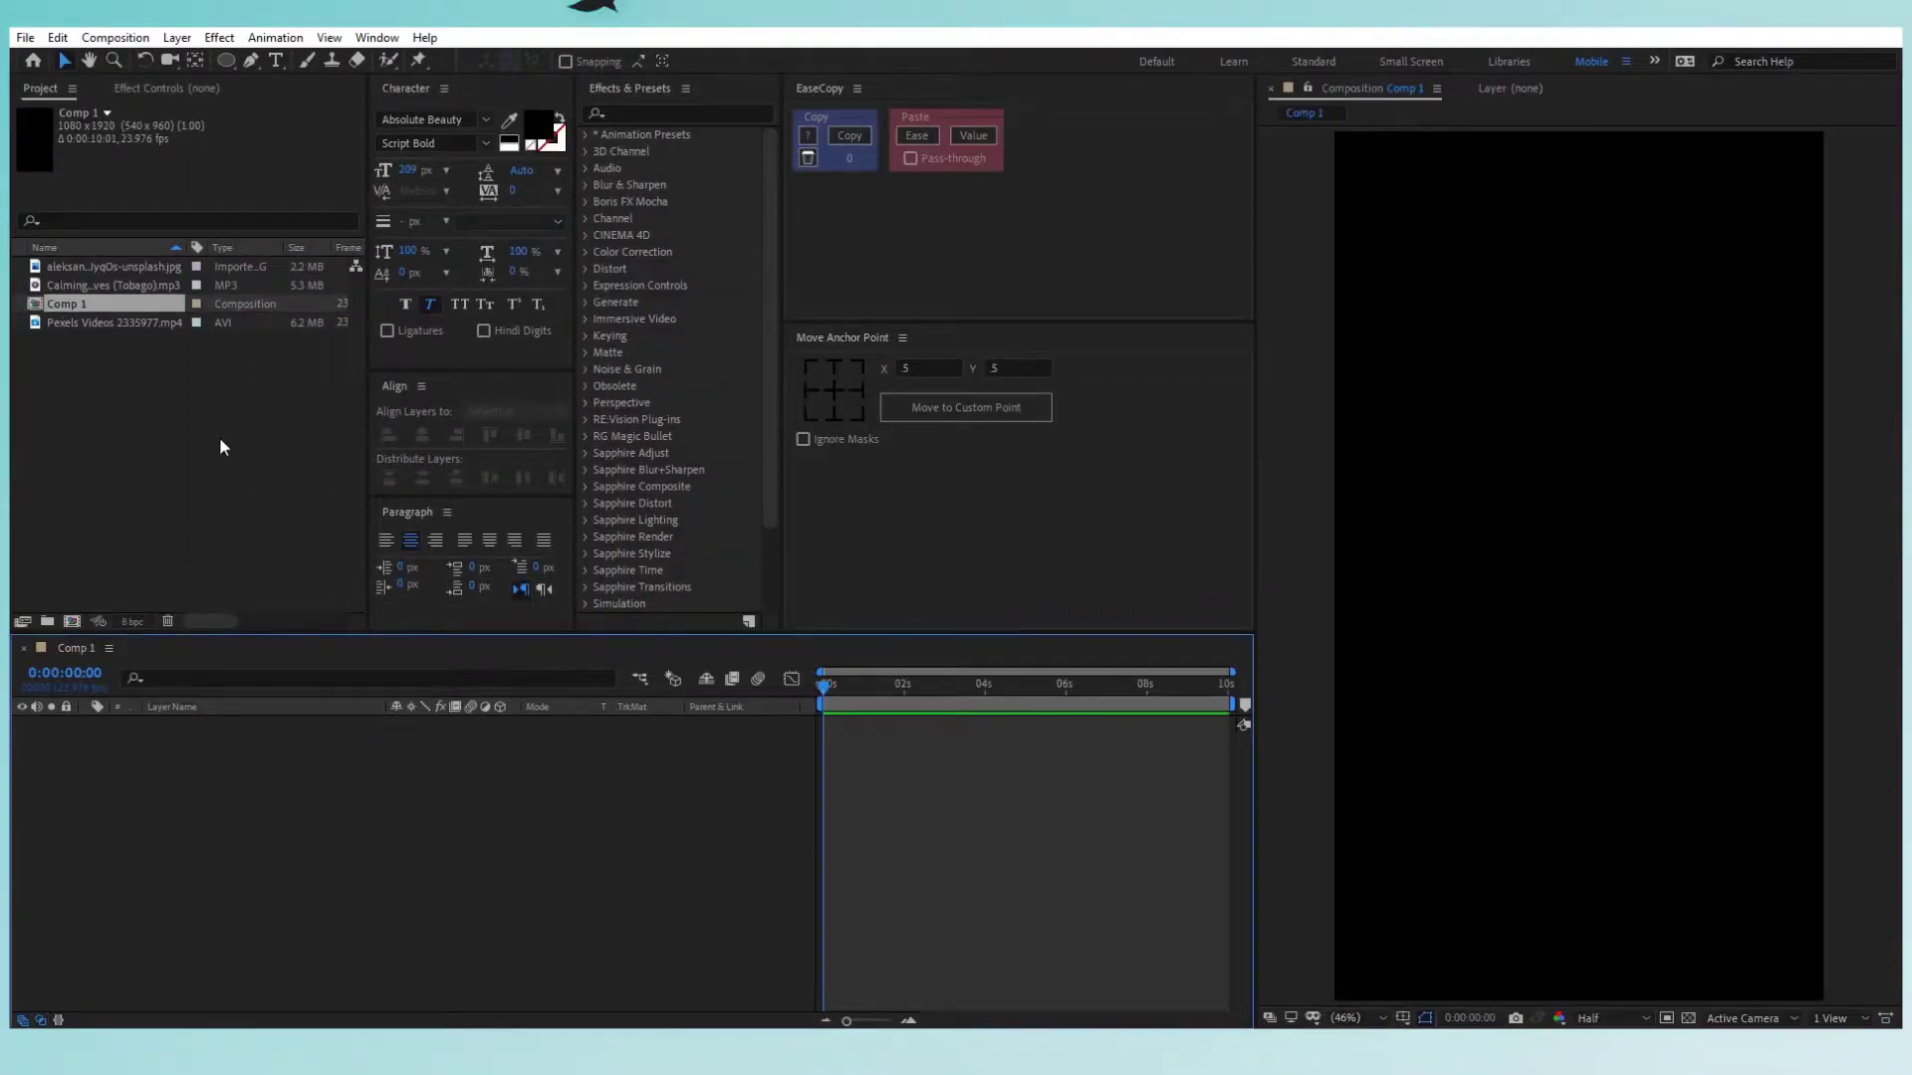
Add the imported mirror photo to Comp 1 and set its scale to 32%.
left_click_drag(134, 264, 309, 769)
key("s")
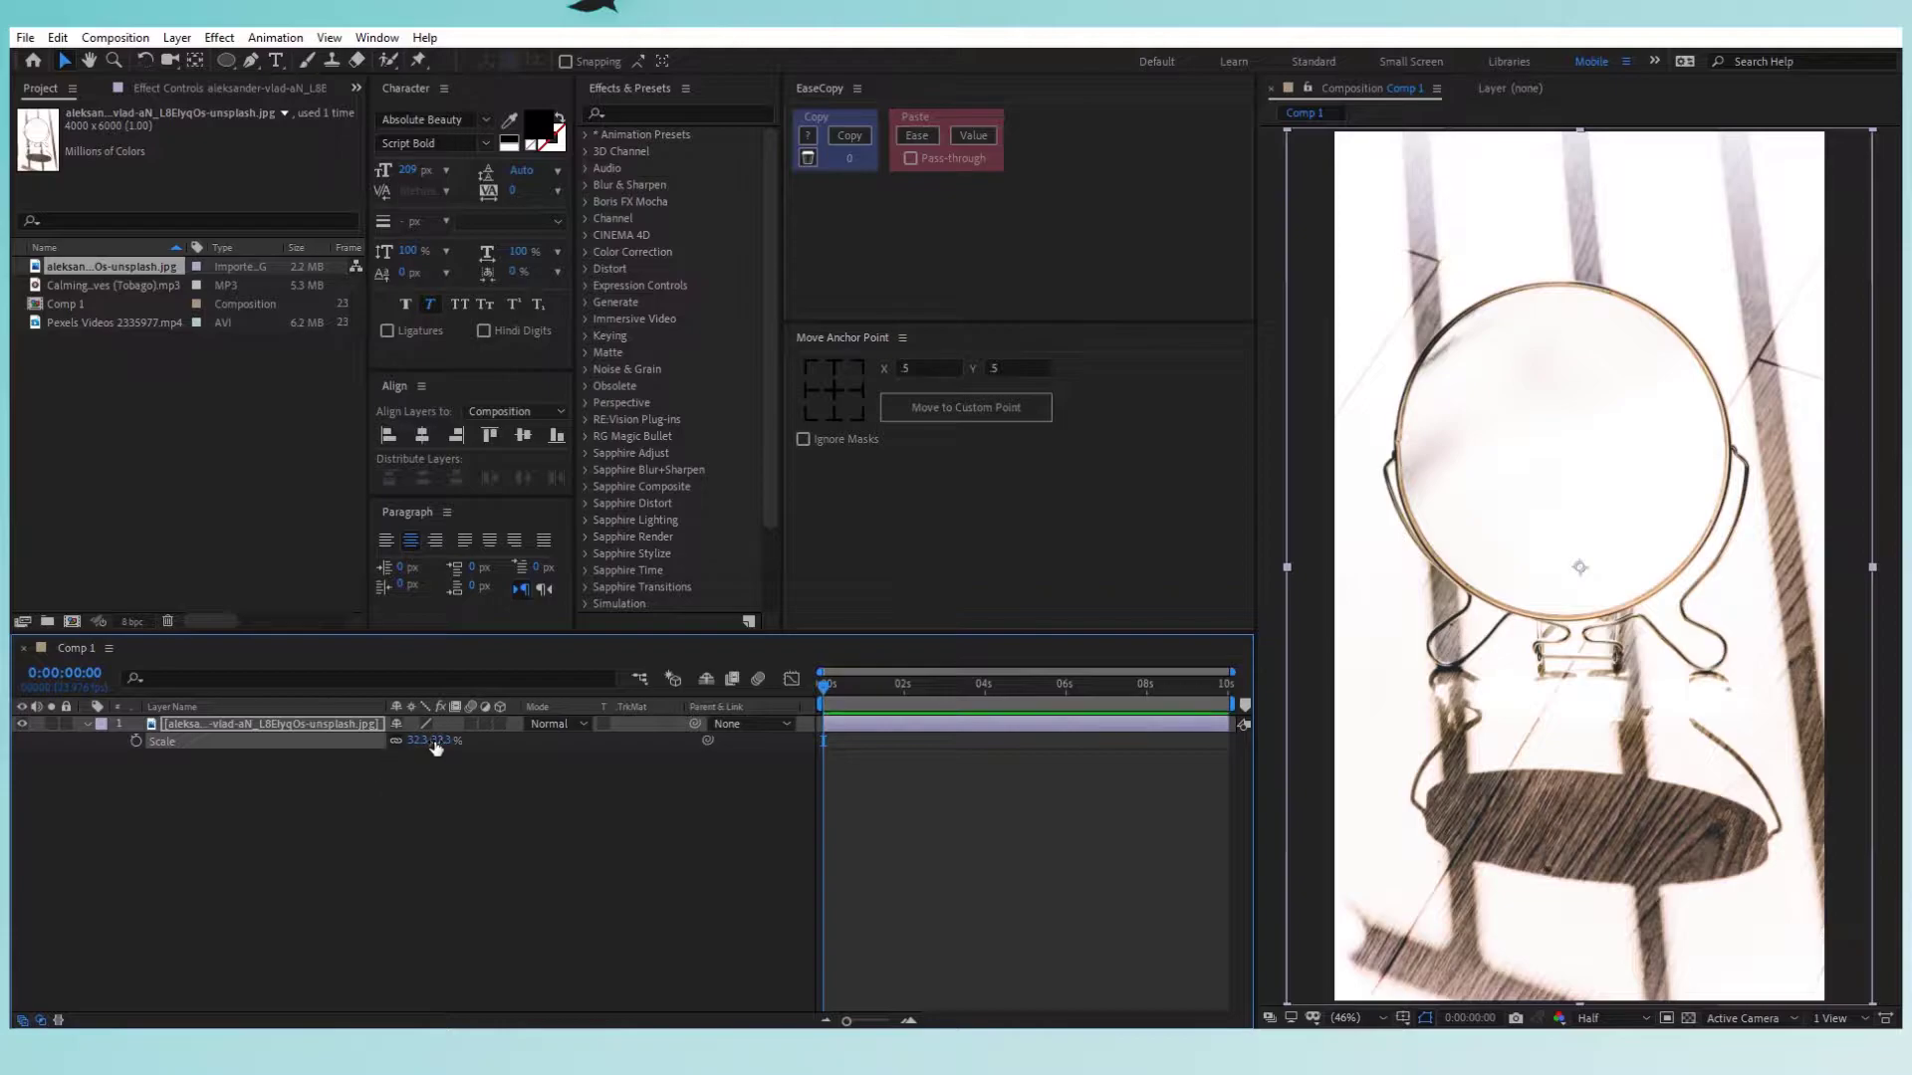
type("2")
left_click(500, 797)
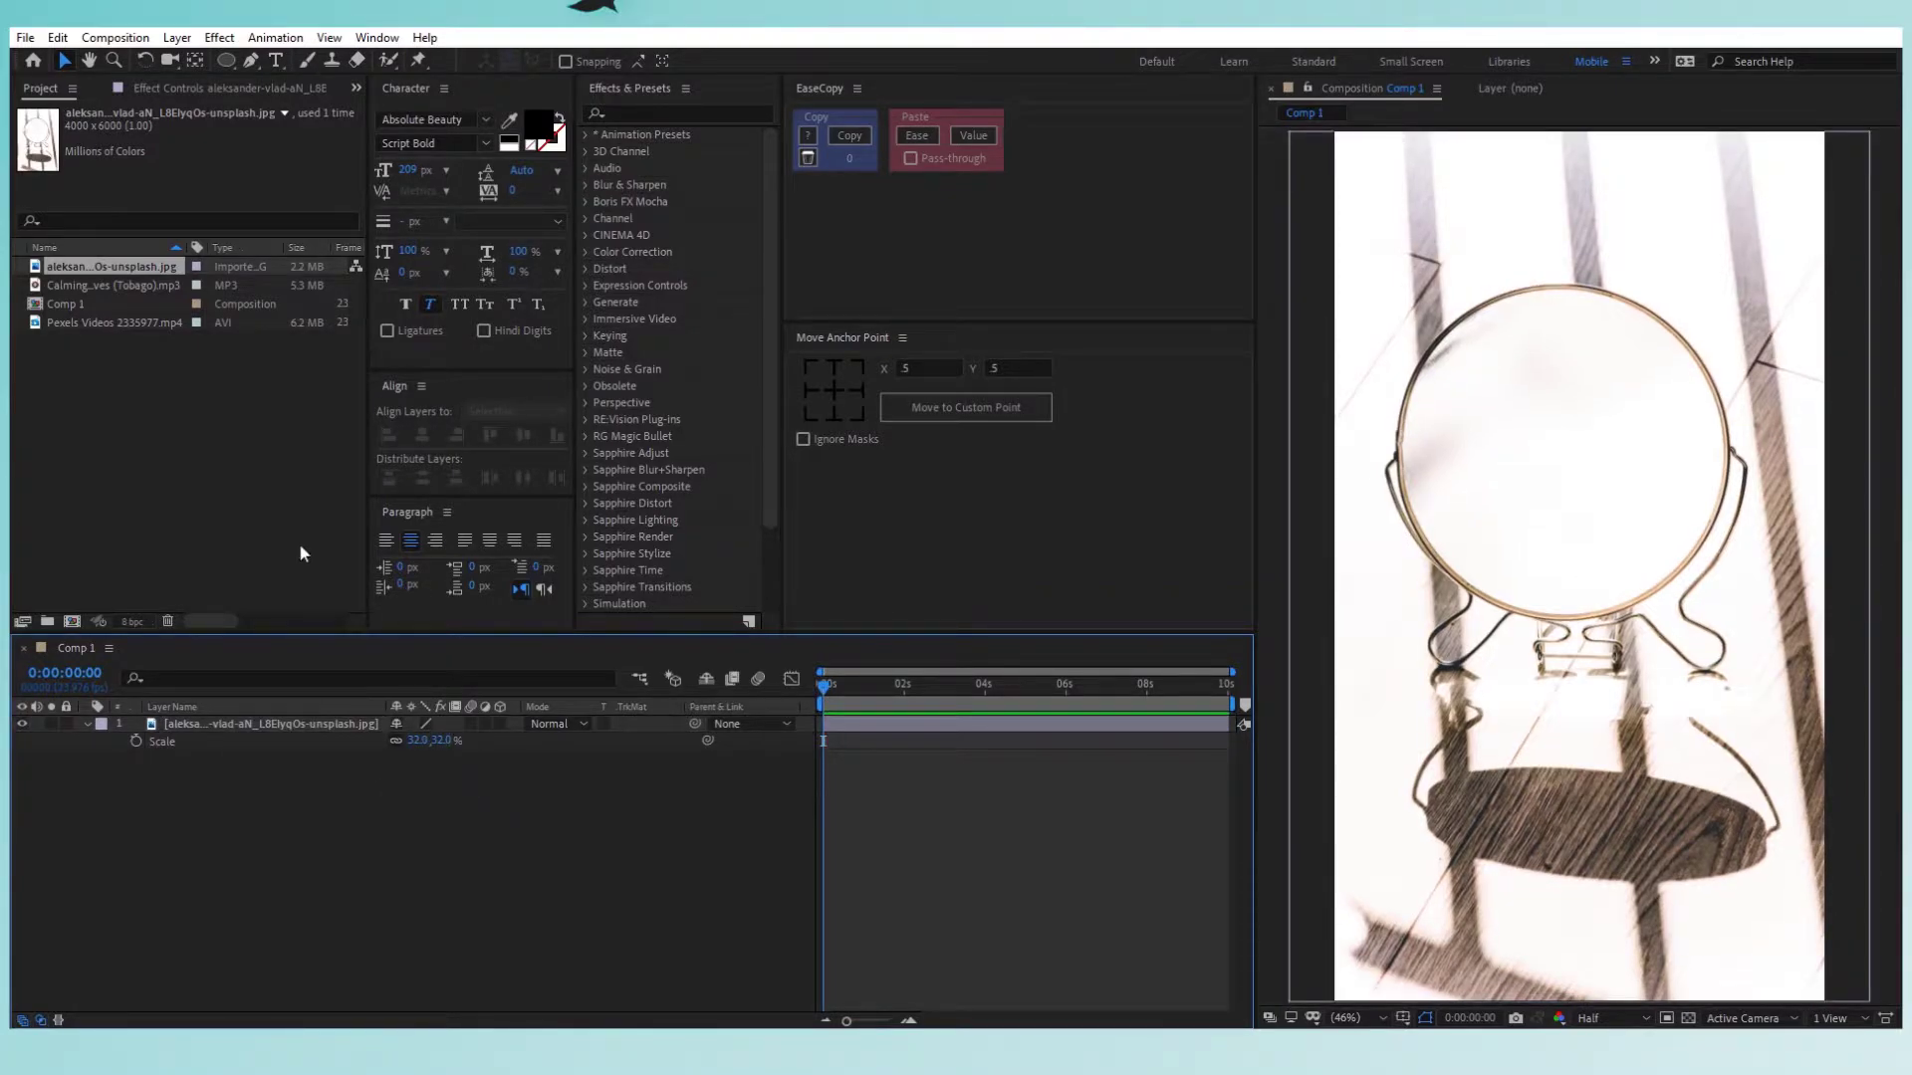
Place Pexels Videos 2335977.mp4 above the photo with its visibility off, and create an adjustment layer on top.
left_click_drag(99, 325, 247, 719)
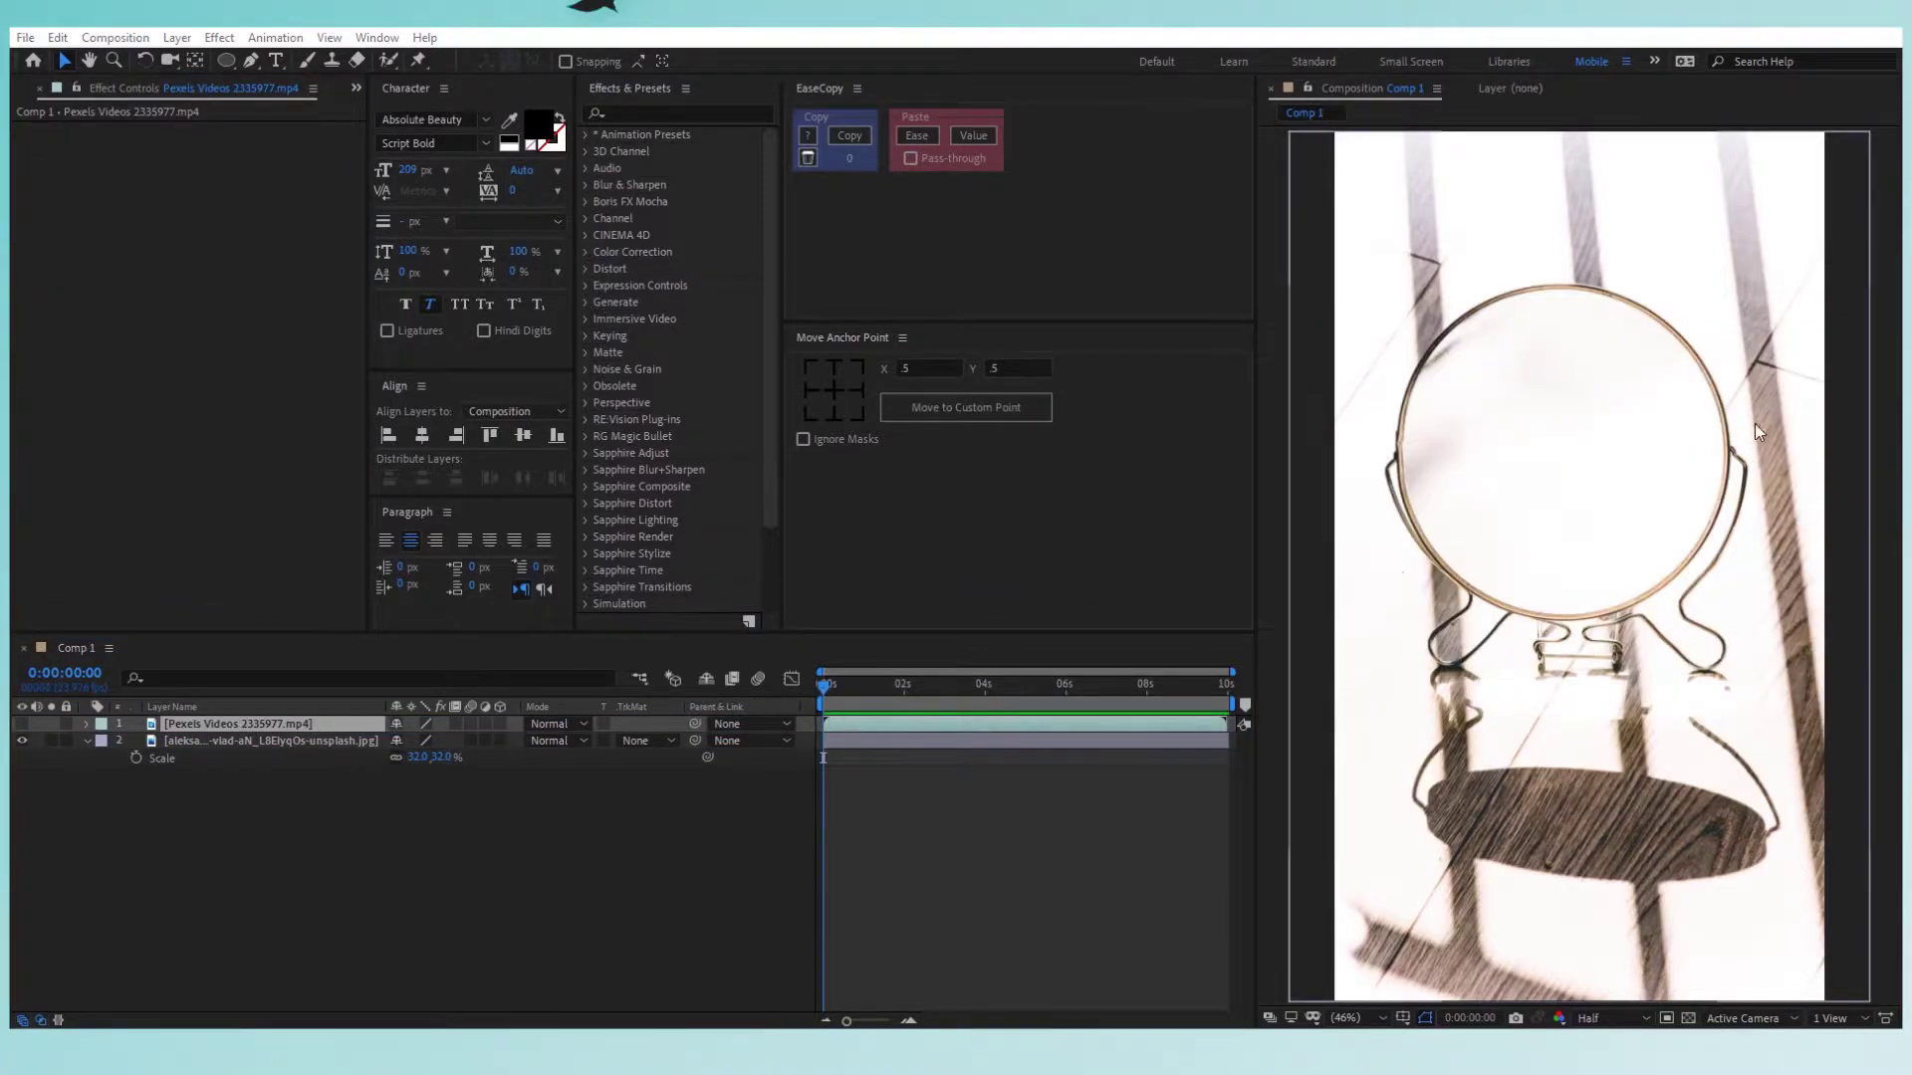
right_click(488, 845)
mouse_move(617, 628)
left_click(814, 786)
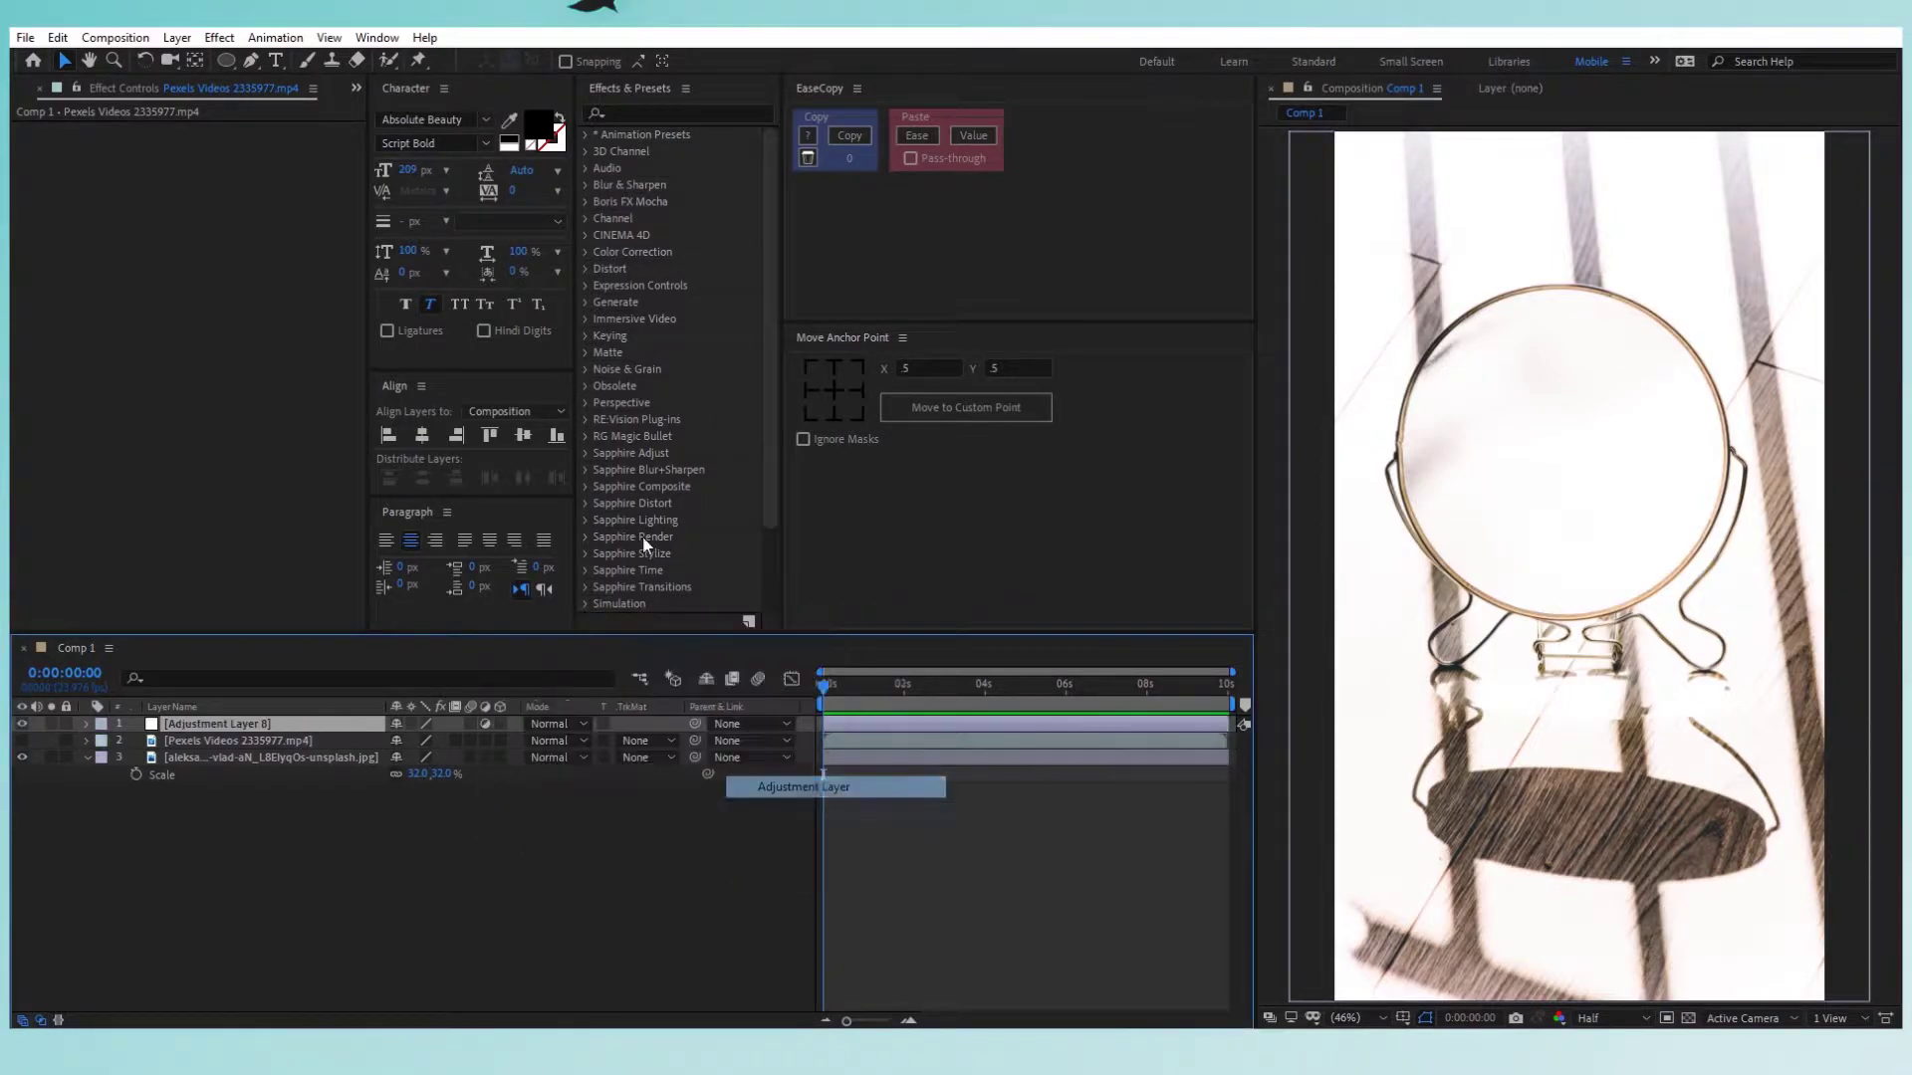
Draw an elliptical mask on the adjustment layer around the round mirror glass.
left_click(226, 60)
mouse_move(1400, 295)
left_mouse_down()
mouse_move(1544, 405)
mouse_move(1740, 624)
mouse_move(1723, 617)
left_mouse_up()
scroll(1558, 349, "up", 3)
scroll(1584, 391, "down", 3)
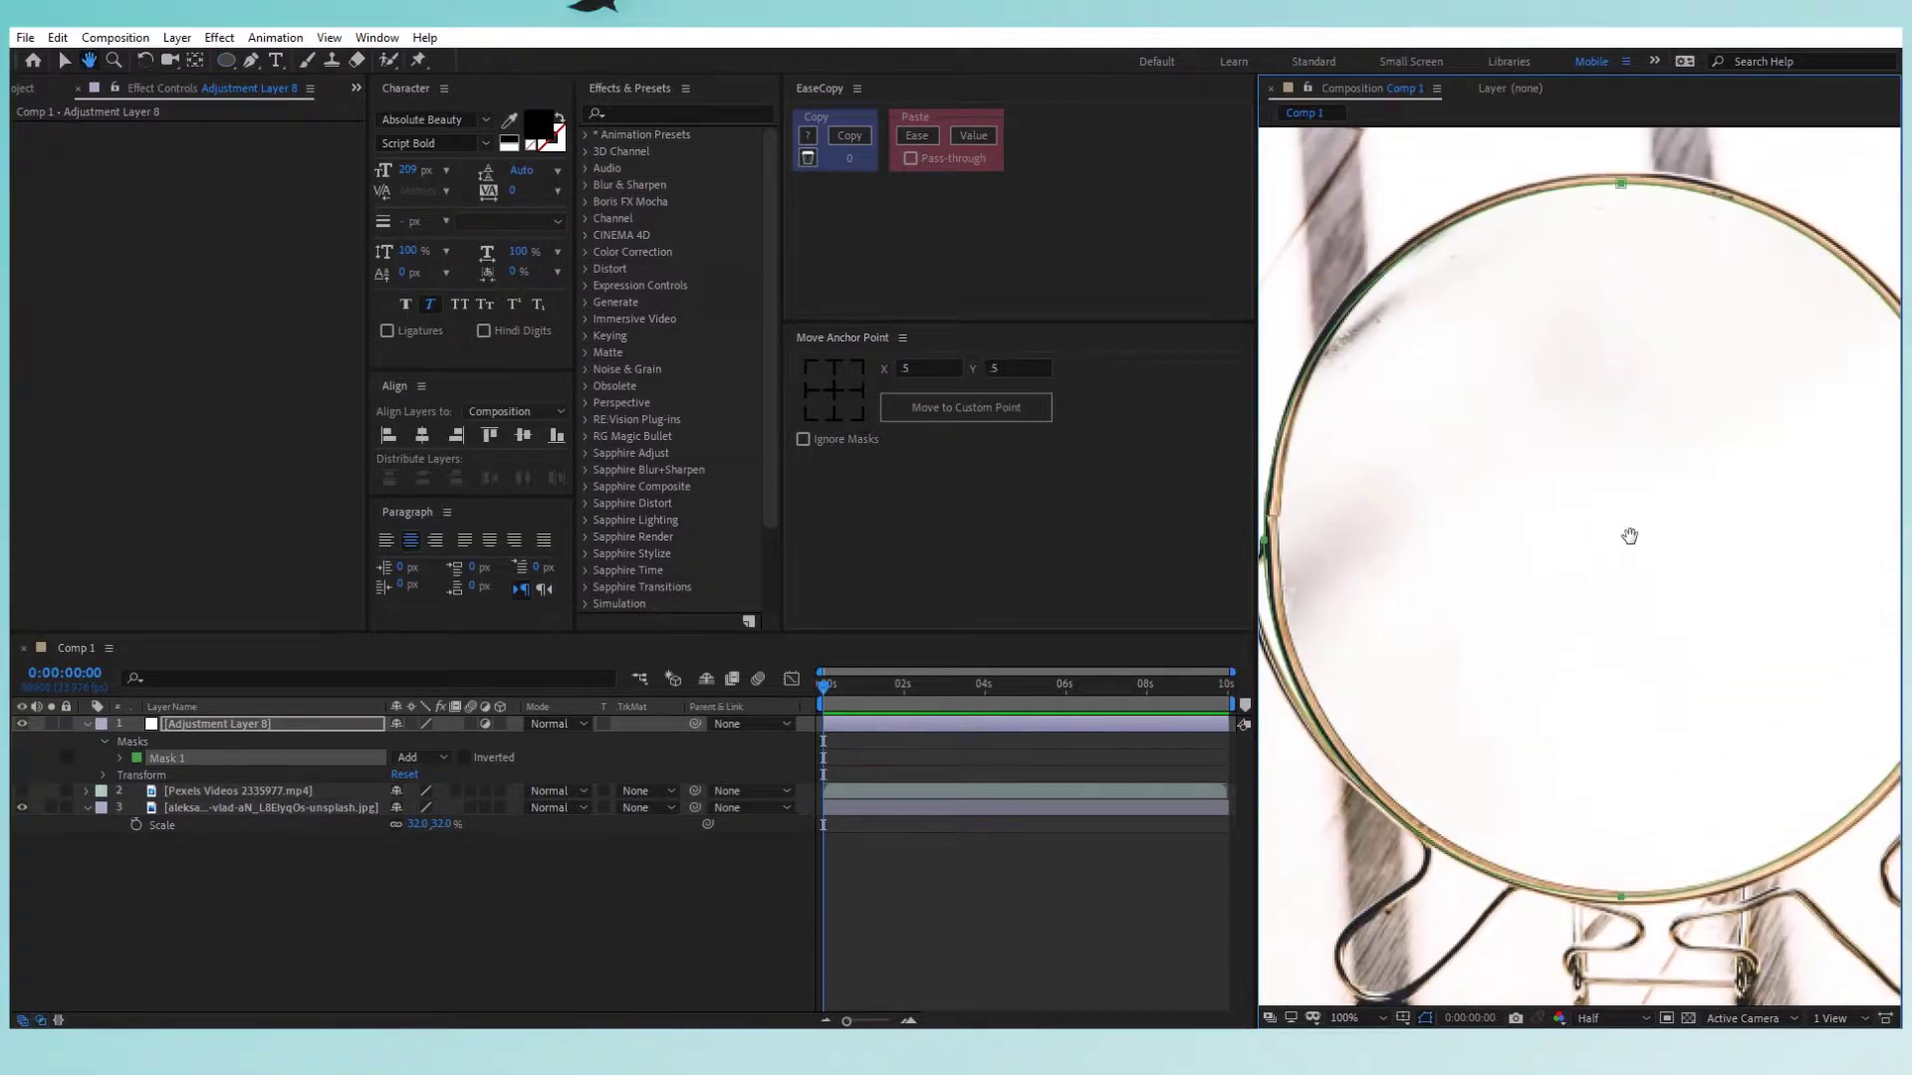
Adjust the mask's left point and its curve handles to follow the mirror's inner rim.
key("v")
left_click(1565, 355)
scroll(1574, 398, "up", 2)
left_click_drag(1574, 397, 1687, 452)
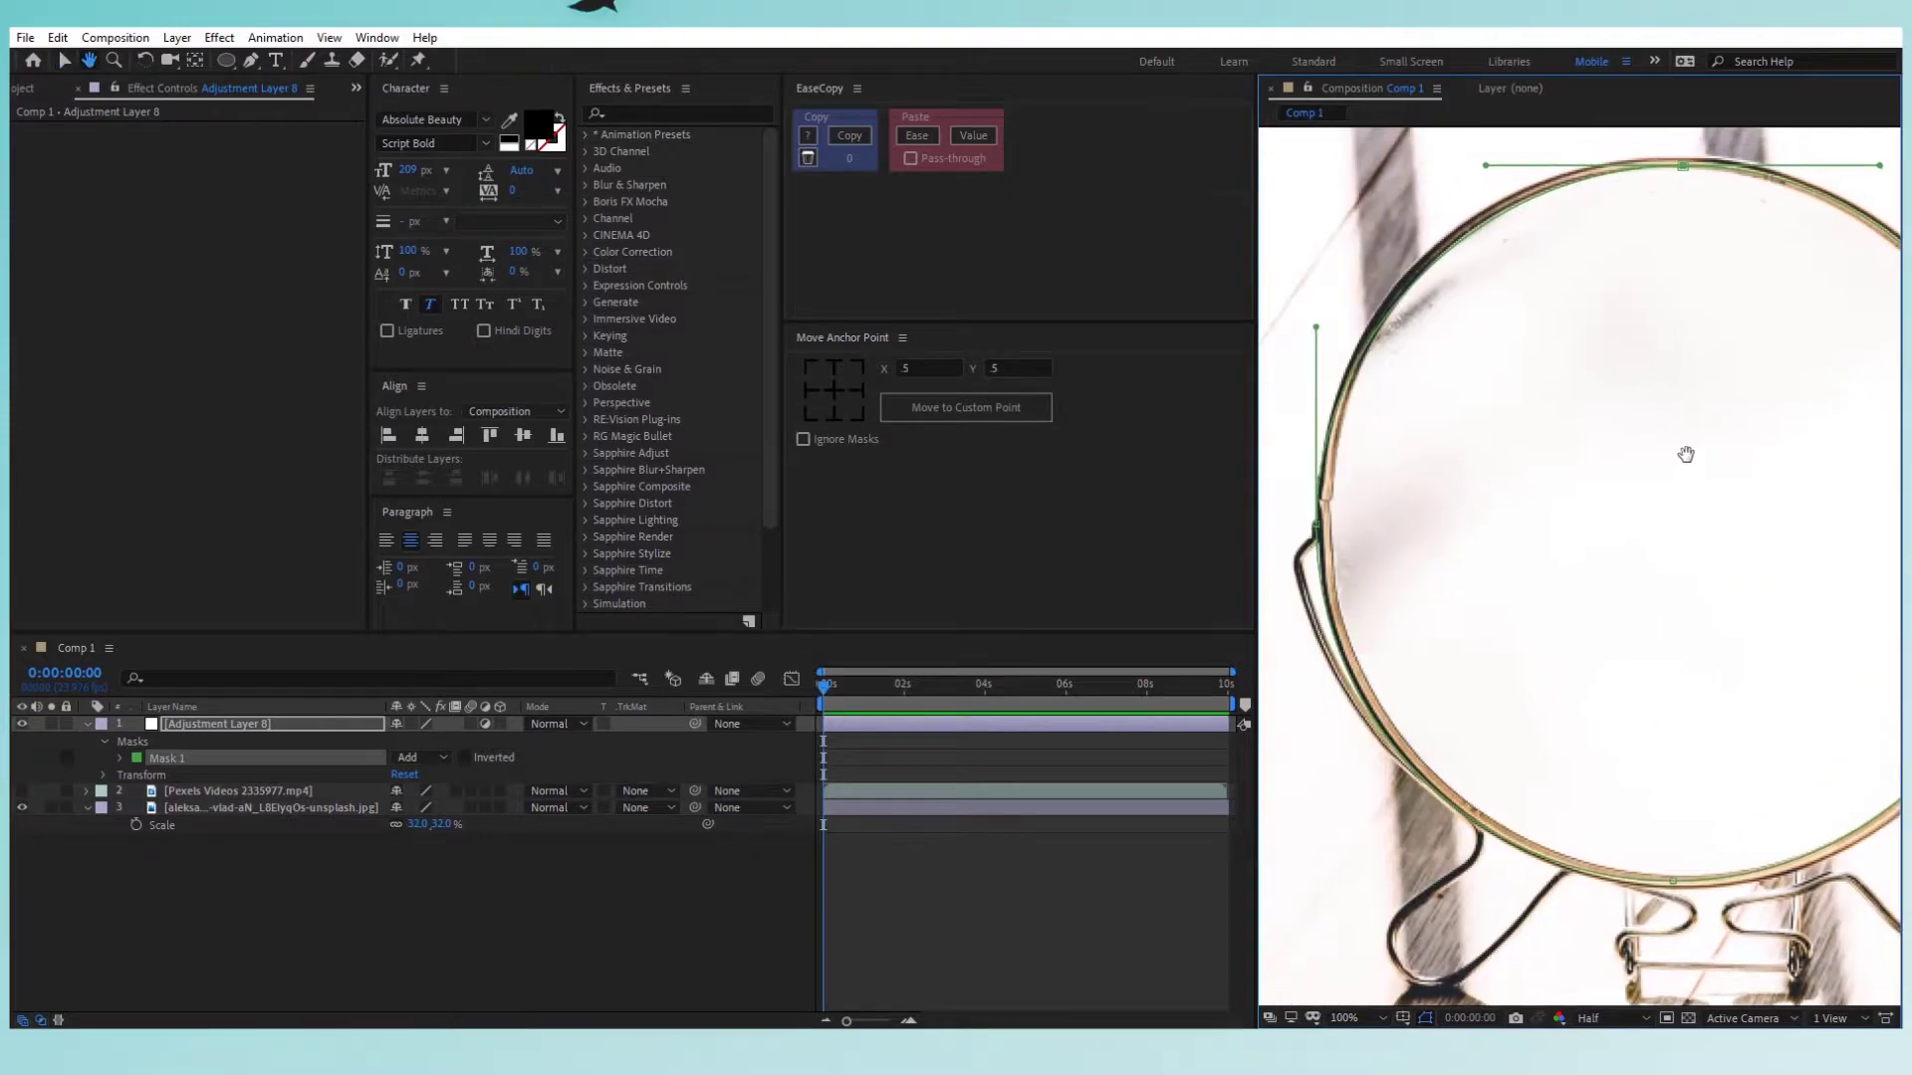
left_click_drag(1317, 523, 1333, 507)
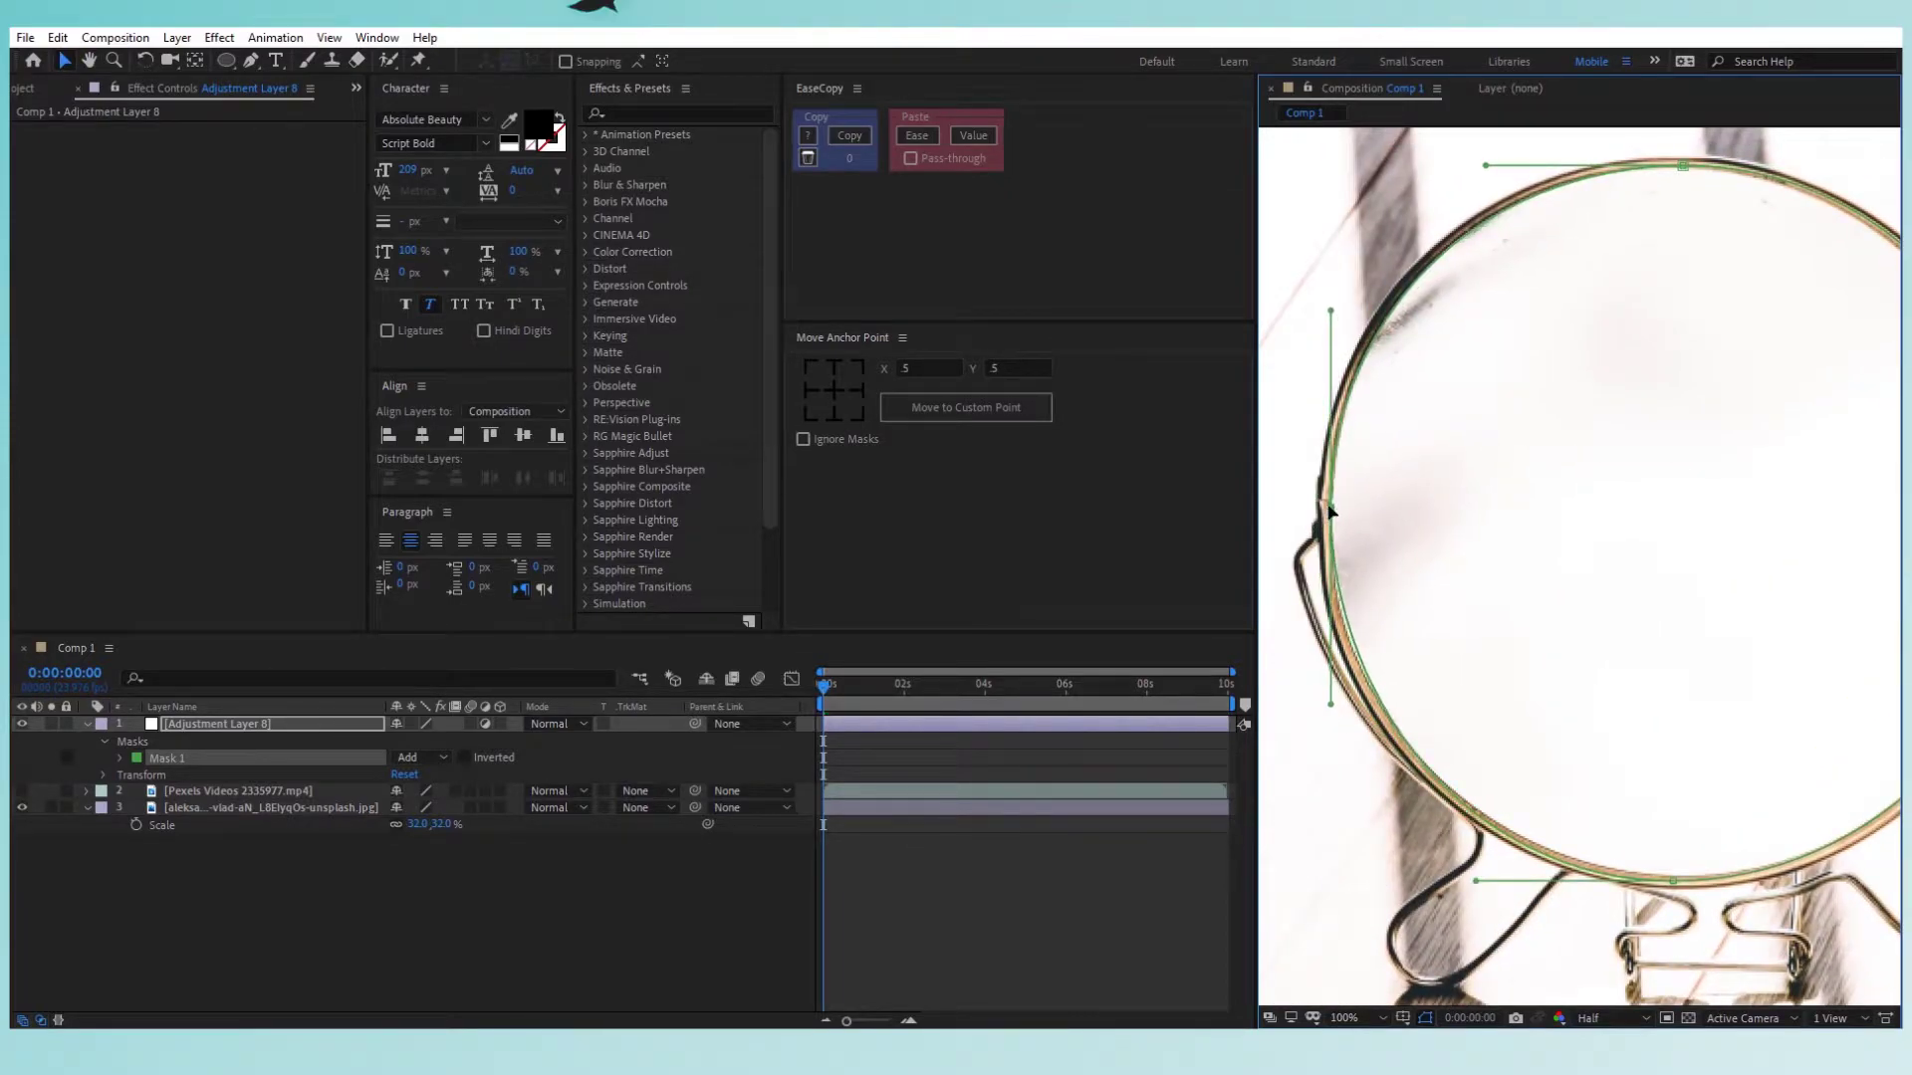
left_click_drag(1336, 315, 1333, 311)
left_click_drag(1434, 435, 1434, 415)
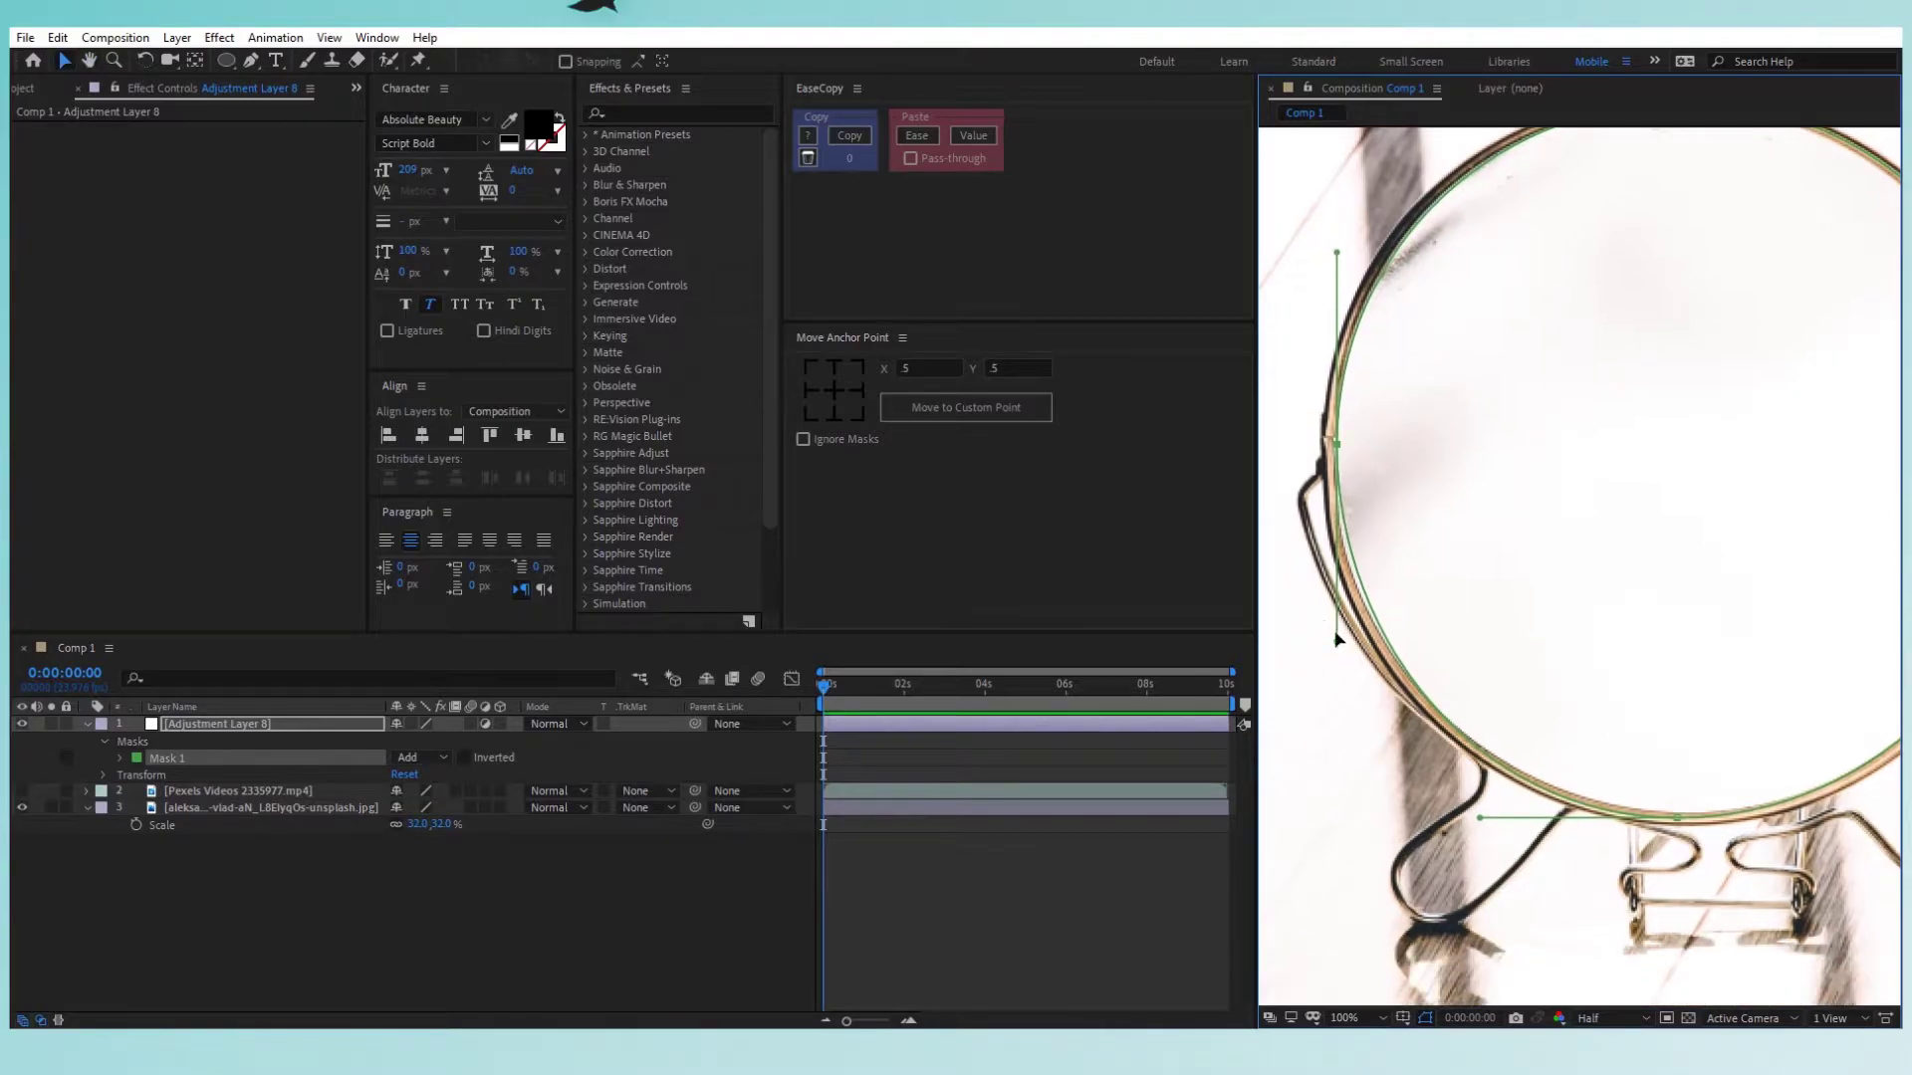
left_click_drag(1338, 650, 1337, 657)
left_click_drag(1339, 457, 1337, 455)
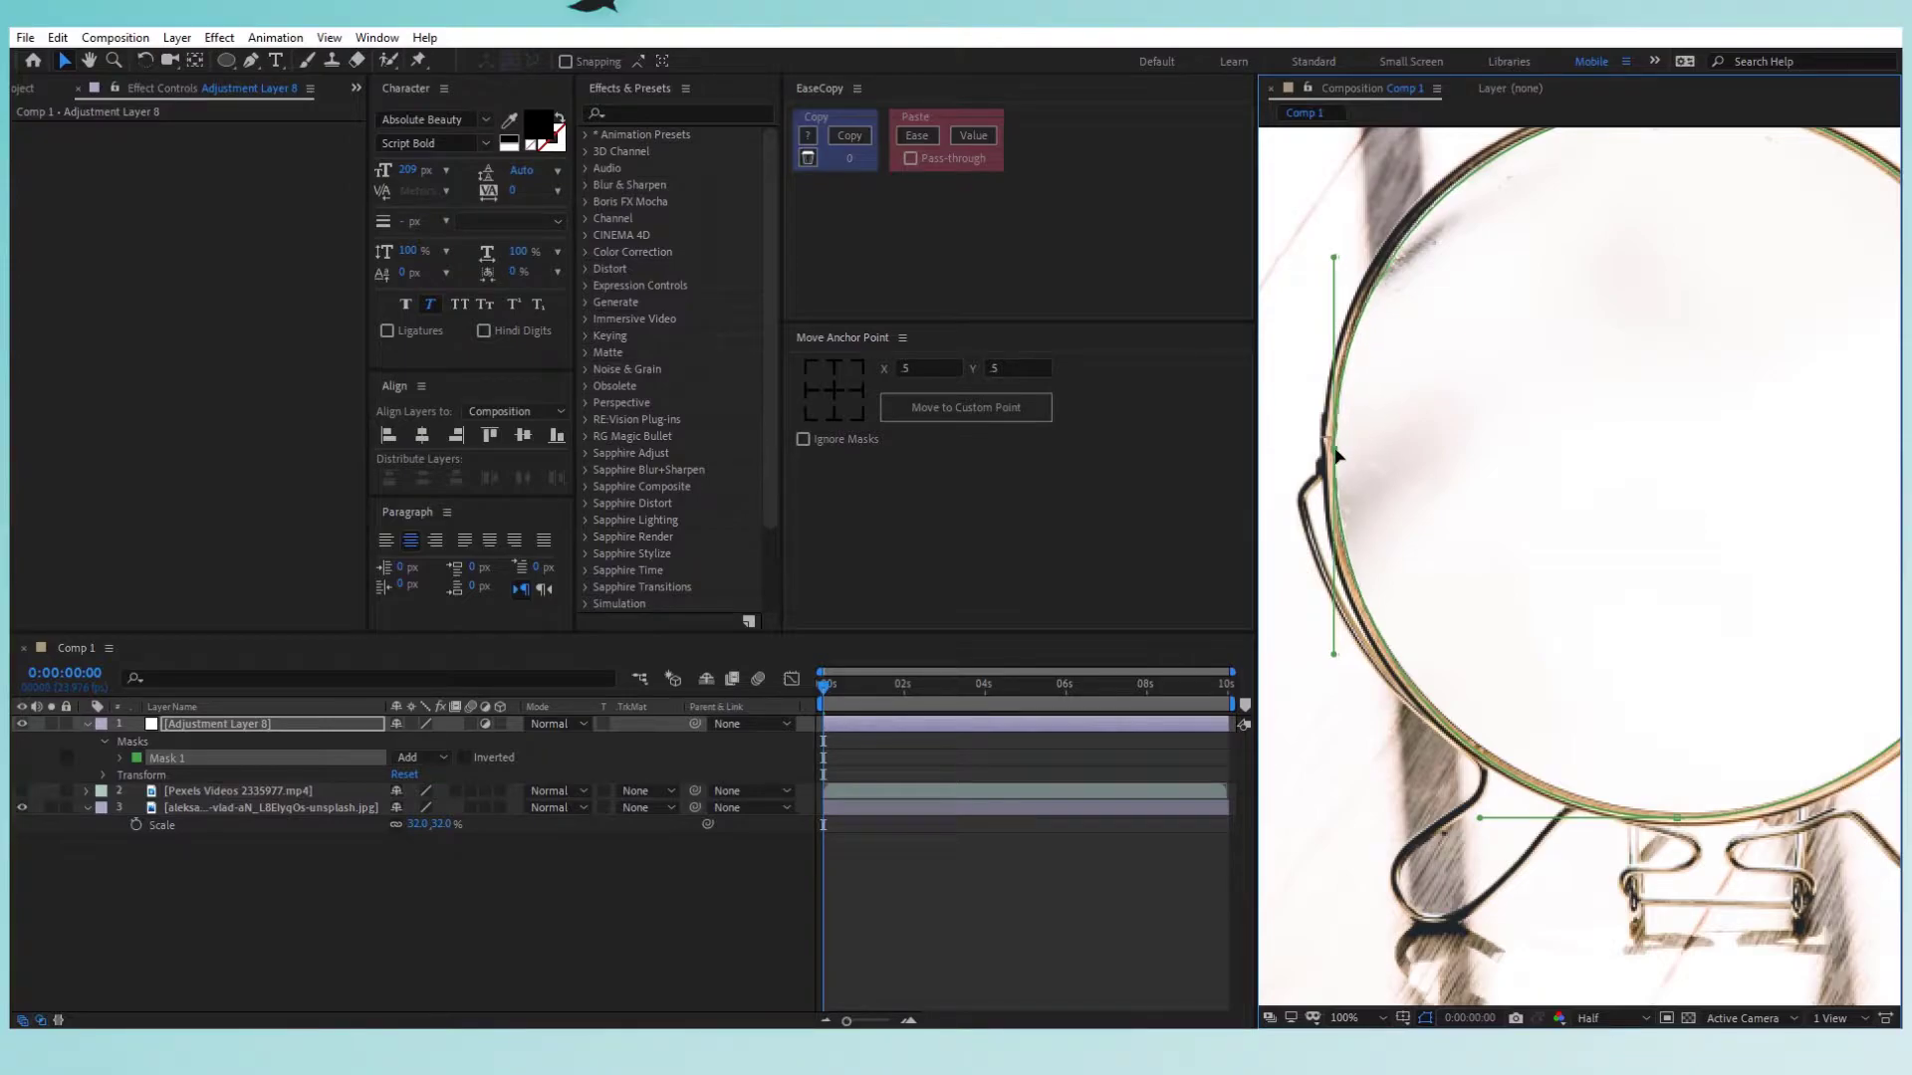
Refine the mask's remaining points and handles along the bottom and right of the mirror rim.
left_click_drag(1464, 513, 1324, 423)
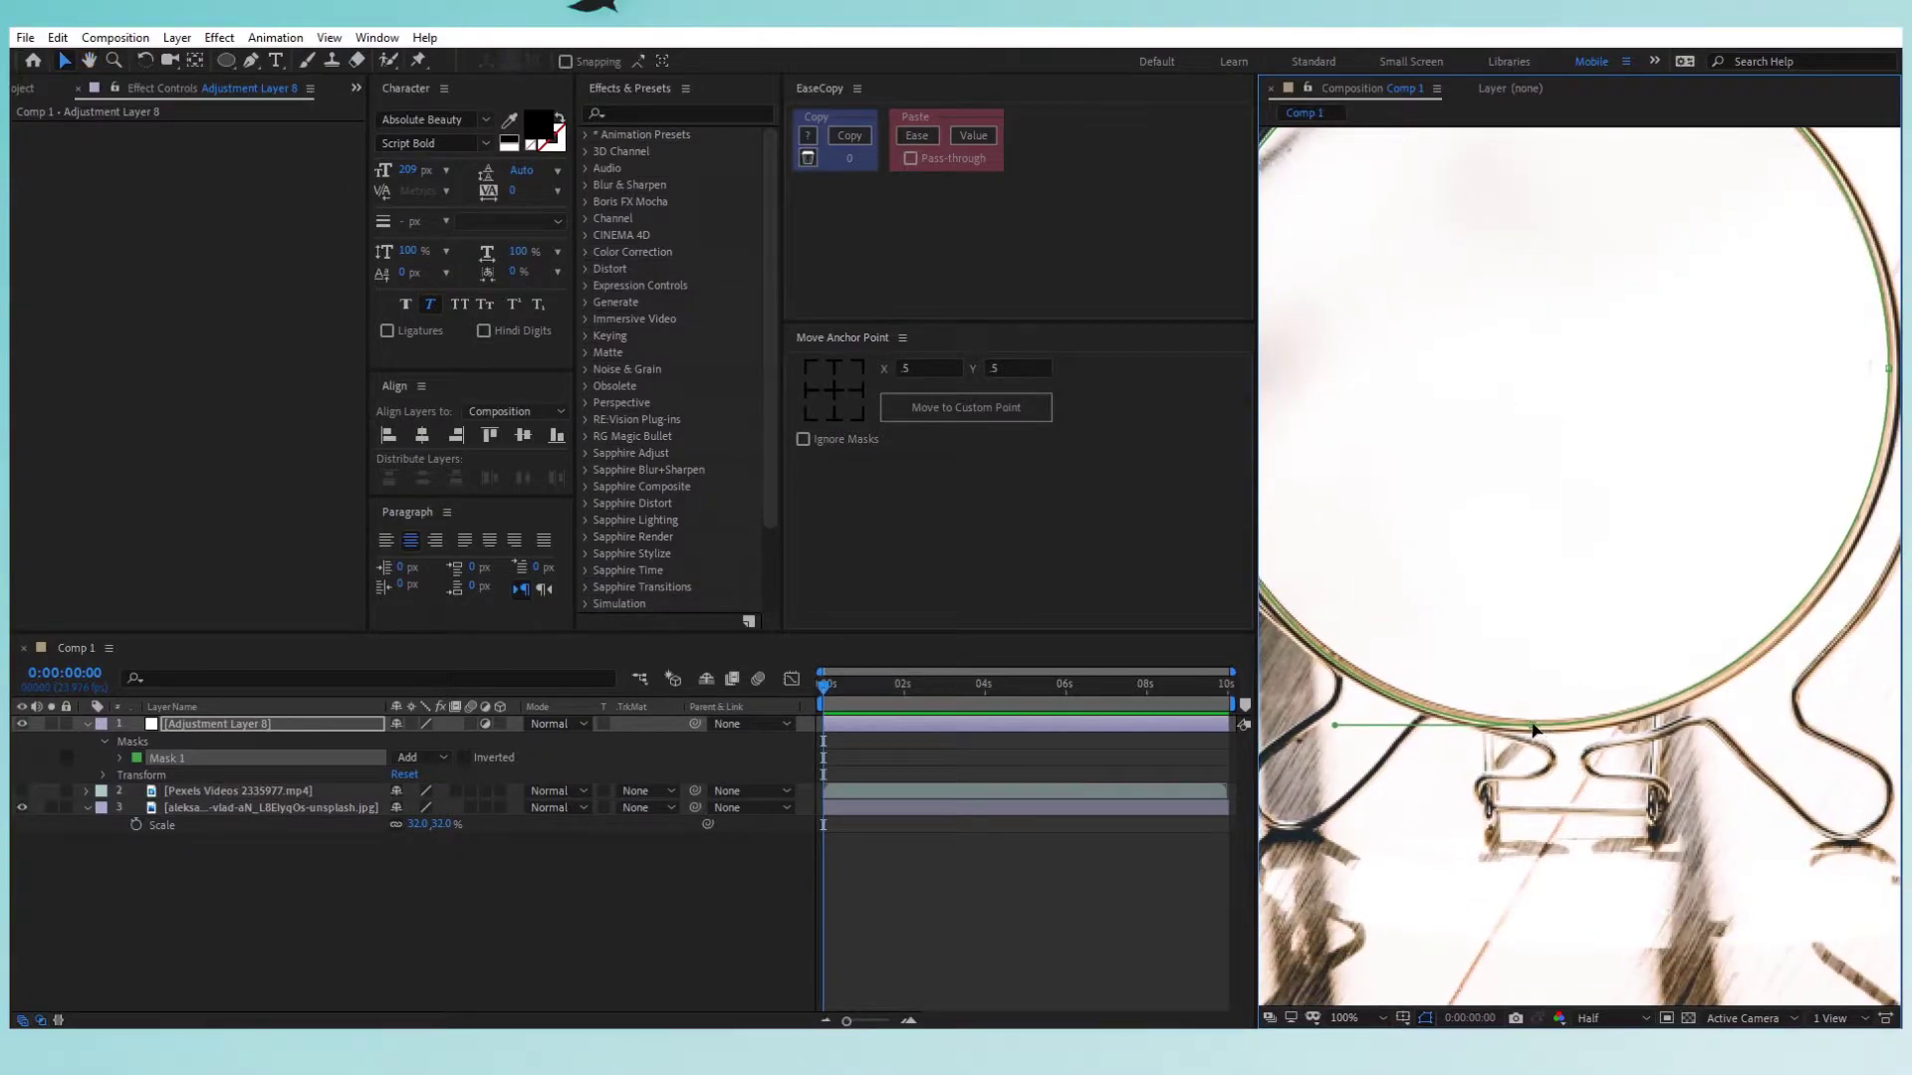
left_click_drag(1531, 732, 1621, 739)
left_click_drag(1831, 331, 1660, 508)
key("v")
left_click_drag(1821, 525, 1816, 377)
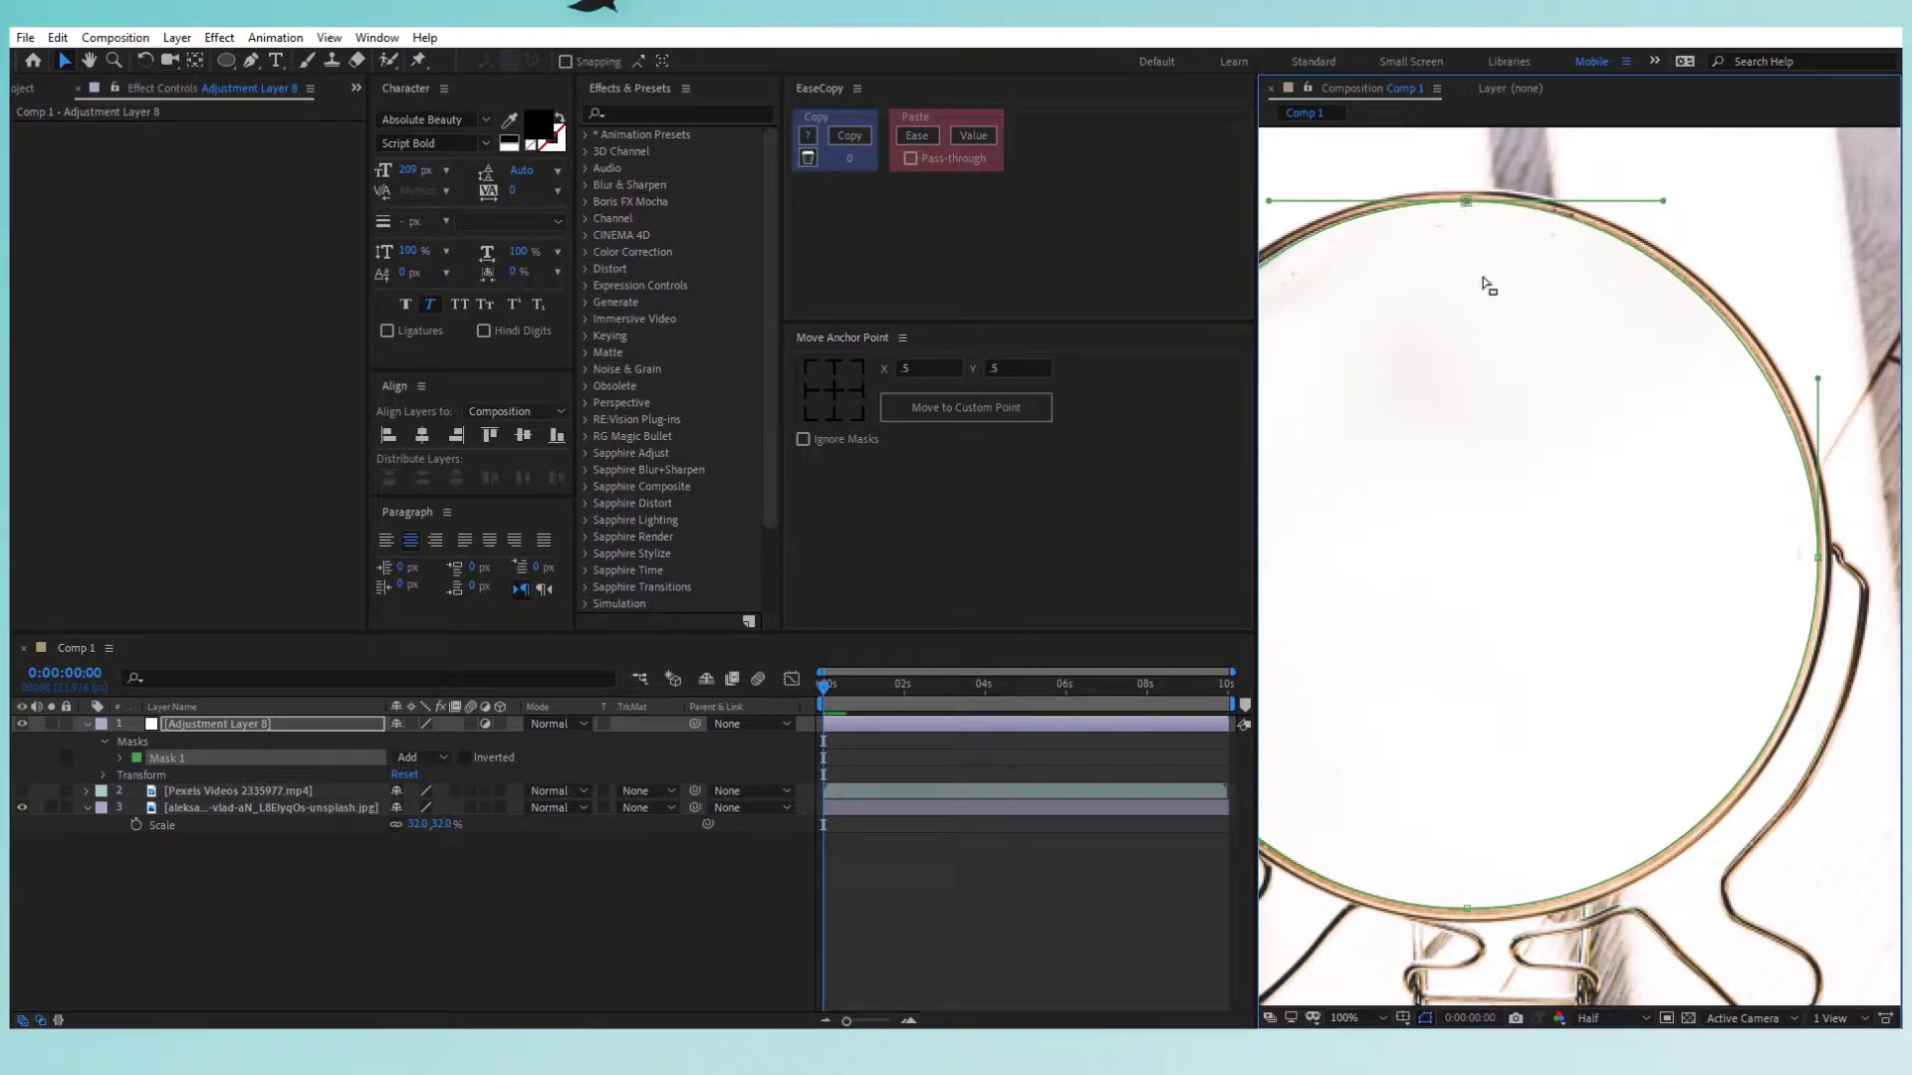
key("space")
left_click_drag(1485, 269, 1657, 263)
scroll(1489, 393, "down", 2)
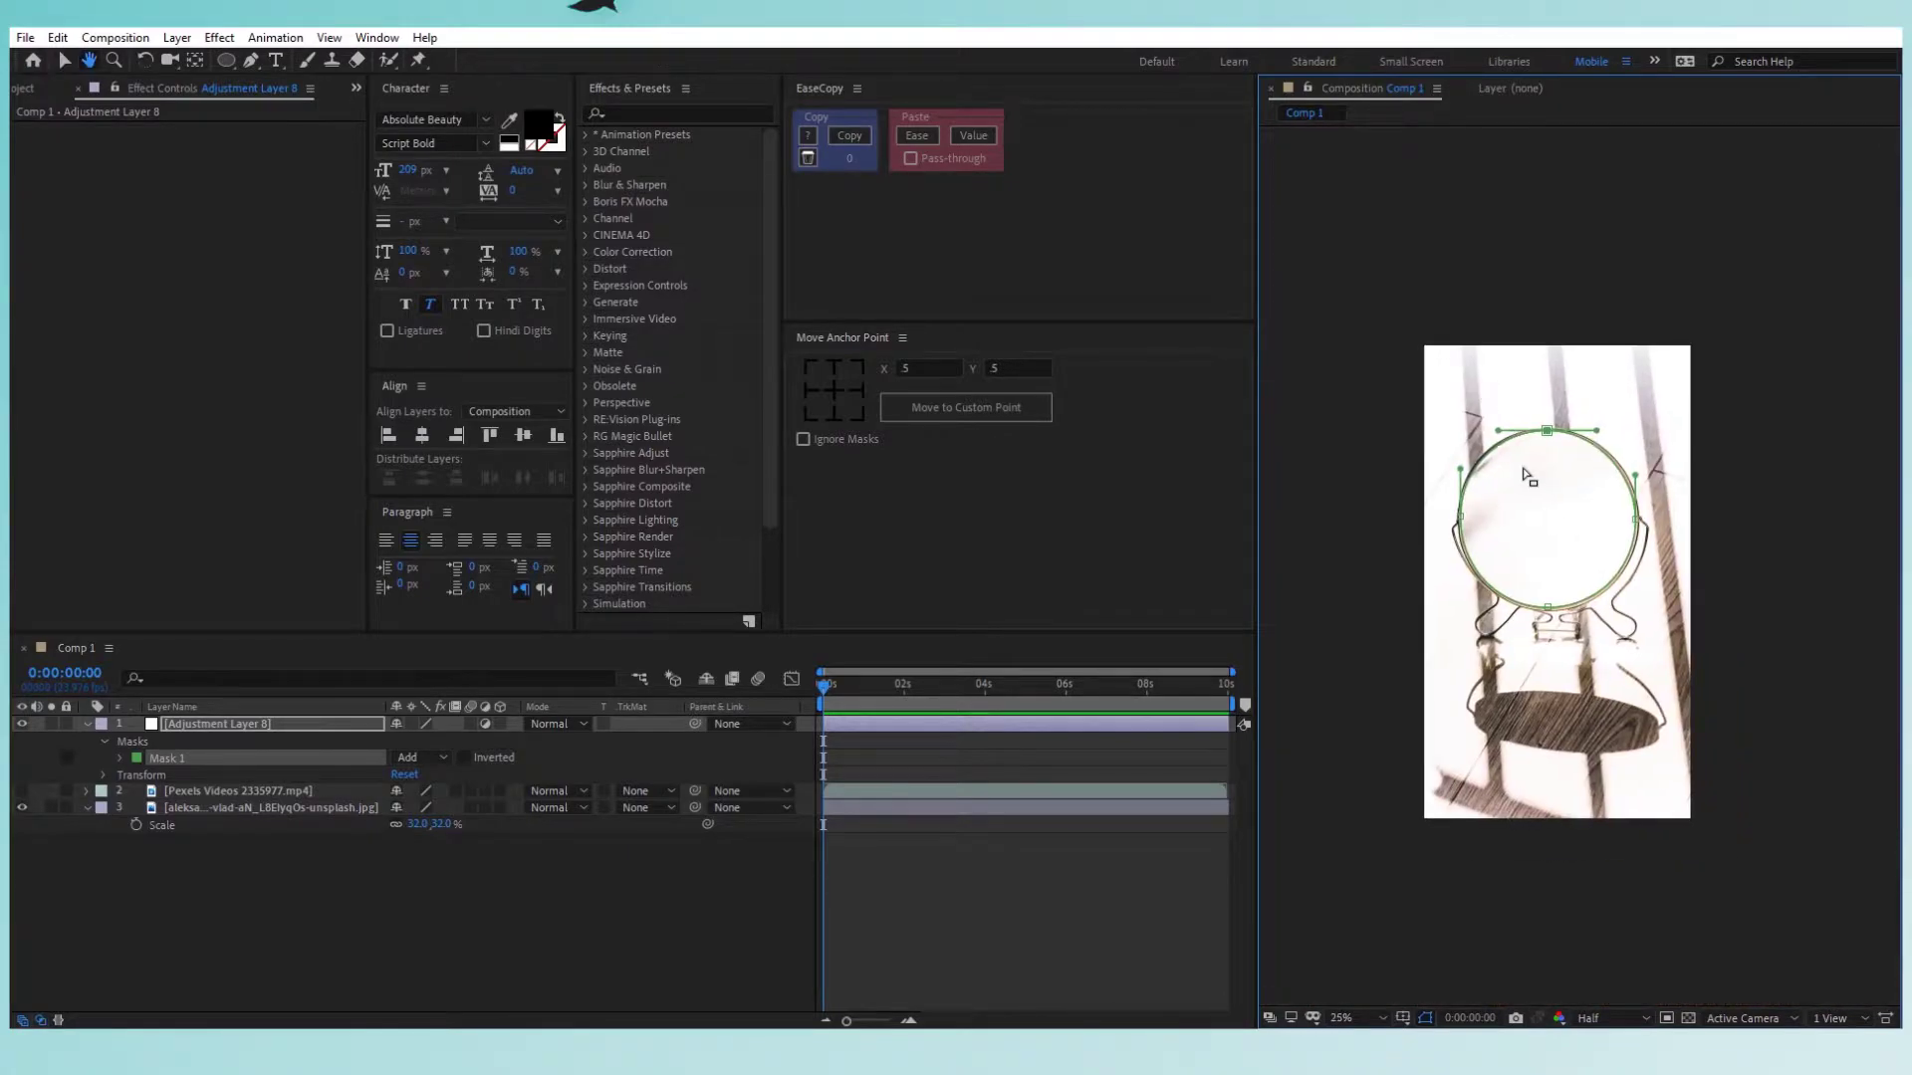
left_click(1354, 1018)
left_click(1394, 687)
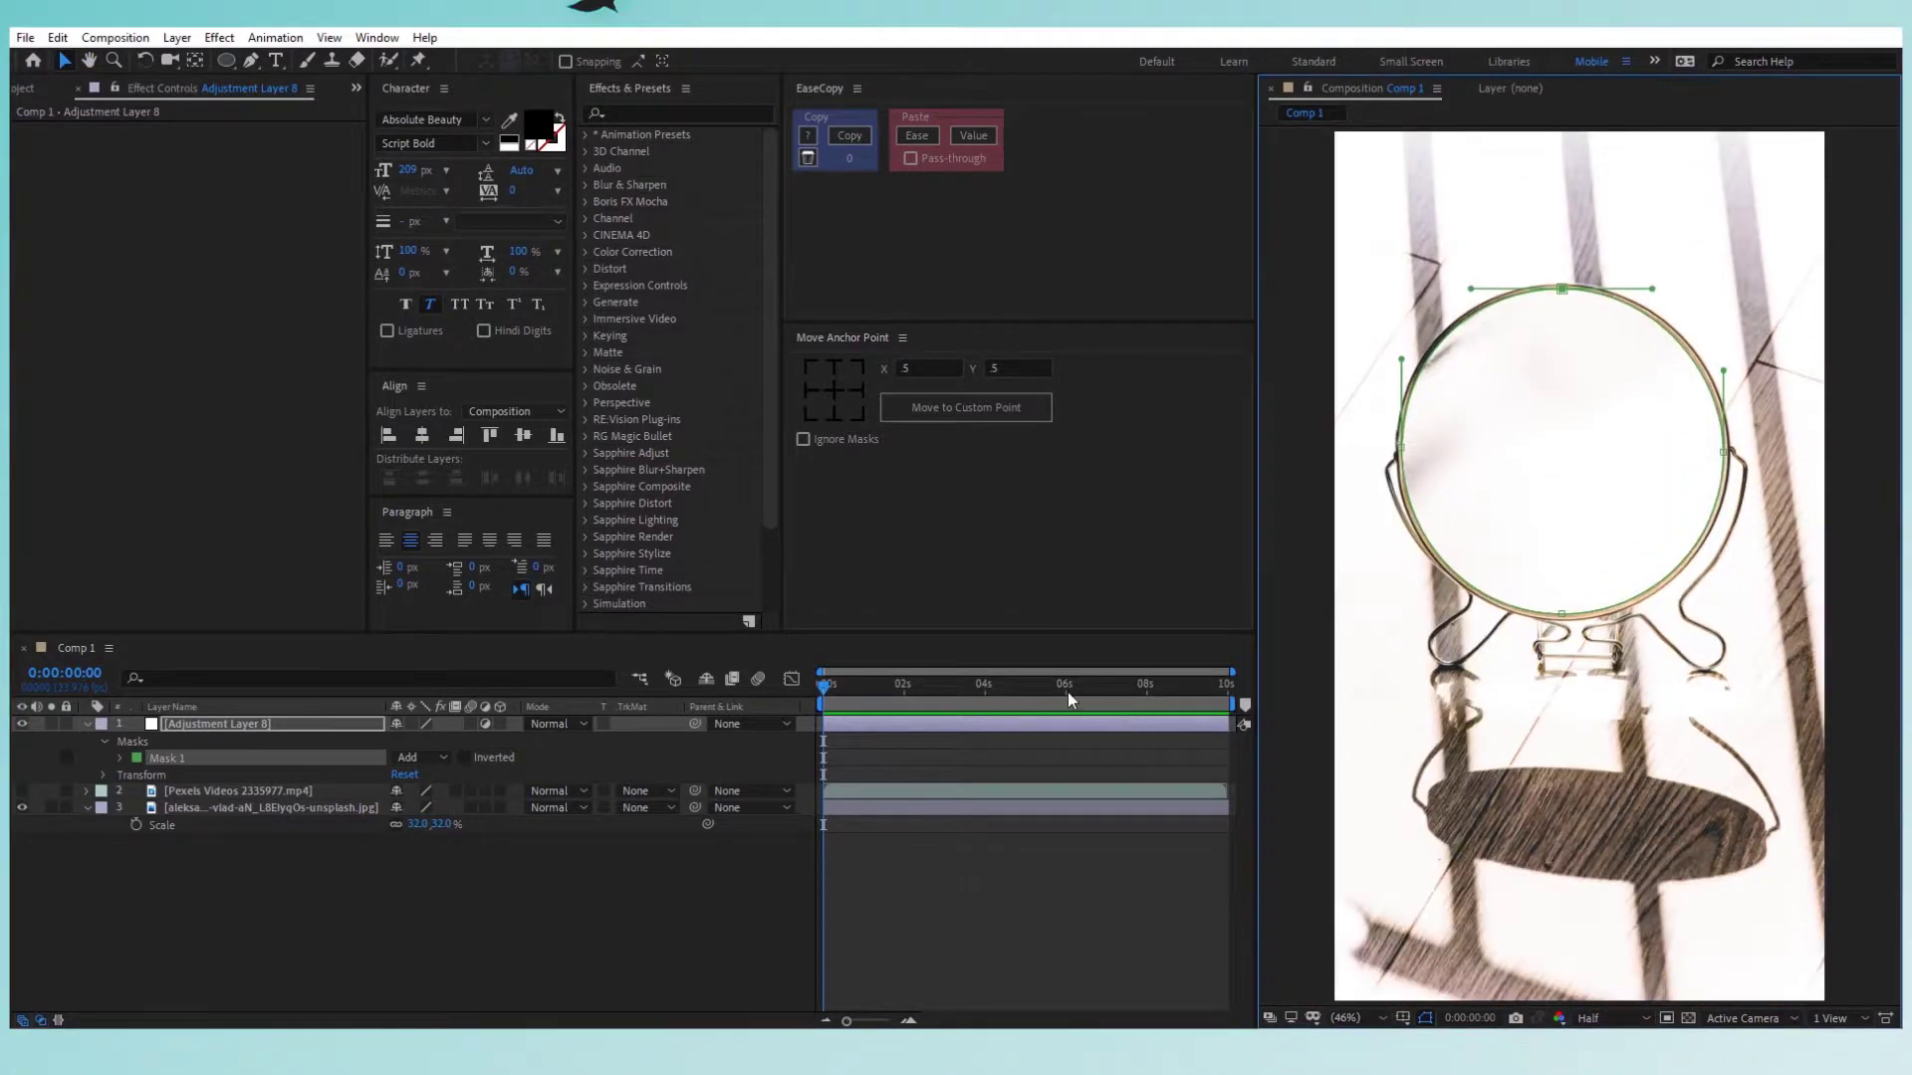
Set the video layer's track matte to Alpha Matte using the adjustment layer, and turn the video's visibility on.
left_click(340, 784)
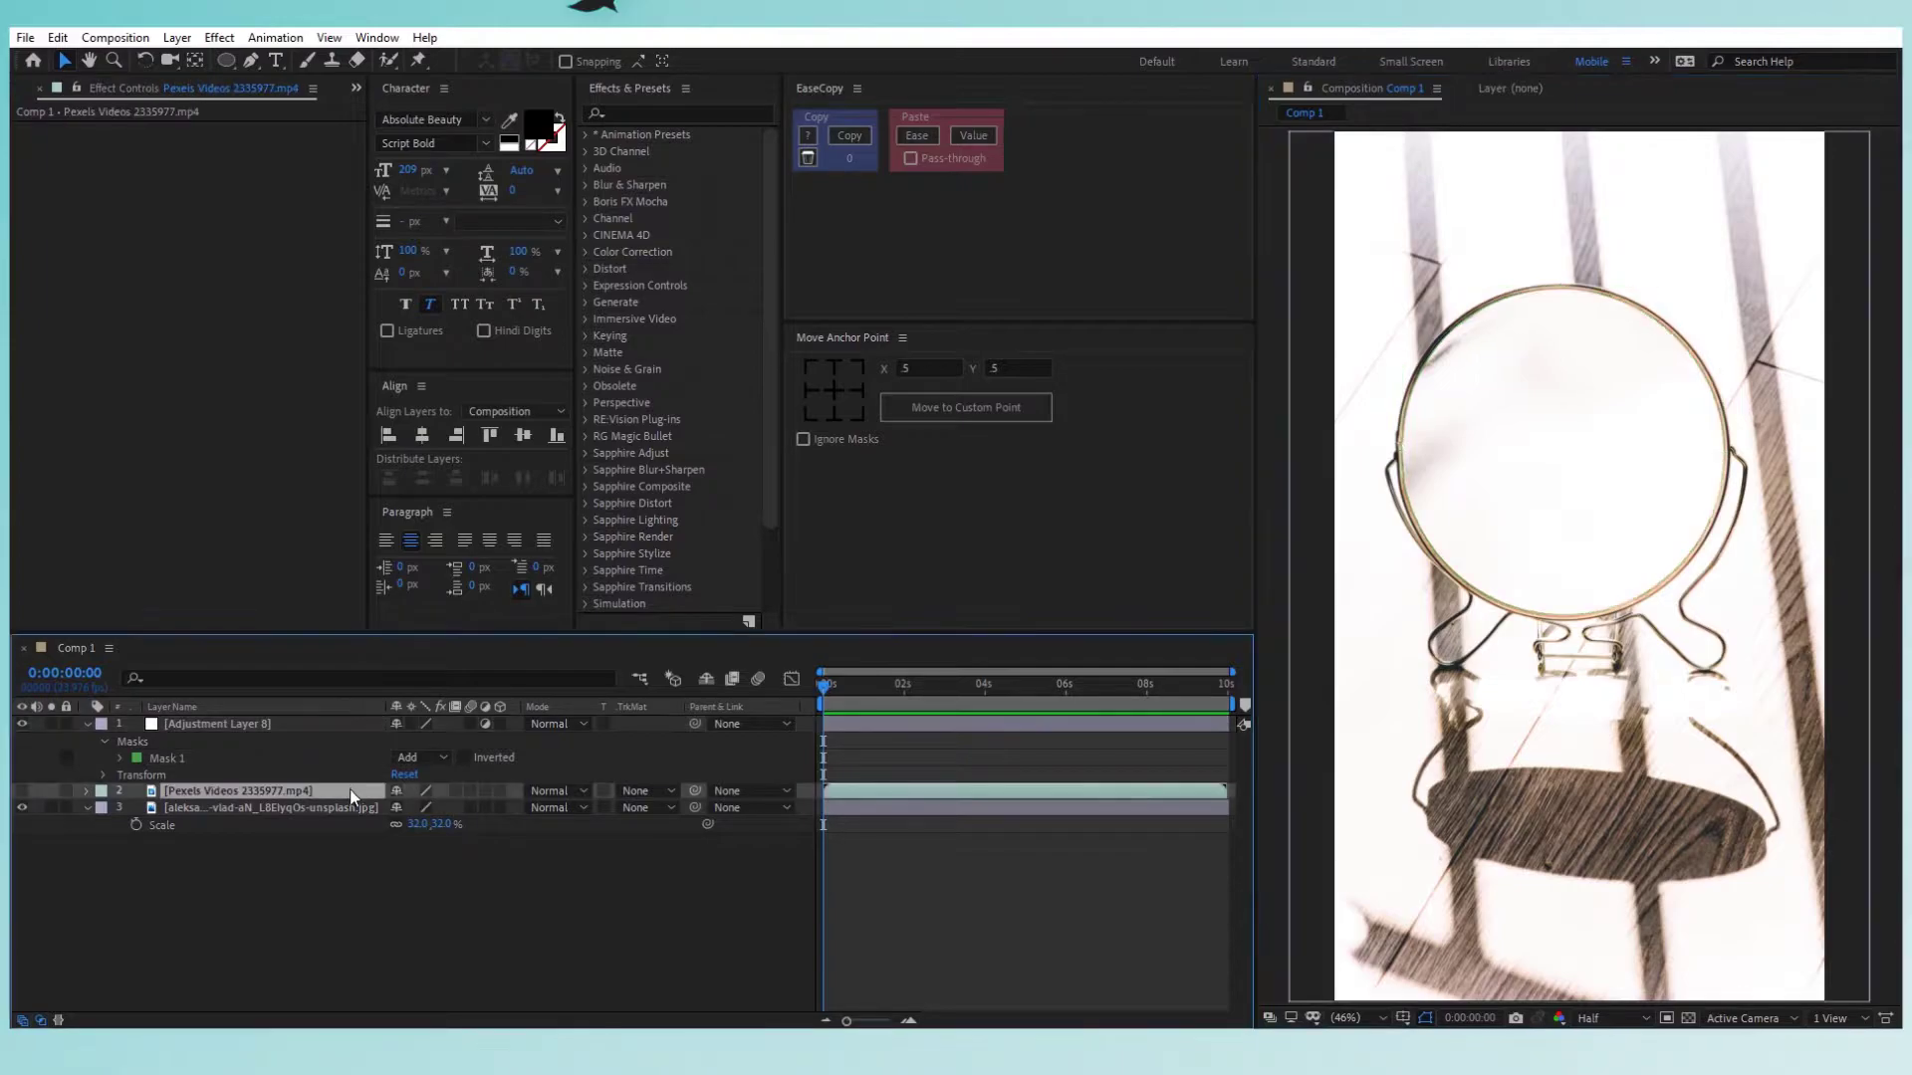
left_click(647, 790)
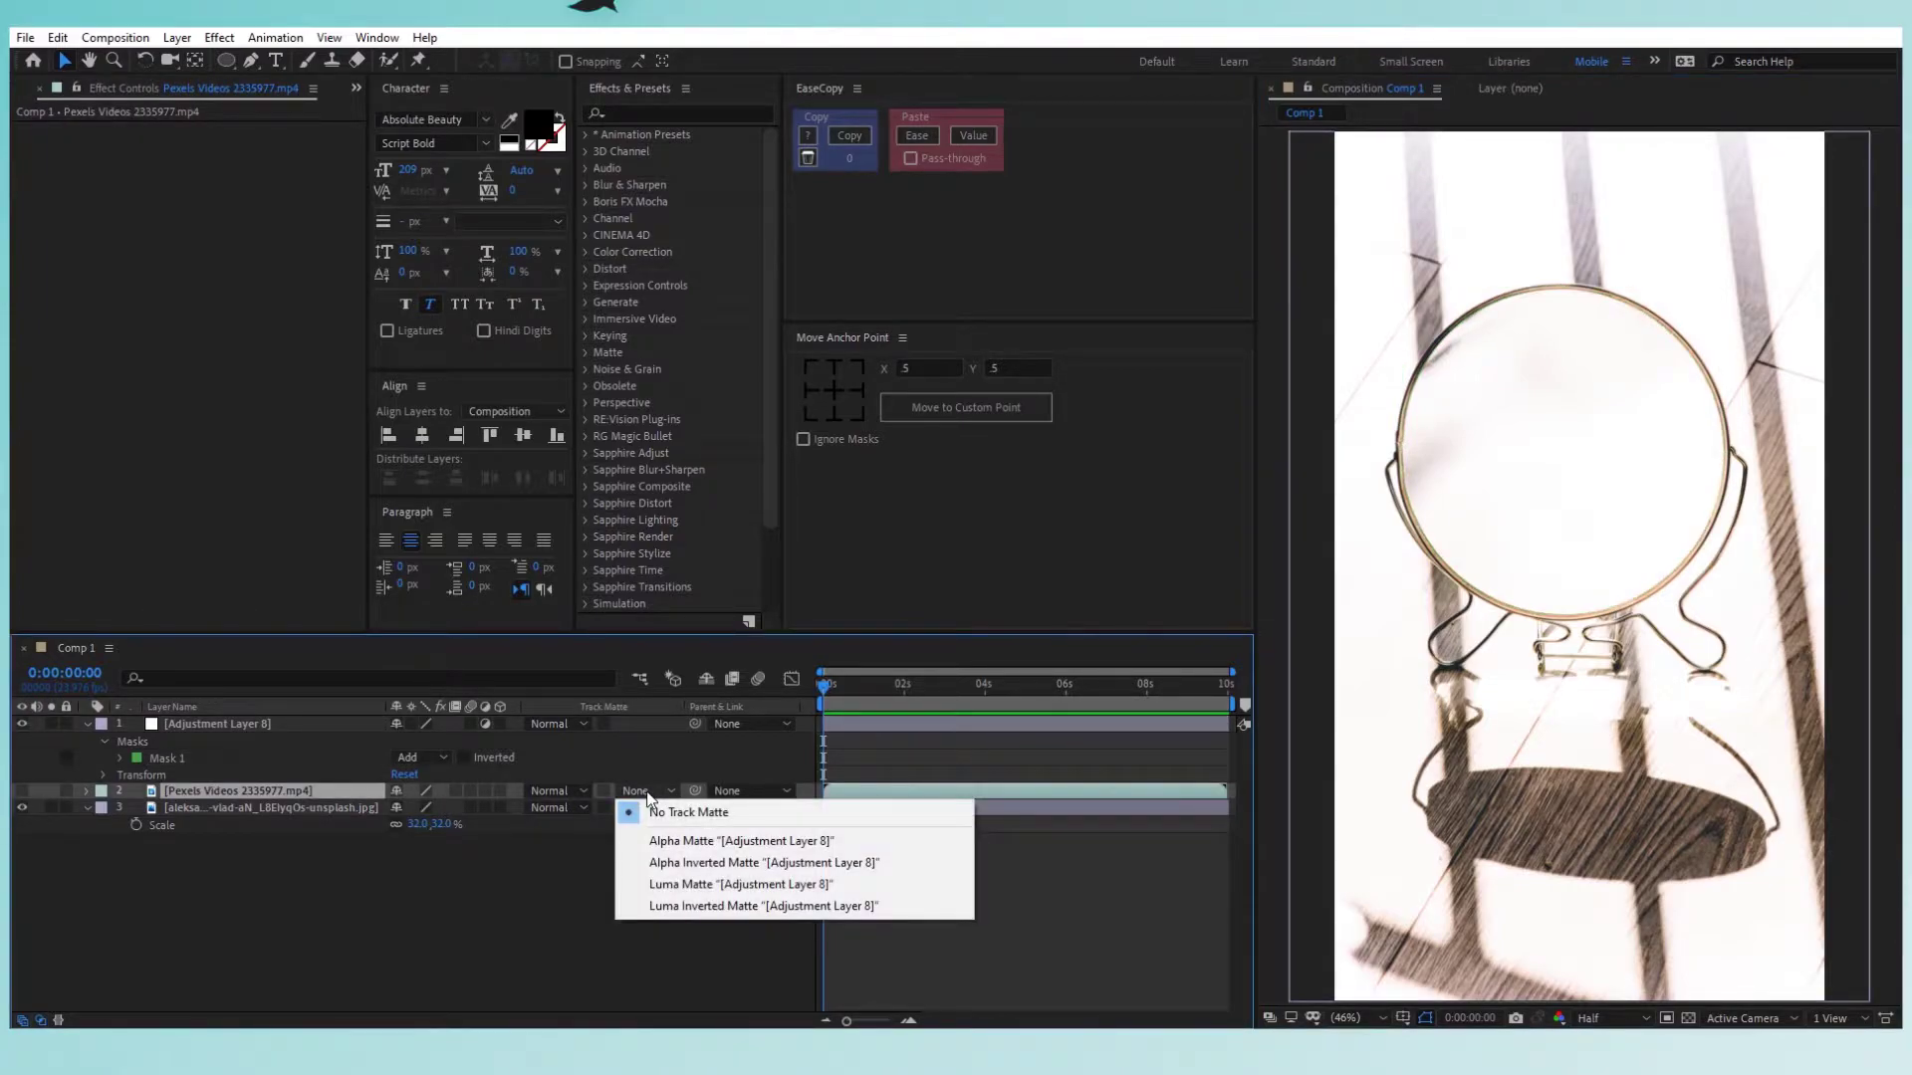
left_click(685, 843)
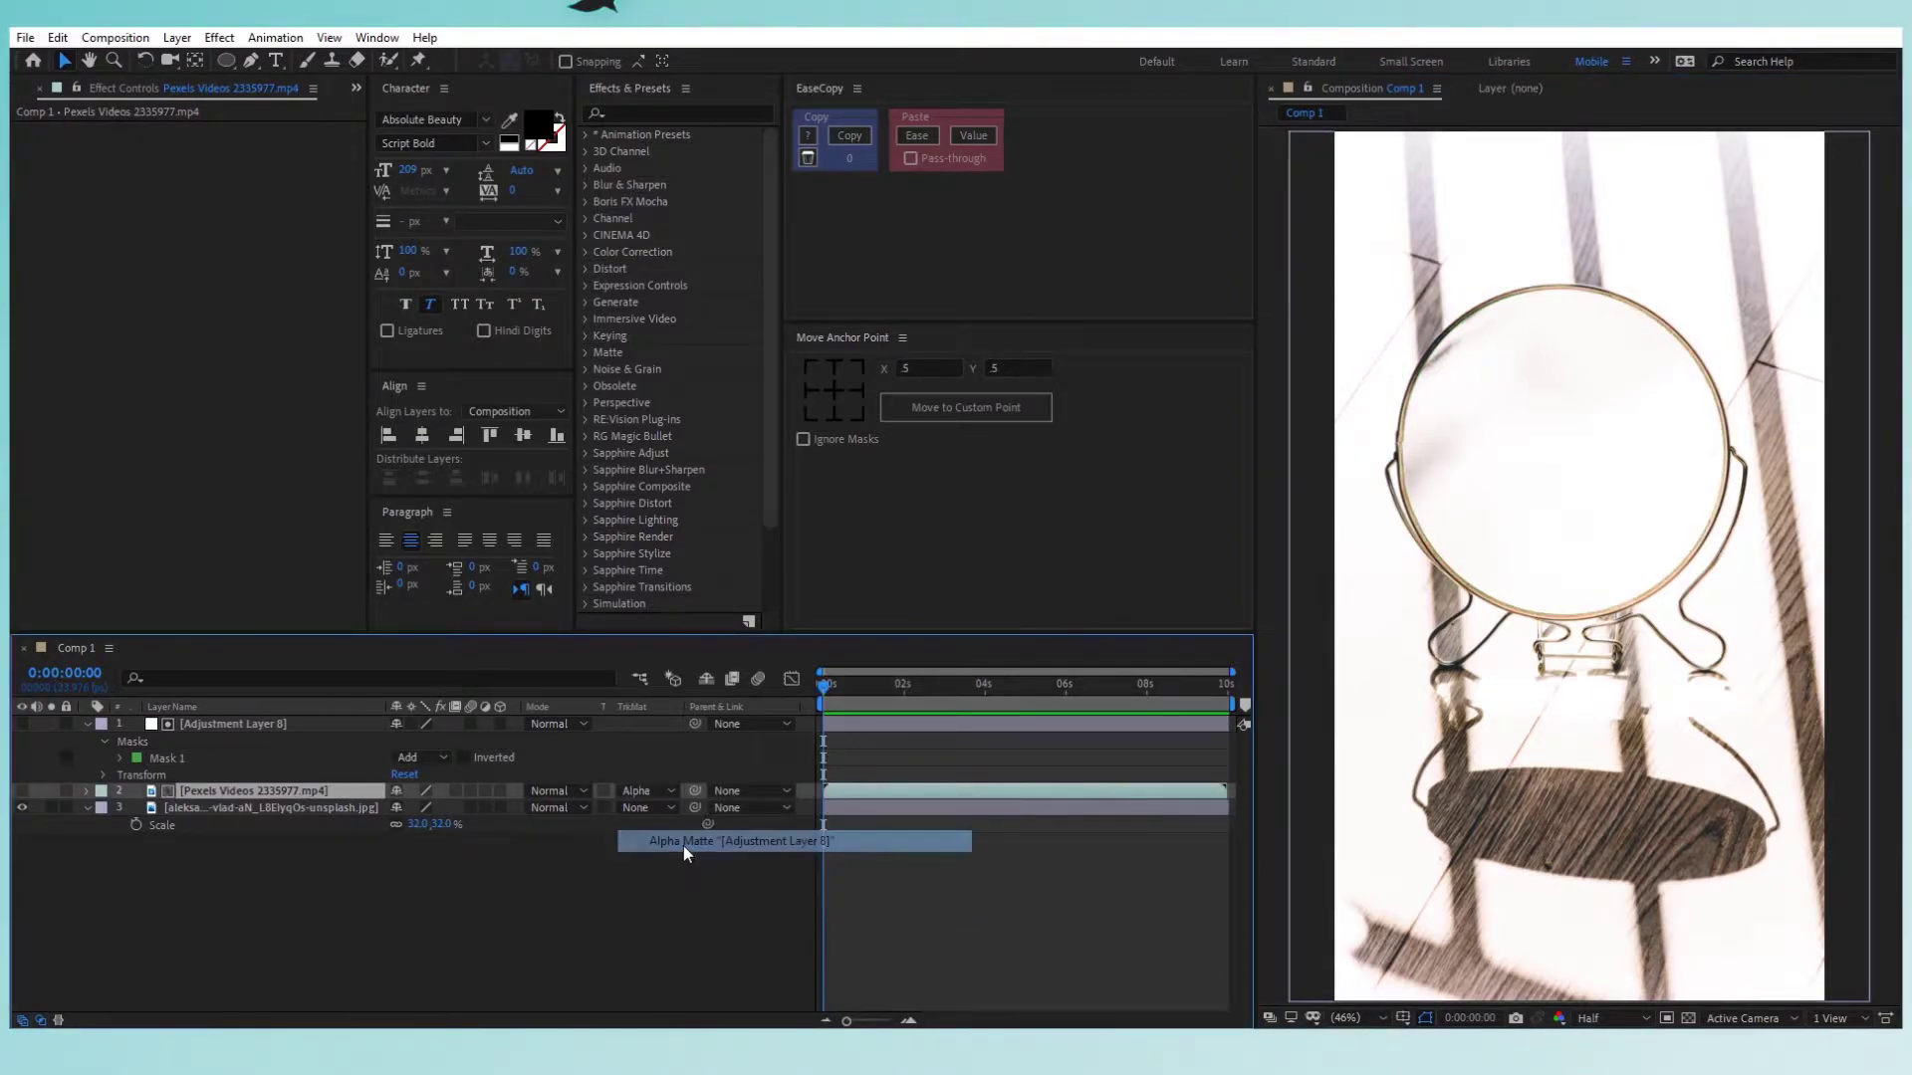
left_click(22, 792)
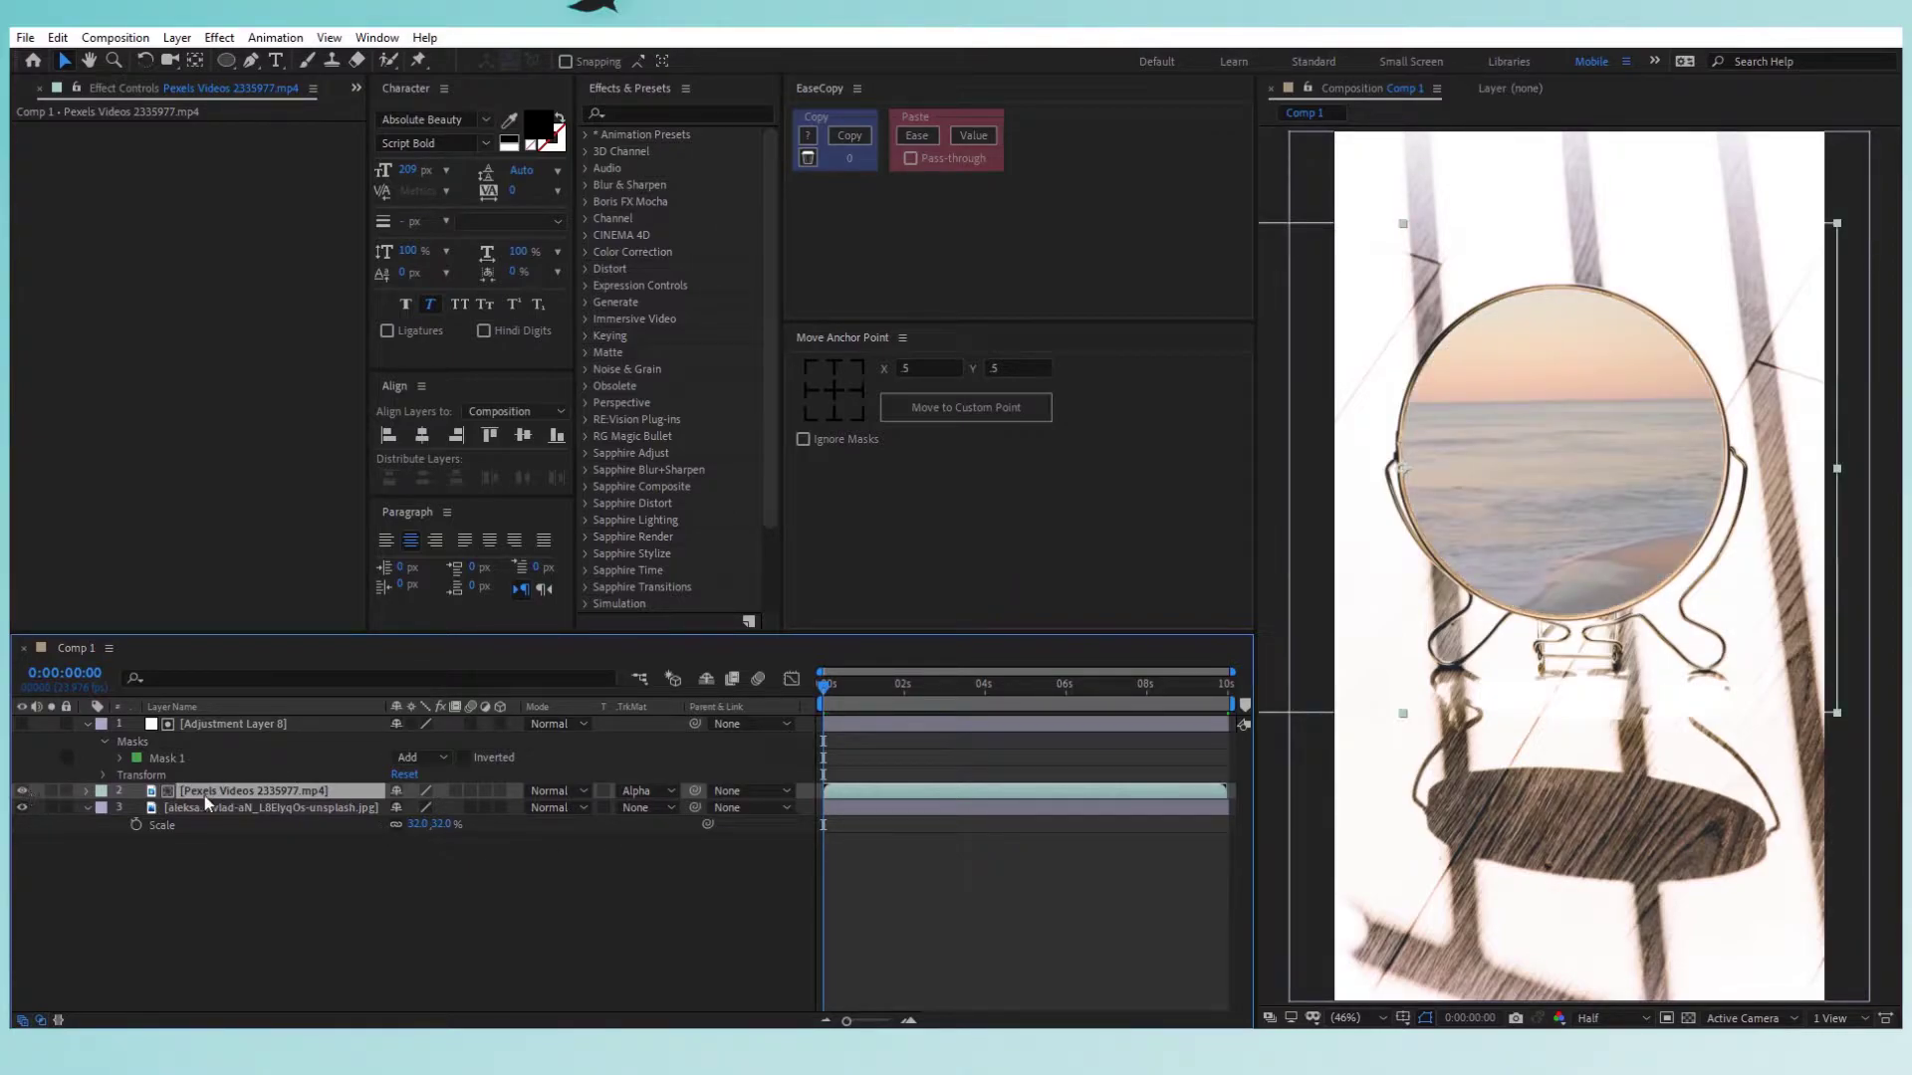
Scale the ocean video to 80% and position it so the shoreline sits within the mirror.
left_click_drag(1599, 556, 1521, 487)
type("s80")
key("Return")
mouse_move(1510, 539)
left_mouse_down()
mouse_move(1570, 551)
mouse_move(1527, 517)
mouse_move(1538, 553)
mouse_move(1517, 540)
left_mouse_up()
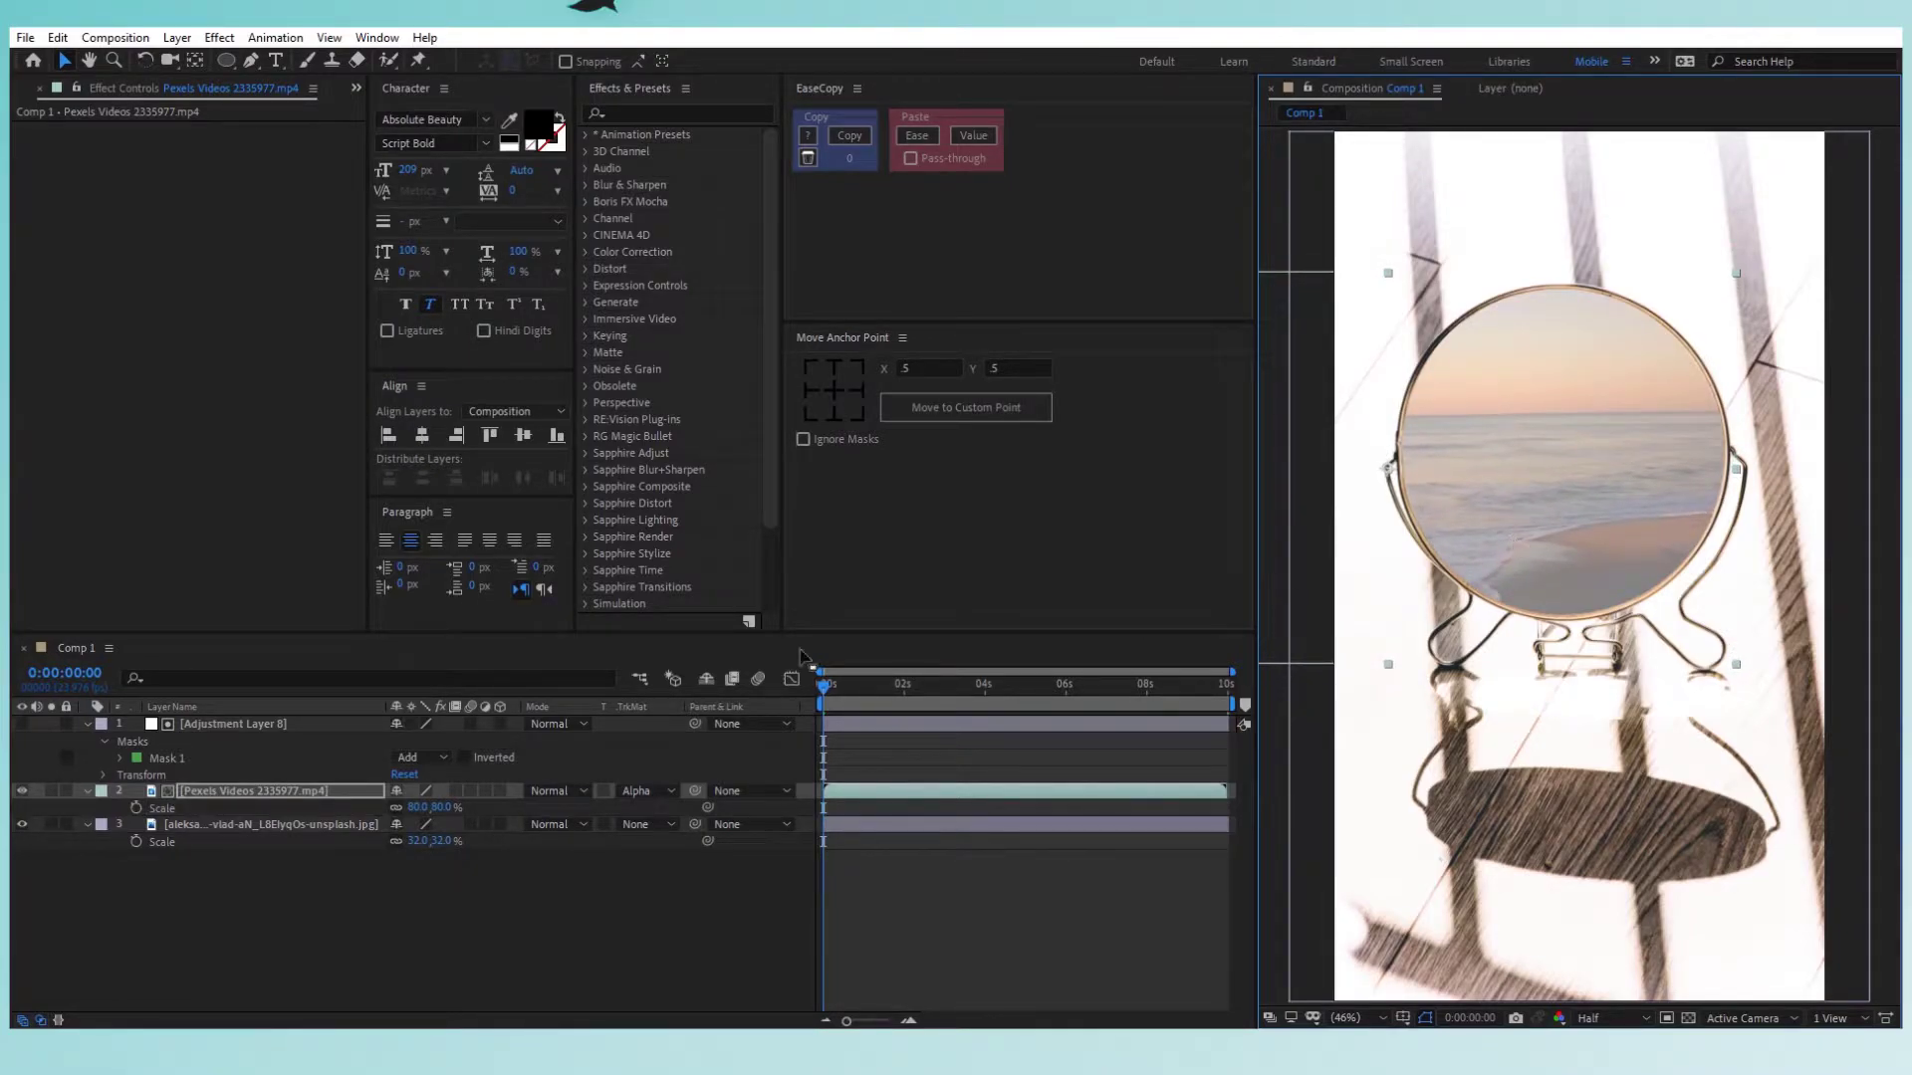
Set the feather of Mask 1 on the adjustment layer to 5 pixels.
left_click(167, 757)
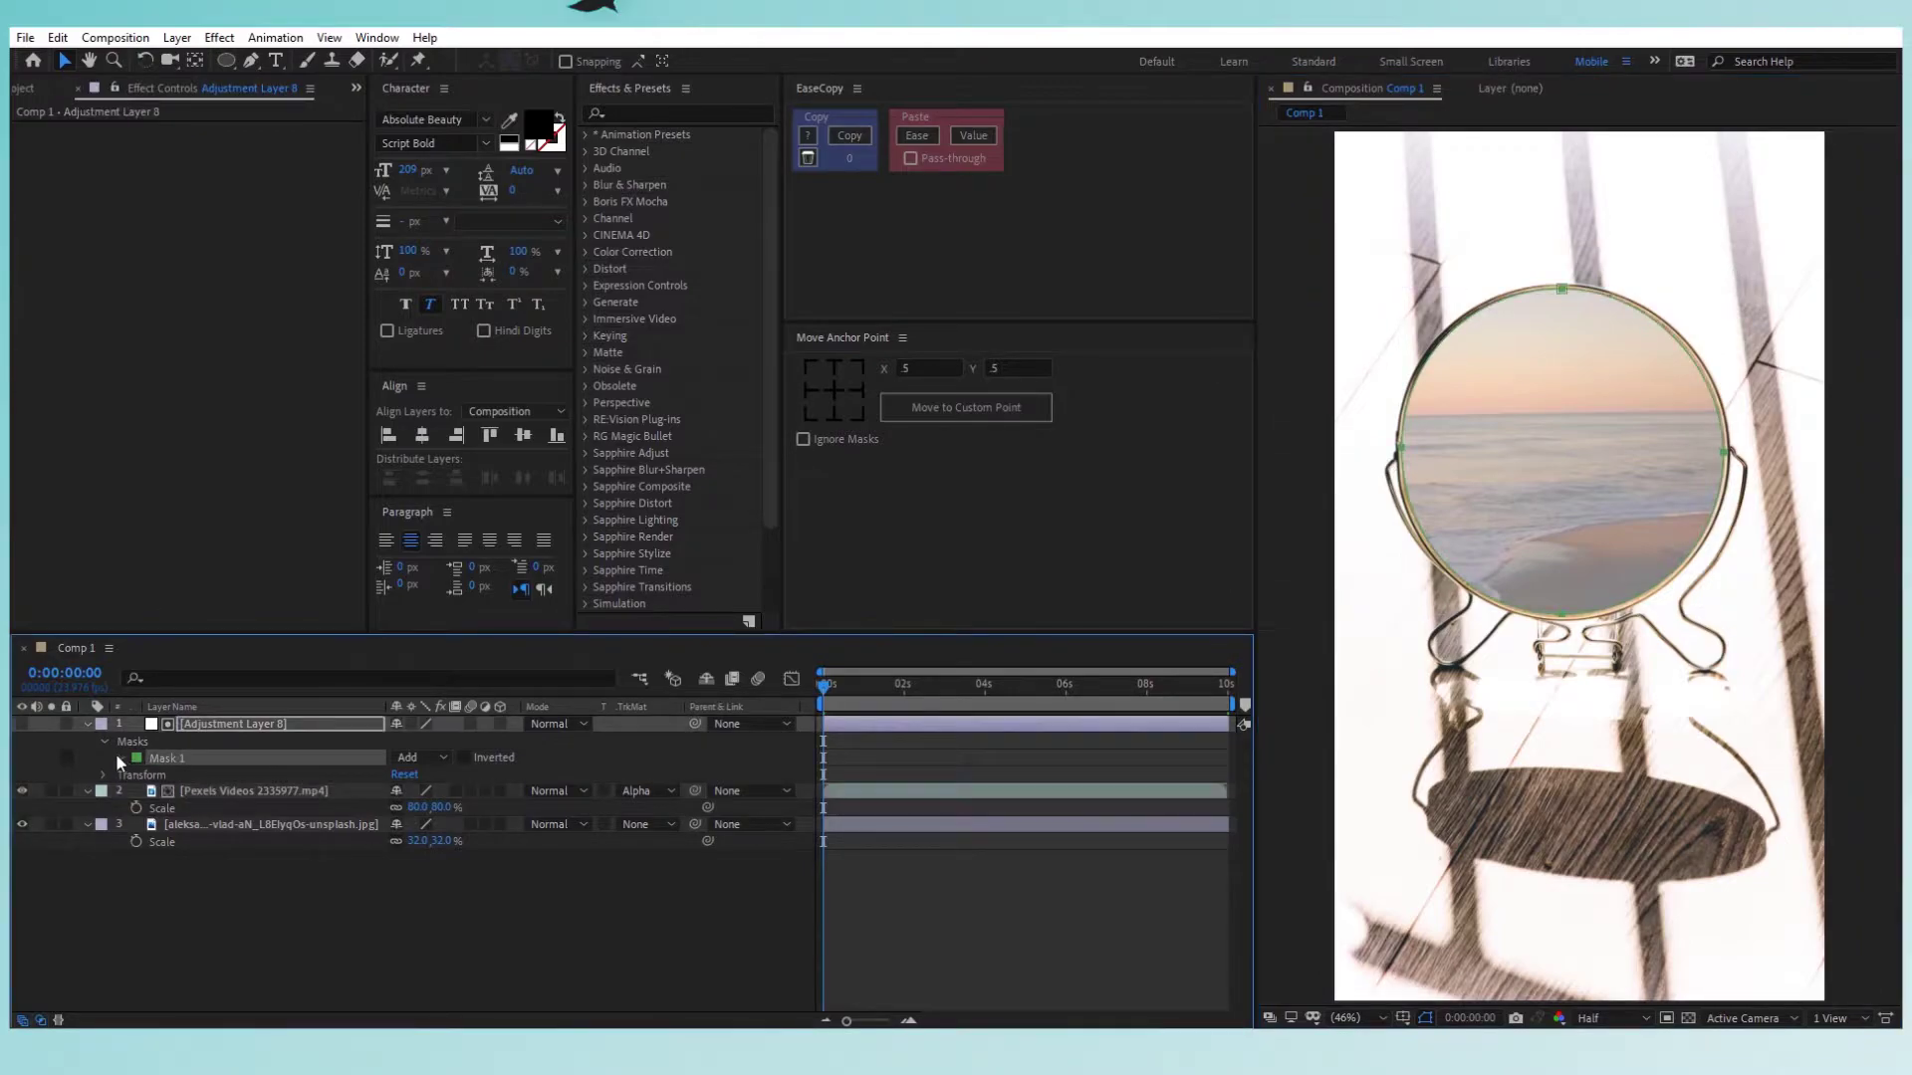
left_click(118, 757)
left_click(227, 795)
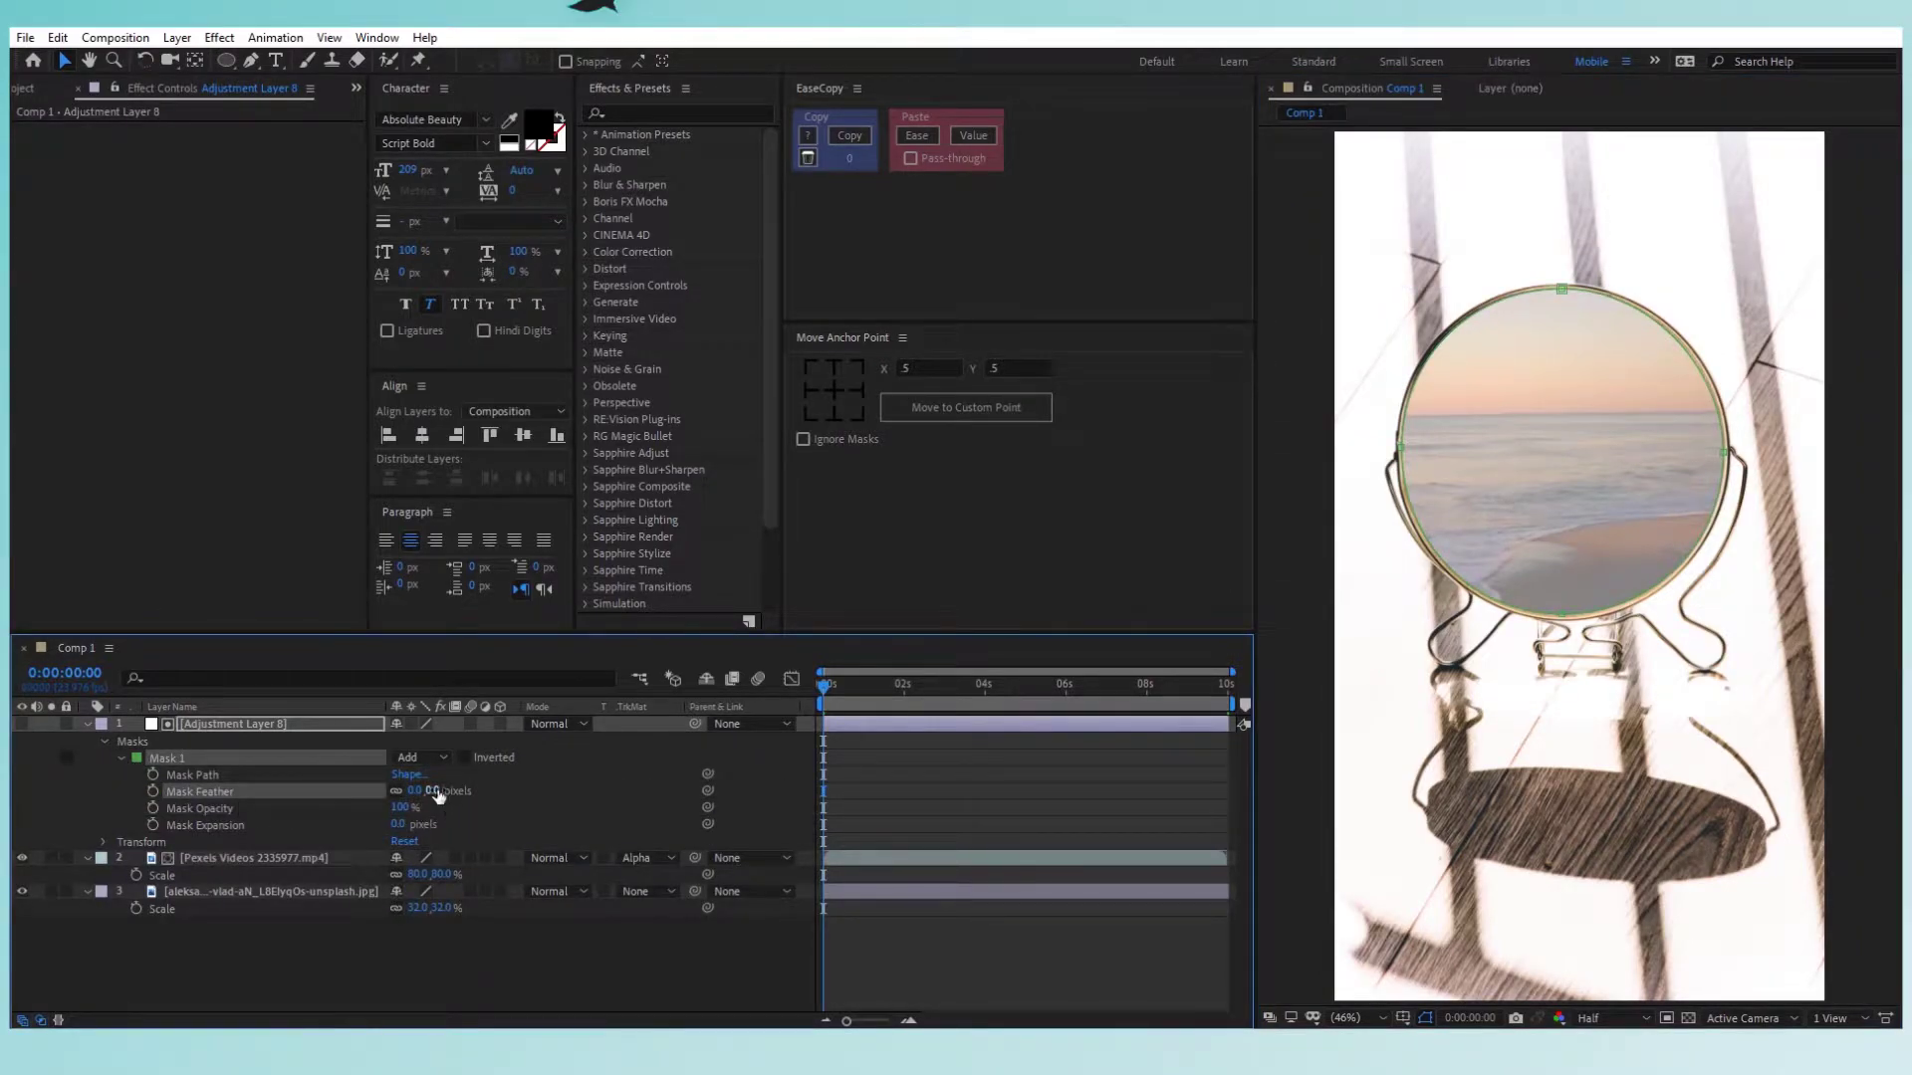
left_click(434, 791)
type("5")
left_click(593, 766)
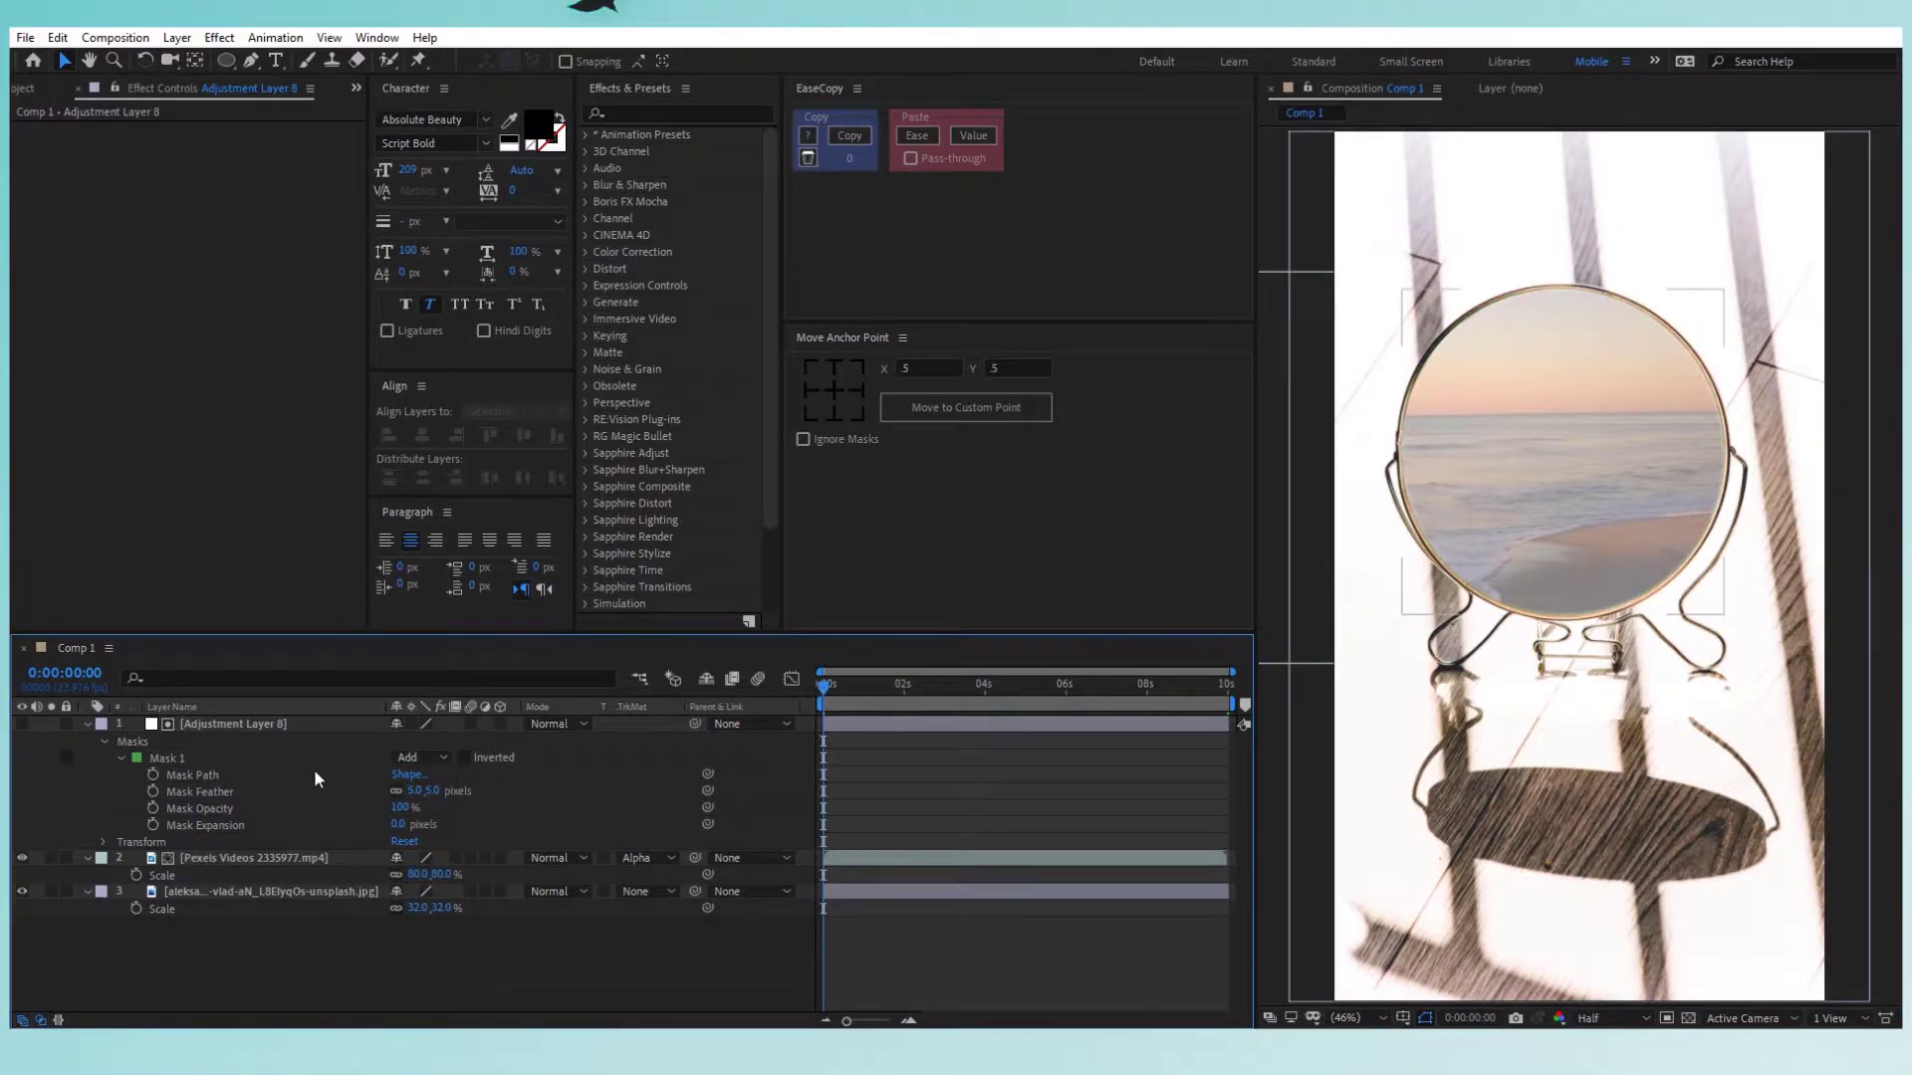
left_click(1364, 1017)
left_click(1412, 669)
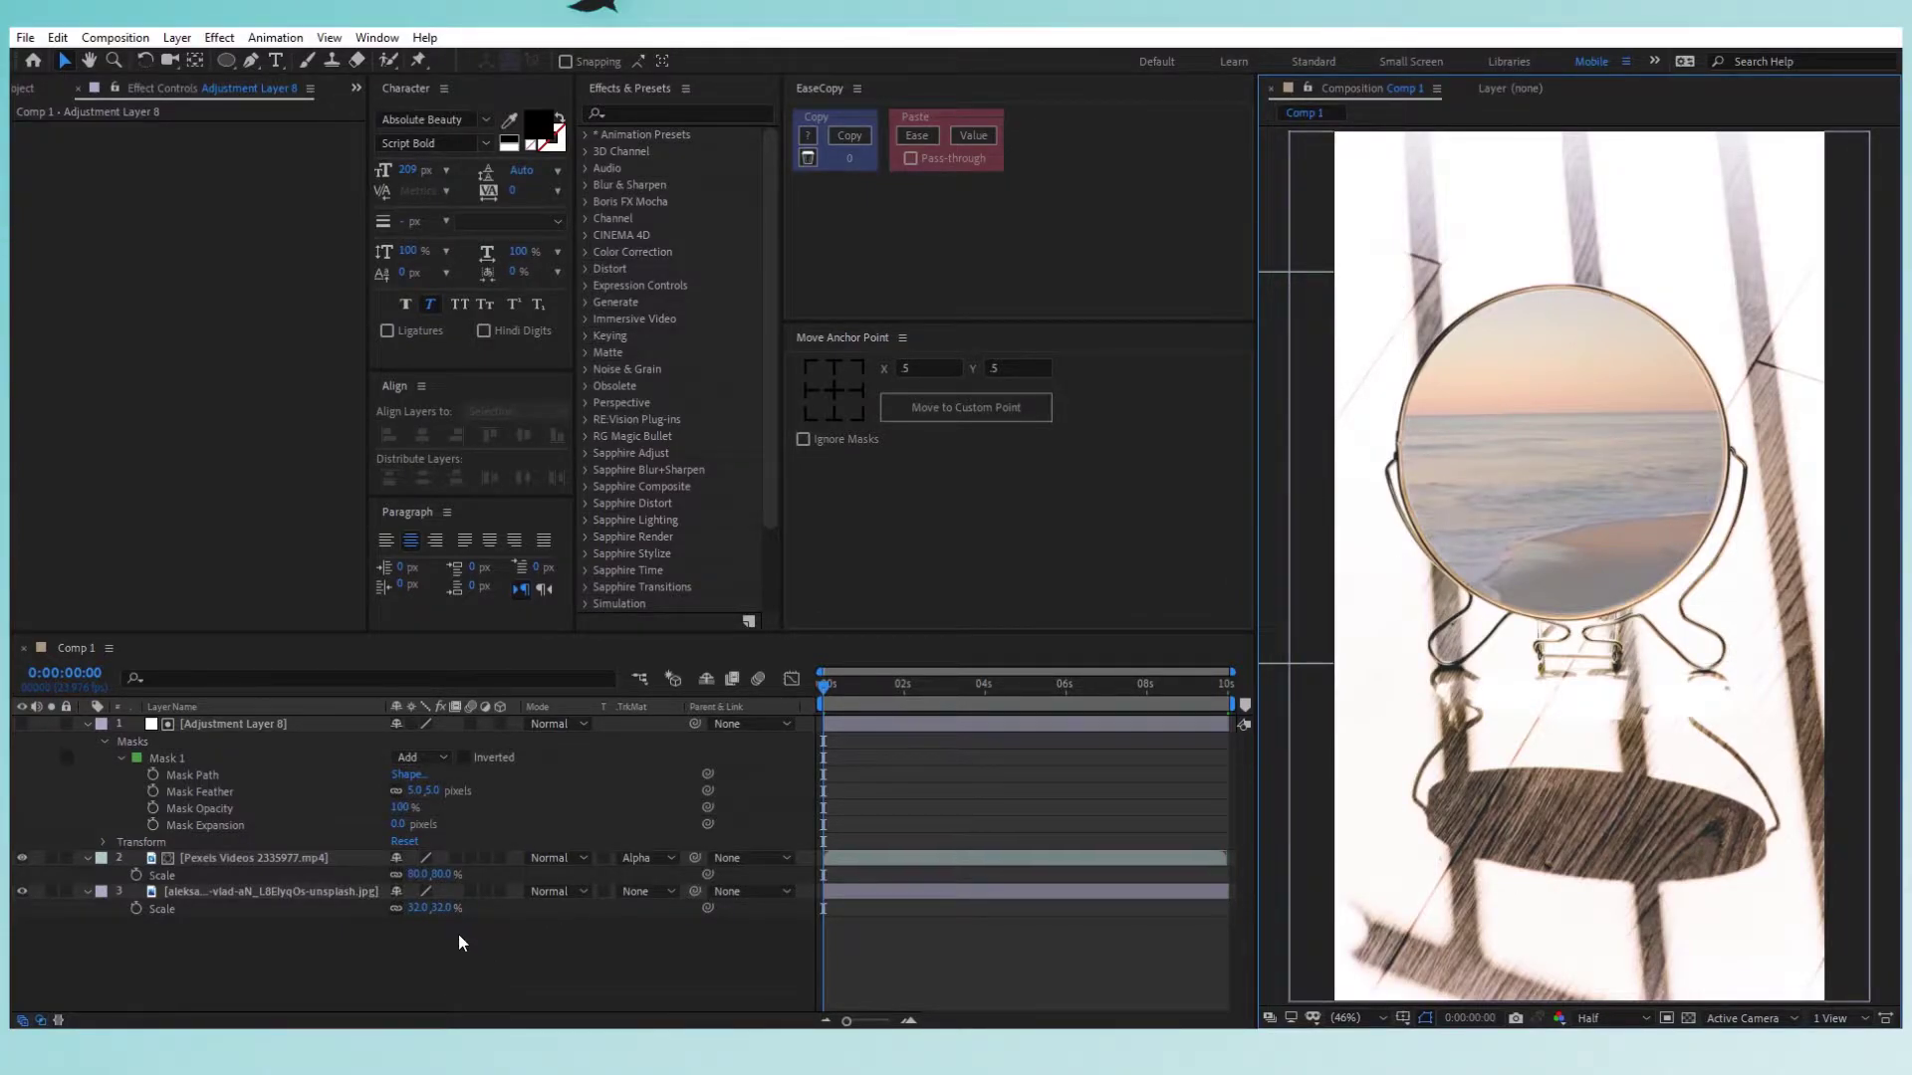
Create a null object and parent the adjustment layer, the video and the mirror photo to it.
right_click(327, 938)
mouse_move(495, 724)
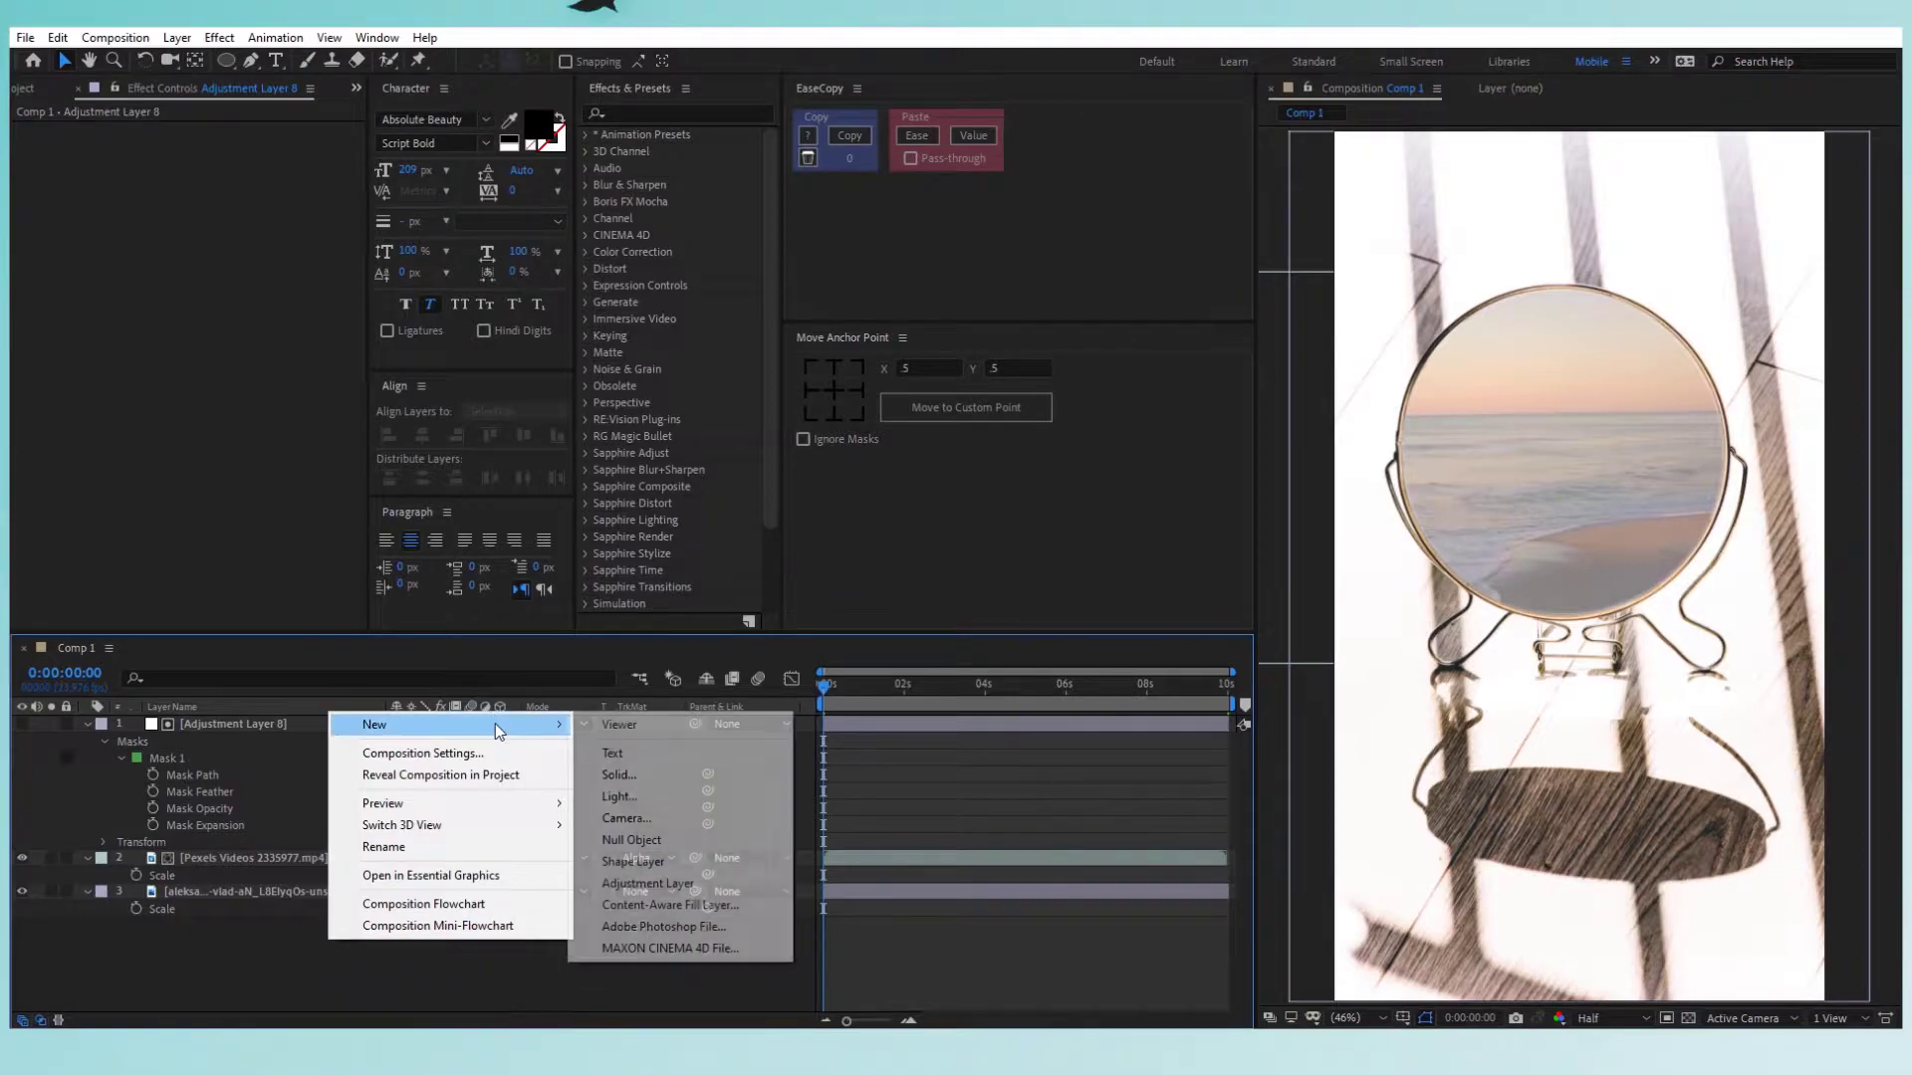
left_click(665, 842)
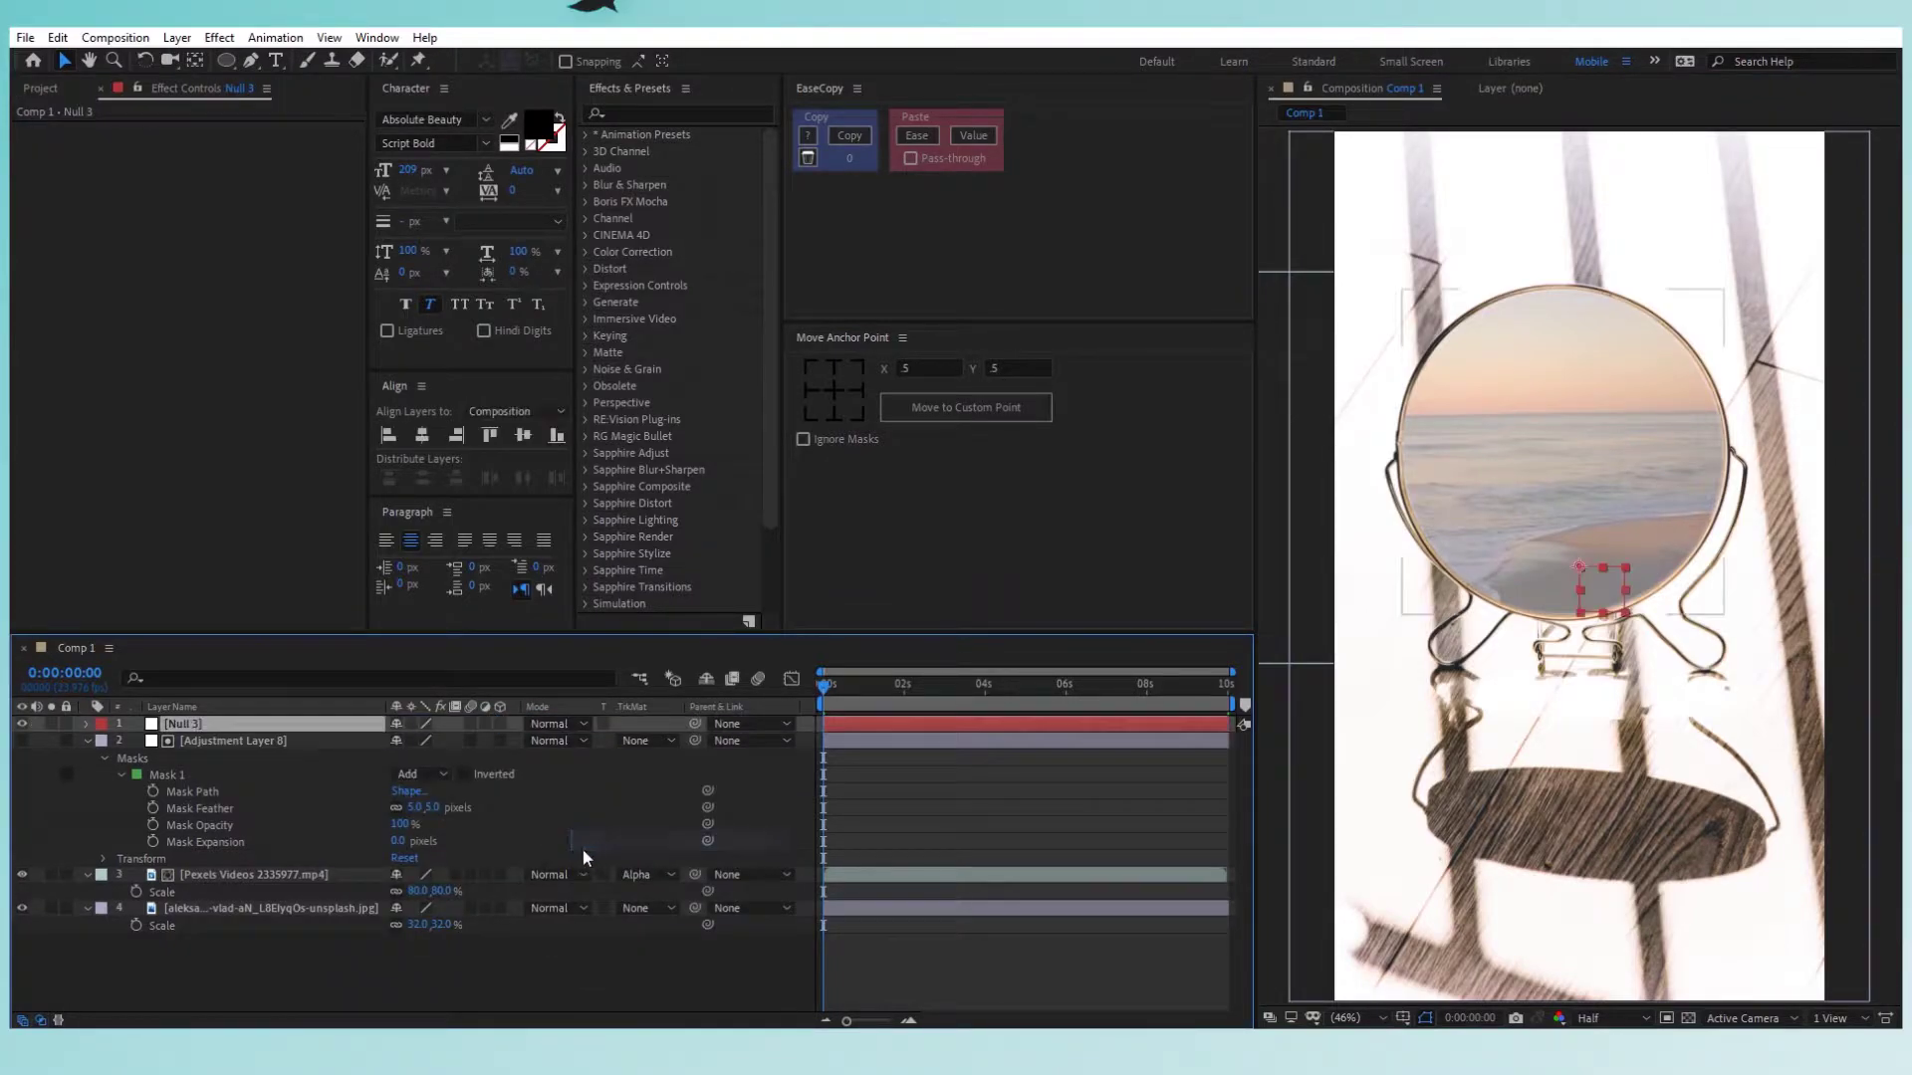
left_click(86, 740)
left_click(229, 741)
left_click(235, 791, "shift")
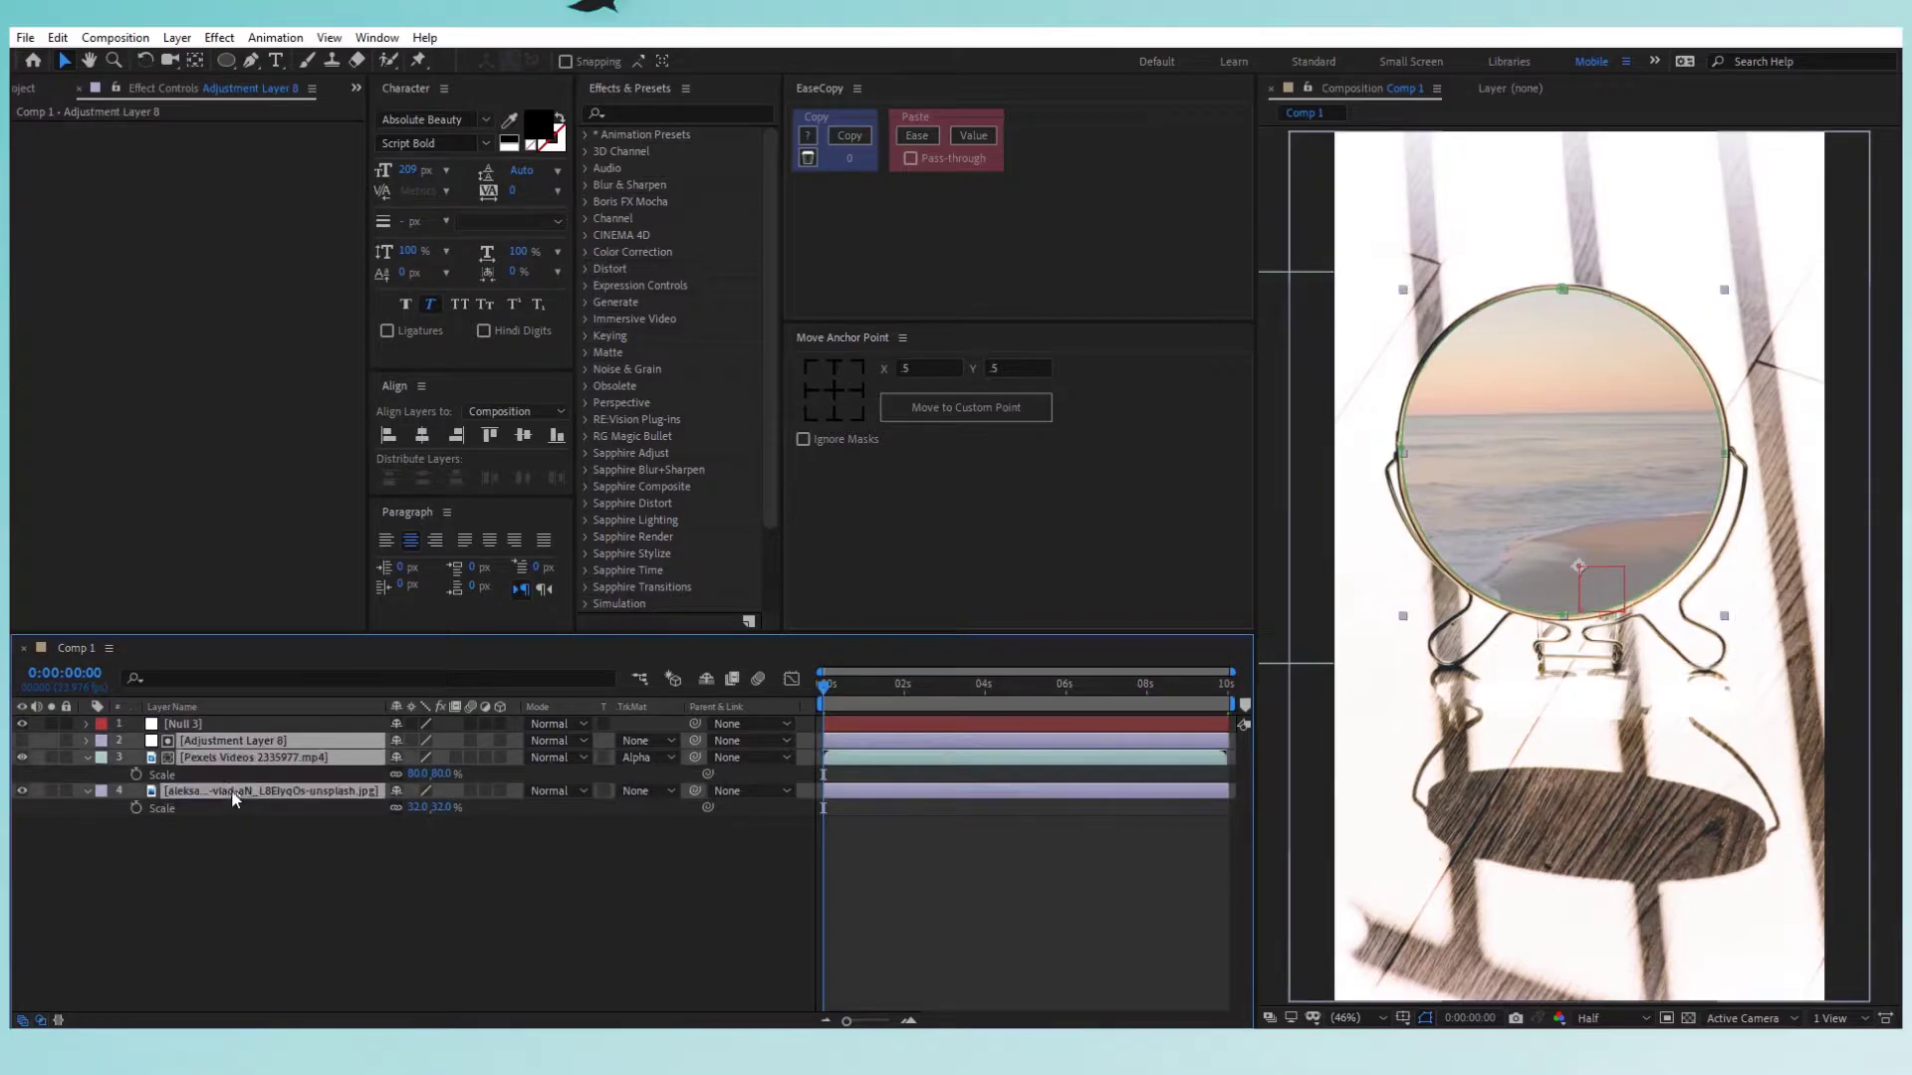
left_click_drag(695, 741, 224, 724)
Scale the null object to 66% to shrink the whole mirror picture within the frame.
left_click(224, 723)
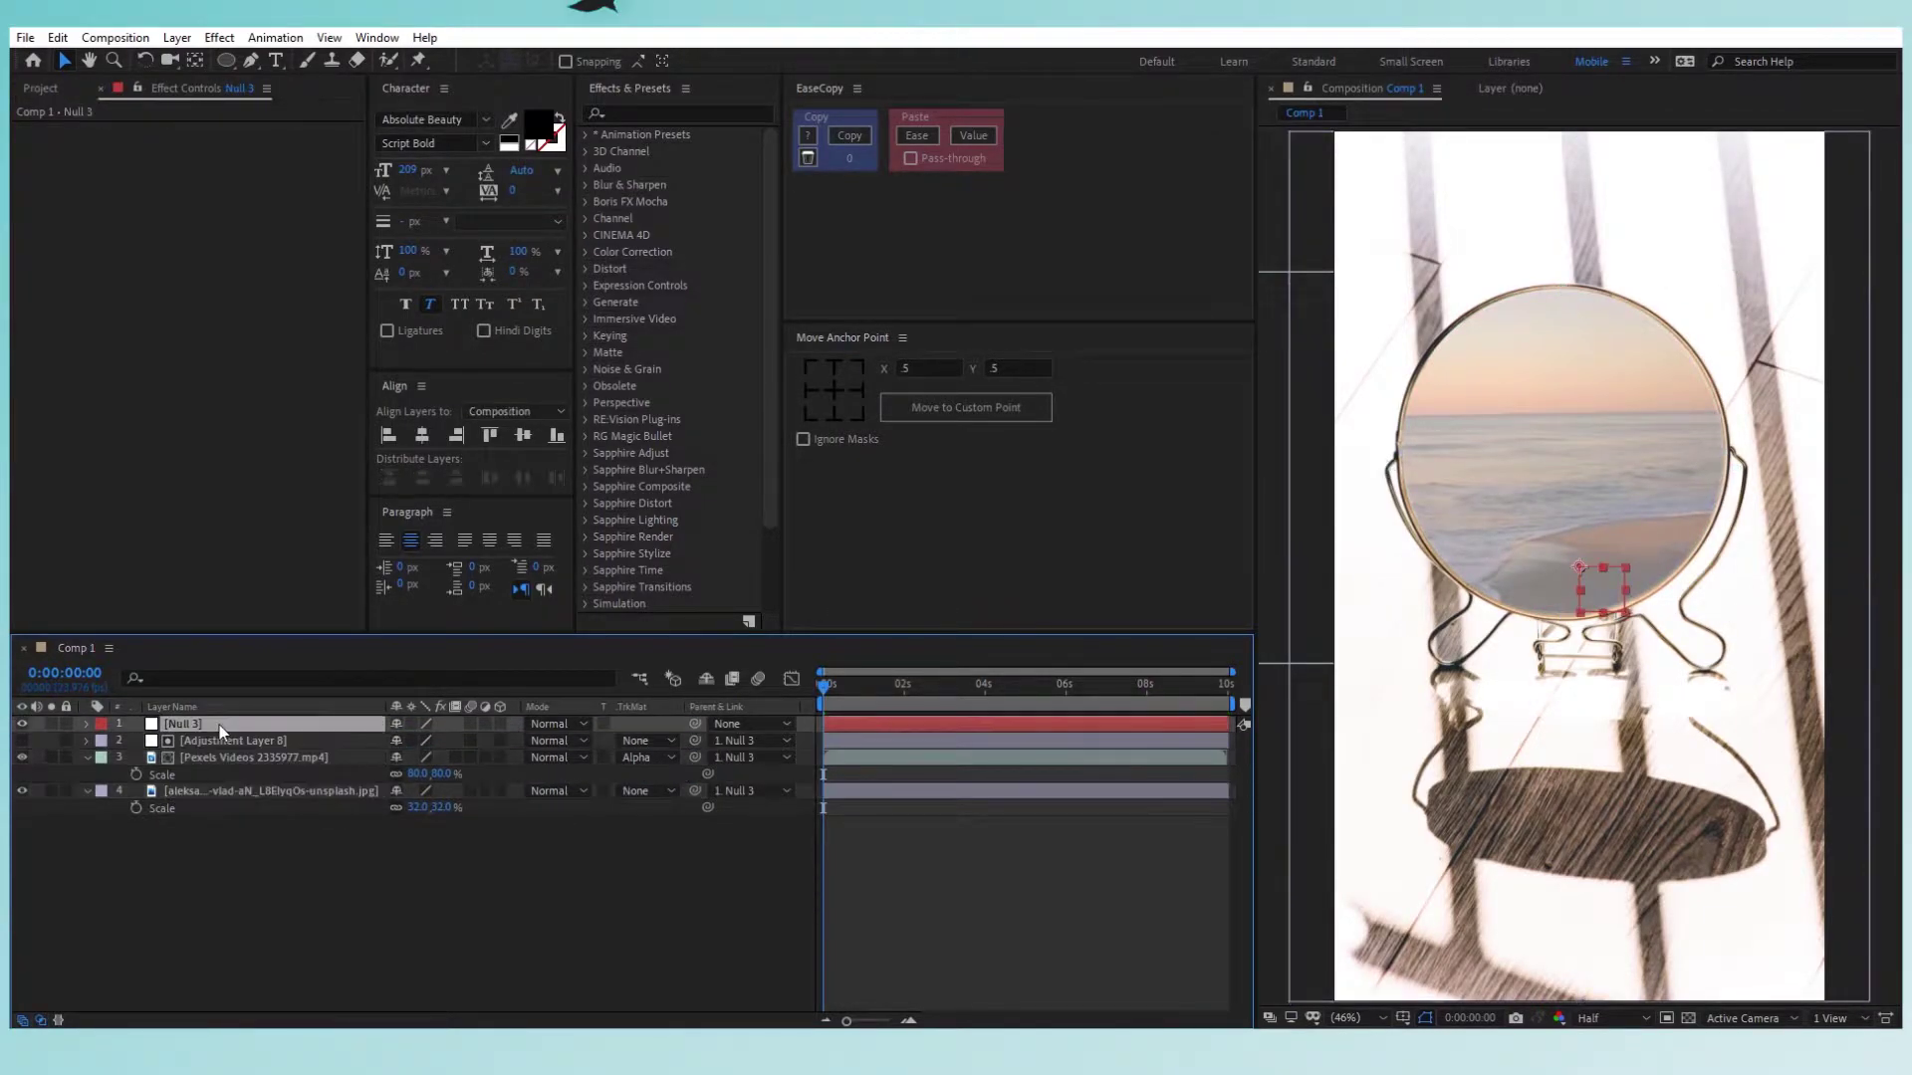
key("s")
left_click(419, 741)
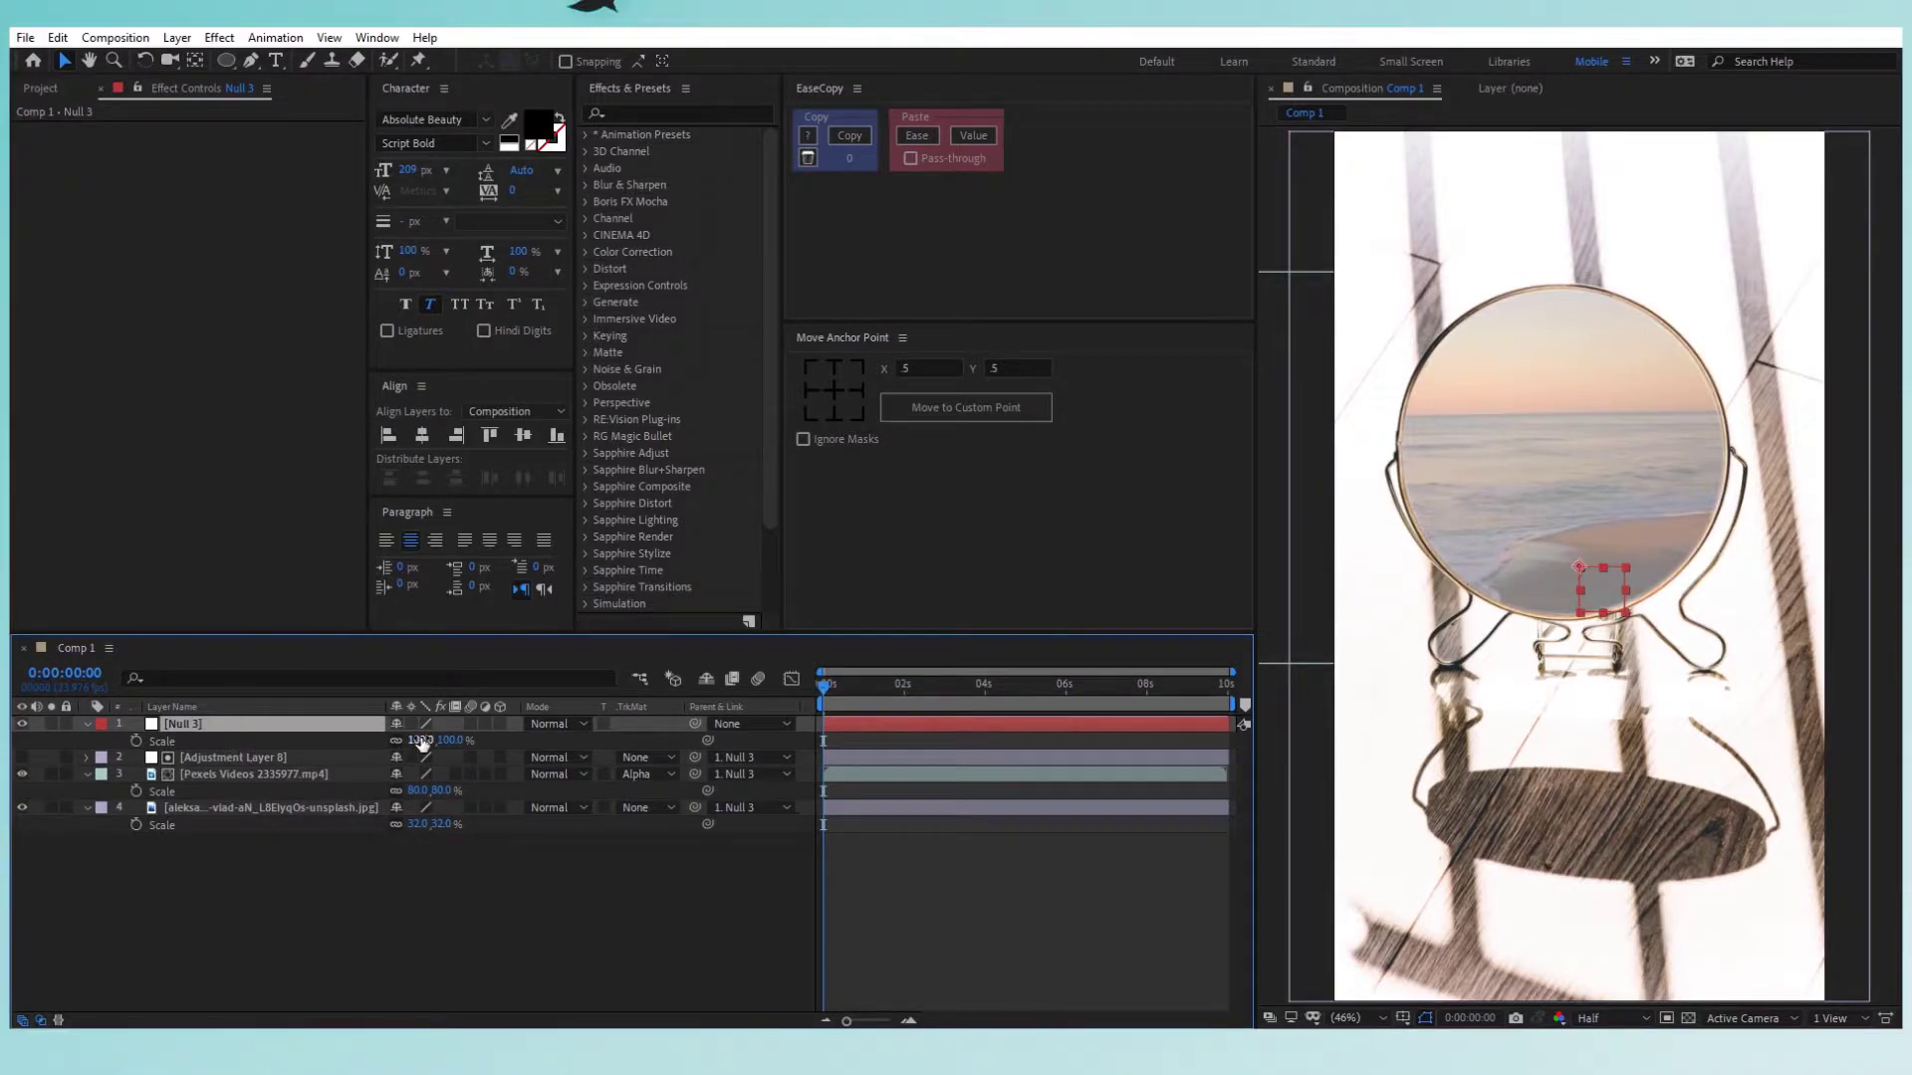
type("70")
key("Return")
left_click_drag(419, 741, 407, 740)
left_click(225, 840)
left_click(389, 889)
Create a comp-sized solid in pale orange EBDECF and place it beneath all other layers as the background.
right_click(354, 894)
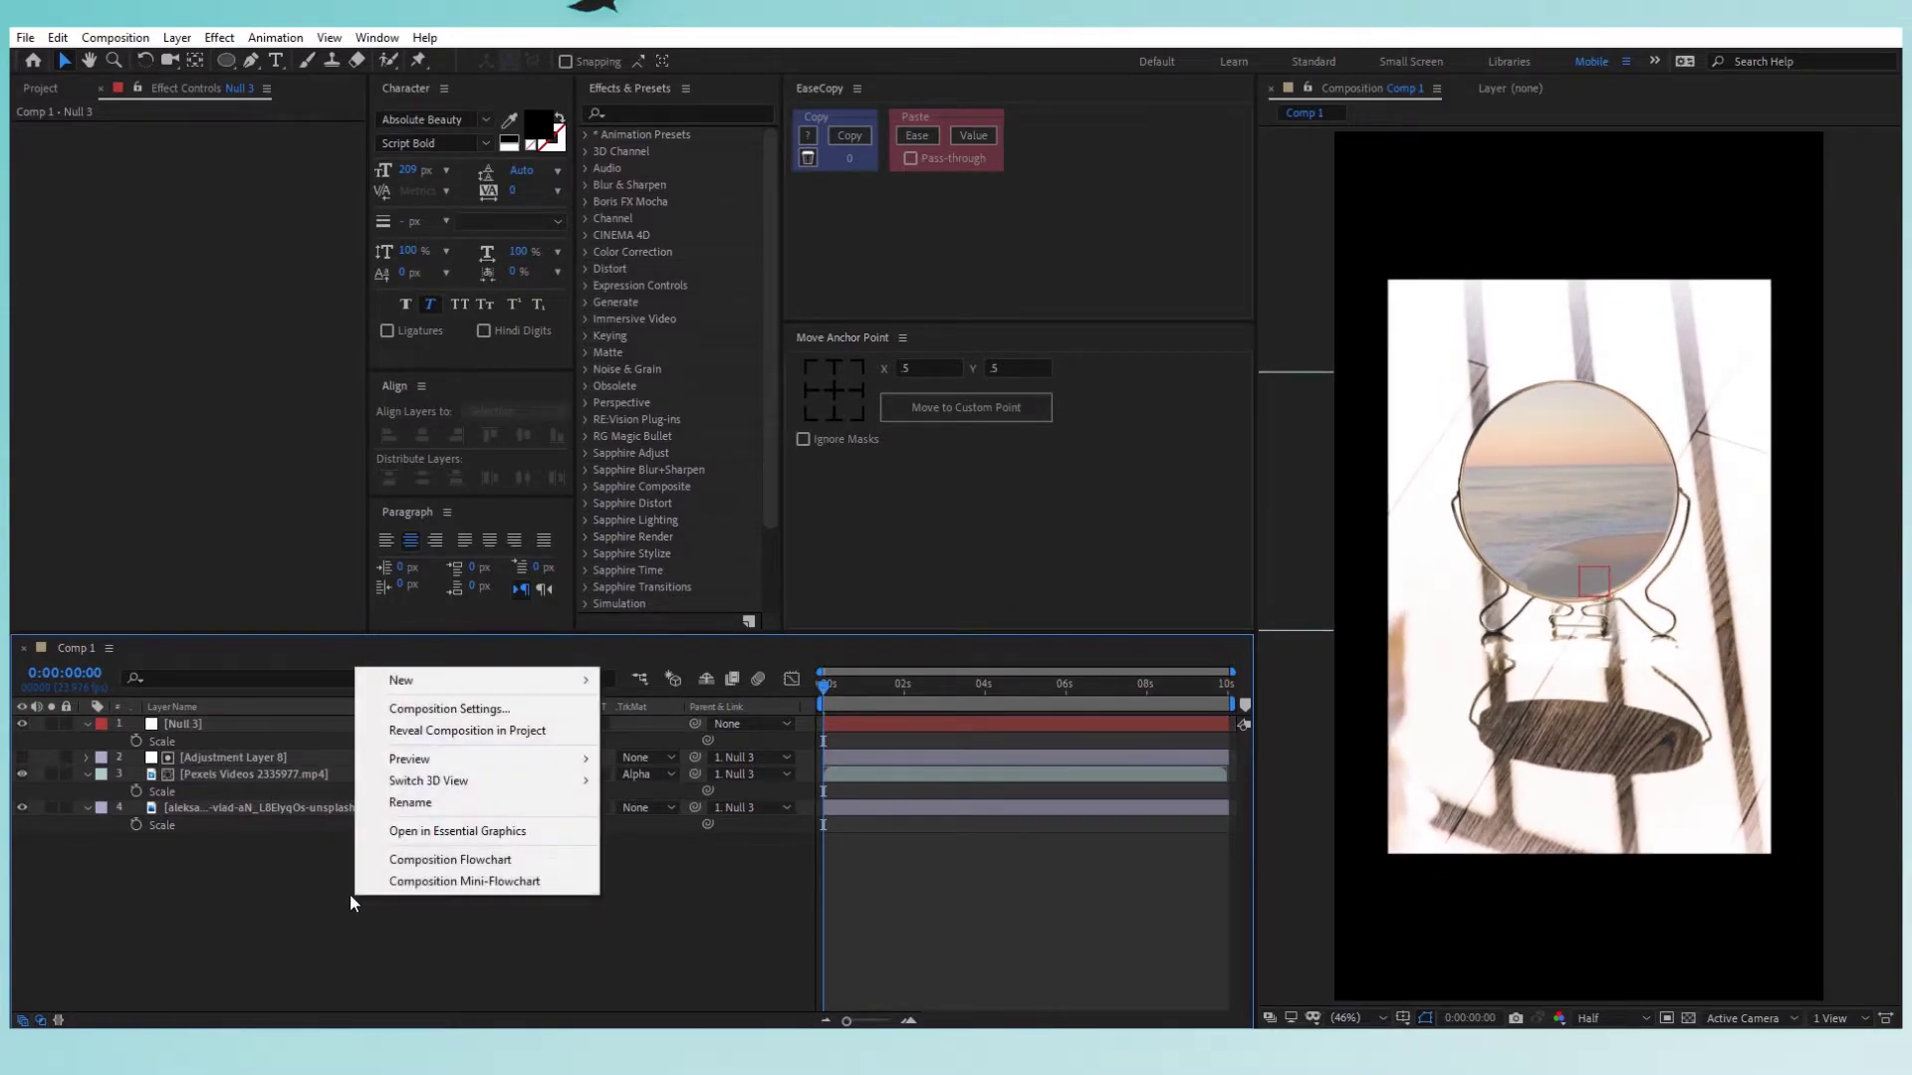
mouse_move(468, 680)
left_click(672, 733)
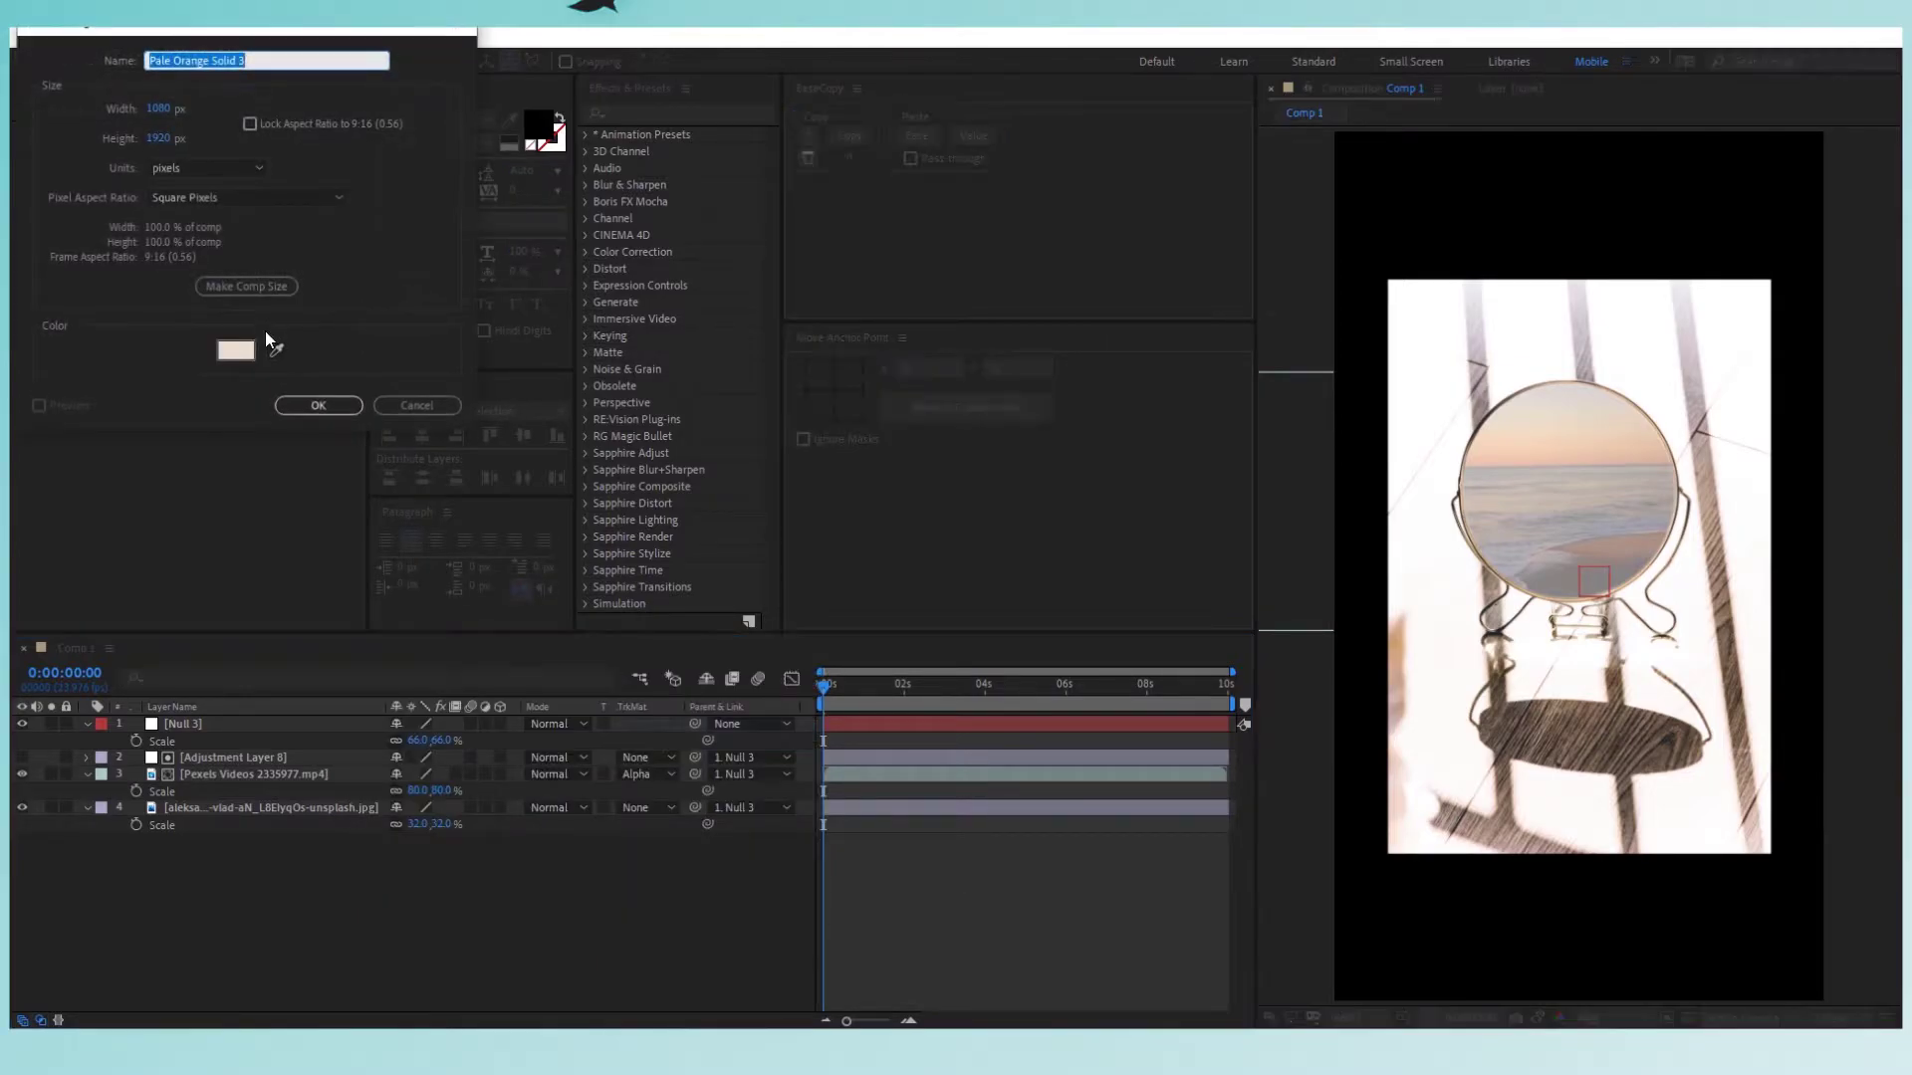
left_click(235, 351)
left_click(380, 286)
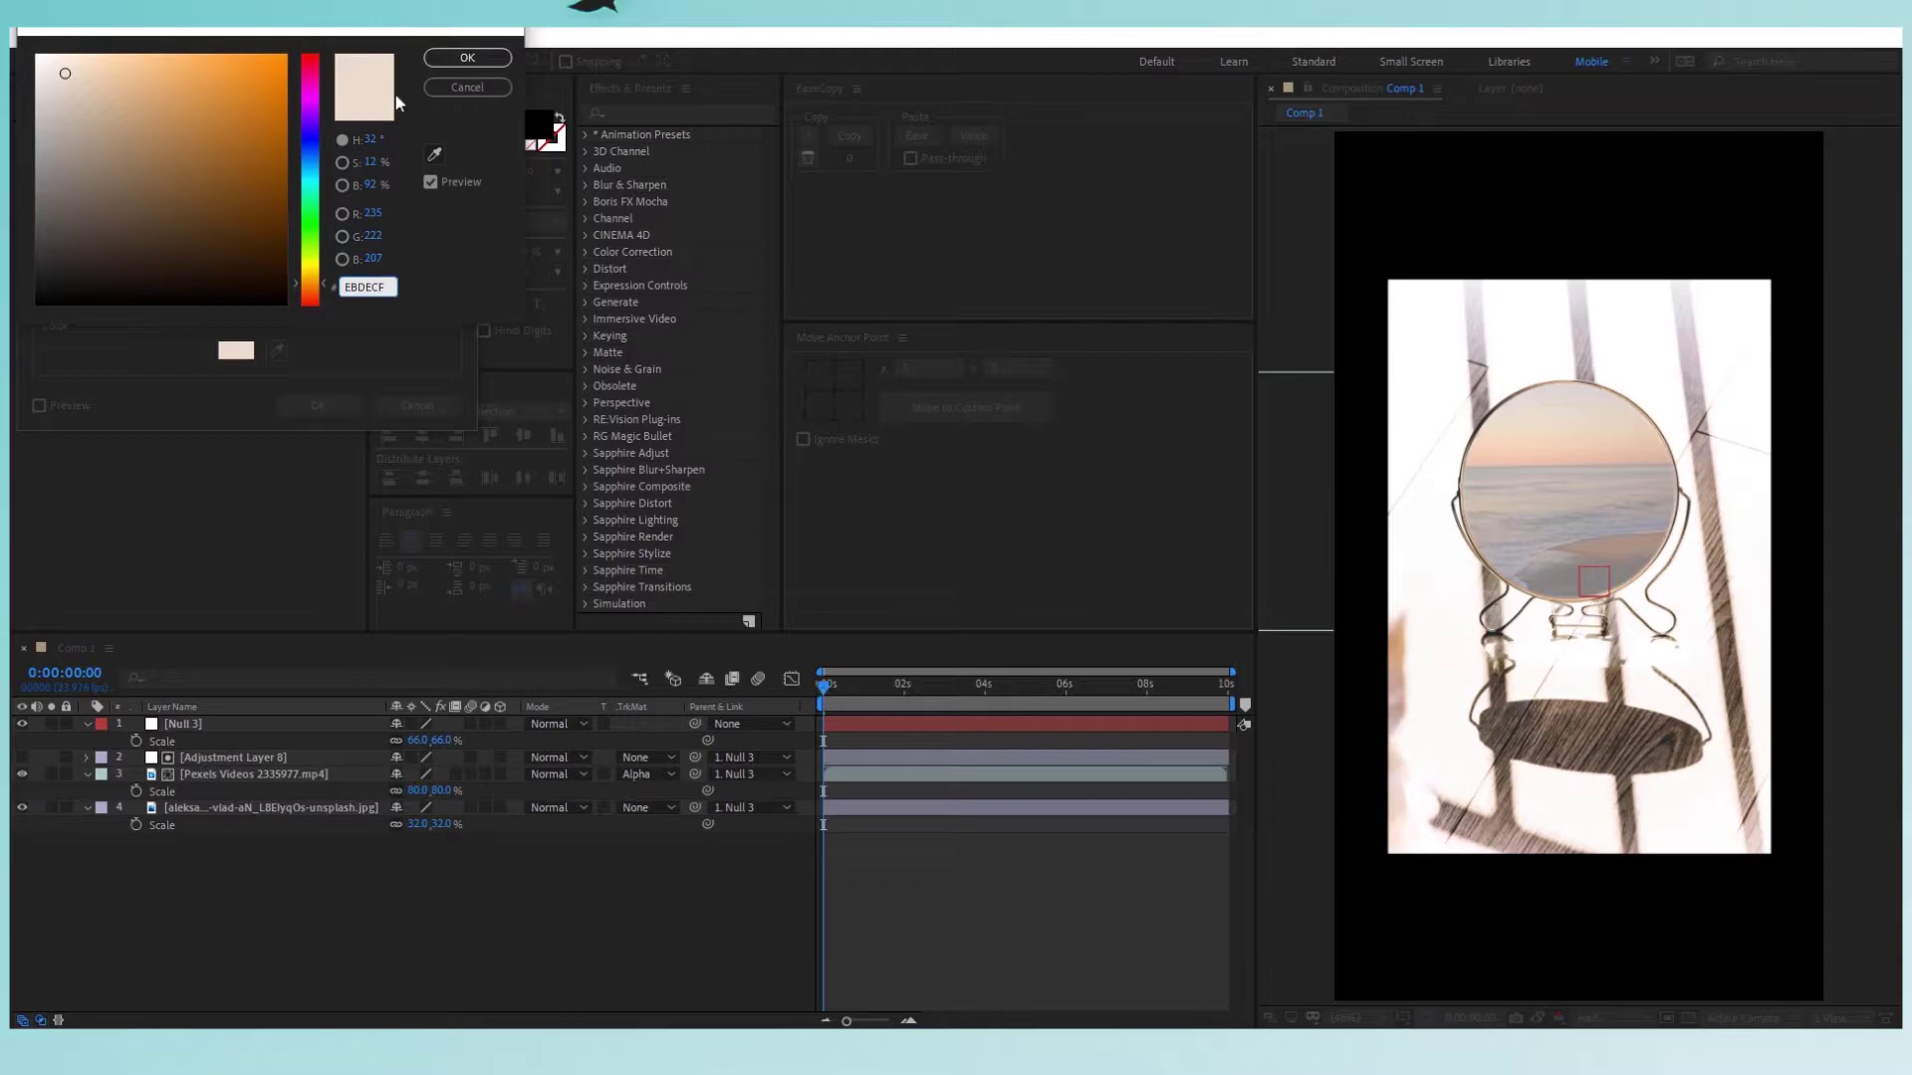
left_click(467, 58)
left_click(249, 286)
left_click(319, 406)
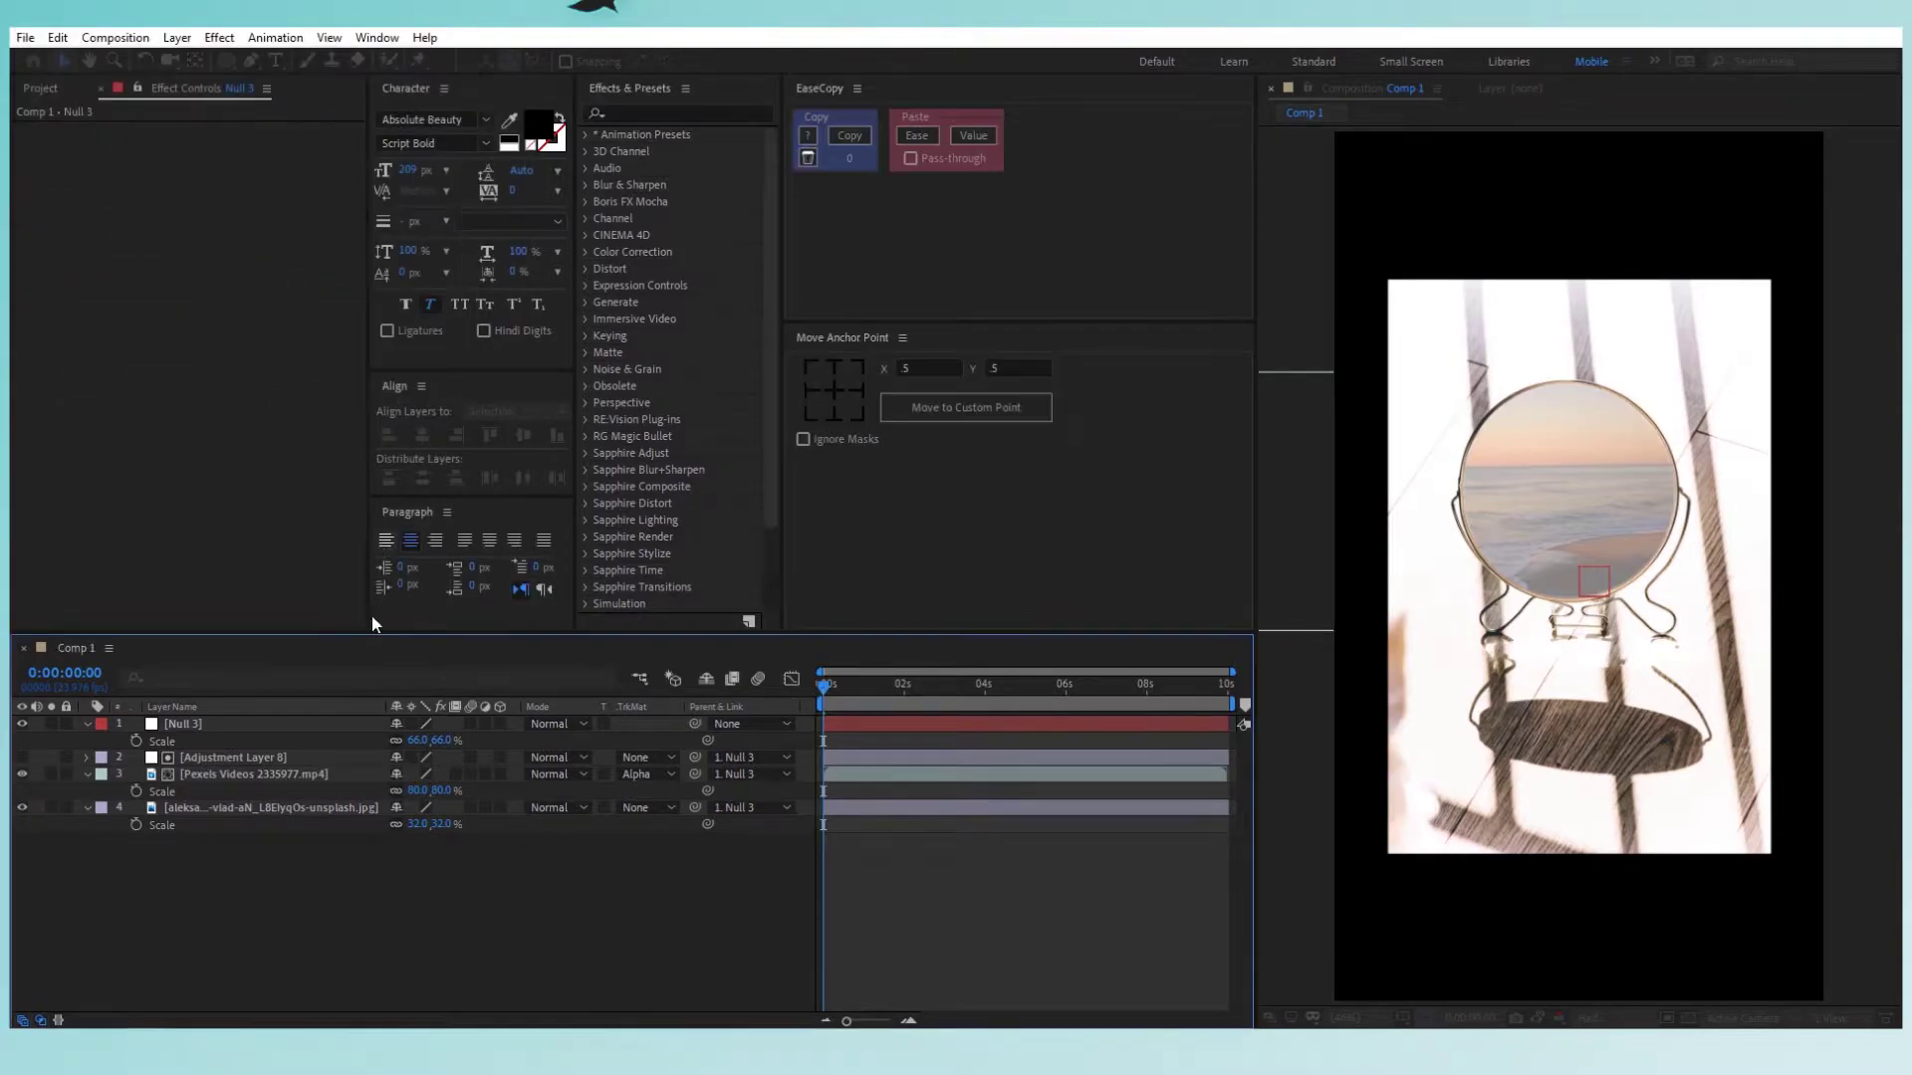
left_click_drag(301, 921, 311, 854)
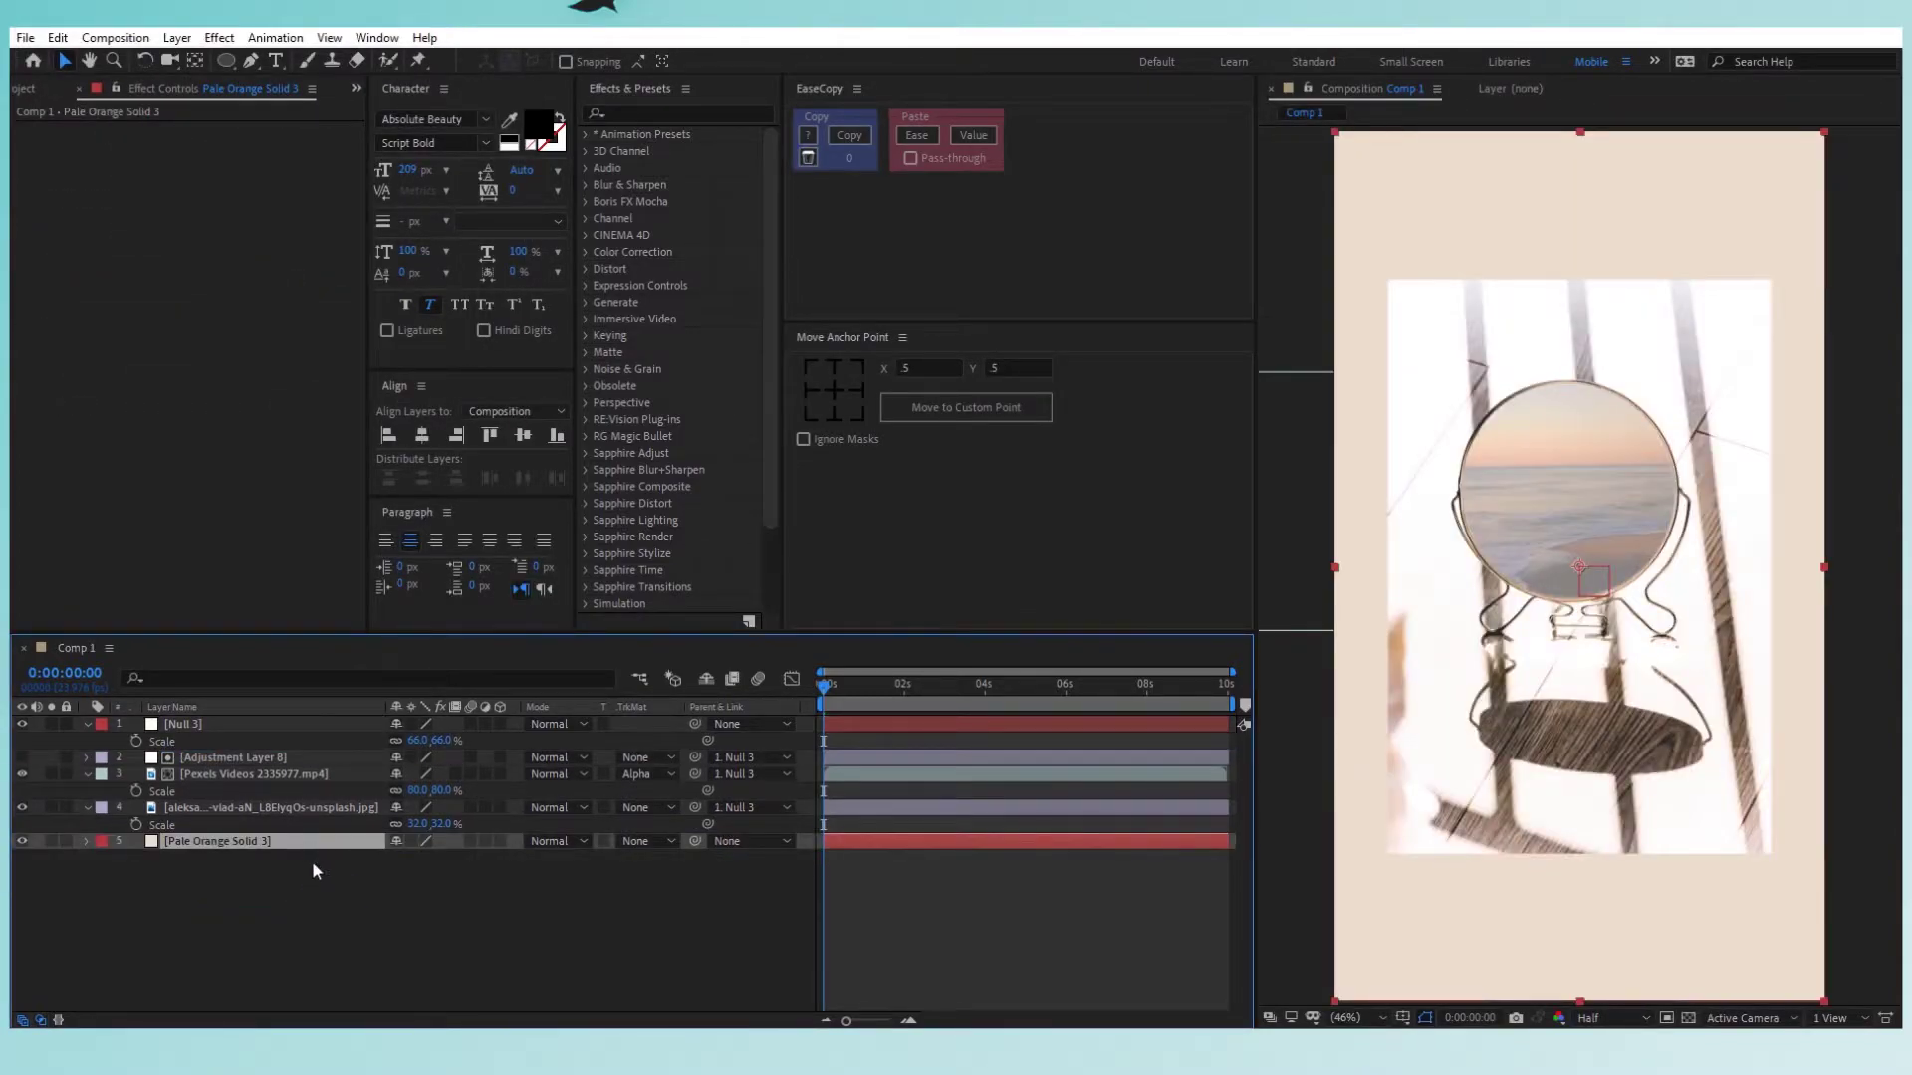
left_click(319, 886)
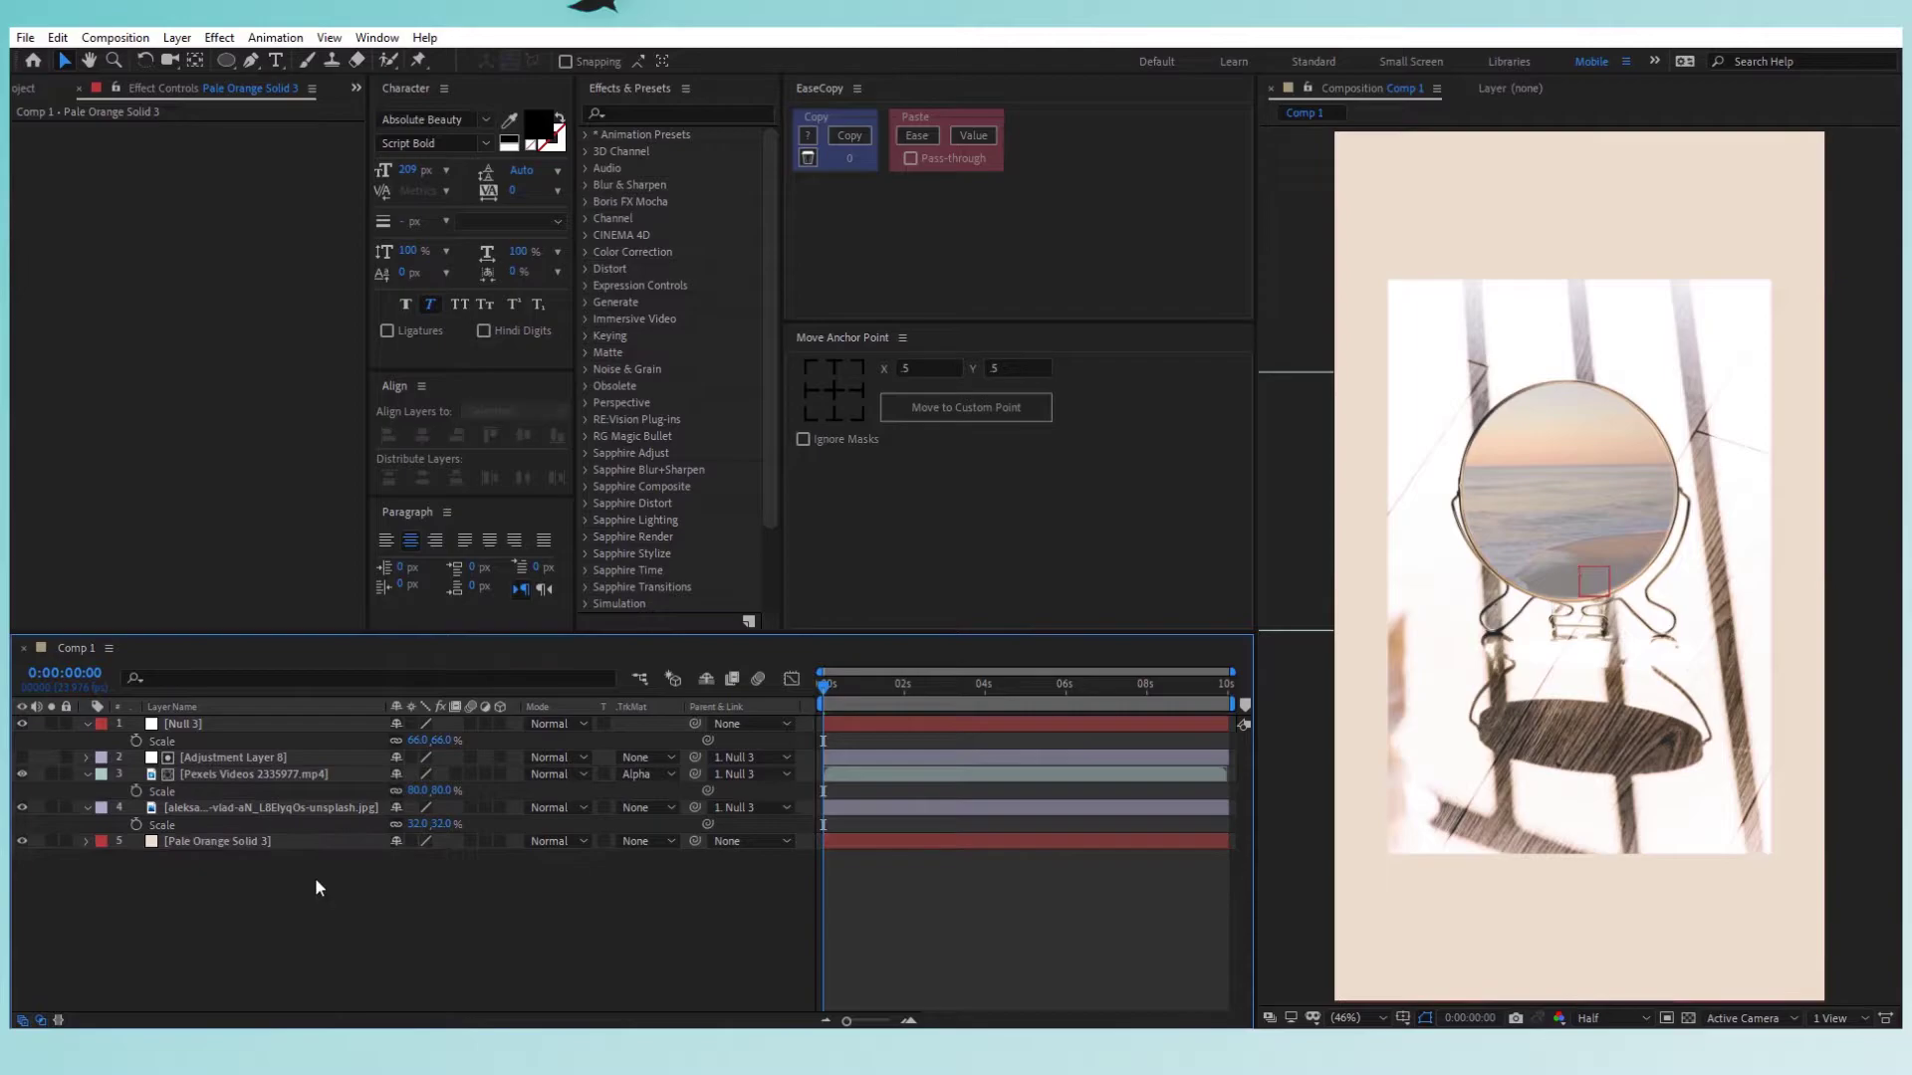
Apply a Drop Shadow effect to the mirror photo layer, set its distance to 91 and increase its softness.
left_click(280, 810)
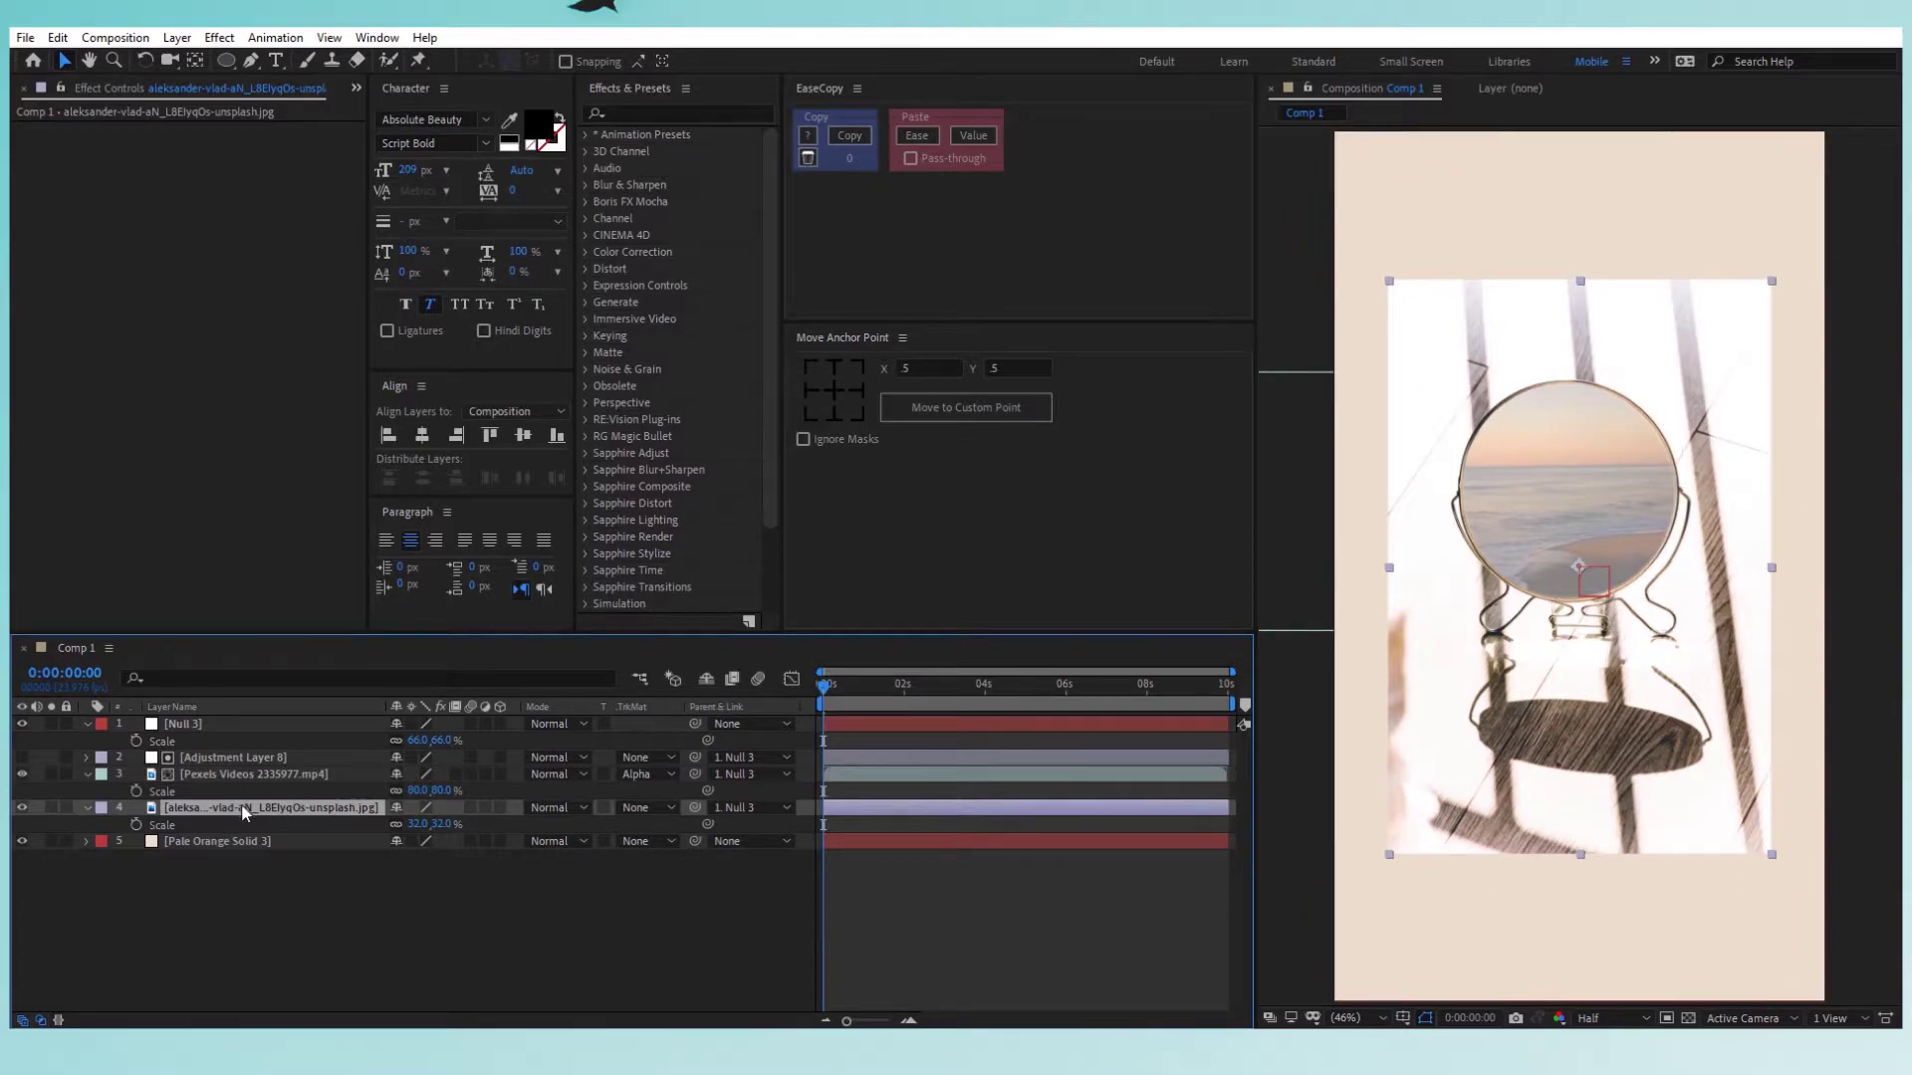
left_click(652, 114)
type("drop sha")
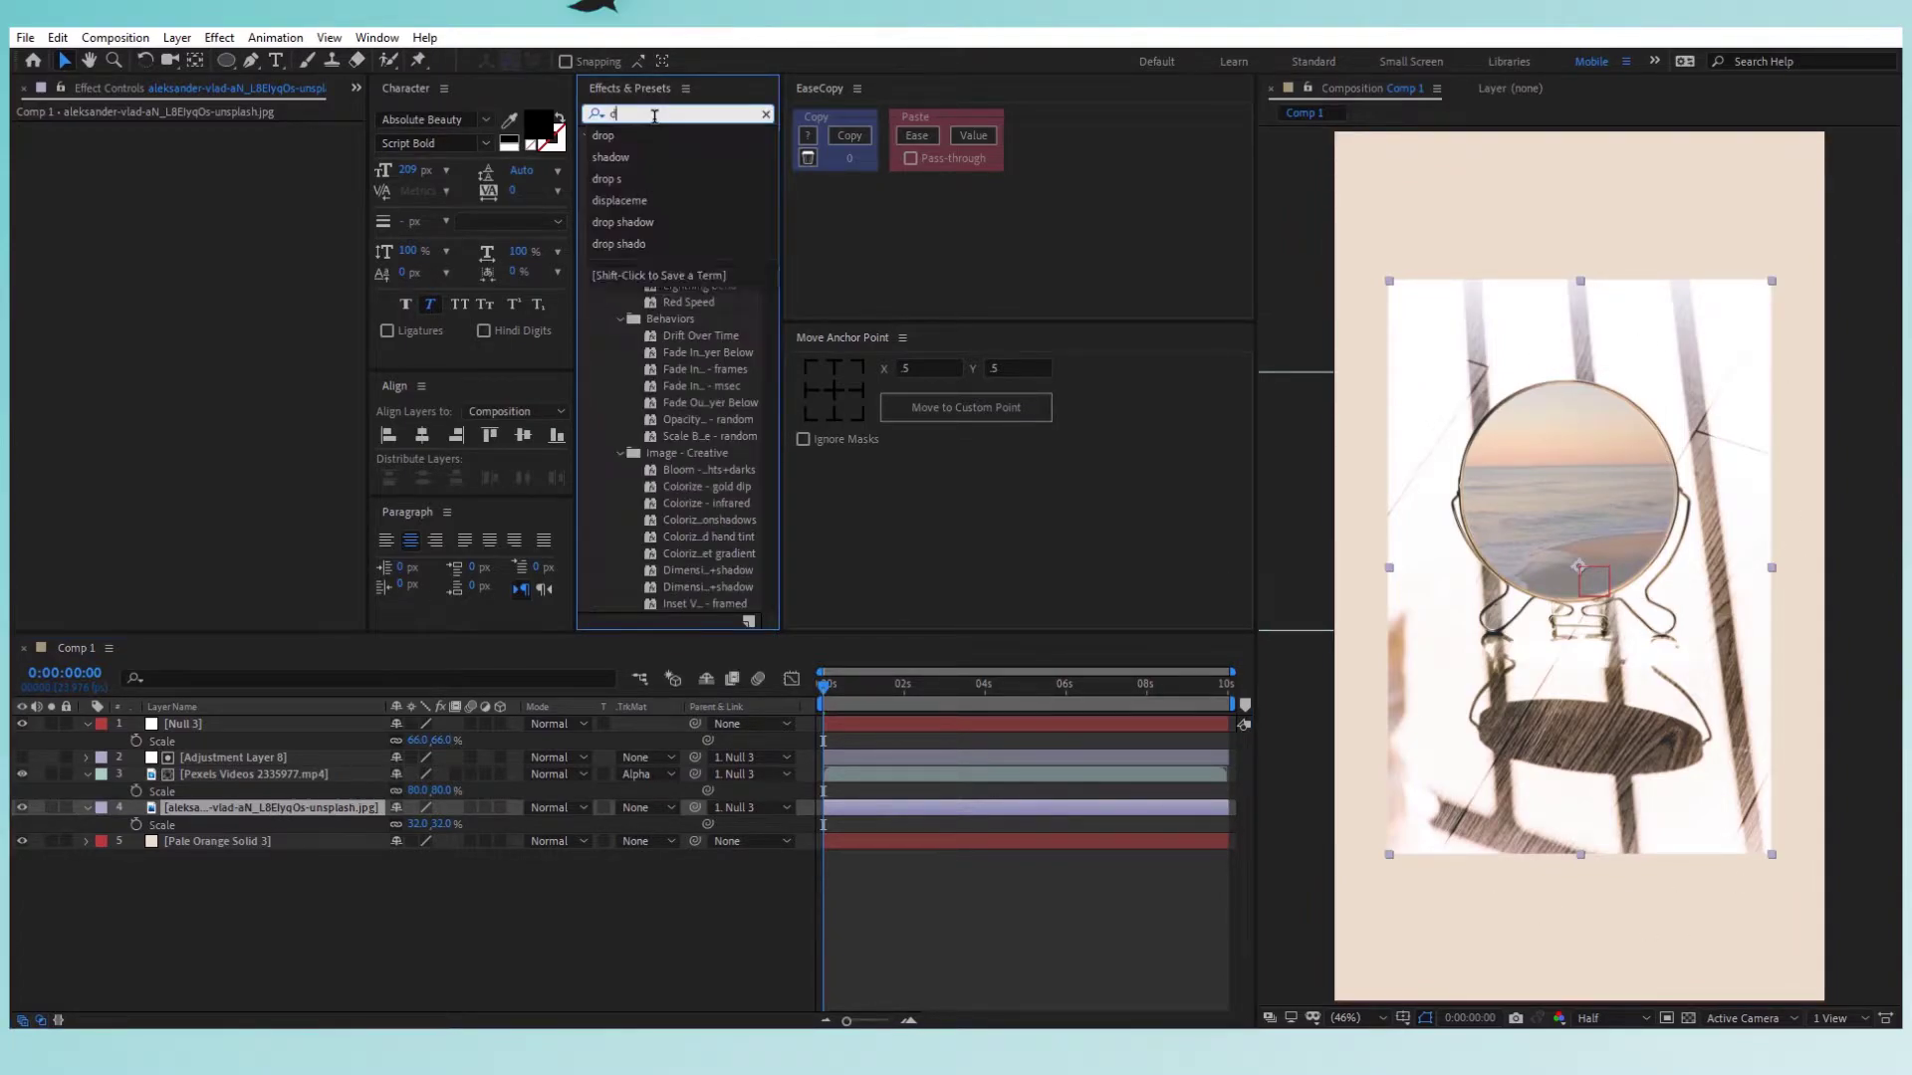
double_click(679, 152)
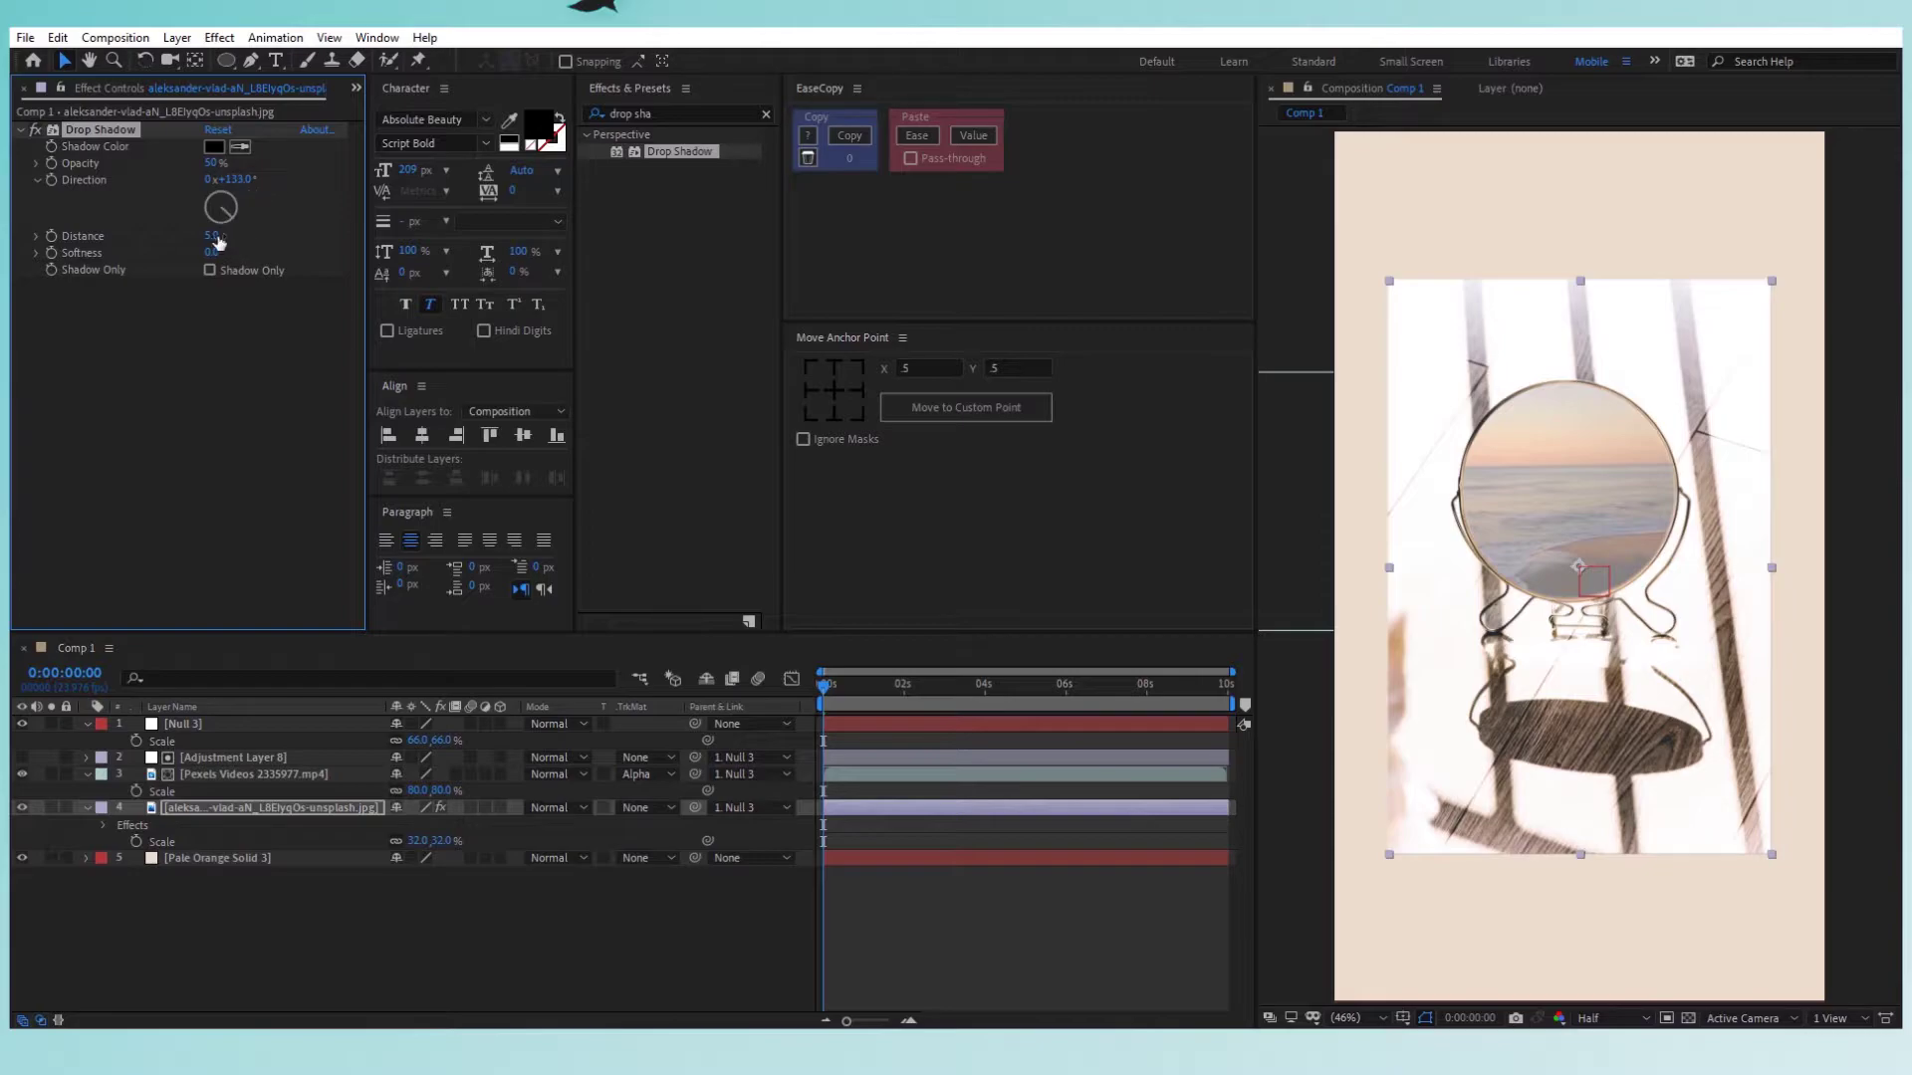
left_click_drag(231, 237, 307, 241)
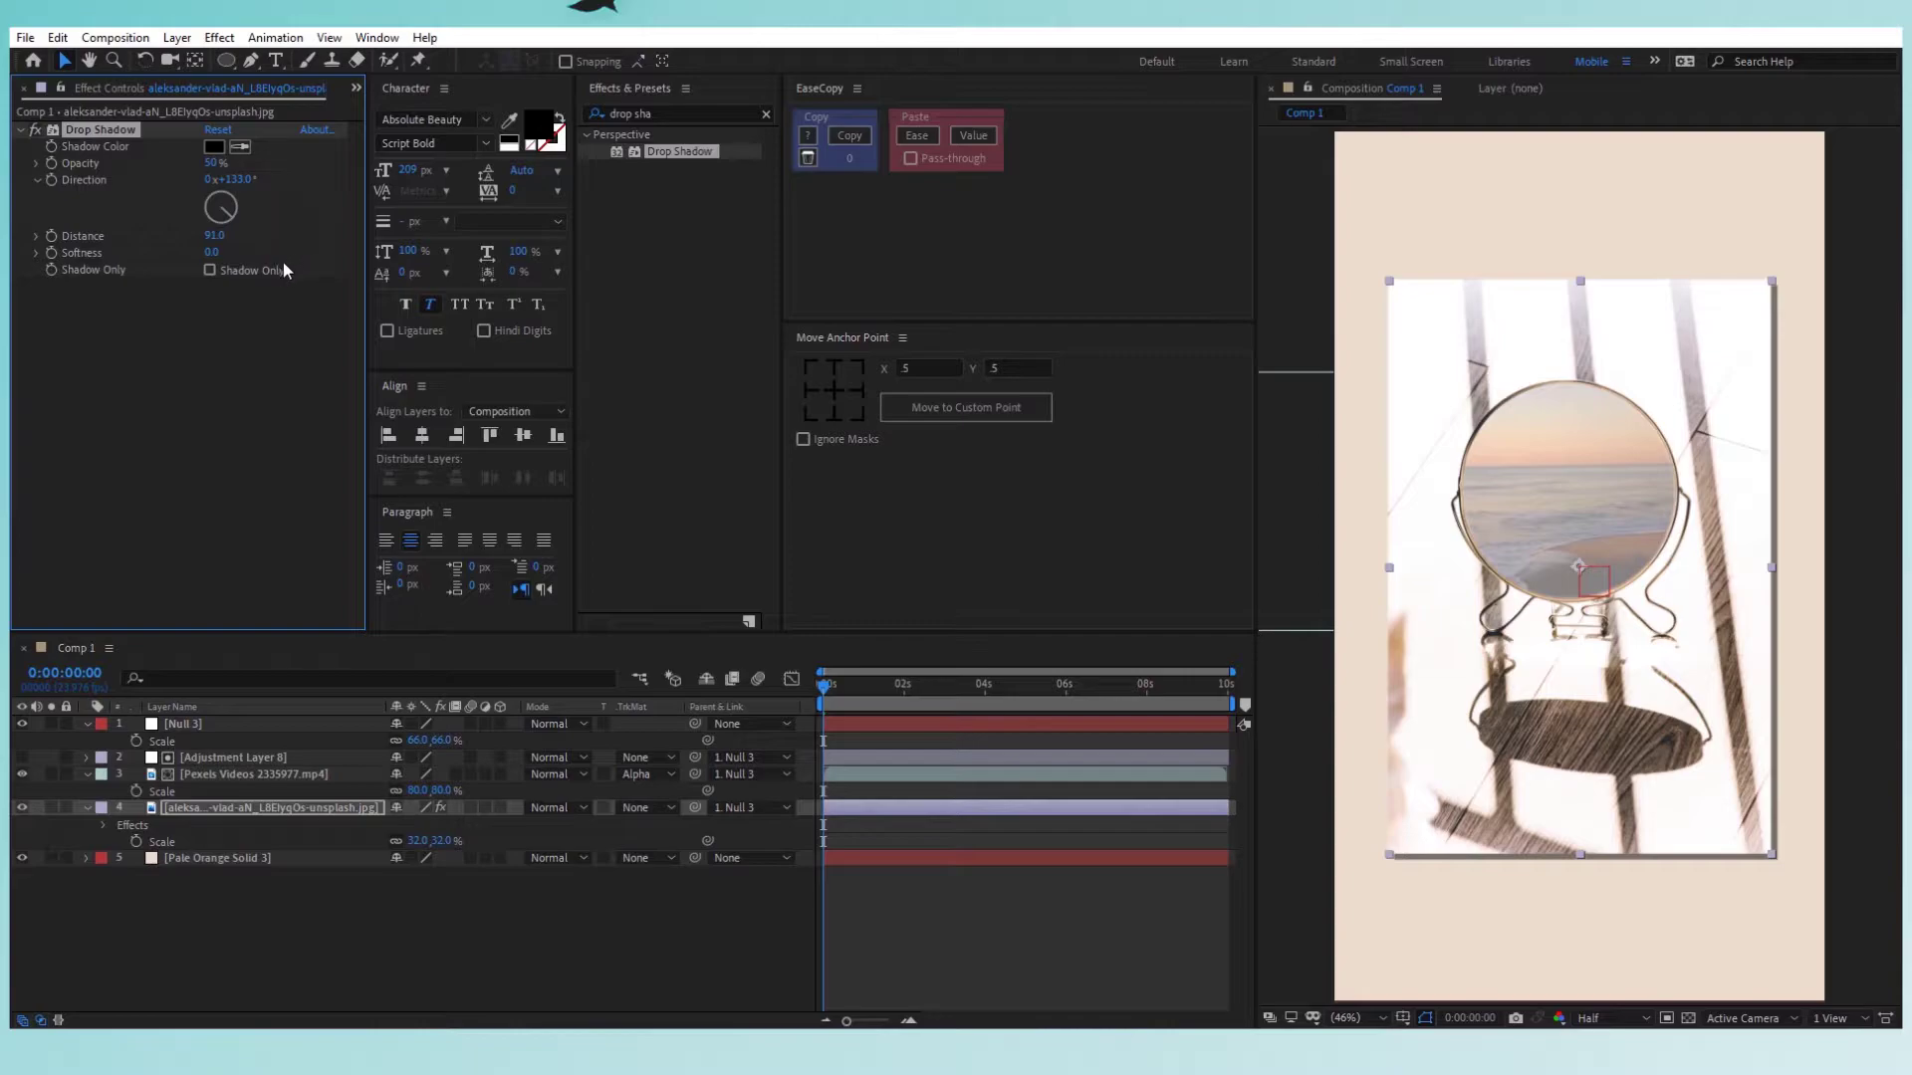
left_click_drag(333, 256, 363, 256)
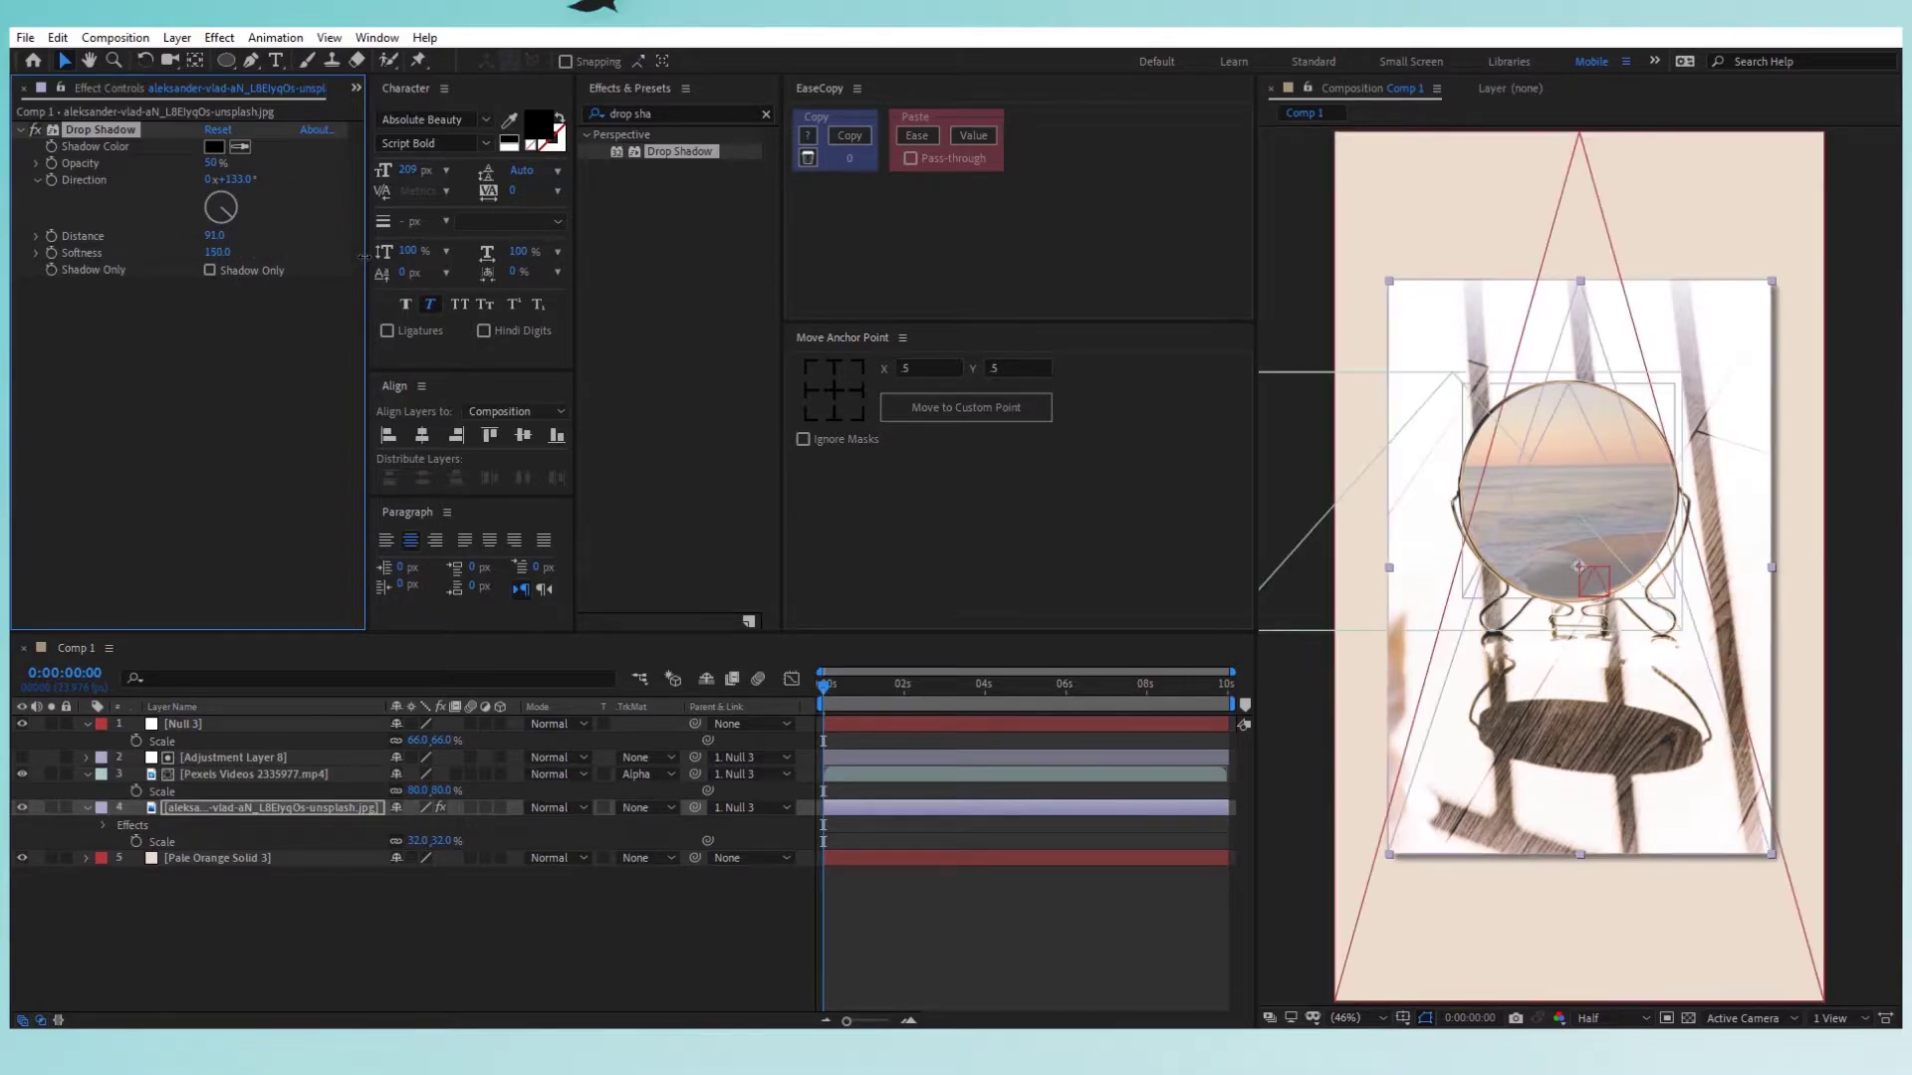
left_click(536, 931)
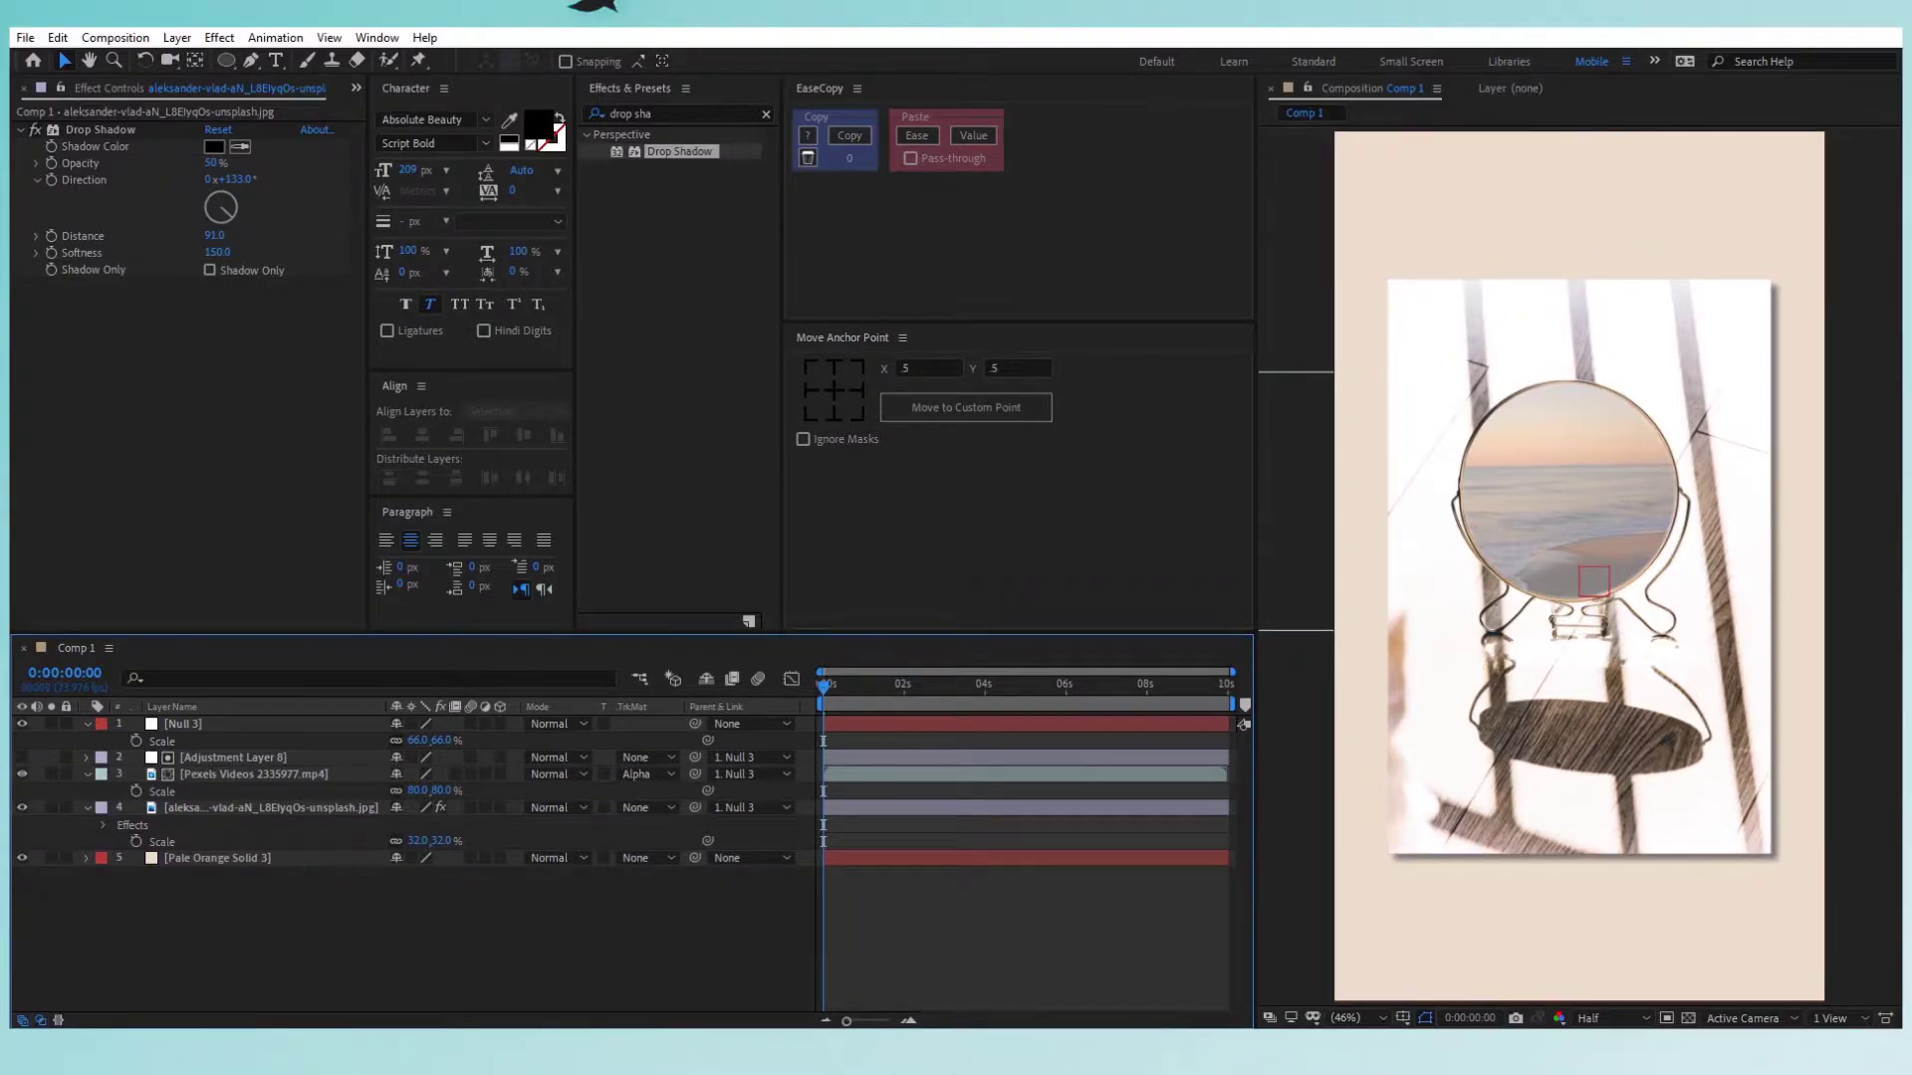
Create a text layer reading "Simplicity." in the composition.
key("ctrl+0")
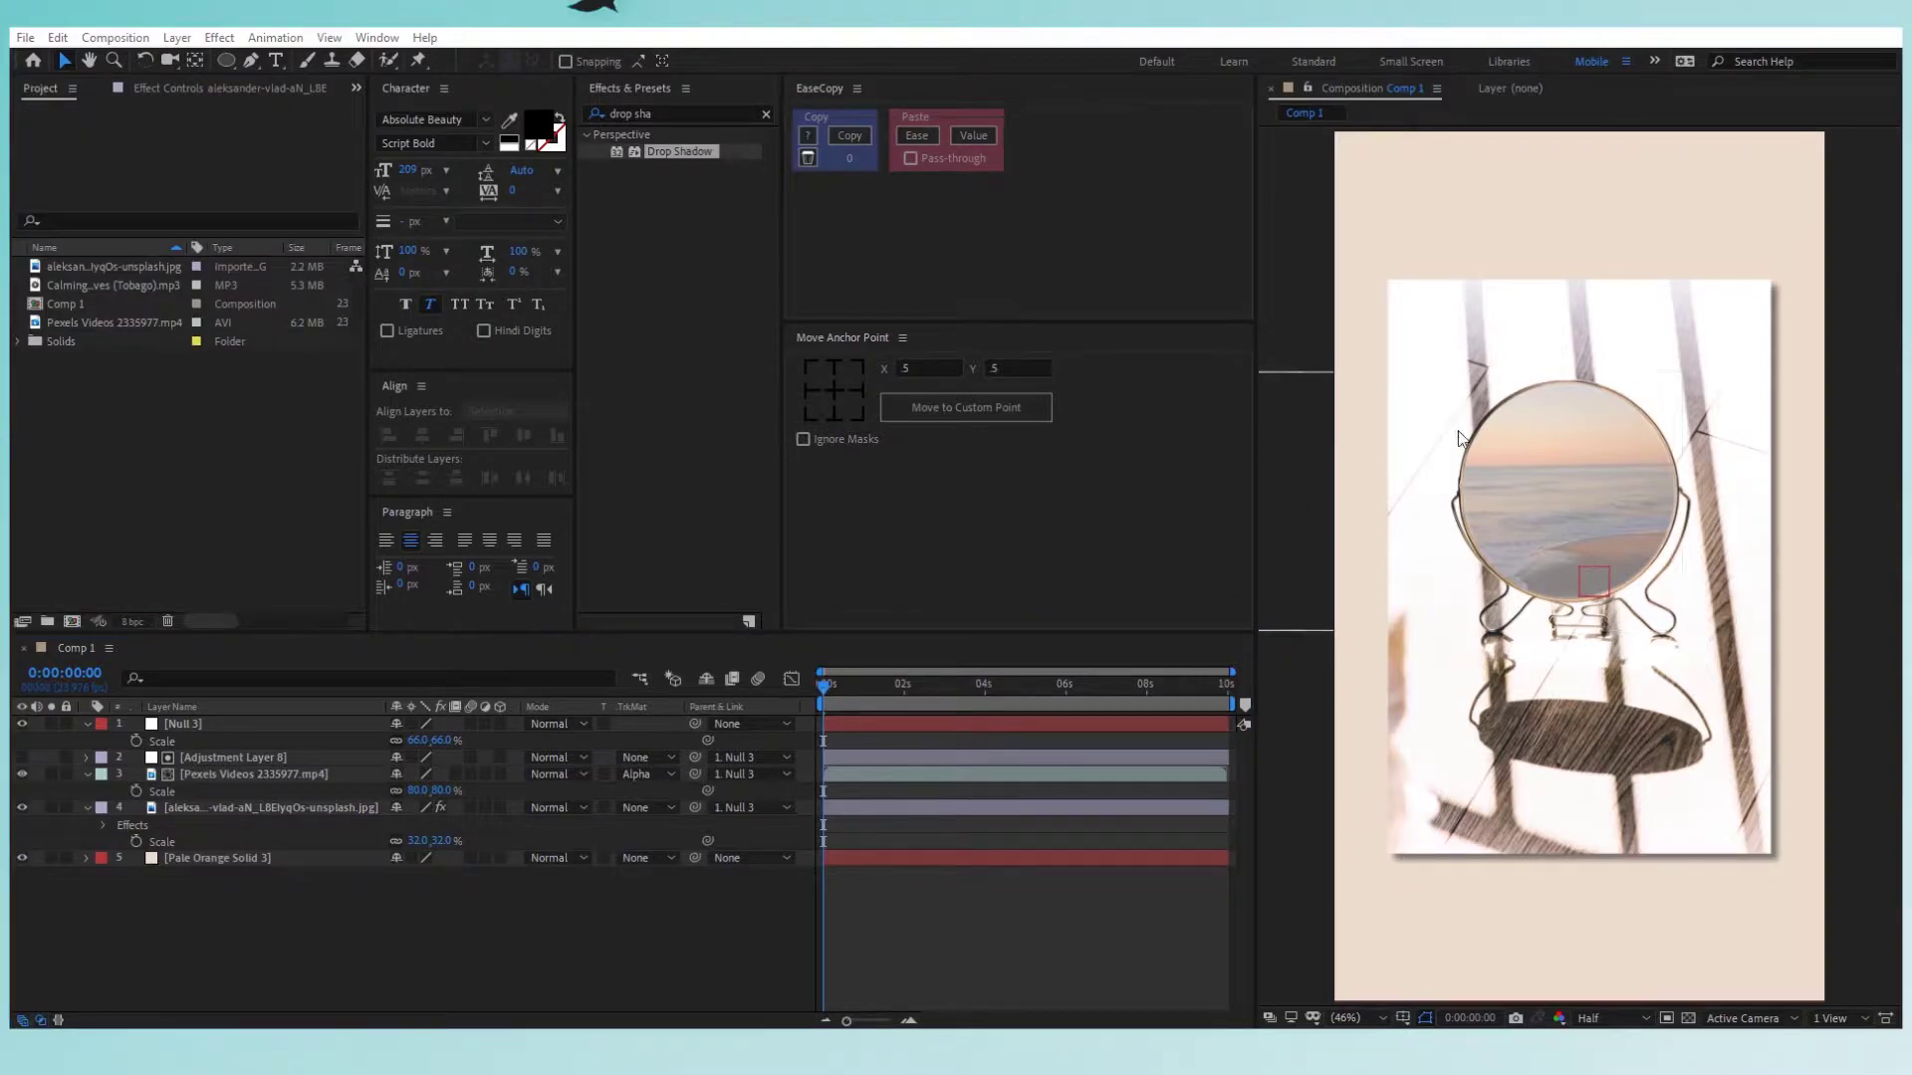
right_click(548, 929)
mouse_move(728, 716)
left_click(874, 742)
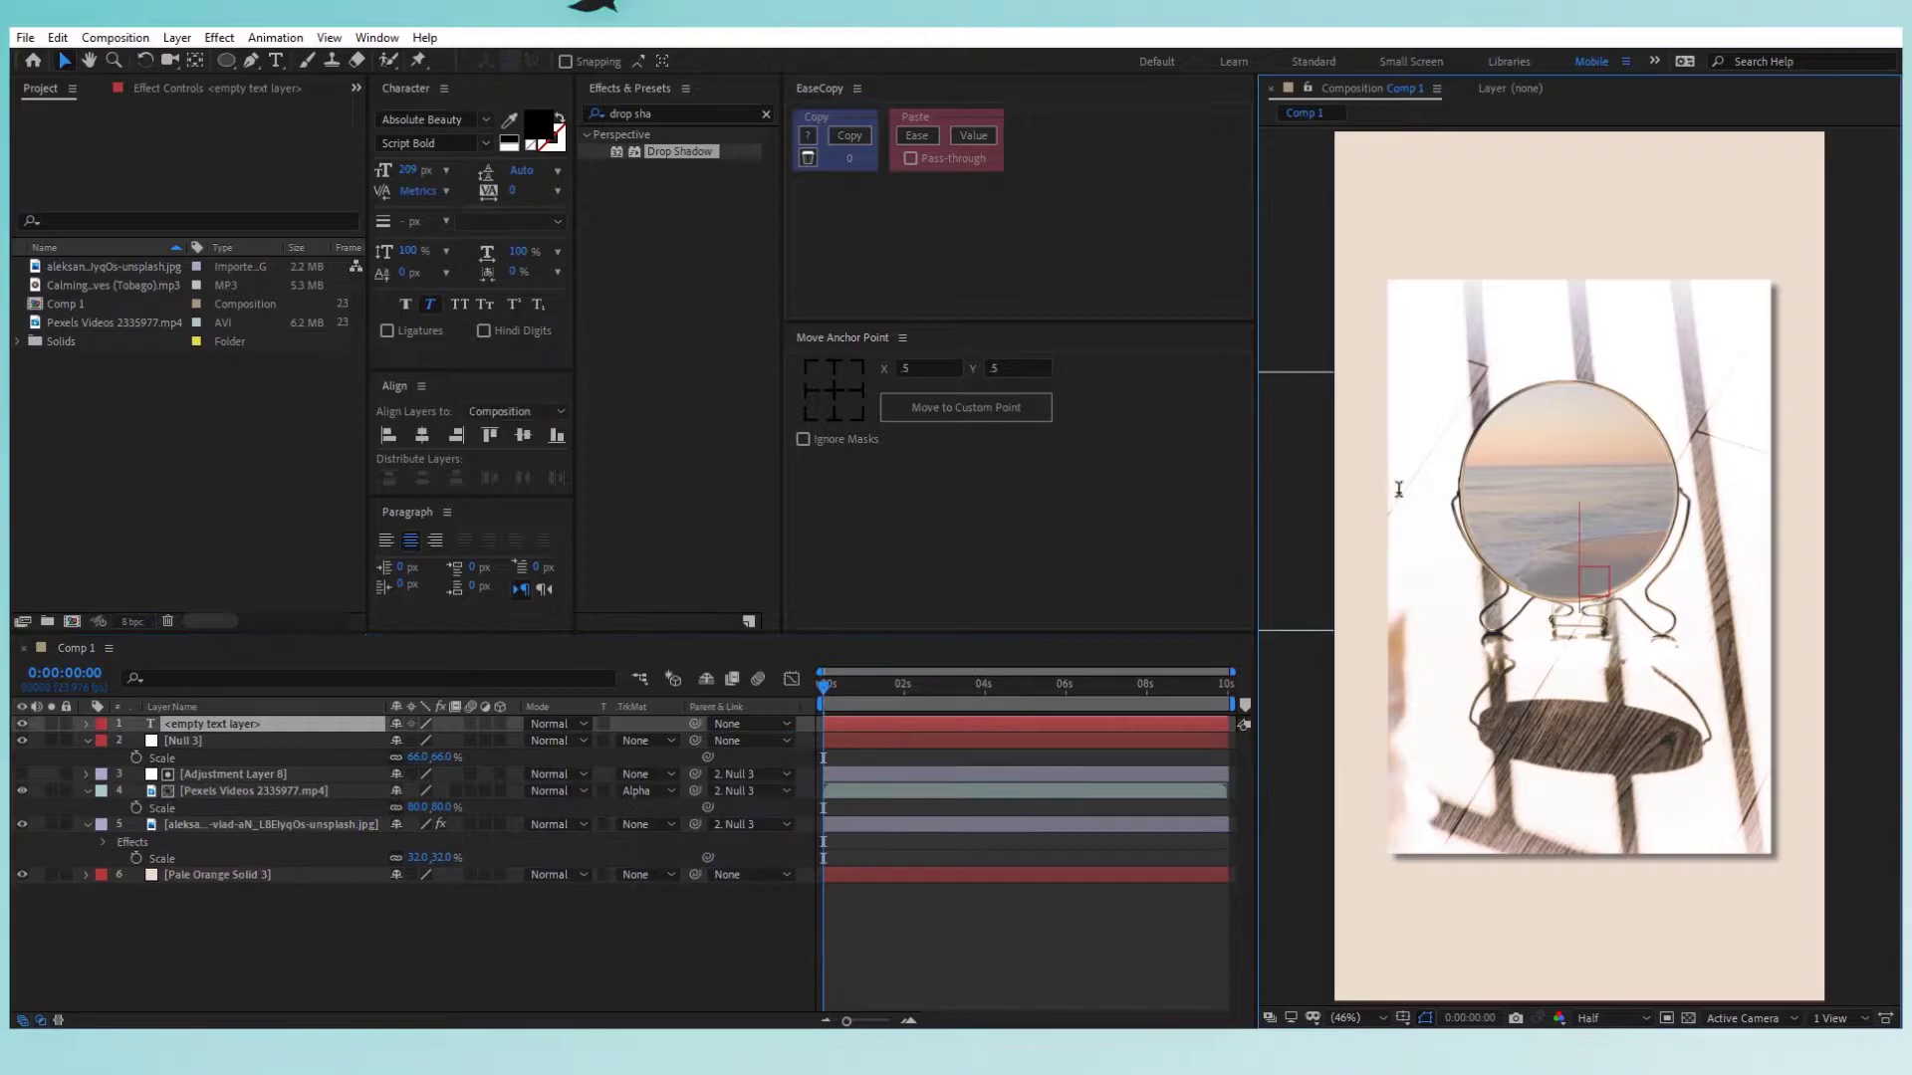
type("Sim")
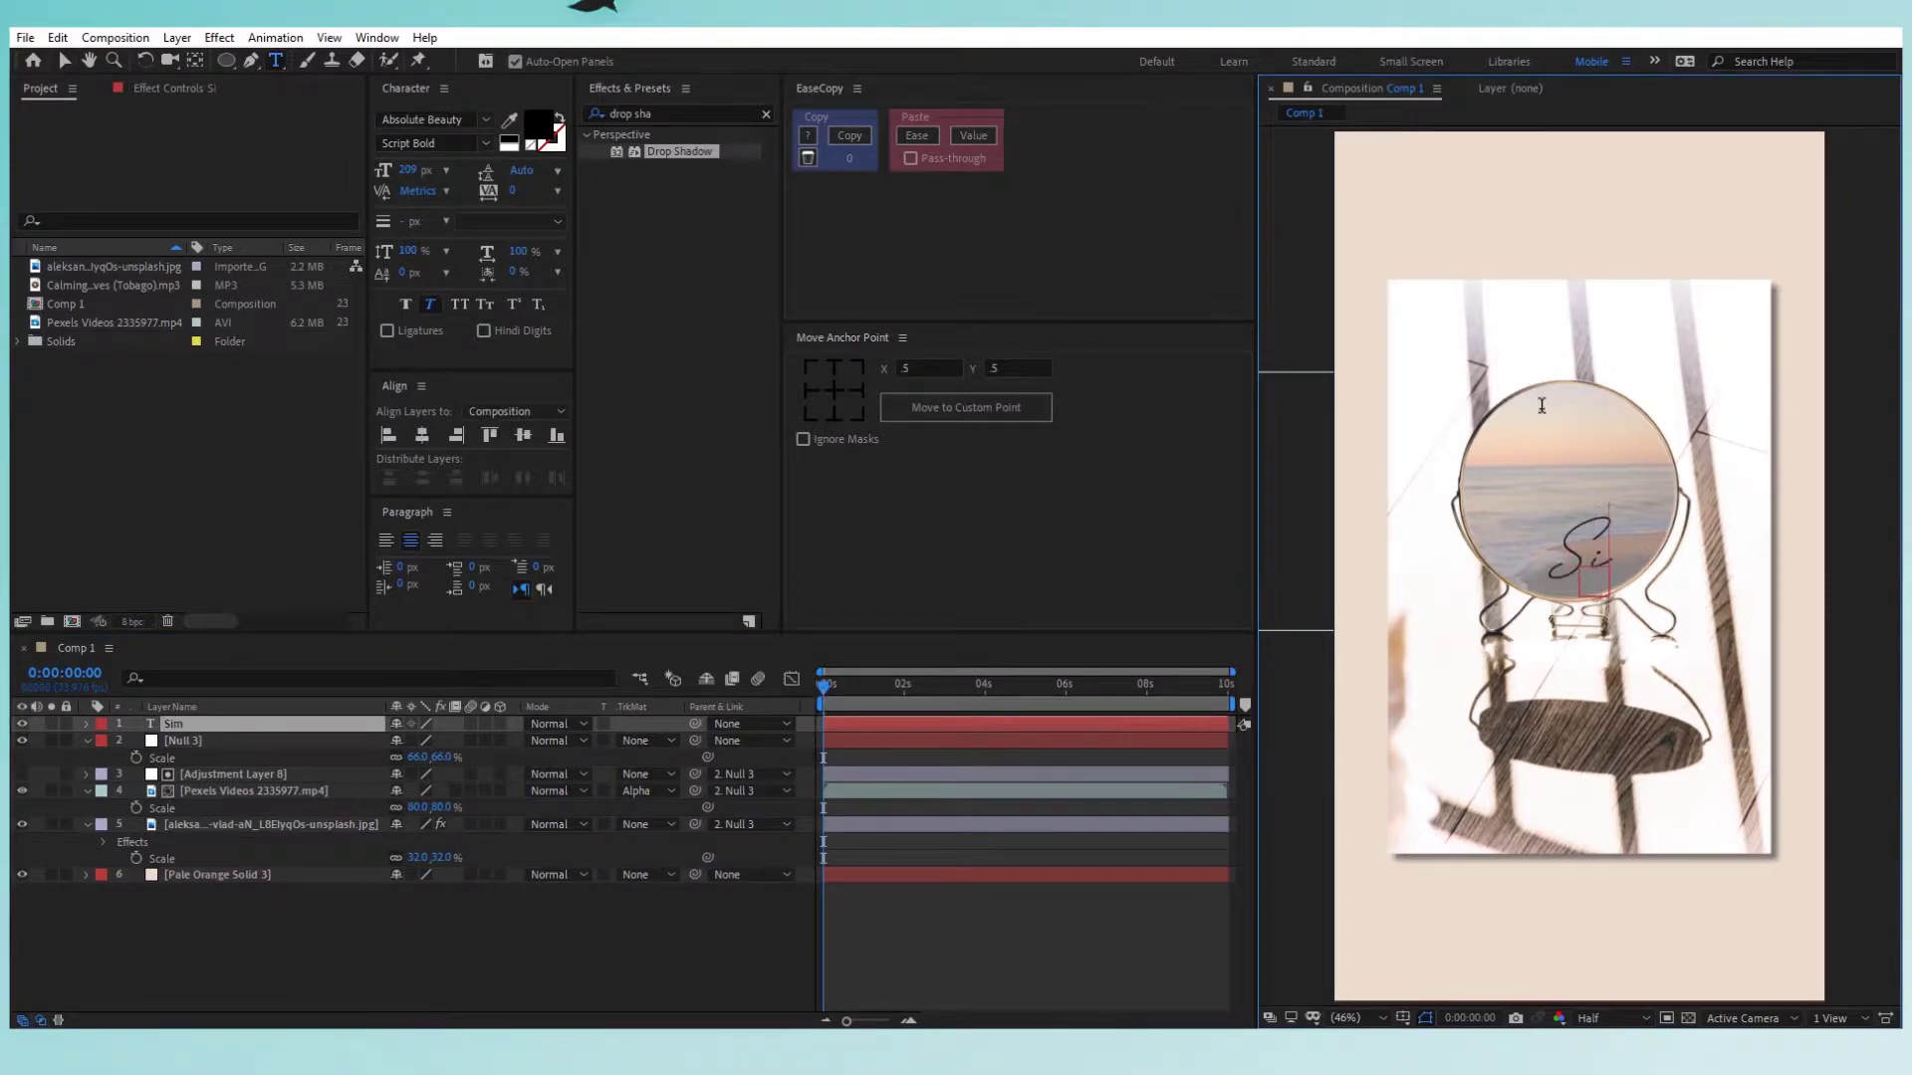
type("plicity")
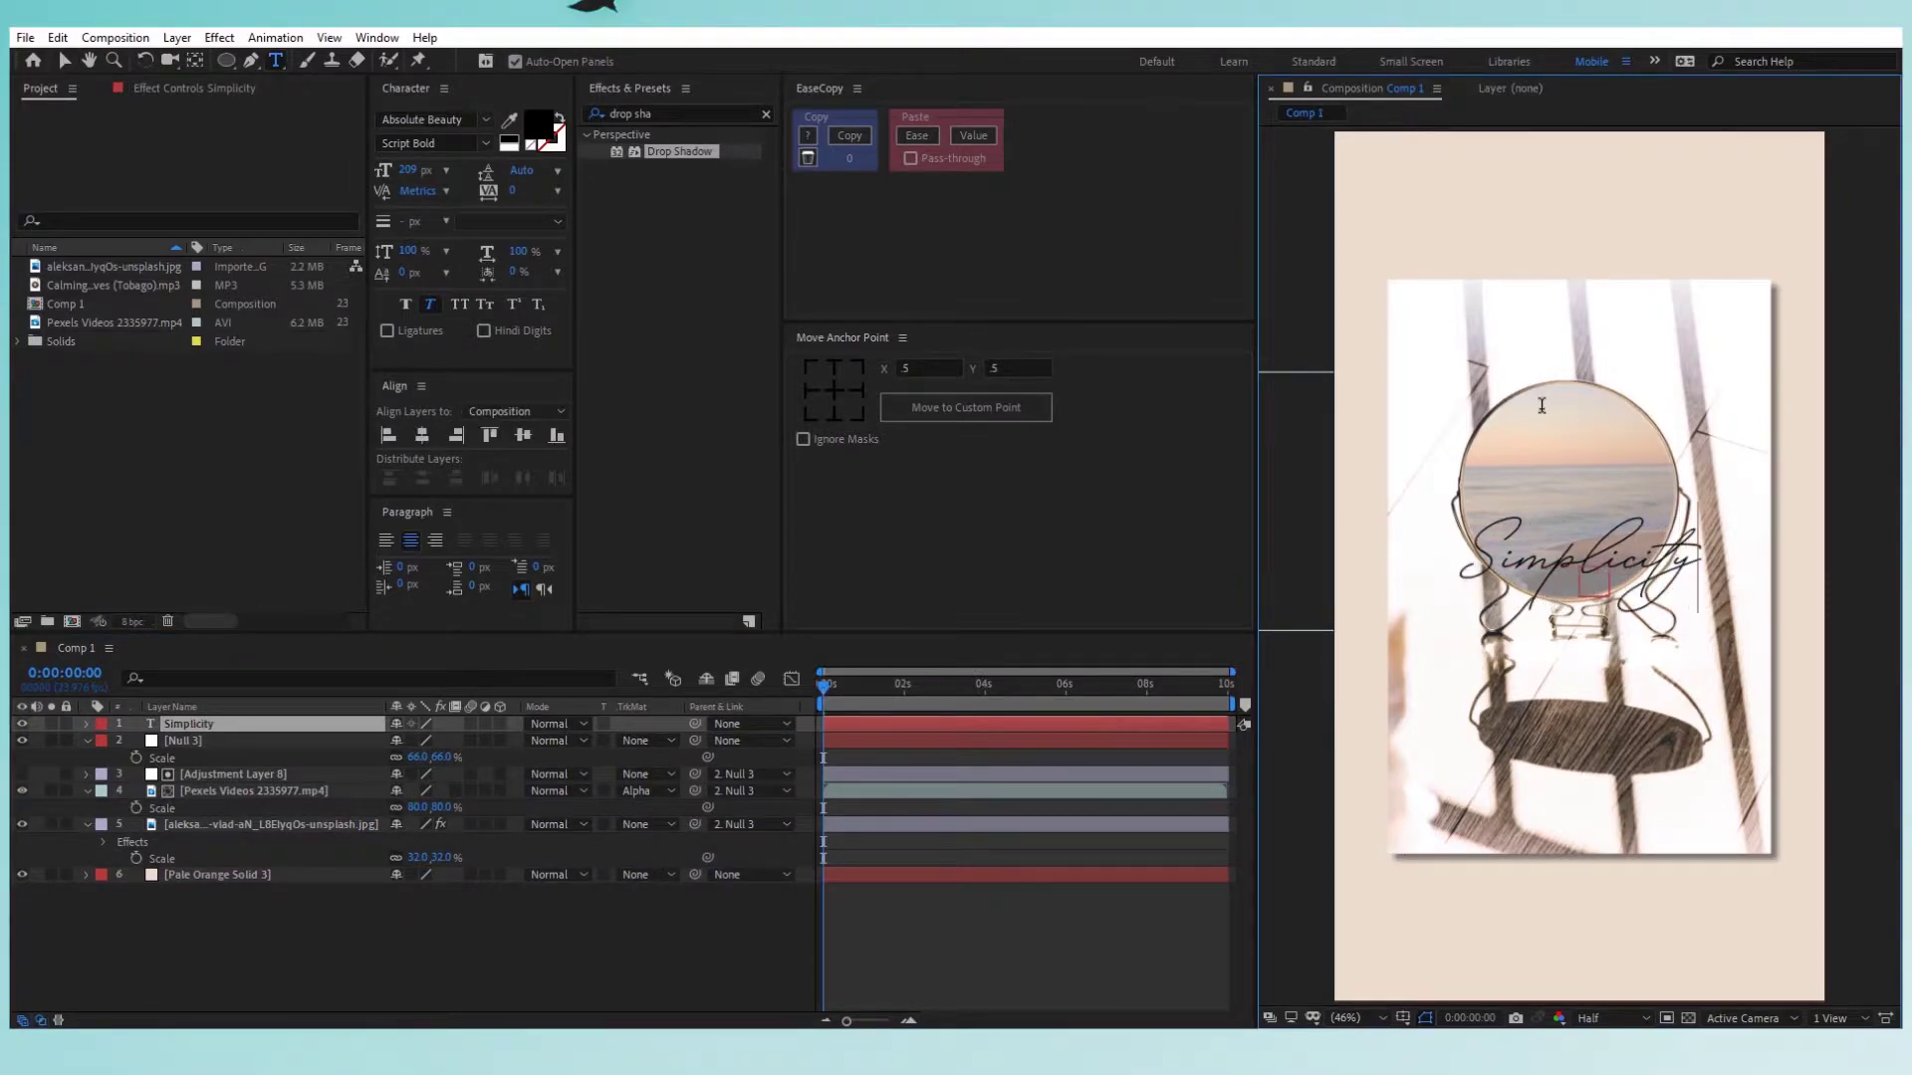
type(".")
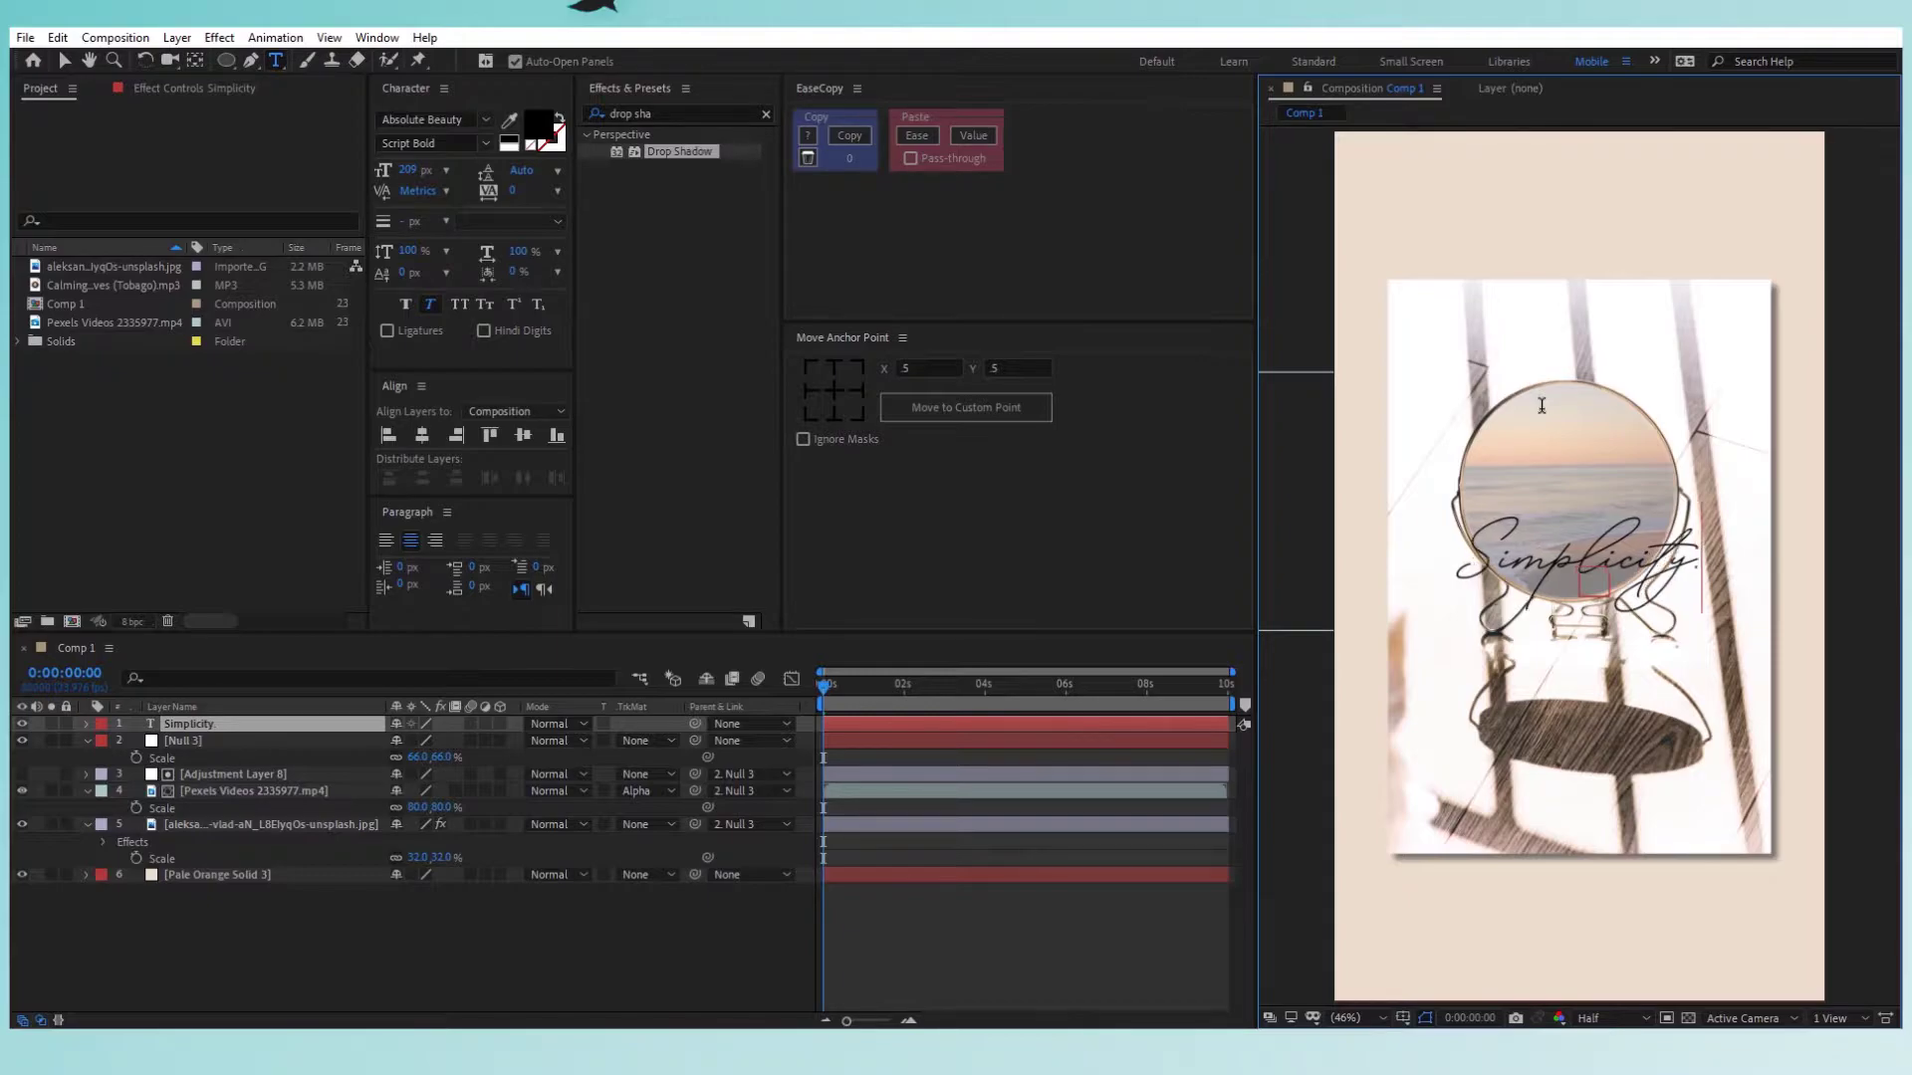
Move the "Simplicity." text up to the mirror photo's upper edge and centre it horizontally in the composition.
left_click(66, 58)
left_click_drag(1569, 588, 1598, 284)
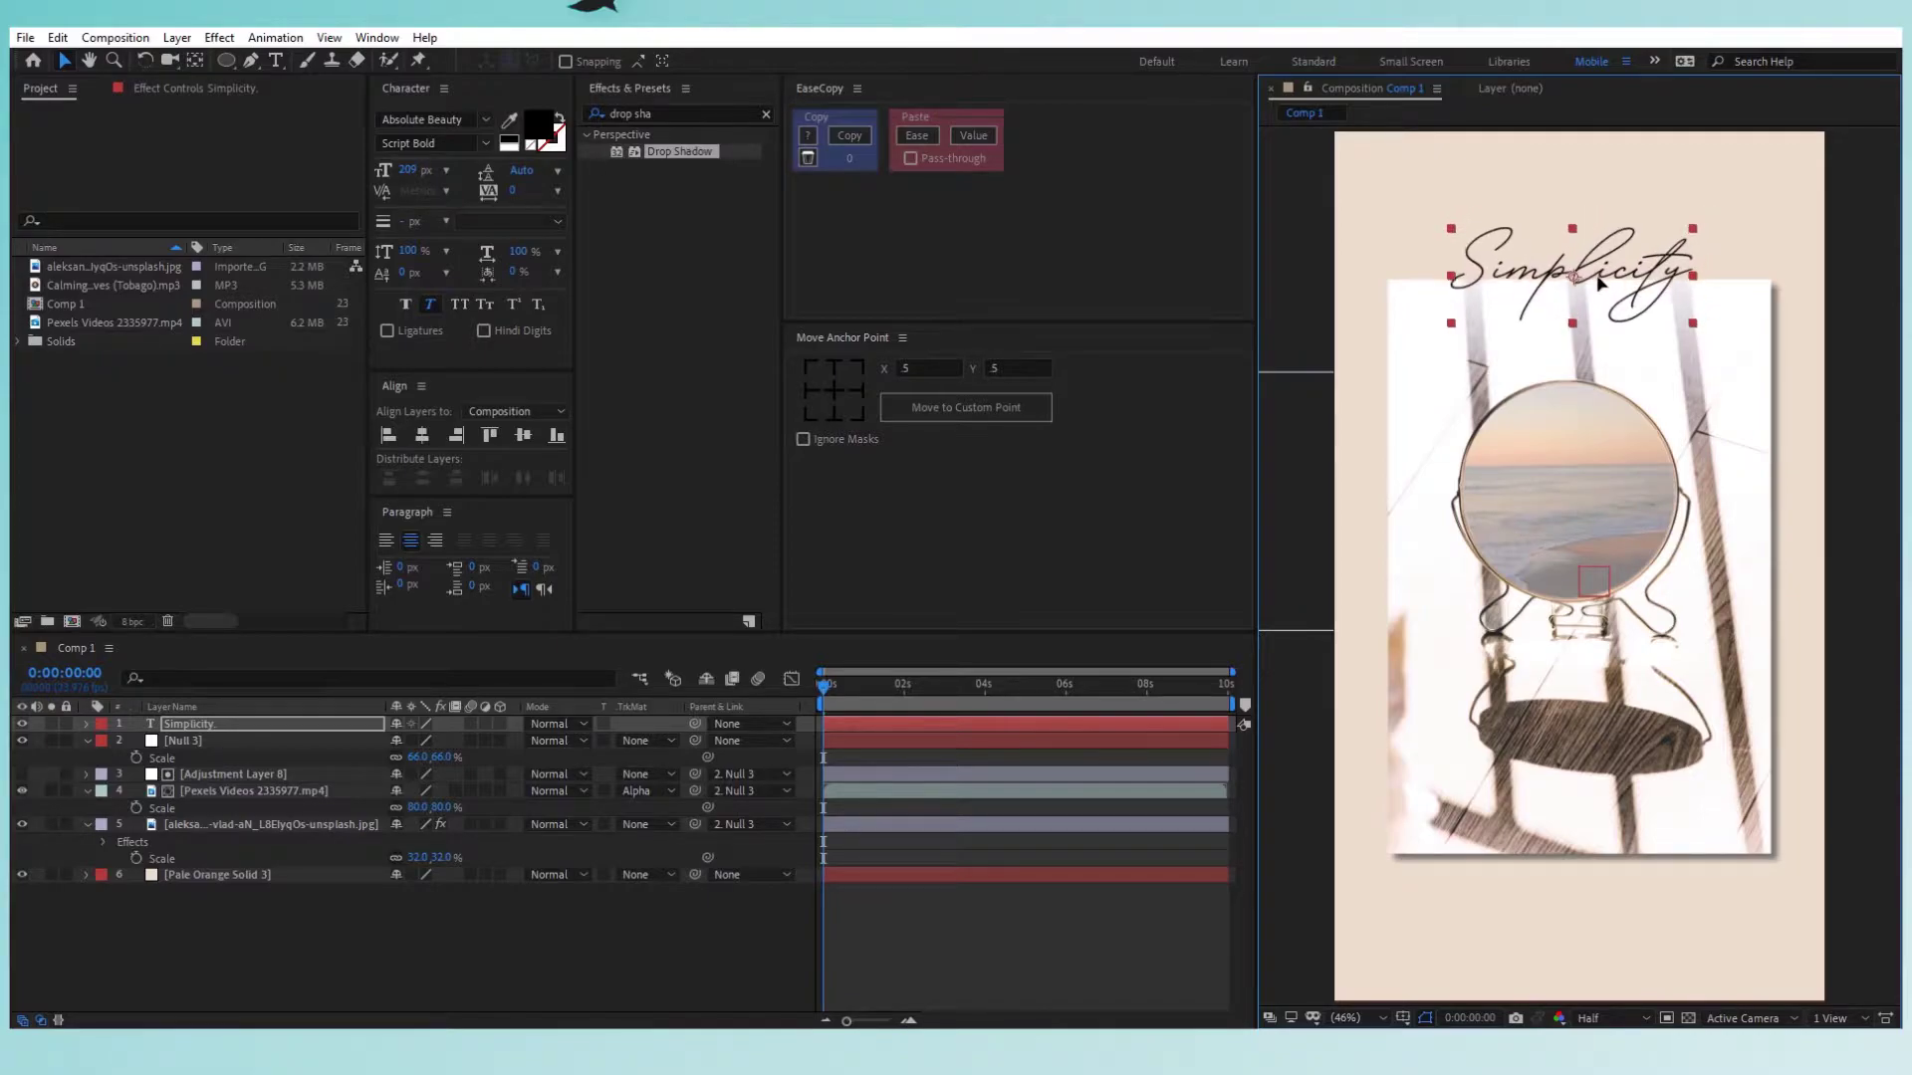
left_click(422, 438)
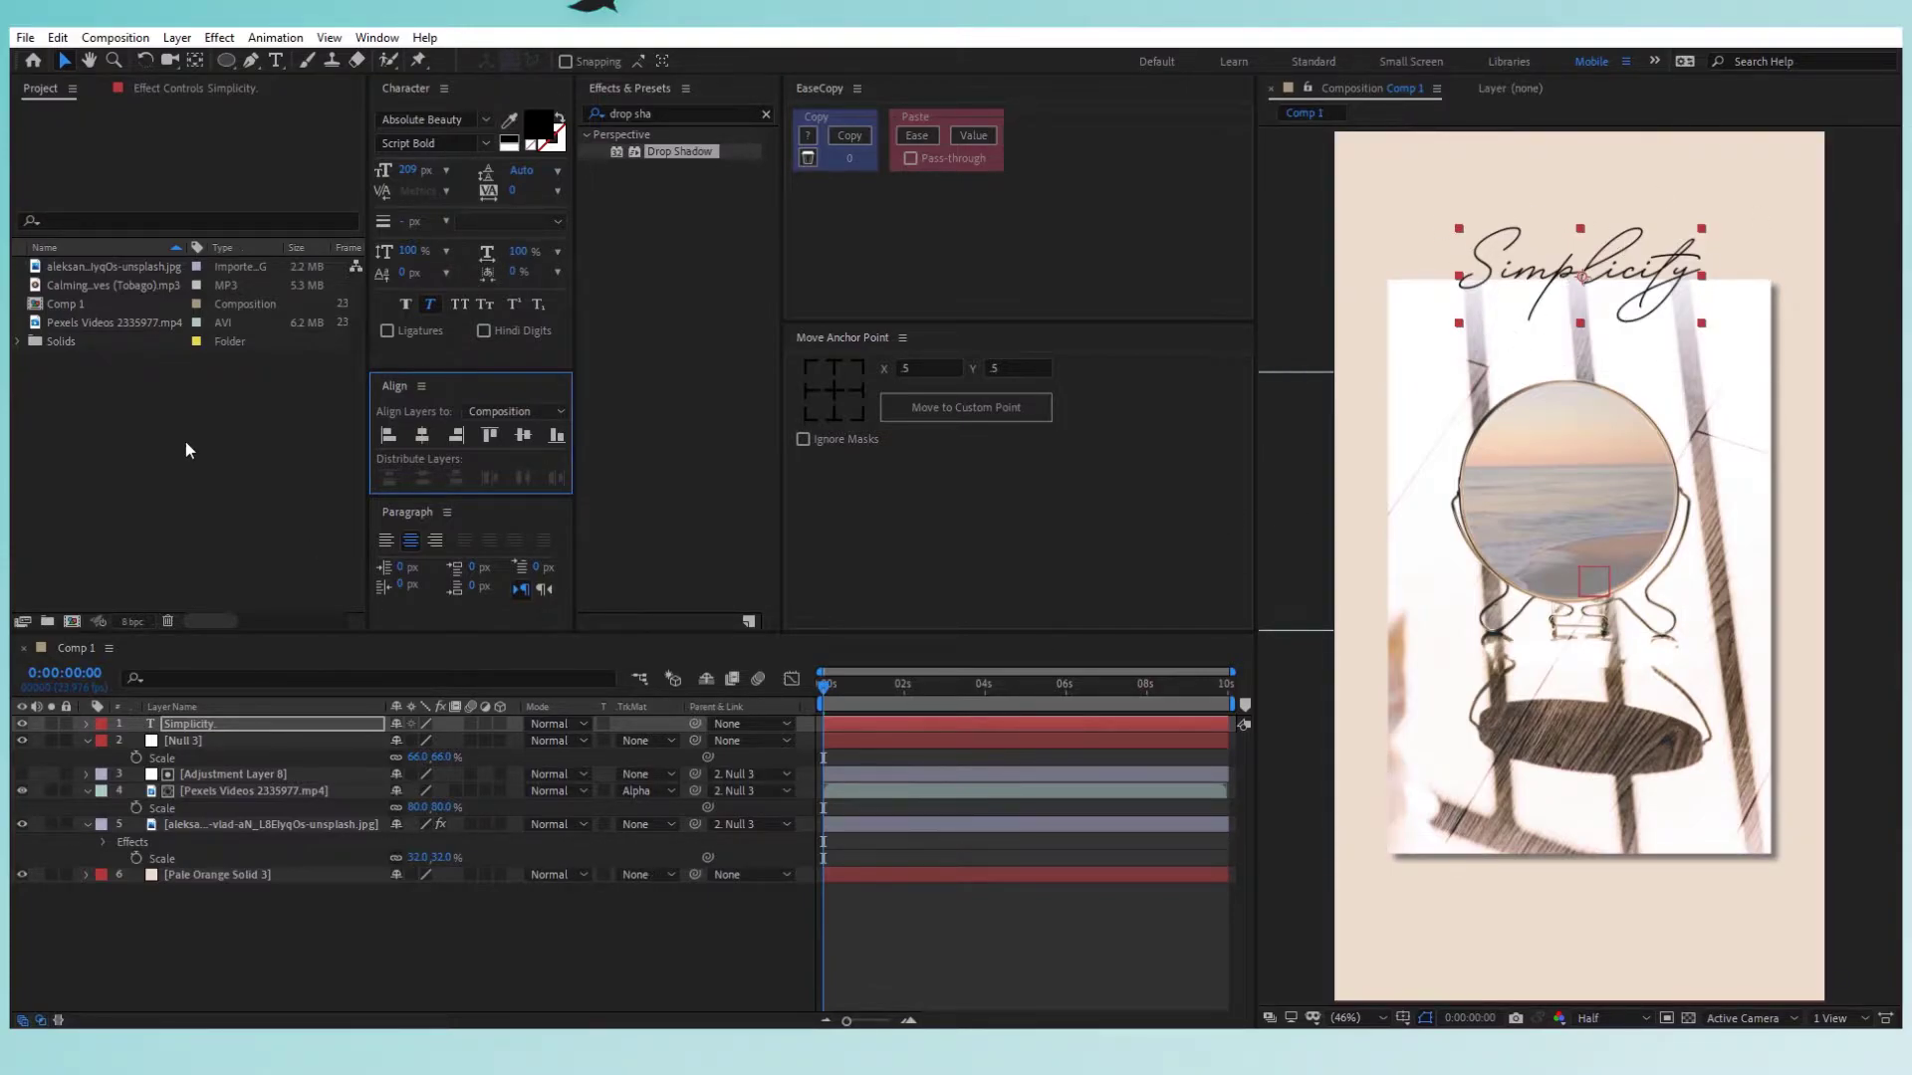
Add the Pexels ocean video directly beneath the text layer and use the text as its alpha track matte.
left_click_drag(114, 322, 291, 735)
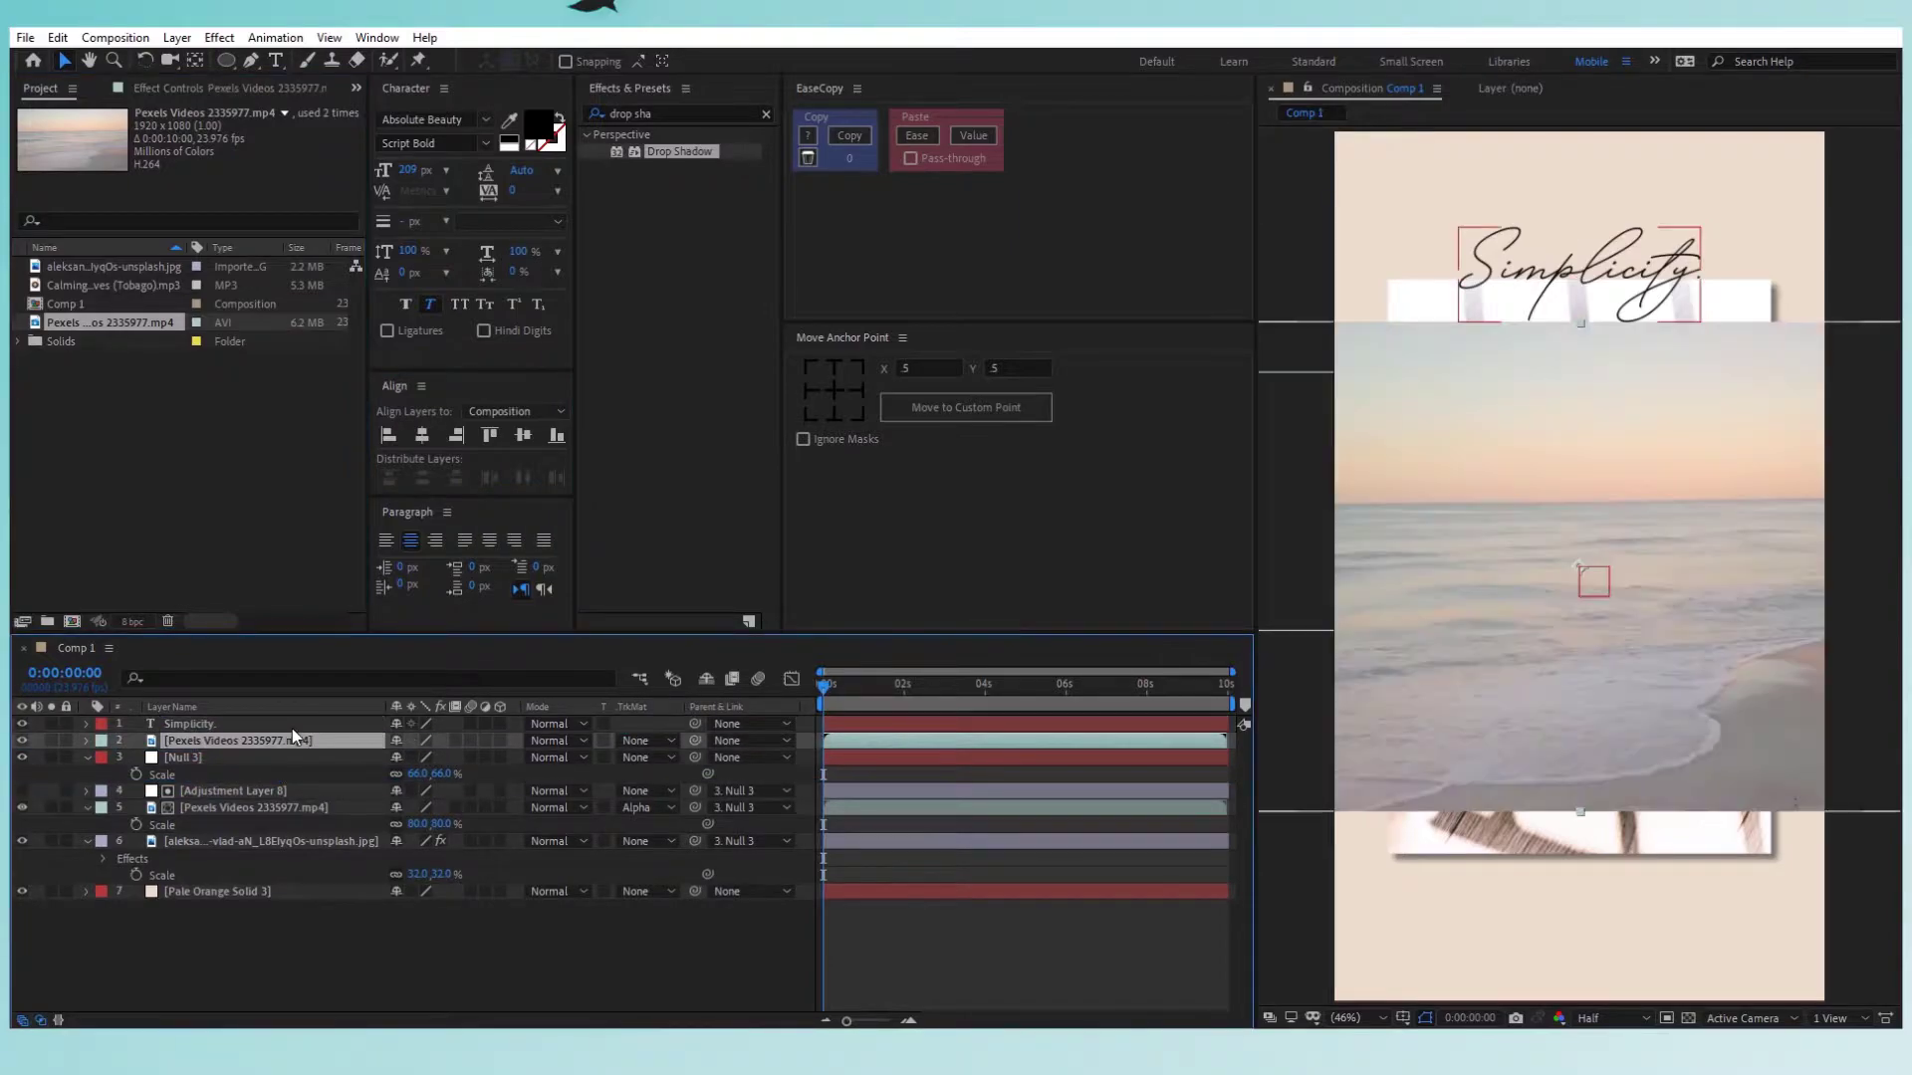
left_click(649, 743)
left_click(683, 787)
Position the matted ocean video behind the "Simplicity." lettering and scale it down to 48%.
left_click_drag(1680, 531, 1601, 301)
left_click(458, 741)
key("s")
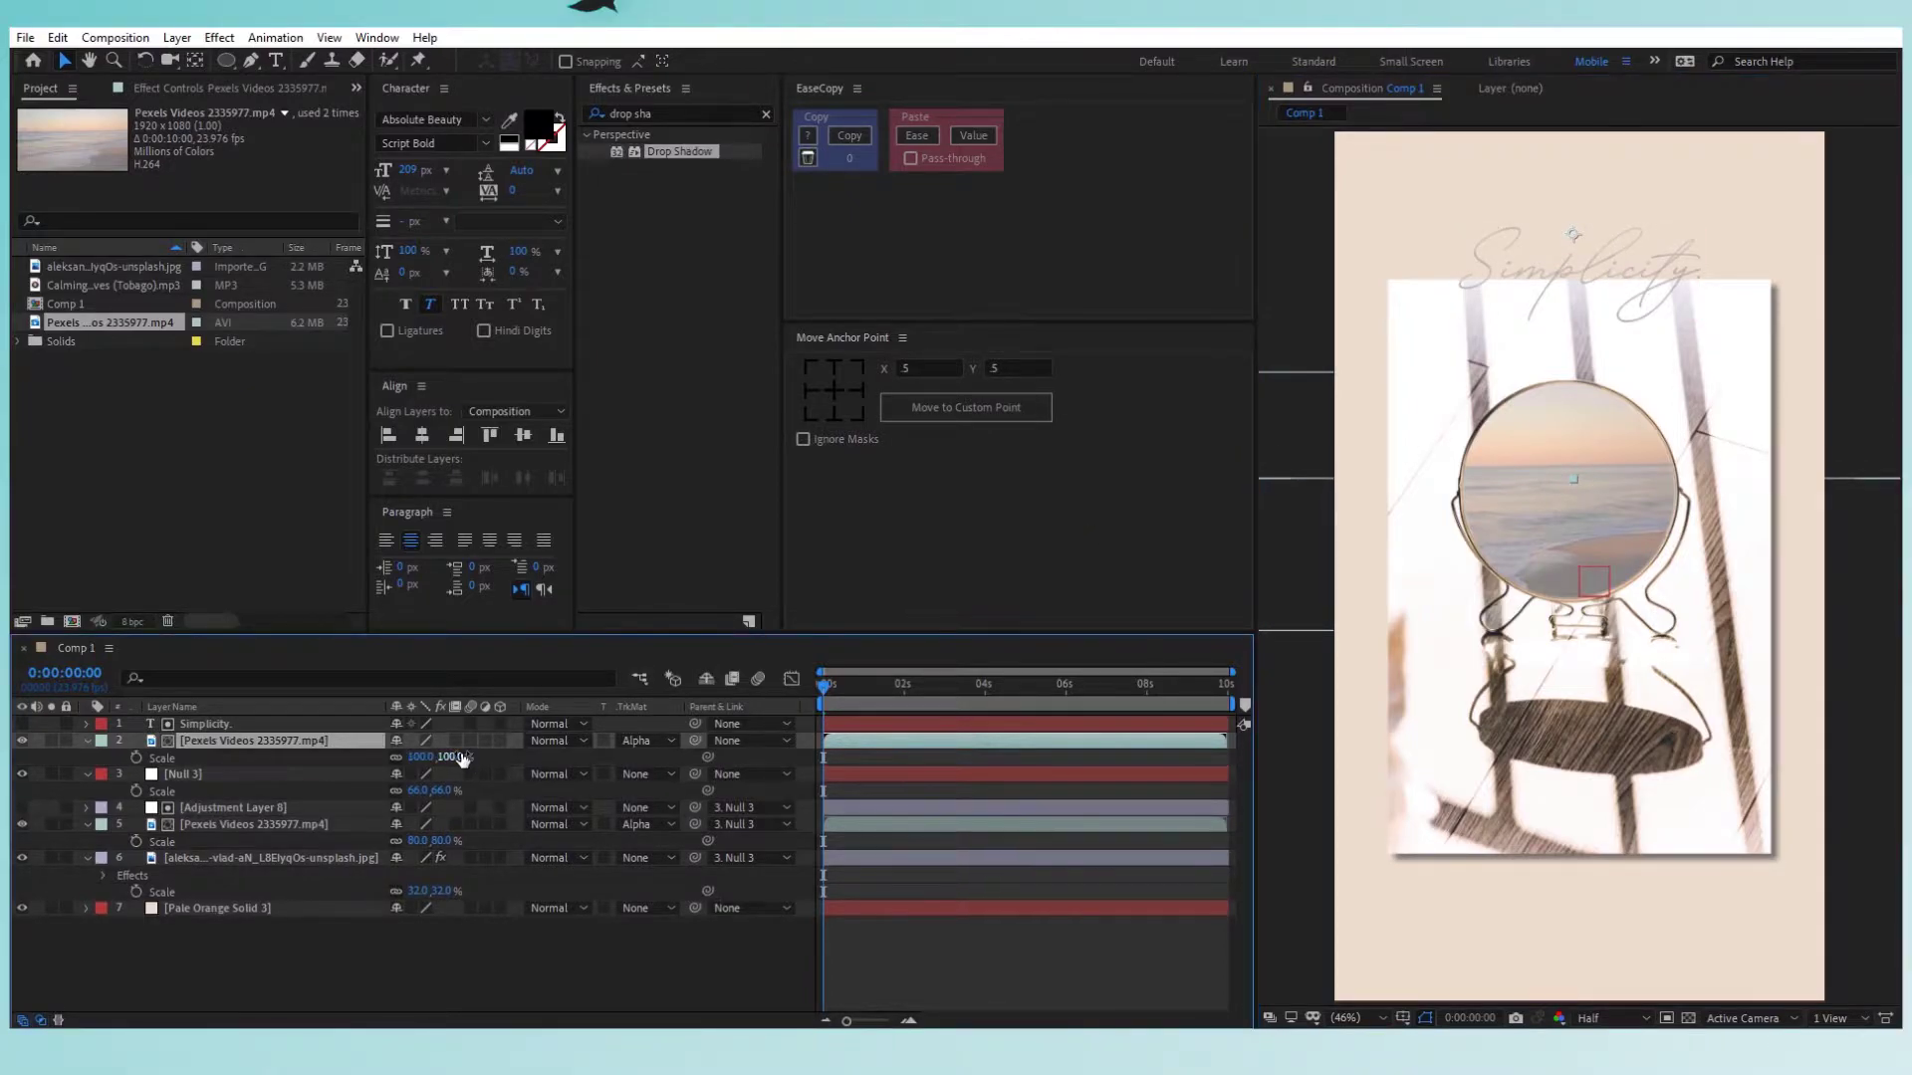
left_click_drag(463, 759, 411, 759)
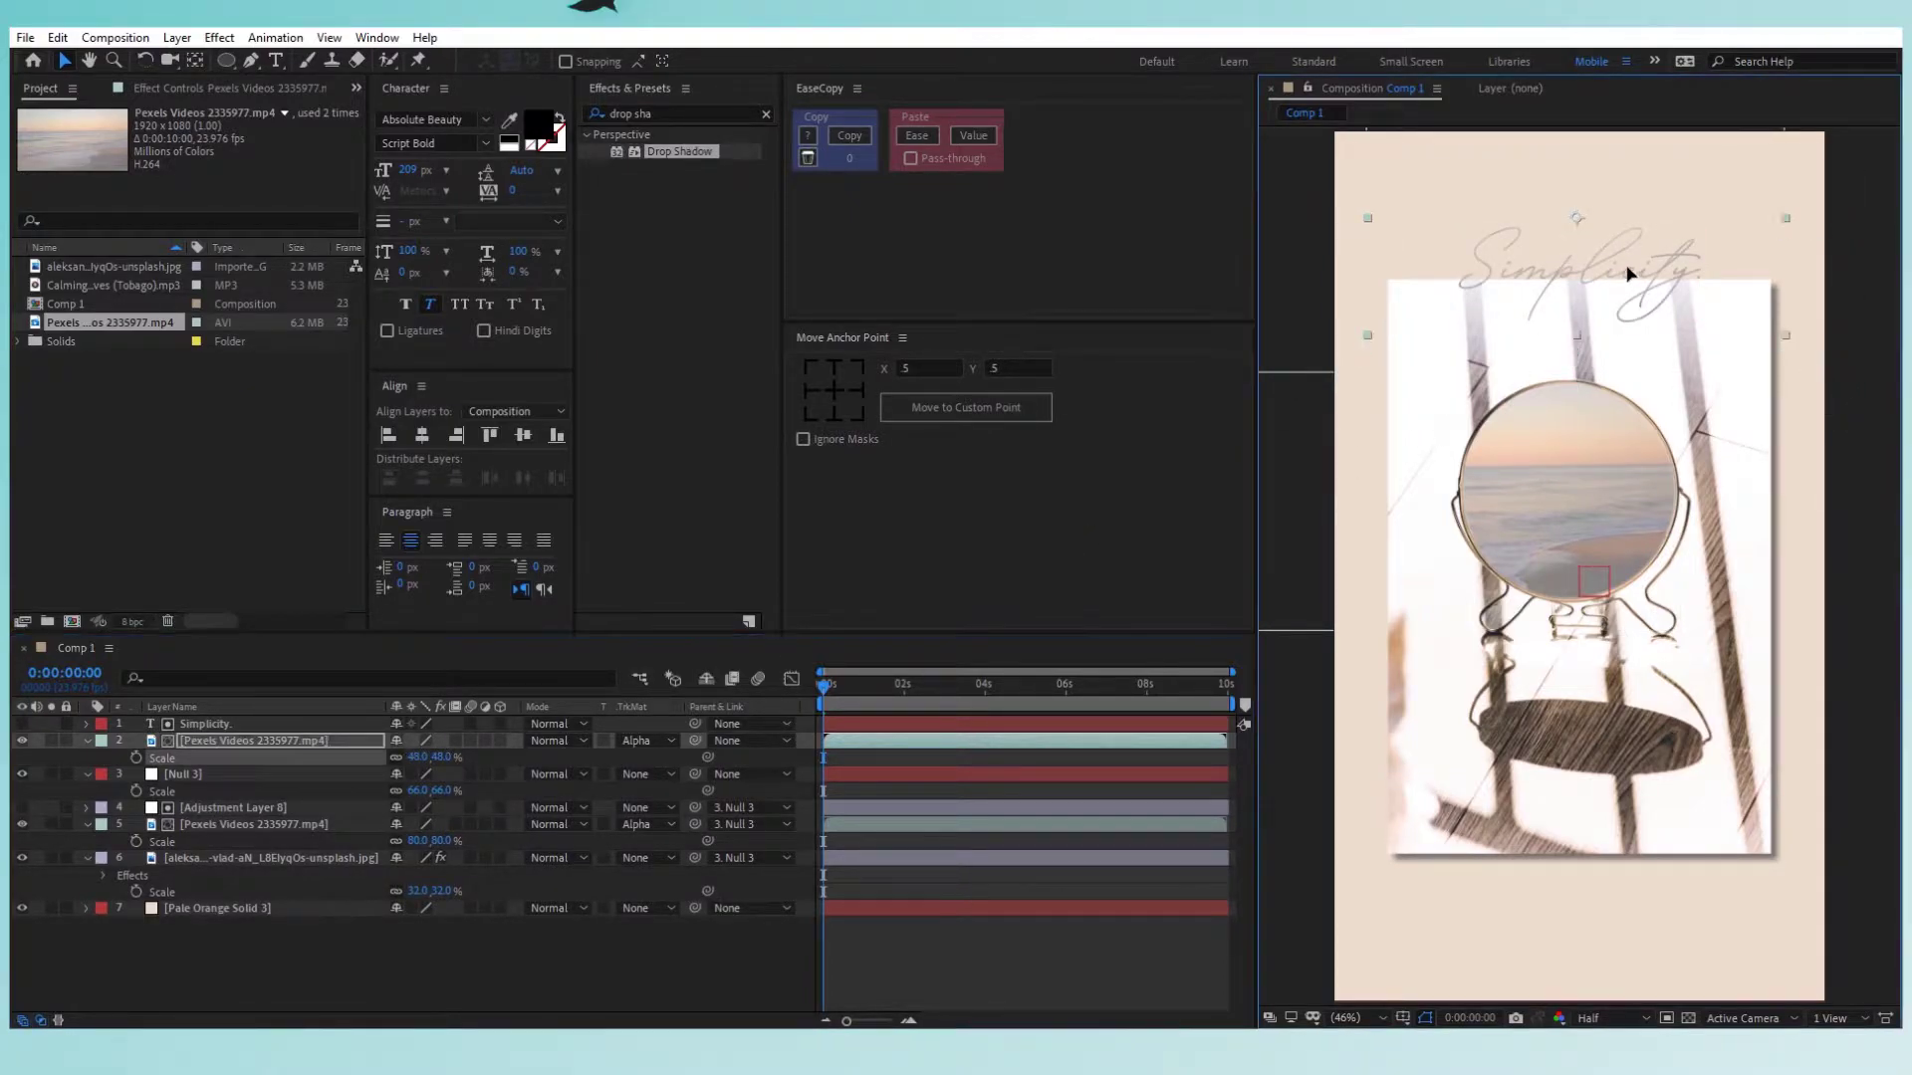
left_click(1622, 338)
left_click(299, 742)
Add the Calming Ocean Waves (Tobago) audio beneath all layers and preview the composition from the start.
left_click_drag(122, 285, 369, 930)
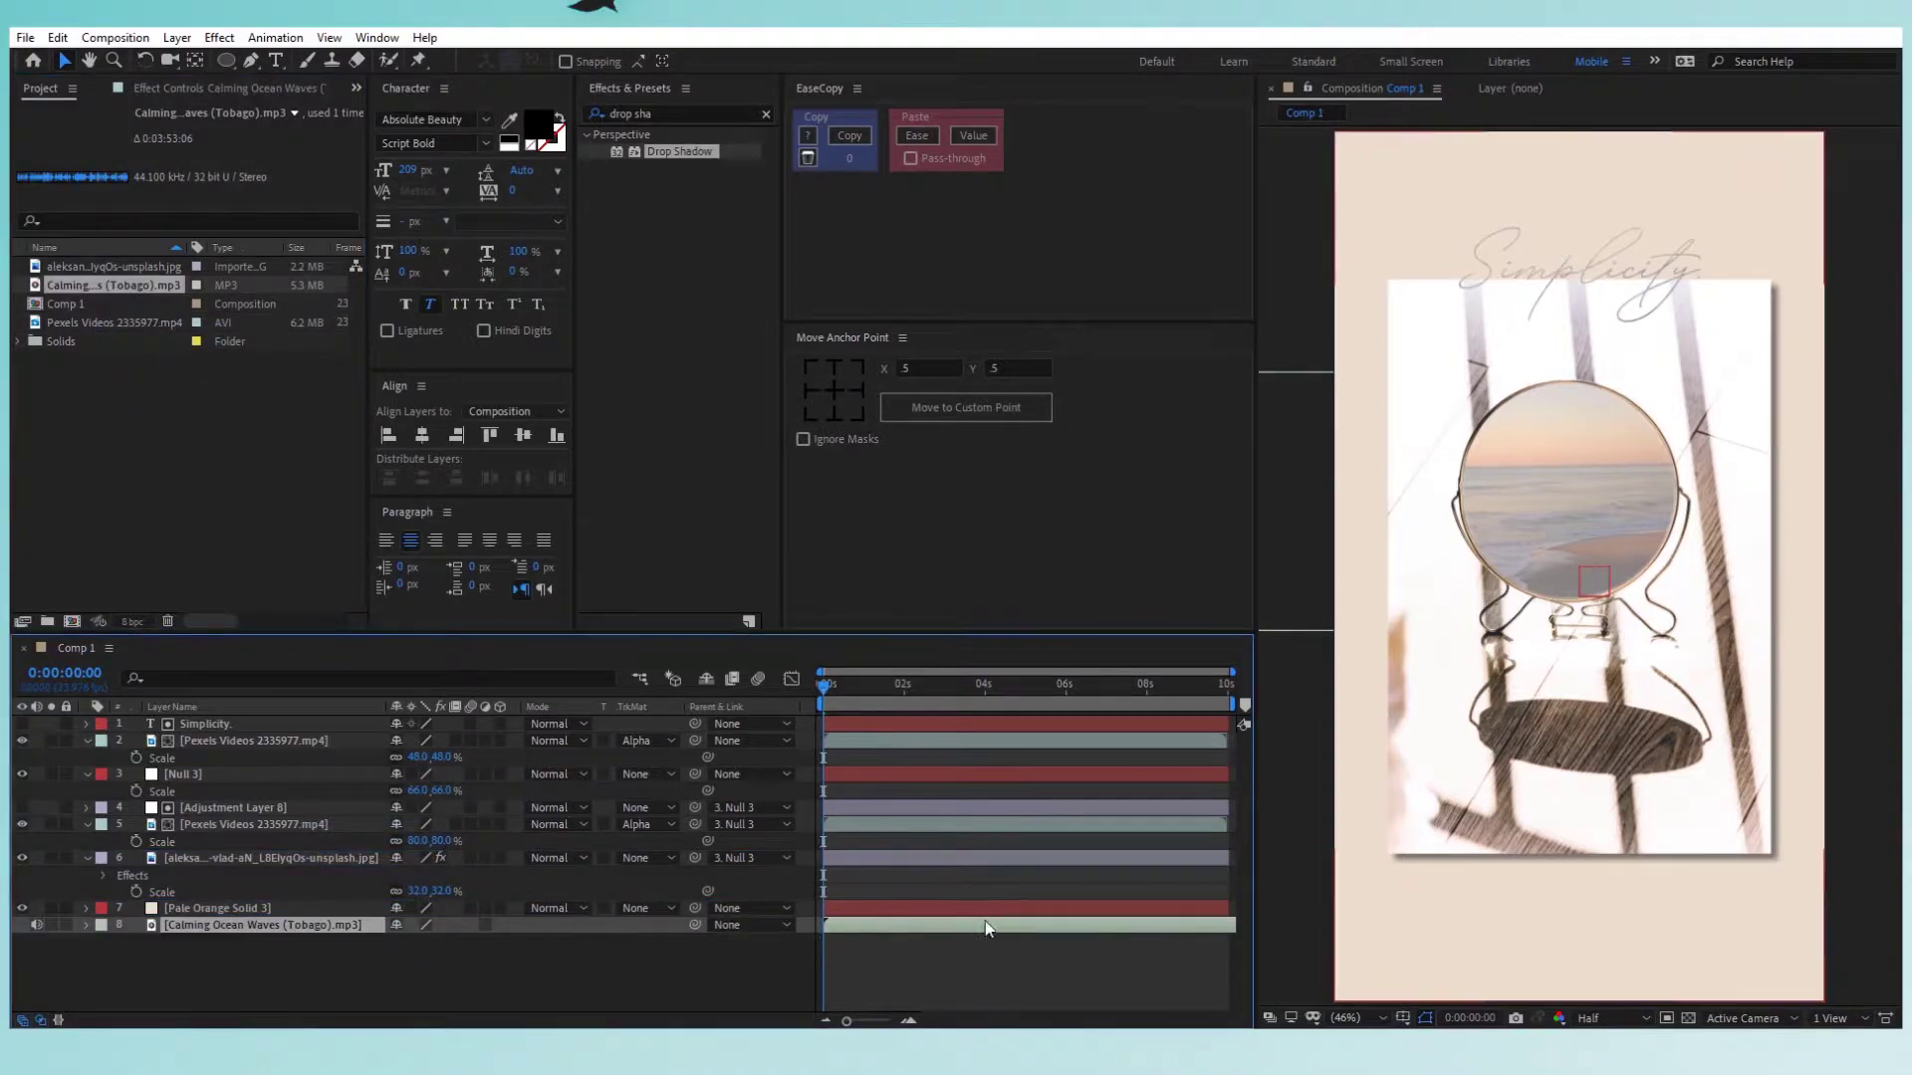
left_click(860, 687)
key("Home")
key("space")
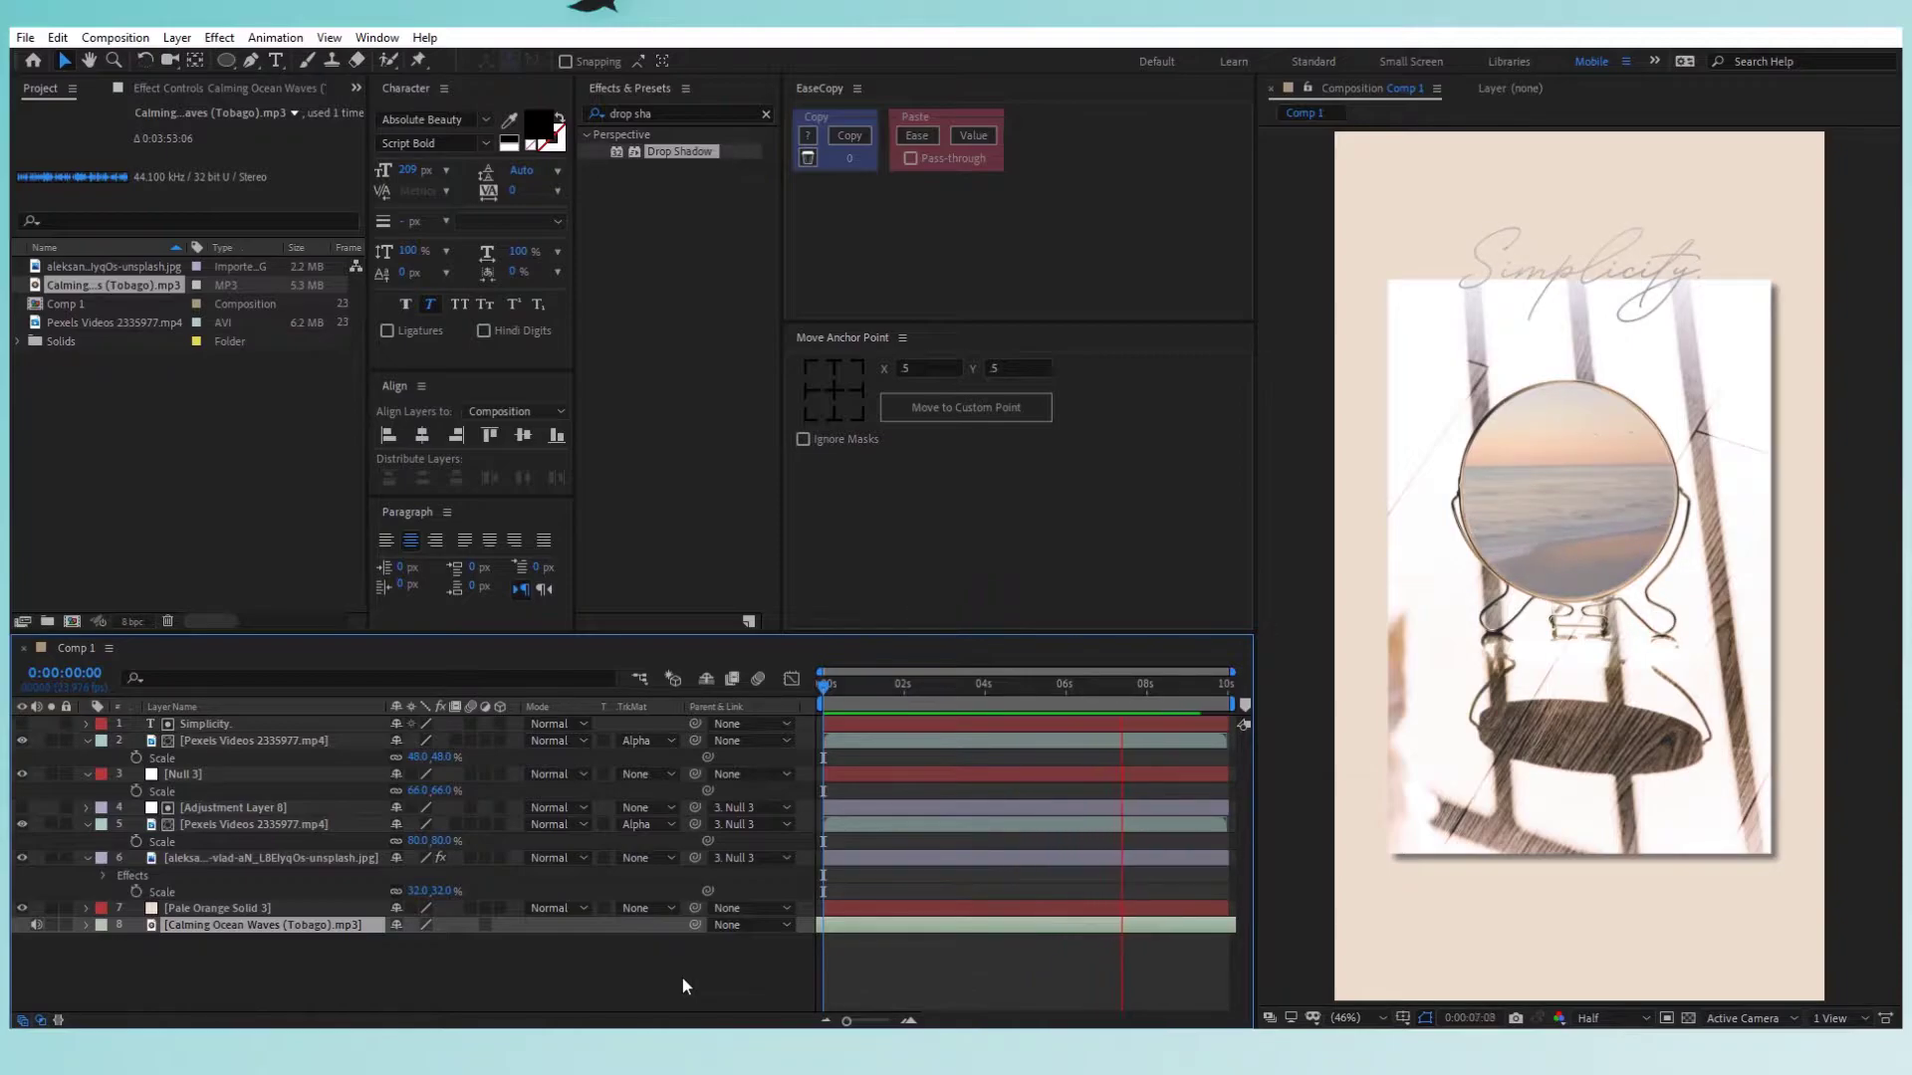
key("space")
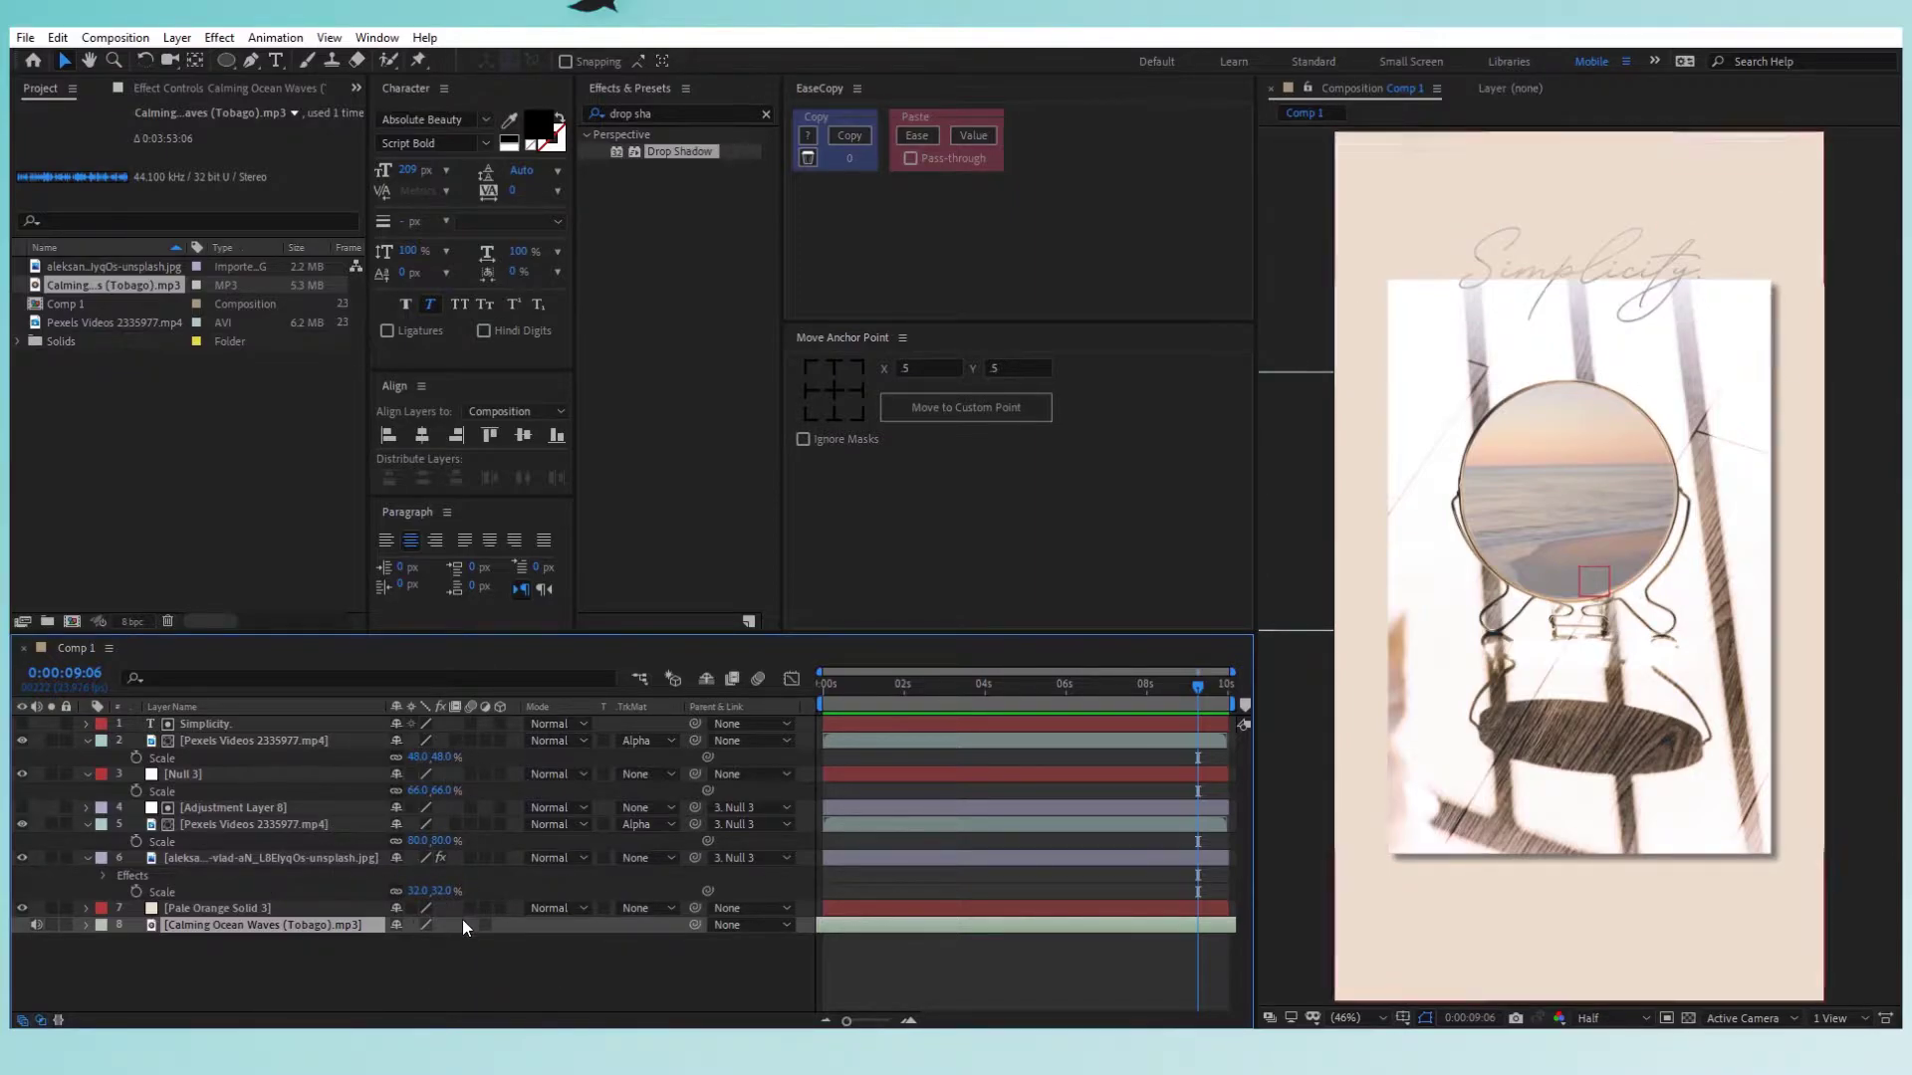
left_click(487, 956)
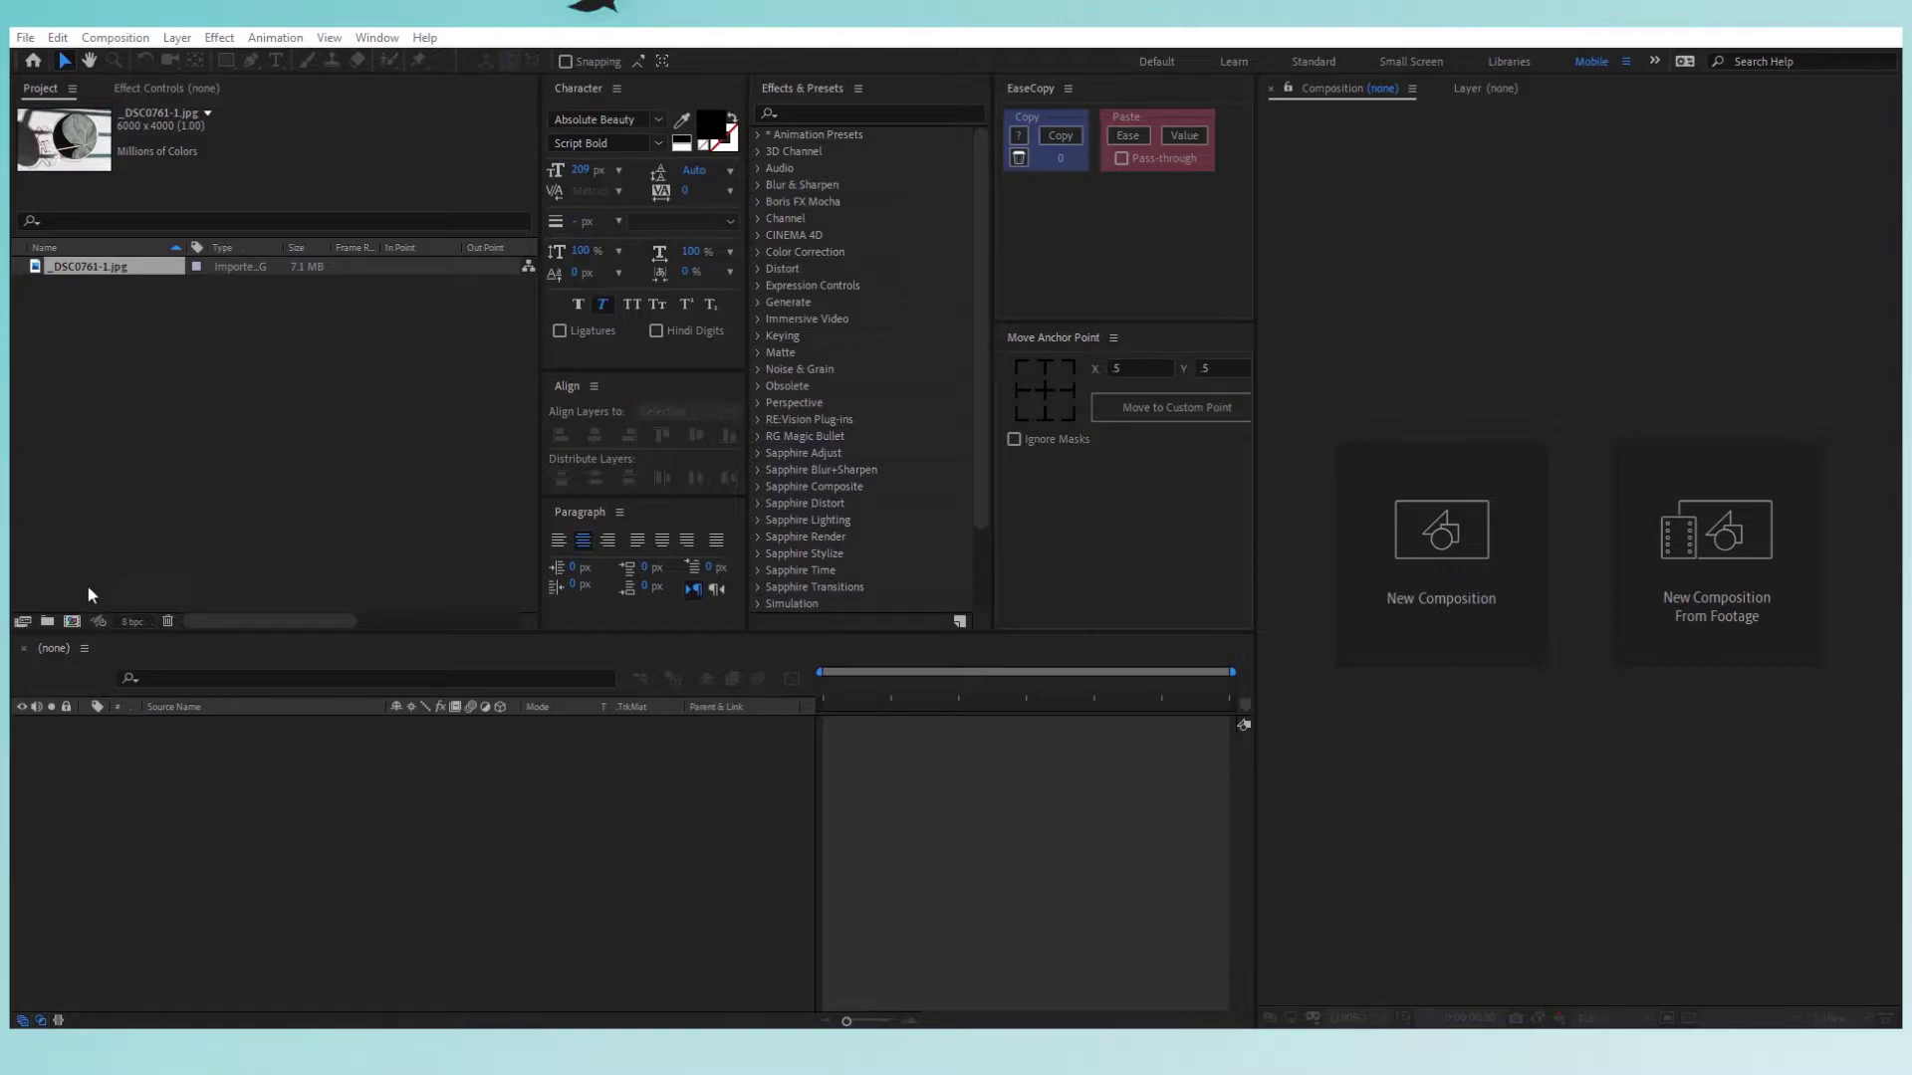
Create a new vertical composition, 1080 × 1920 px at 60 frames per second.
left_click(71, 618)
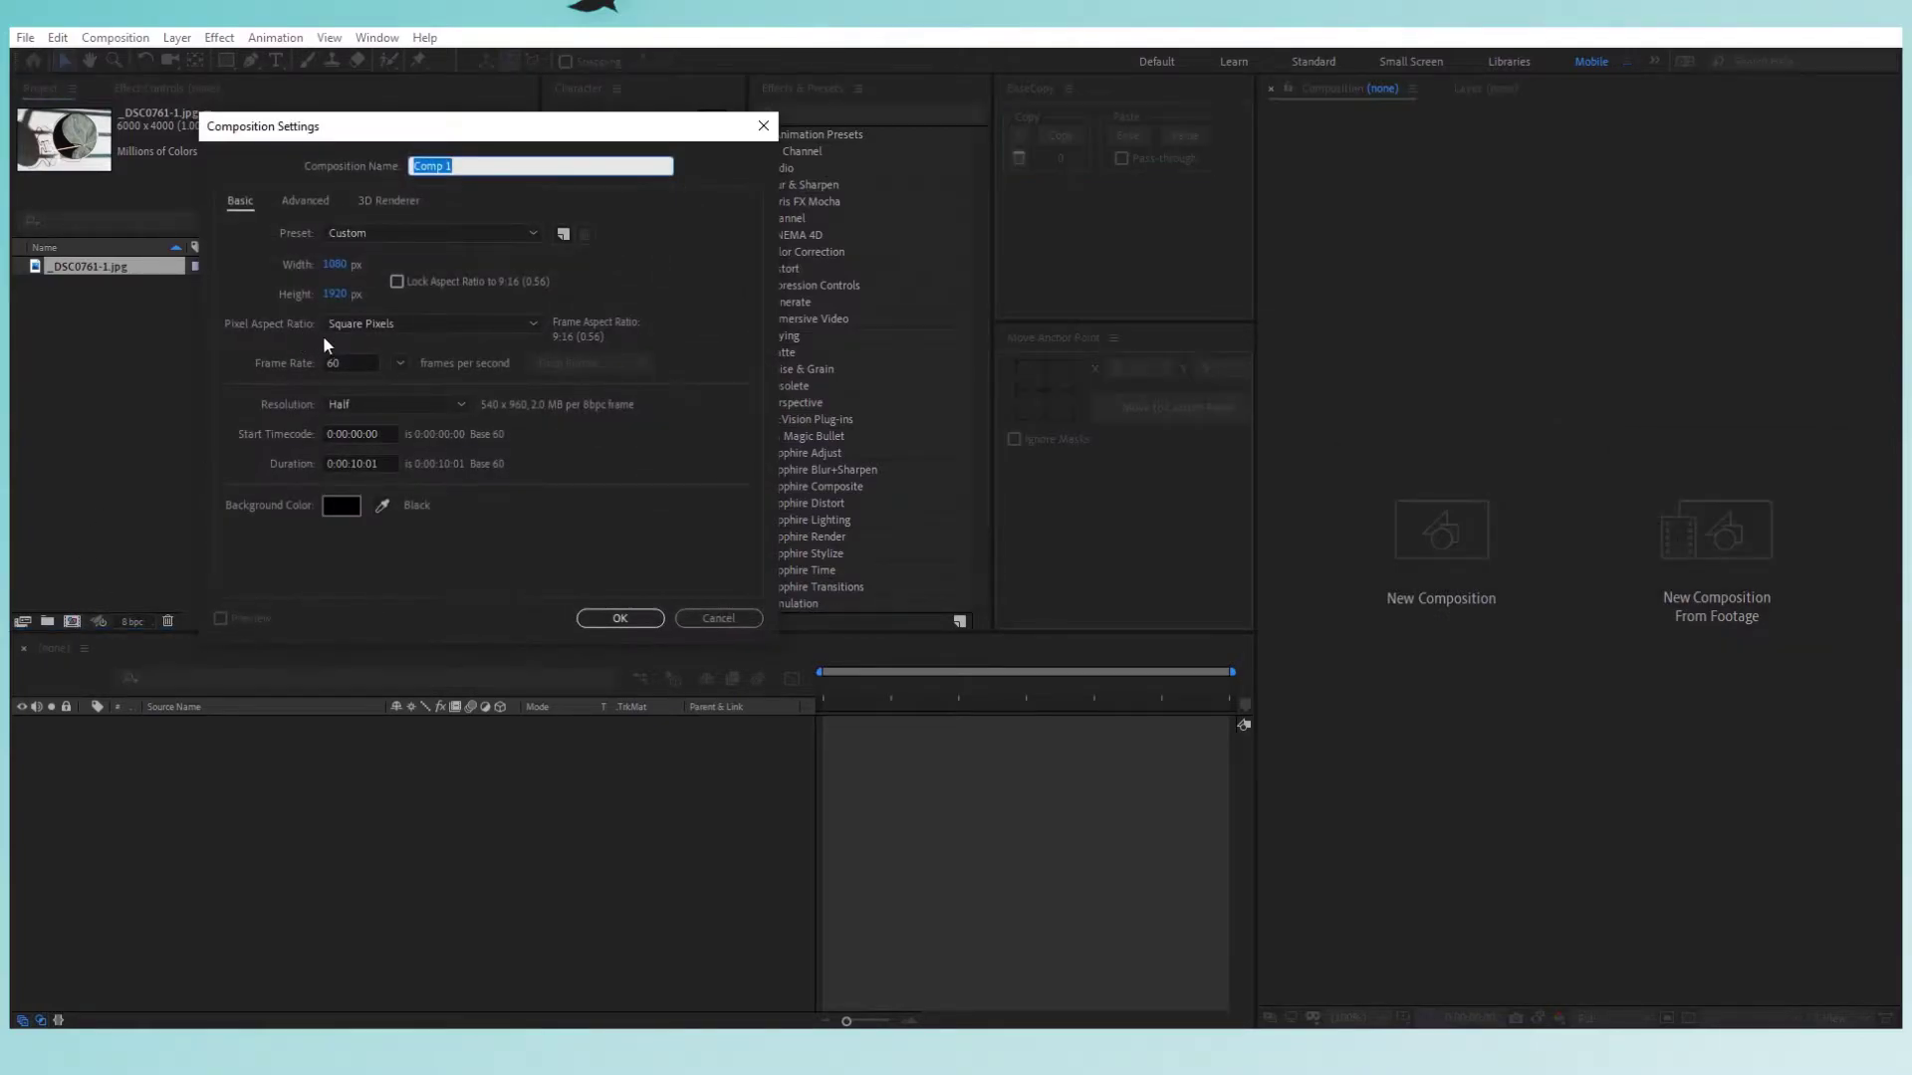
left_click(337, 265)
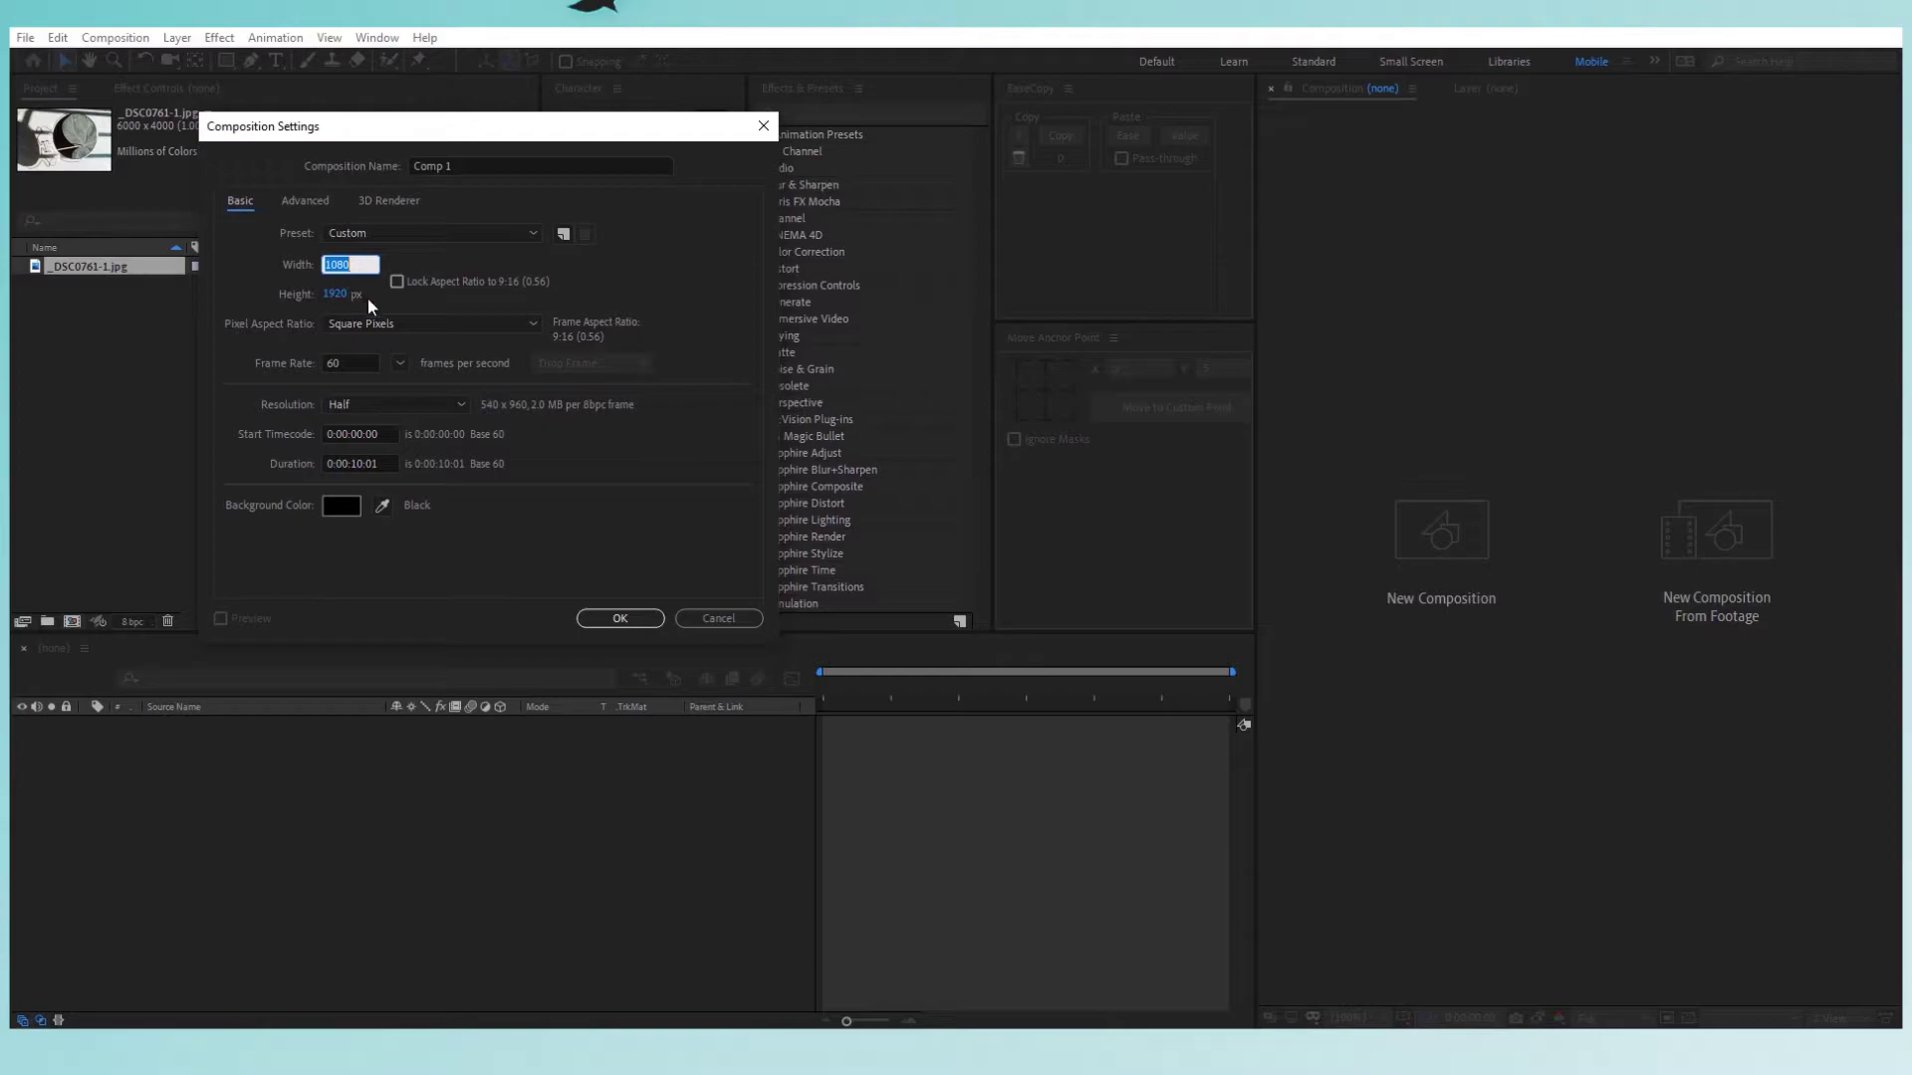
type("1930")
left_click(362, 363)
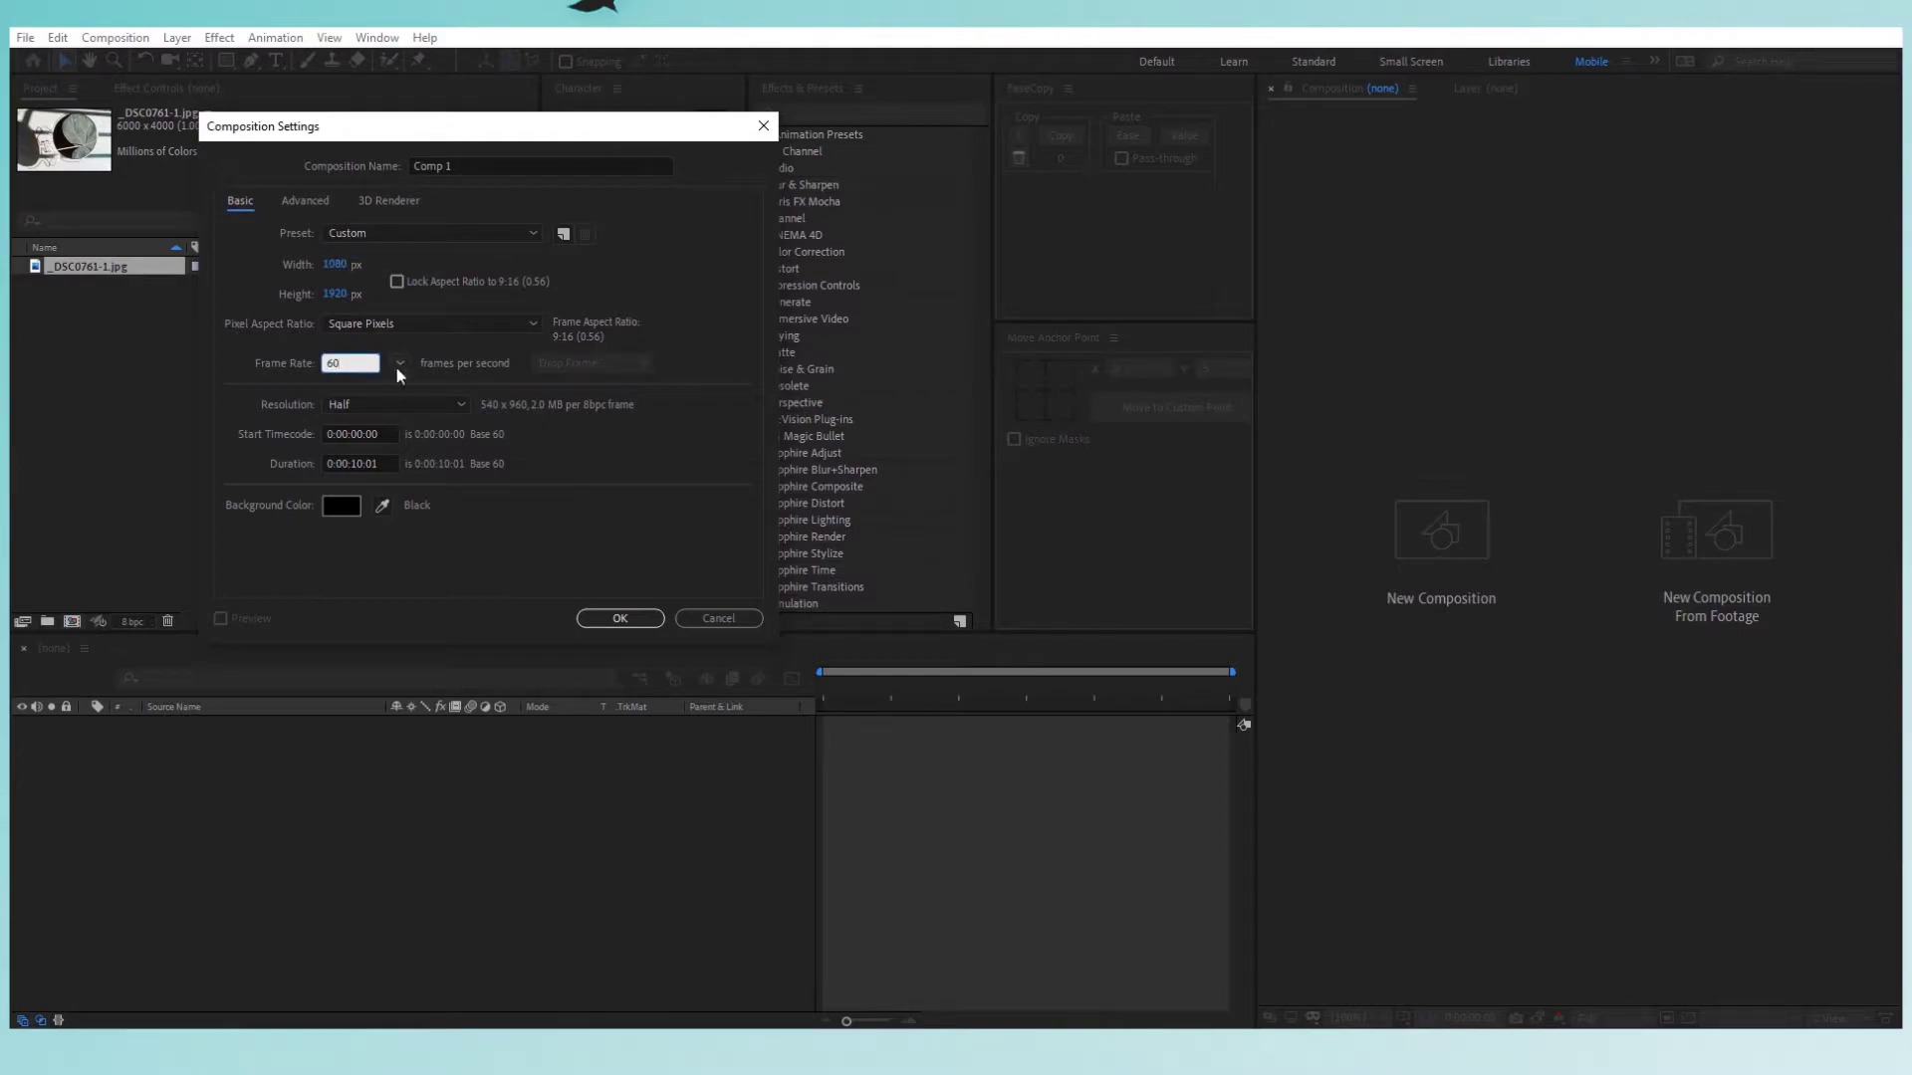
left_click(638, 619)
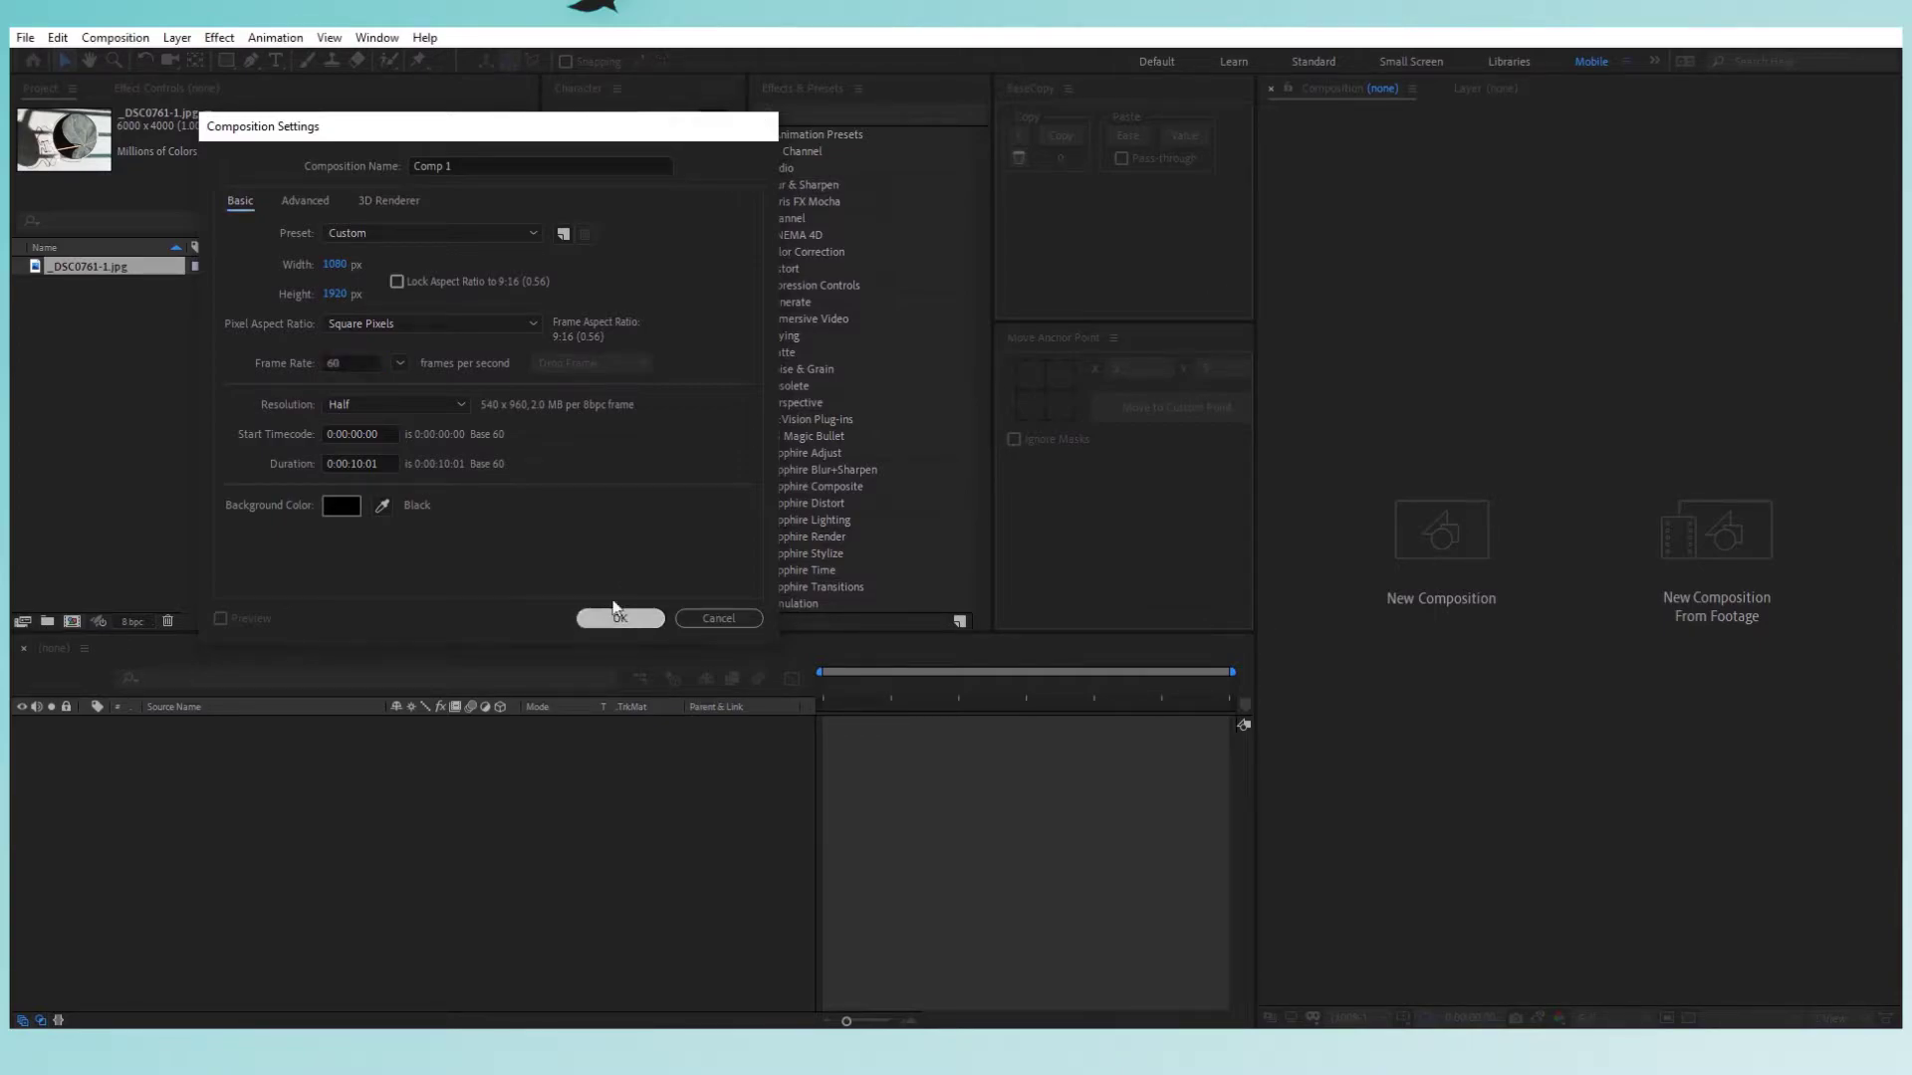
Place the photo _DSC0761-1.jpg in the new composition and scale it to 32%.
left_click_drag(125, 272, 275, 775)
key("s")
left_click_drag(425, 744, 397, 751)
left_click(416, 741)
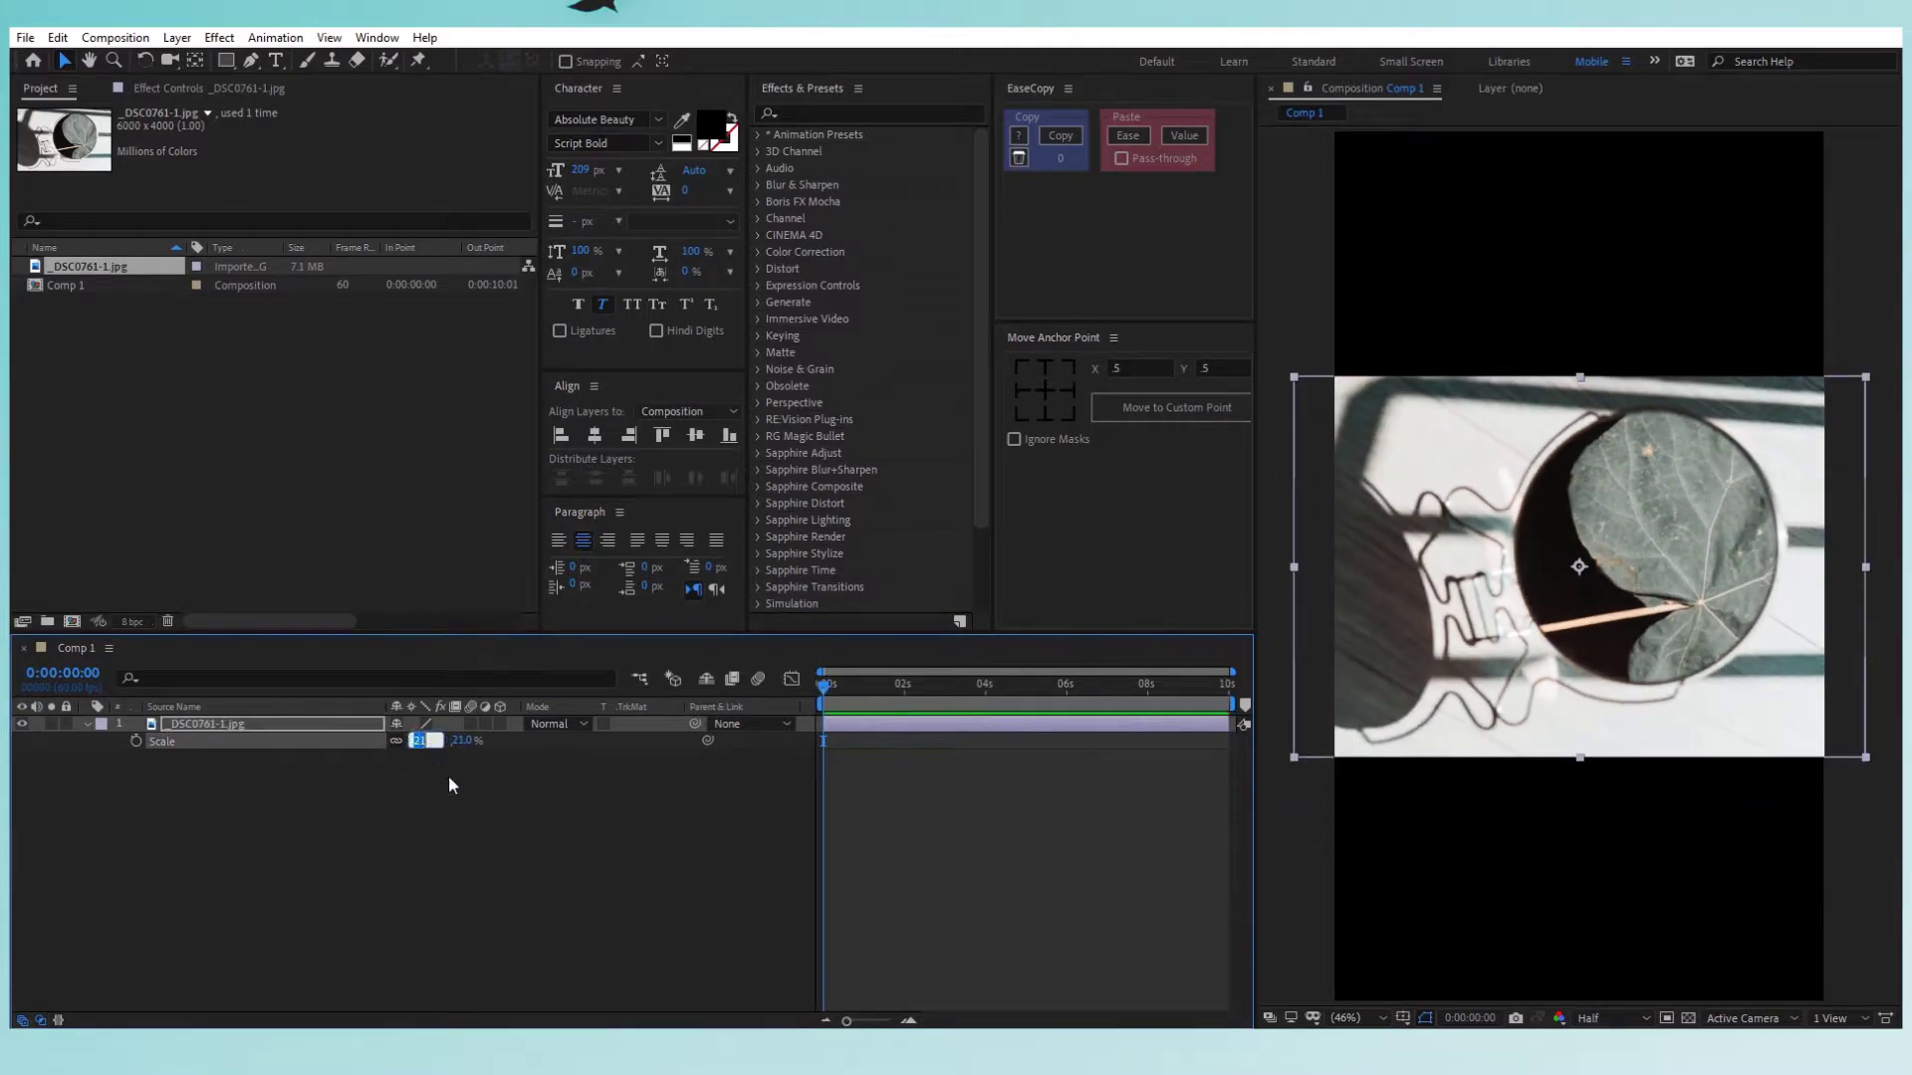
type("32")
left_click(484, 836)
Rotate the _DSC0761-1.jpg photo layer by -90° so it fills the vertical frame.
left_click(297, 723)
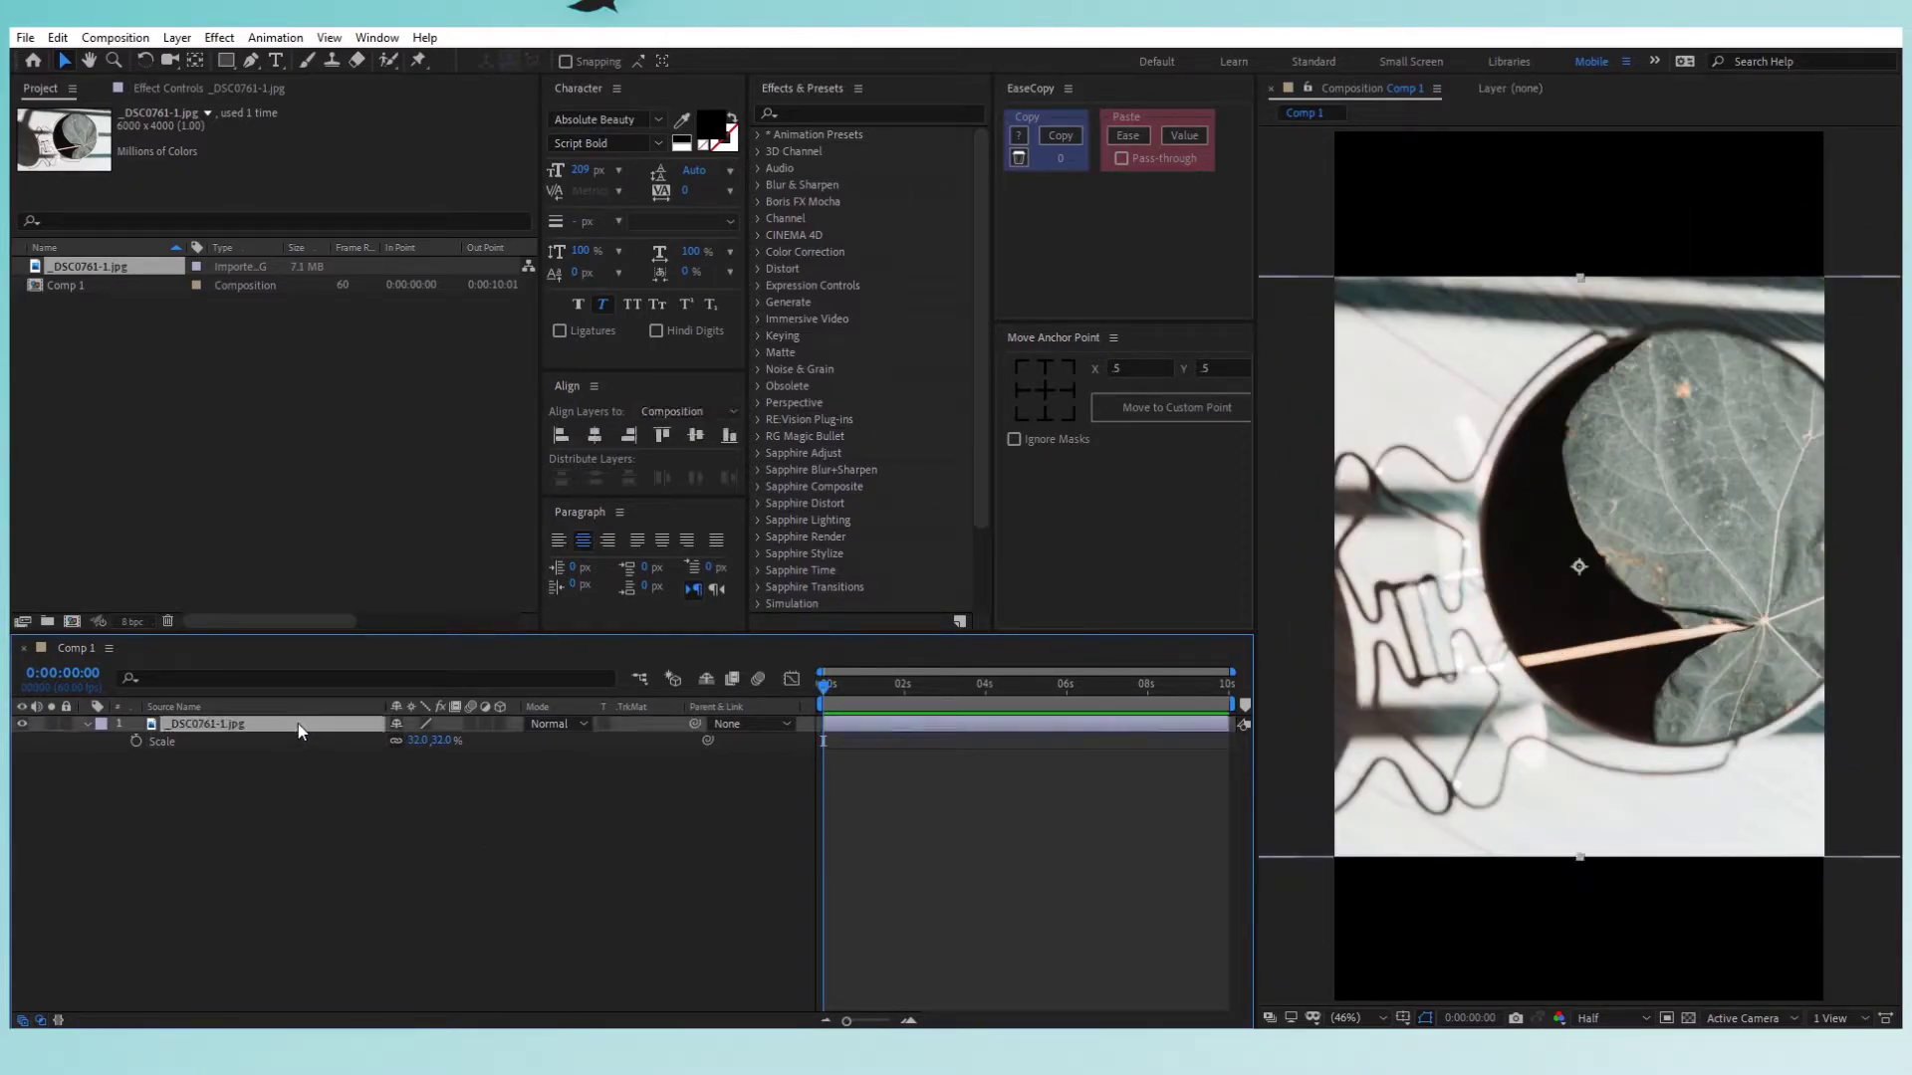
key("r")
left_click(419, 741)
type("-90")
key("Return")
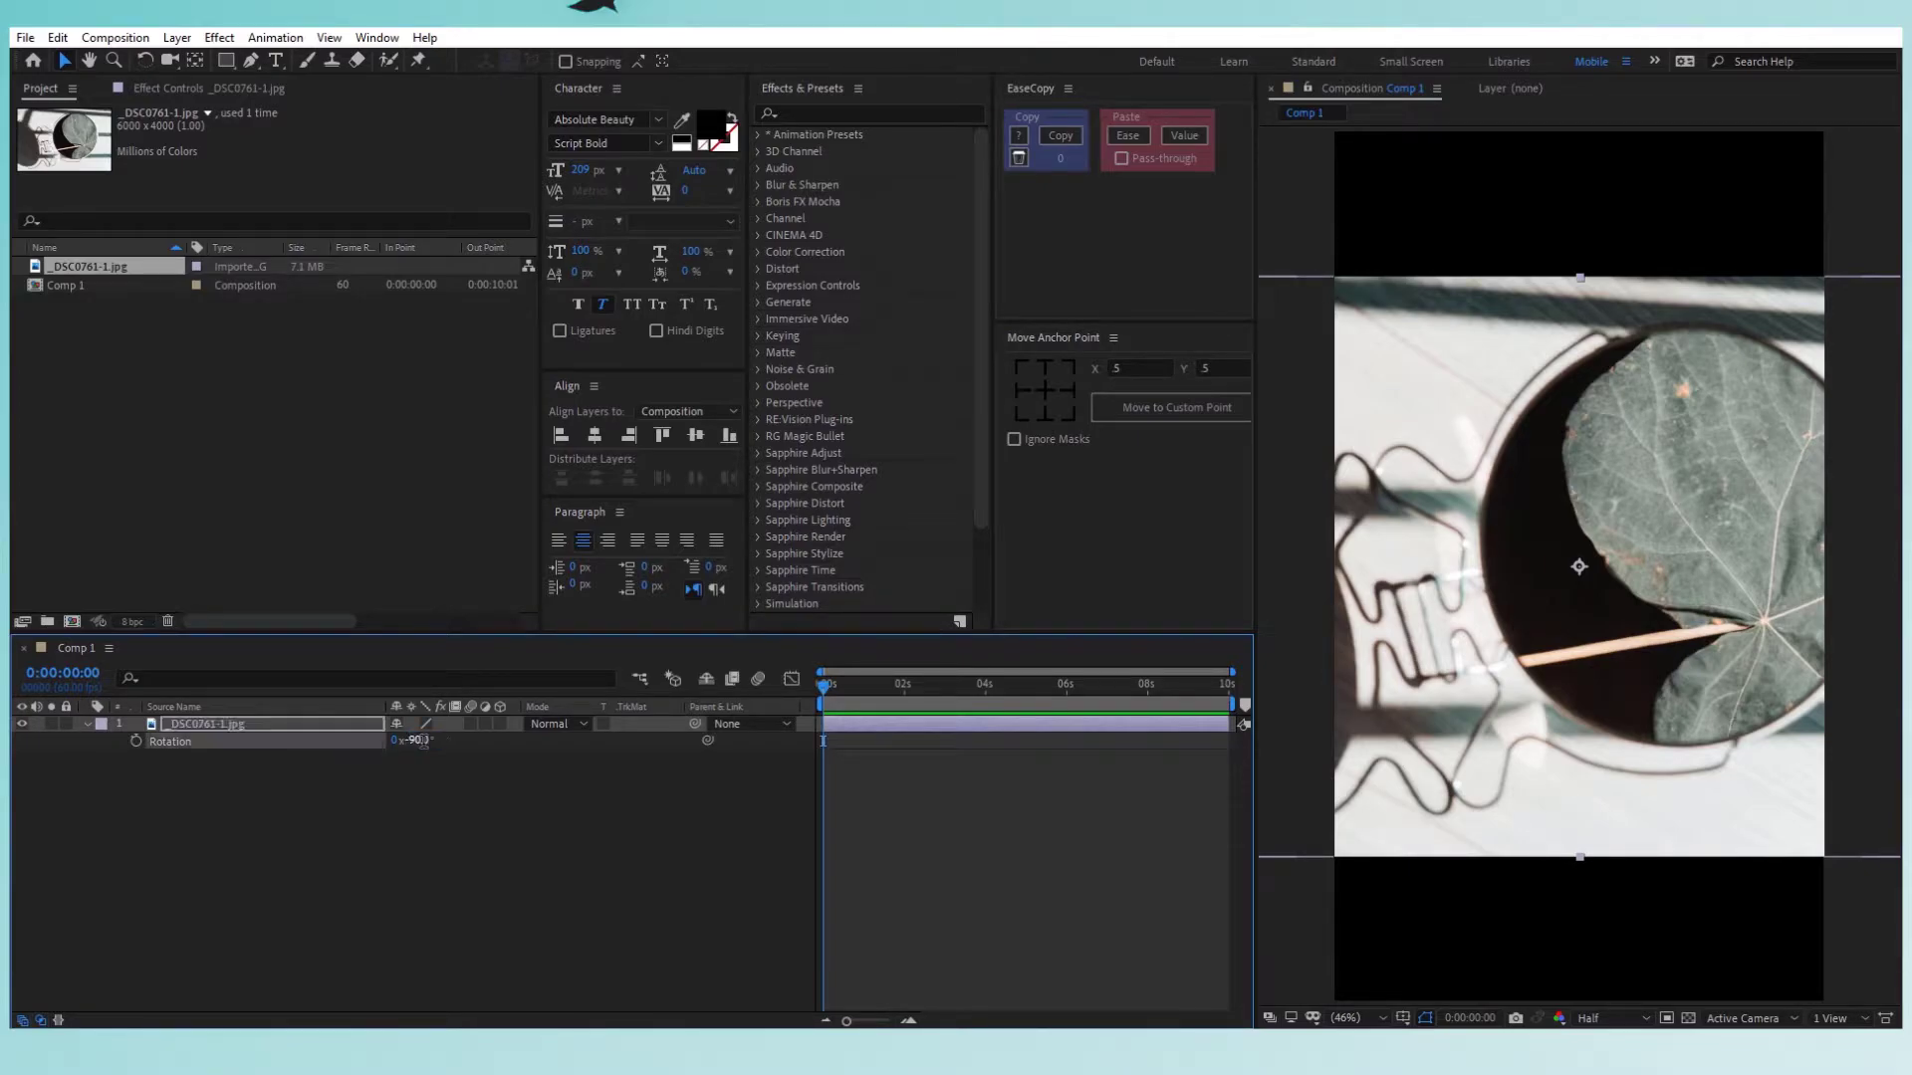
left_click(457, 796)
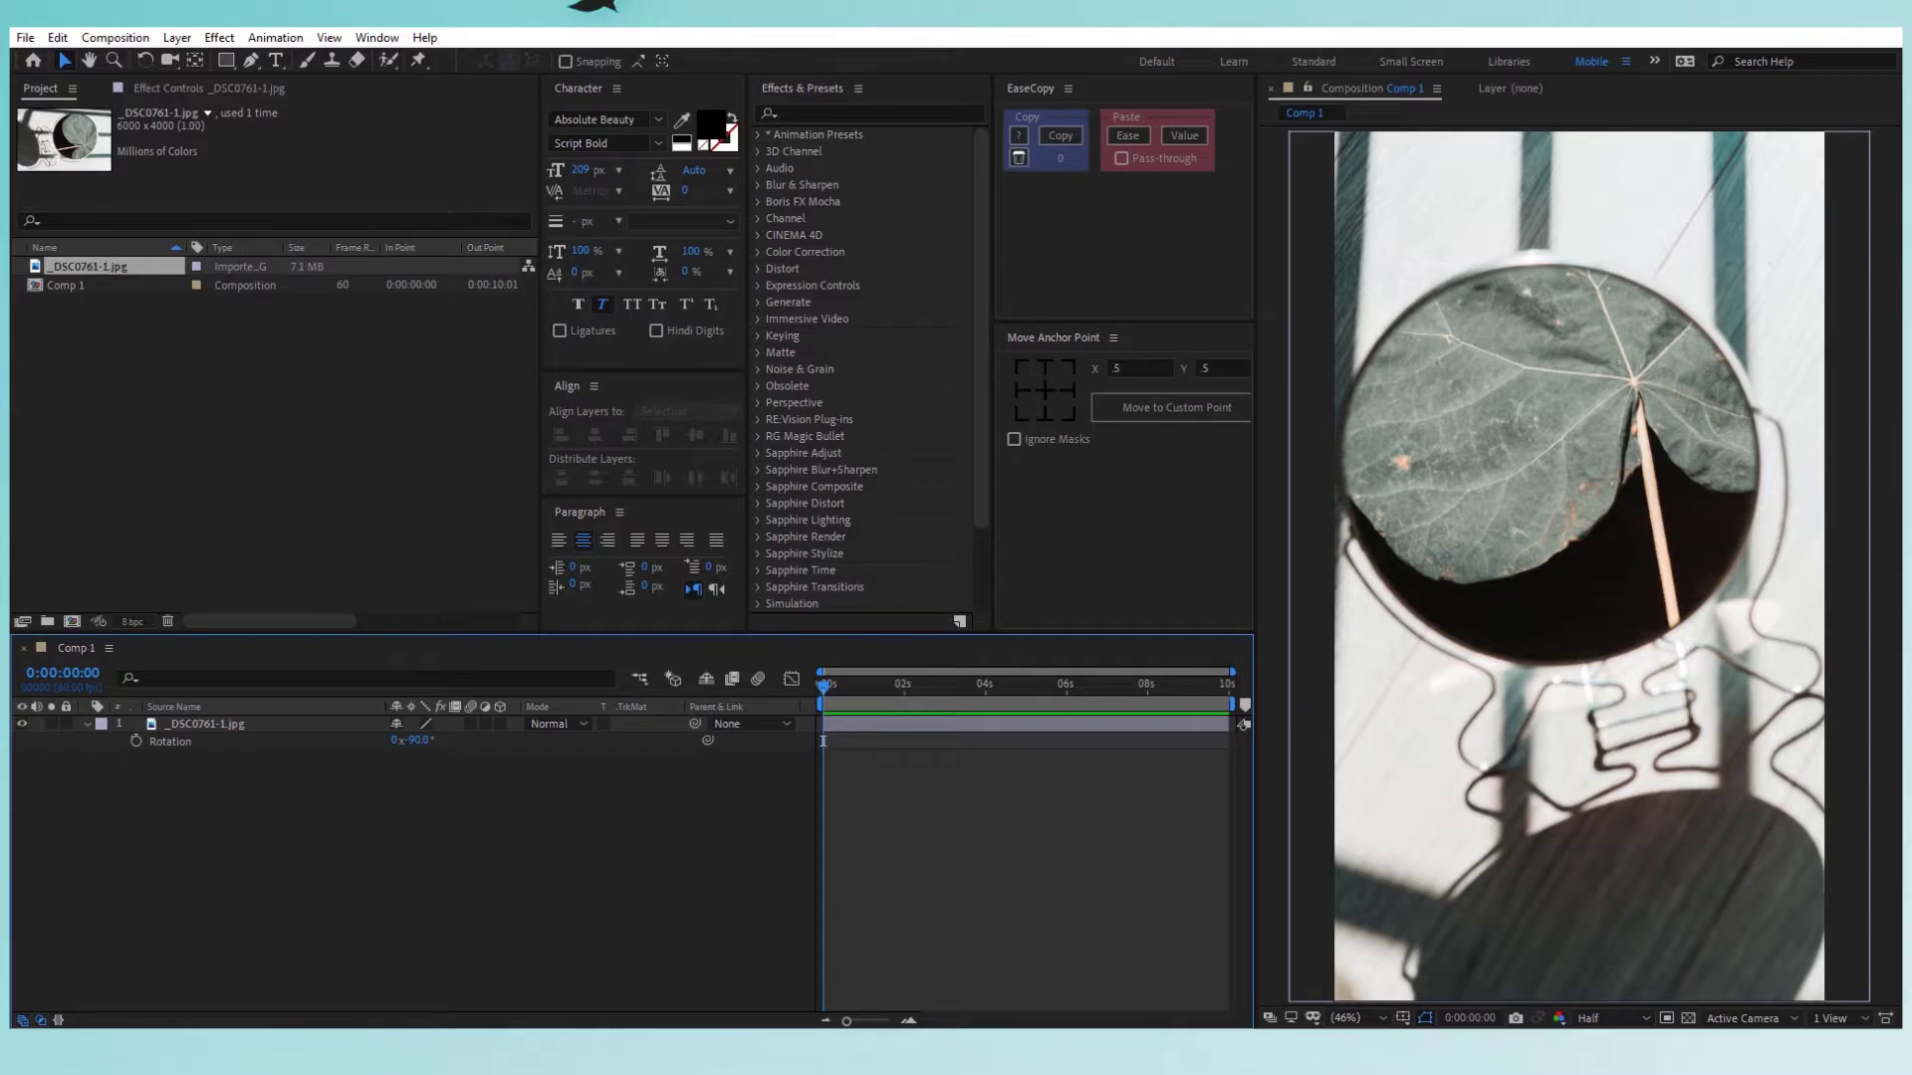
Draw a tall white rectangle shape about 254 × 718 px over the round mirror.
key("q")
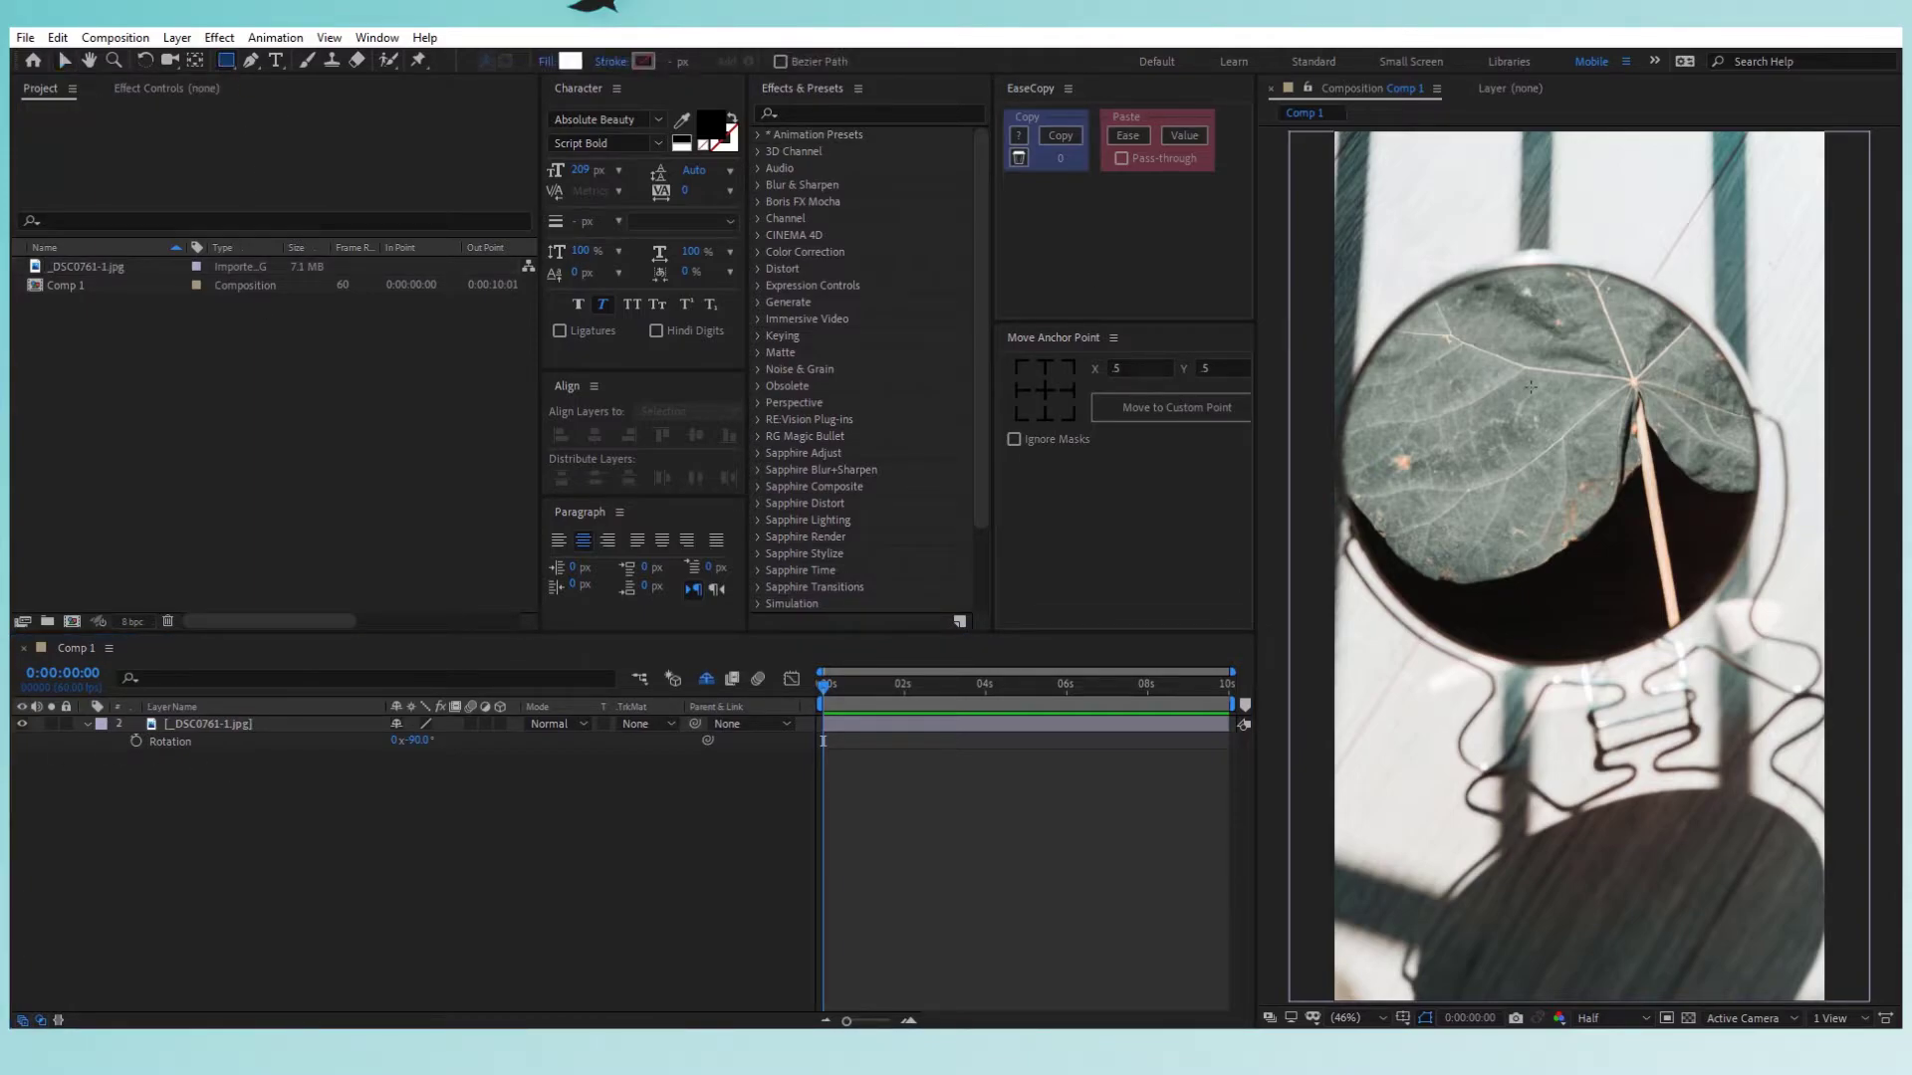
left_click_drag(1451, 372, 1566, 697)
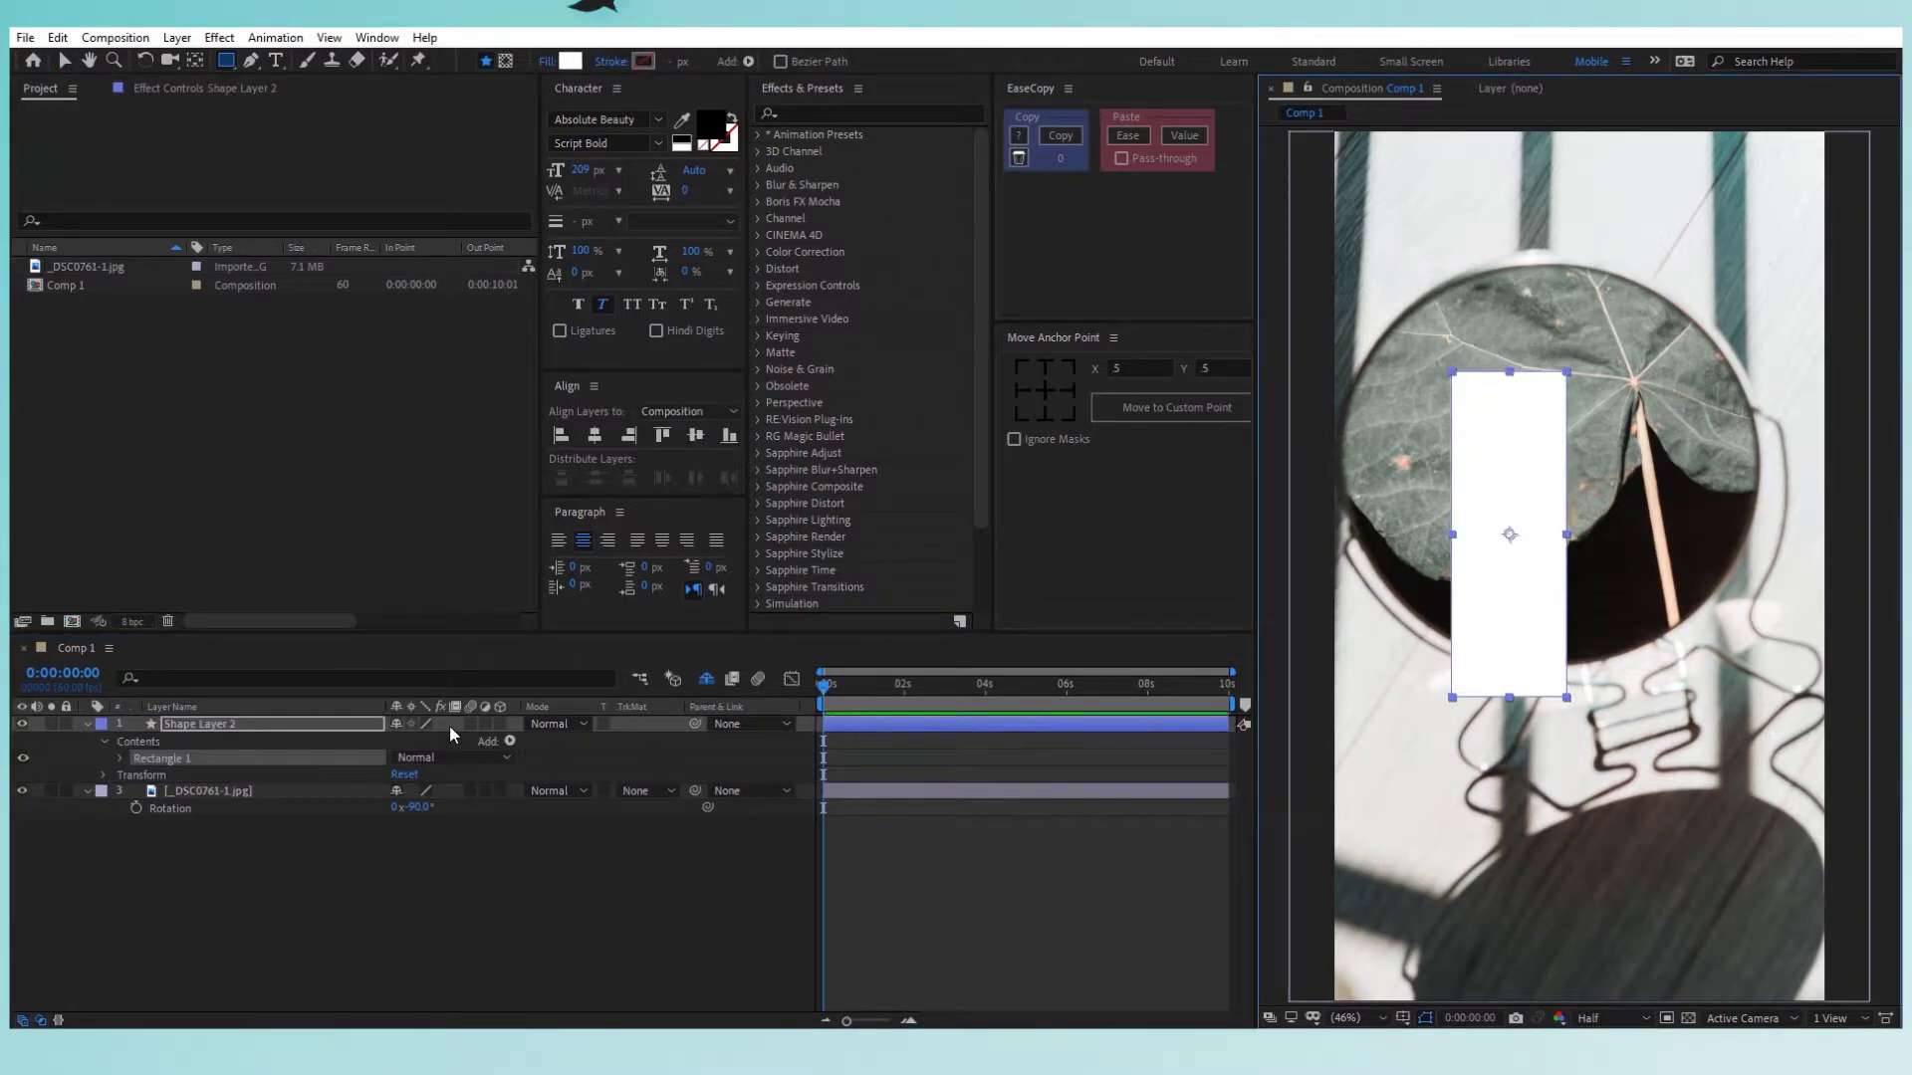
Unlink the rectangle path's size proportions and set its width to 216 px.
left_click(121, 758)
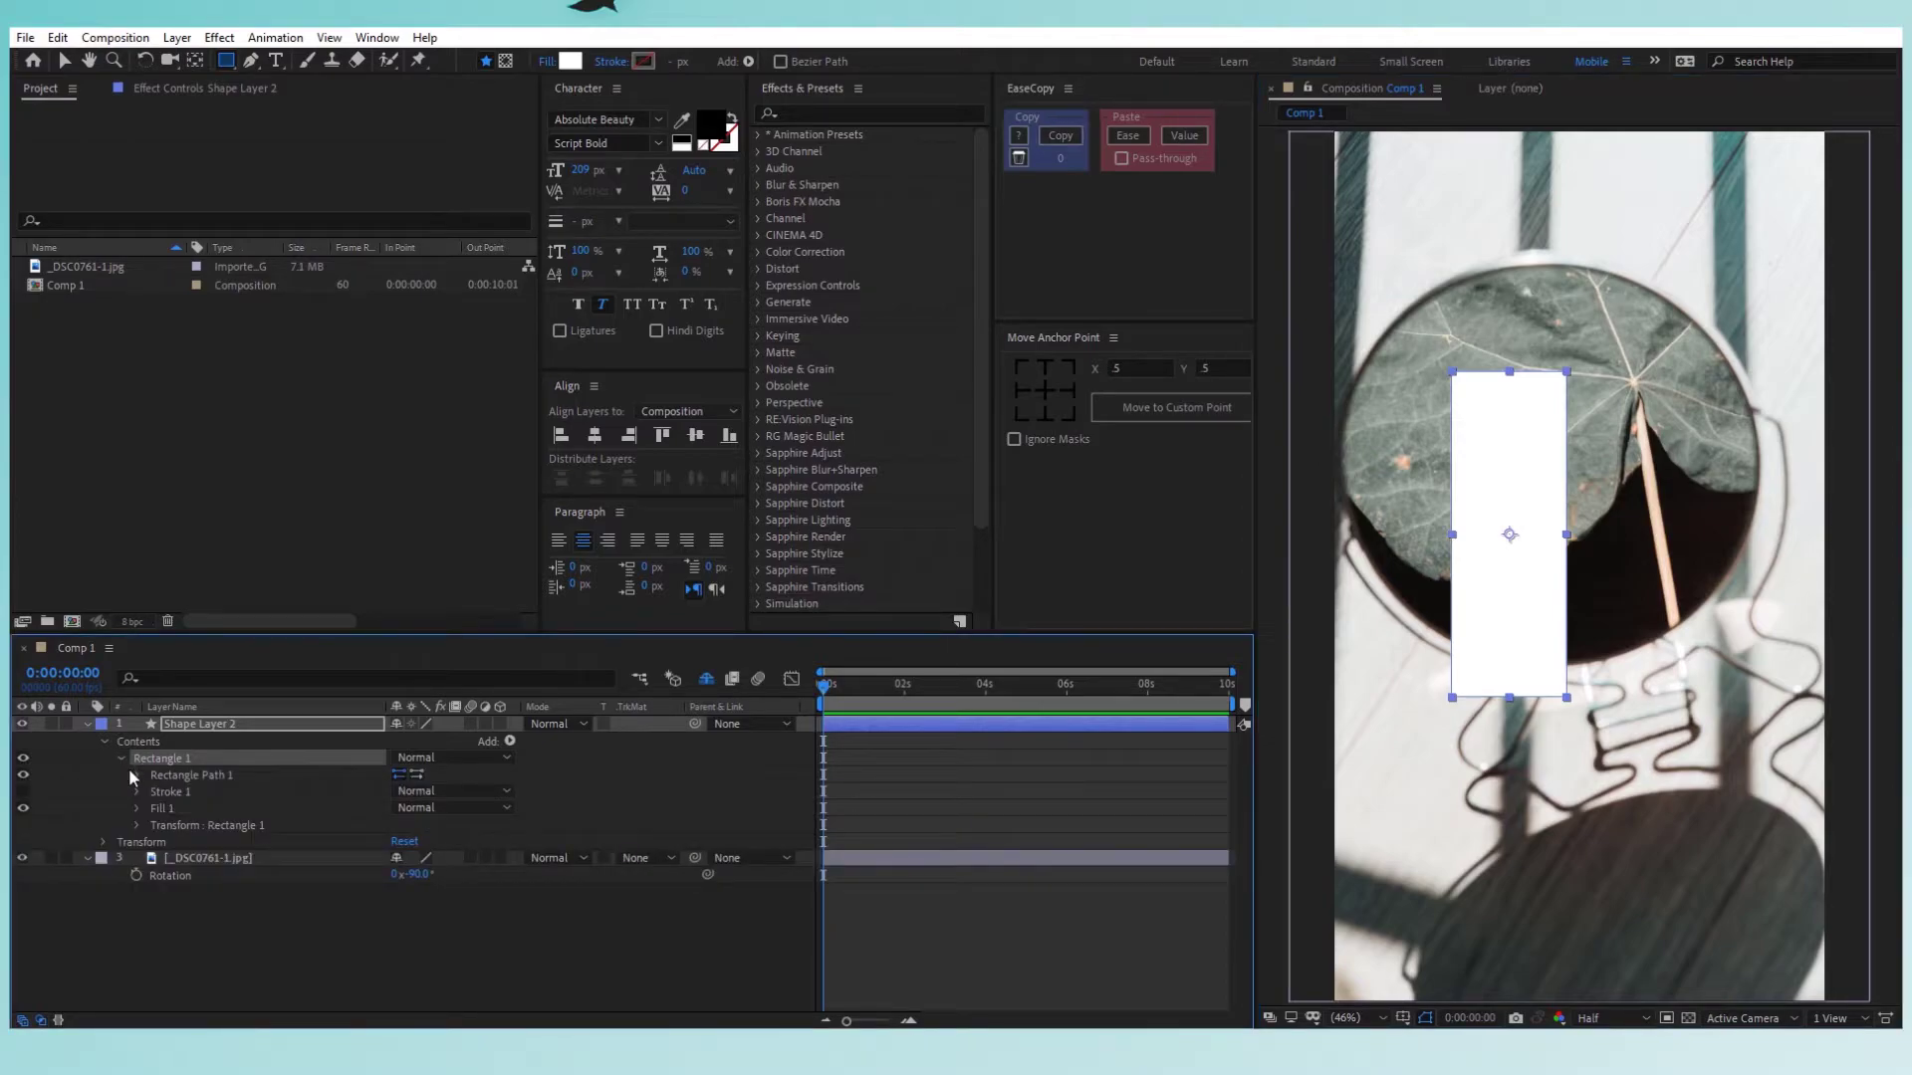
left_click(137, 775)
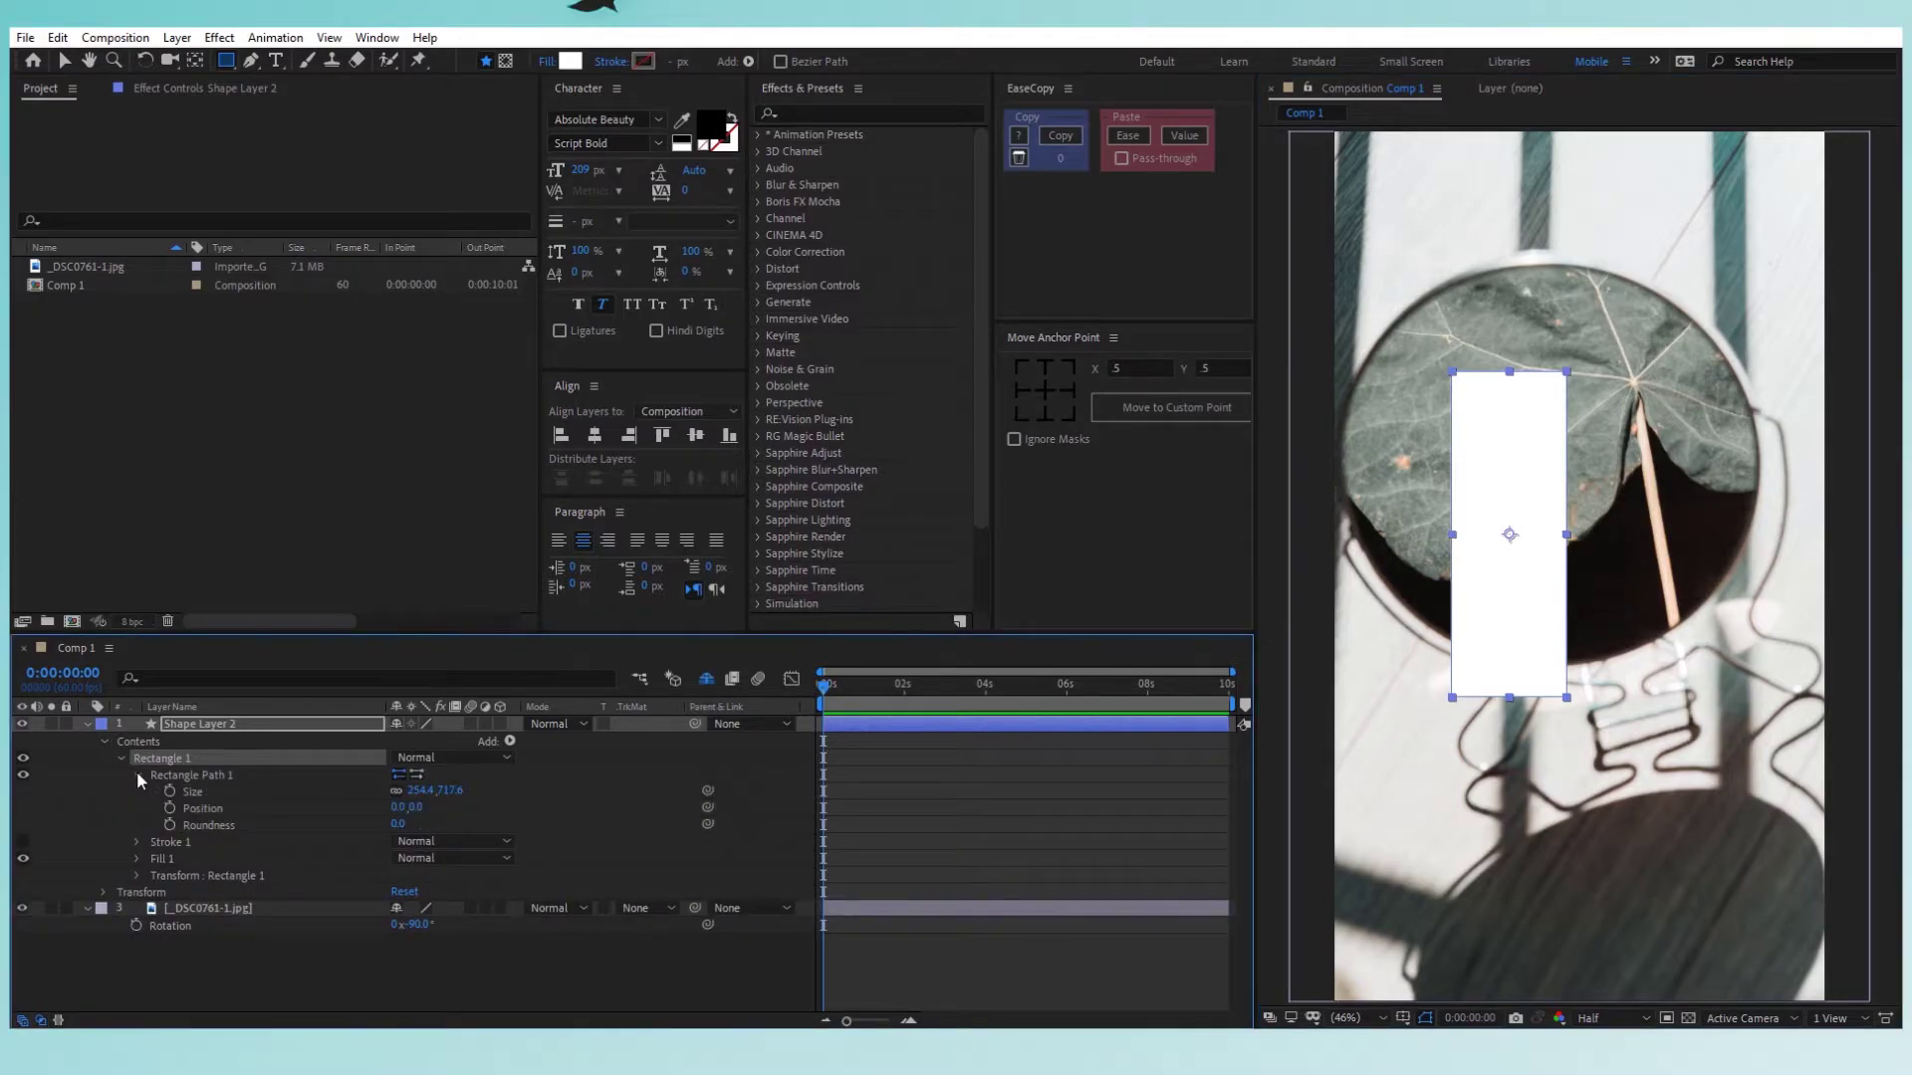
left_click(217, 792)
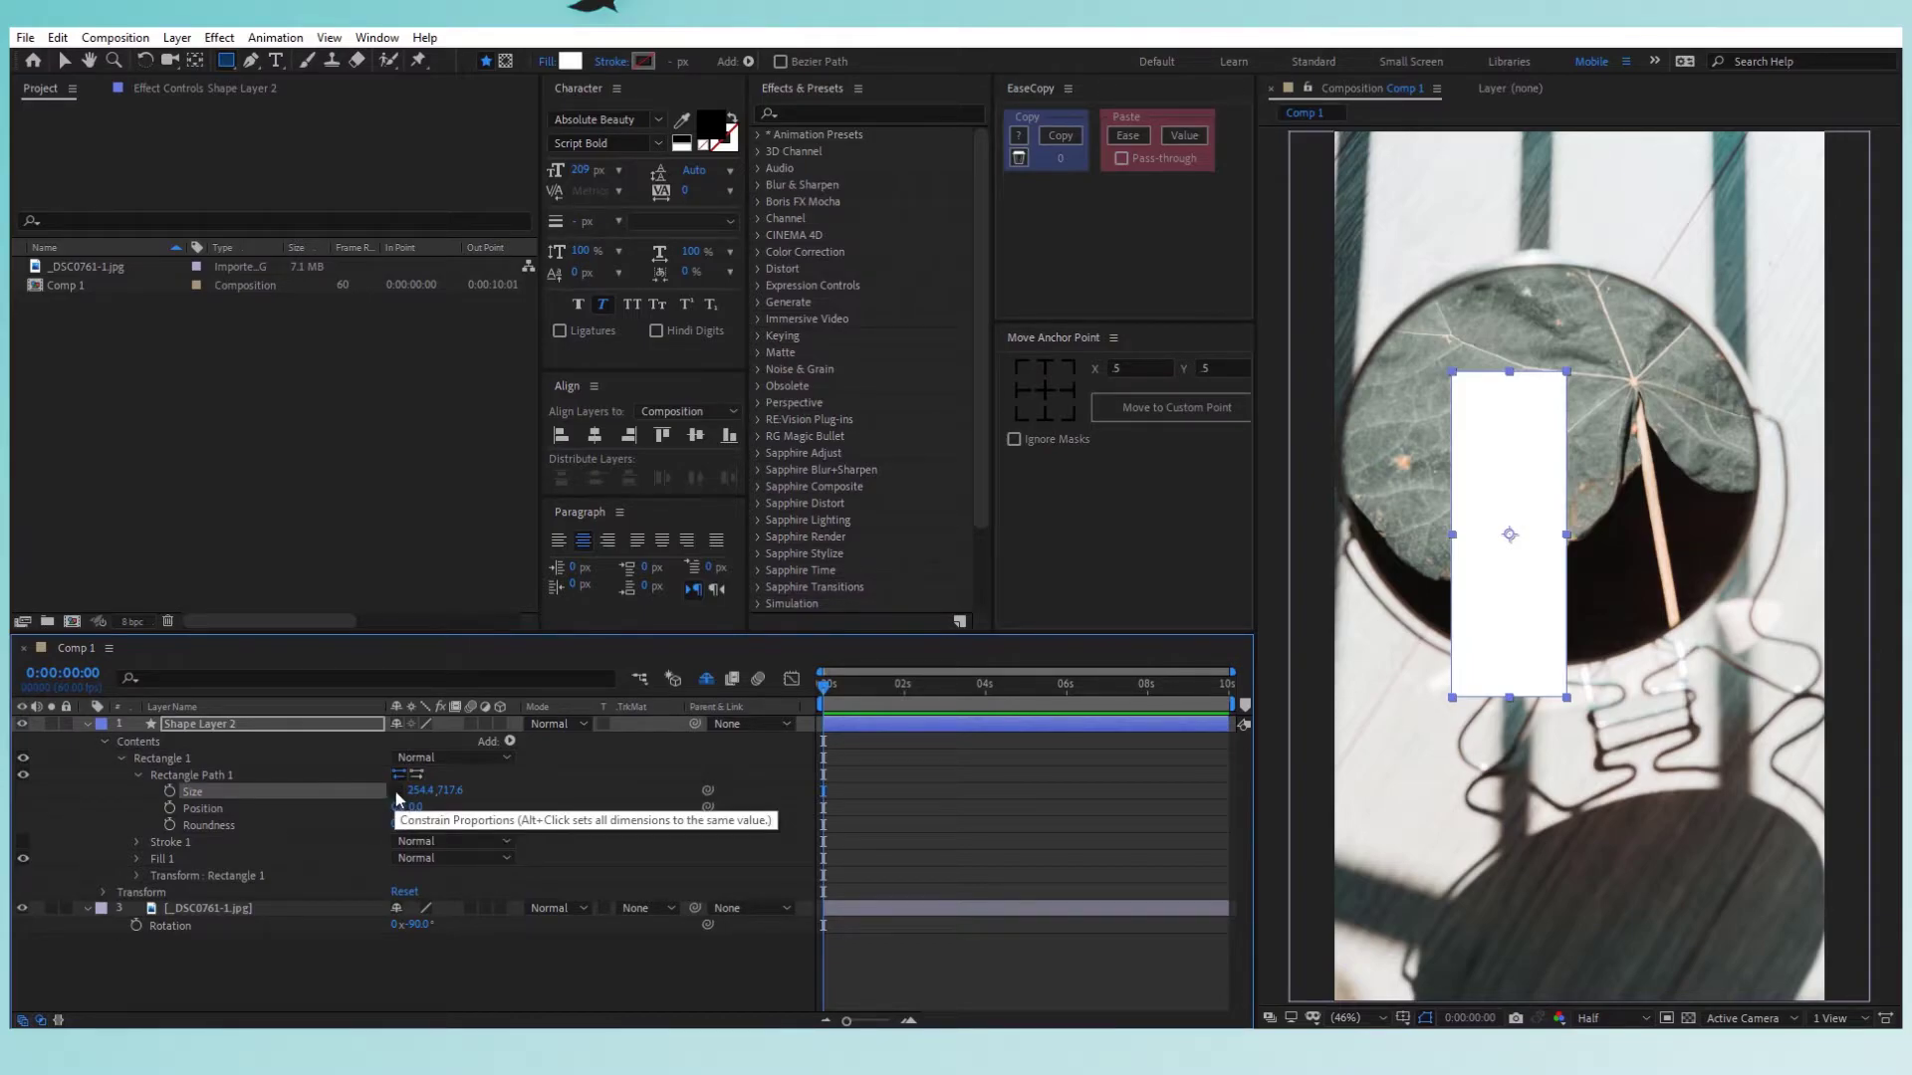
left_click(396, 791)
left_click_drag(416, 794, 445, 794)
left_click(431, 790)
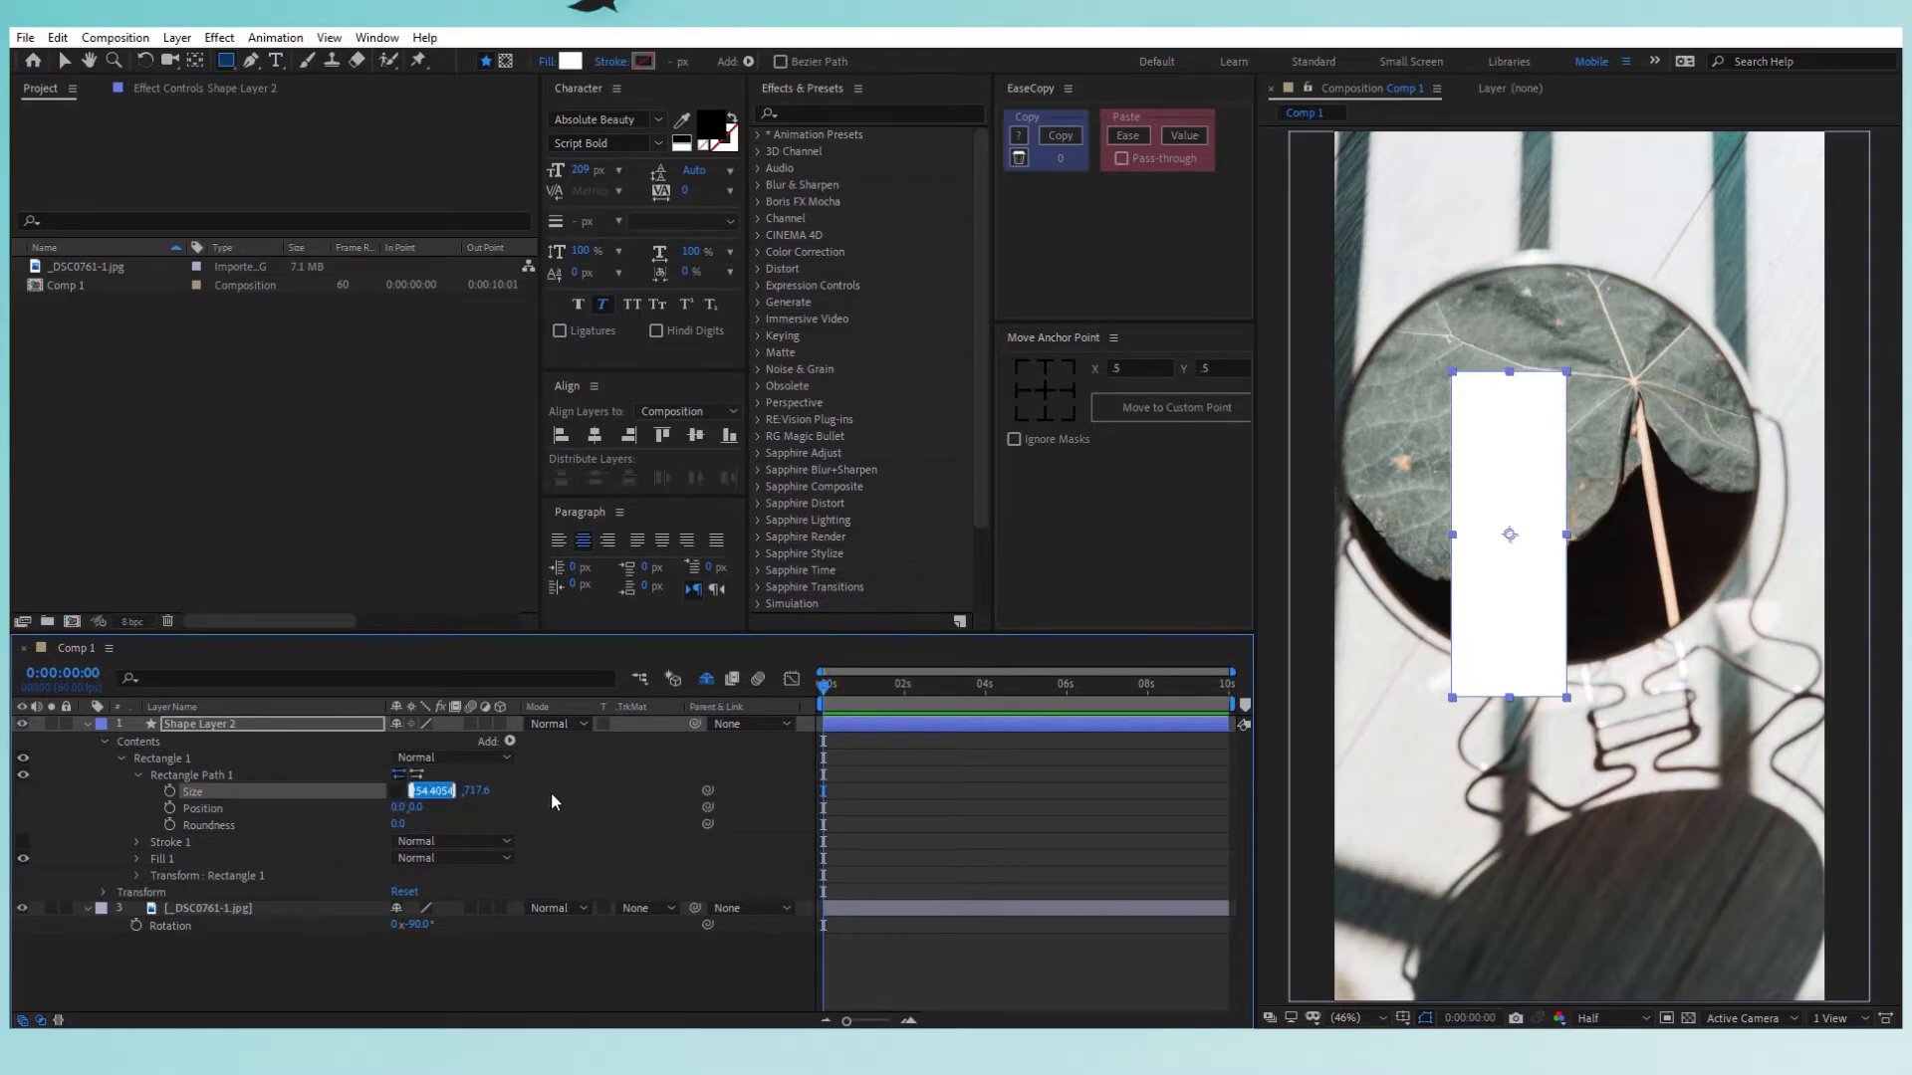
type("216")
key("Return")
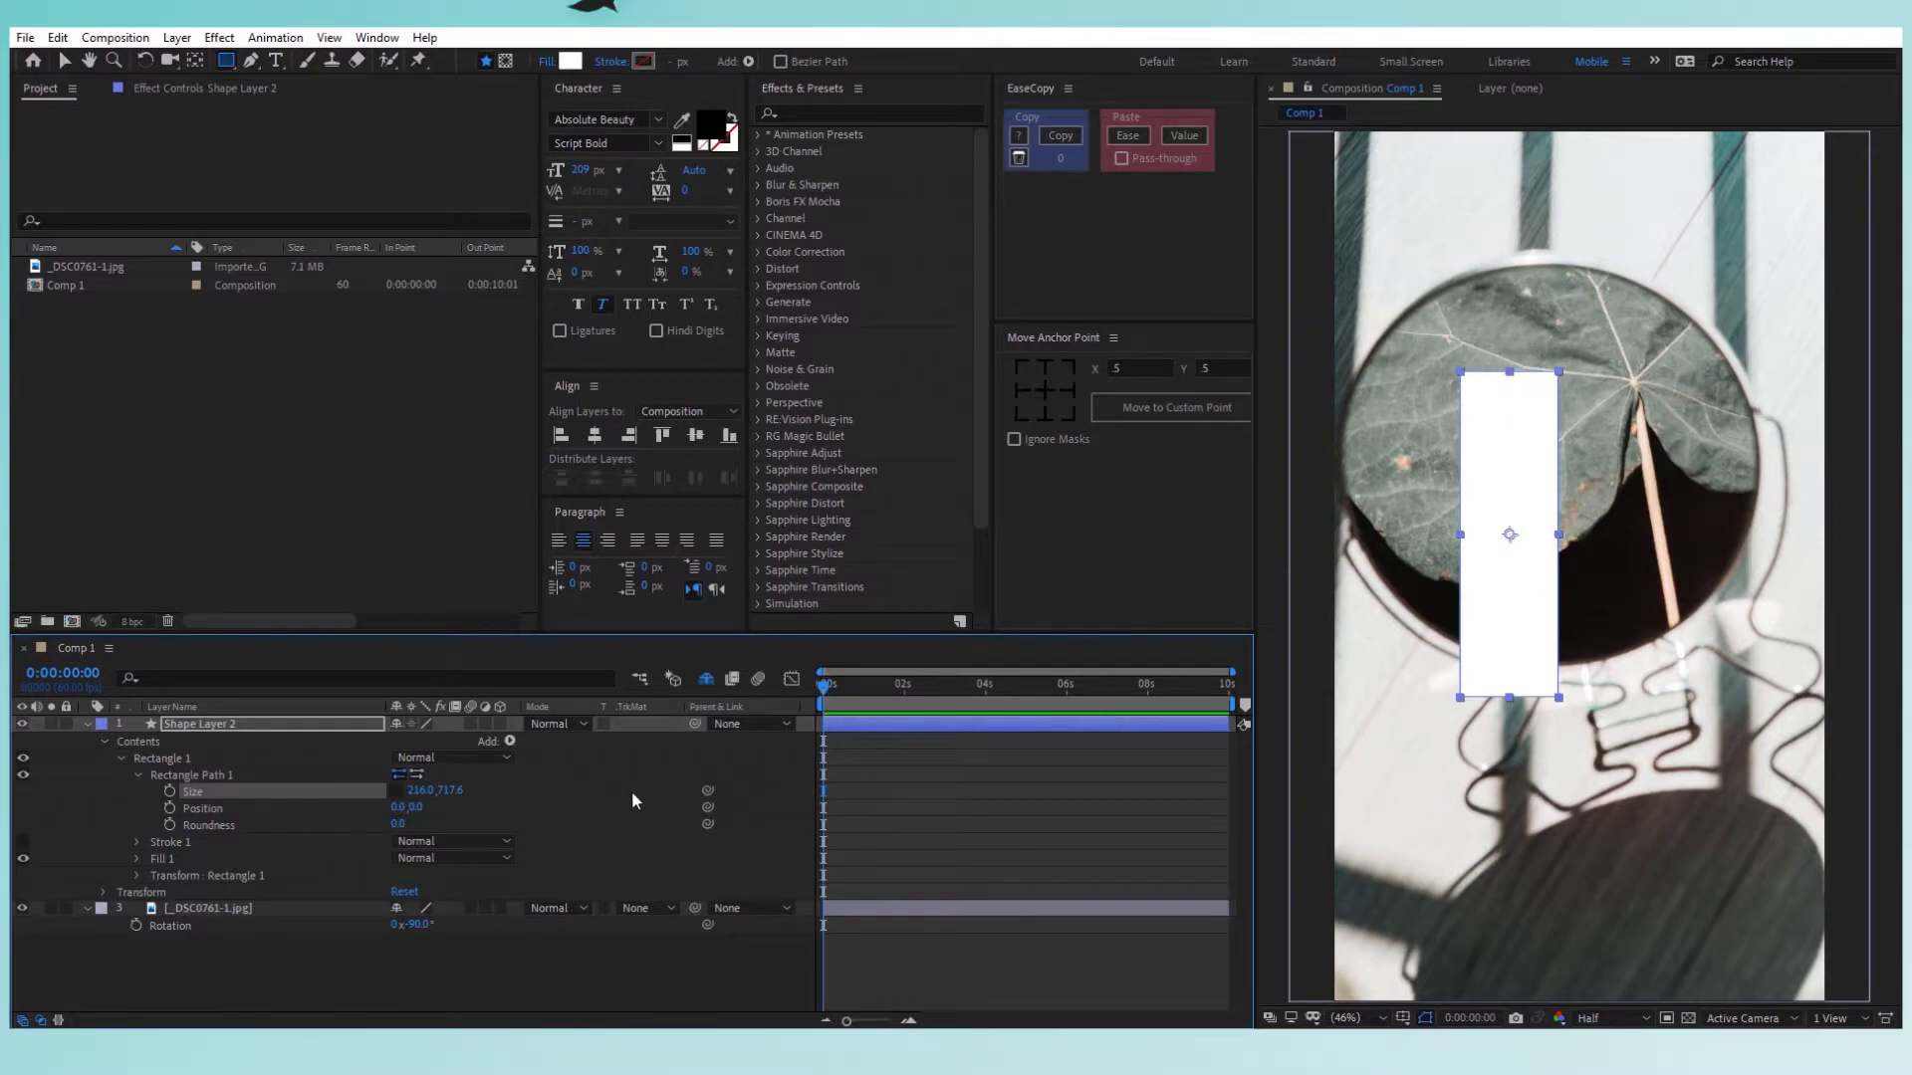
Set the rectangle path's height to 960 px and align the shape layer to the composition's upper-left corner.
left_click(453, 790)
type("960")
key("Return")
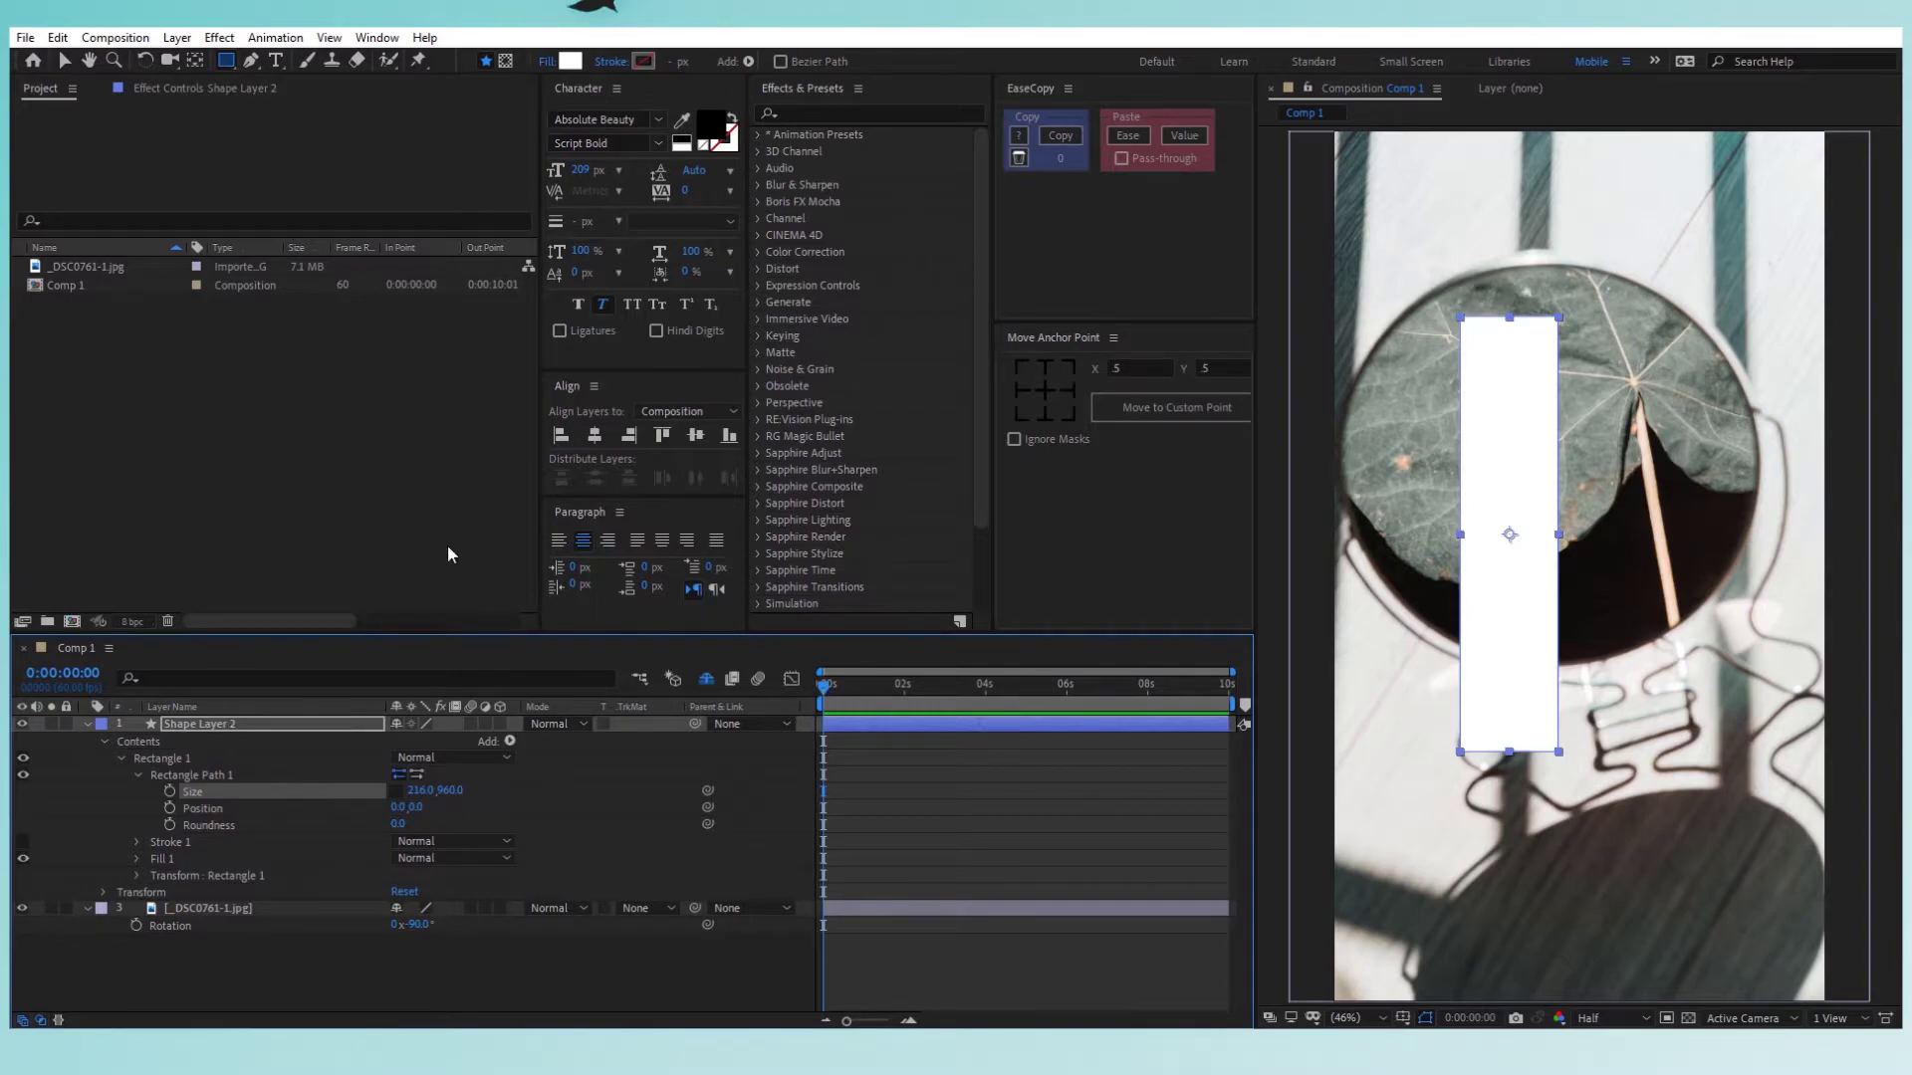
left_click(561, 438)
left_click(662, 436)
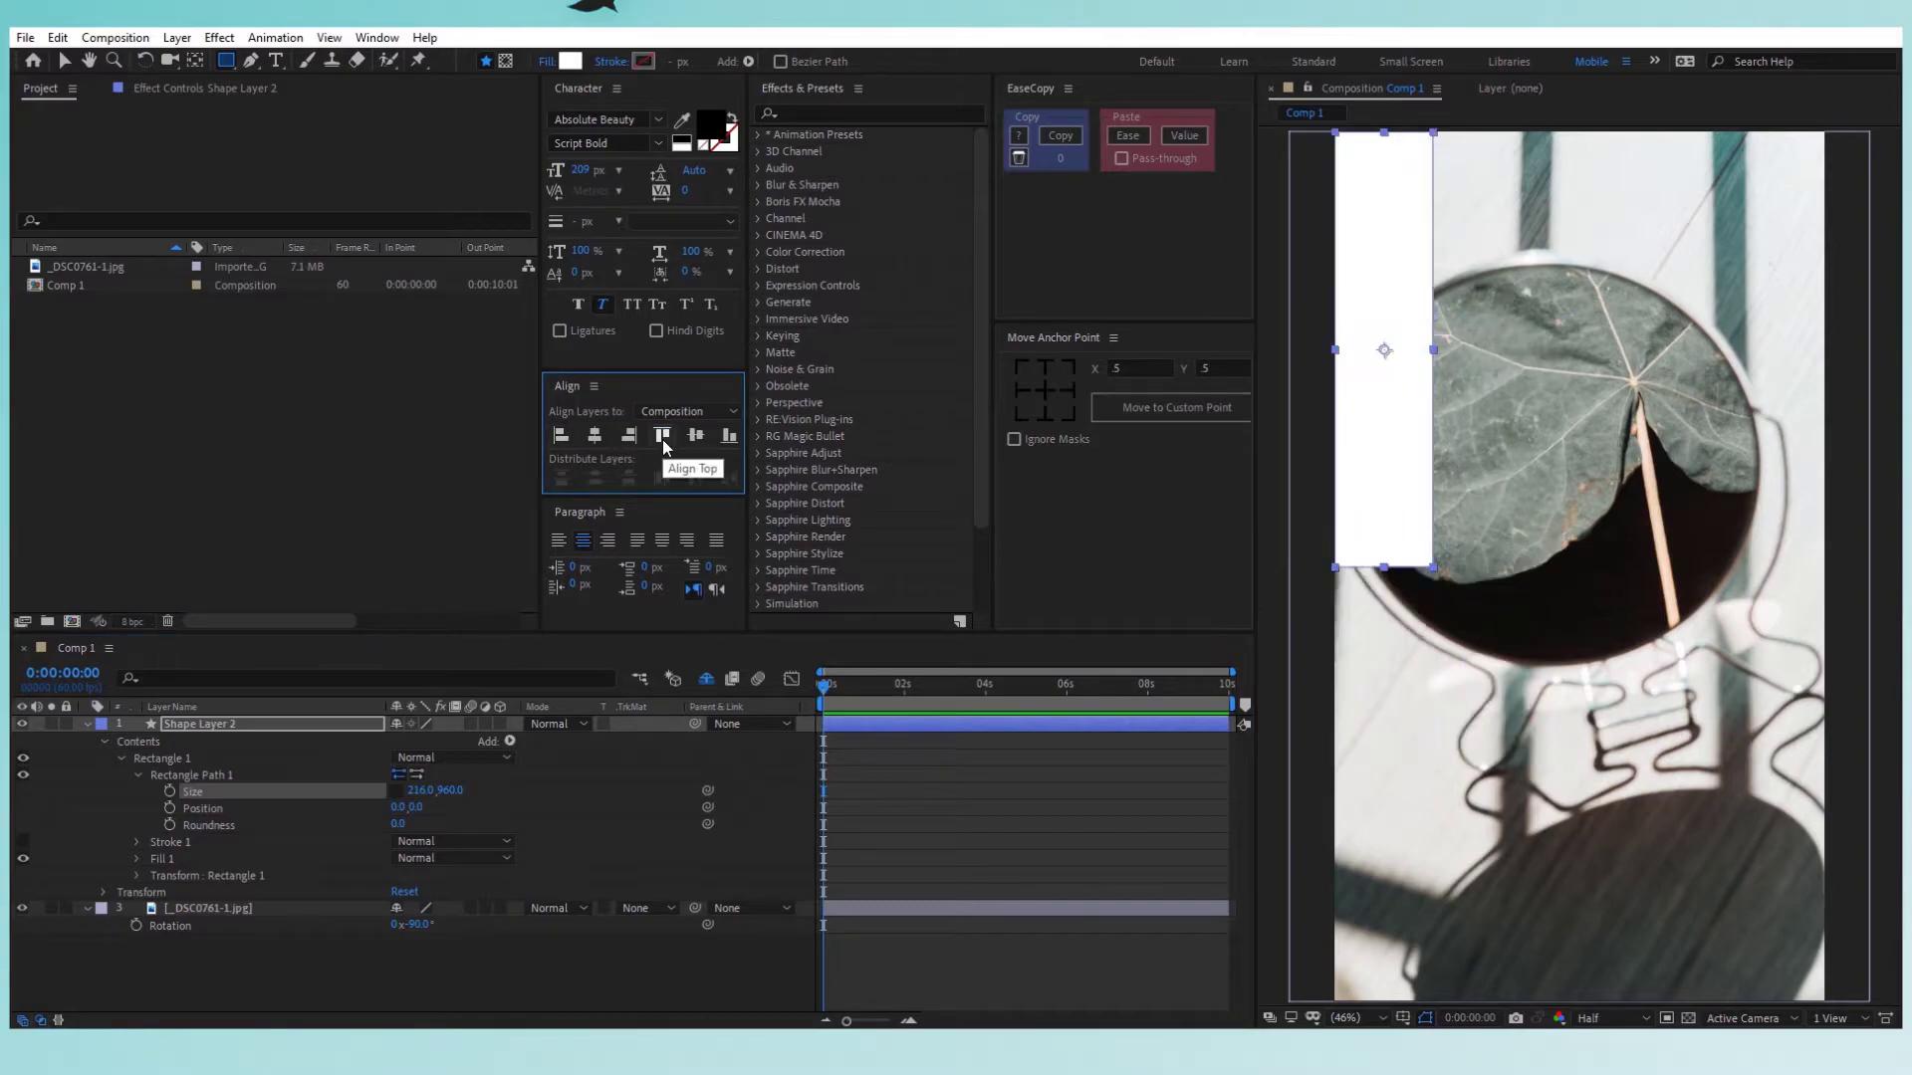
Duplicate the Rectangle 1 group inside Shape Layer 2 four times, making five rectangles in total.
left_click(137, 775)
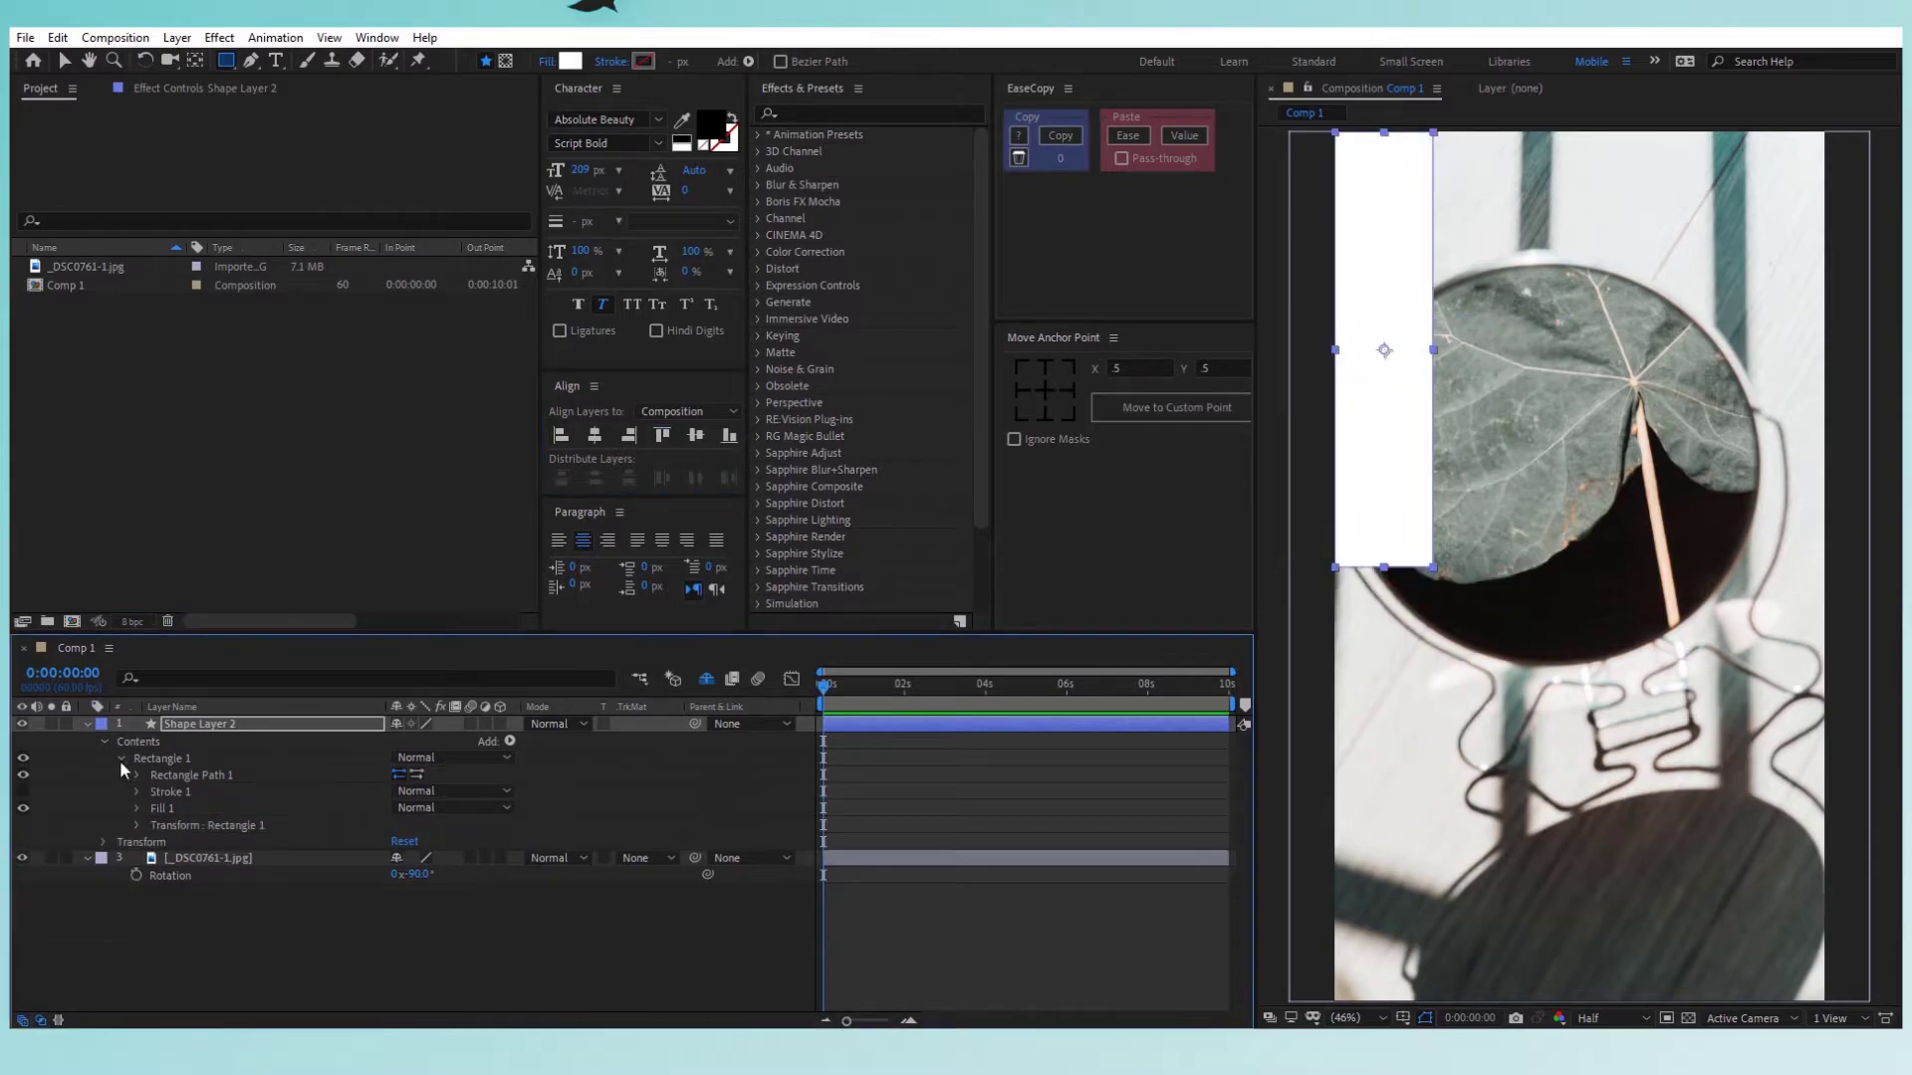
left_click(120, 758)
left_click(191, 764)
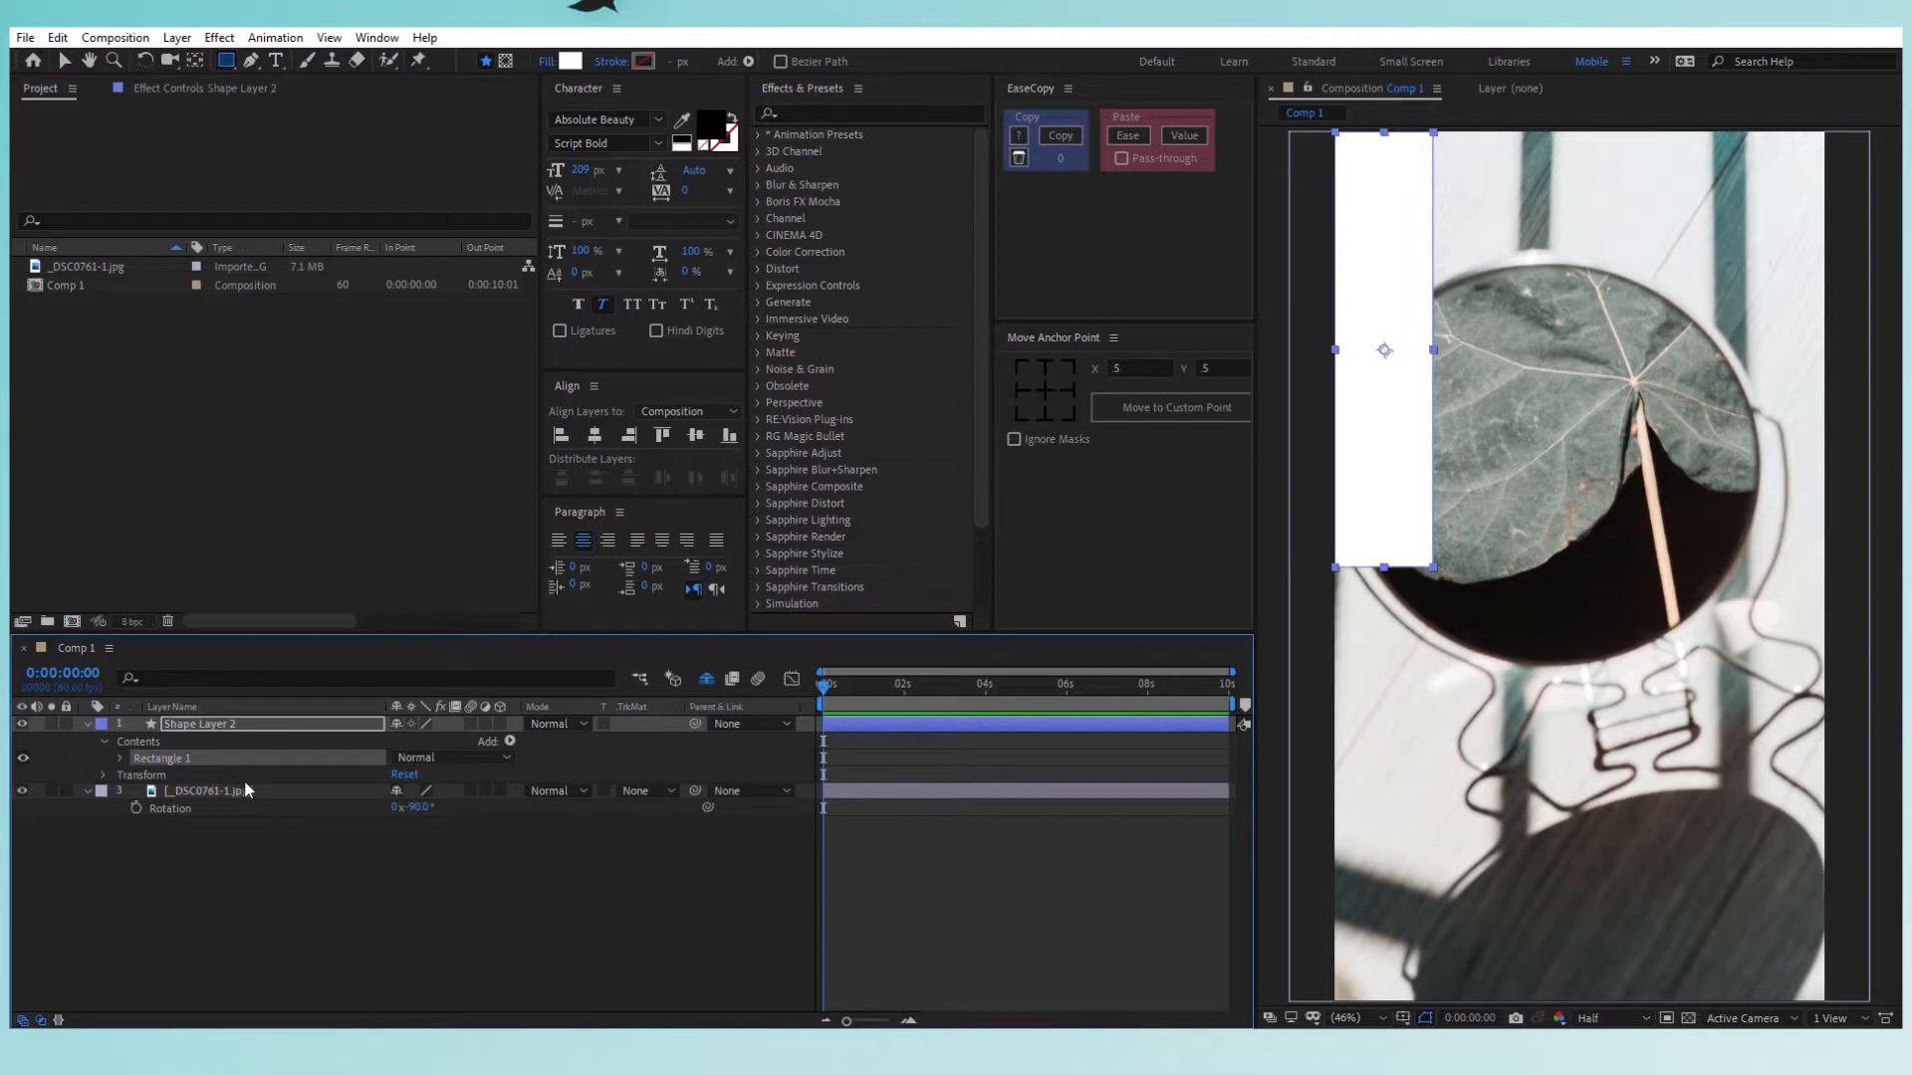
key("ctrl+d")
key("ctrl+d")
key("ctrl+d")
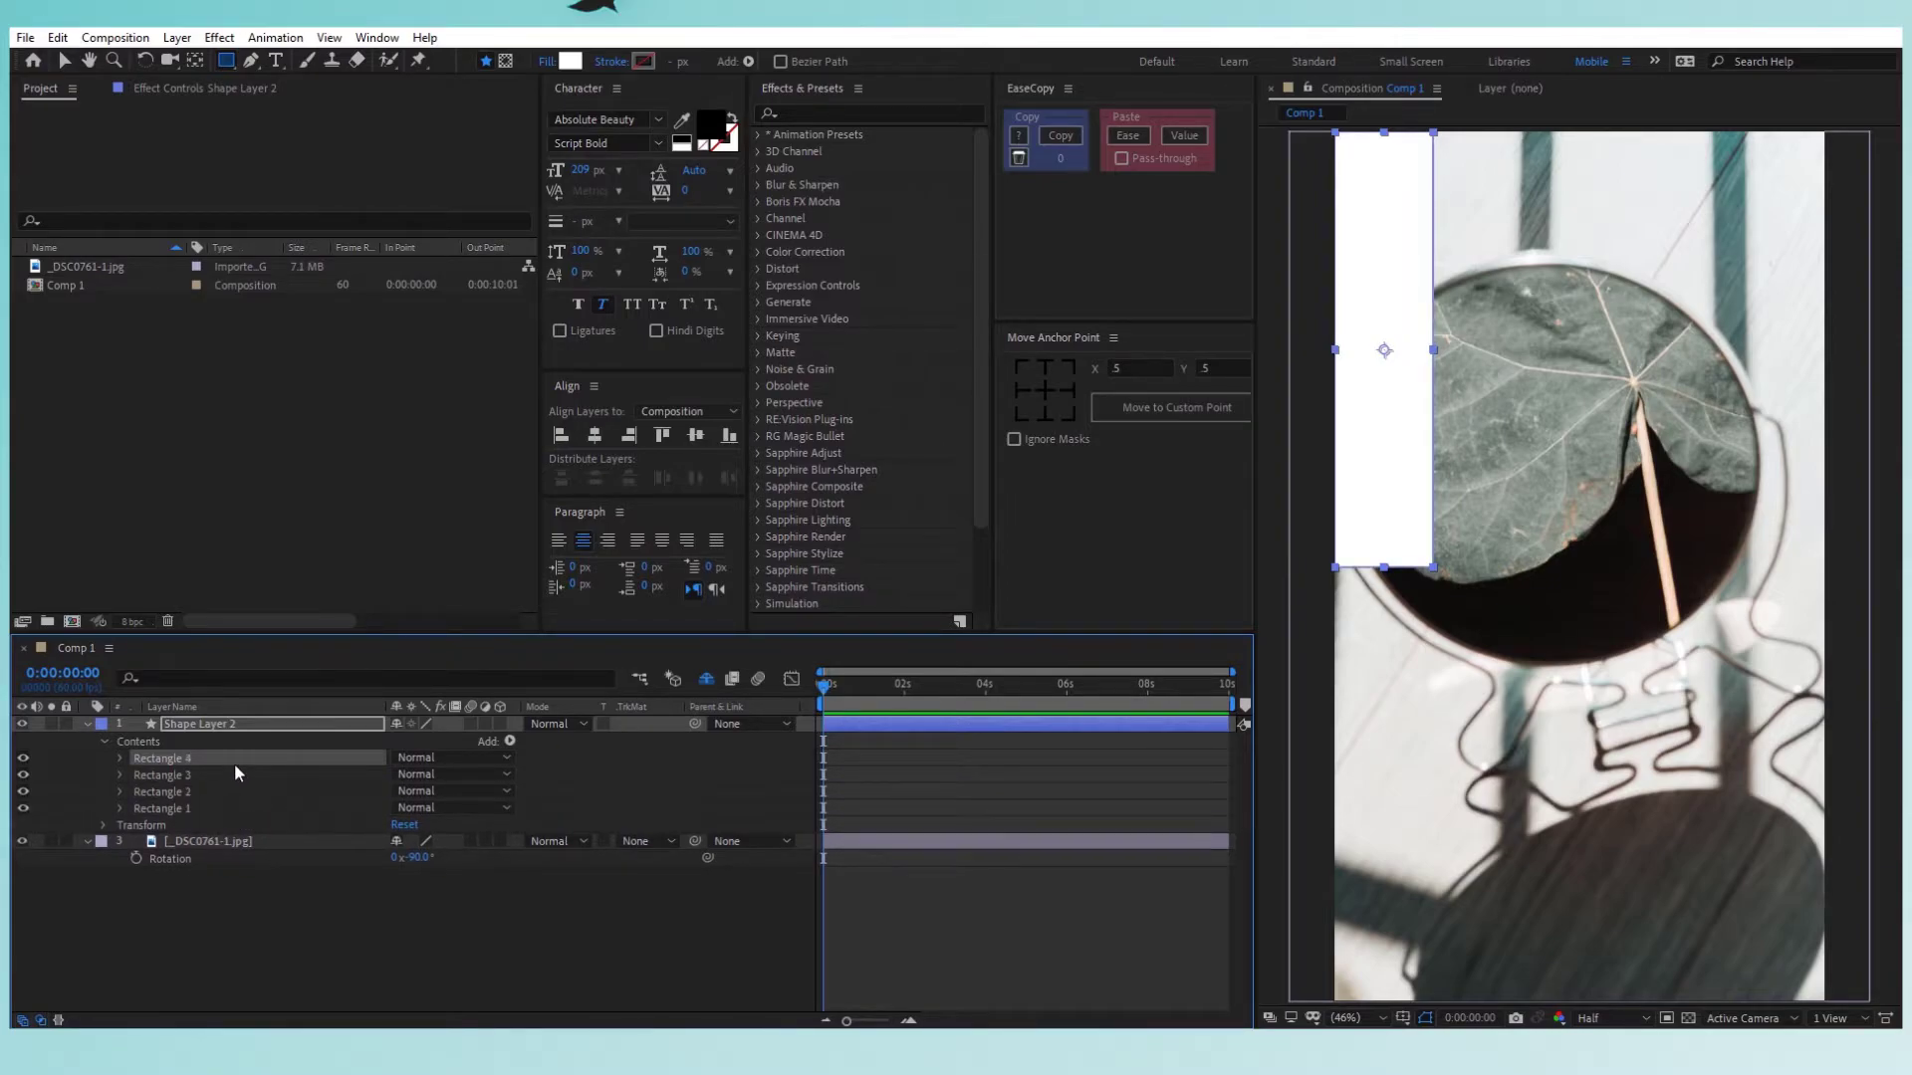
key("ctrl+d")
Set the X position of Rectangle 2's path to 216 so it sits beside the first rectangle.
left_click(183, 810)
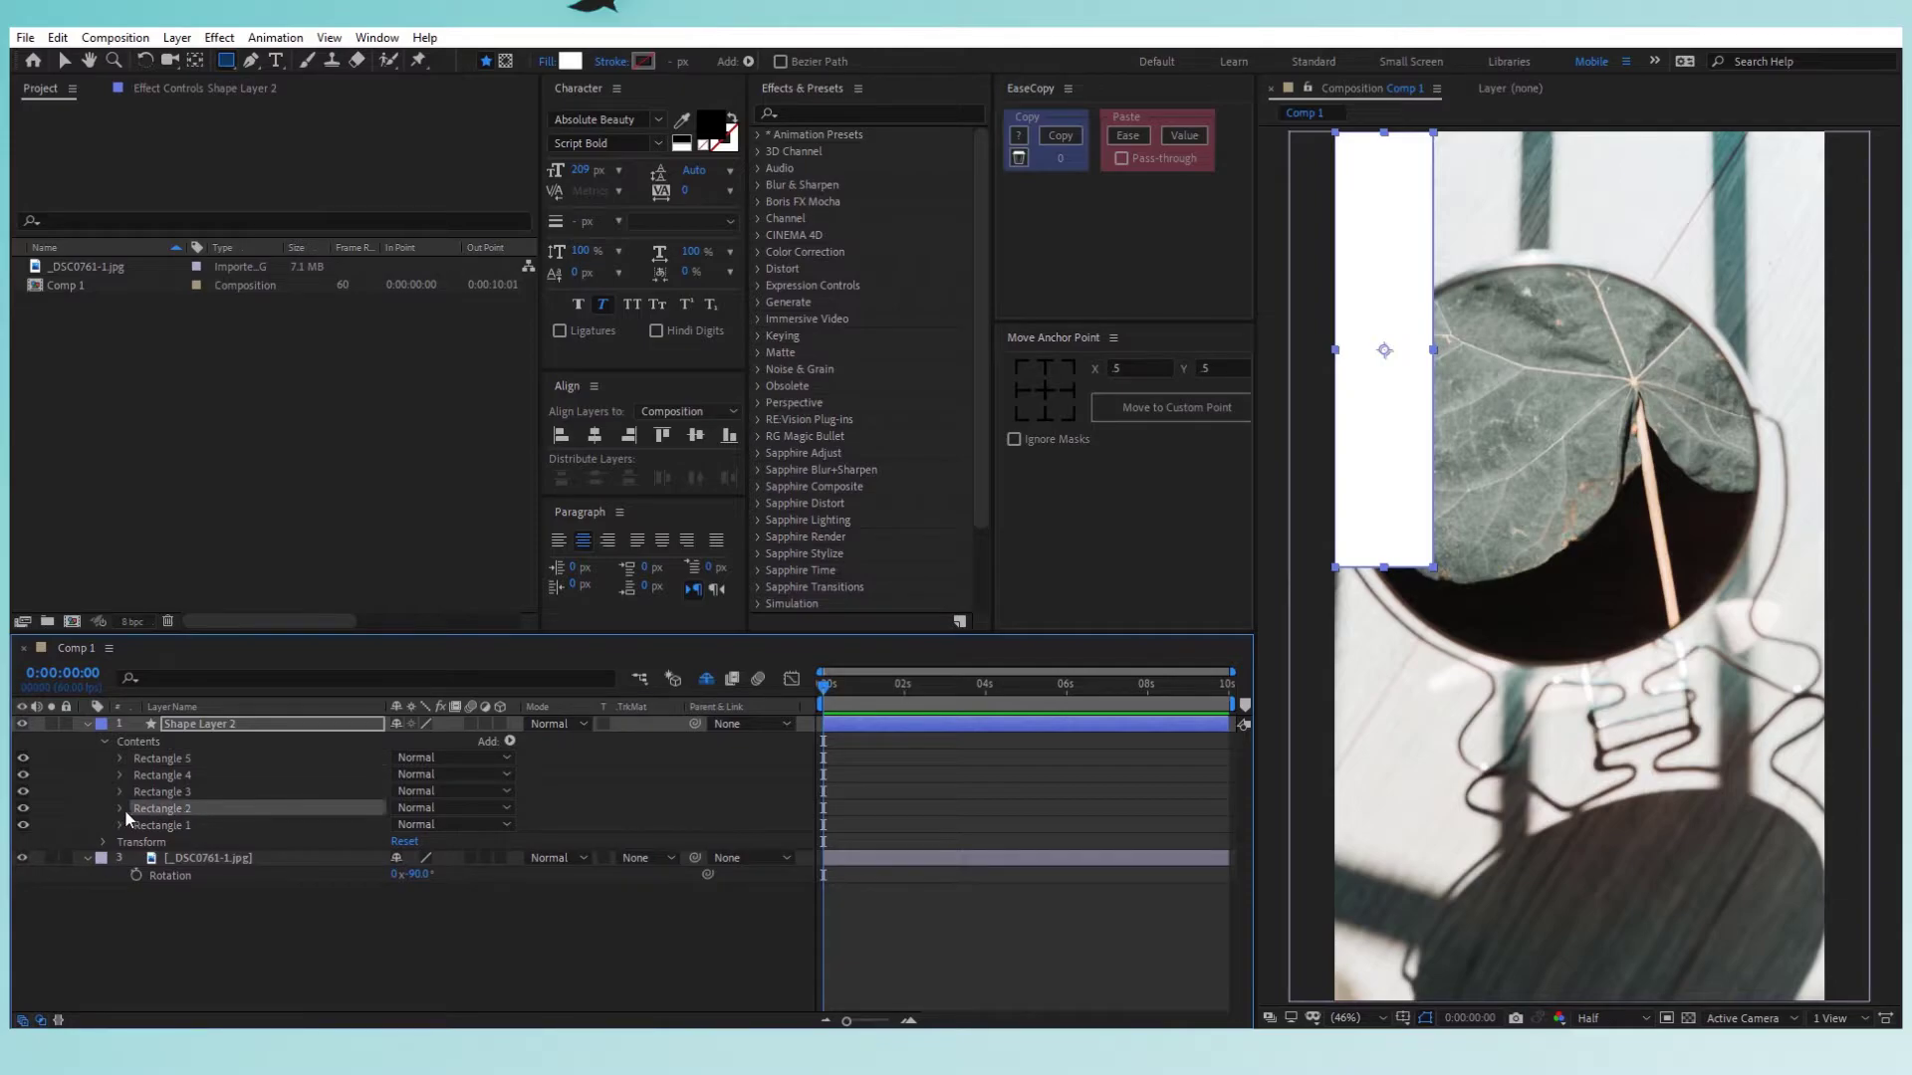
left_click(119, 807)
left_click(136, 823)
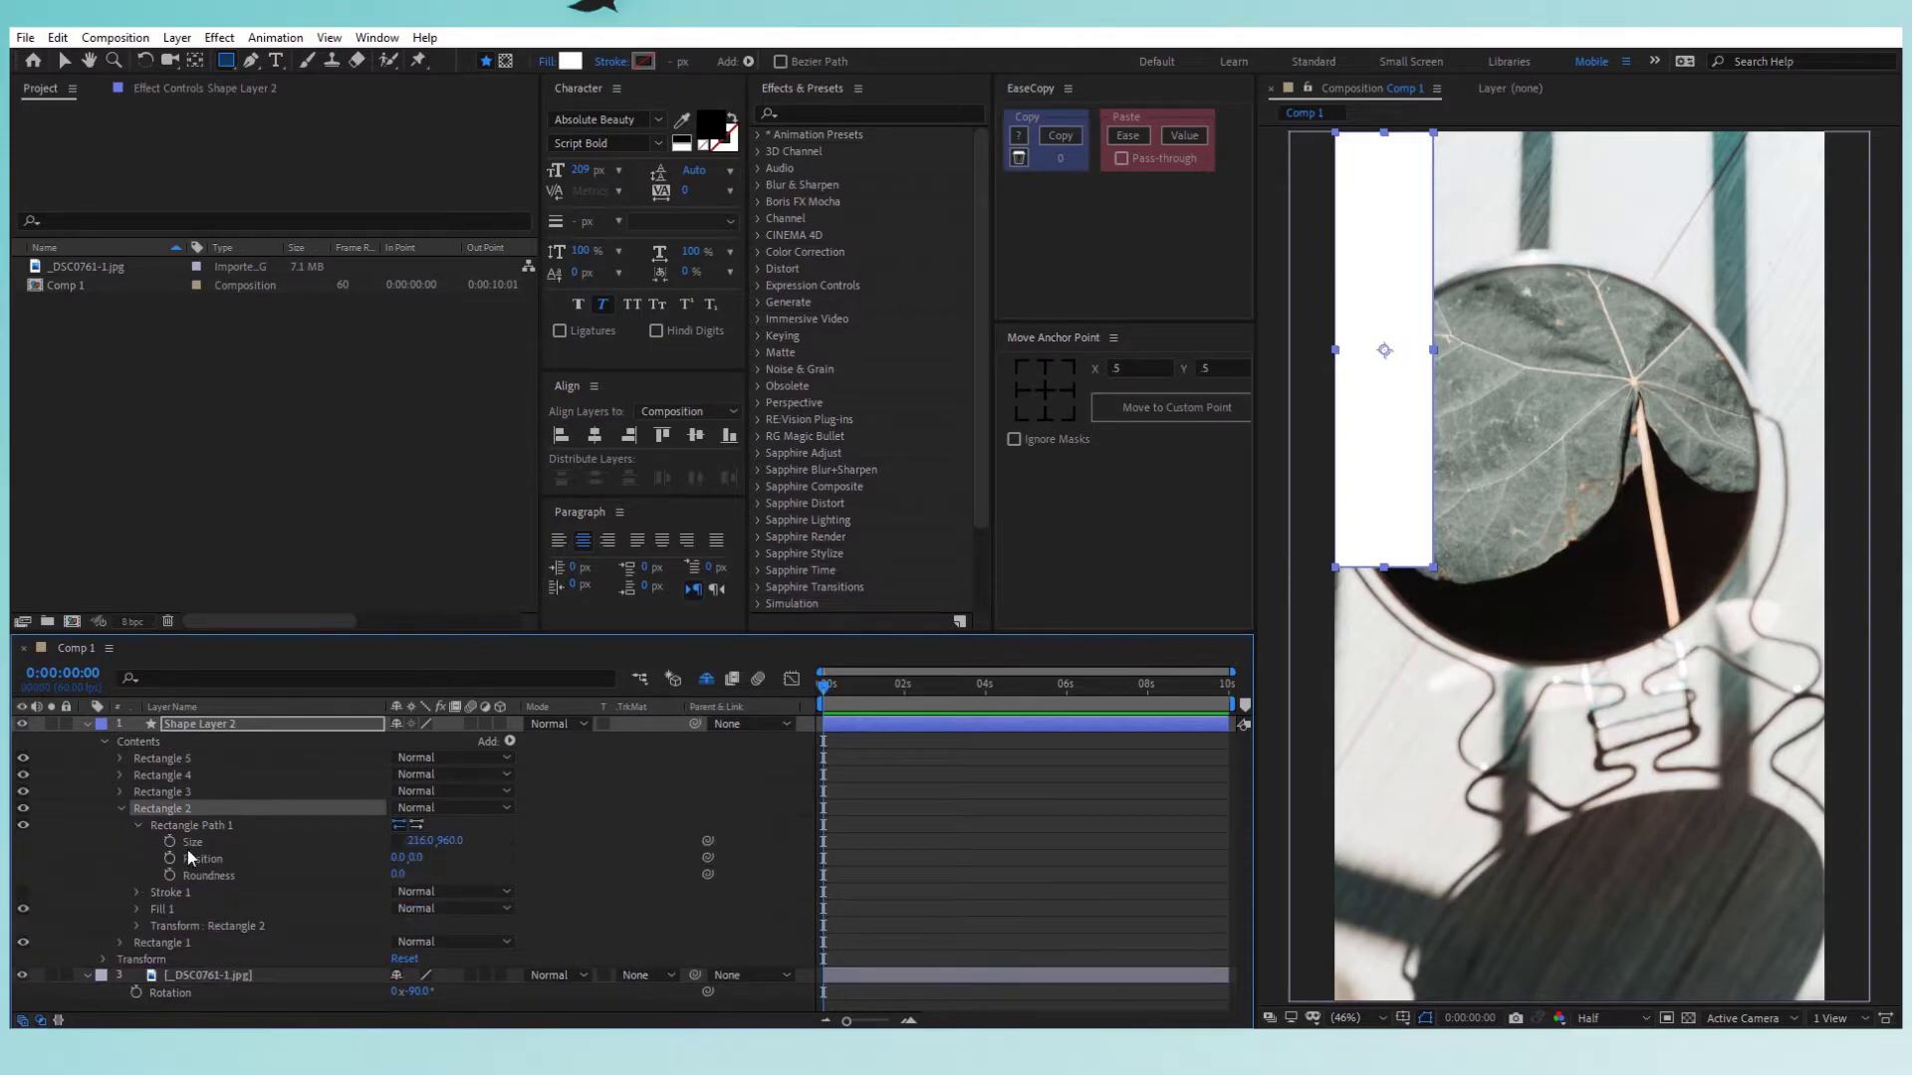
left_click(219, 857)
left_click(397, 858)
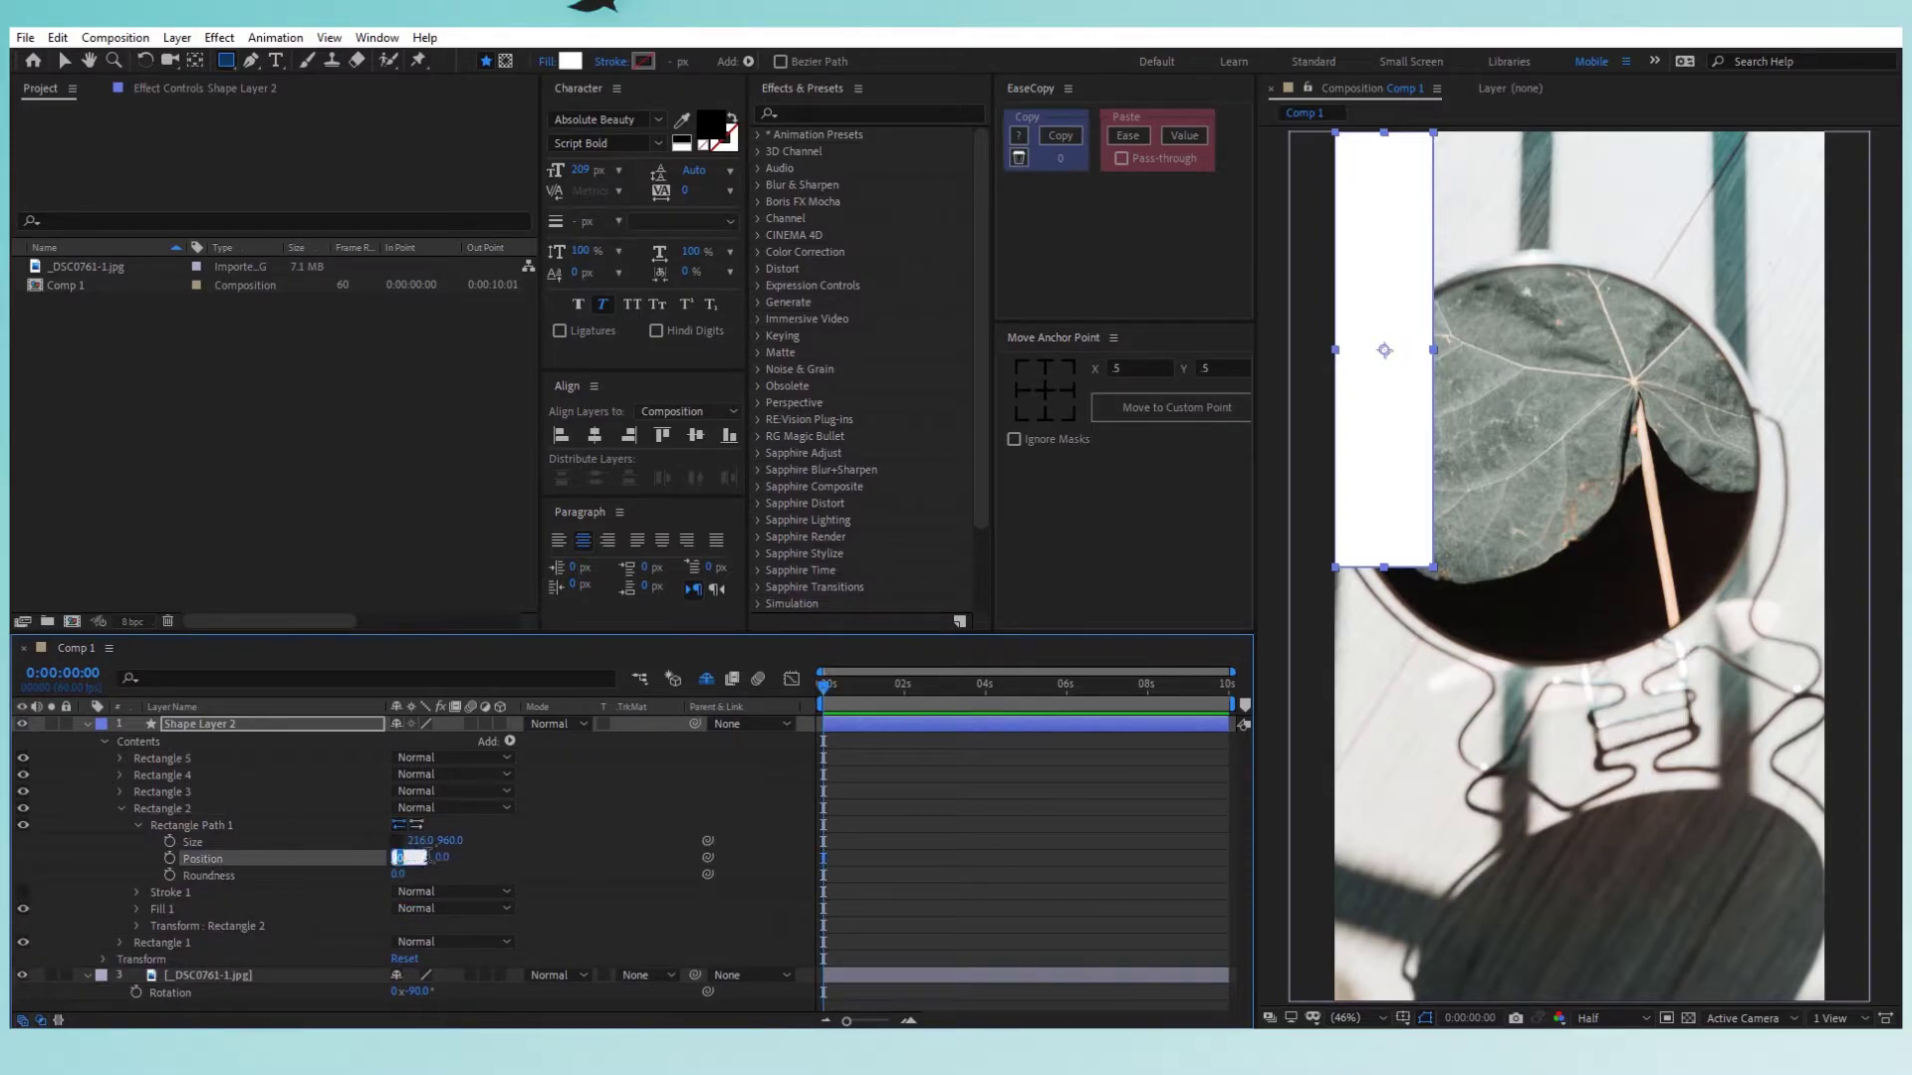
type("216")
key("Return")
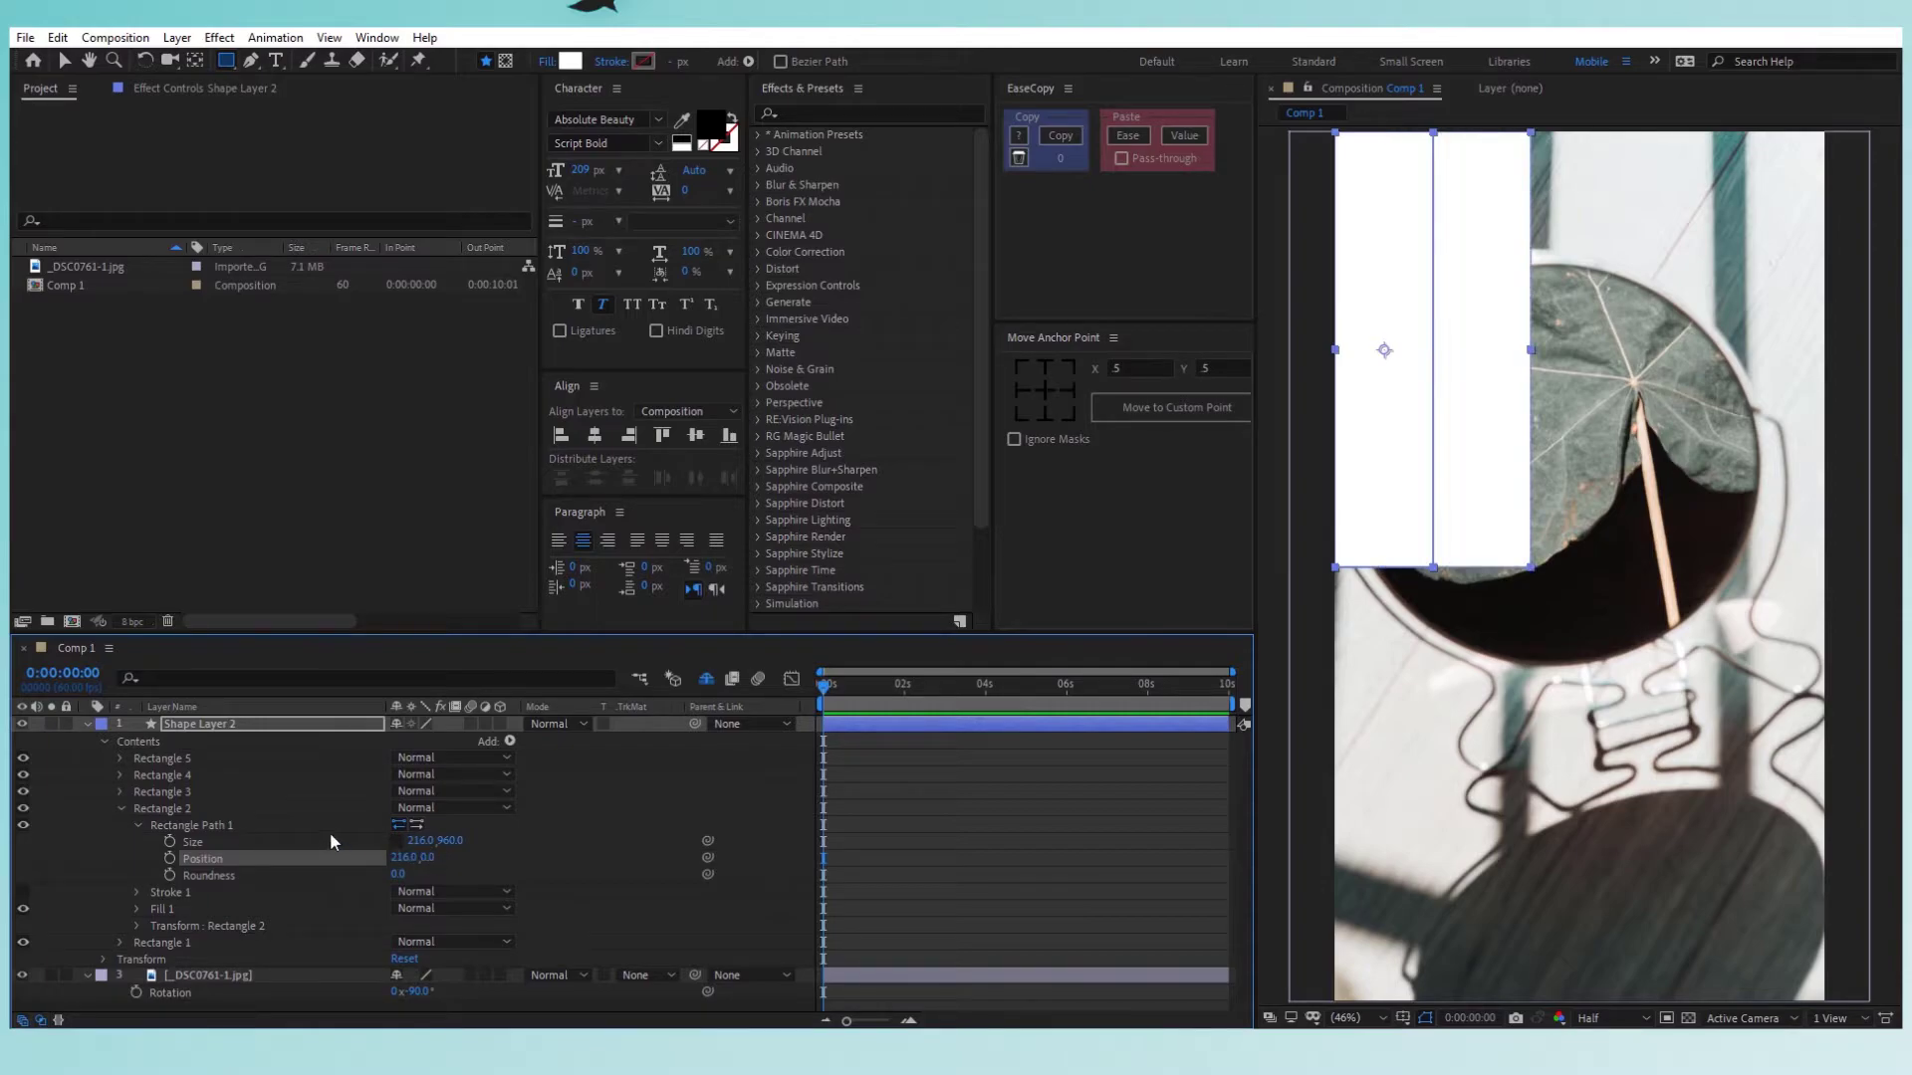
left_click(120, 809)
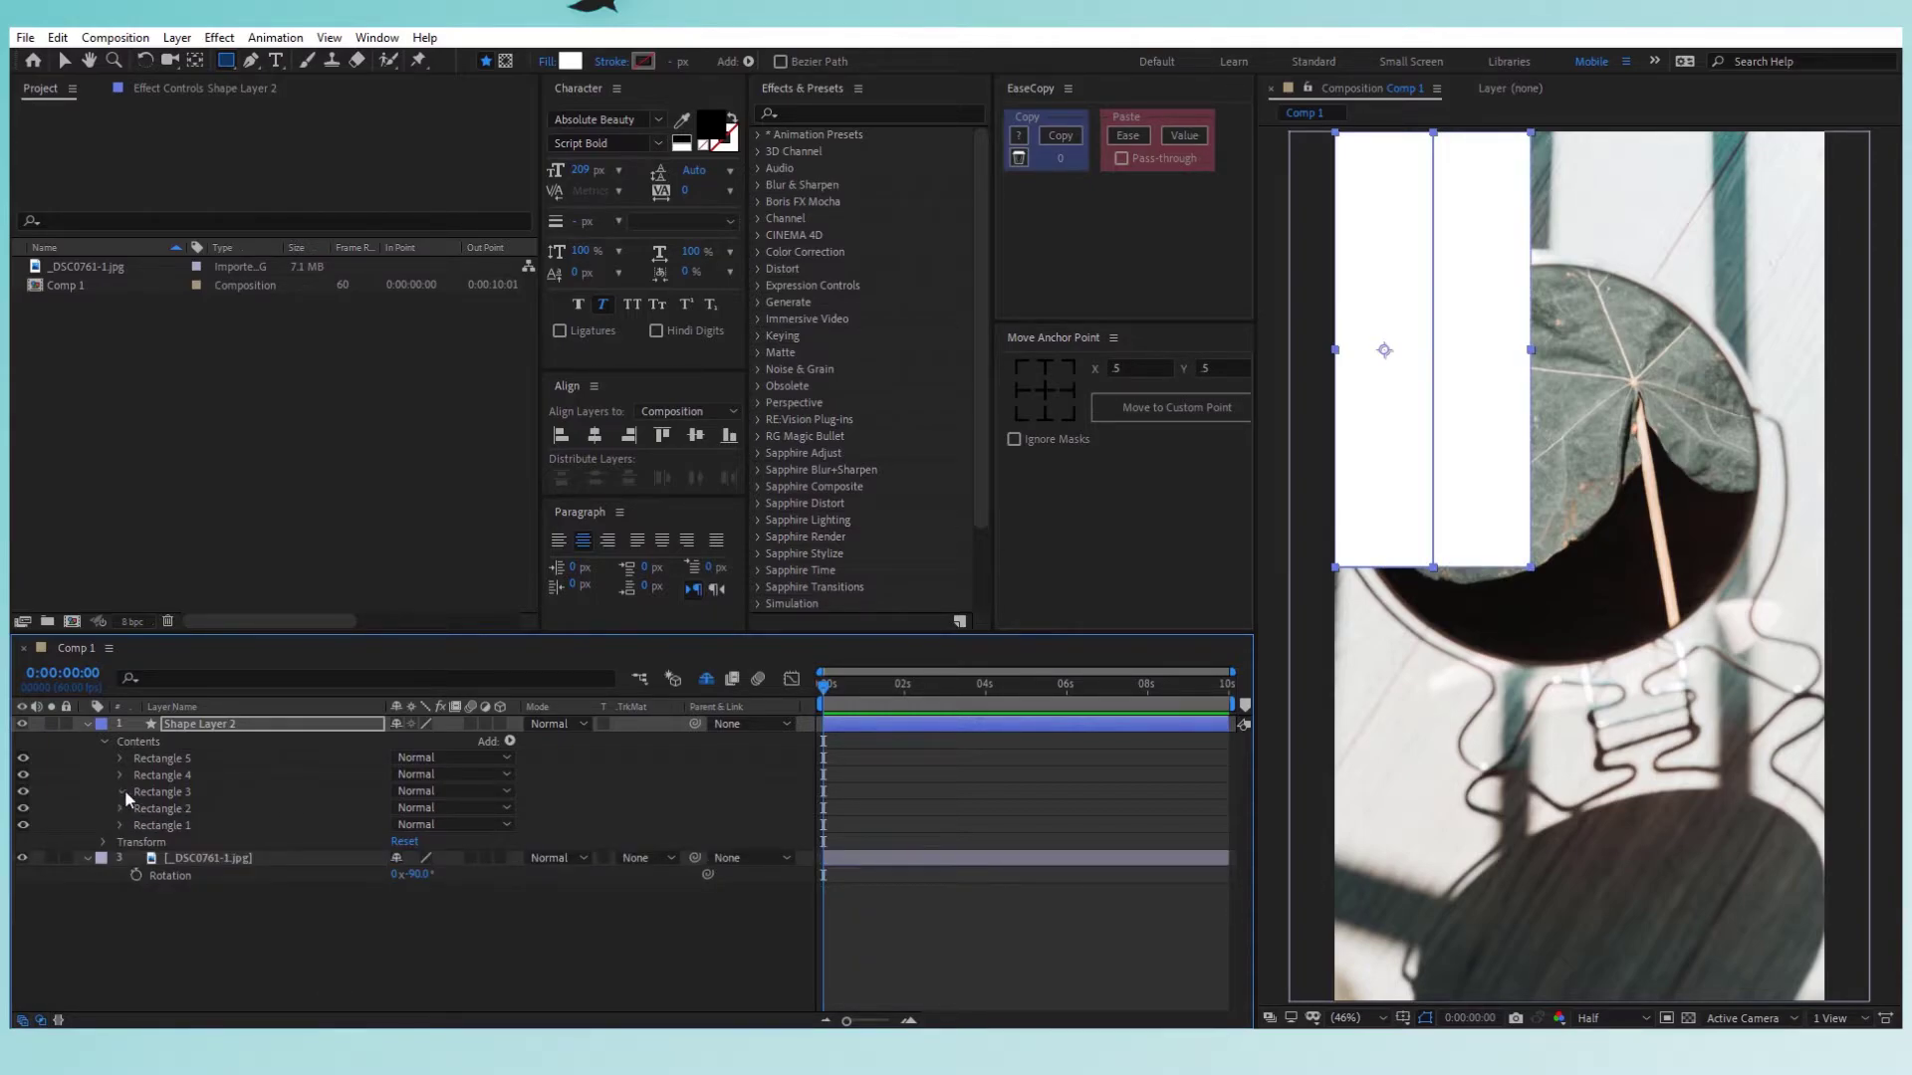
Set the X position of Rectangle 3's path to 432, twice the rectangle width.
left_click(121, 791)
left_click(136, 808)
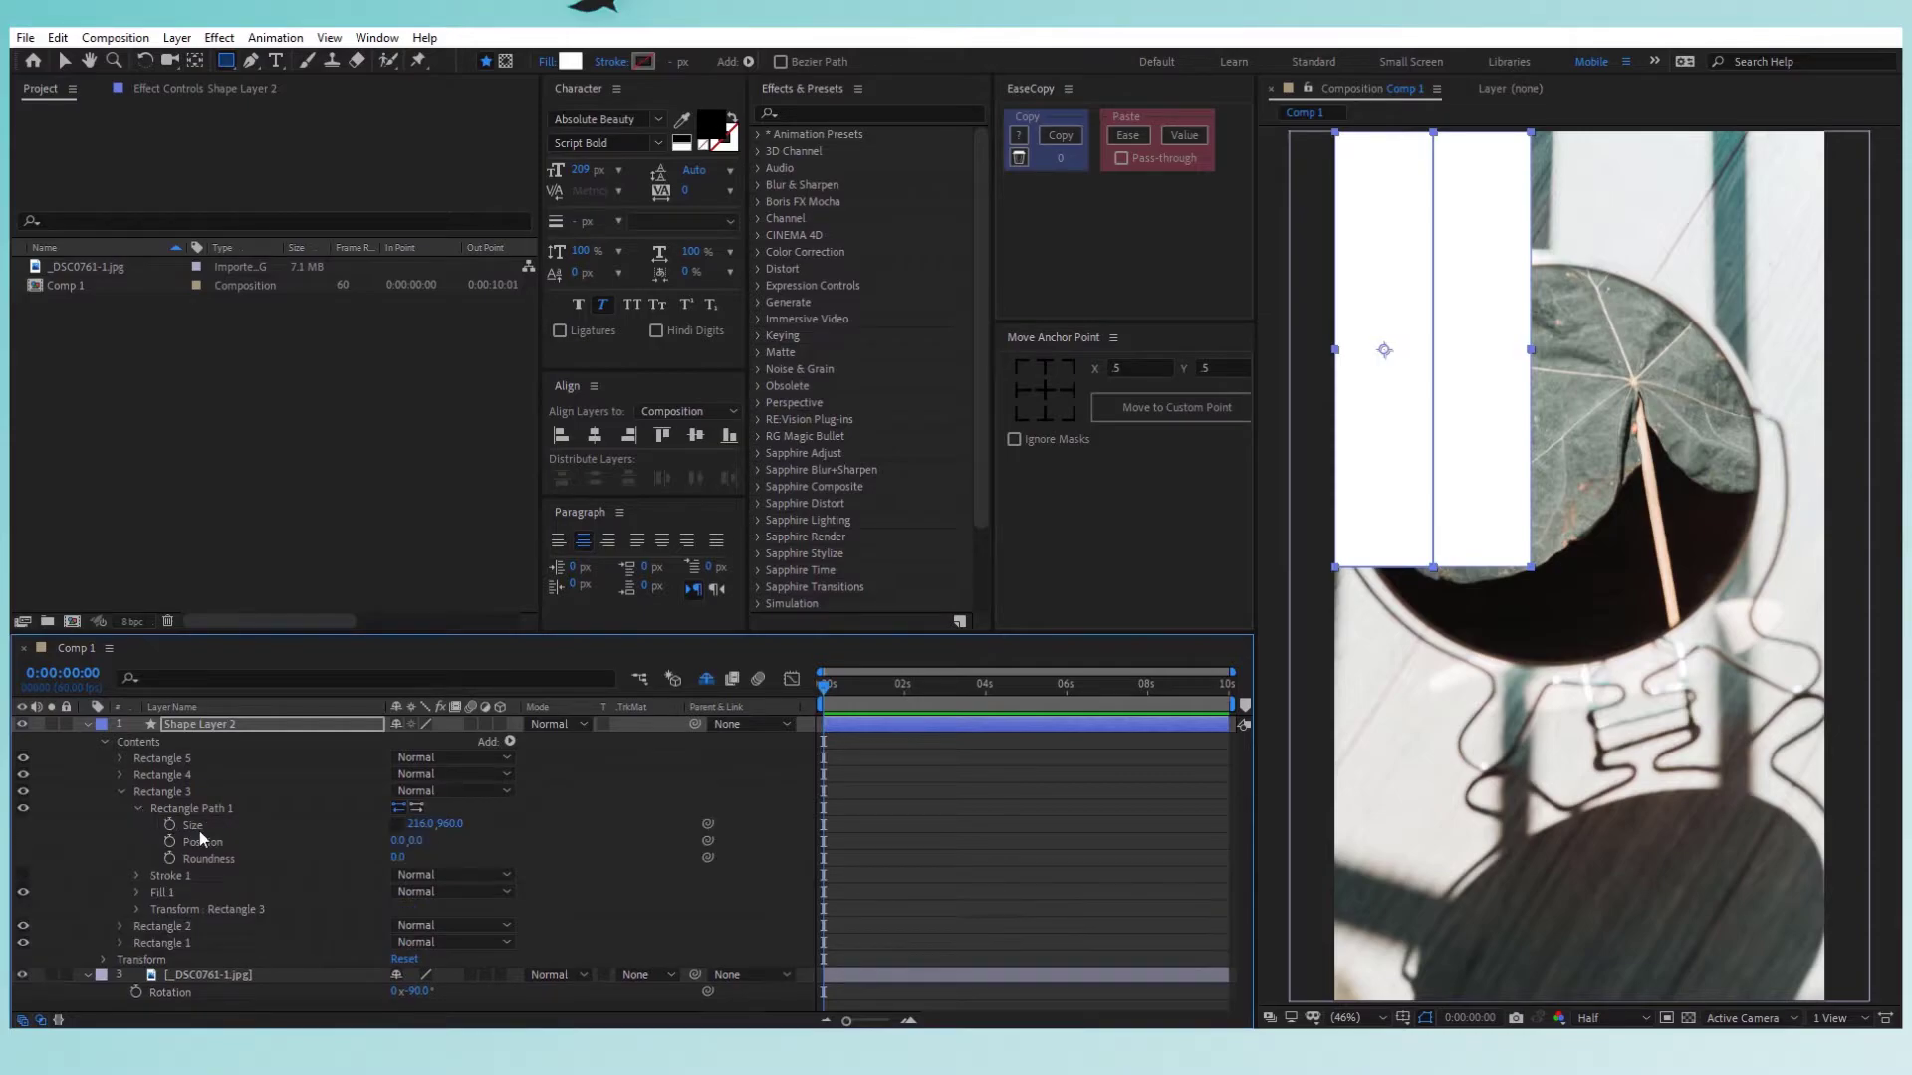
left_click(398, 841)
type("216")
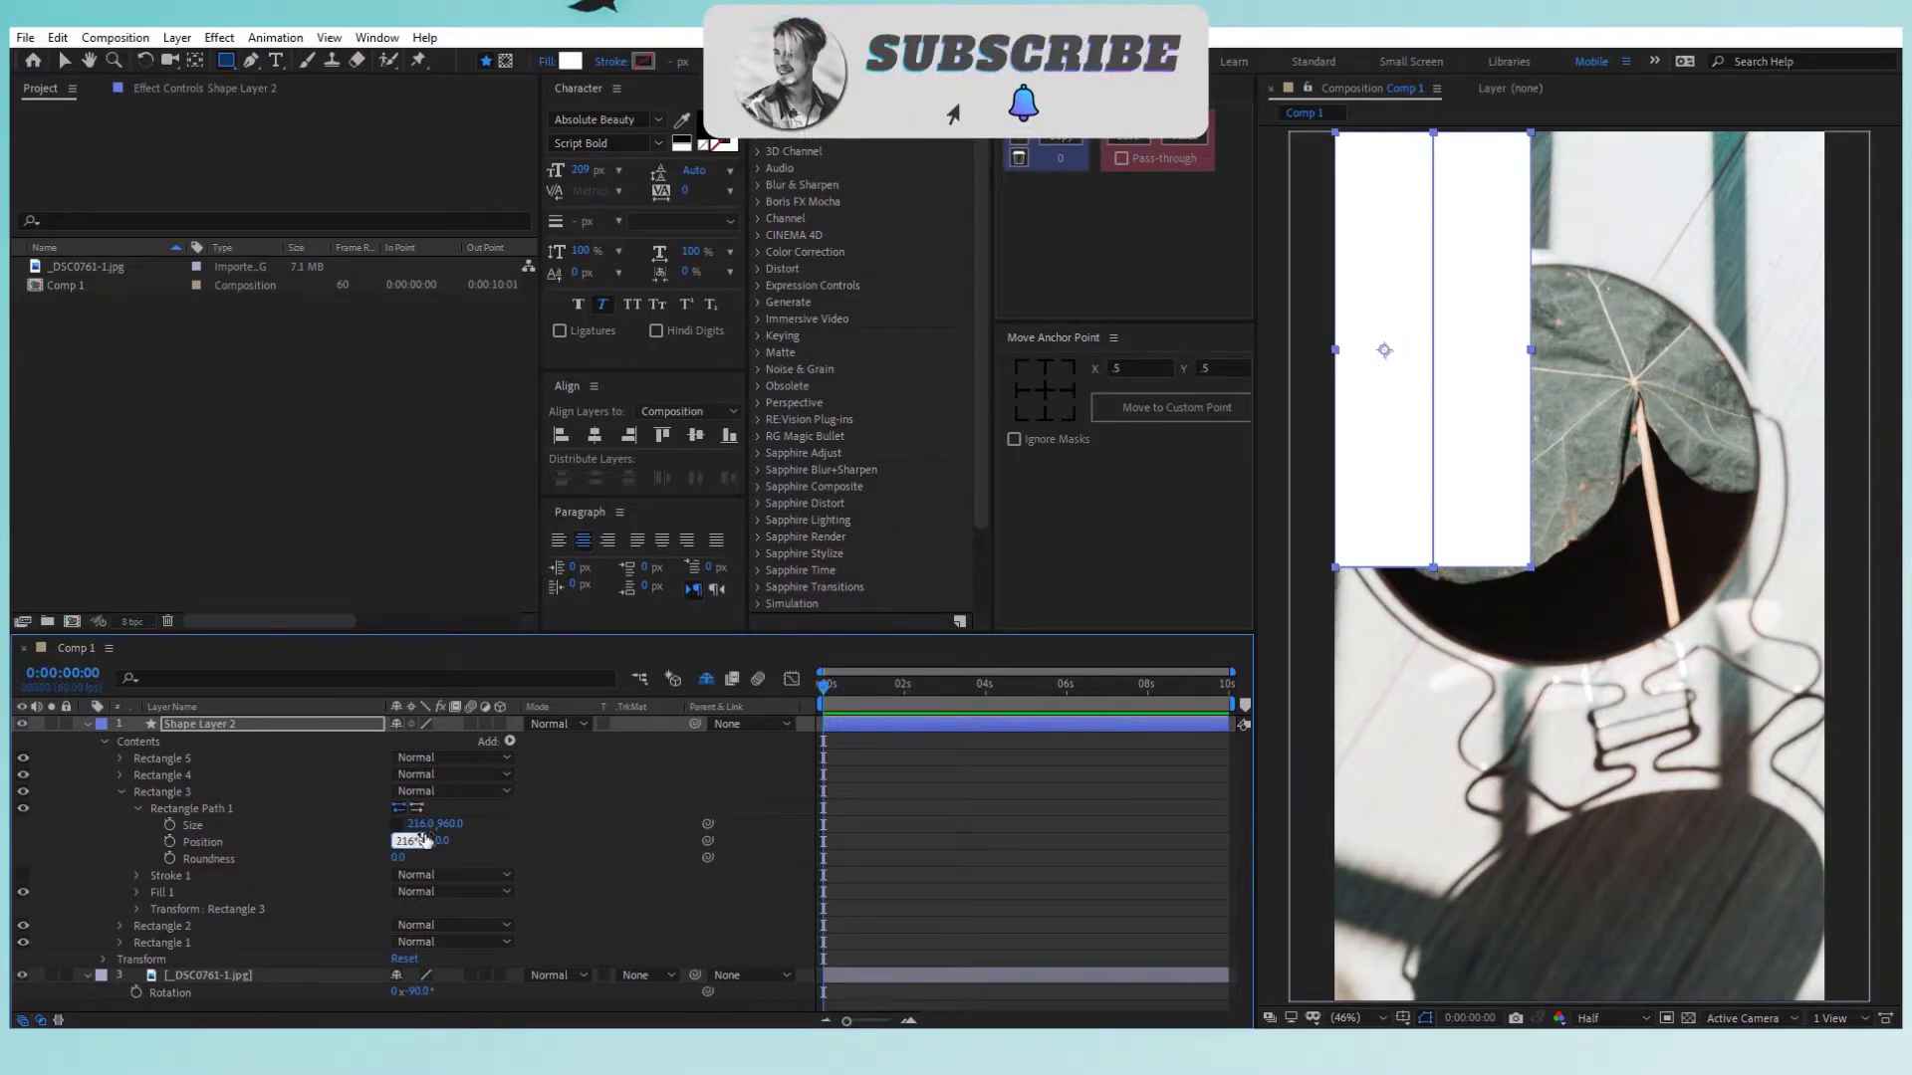
key("Return")
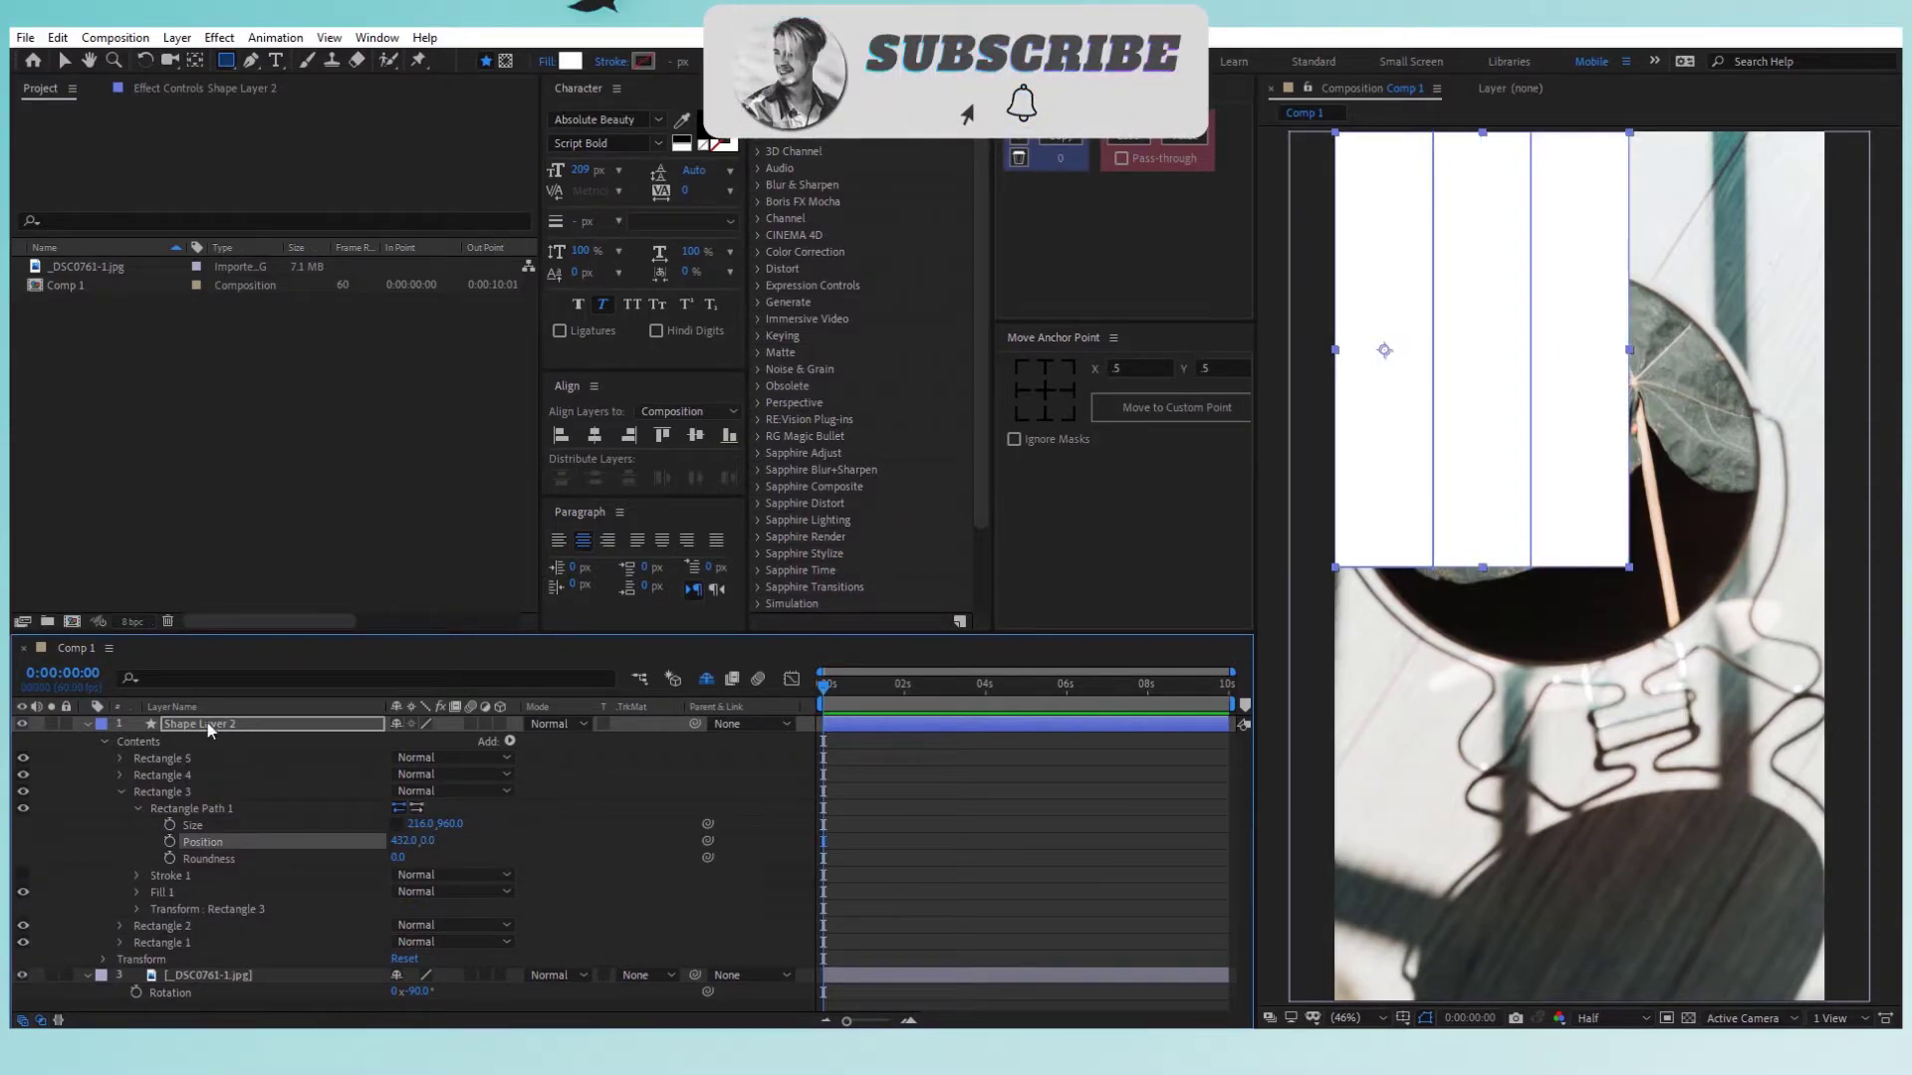
left_click(121, 791)
Set the X position of Rectangle 4's path to 216*3.
left_click(120, 775)
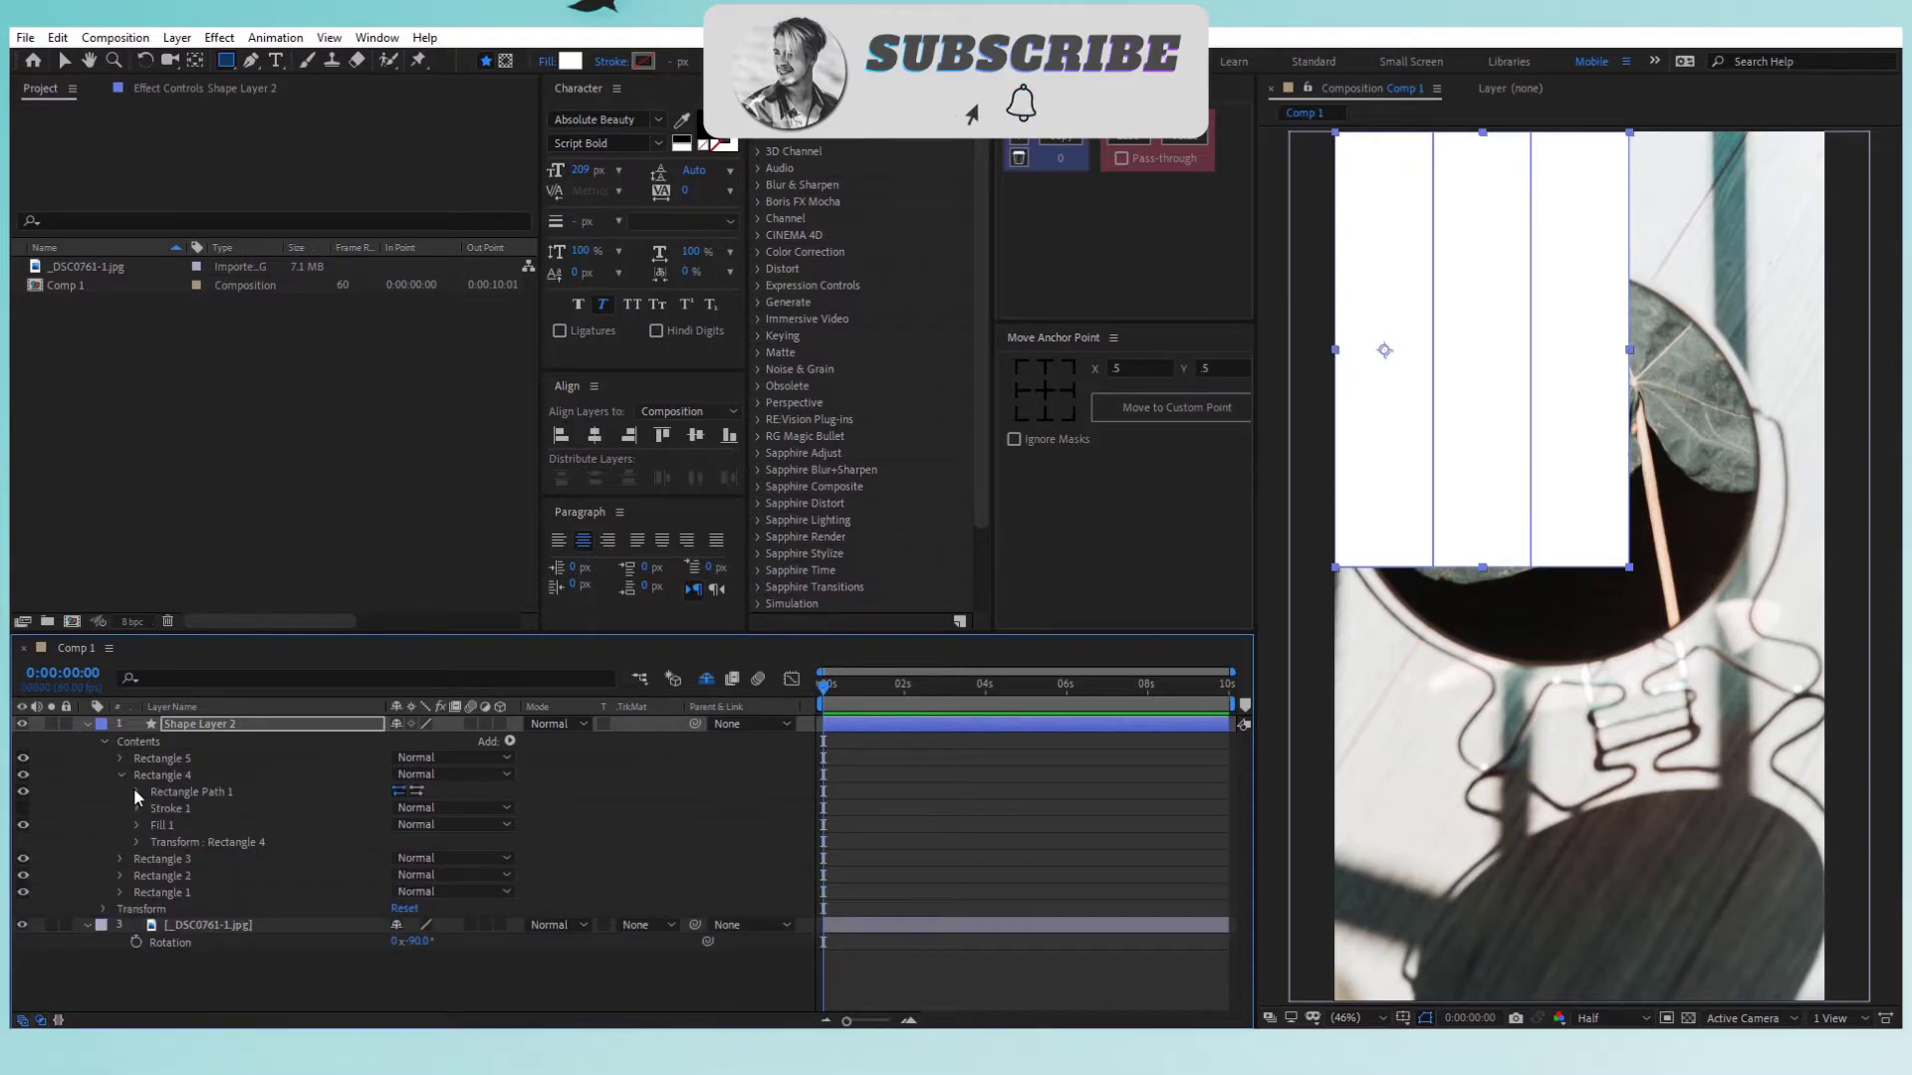
left_click(194, 824)
left_click(398, 825)
type("216*3")
key("Return")
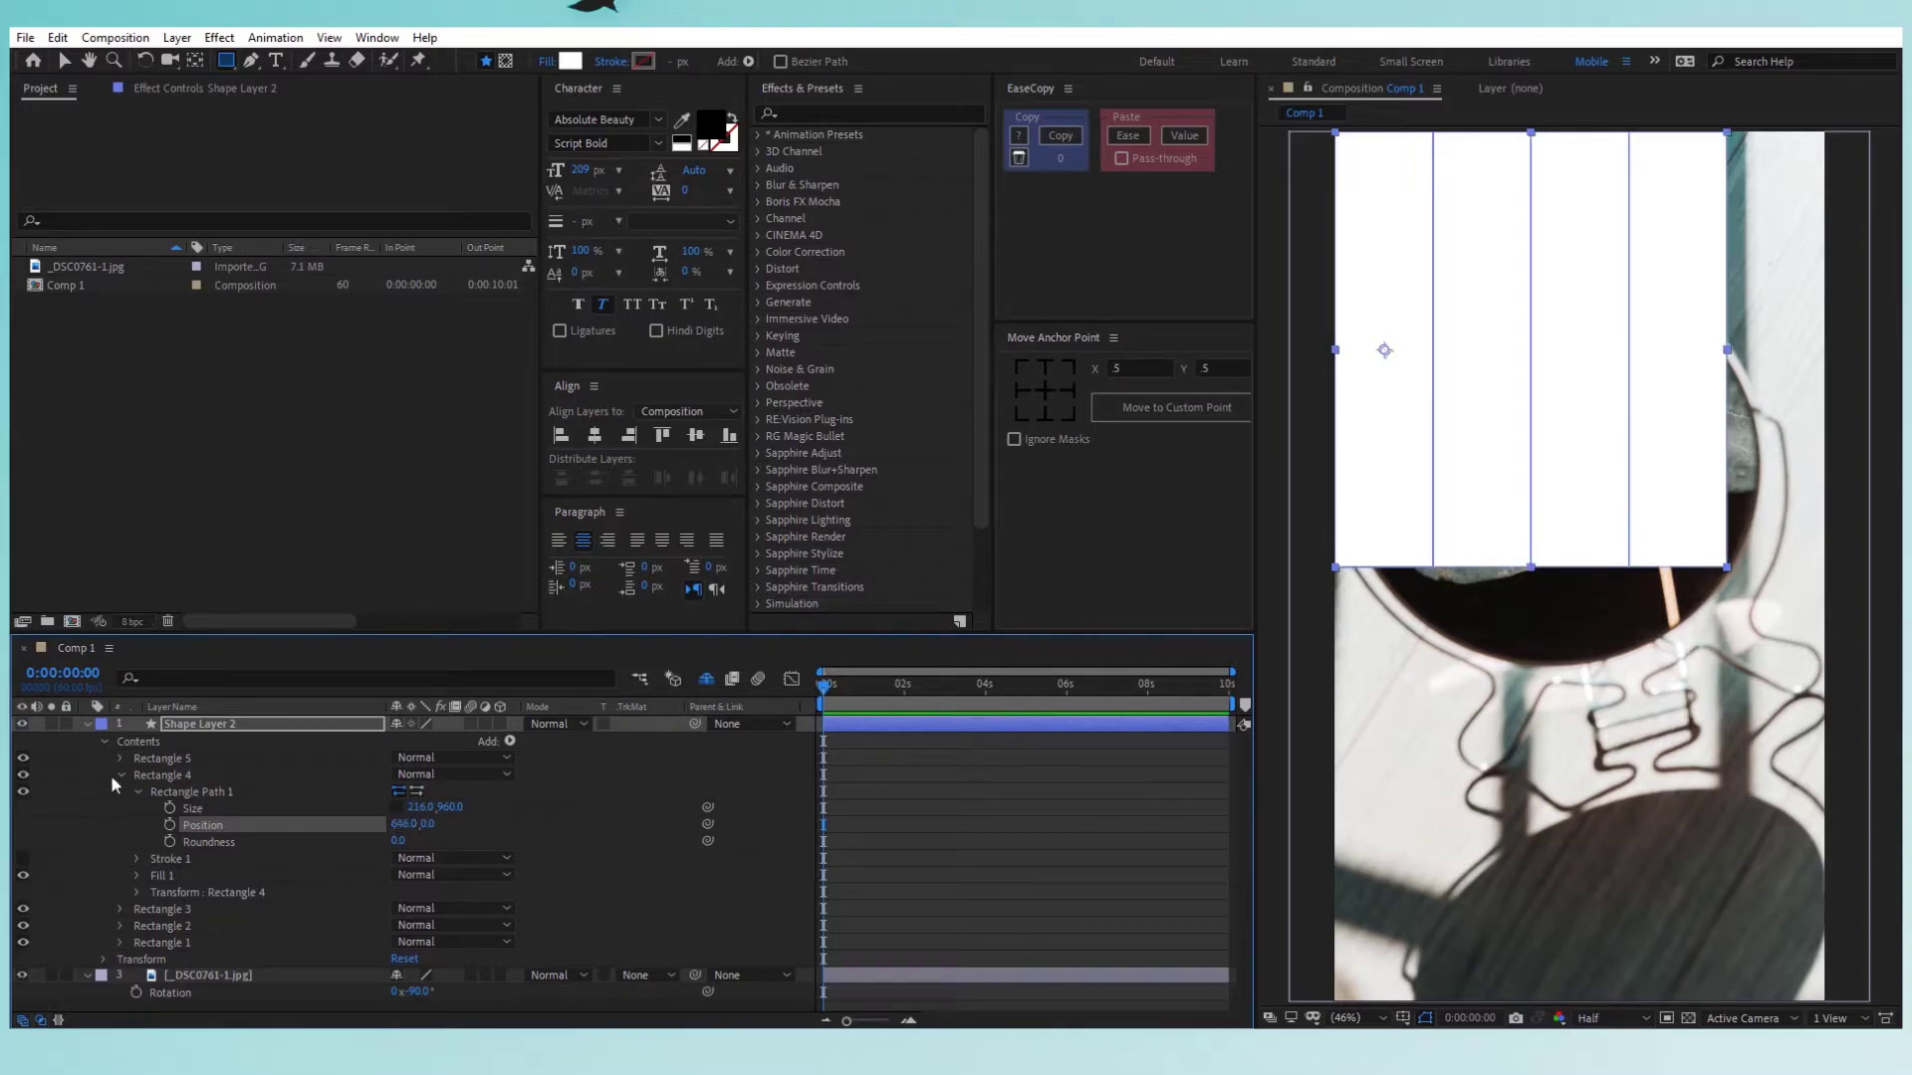
left_click(119, 775)
Set the X position of Rectangle 5's path to 216*4, completing the row across the frame.
left_click(119, 759)
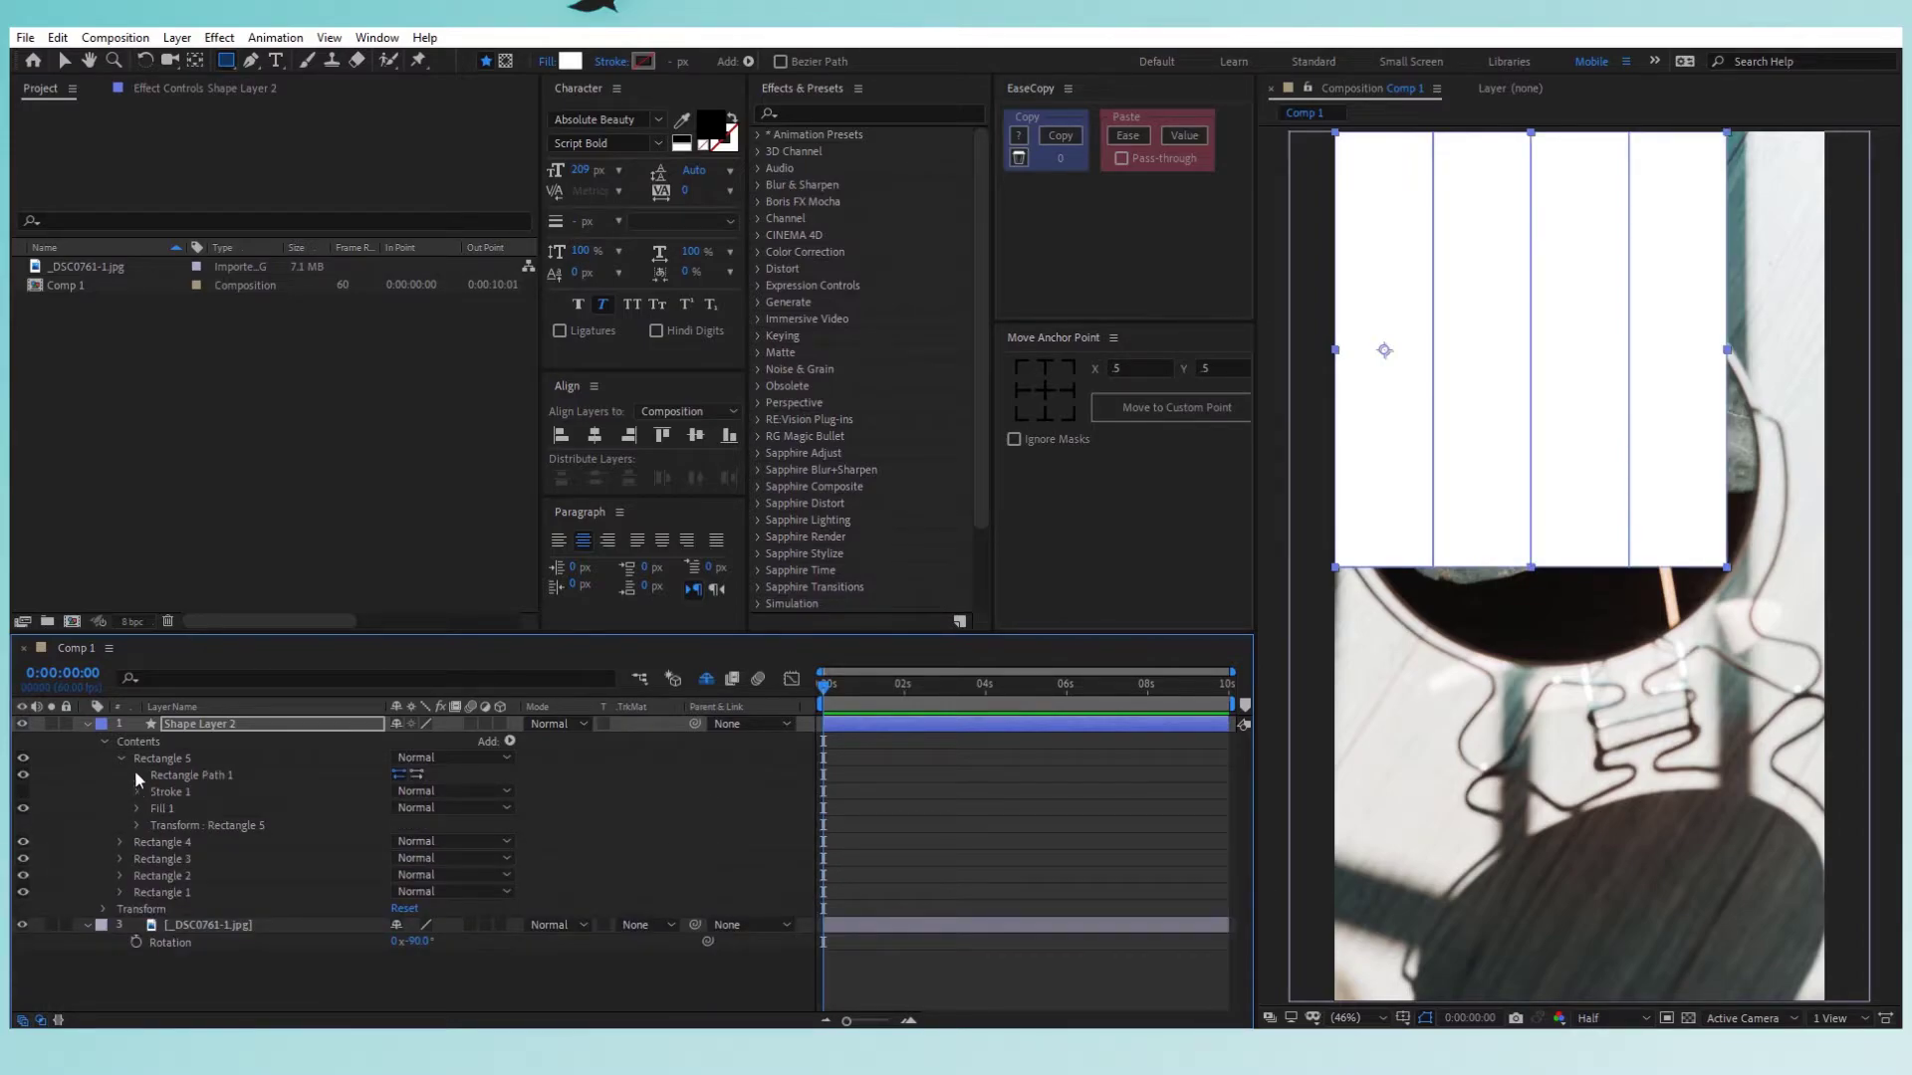
left_click(138, 775)
left_click(229, 807)
left_click(398, 807)
type("216*4")
key("Return")
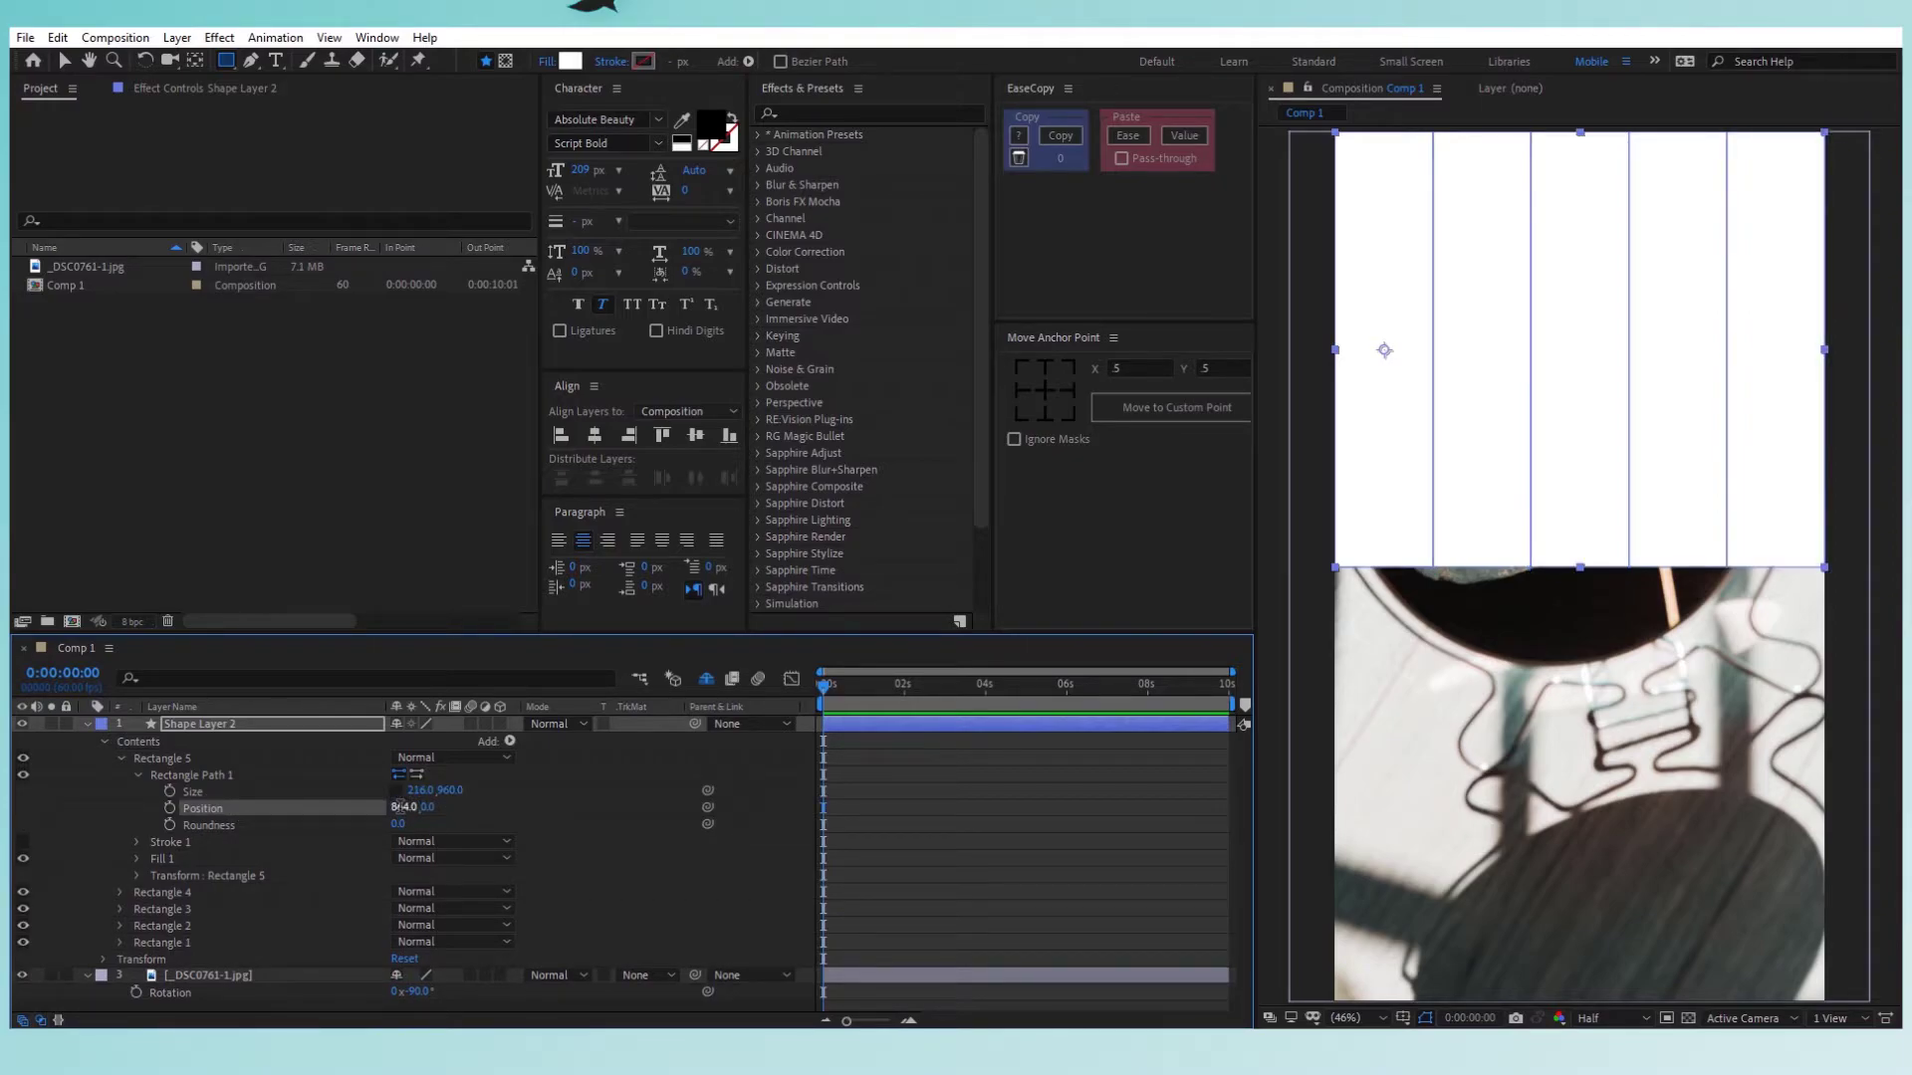
left_click(139, 773)
left_click(122, 757)
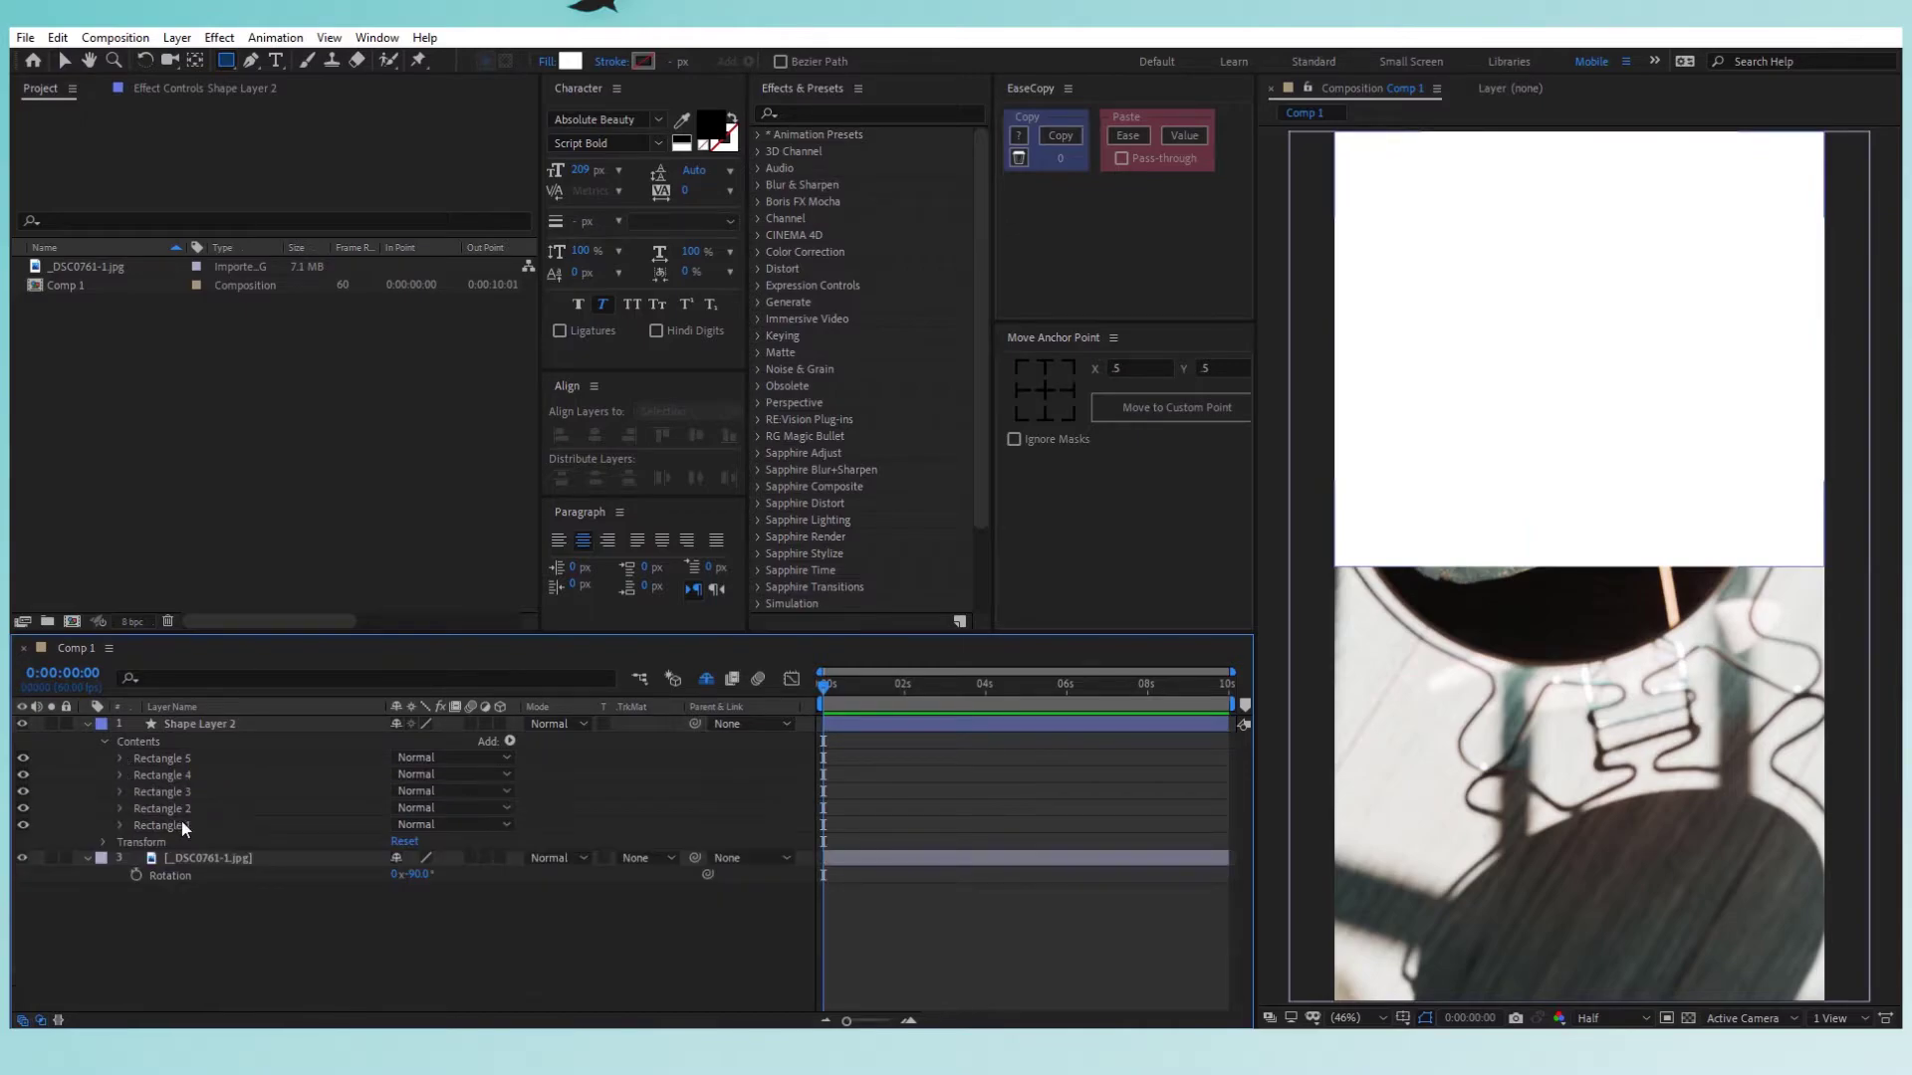
Change Rectangle 2's fill to a light grey with 75% brightness.
left_click(181, 824)
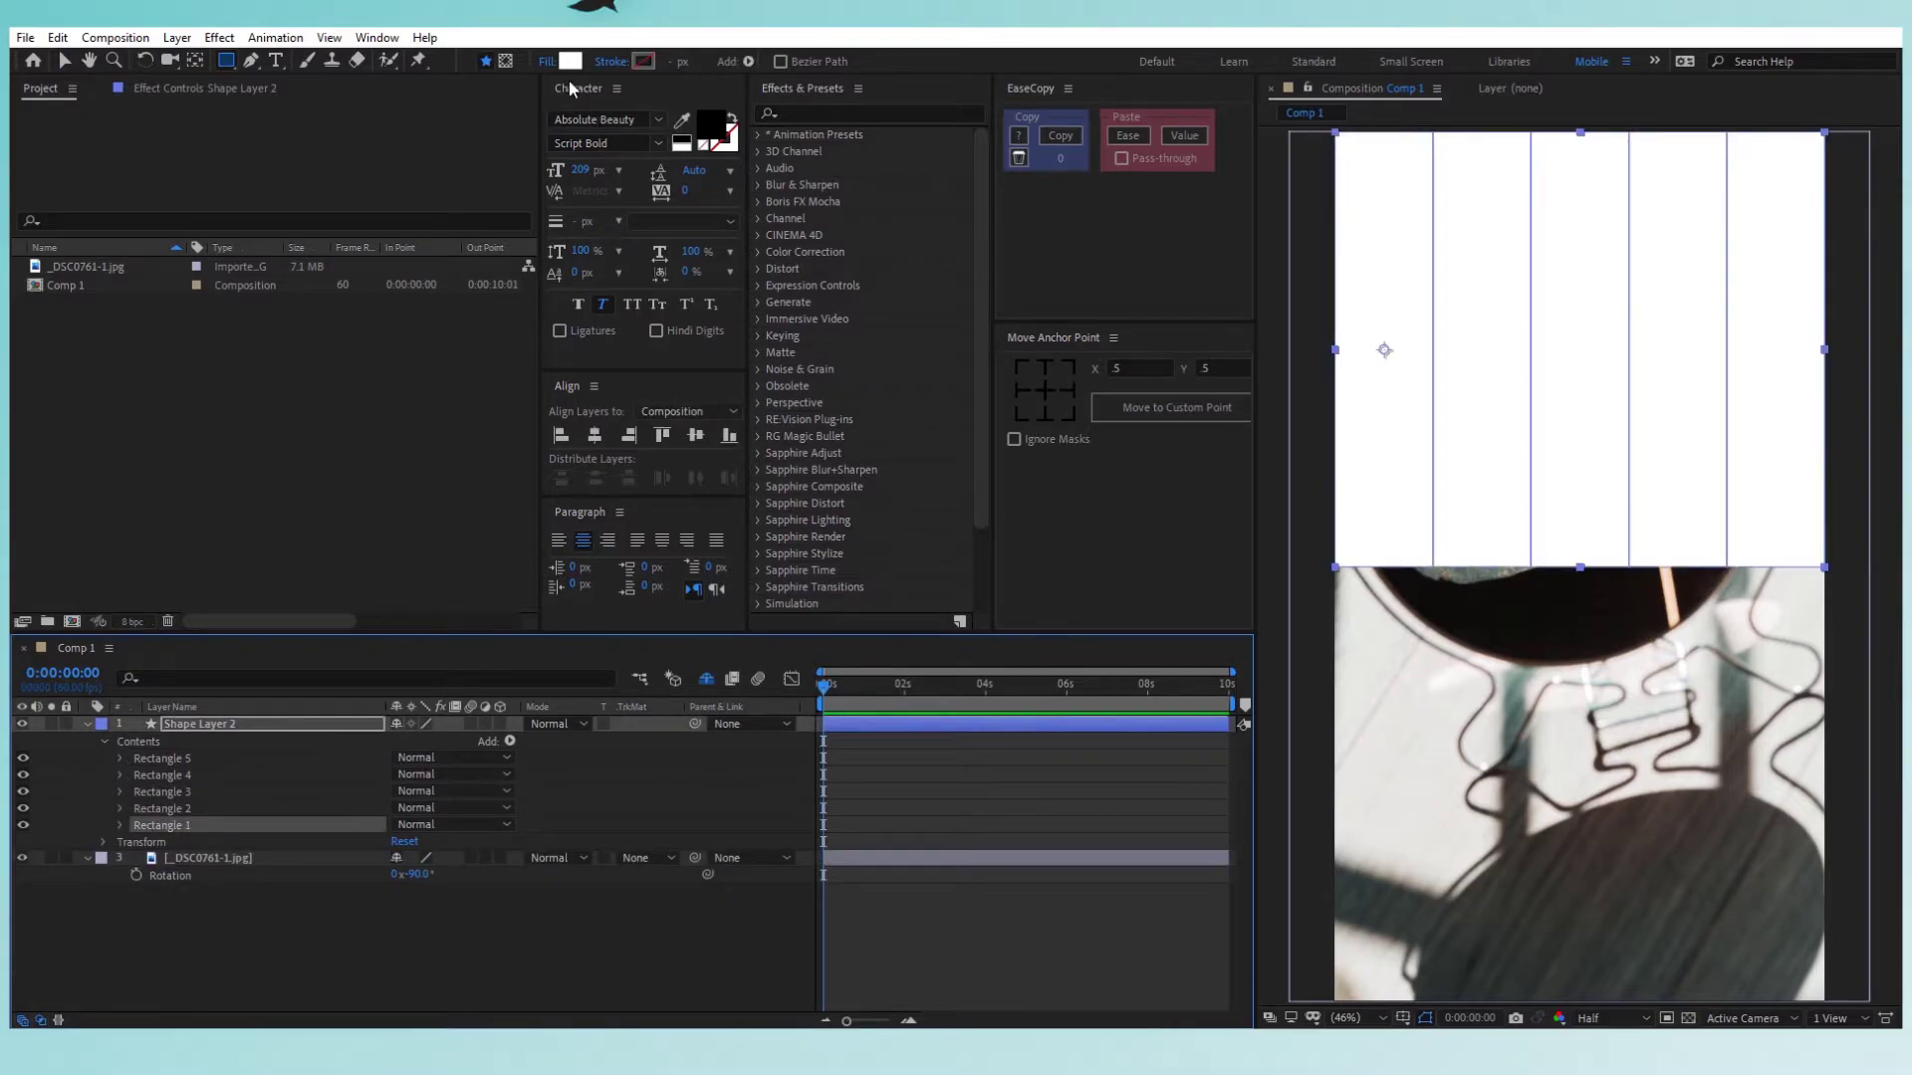
left_click(181, 808)
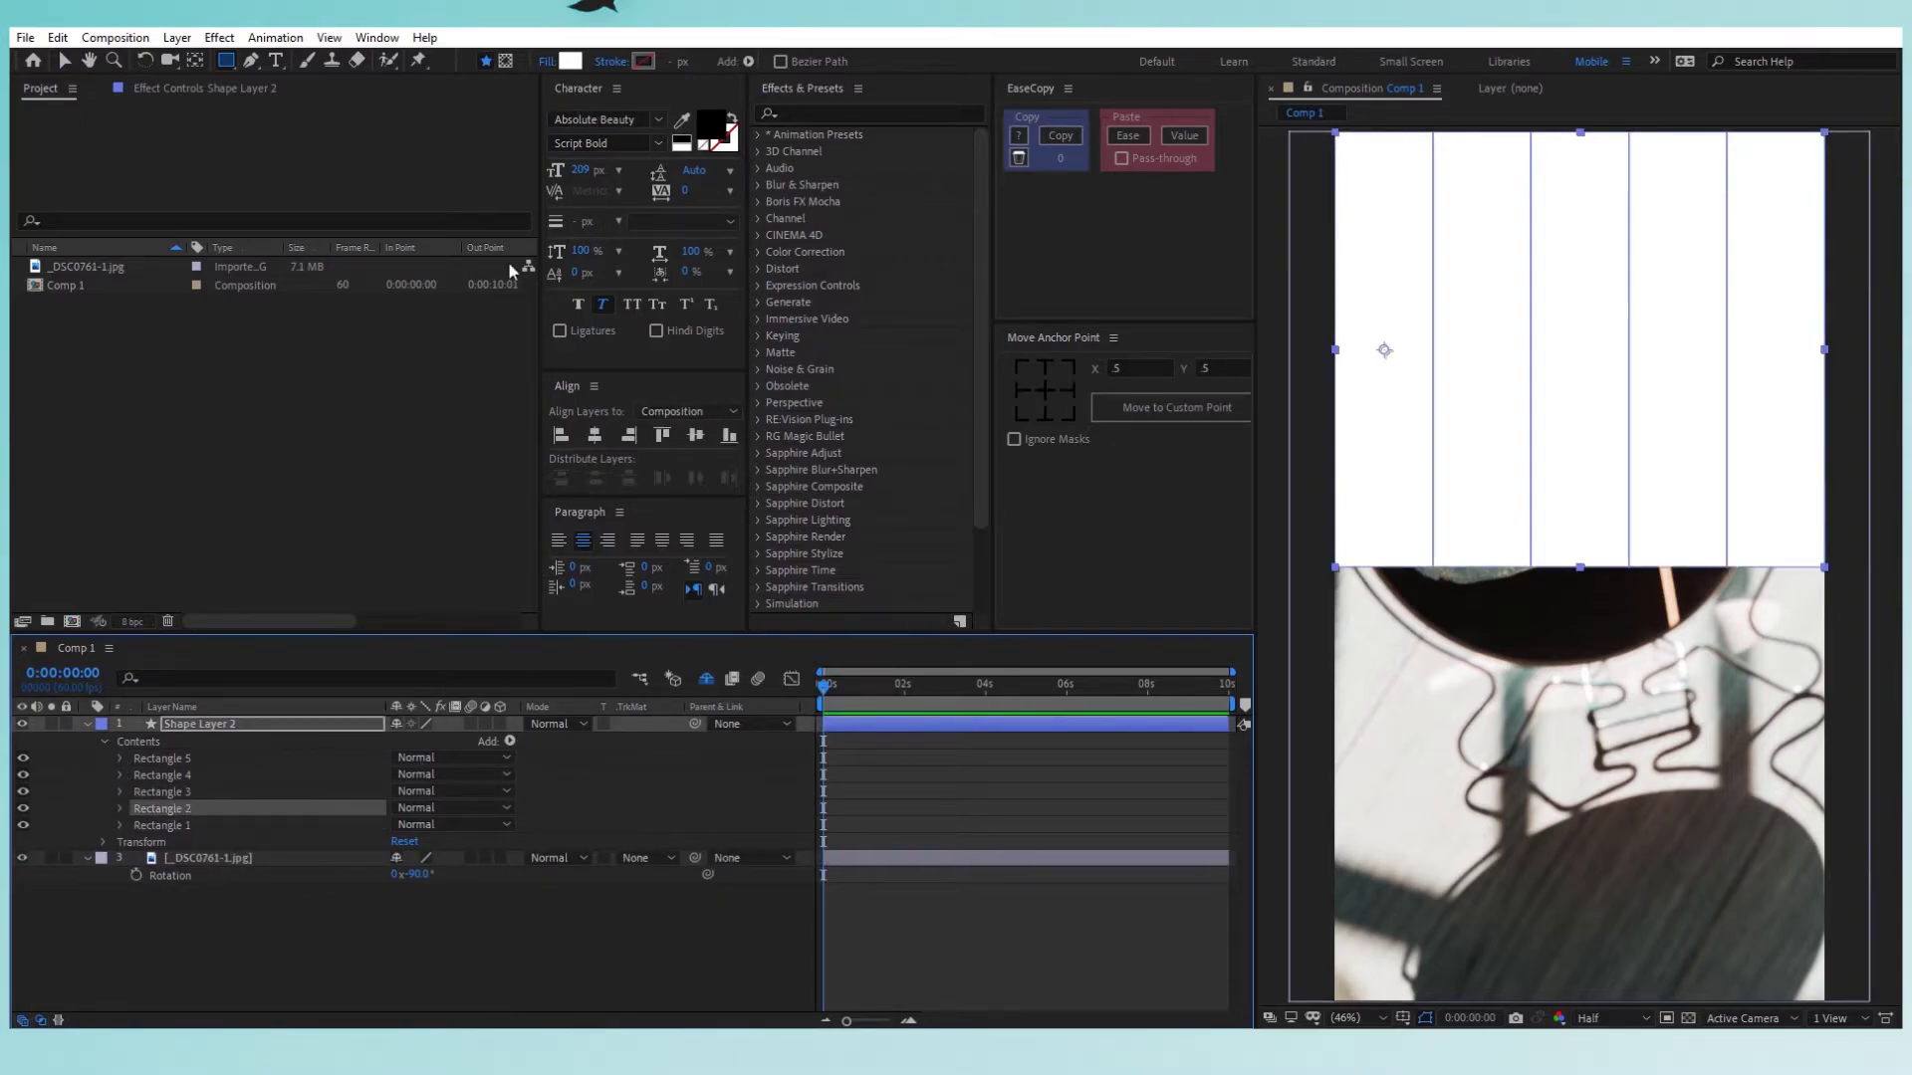
left_click(570, 61)
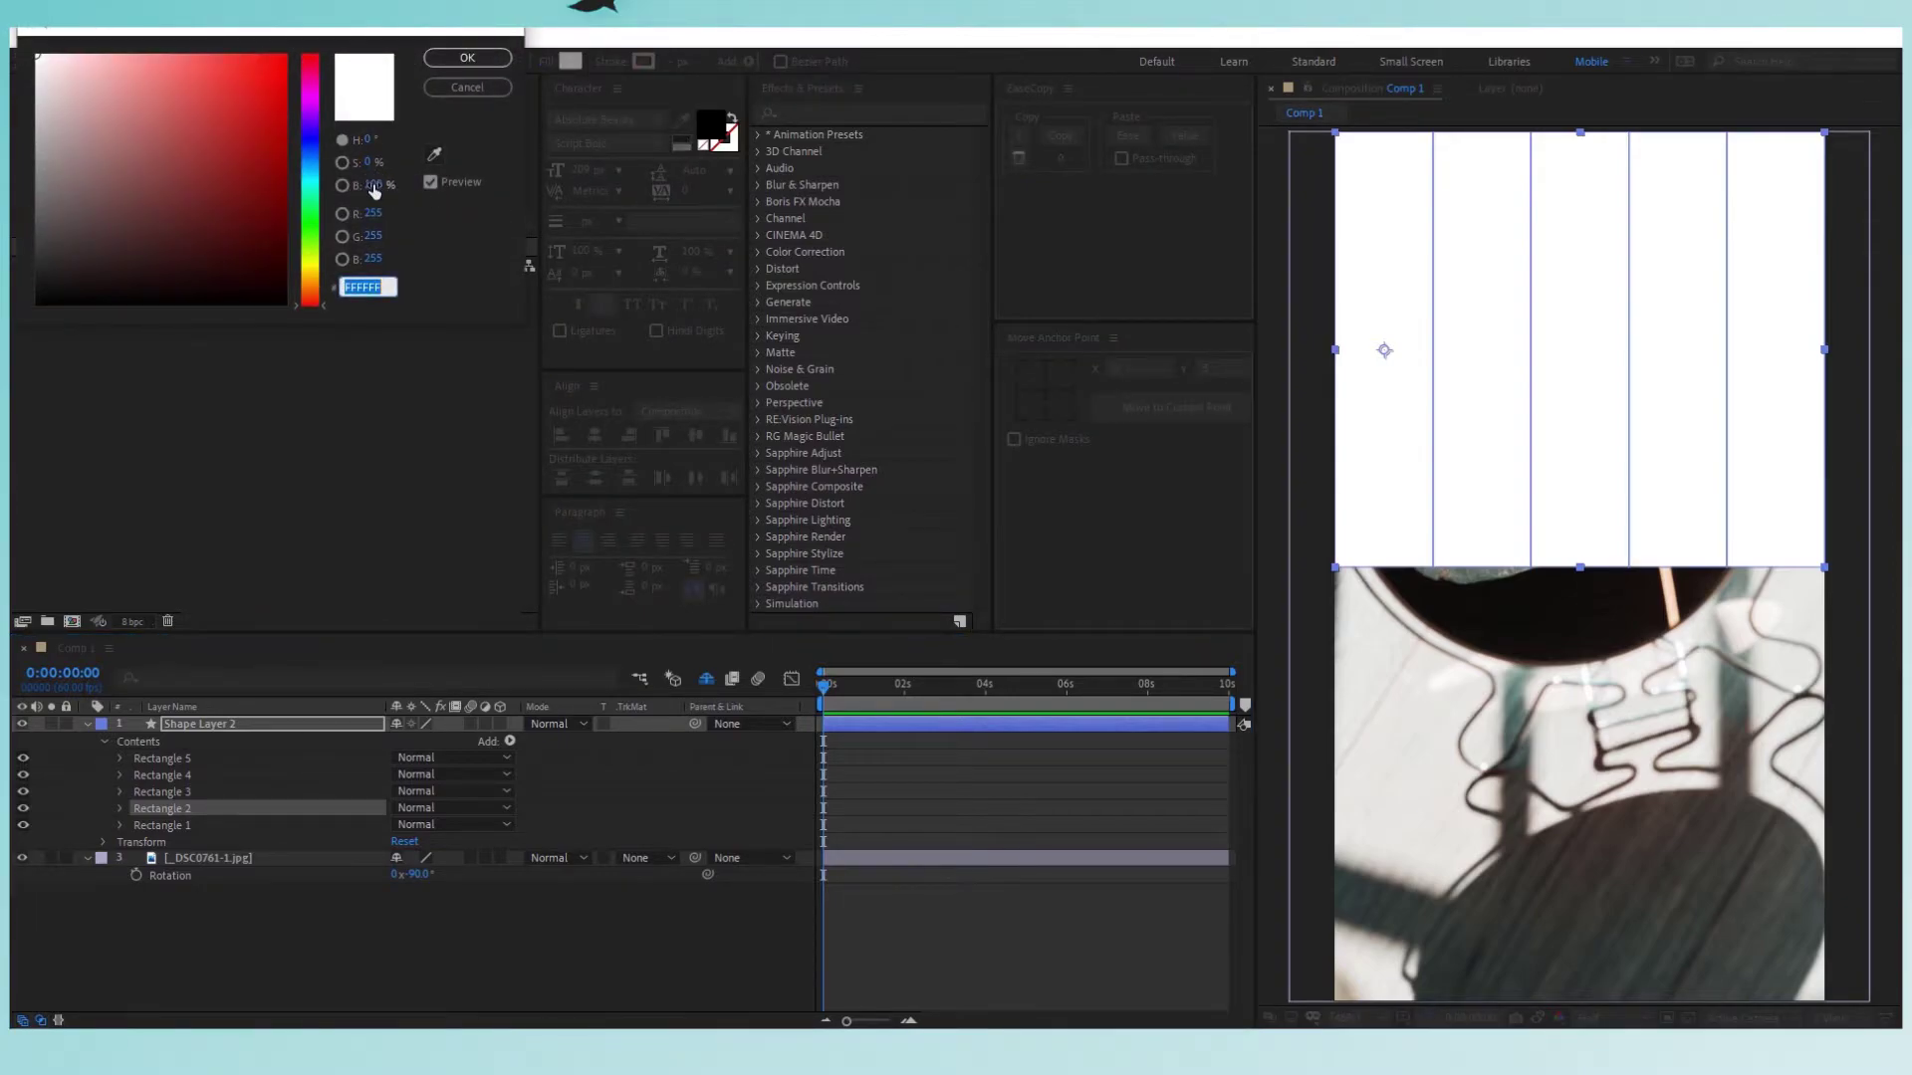
type("75")
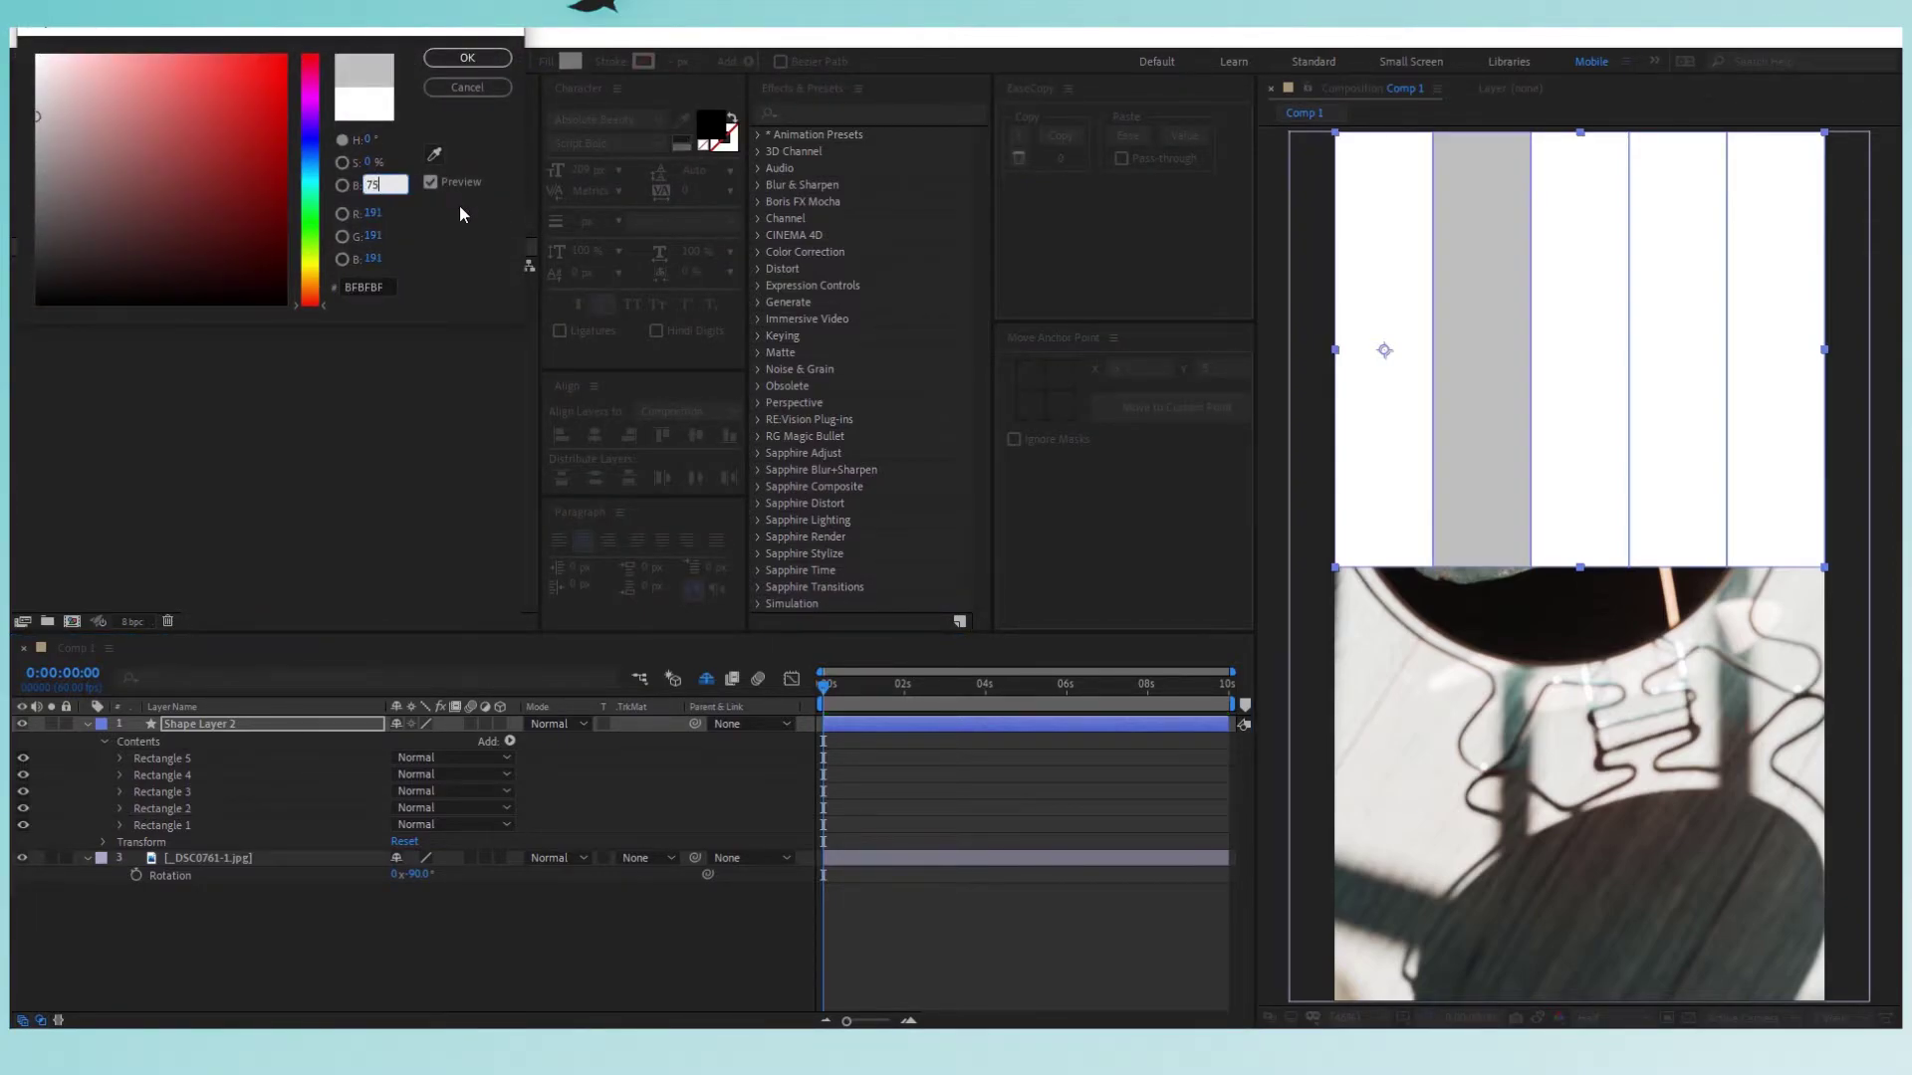
key("Return")
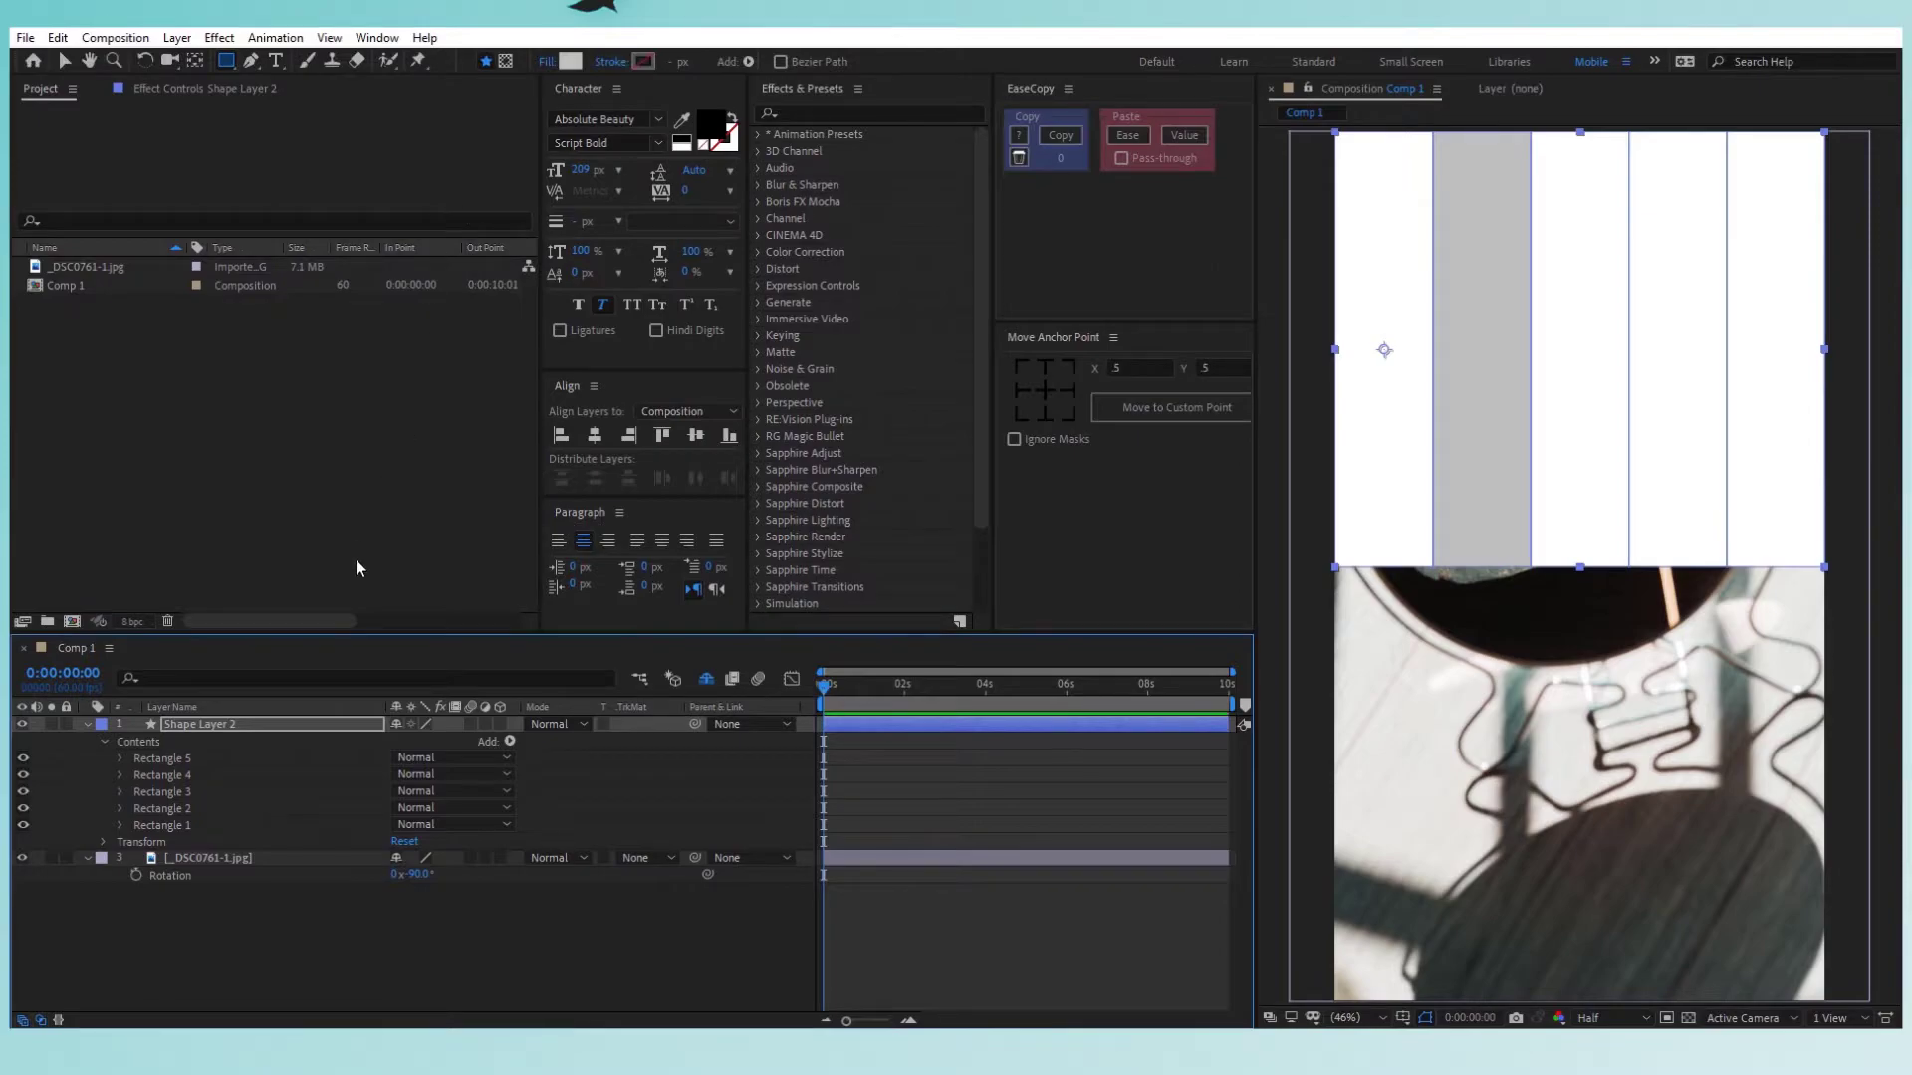
Change Rectangle 3's fill to a mid grey with 50% brightness.
left_click(237, 792)
left_click(571, 61)
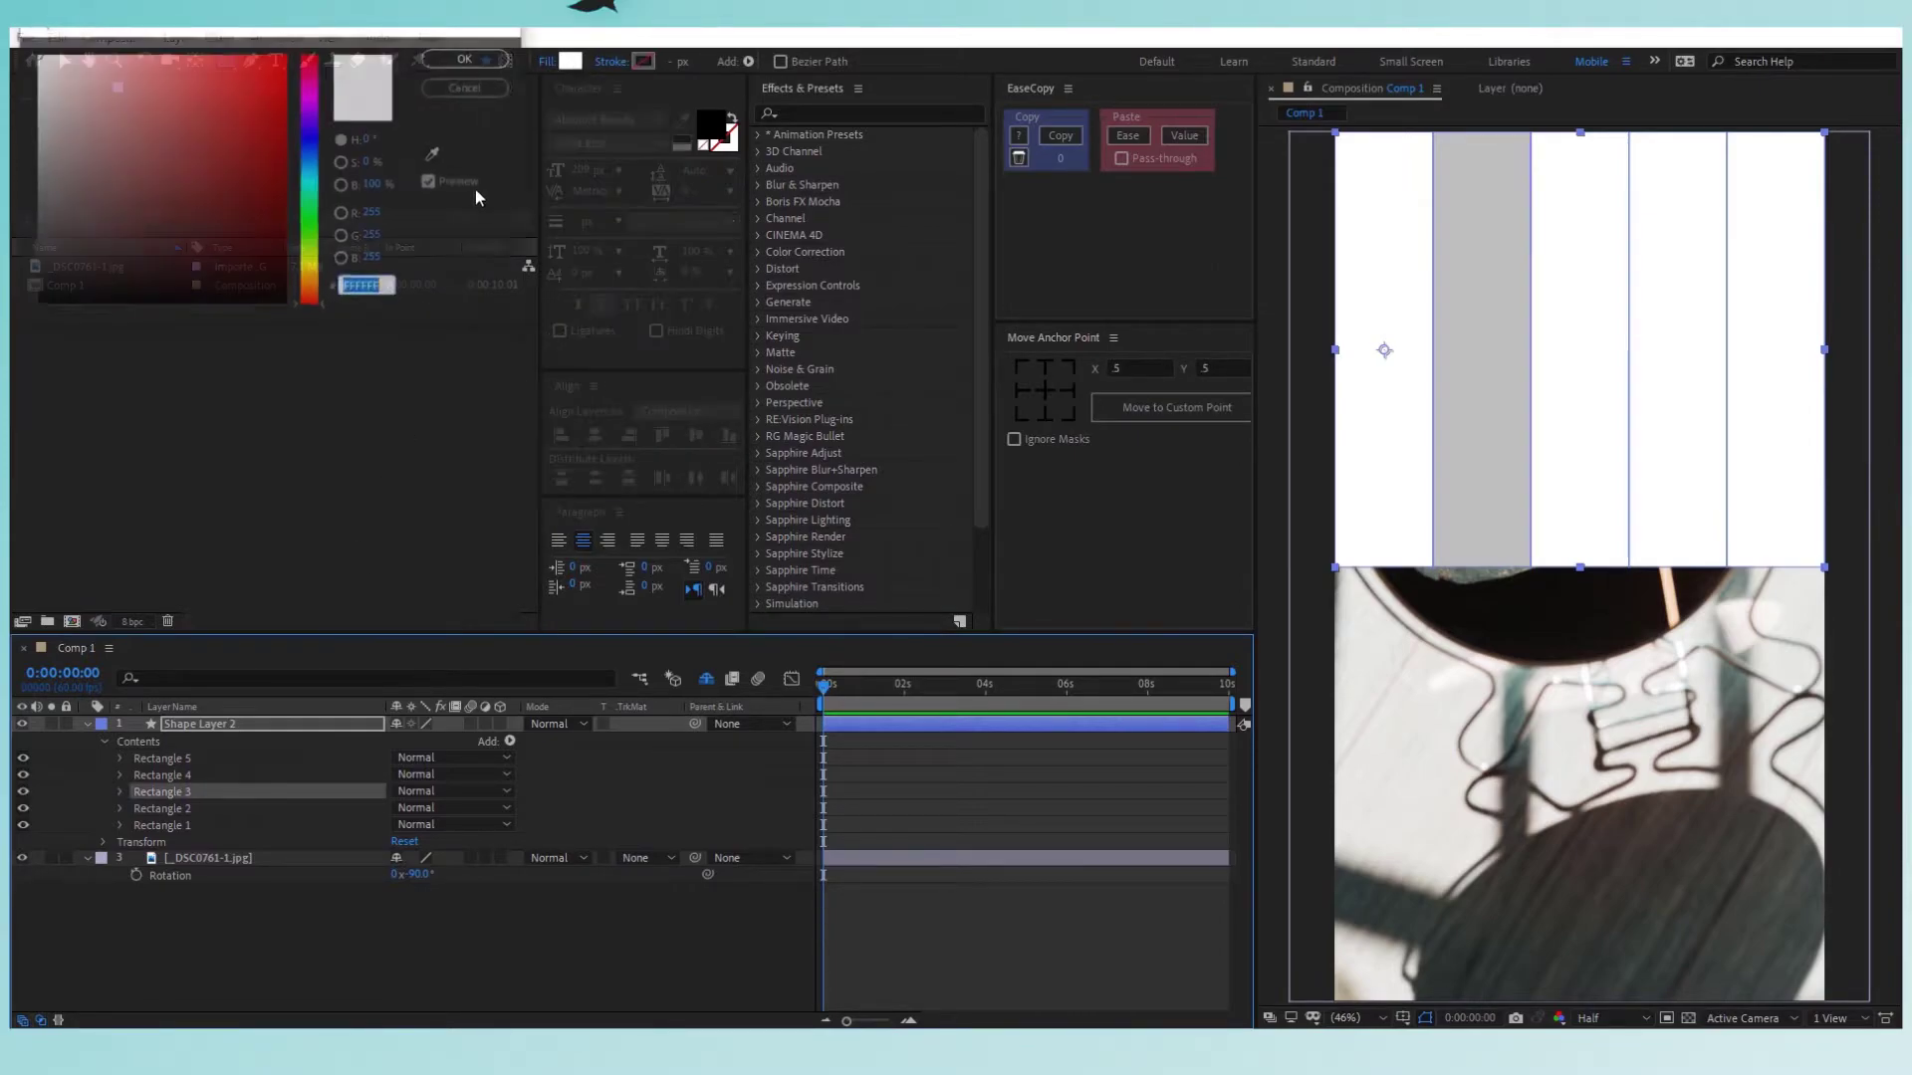
double_click(381, 184)
type("50")
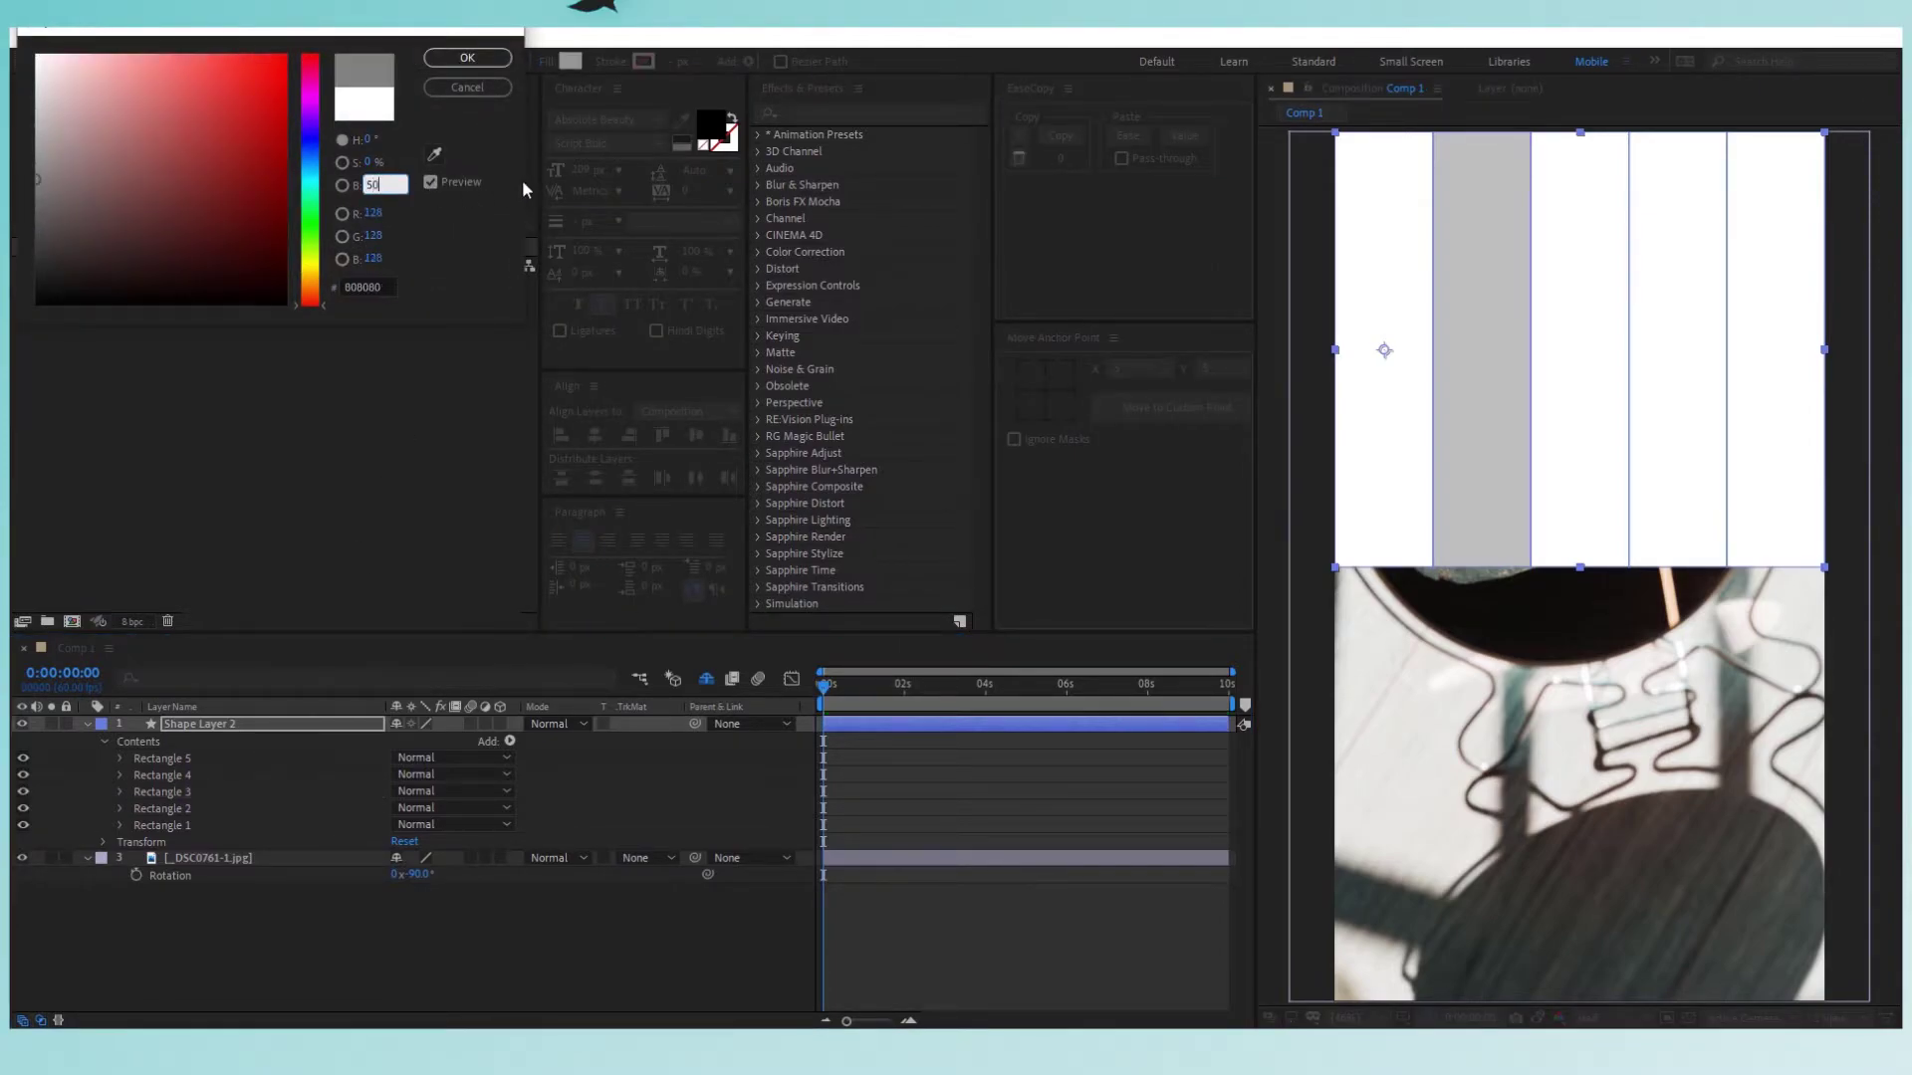
key("Return")
Change Rectangle 4's fill to a dark grey with 25% brightness.
left_click(244, 774)
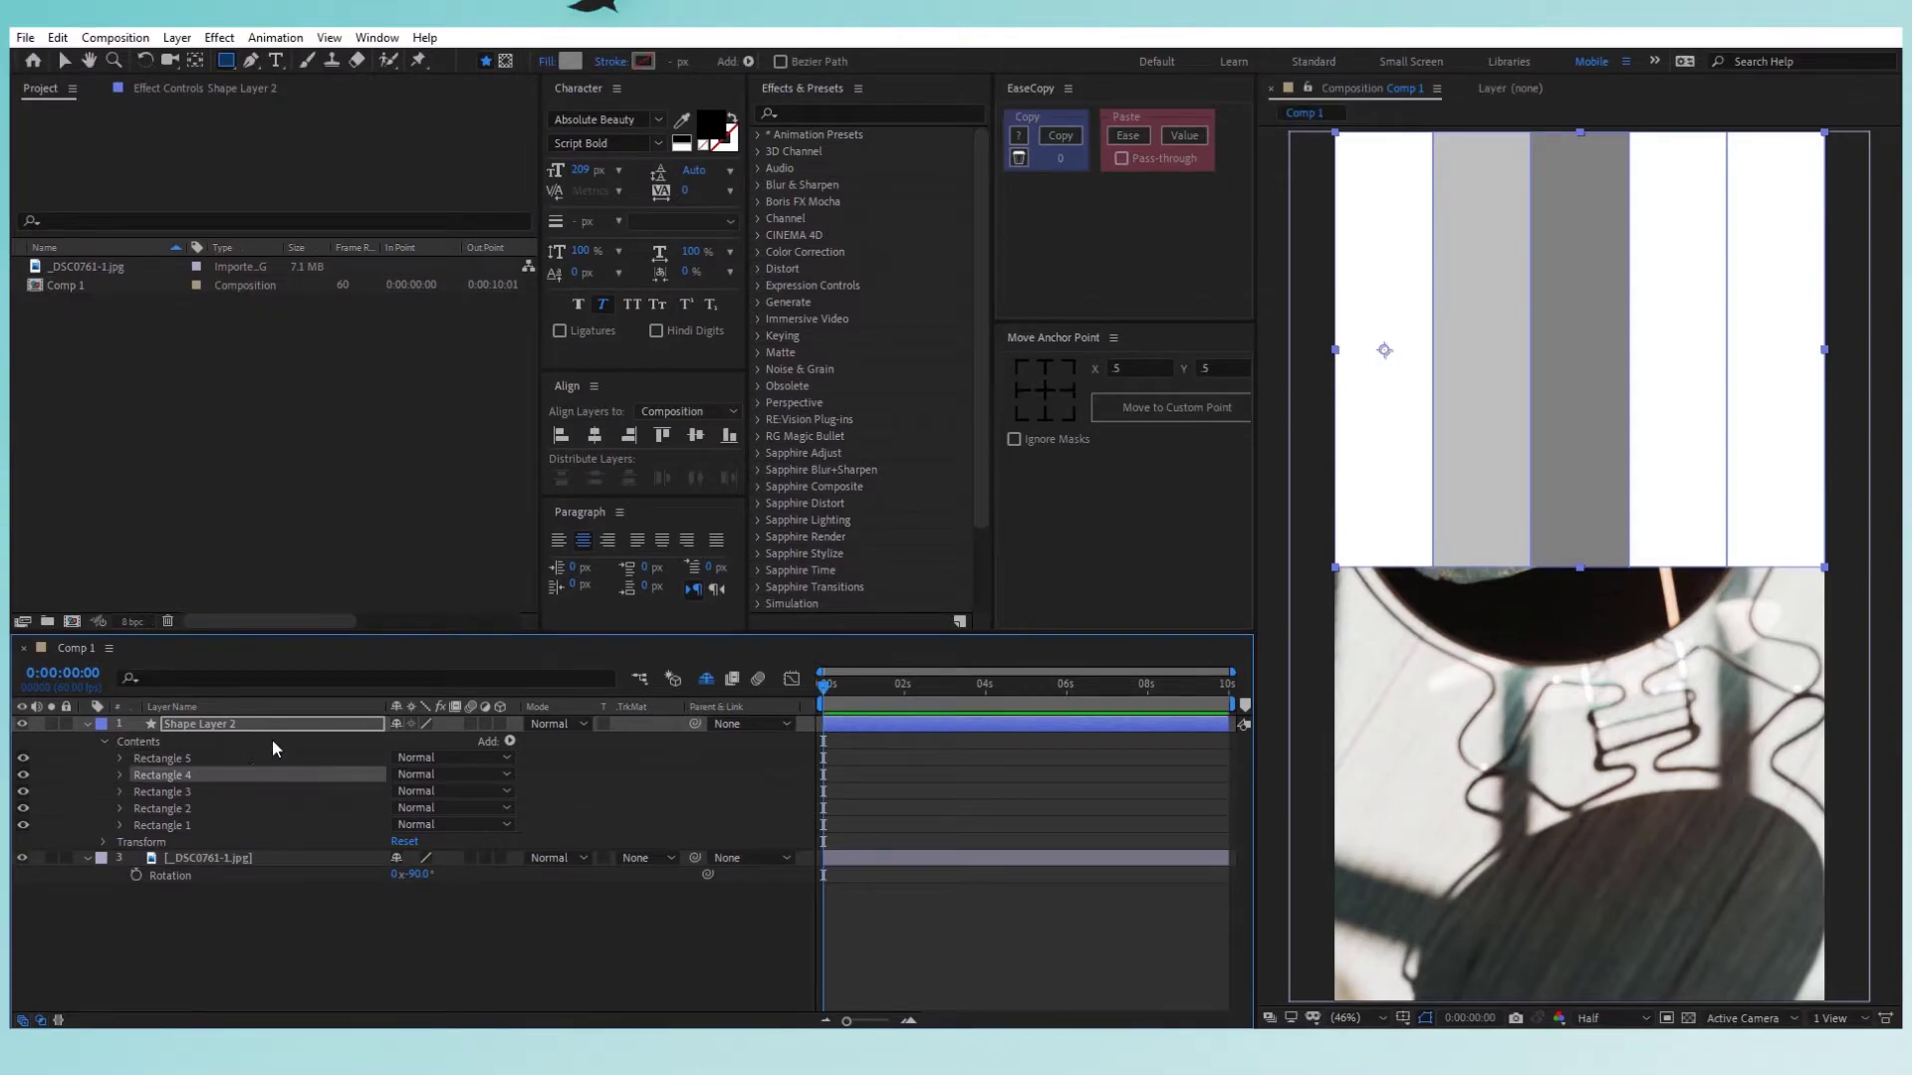
left_click(570, 61)
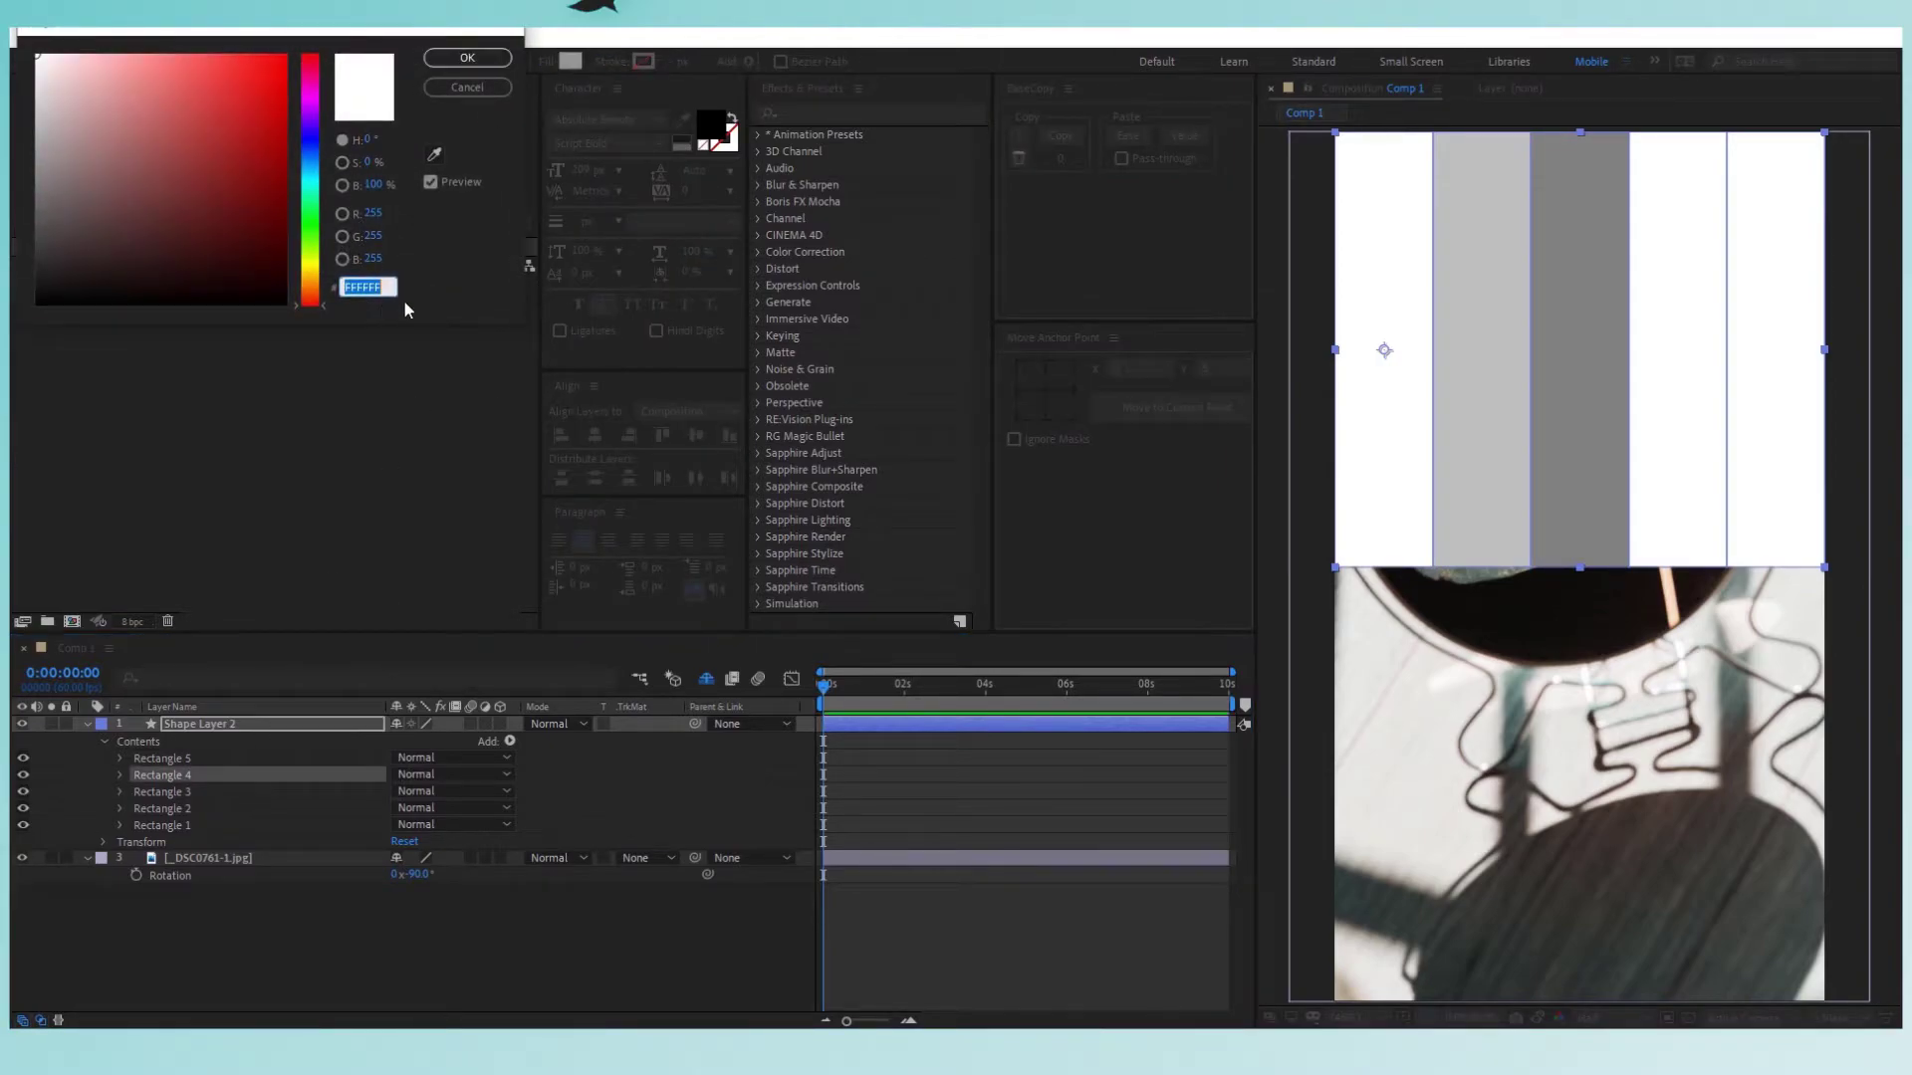
double_click(377, 185)
type("25")
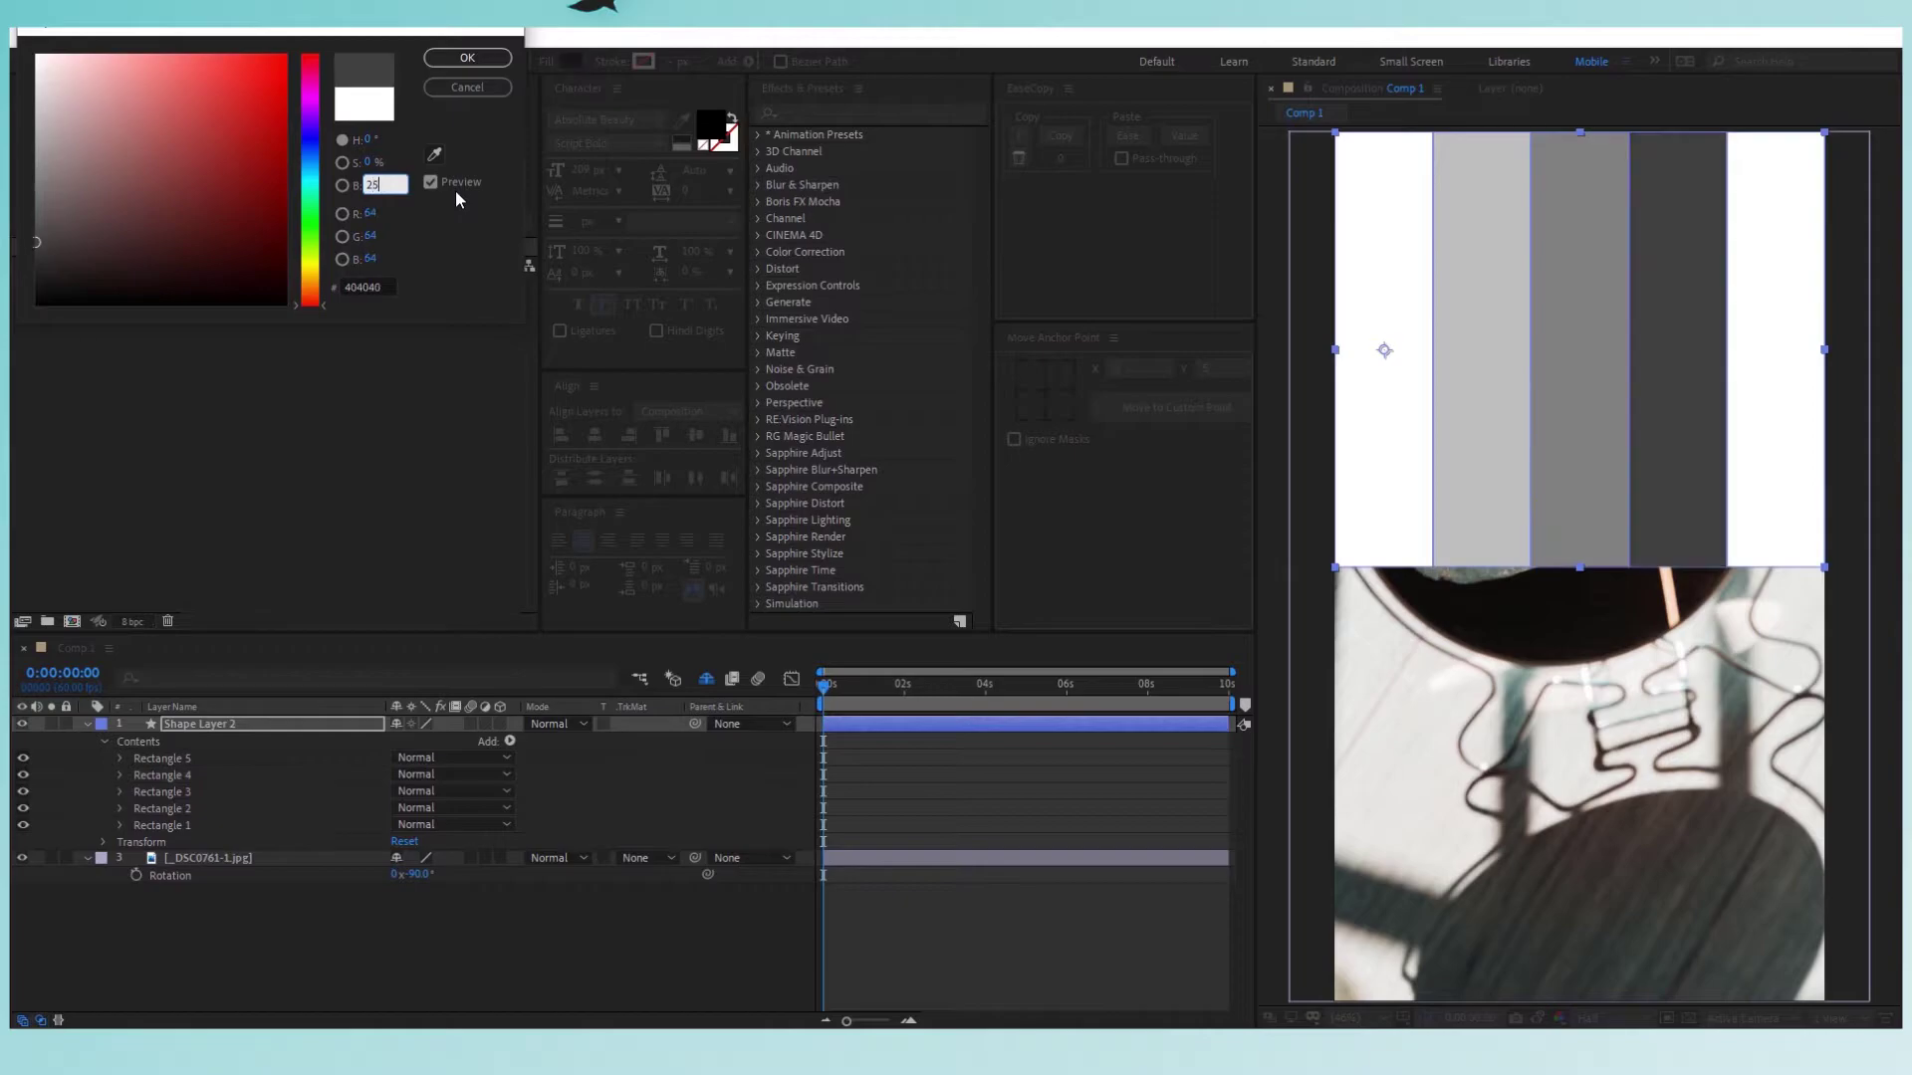
key("Return")
Change Rectangle 5's fill to black with 0% brightness and deselect the shape layer.
left_click(277, 757)
left_click(570, 60)
double_click(377, 184)
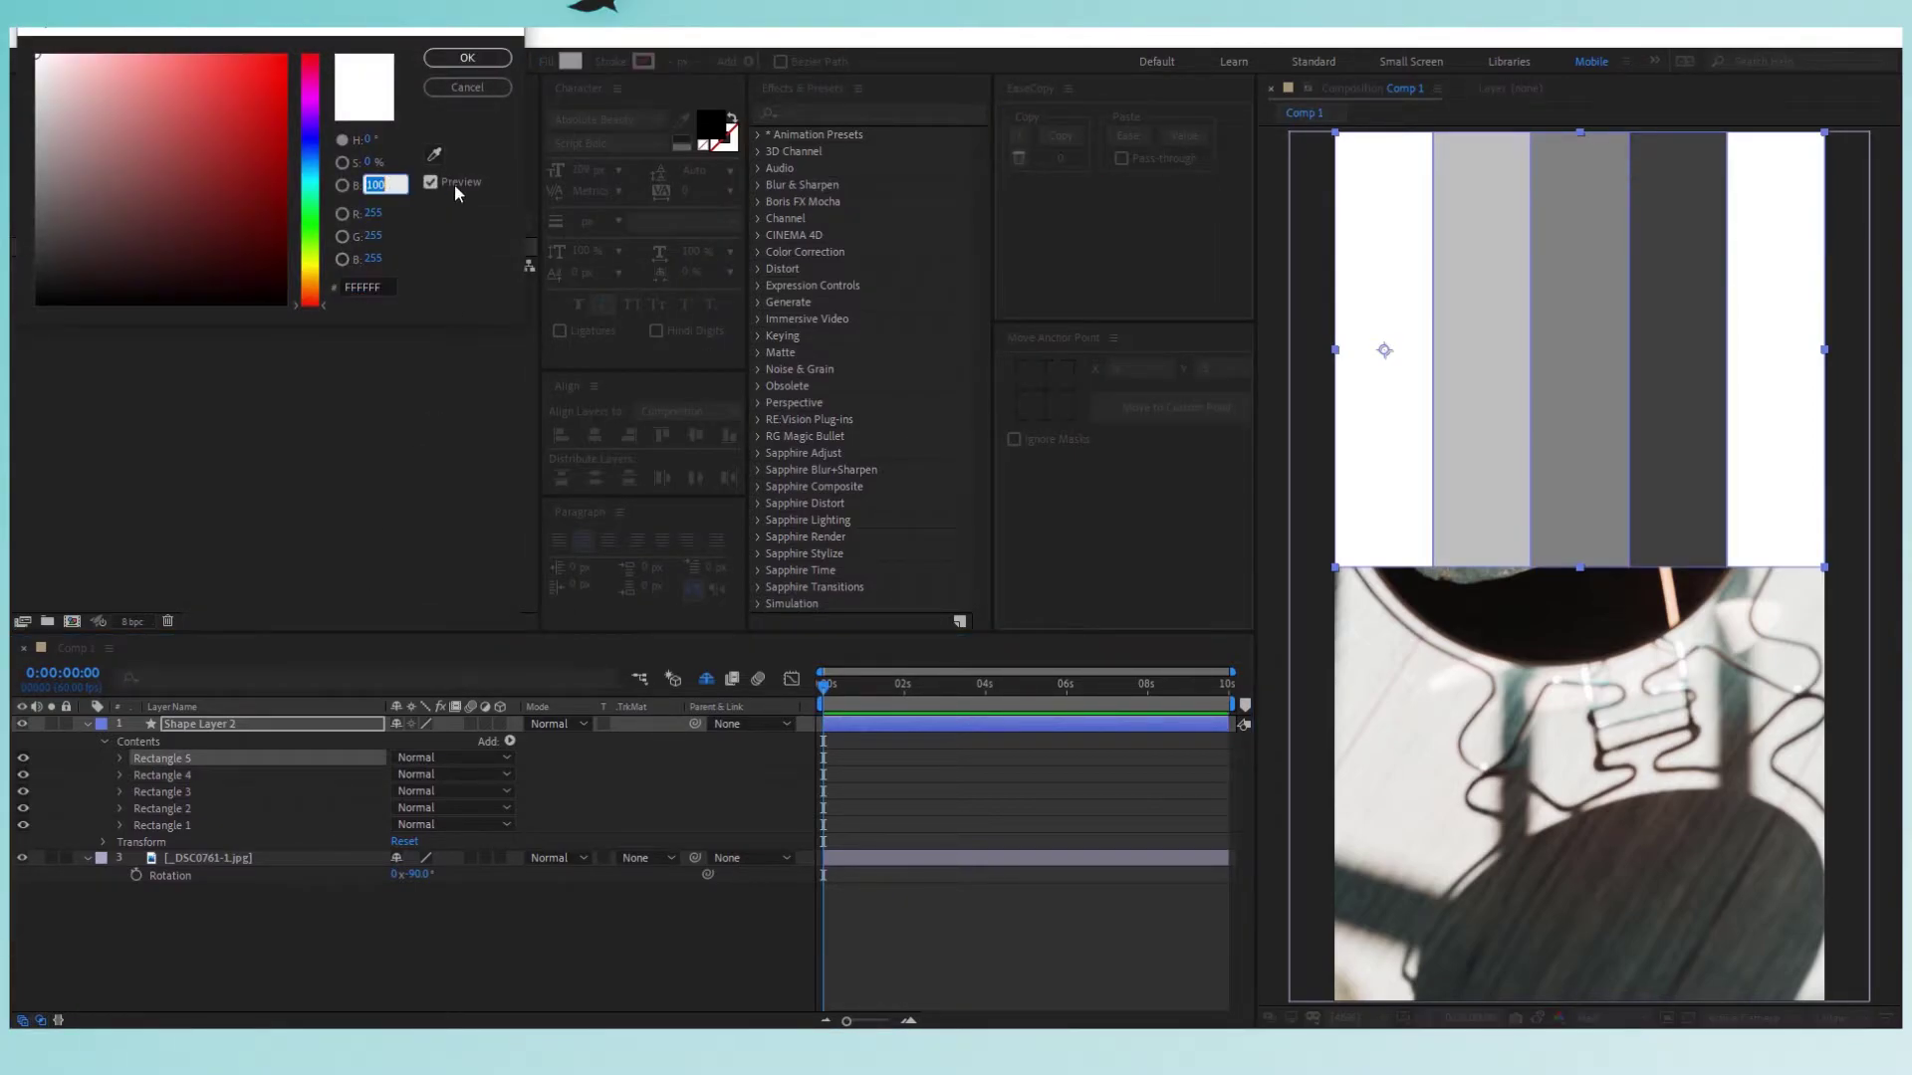
type("0")
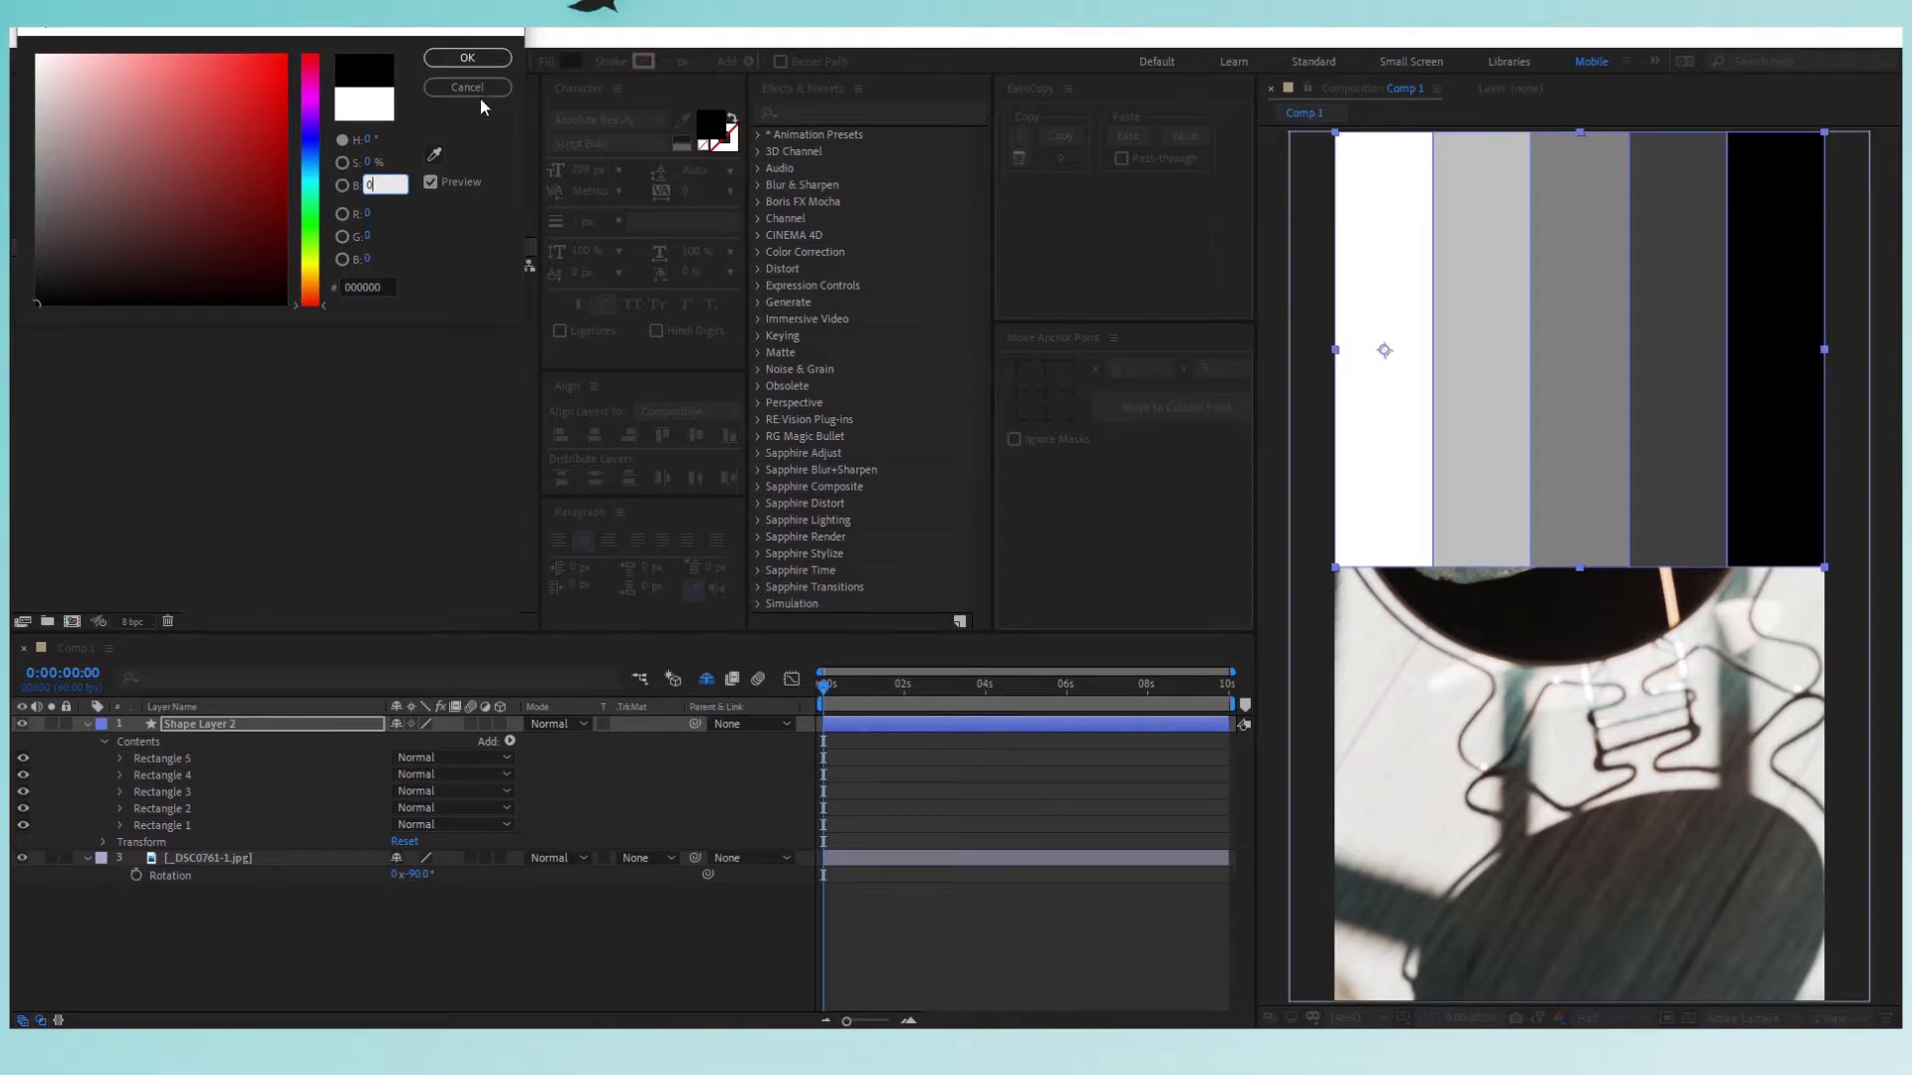
left_click(467, 58)
left_click(435, 924)
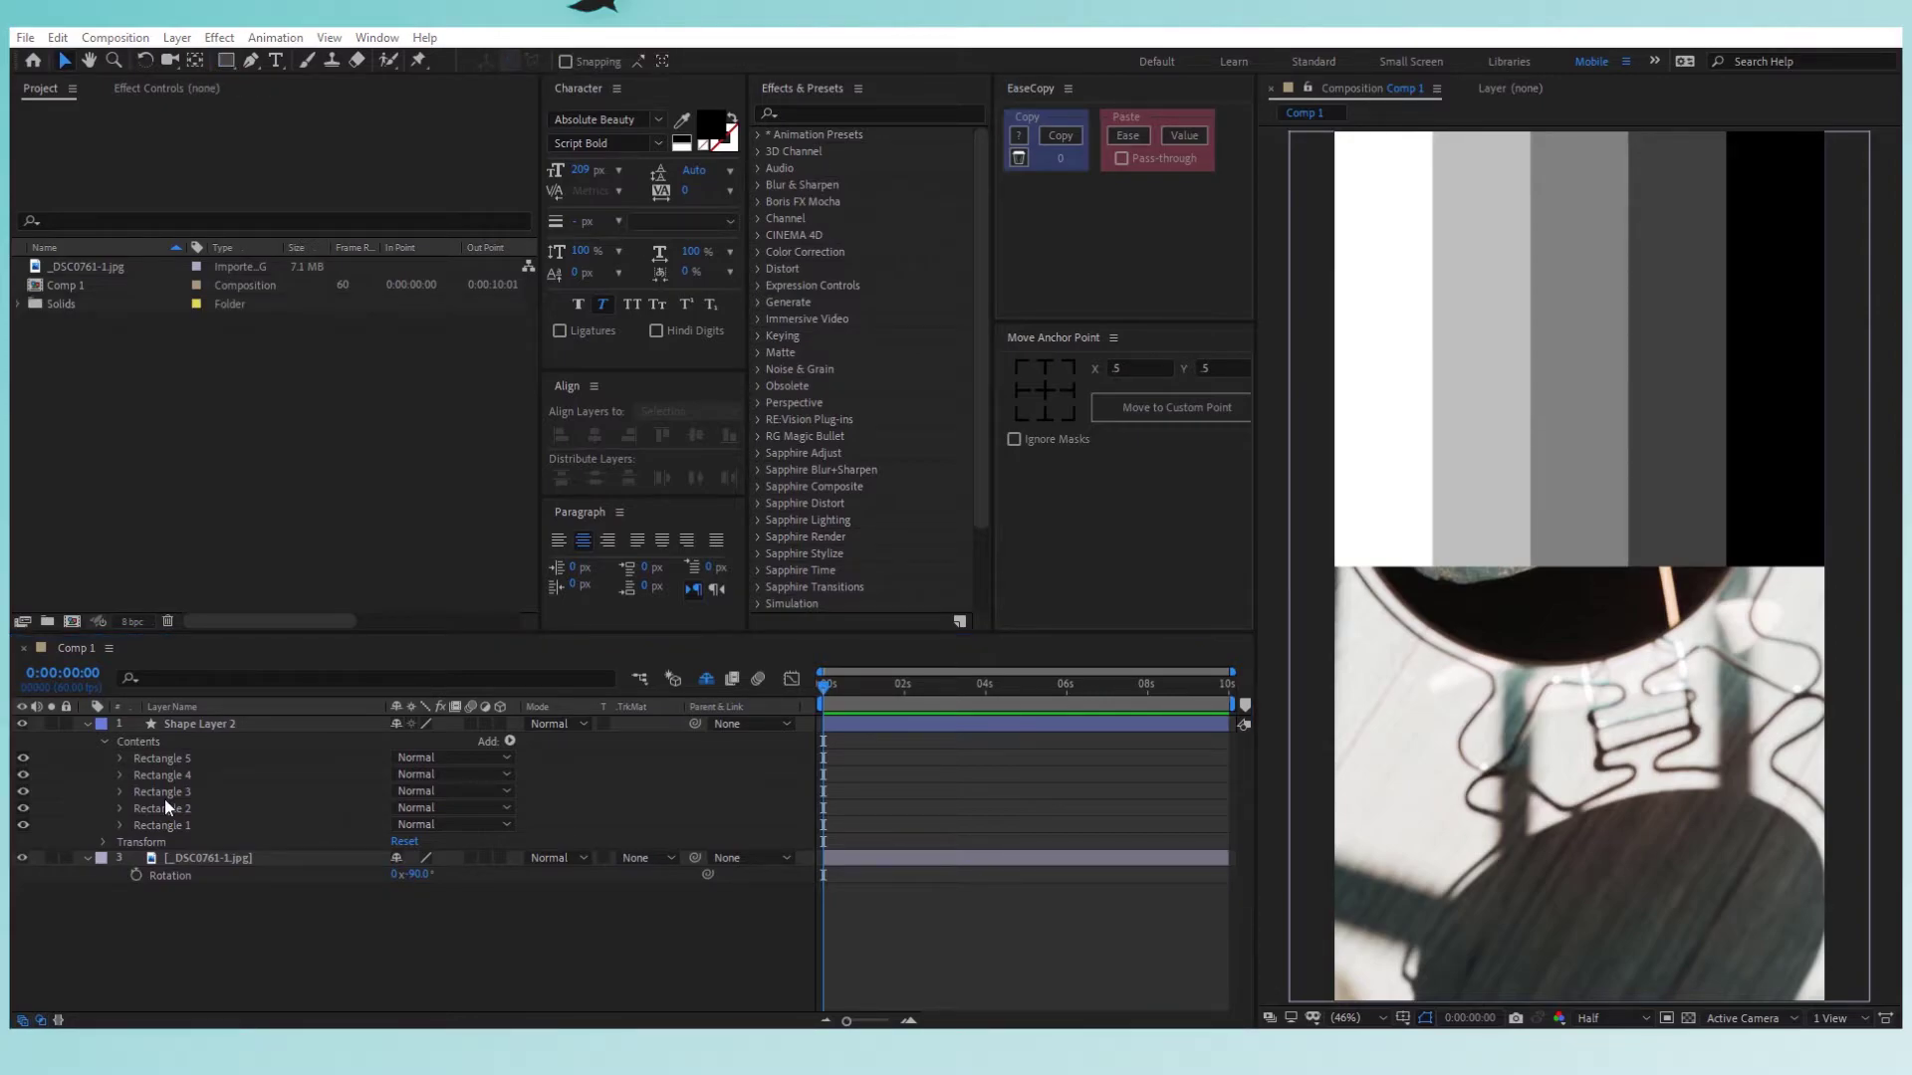
Add an adjustment layer above Shape Layer 2 and apply the Displacement Map effect to it.
right_click(472, 940)
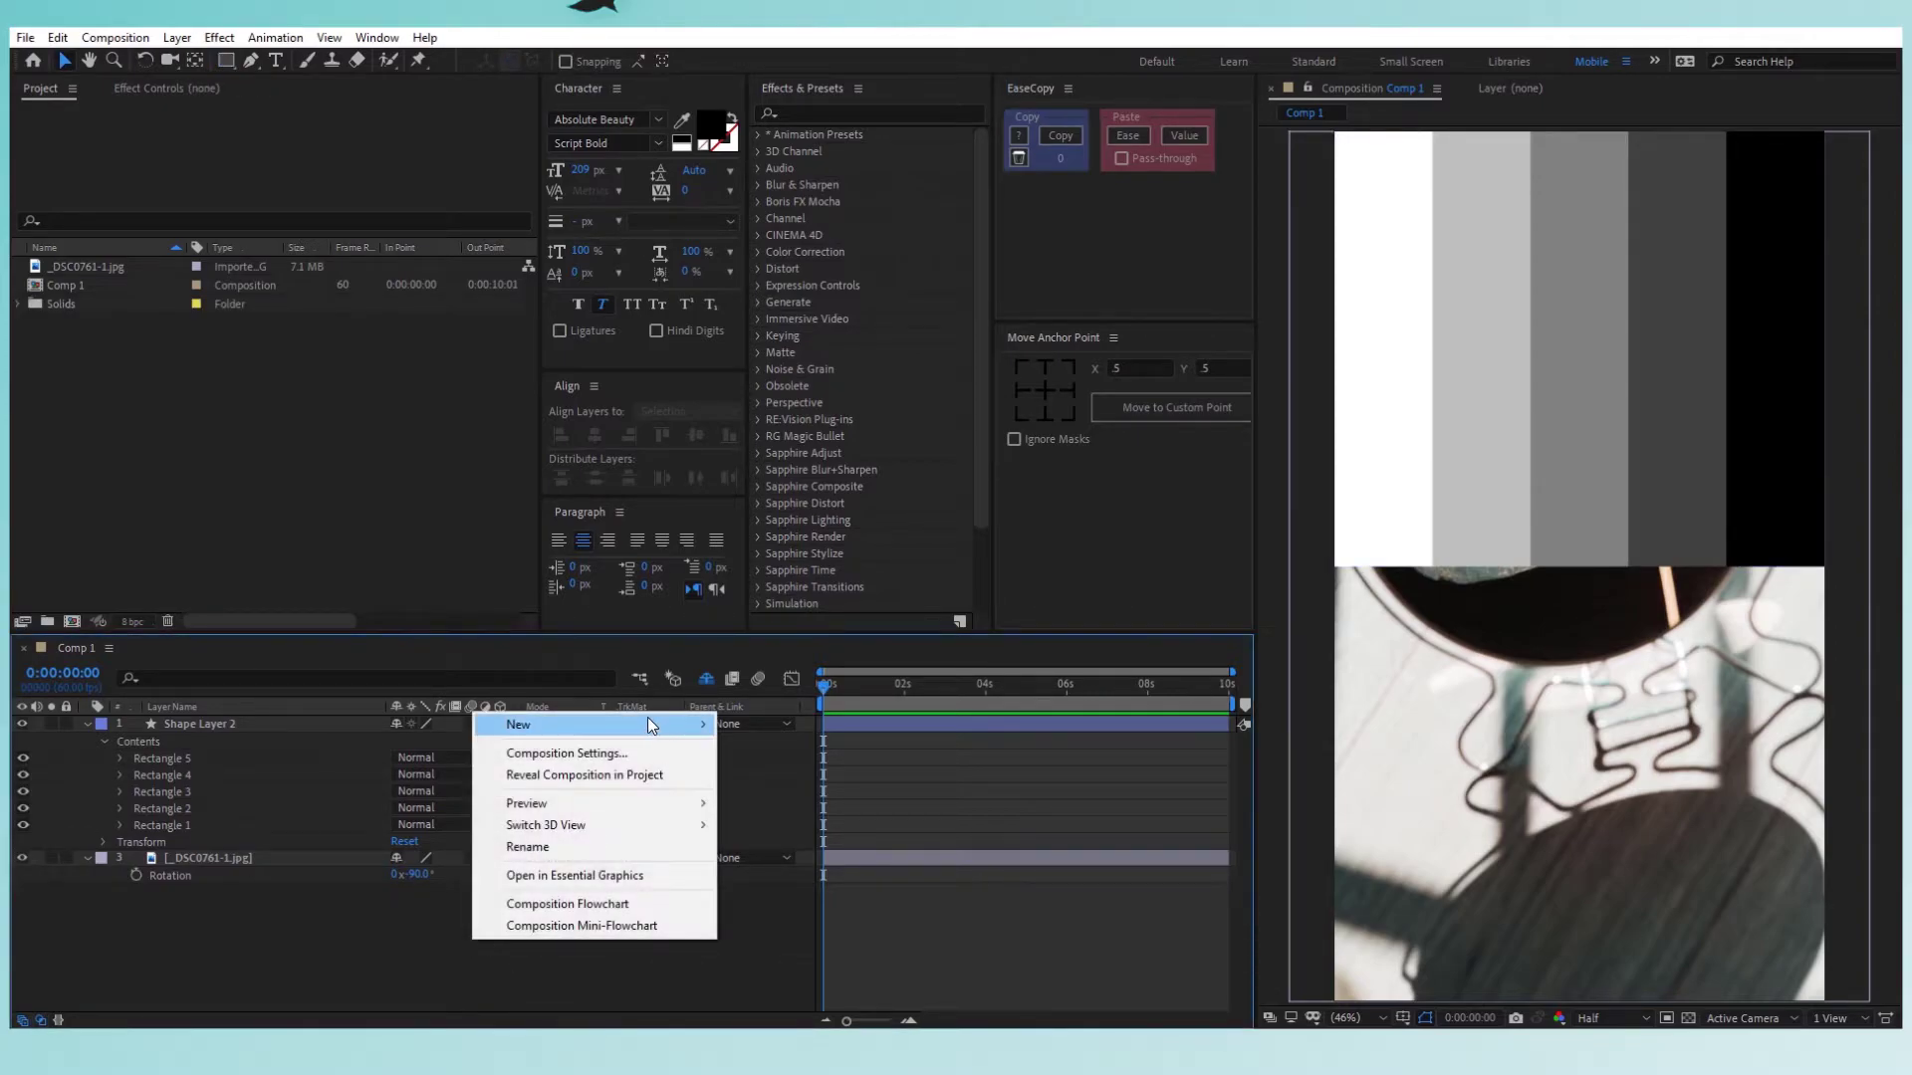
mouse_move(652, 724)
left_click(787, 880)
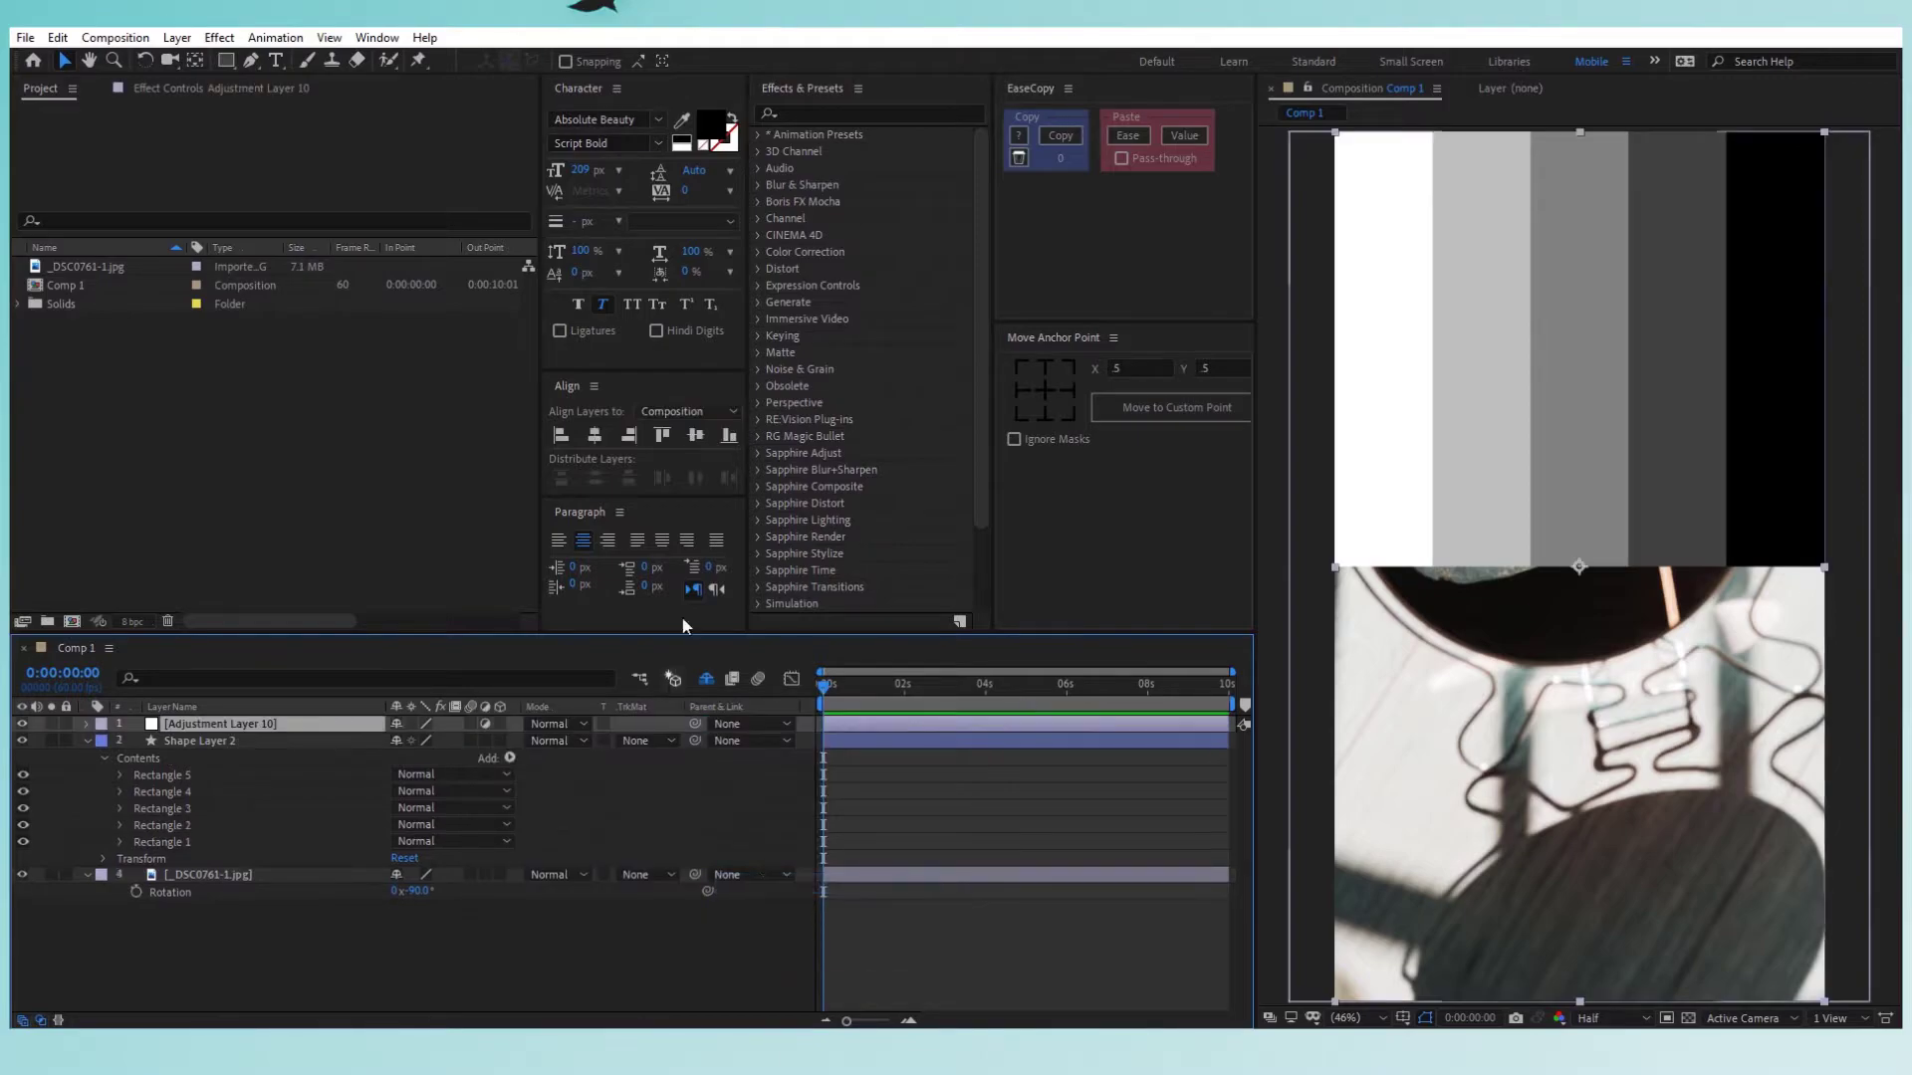
left_click(842, 115)
type("displa")
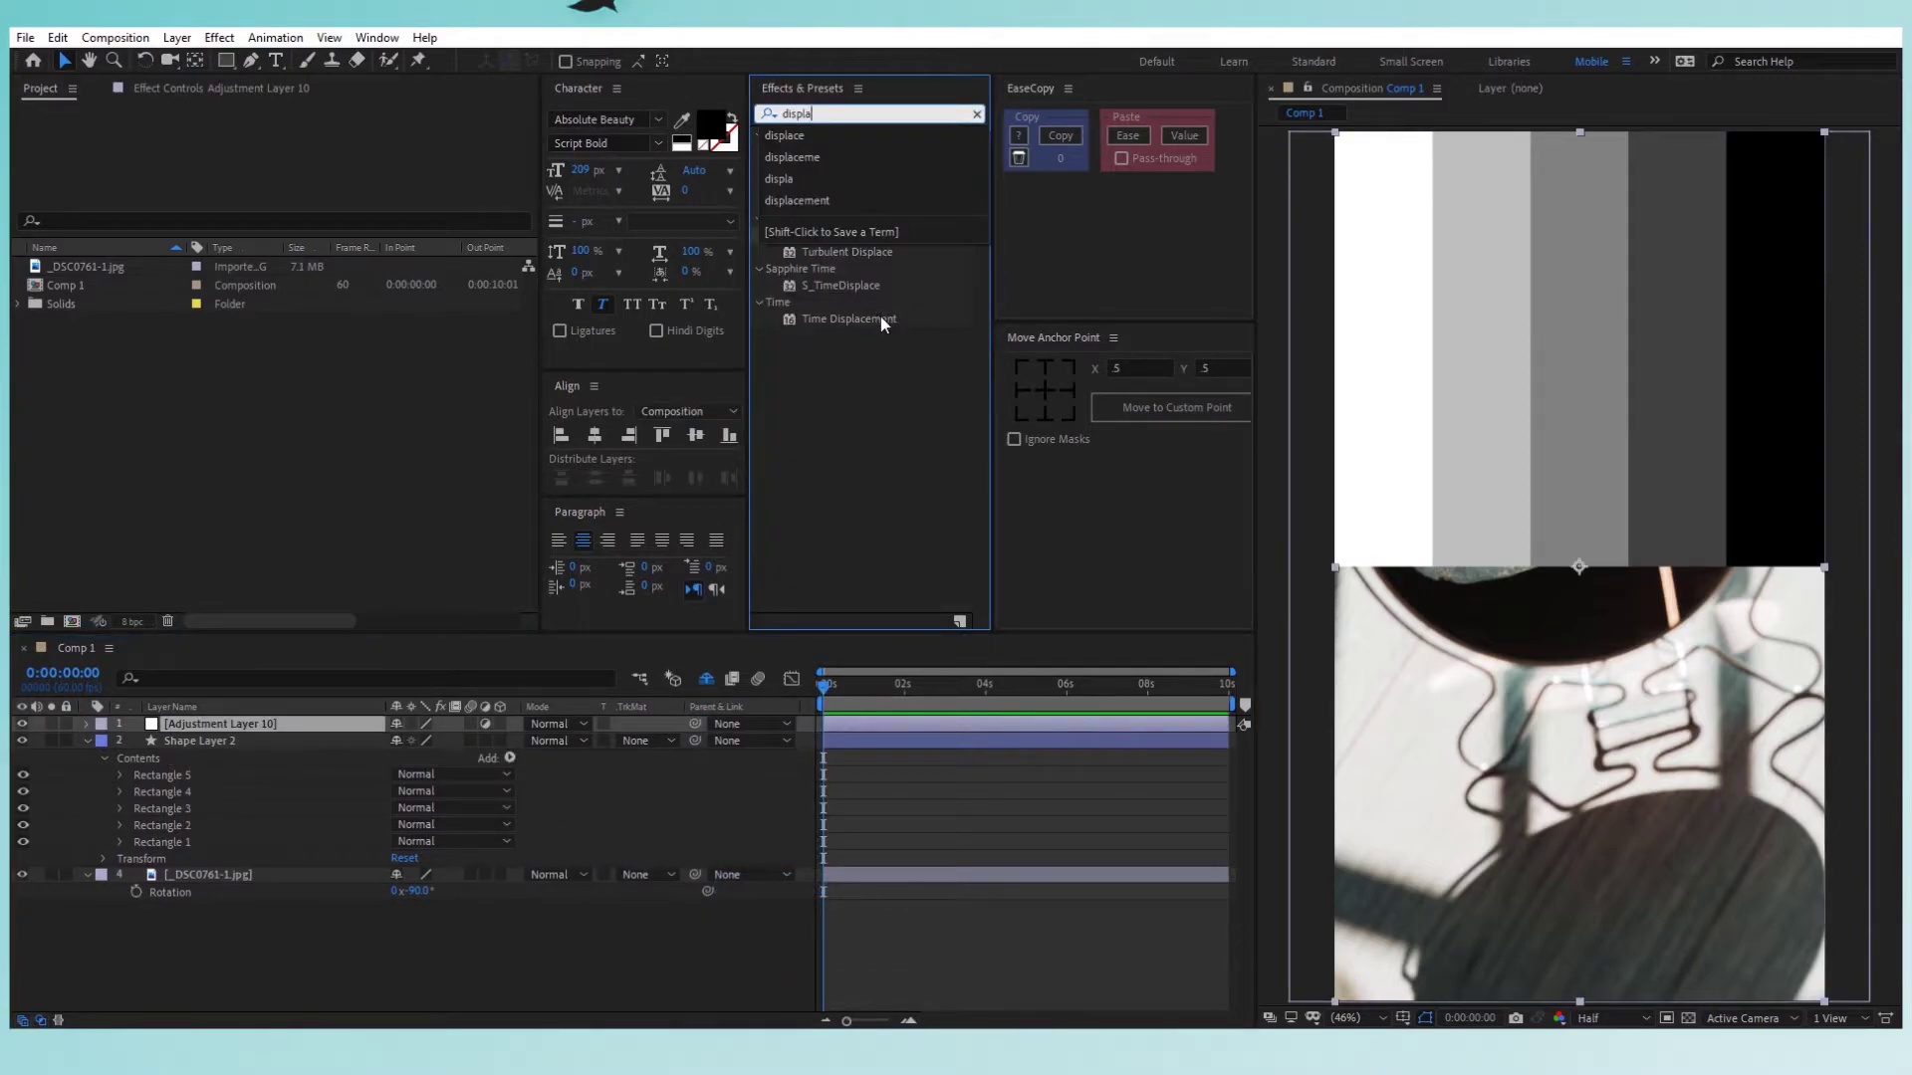
left_click(841, 156)
left_click_drag(893, 157, 344, 273)
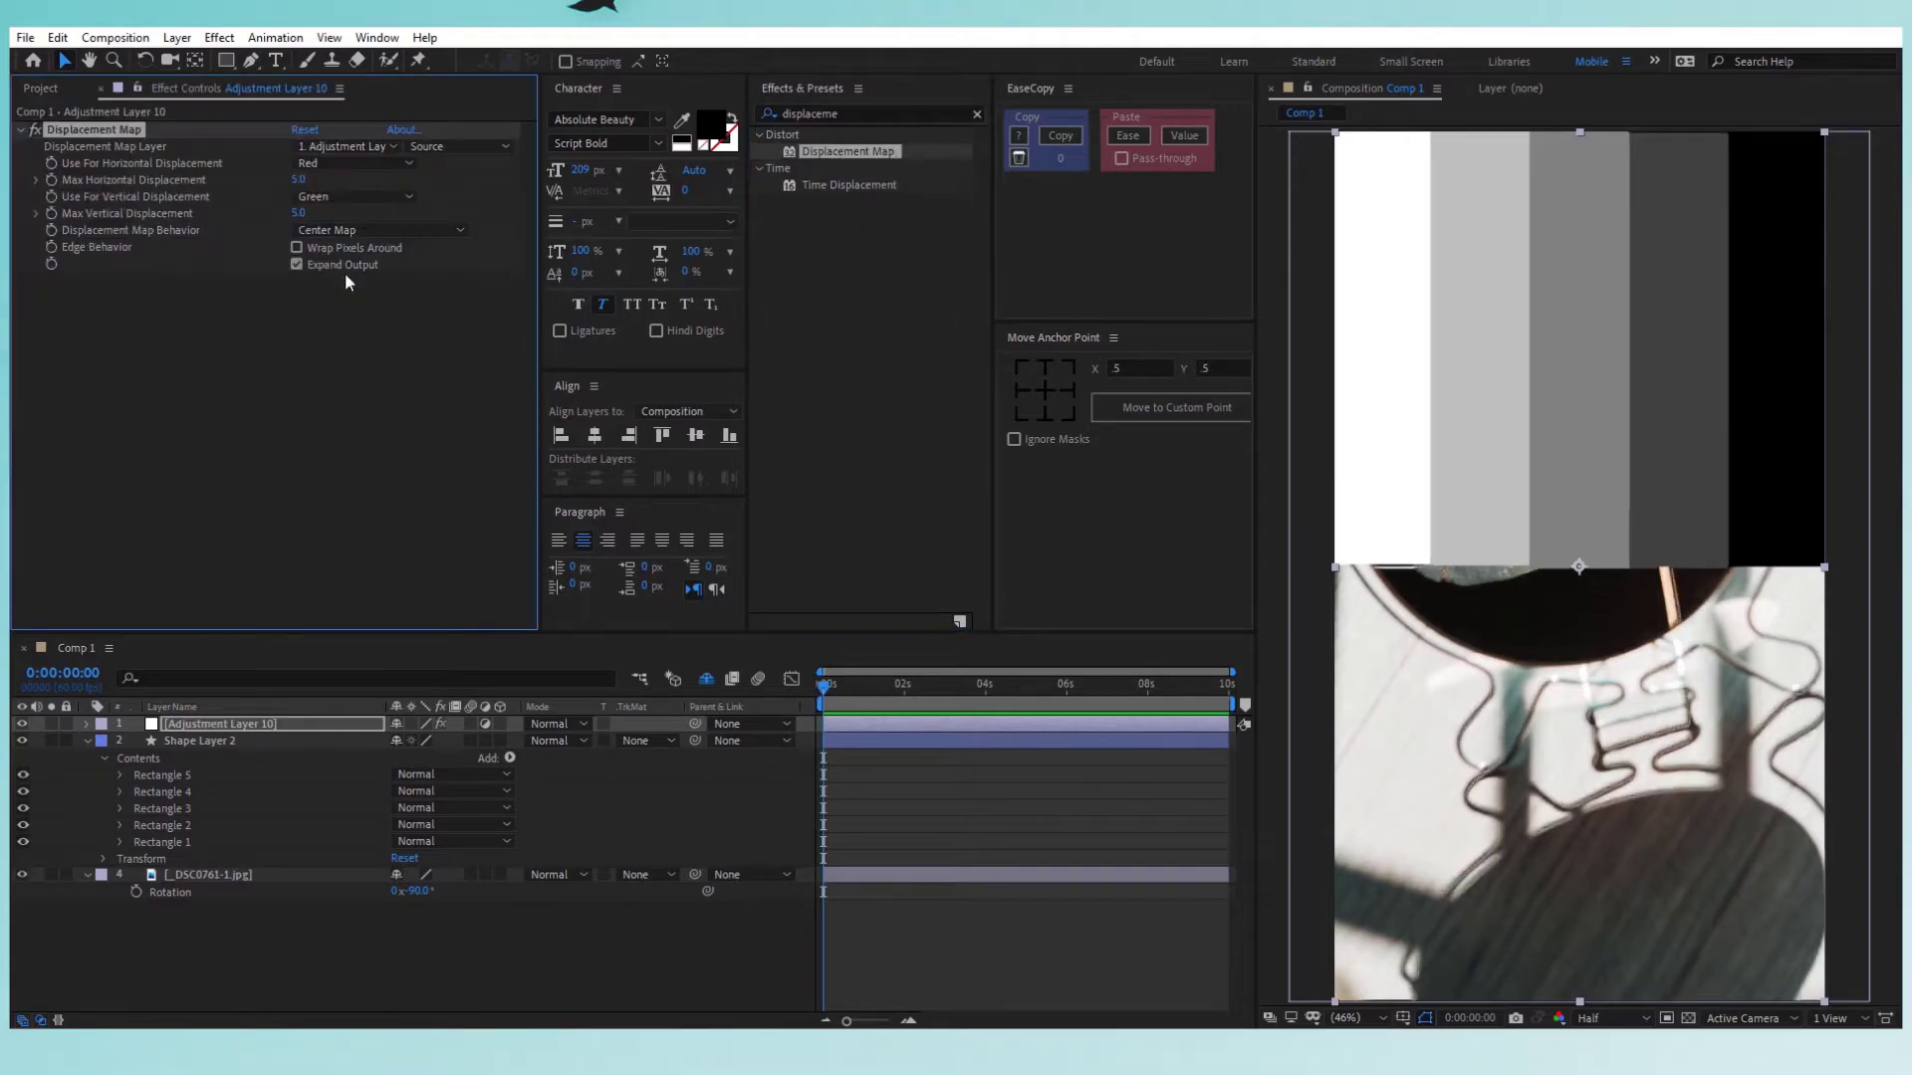
Use Shape Layer 2 as the displacement map layer and set both horizontal and vertical displacement to use Luminance.
left_click(378, 147)
left_click(383, 218)
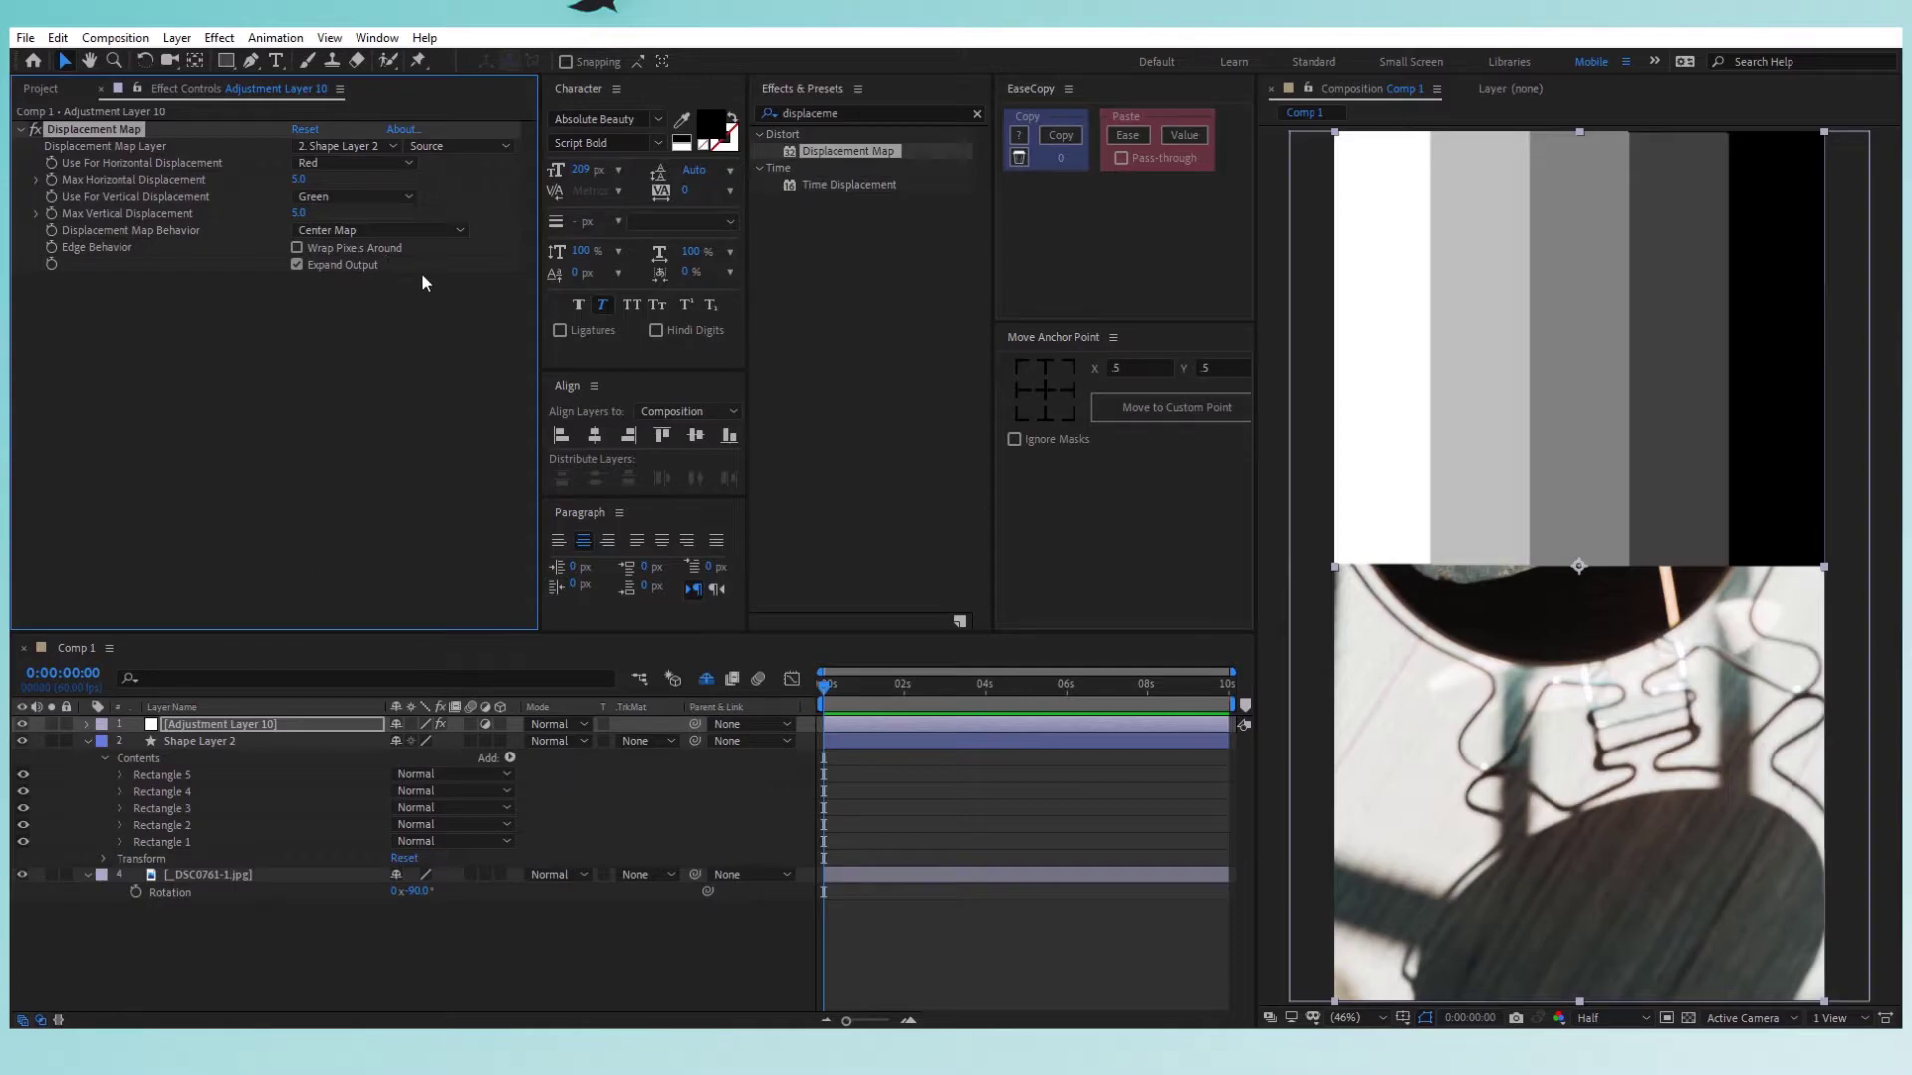
left_click(378, 161)
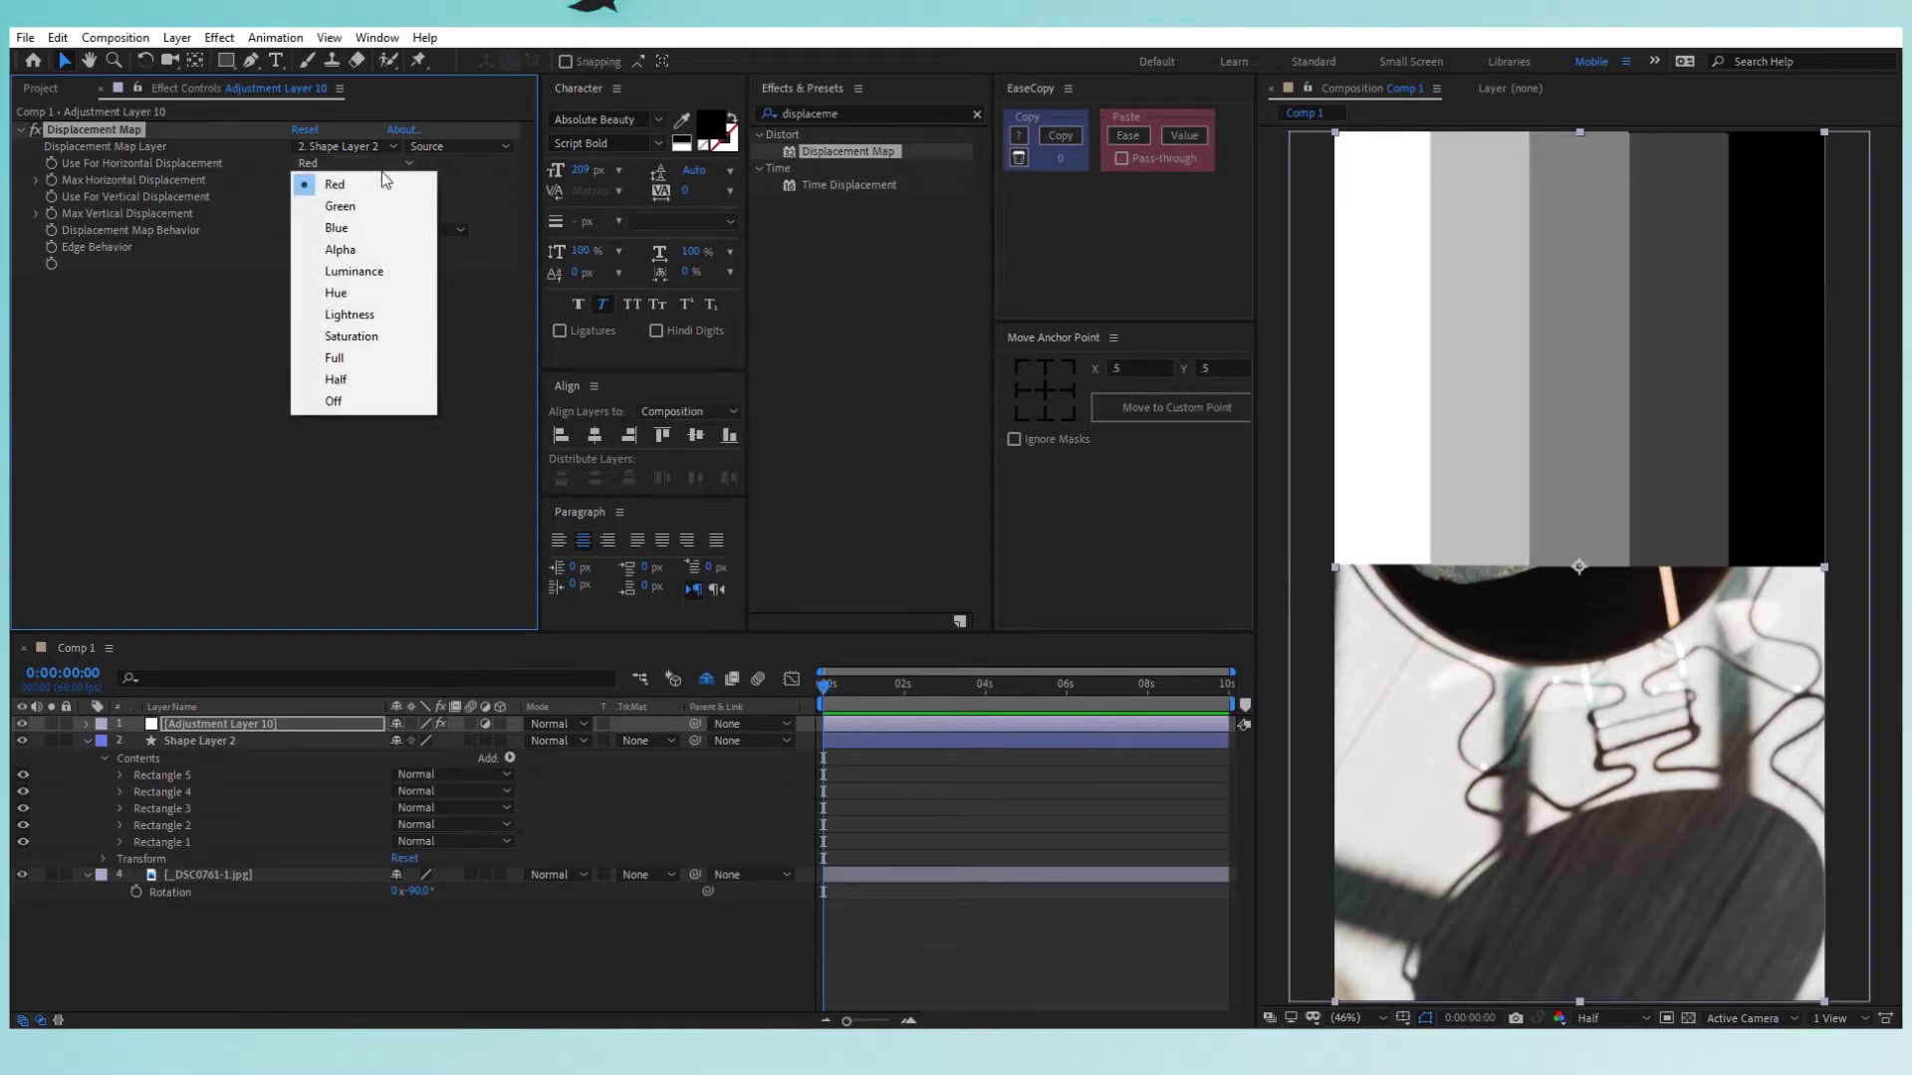
left_click(373, 270)
left_click(330, 194)
left_click(373, 304)
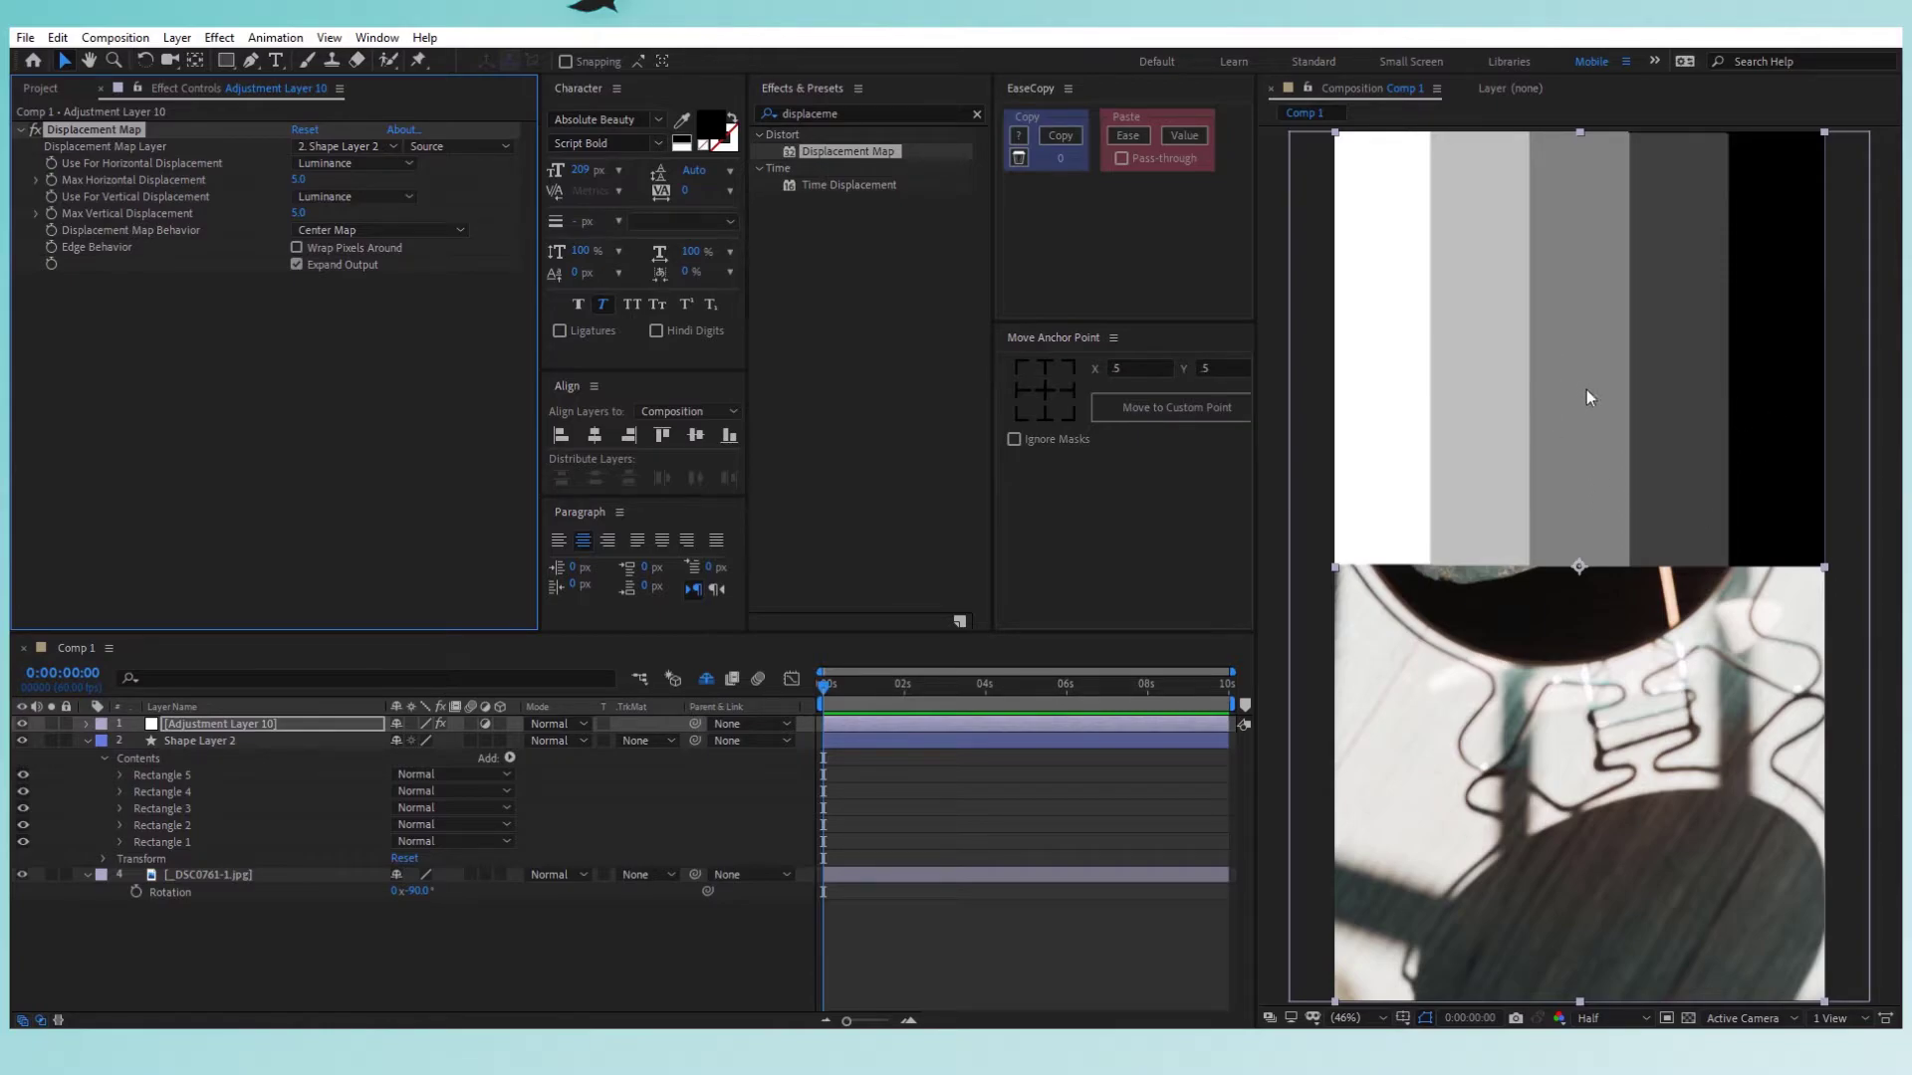
Hide Shape Layer 2 and reselect the adjustment layer.
left_click(266, 740)
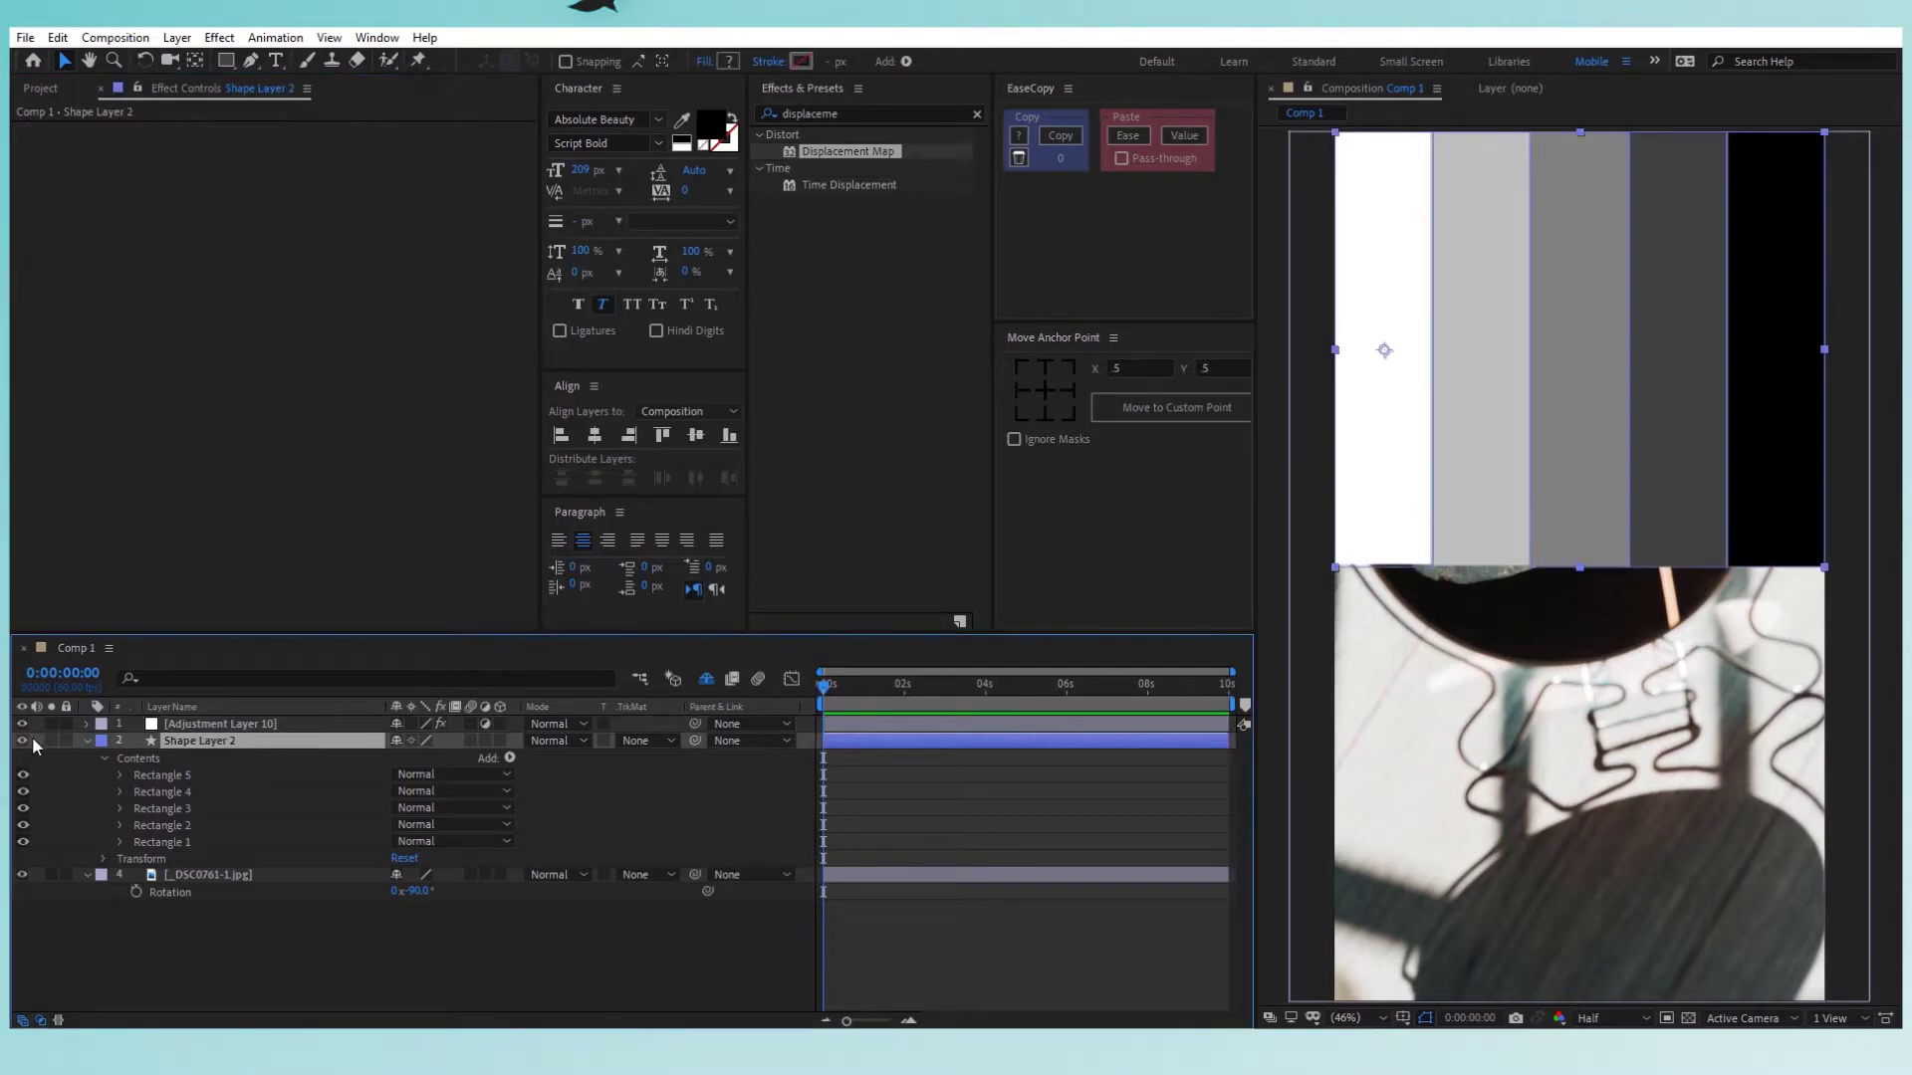
left_click(24, 741)
left_click(191, 723)
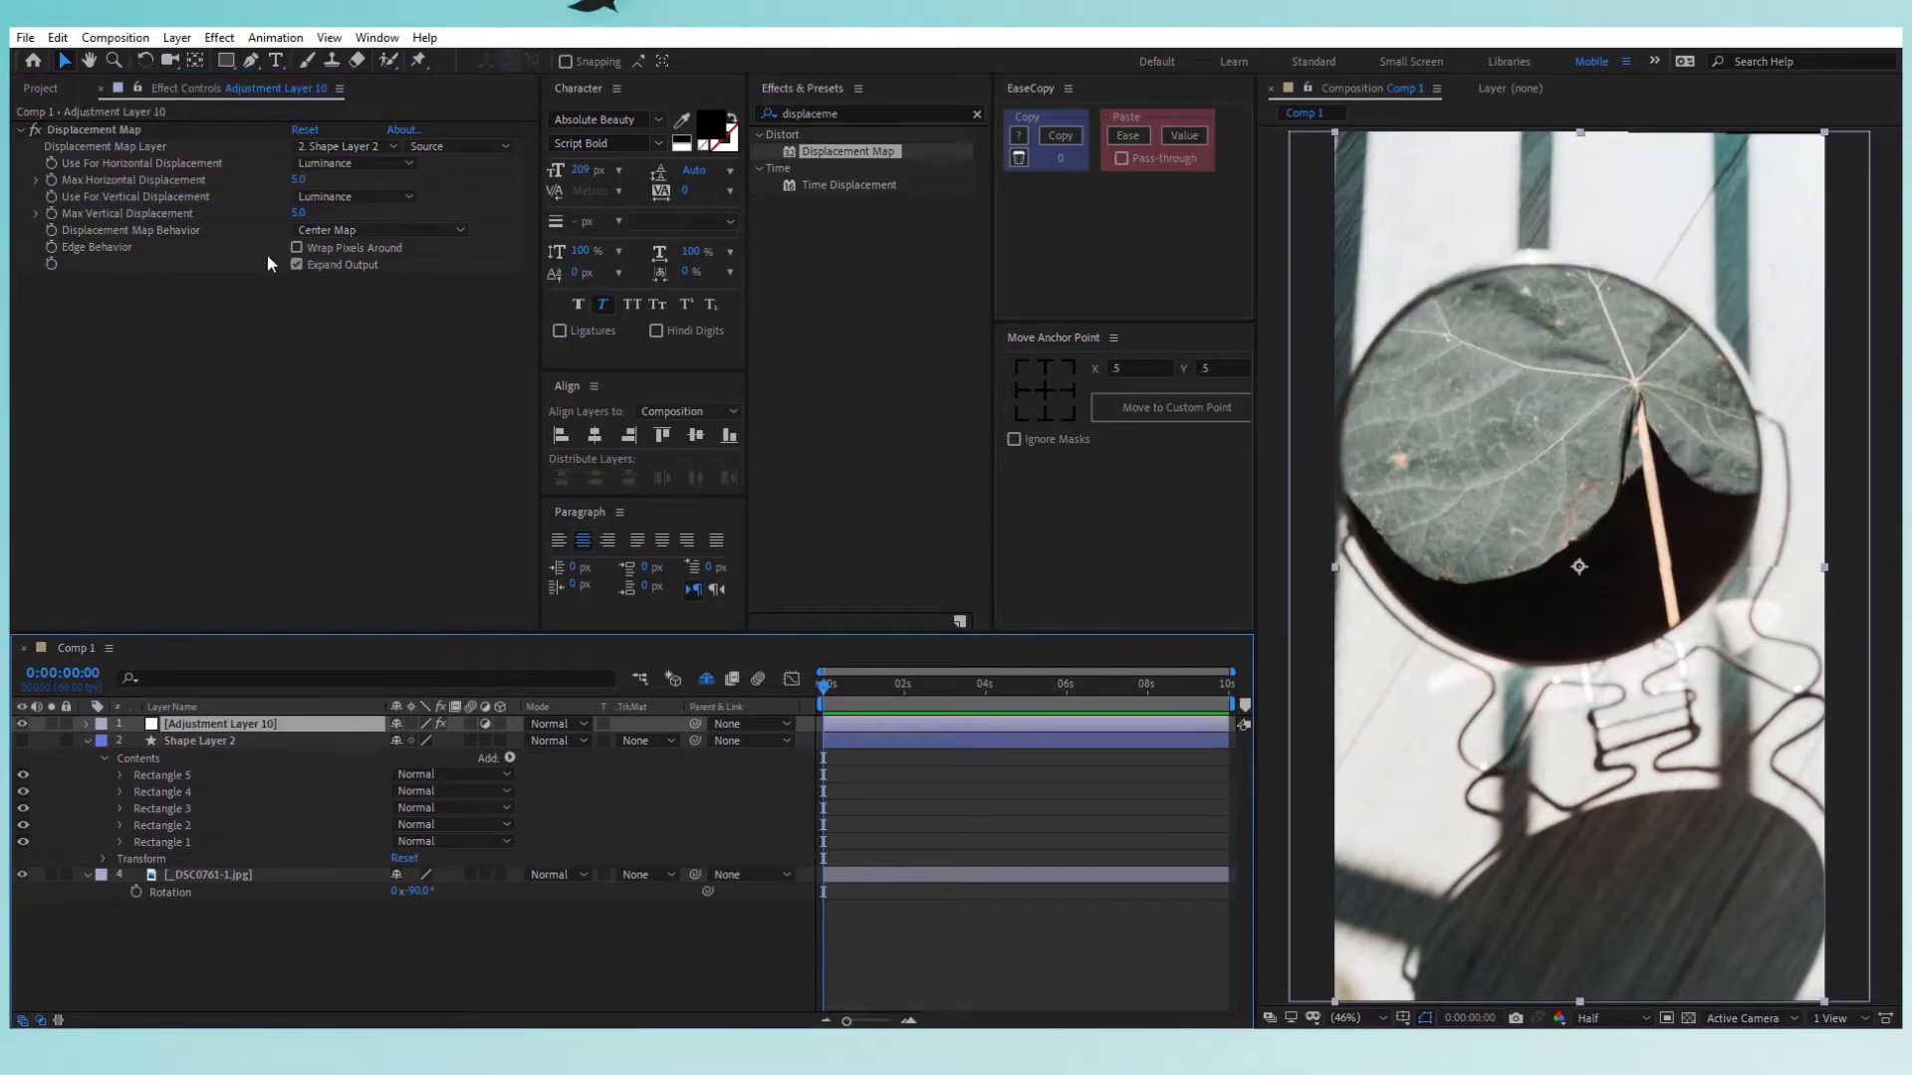
Try out larger Max Horizontal Displacement values on the adjustment layer, and restore the setting to 5.
left_click_drag(301, 181, 794, 331)
left_click(305, 181)
type("5")
key("Return")
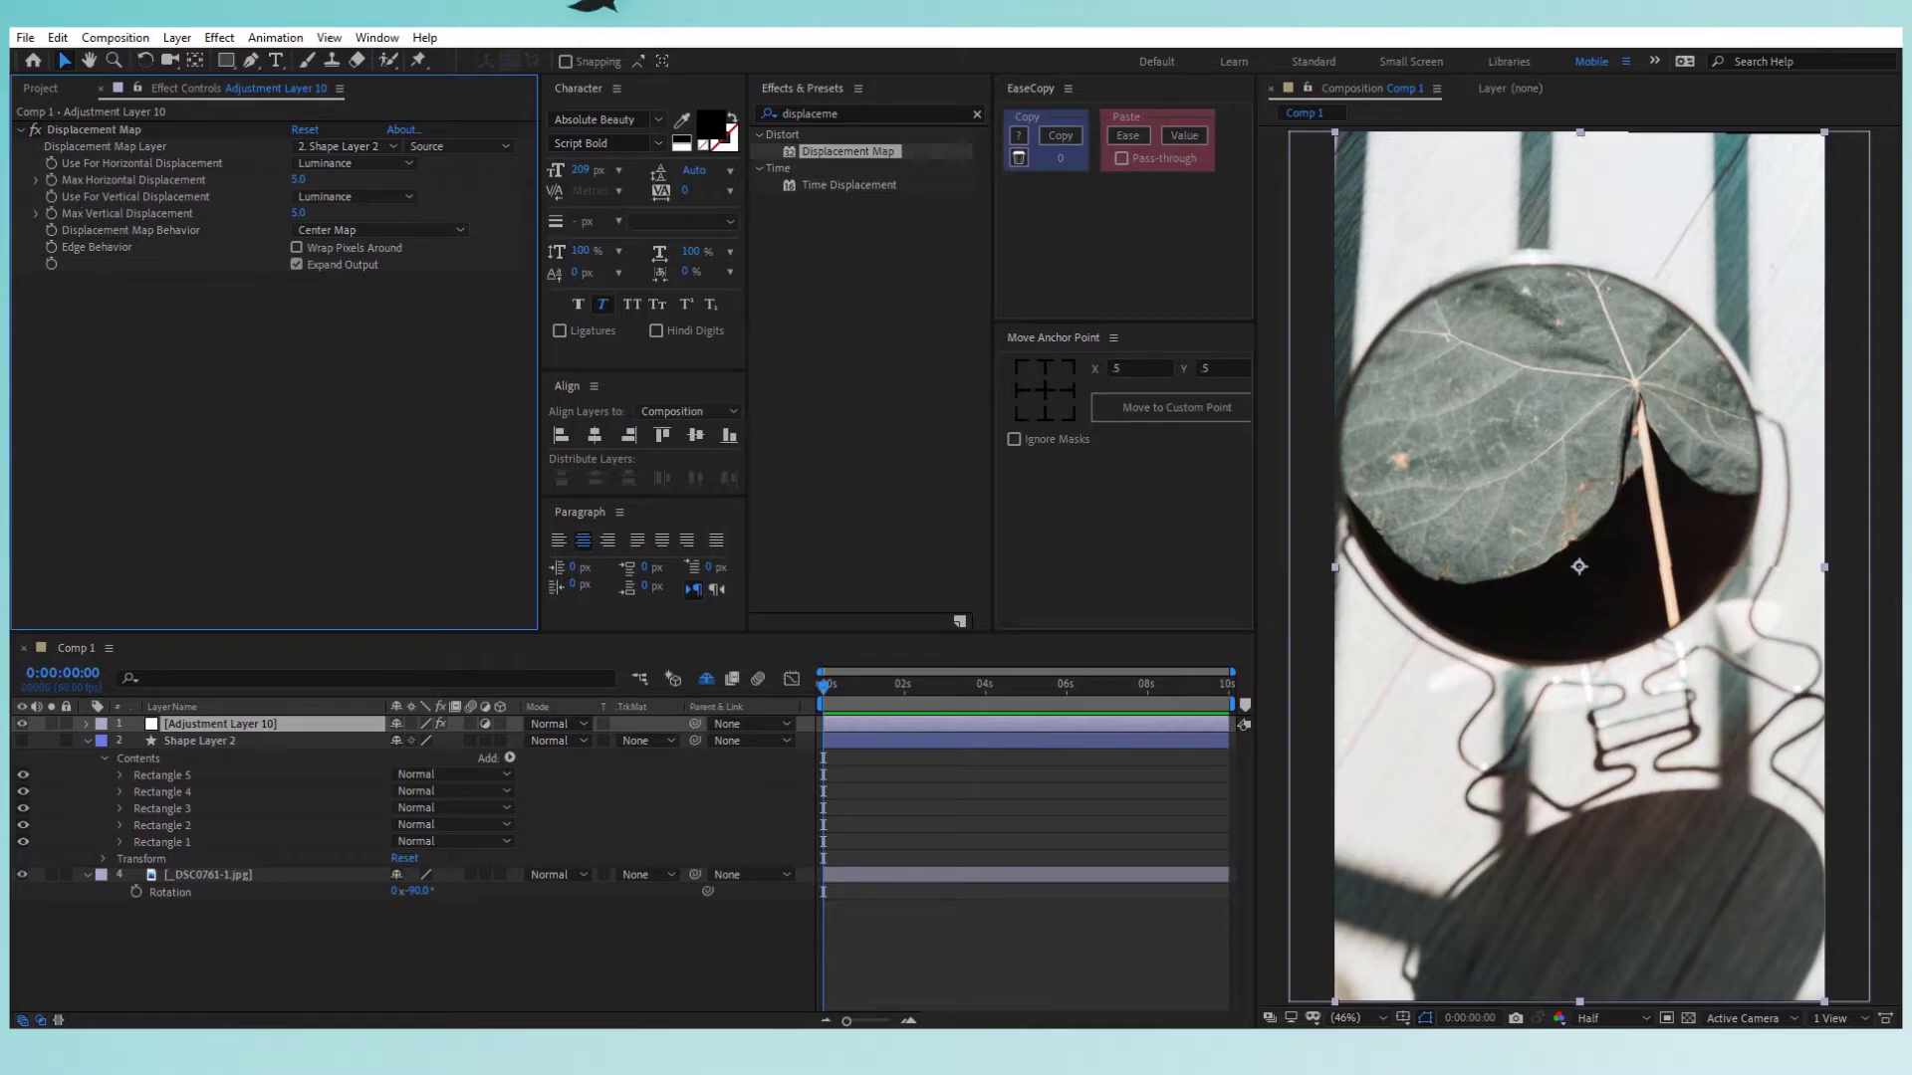
Duplicate Shape Layer 2 and move the copy above the adjustment layer.
left_click(334, 792)
left_click(266, 740)
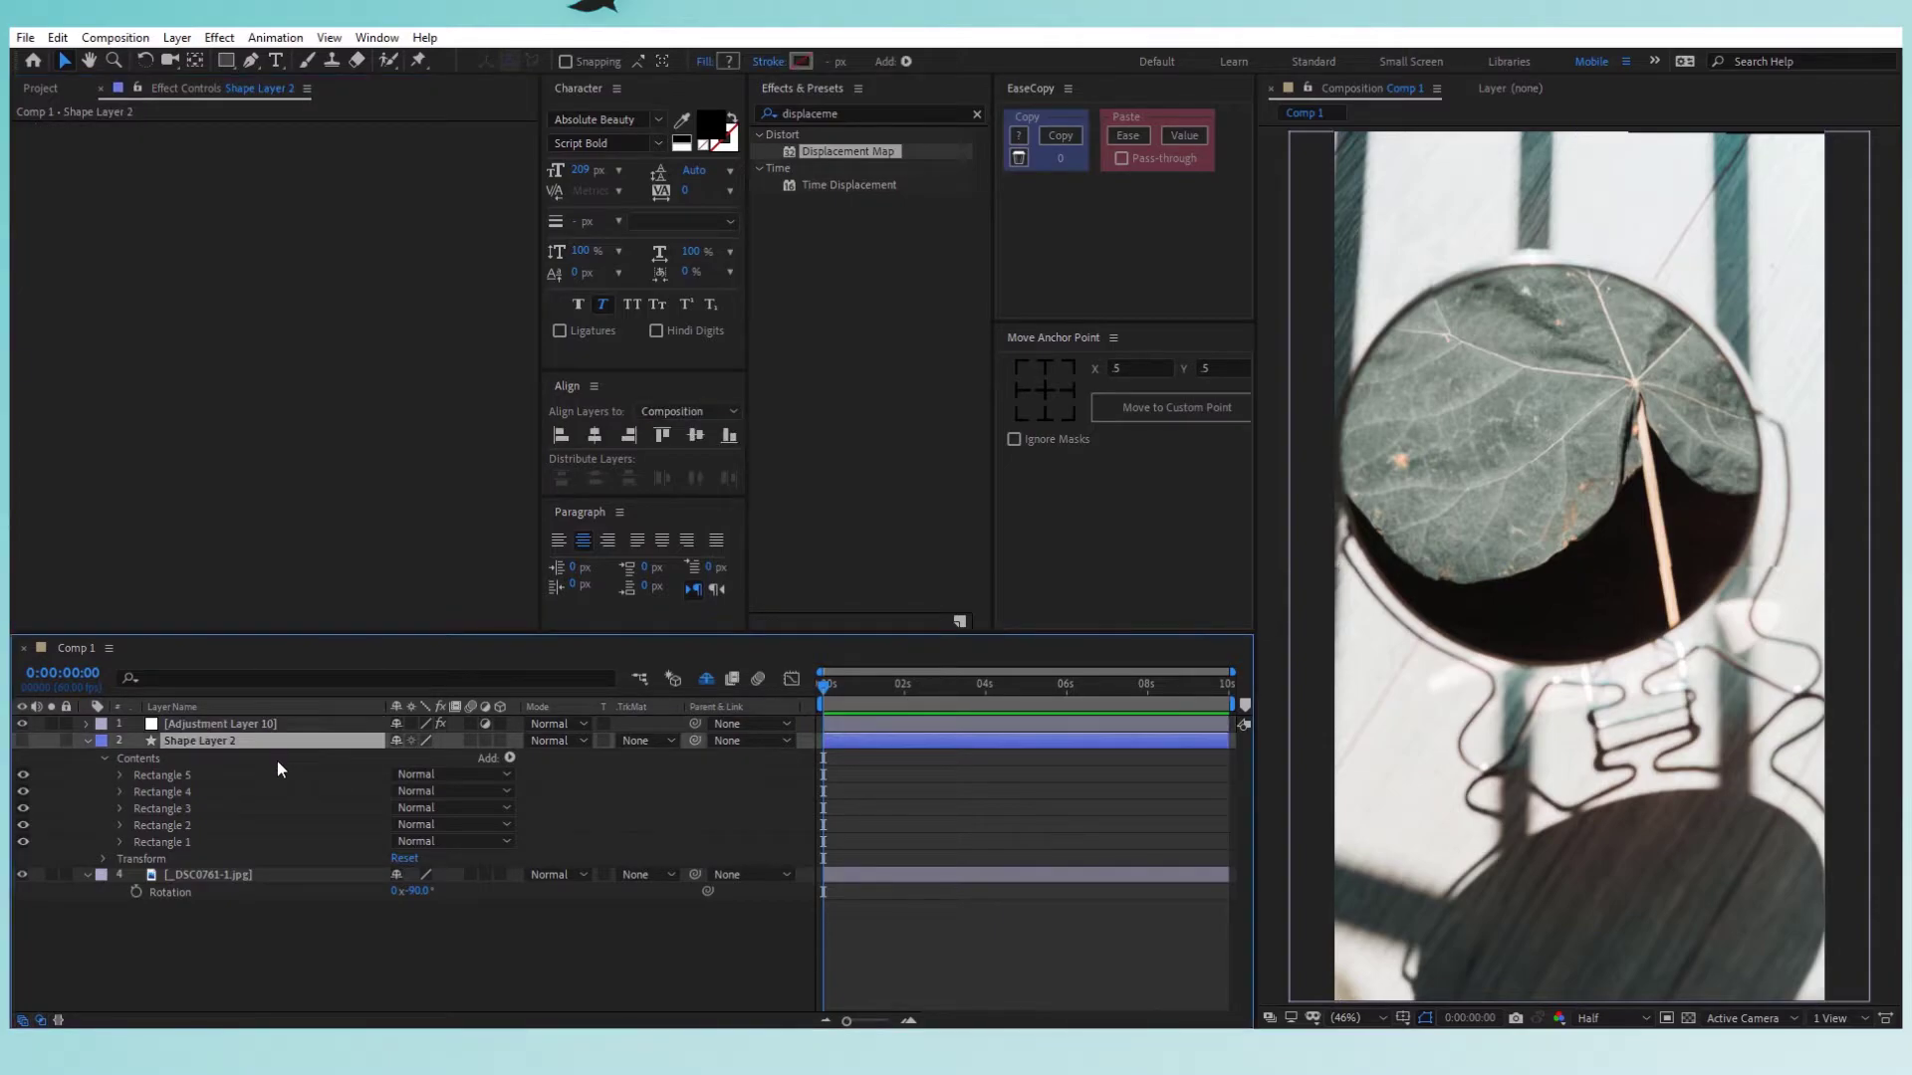
key("ctrl+d")
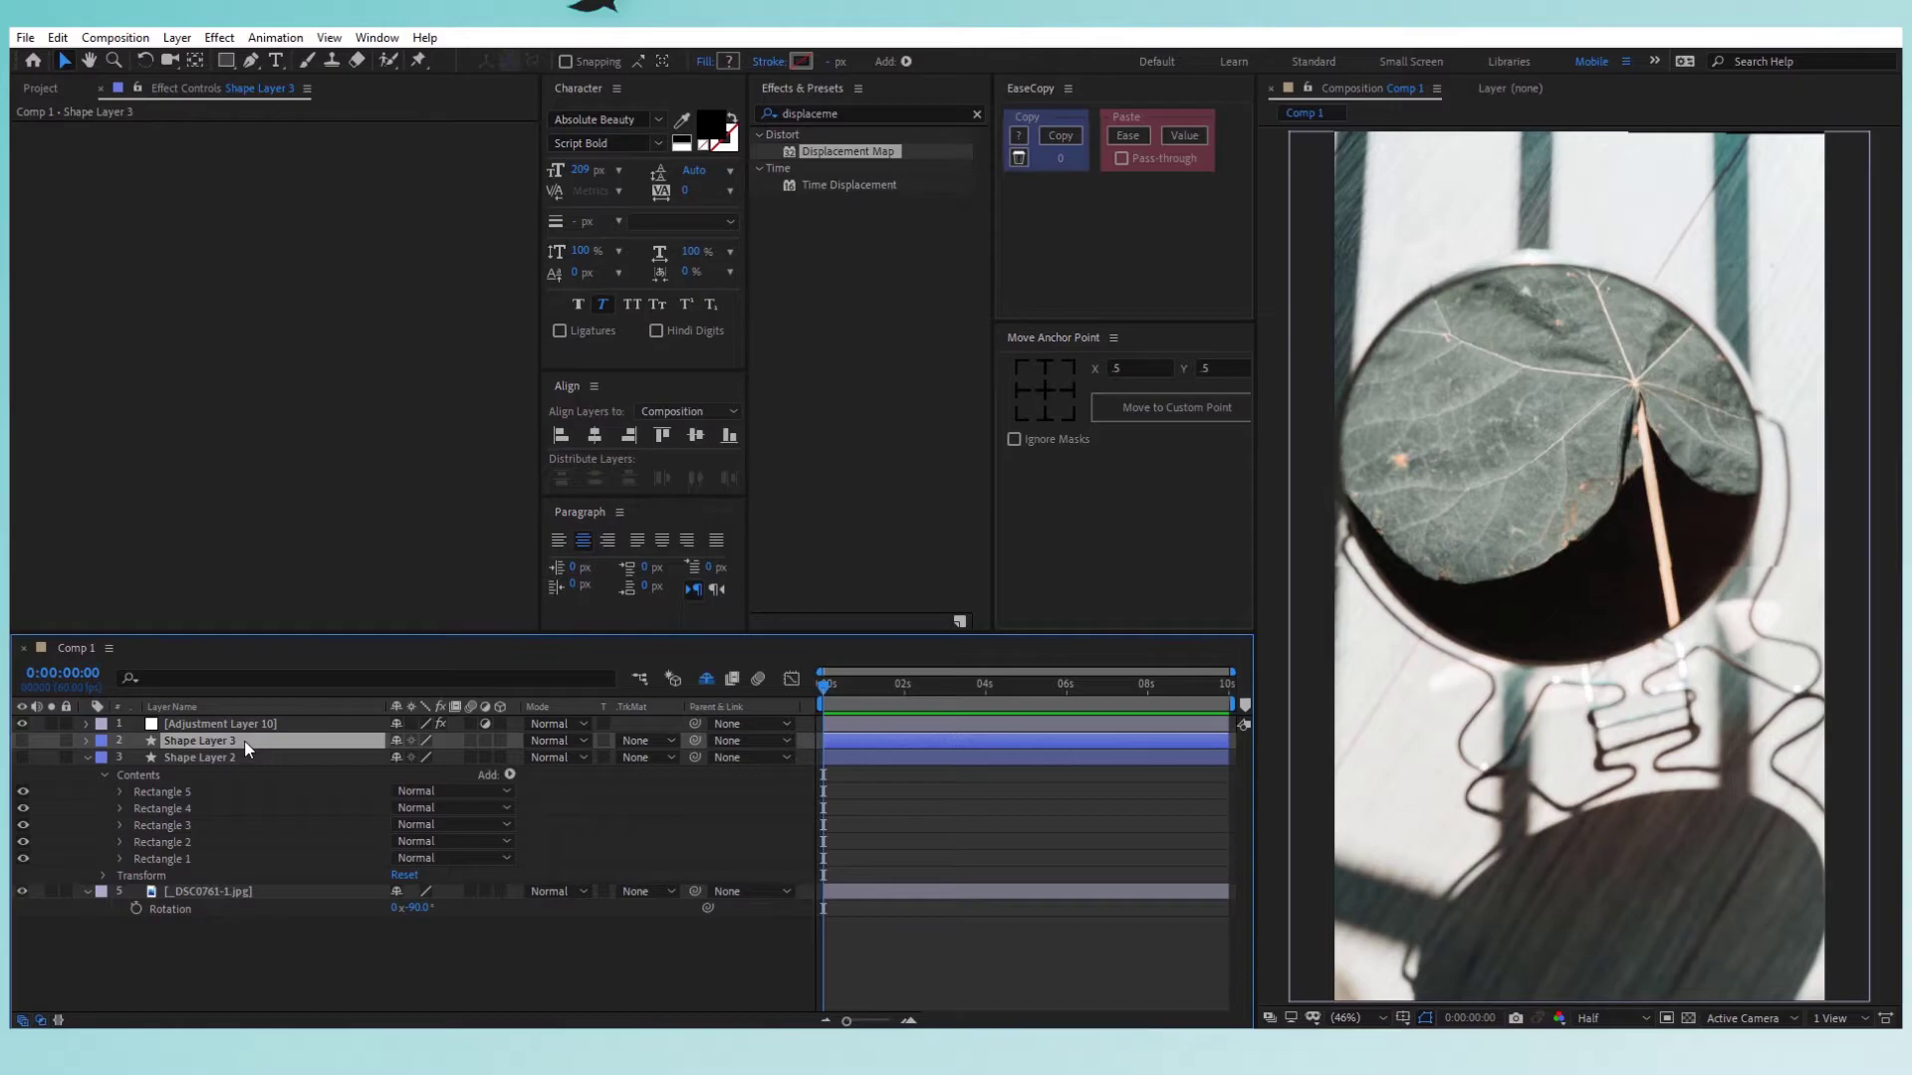
left_click_drag(242, 741, 242, 717)
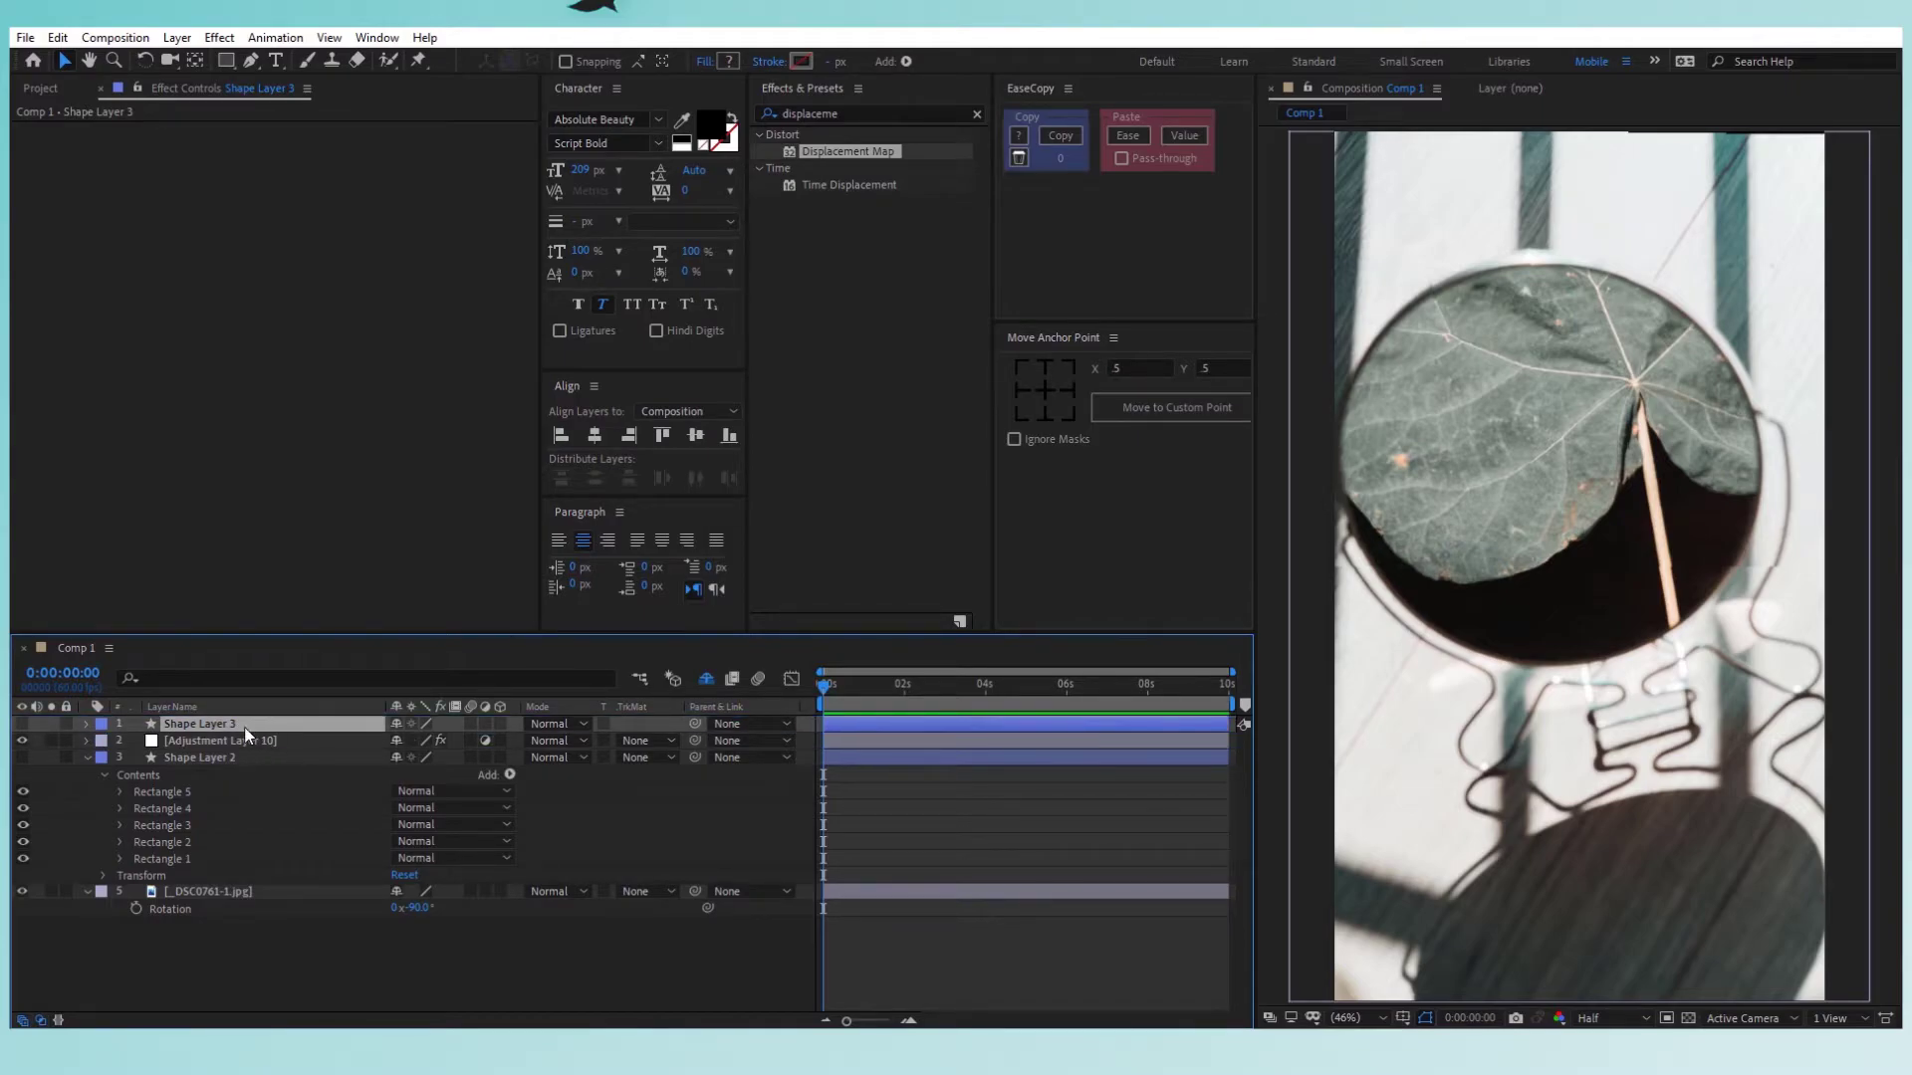
Make Shape Layer 3 visible, reveal its transform properties and centre its anchor point within the rectangles.
left_click(85, 724)
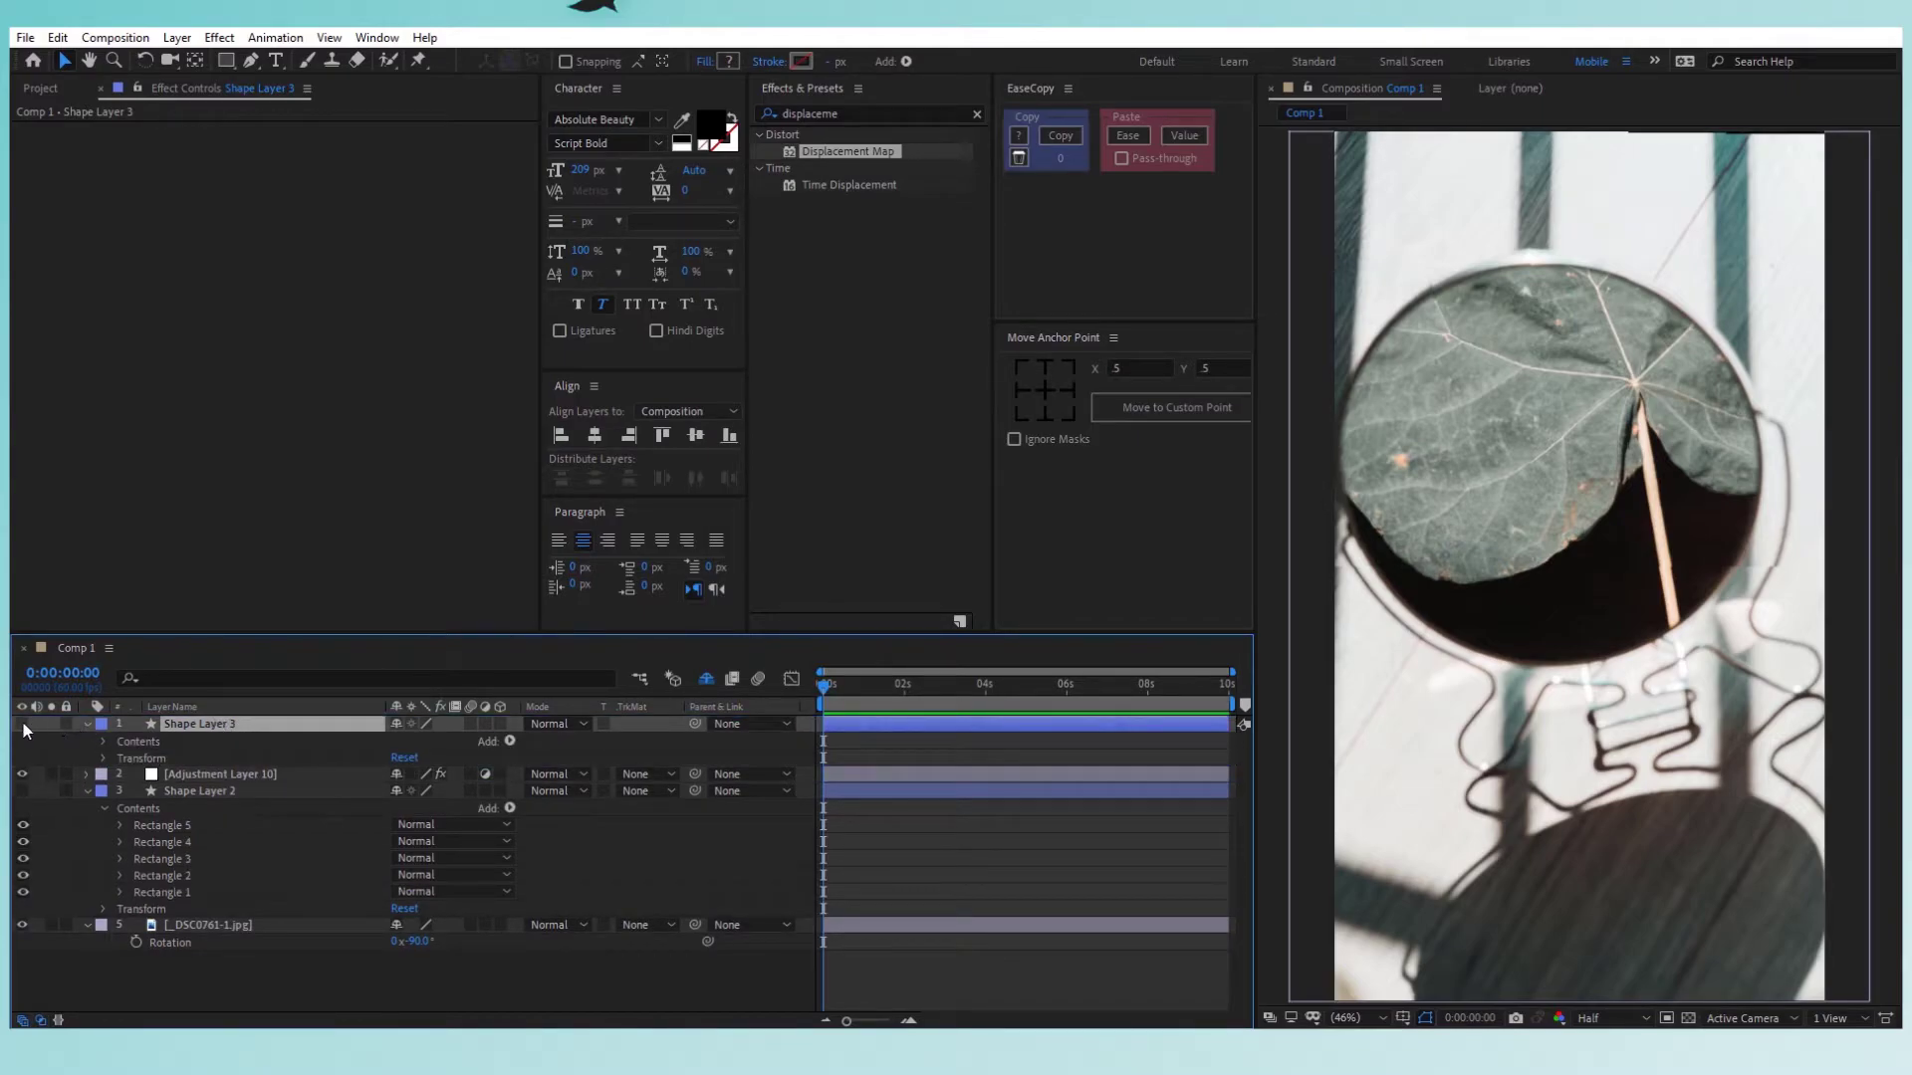
left_click(22, 723)
left_click(103, 758)
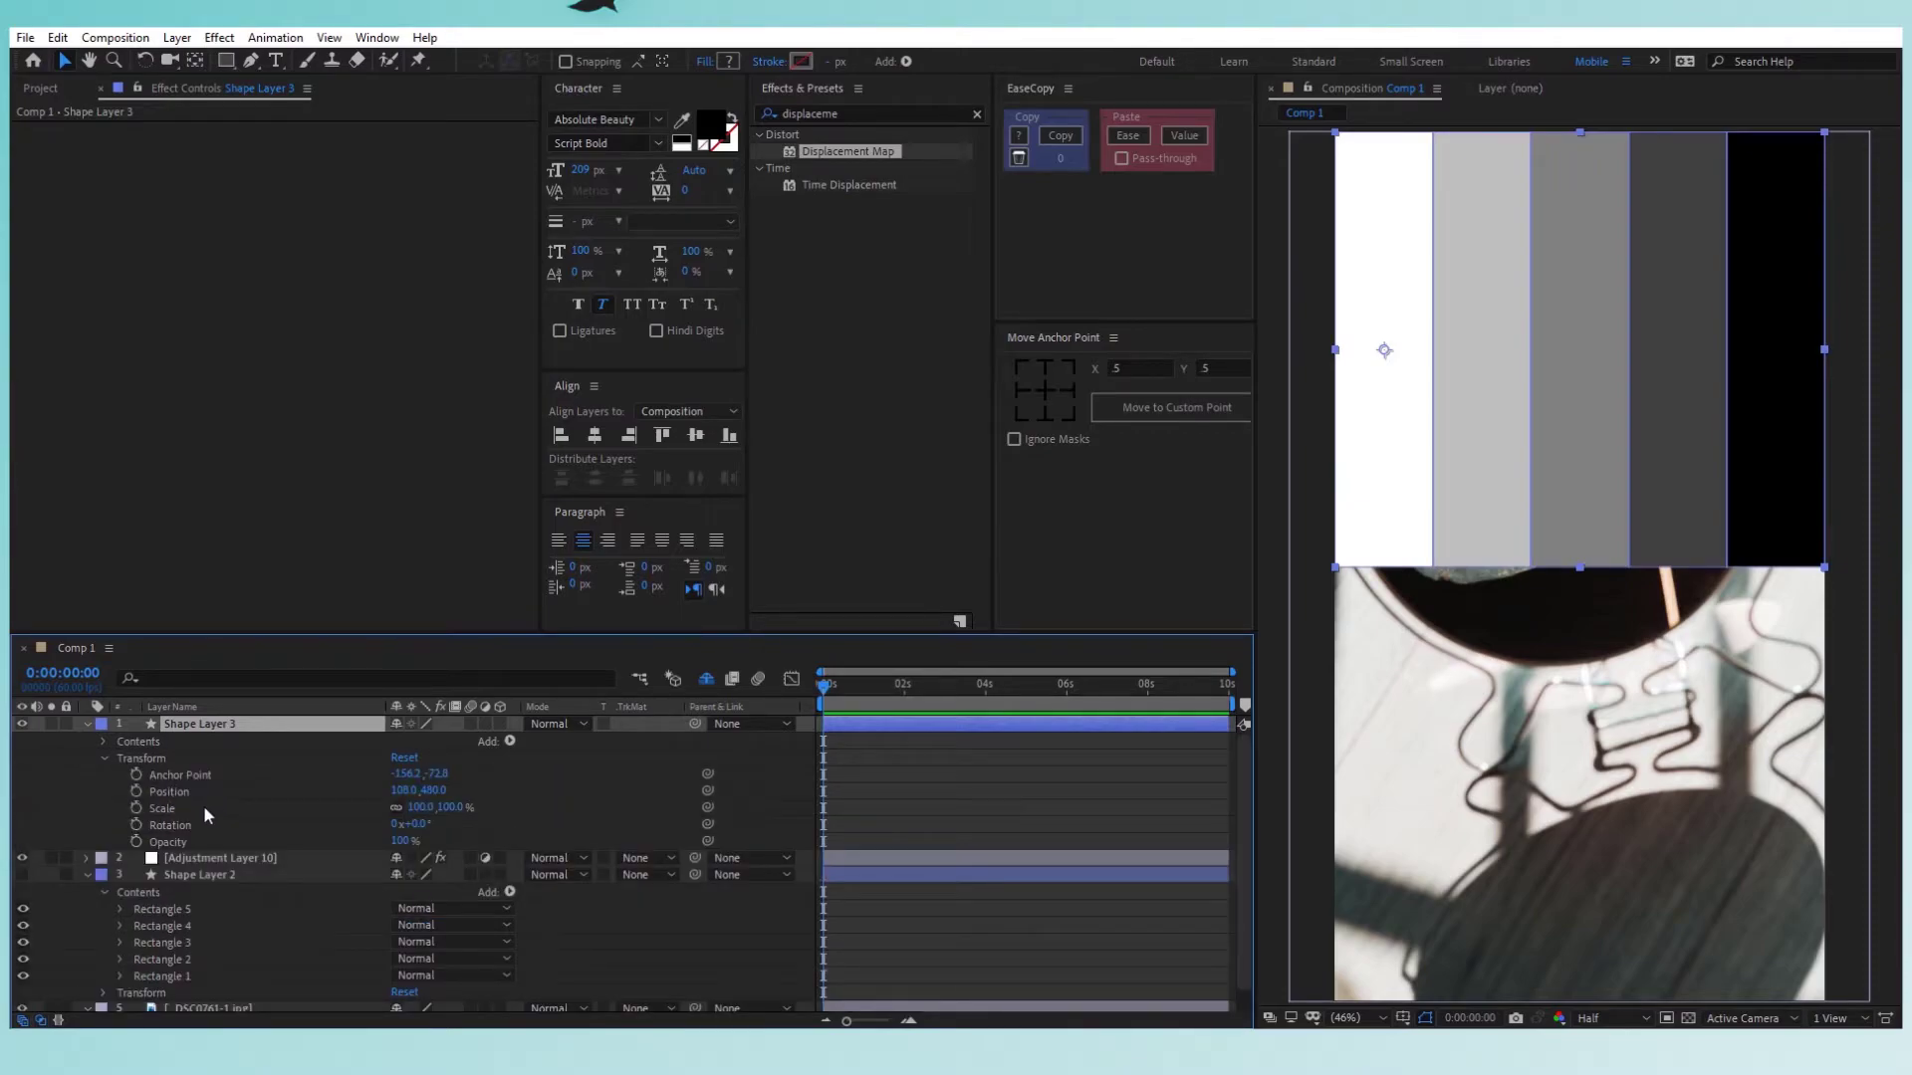
left_click(224, 810)
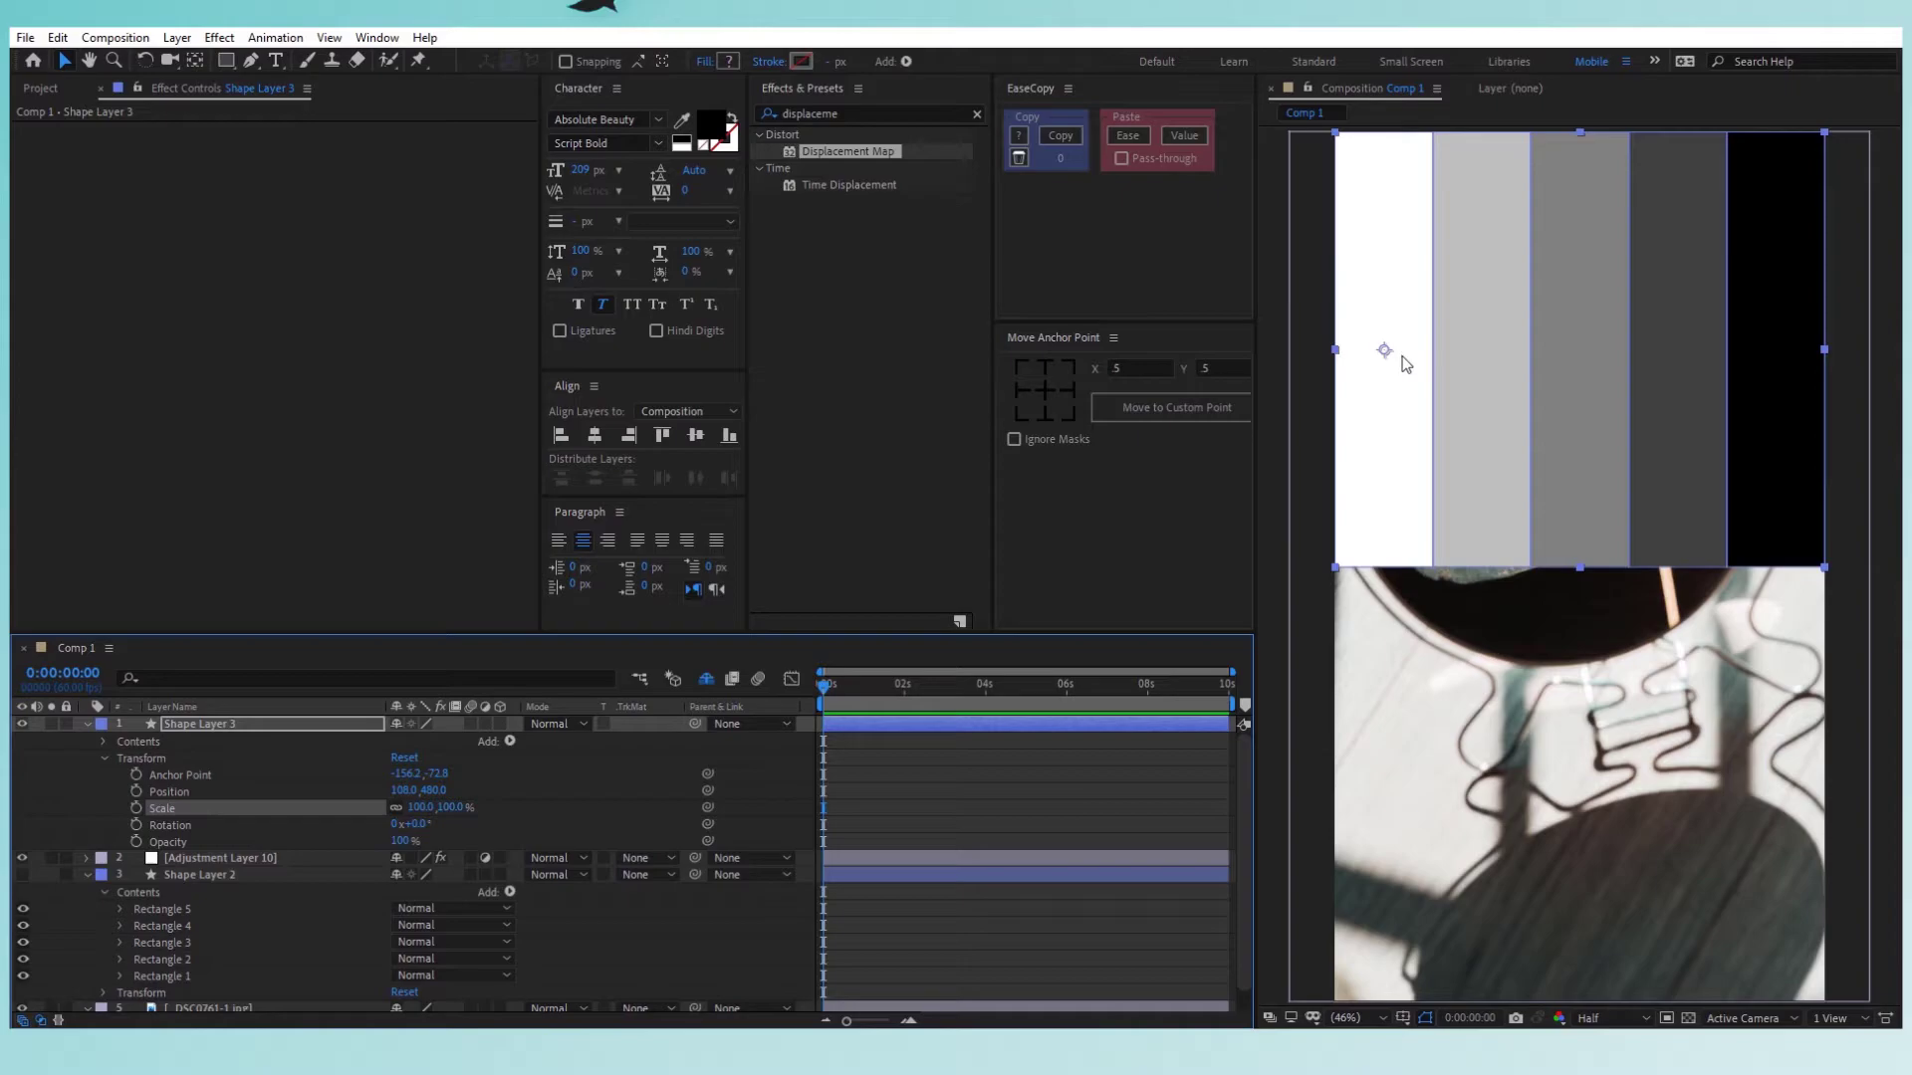
key("ctrl+alt+Home")
Mirror Shape Layer 3 with an unlinked horizontal scale of -100% and align it to the composition's bottom edge.
left_click(396, 809)
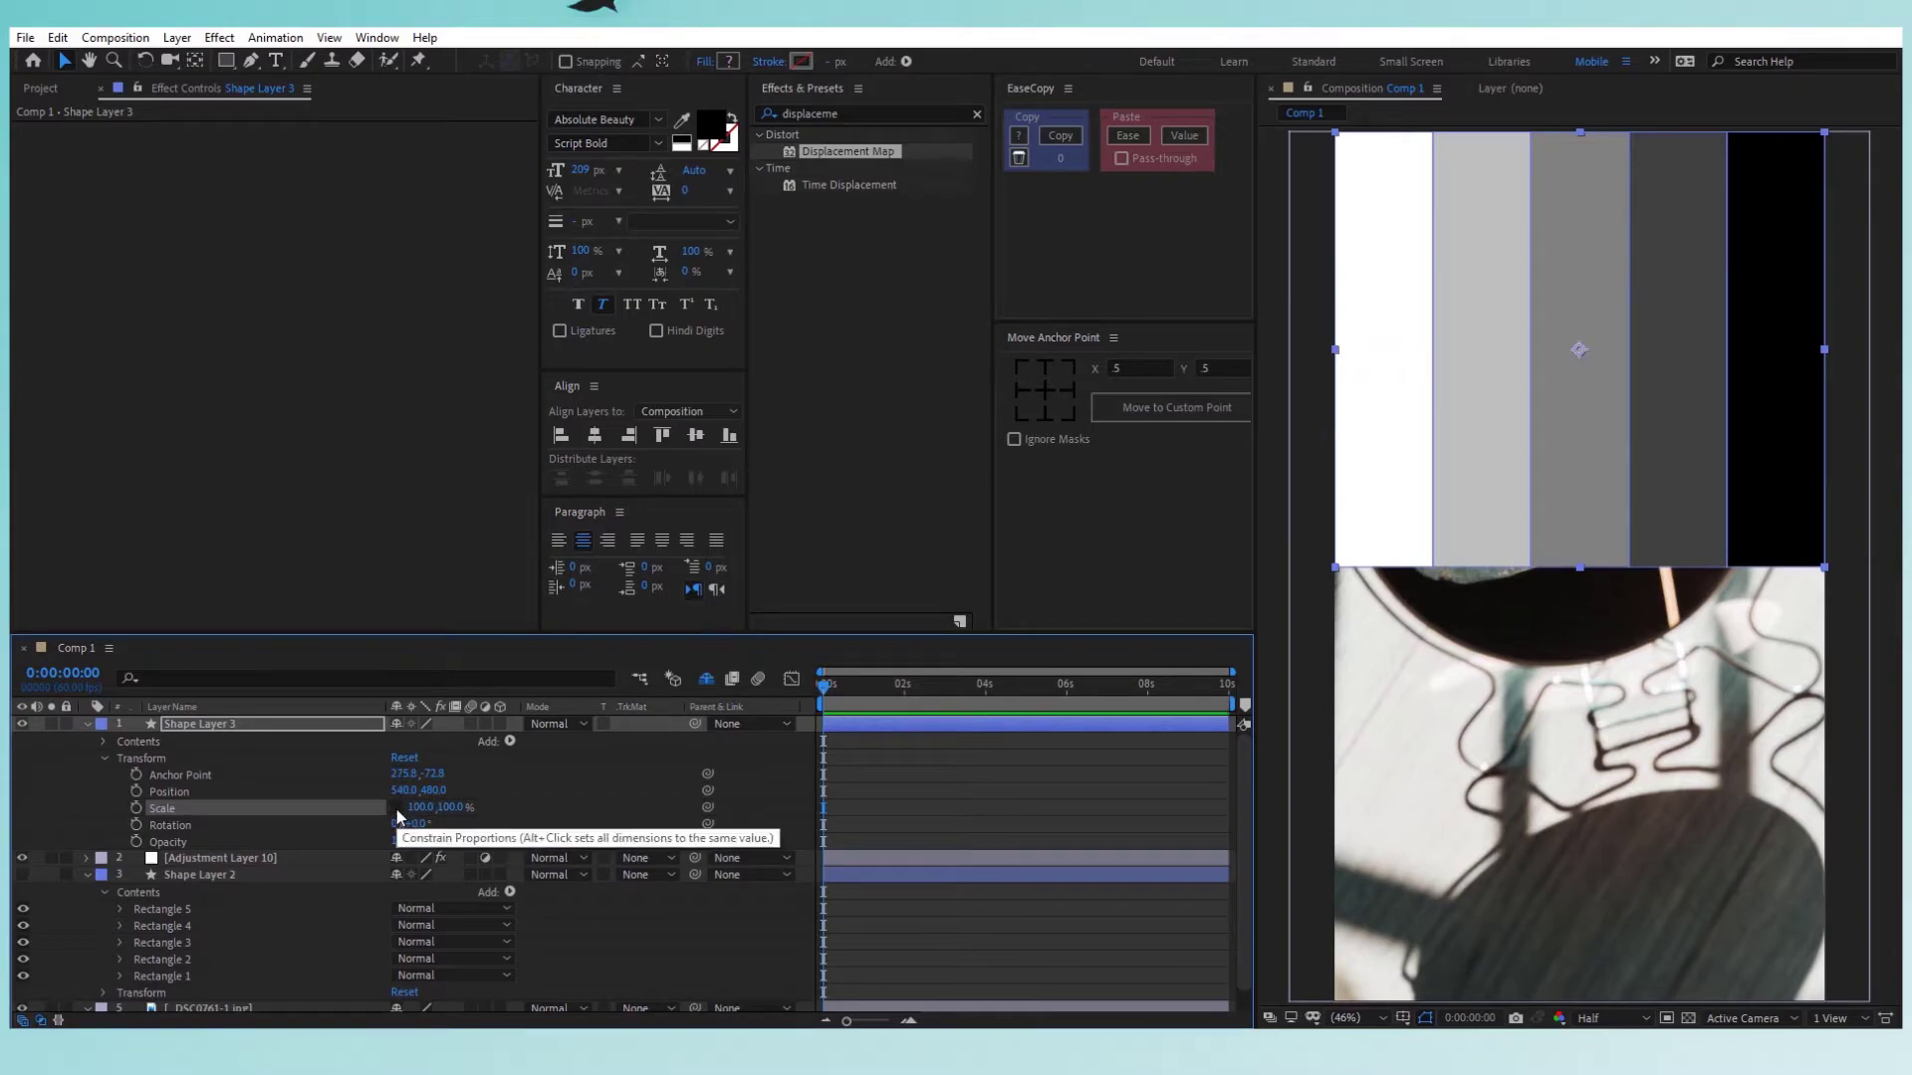
left_click(420, 807)
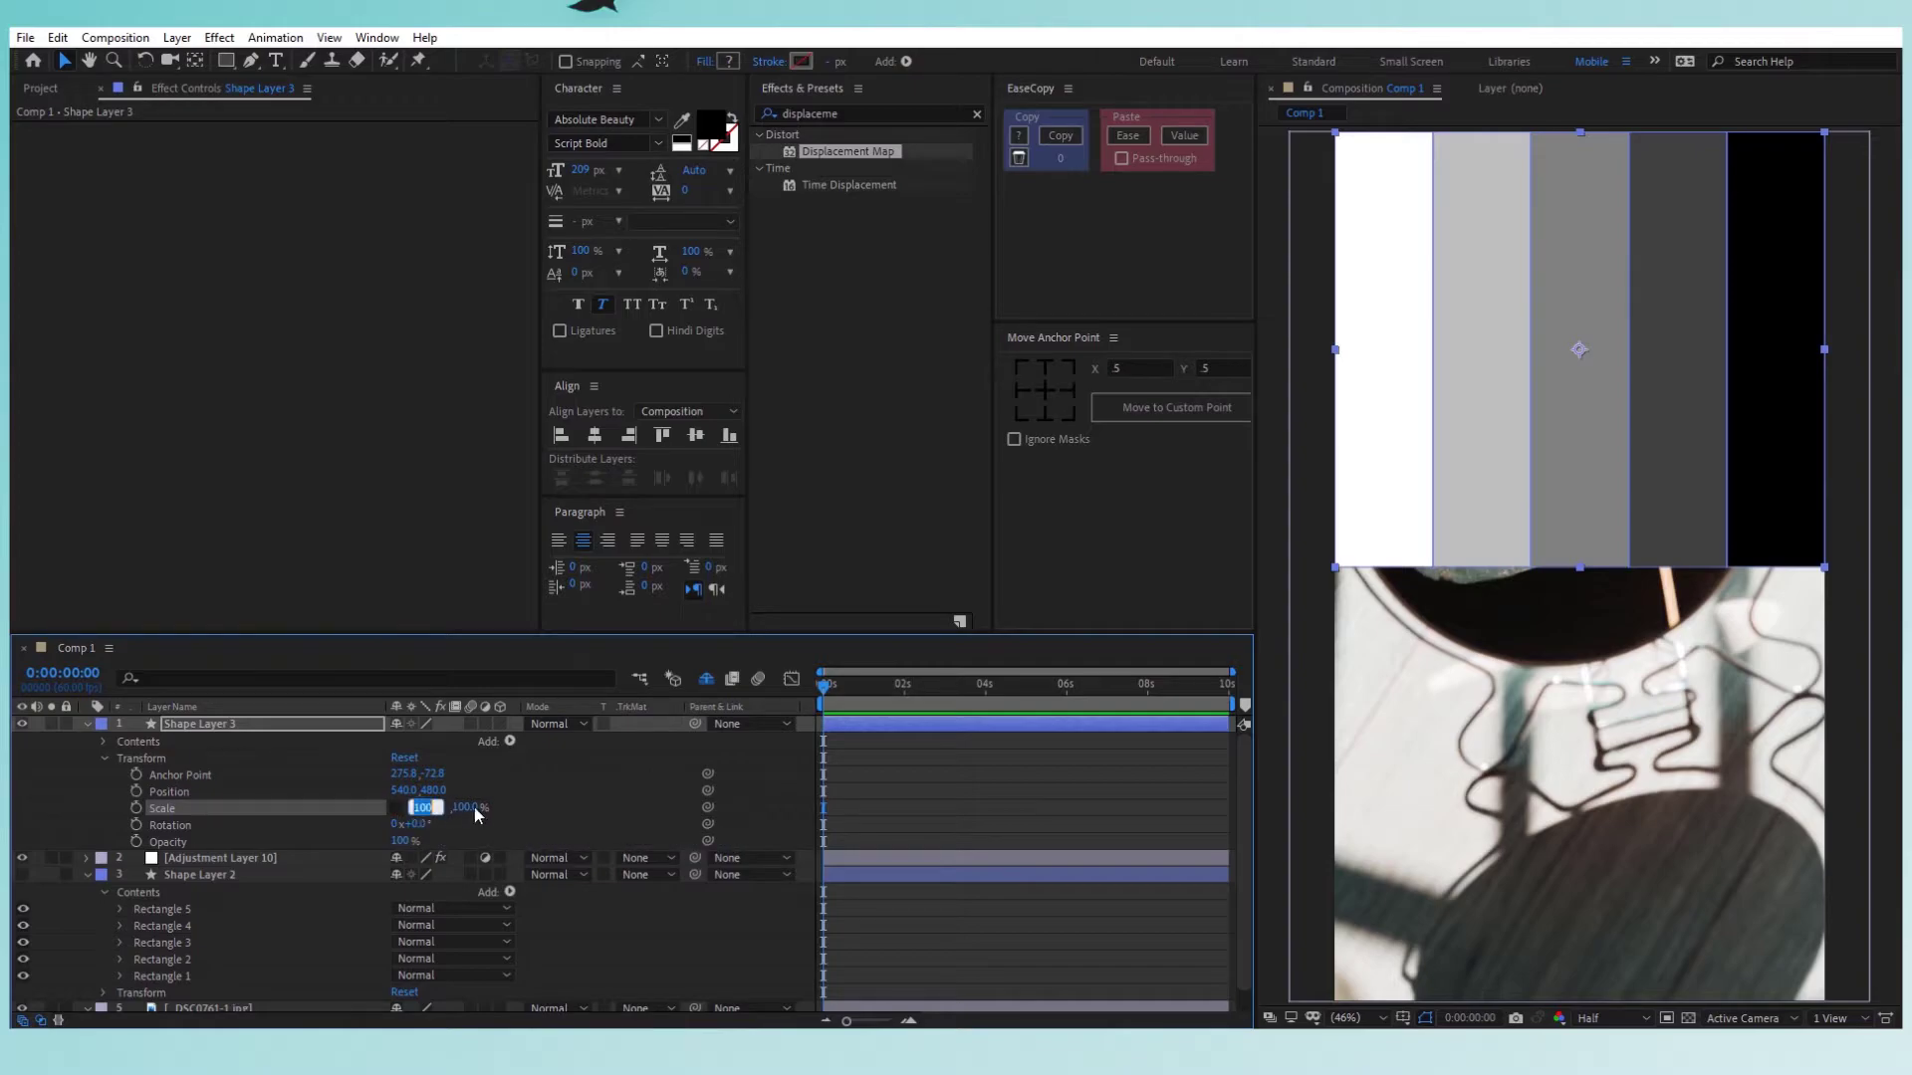
type("-100")
key("Return")
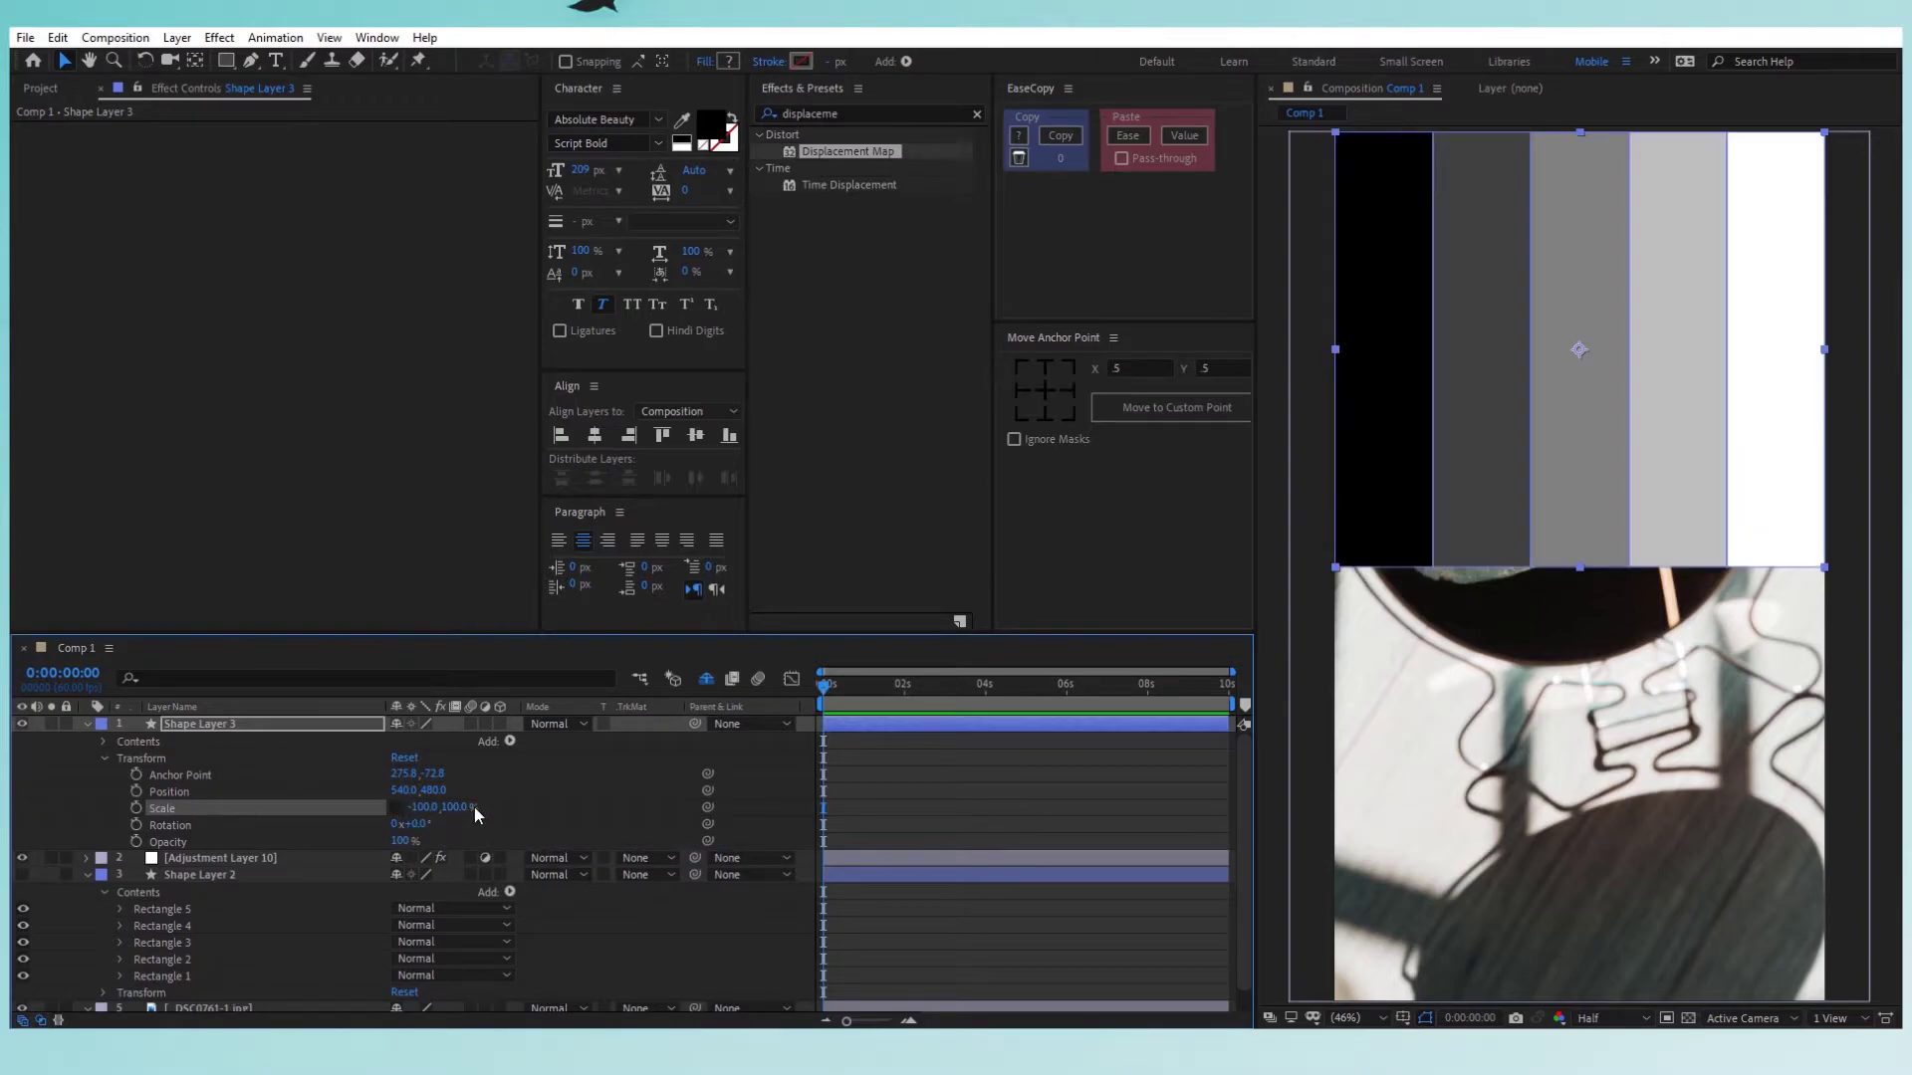
left_click(728, 445)
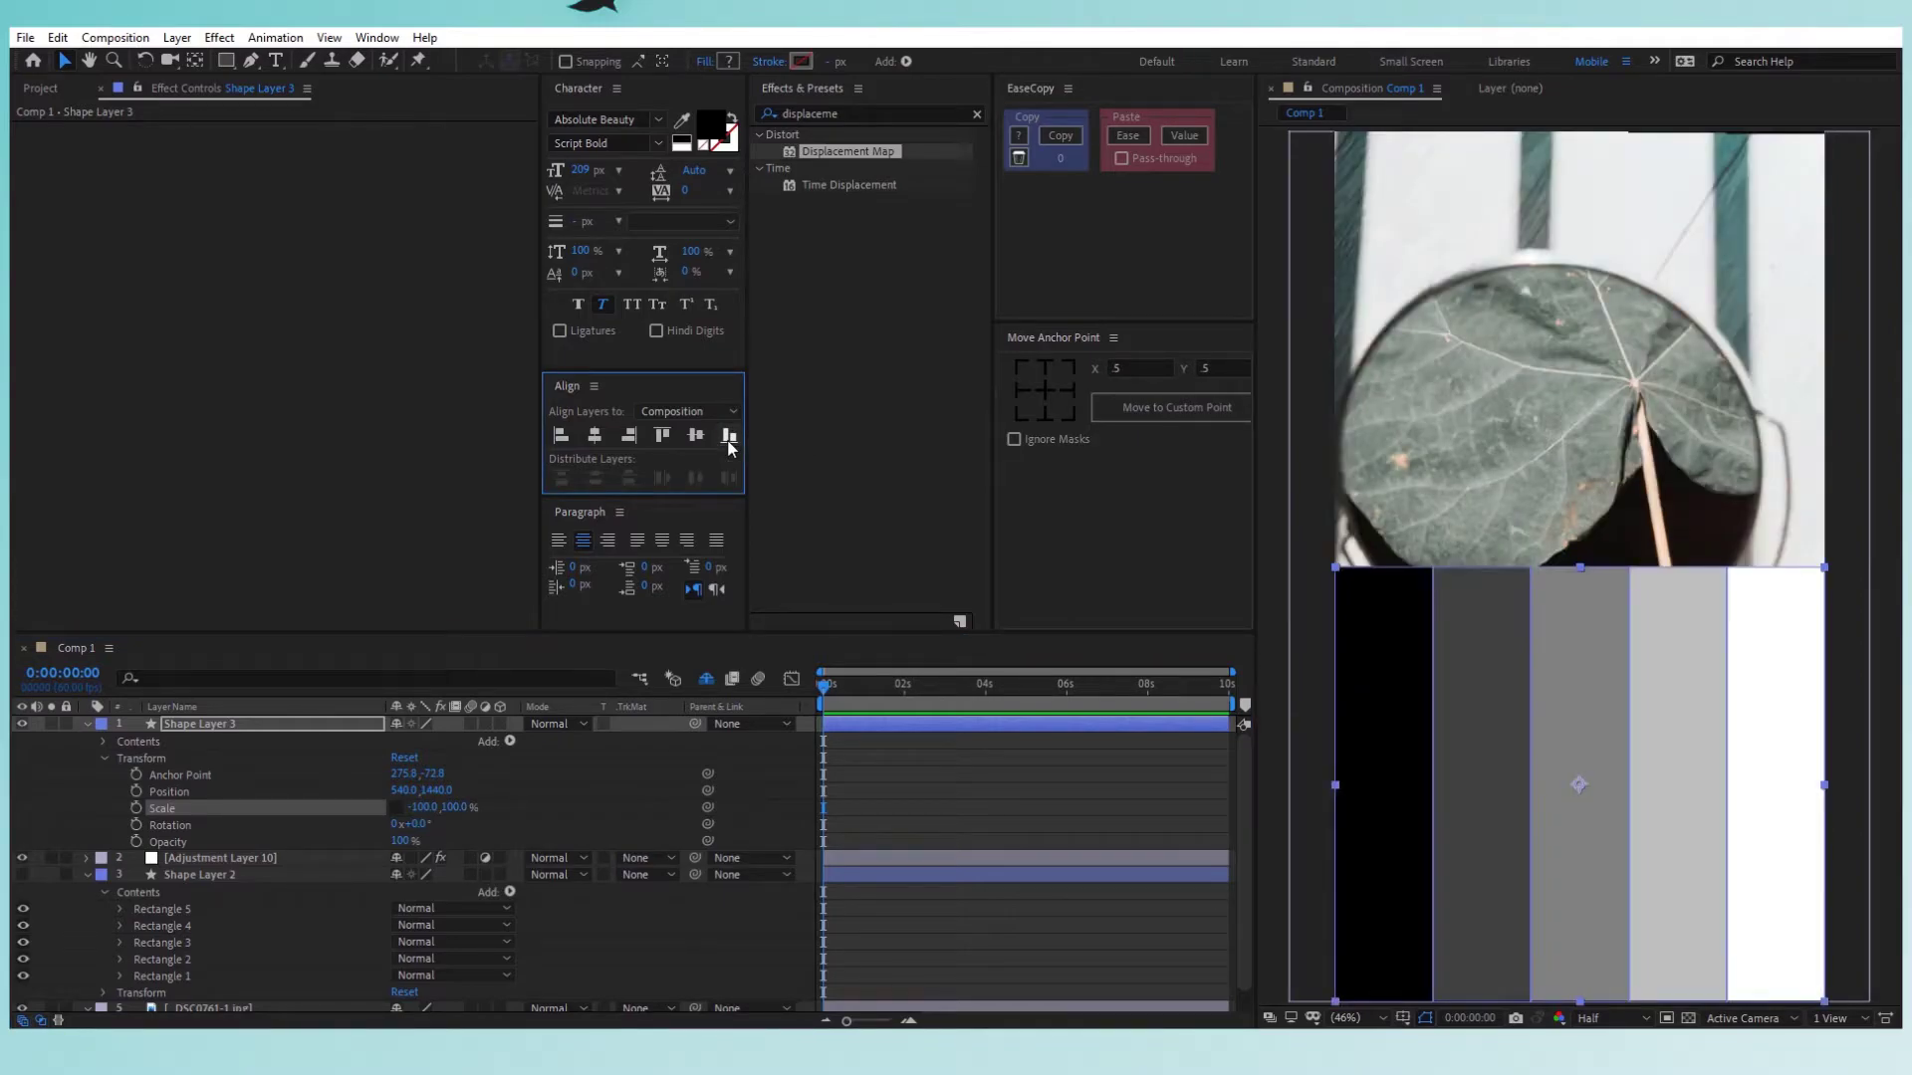
Rename Shape Layer 2 as Set 1 and Shape Layer 3 as Set 2.
left_click(88, 724)
right_click(193, 761)
left_click(251, 747)
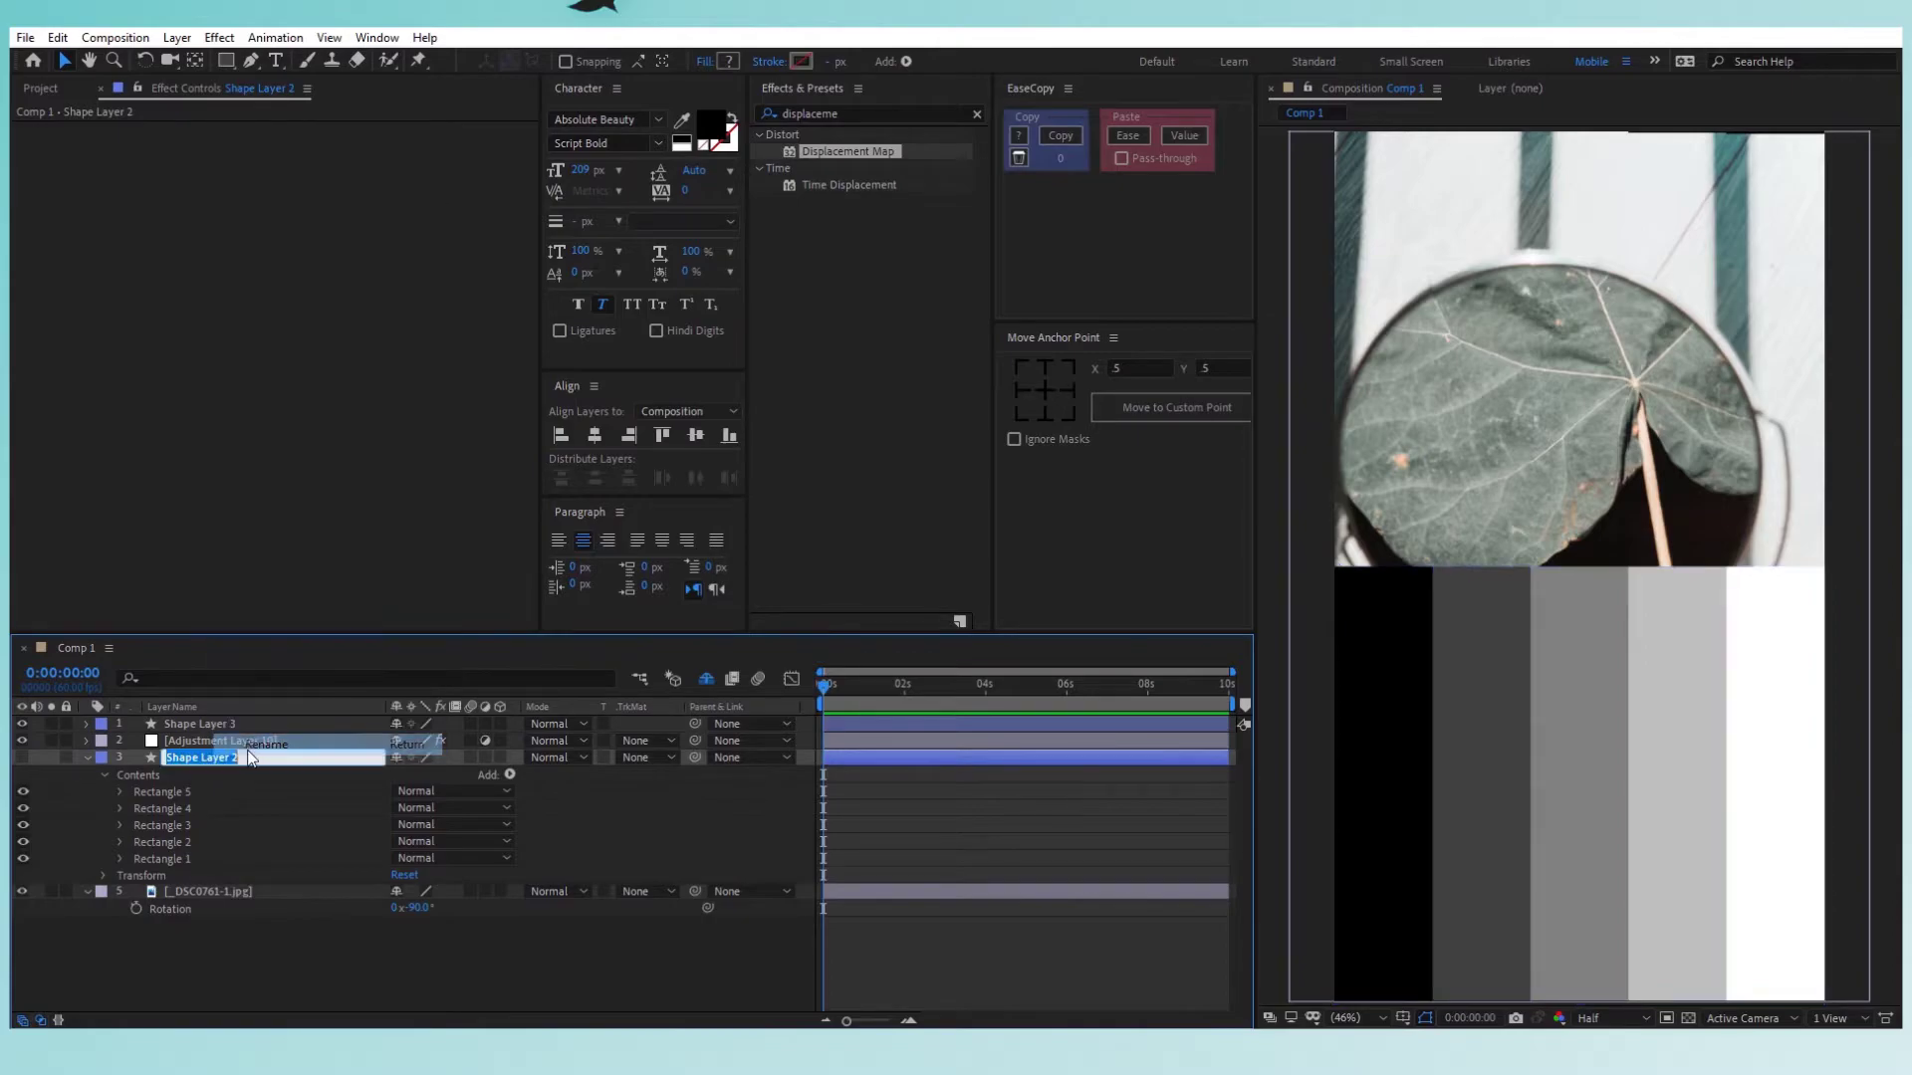
type("Set 1")
key("Return")
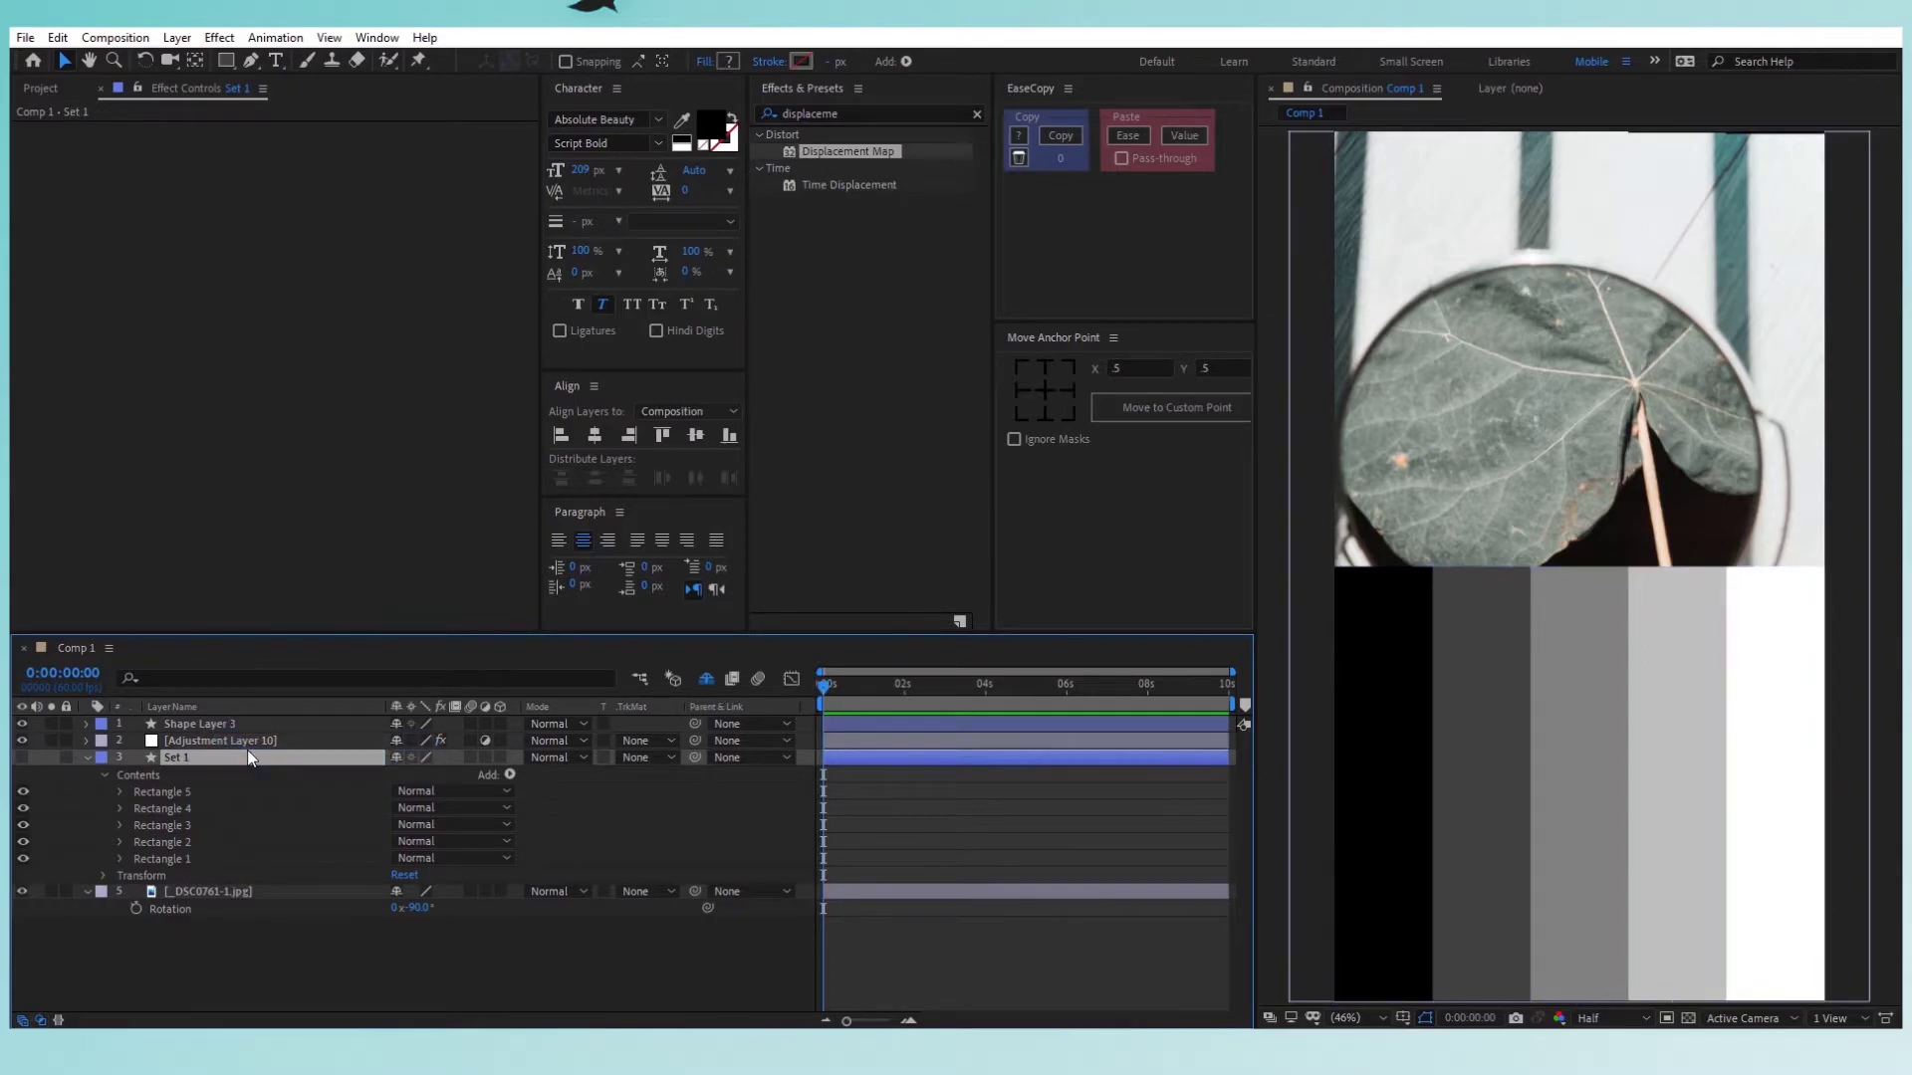
right_click(230, 723)
left_click(271, 706)
type("Set 2")
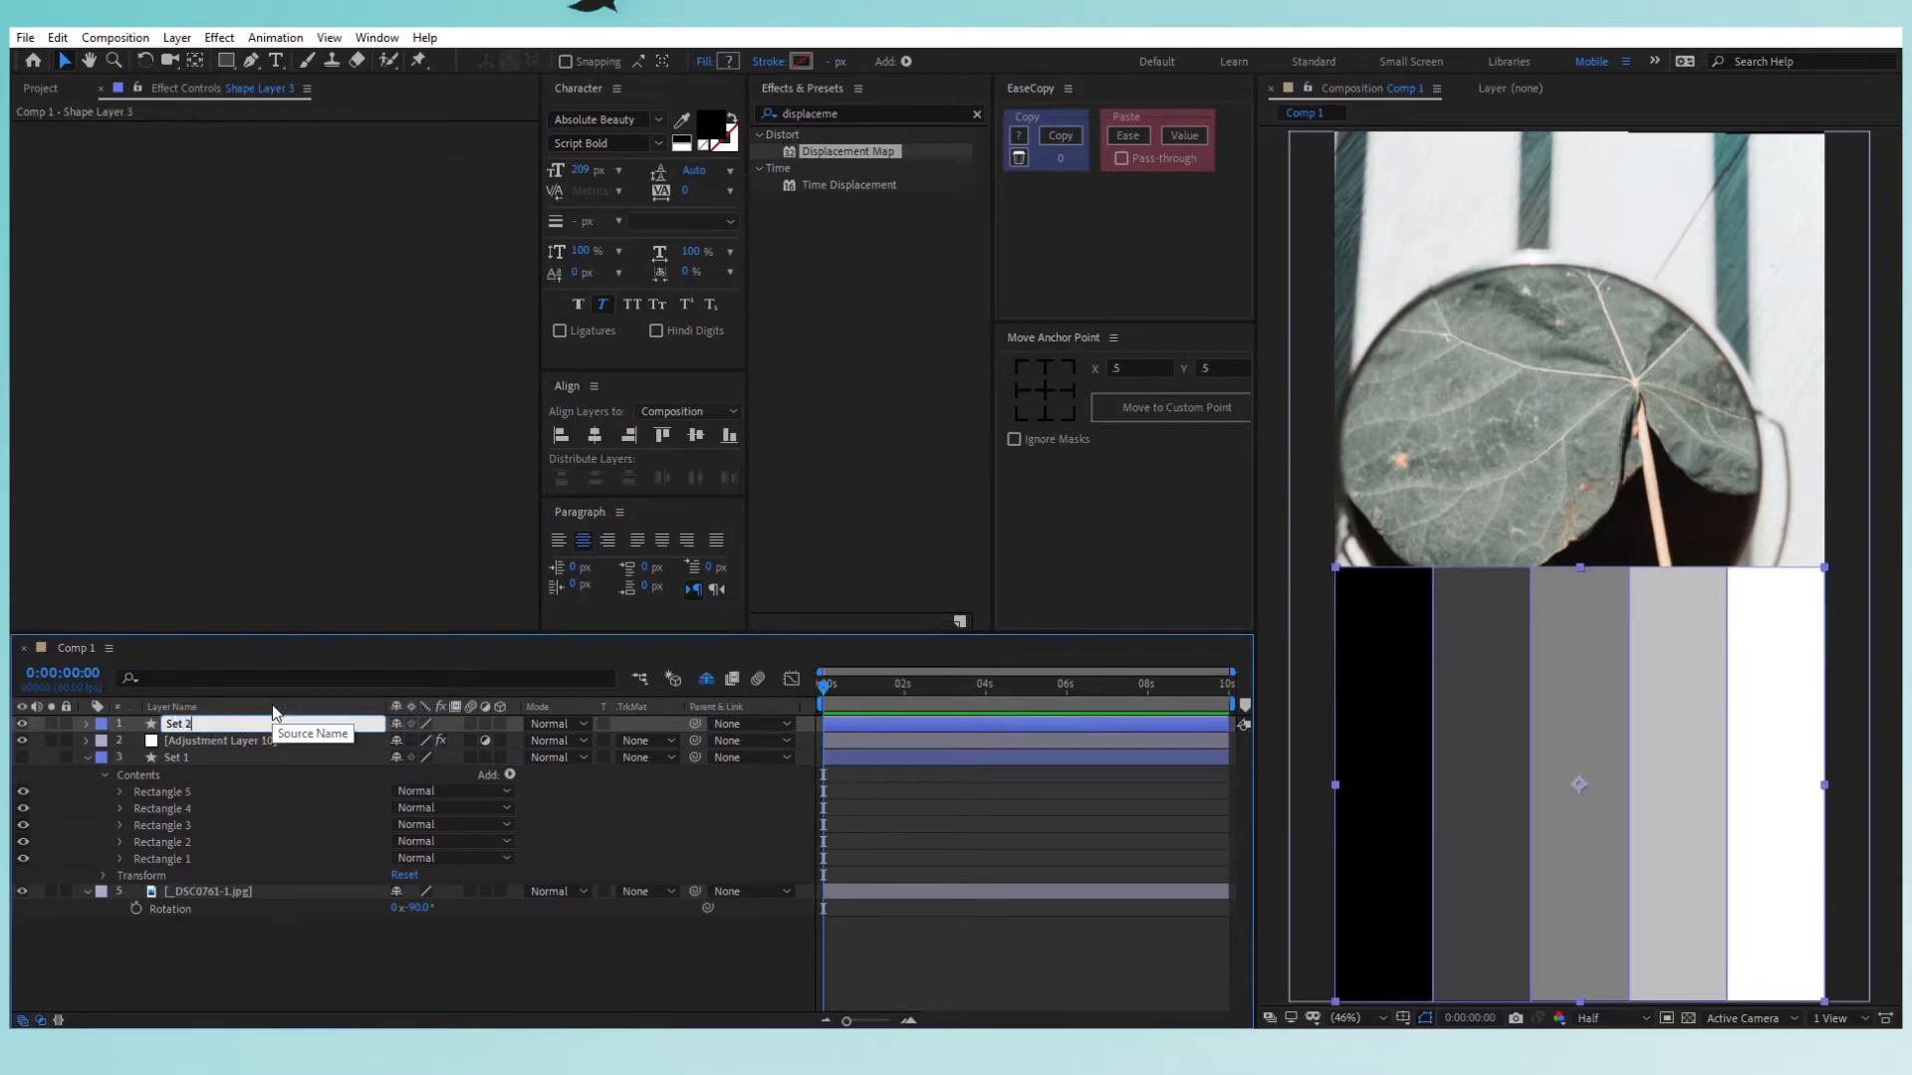
key("Return")
Duplicate the adjustment layer, place the copy above Set 2 and use Set 2 as its displacement map layer.
left_click(272, 738)
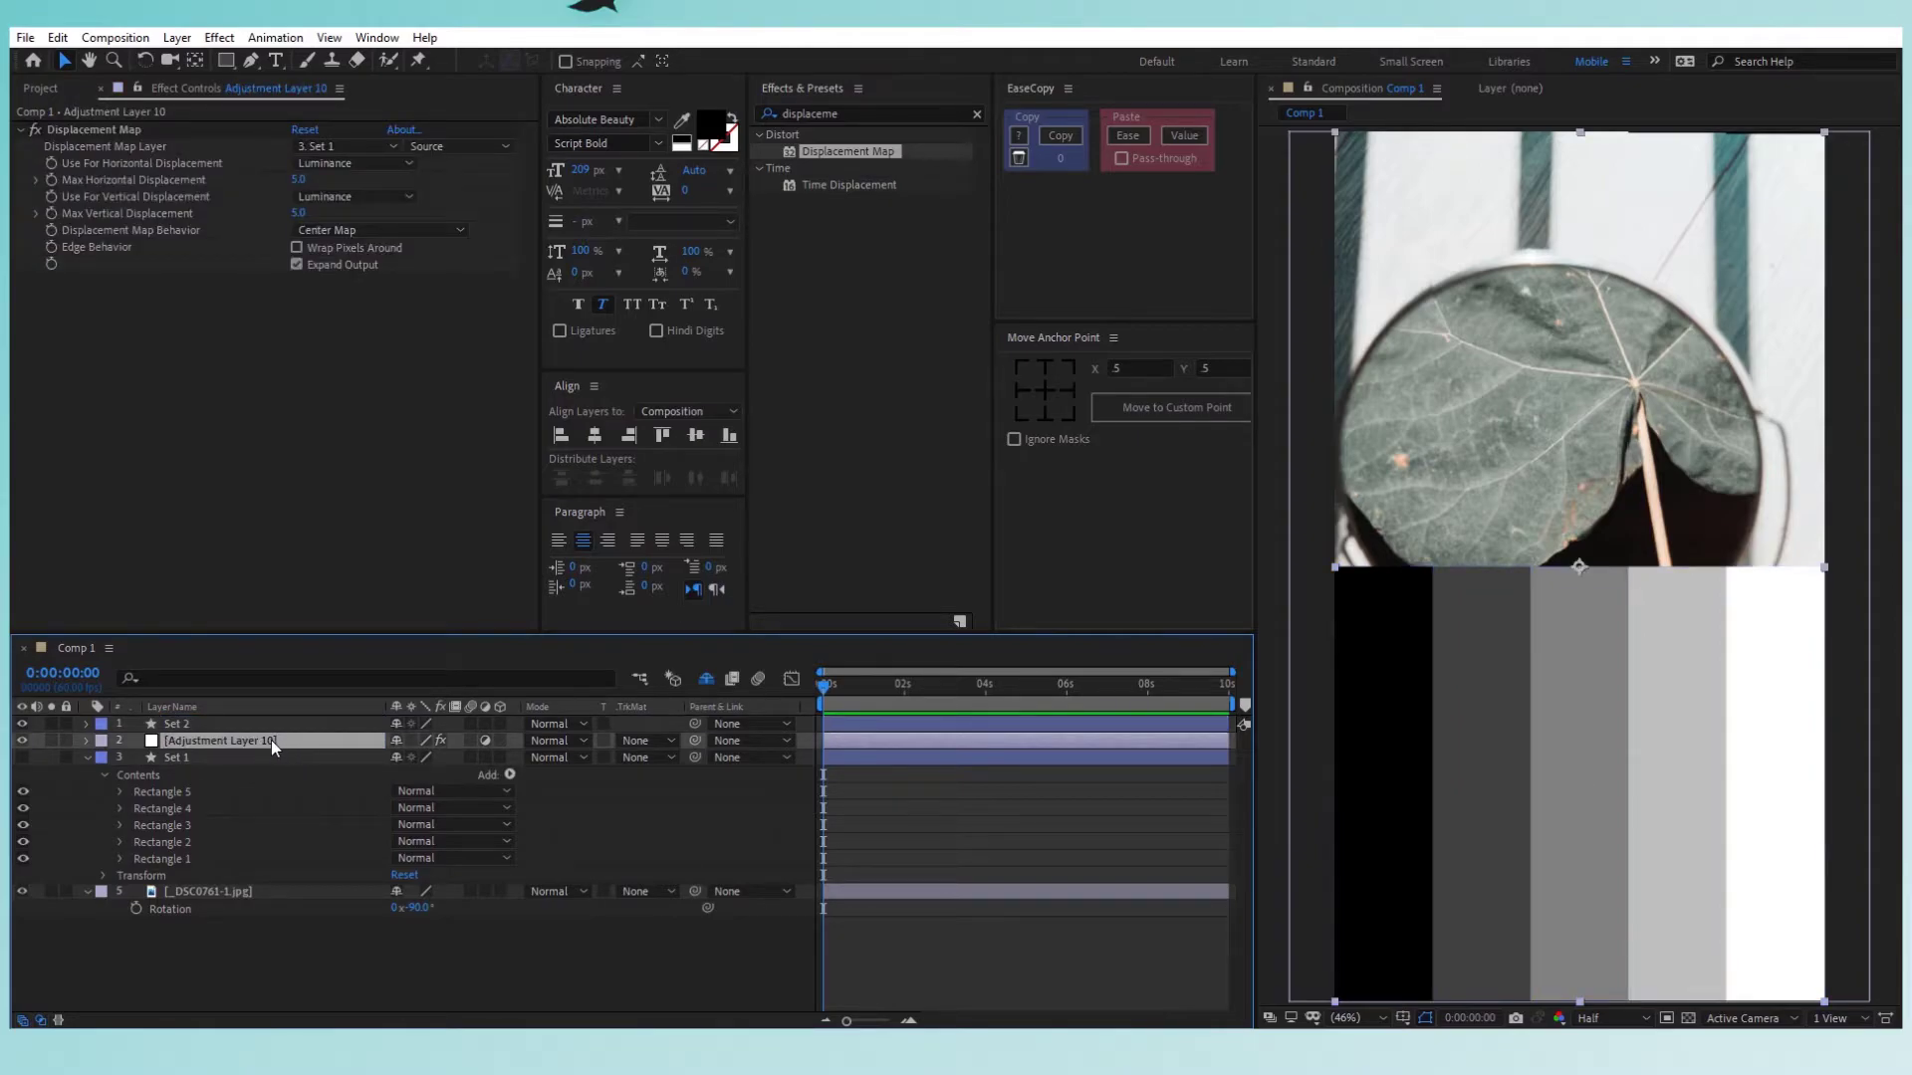
key("ctrl+d")
left_click_drag(251, 742, 247, 715)
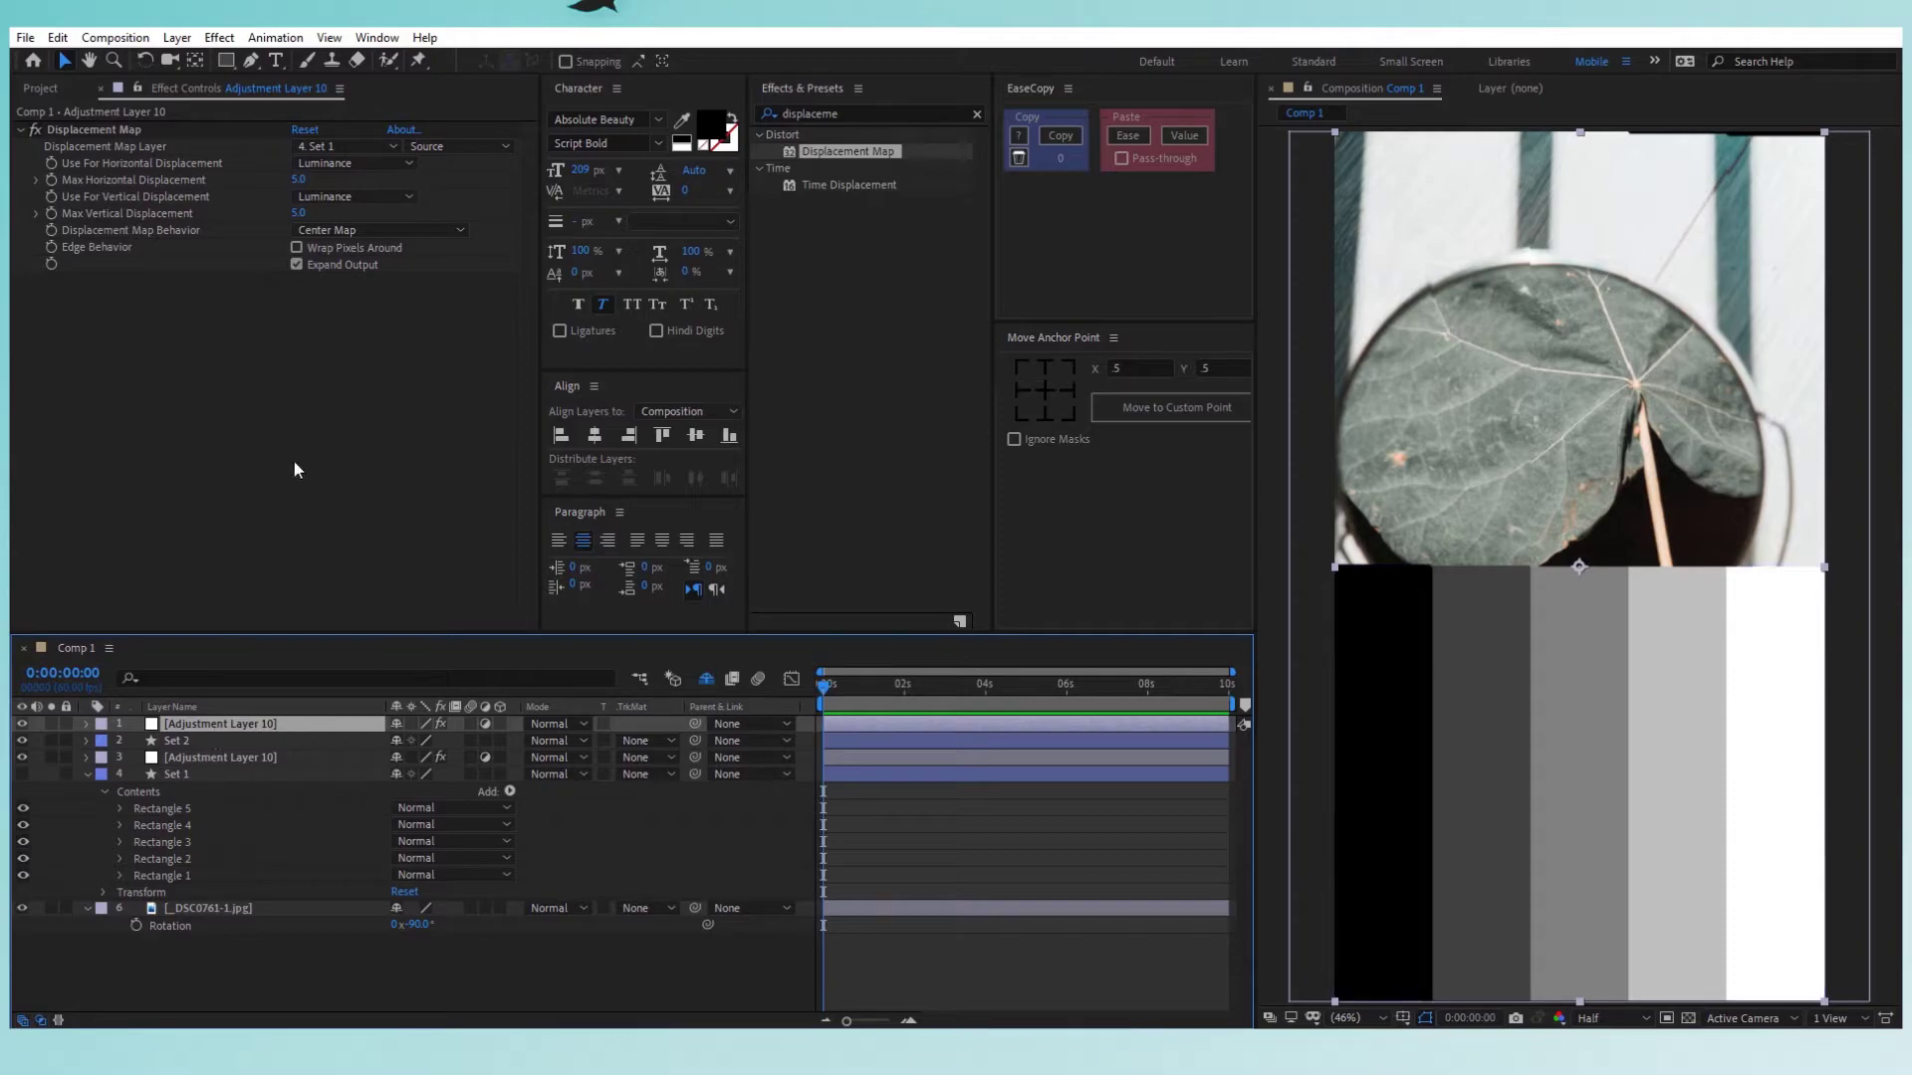
left_click(351, 146)
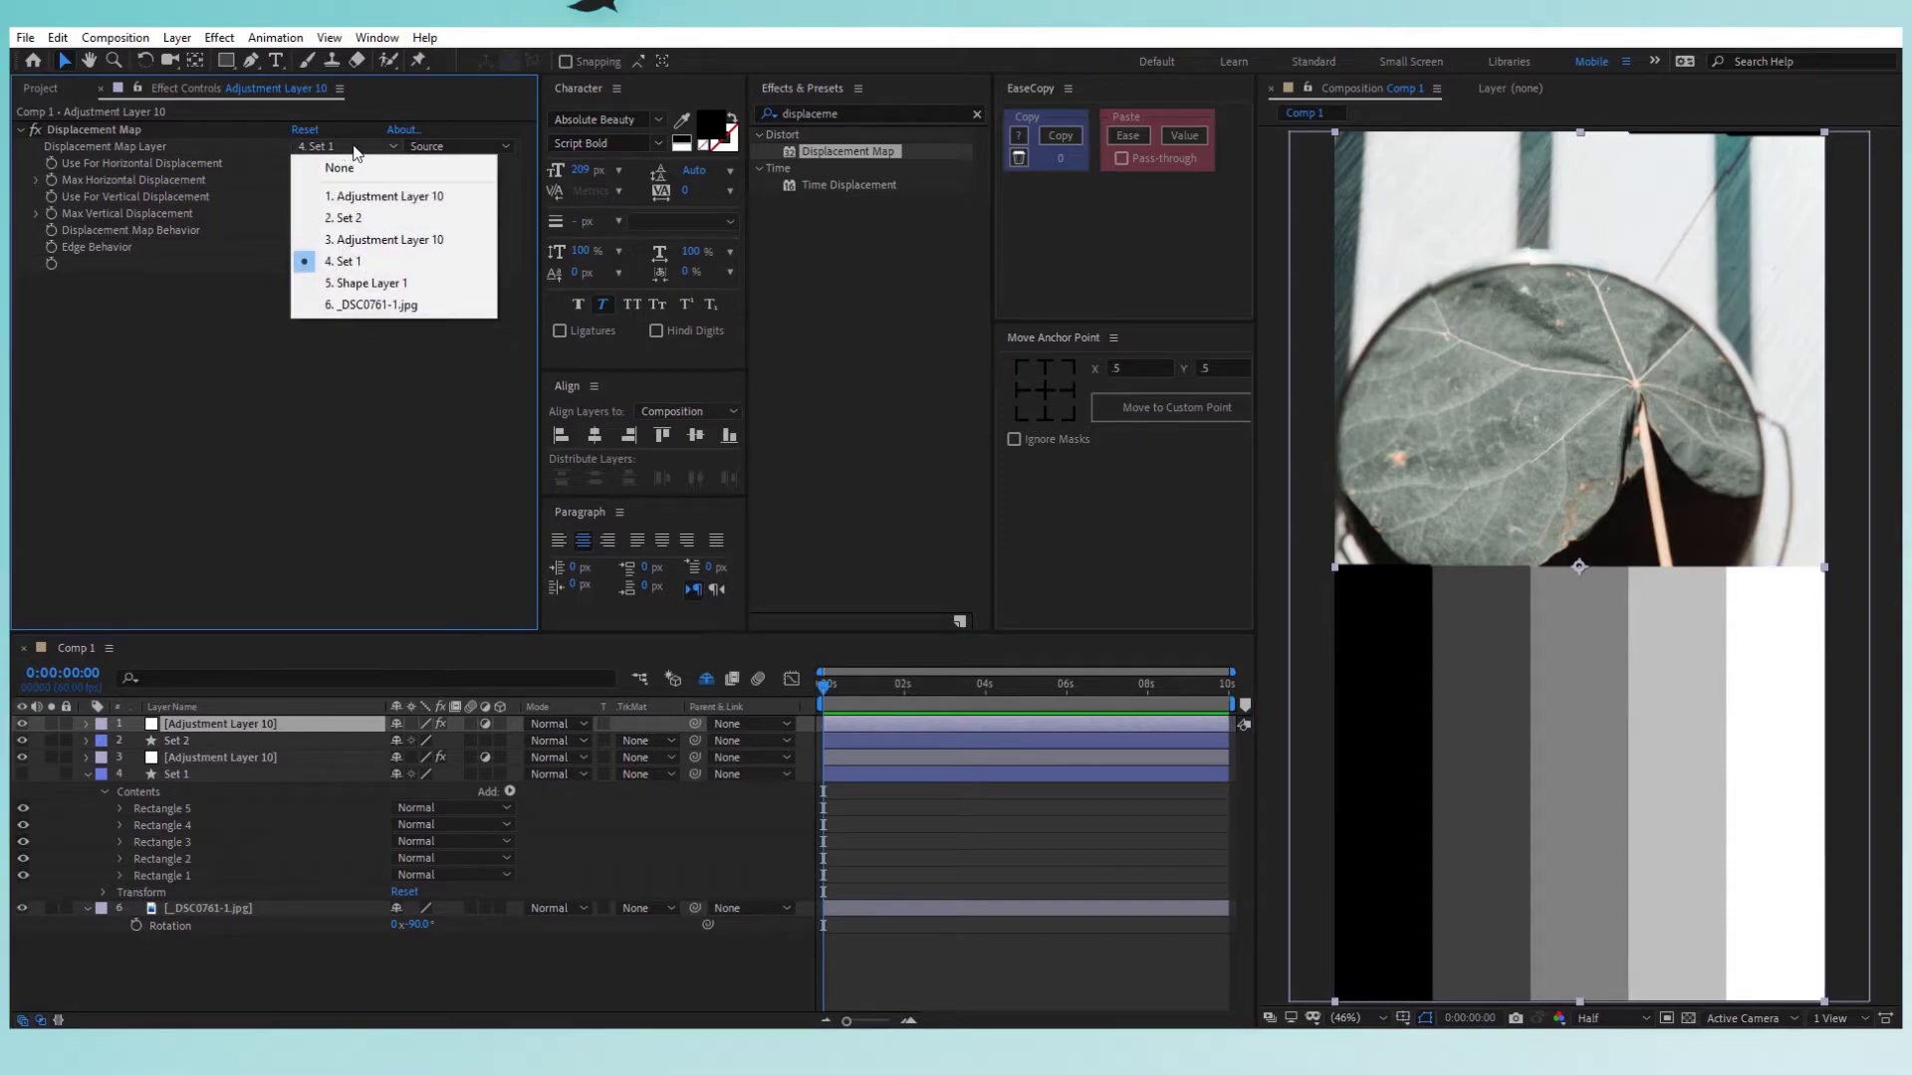
left_click(344, 218)
left_click(92, 776)
left_click(87, 774)
left_click(218, 828)
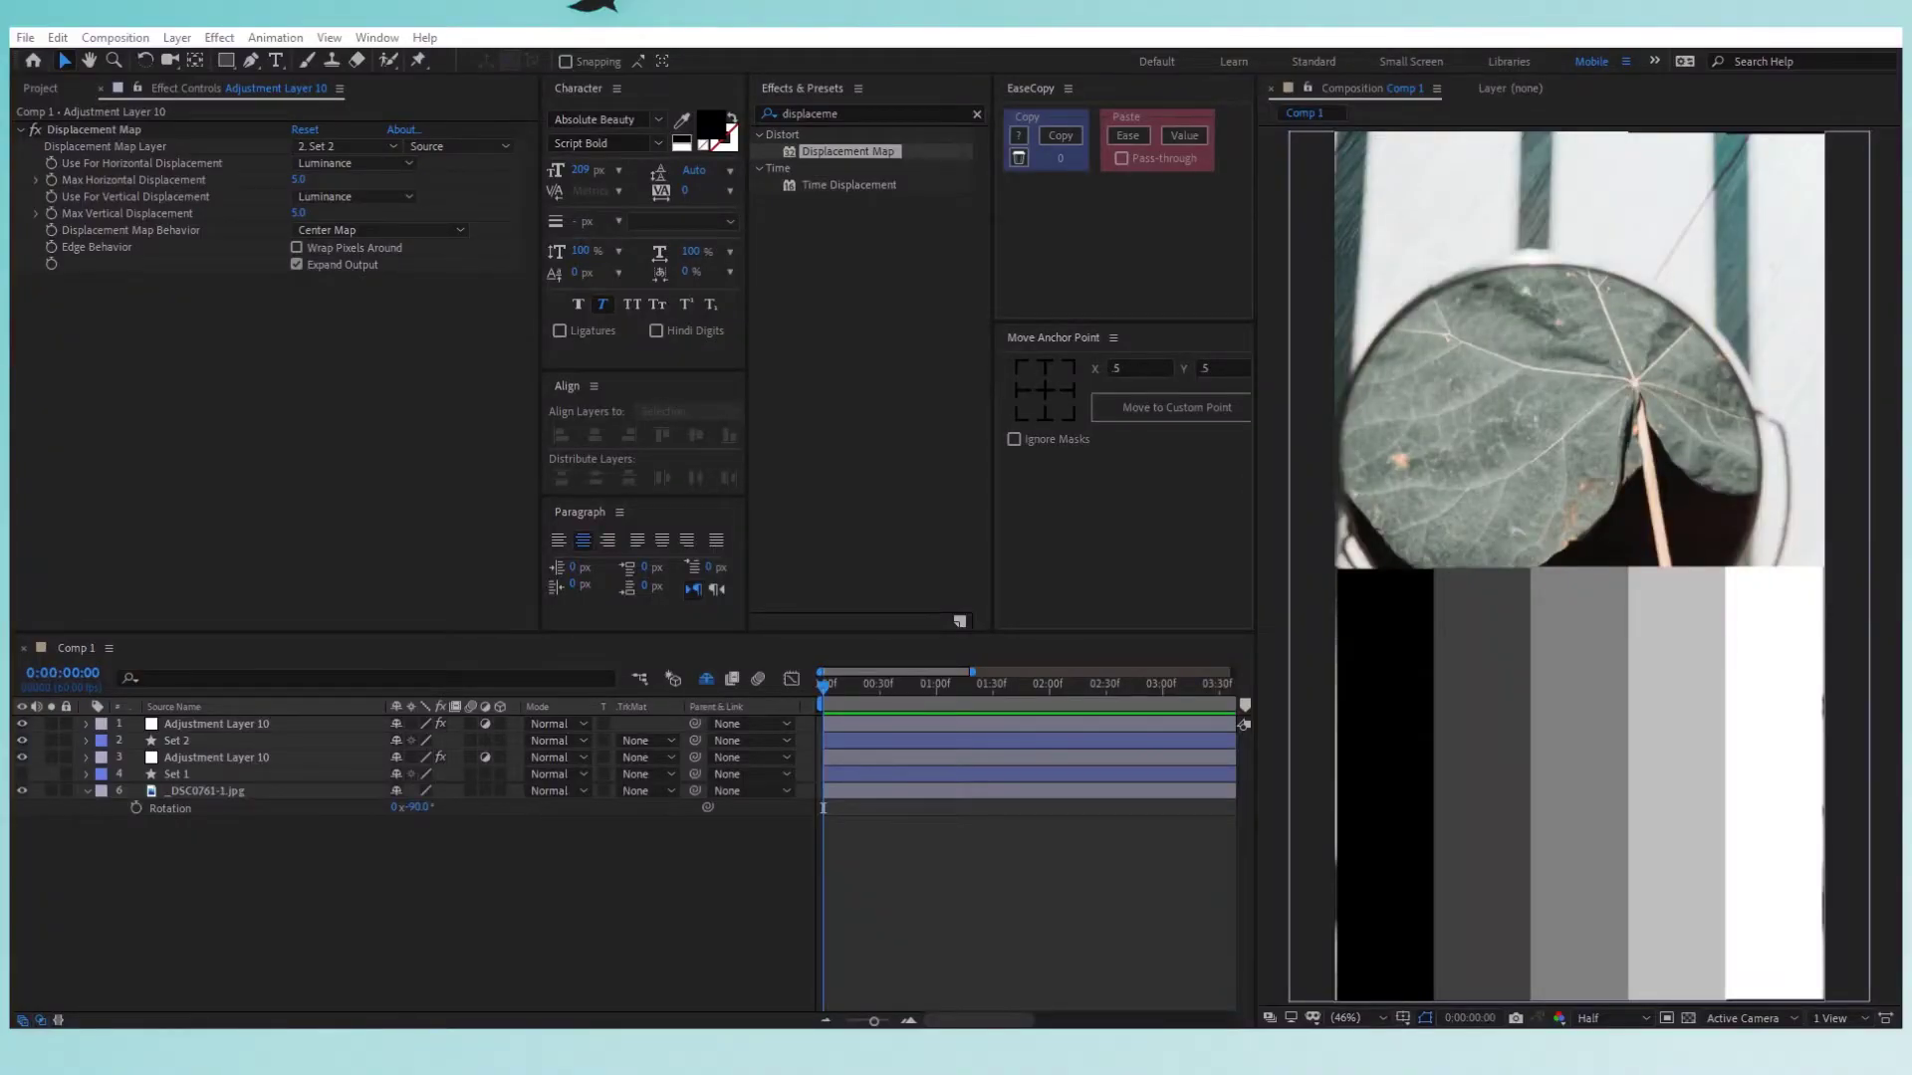
Set Max Horizontal Displacement to 0 on the adjustment layer directly above Set 1.
left_click(267, 757)
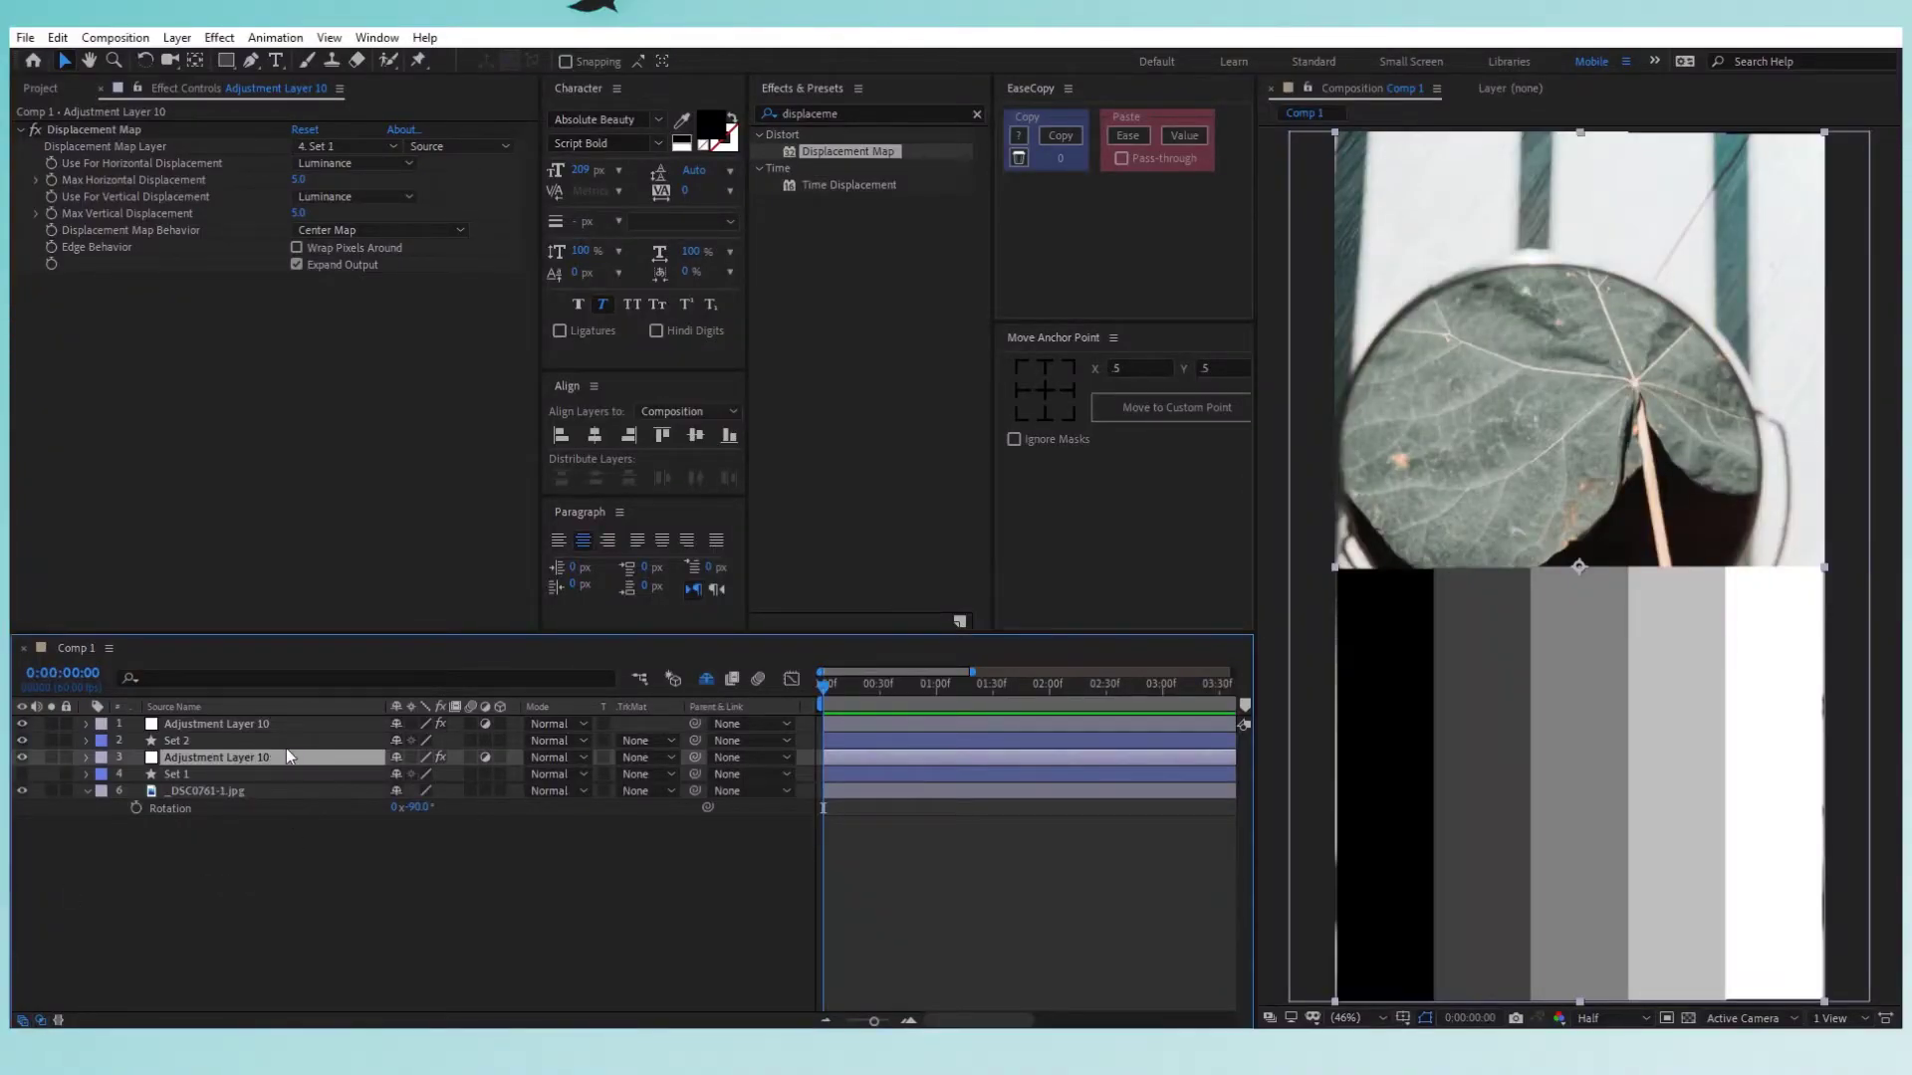
left_click(299, 181)
type("0")
key("Return")
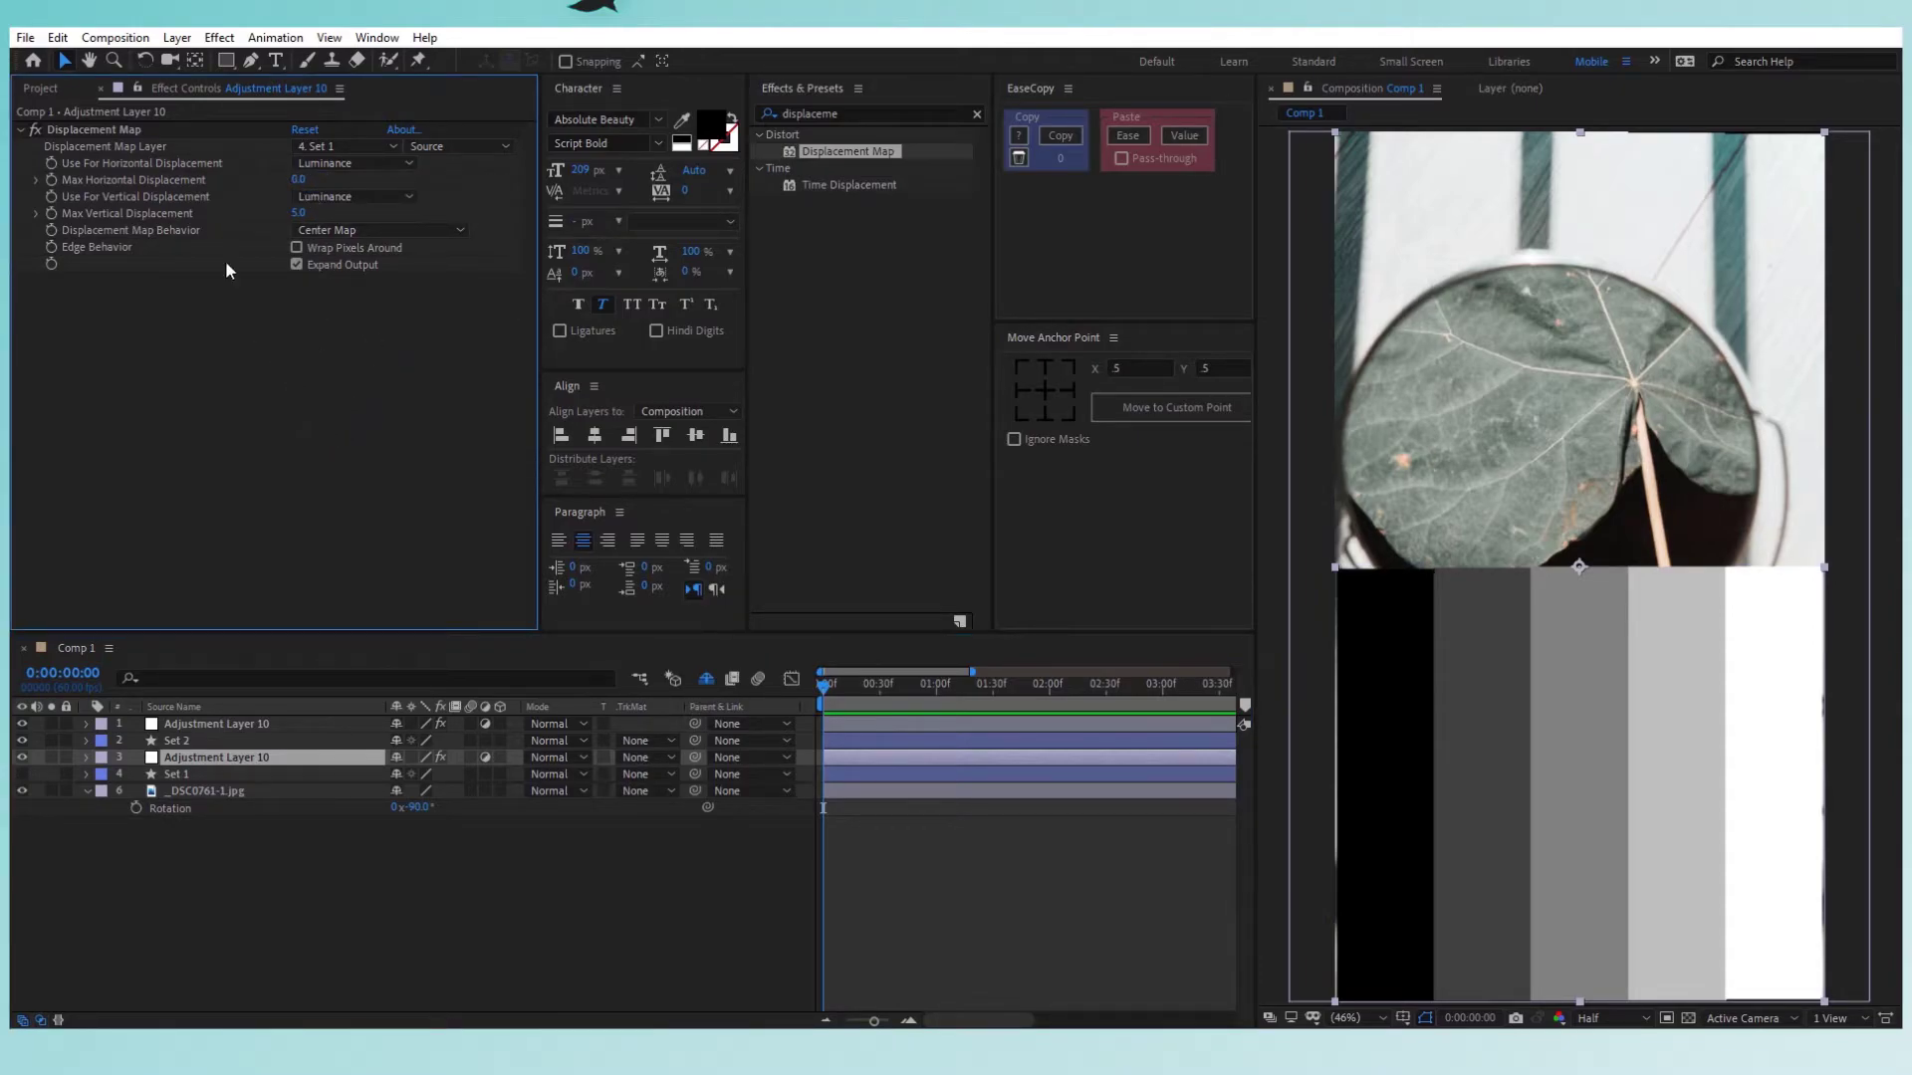
Enable keyframing for Max Vertical Displacement on the adjustment layer above Set 1 and move its keyframe to 0:00:00:30.
left_click(87, 249)
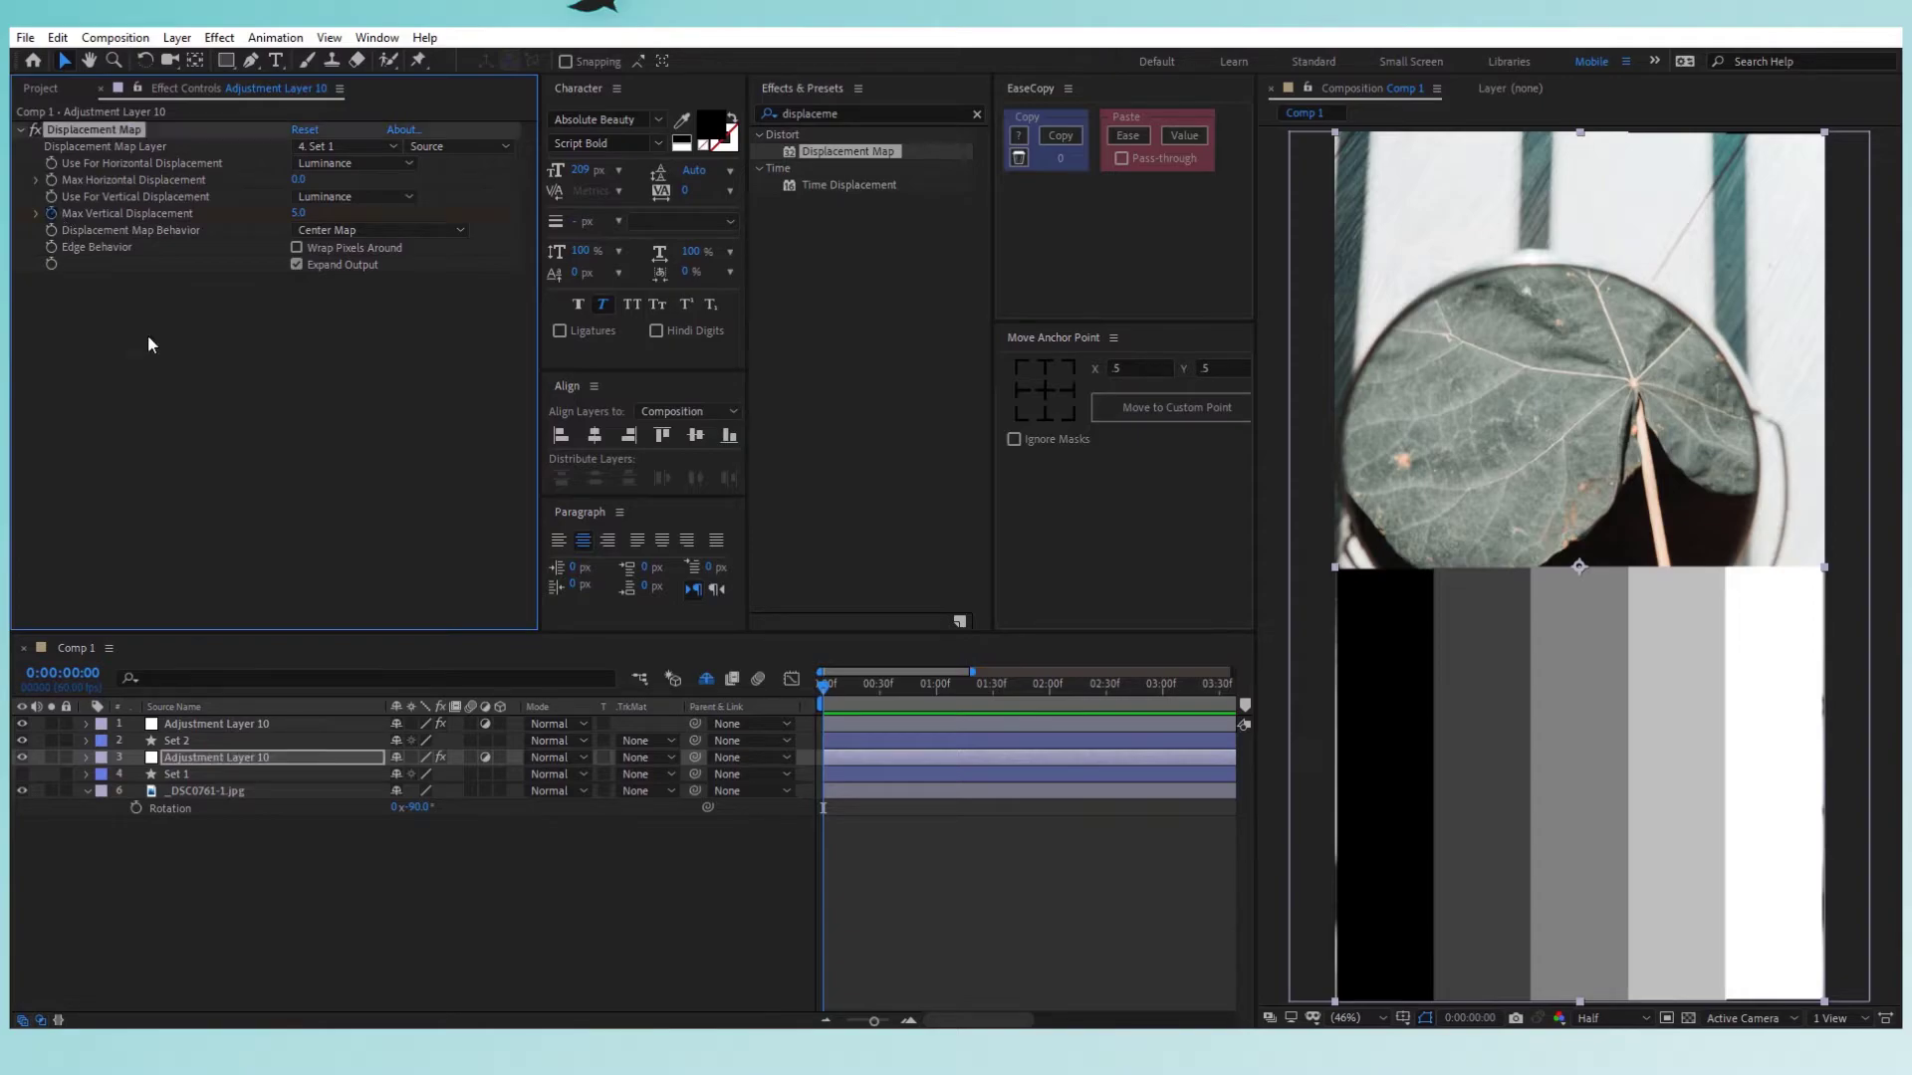
left_click(206, 754)
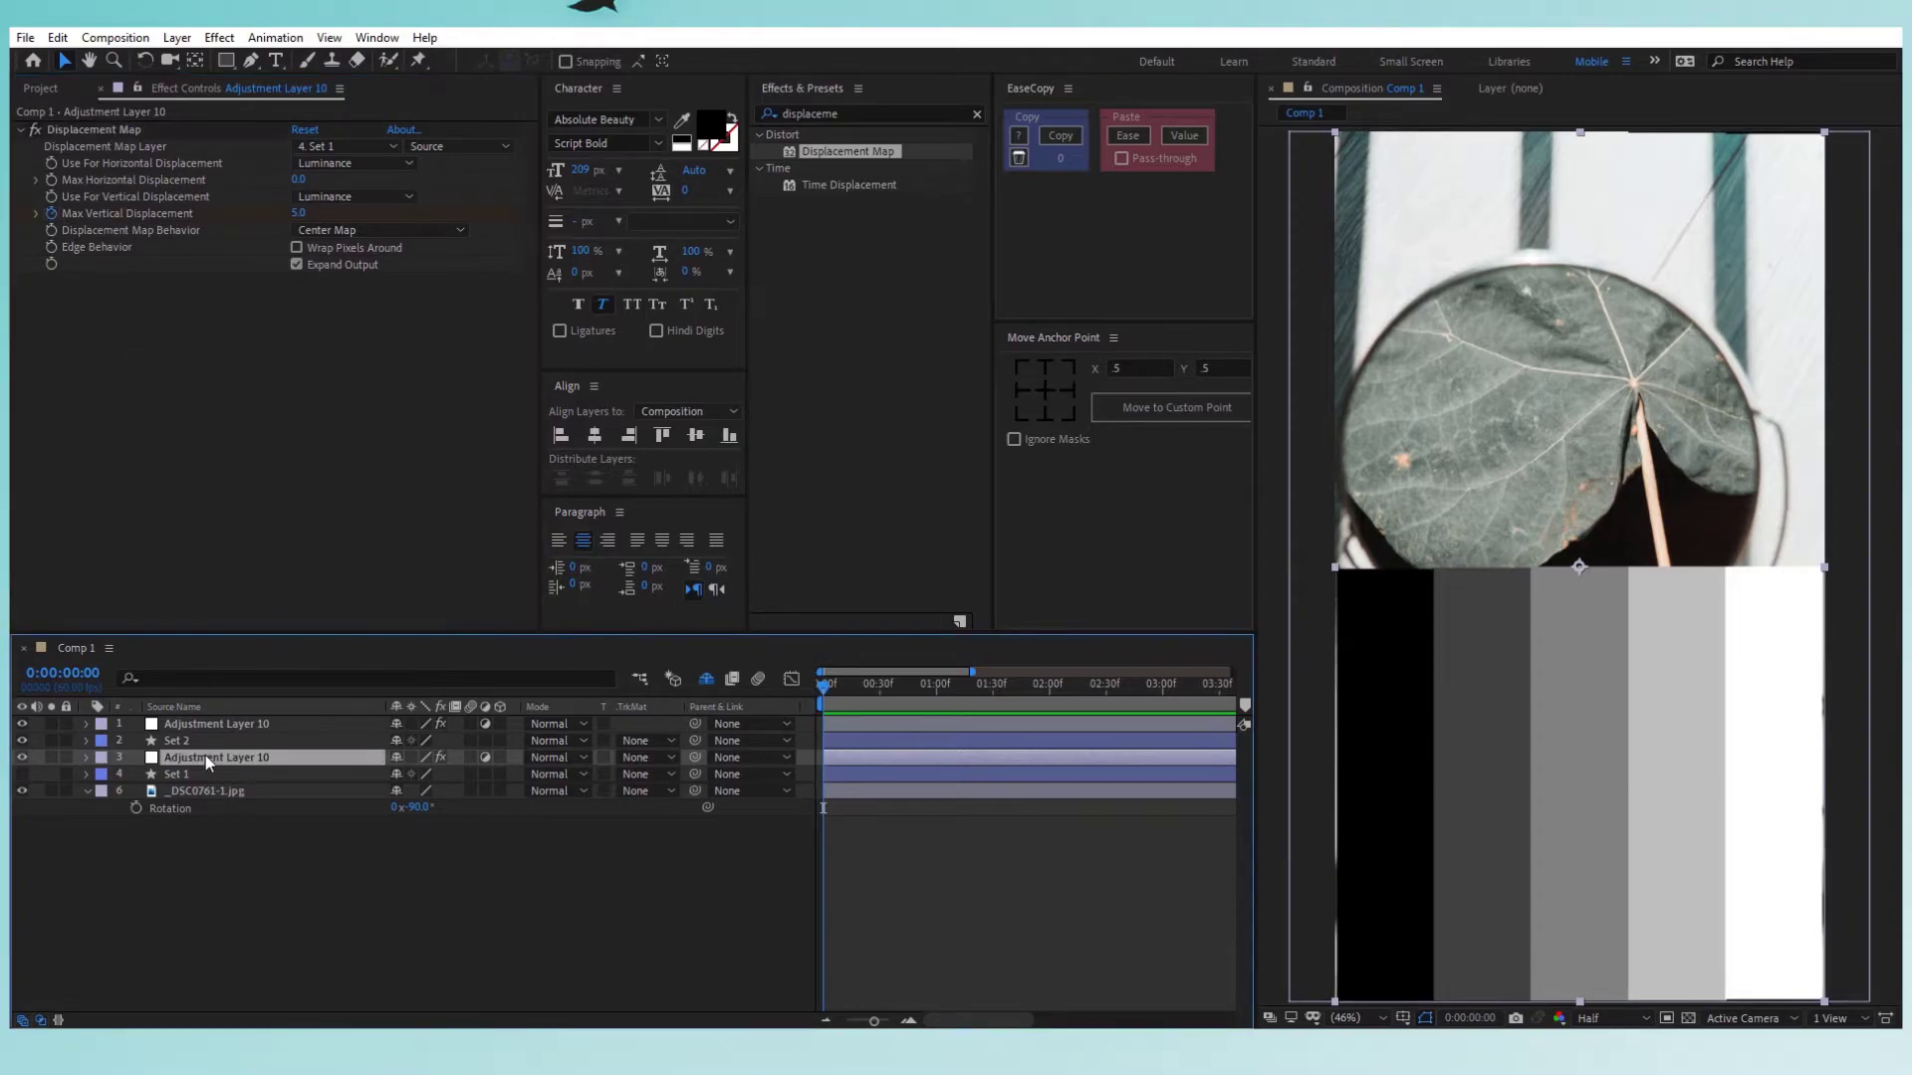
key("u")
left_click(248, 791)
key("space")
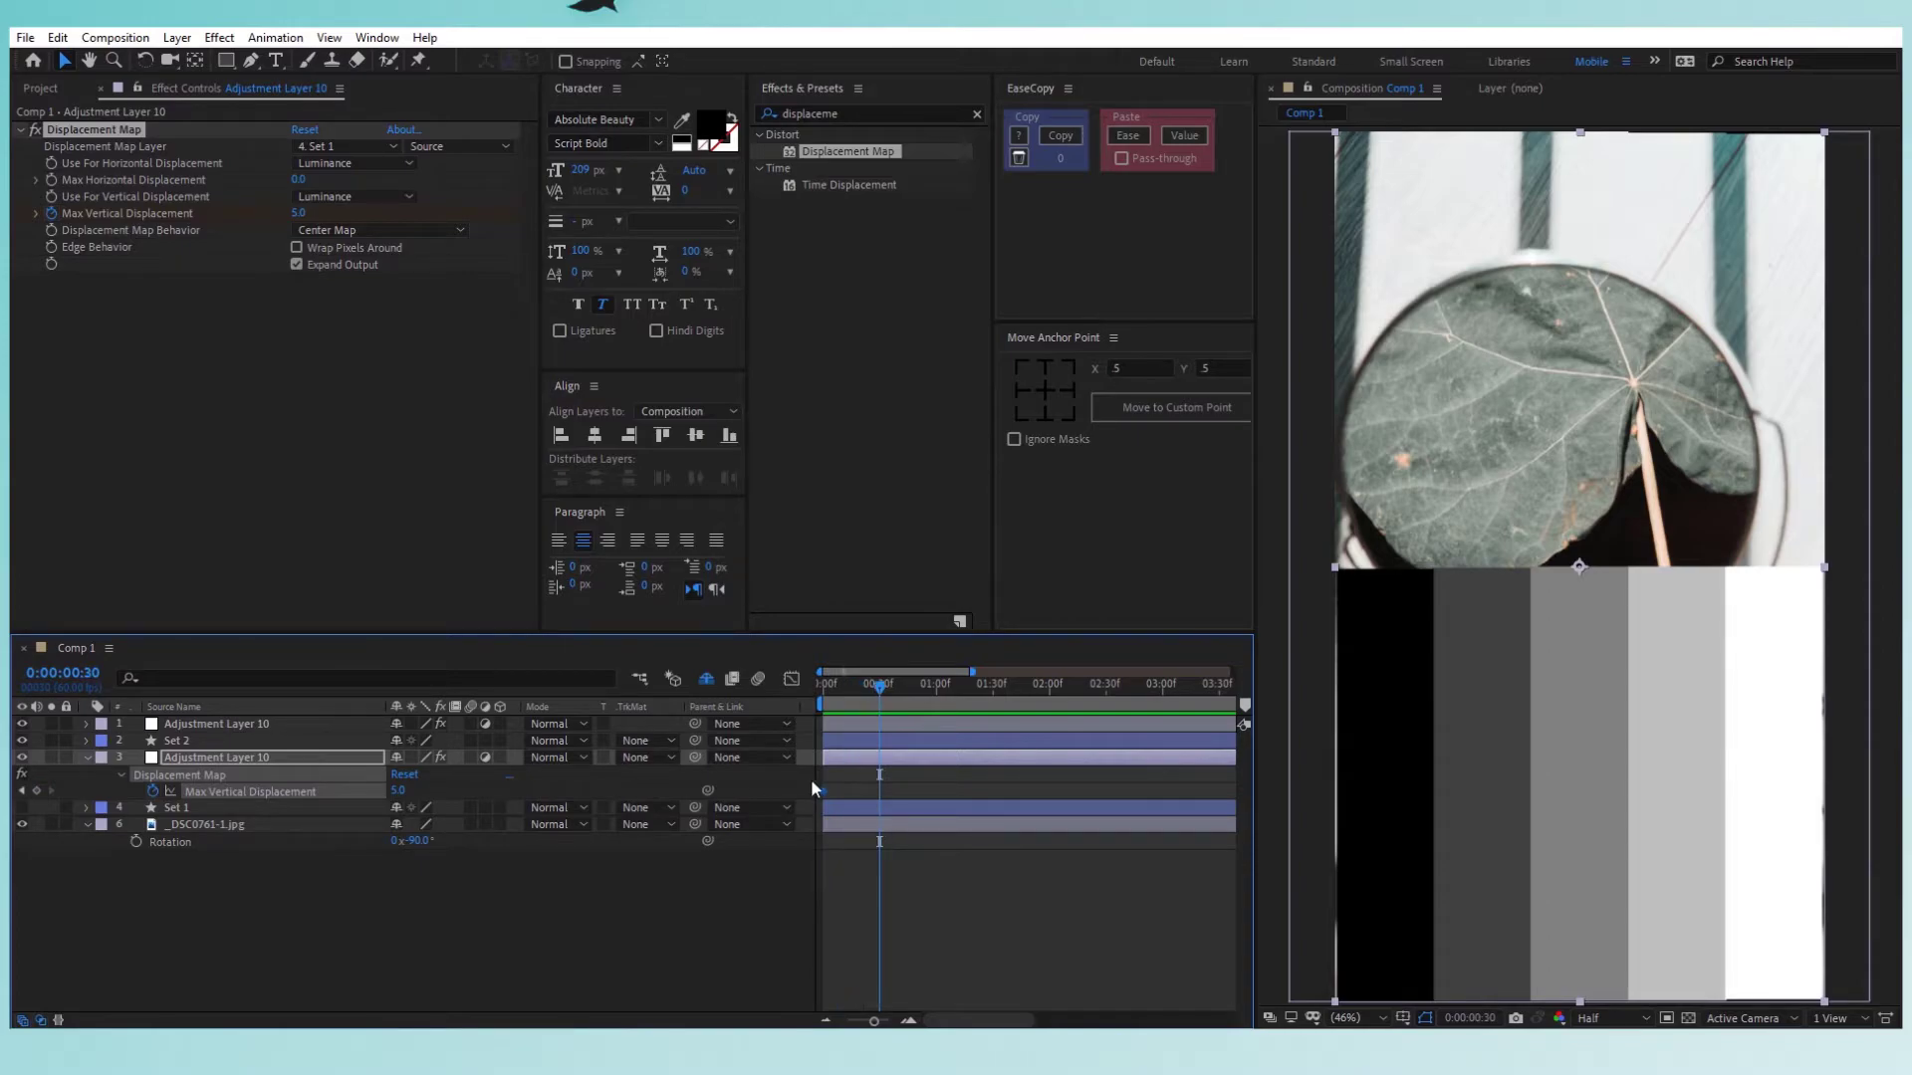
left_click_drag(822, 790, 879, 792)
Add a second Max Vertical Displacement keyframe at 0:00:01:30 and set the one at 0:00:00:30 to 400.
key("alt+shift+j")
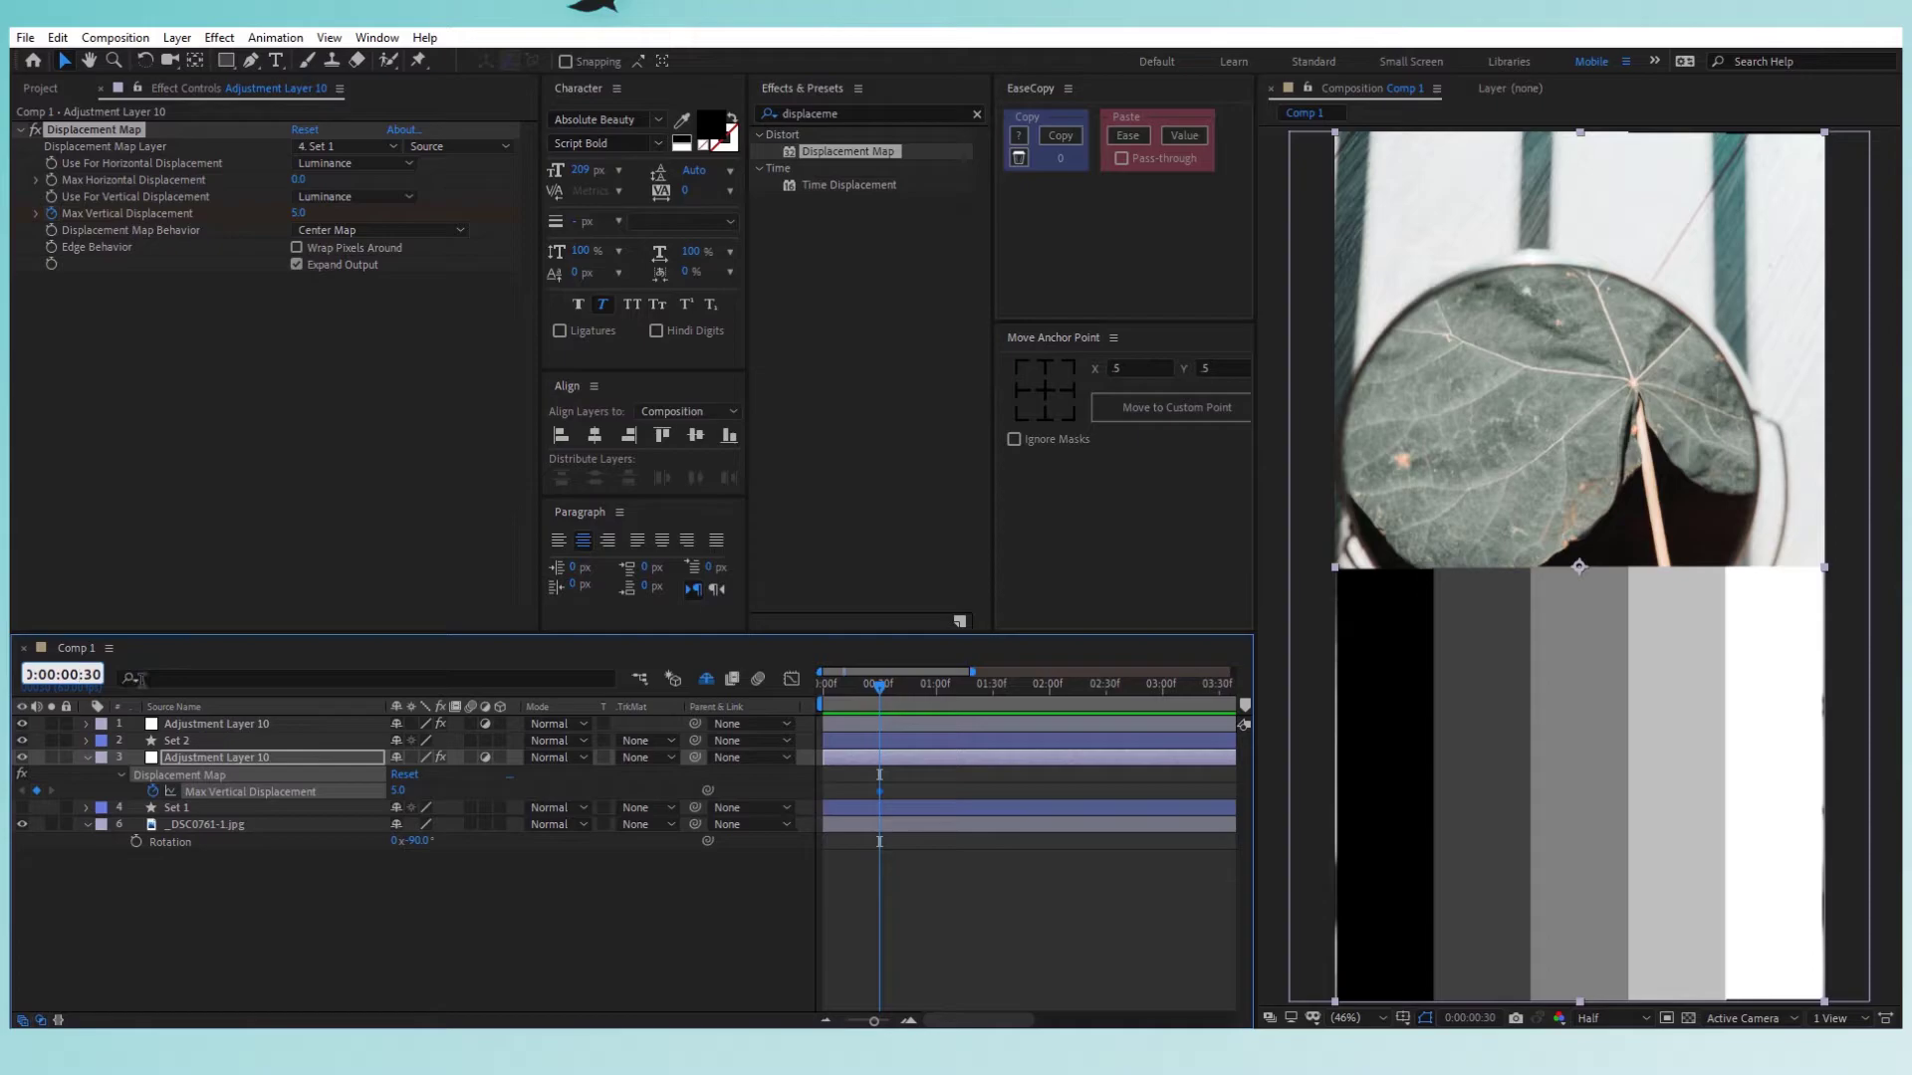
key("Return")
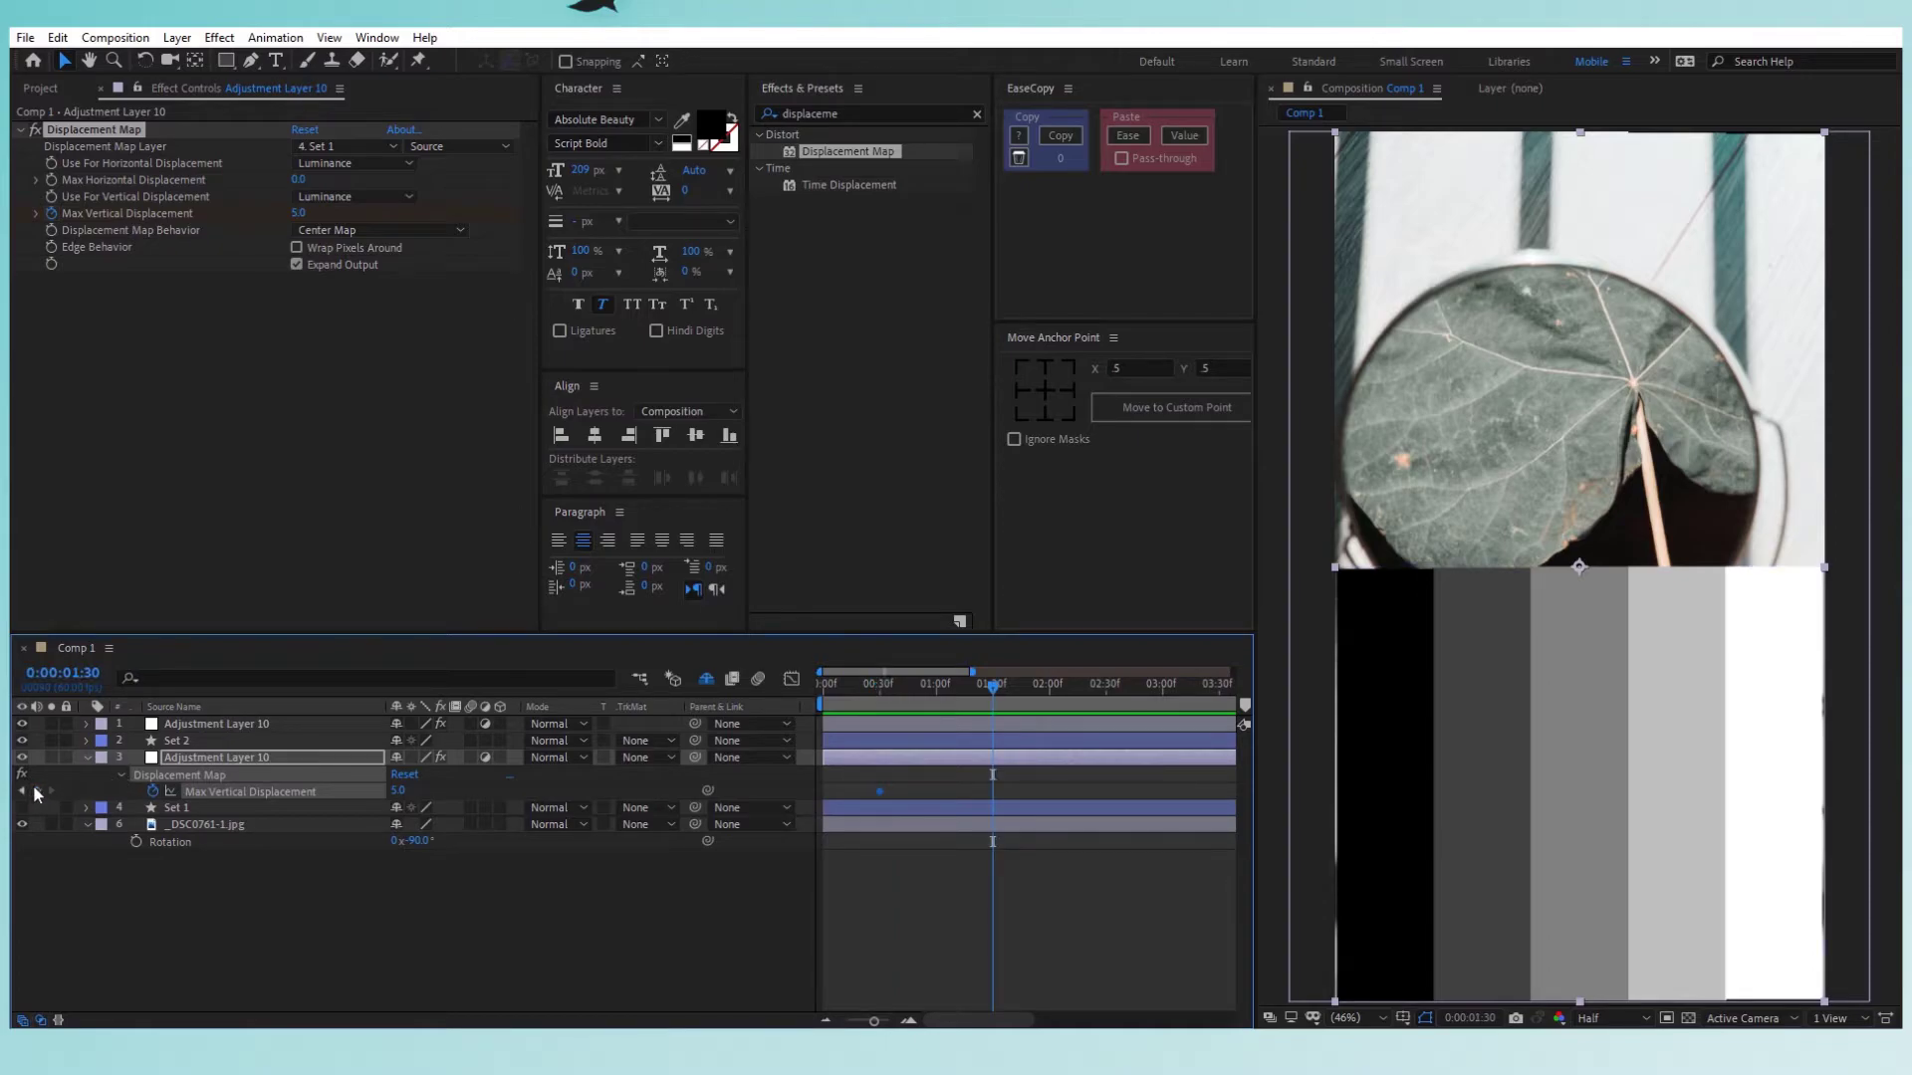
left_click_drag(918, 689, 879, 687)
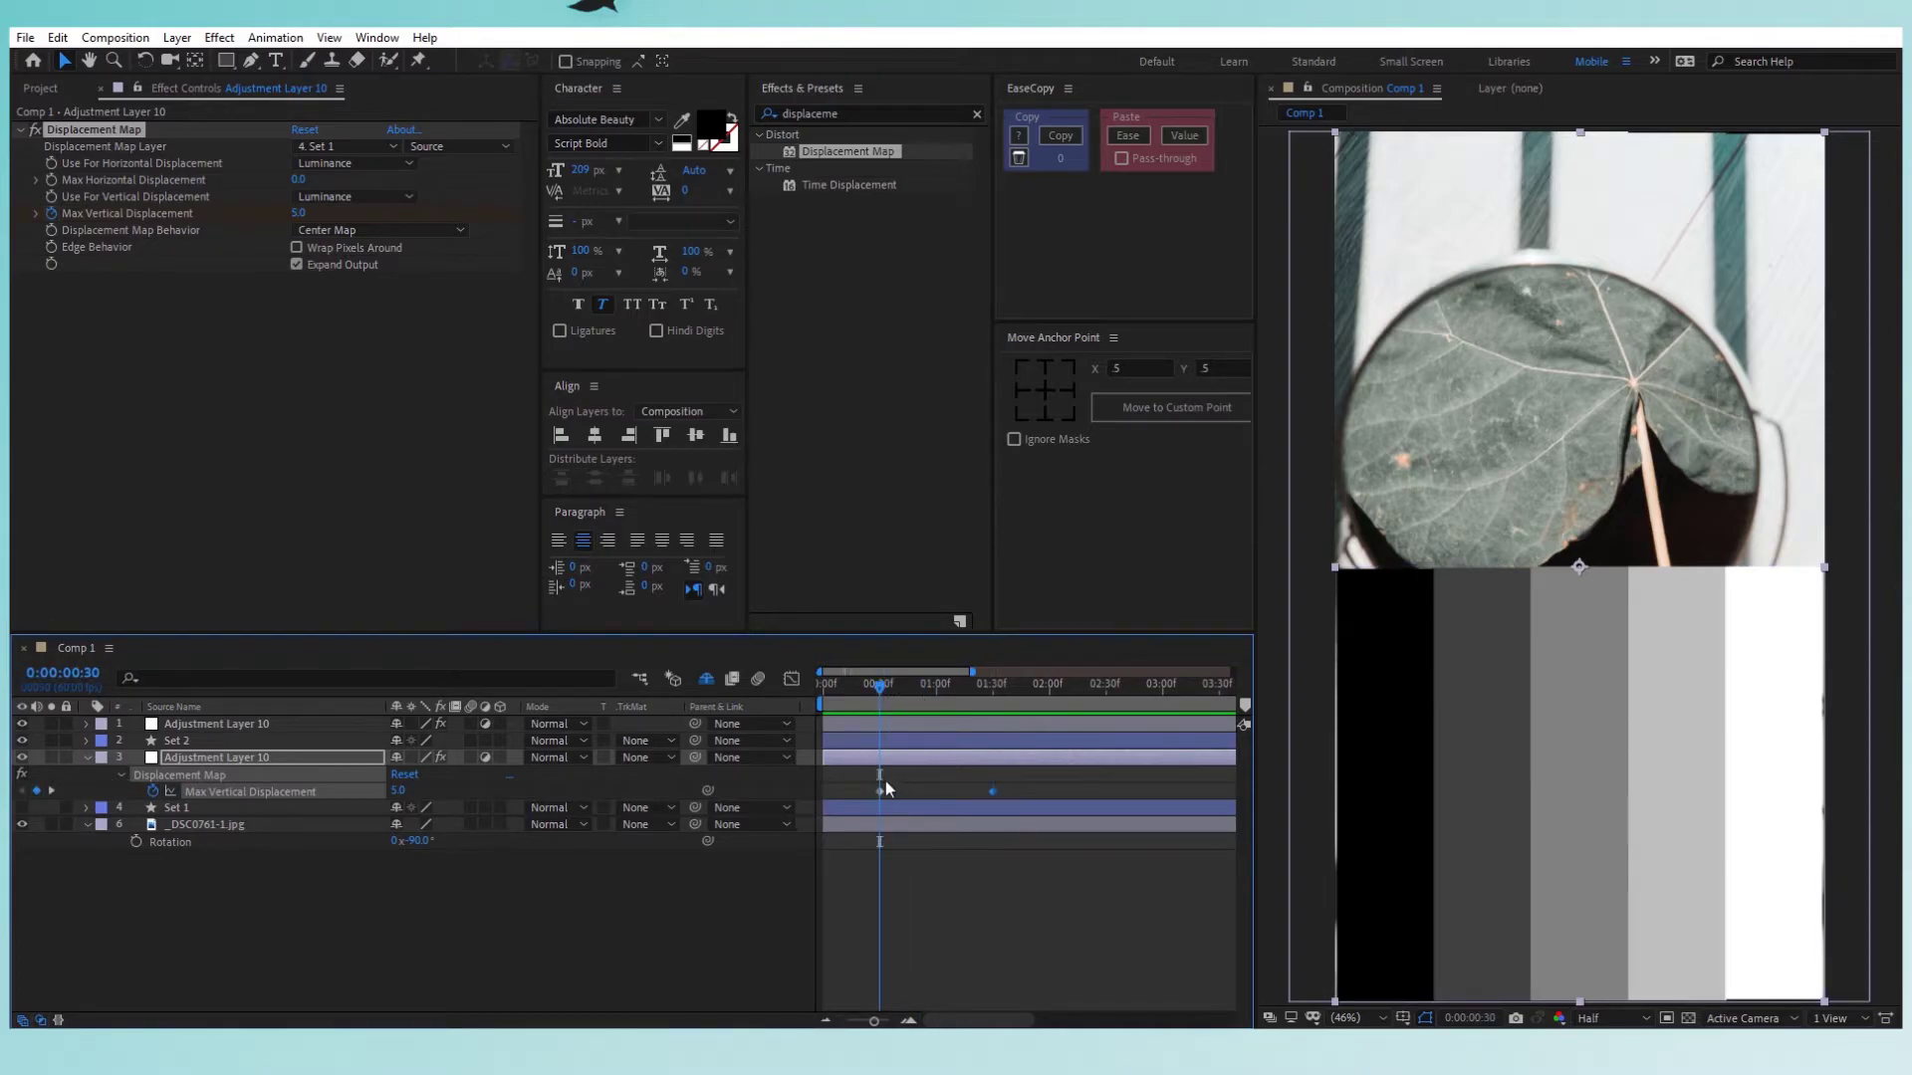
left_click_drag(407, 791, 783, 787)
left_click(403, 791)
type("400")
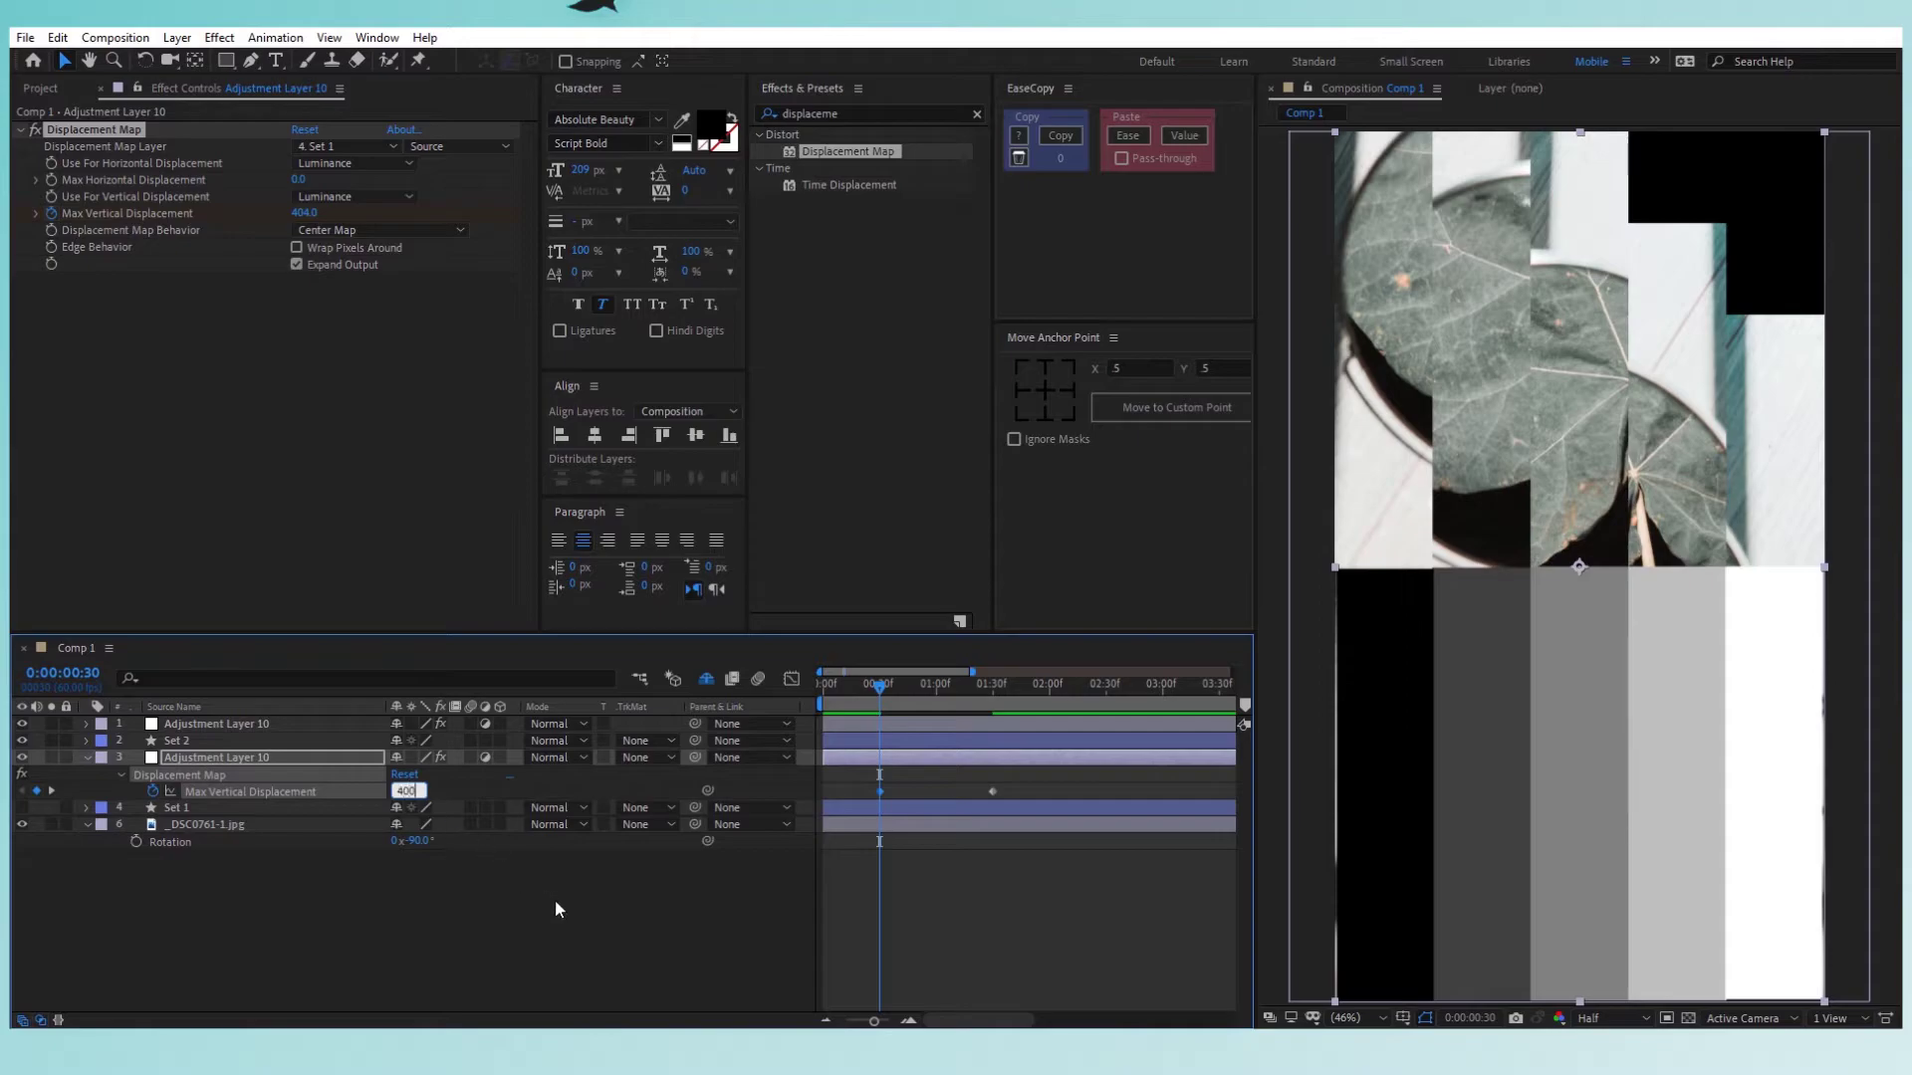
left_click(550, 904)
Set Max Vertical Displacement to 0 at 0:00:01:30 and apply Easy Ease to both keyframes.
left_click_drag(896, 701, 992, 701)
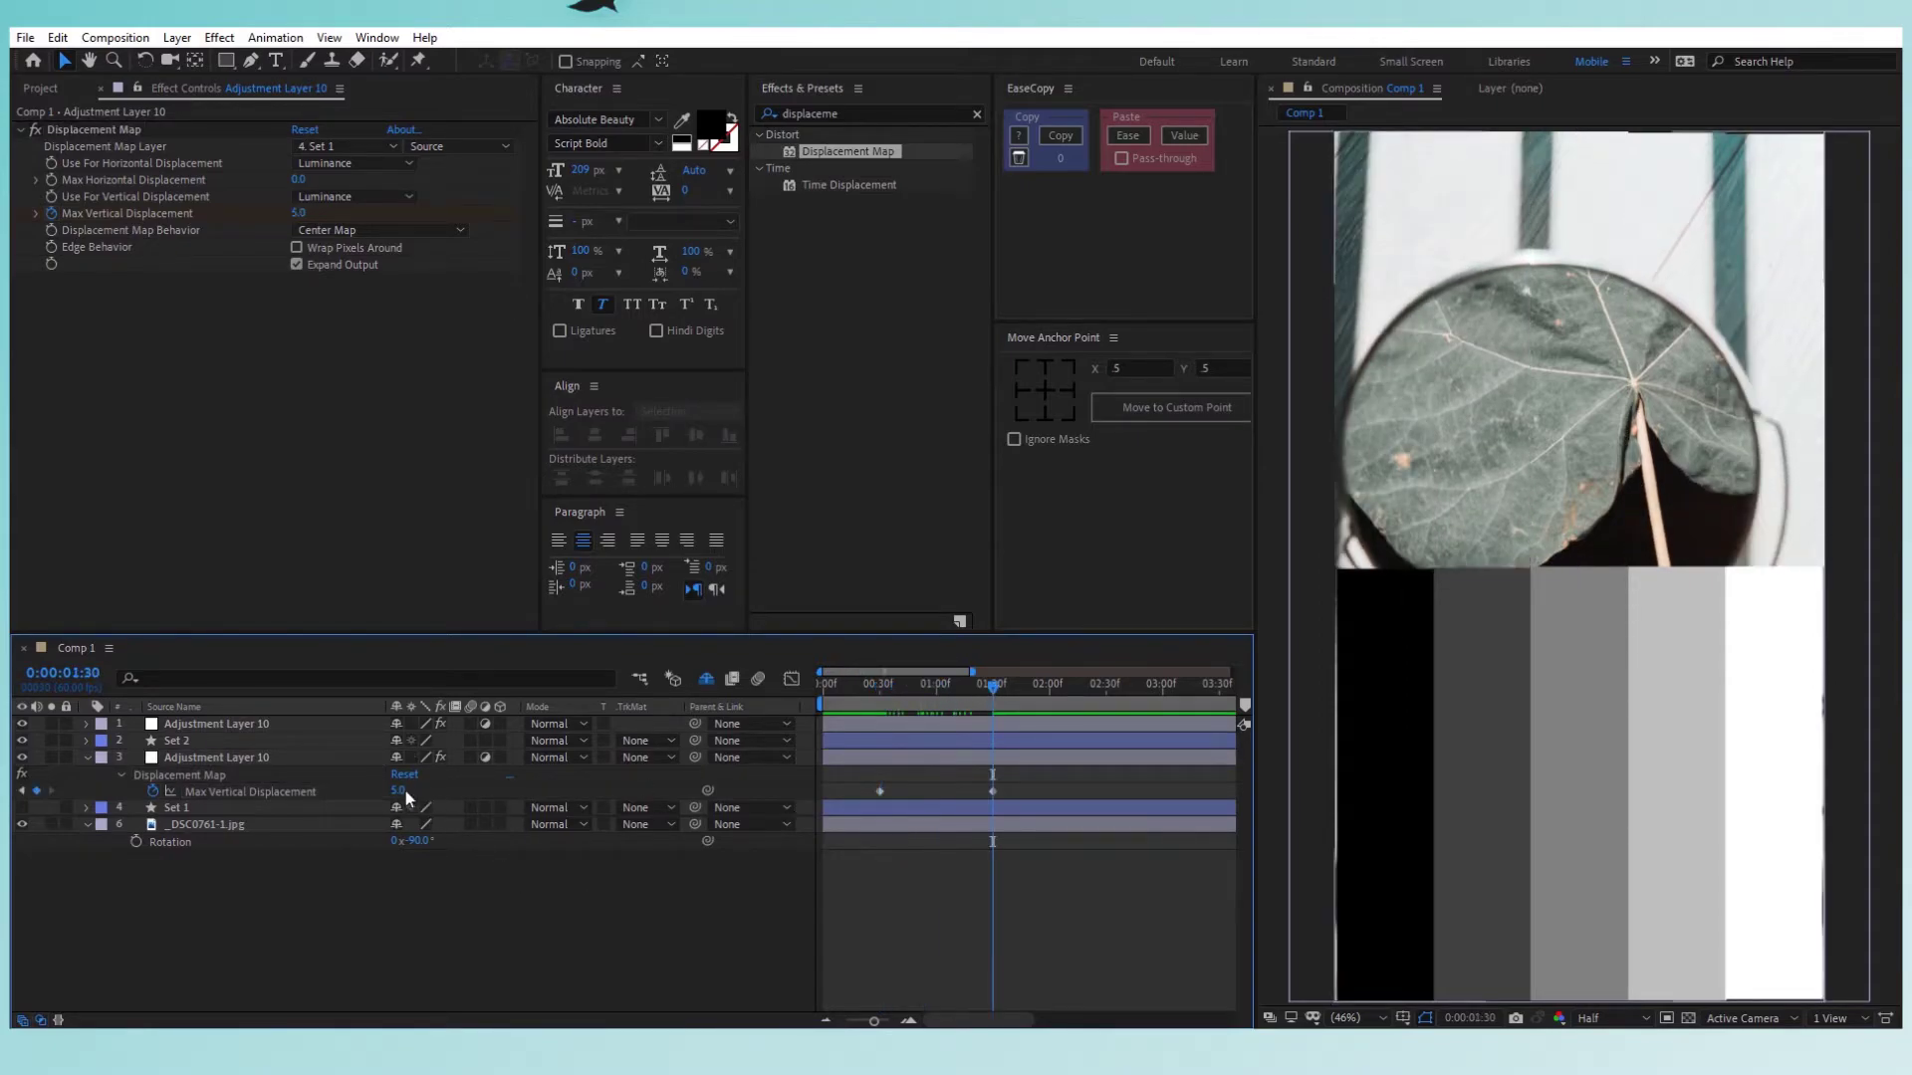
type("0")
key("Return")
left_click_drag(860, 769, 1001, 814)
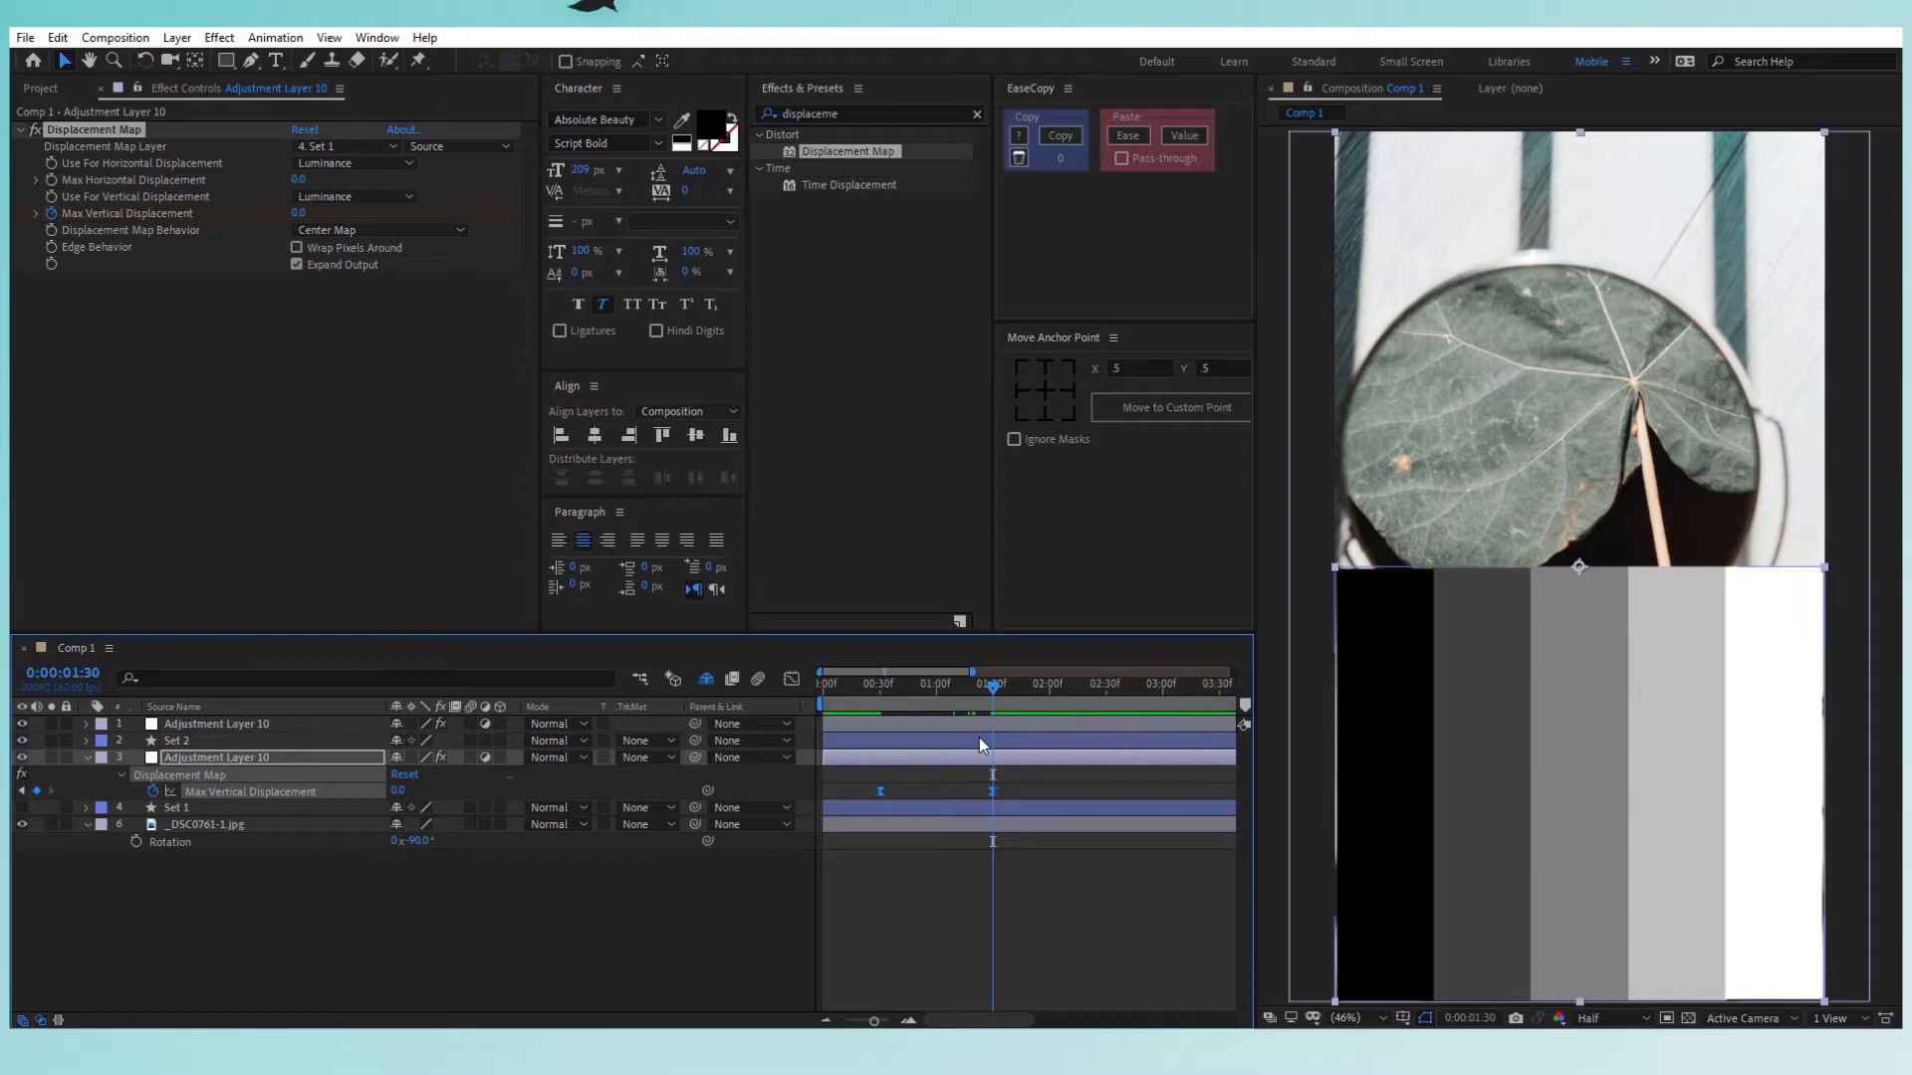
key("shift+Page_Up")
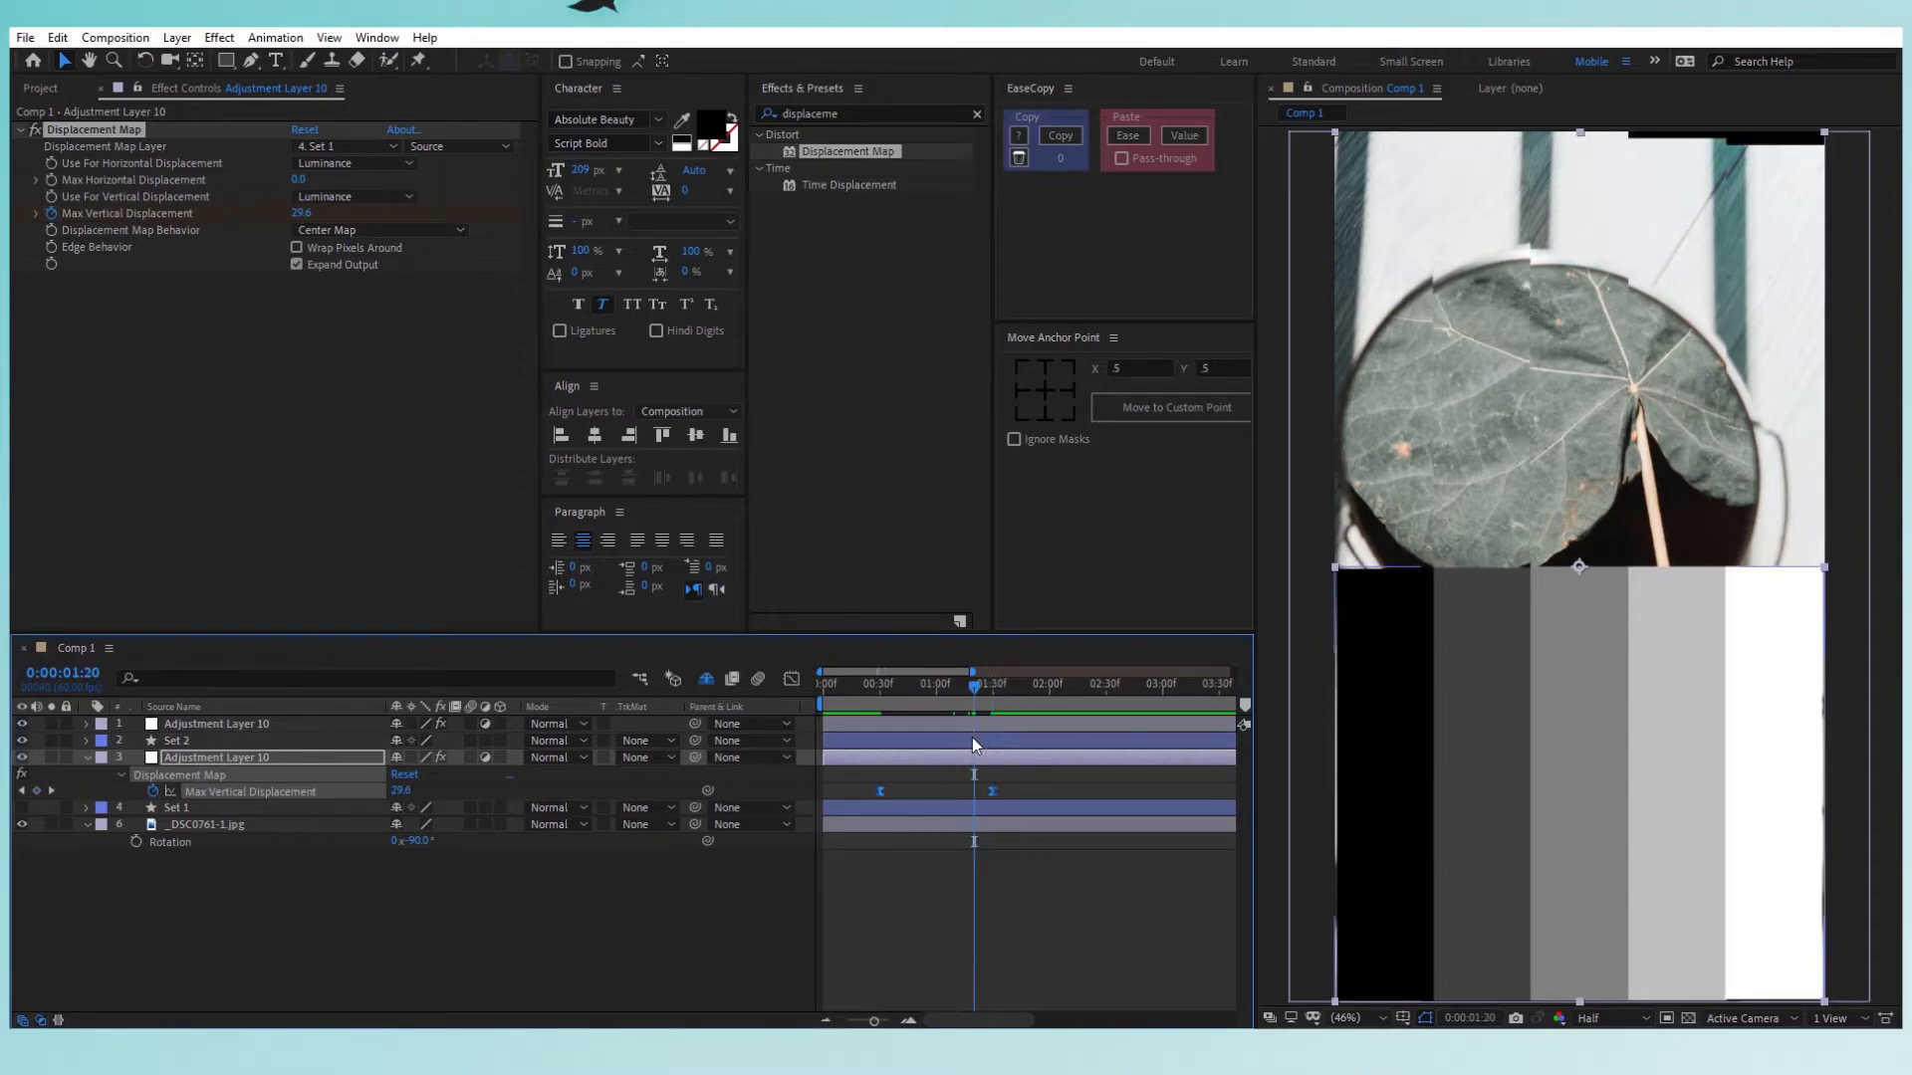
Add a Max Vertical Displacement keyframe at 0:00:01:20 above Set 1 and move the final keyframe to 0:00:02:49.
left_click(37, 790)
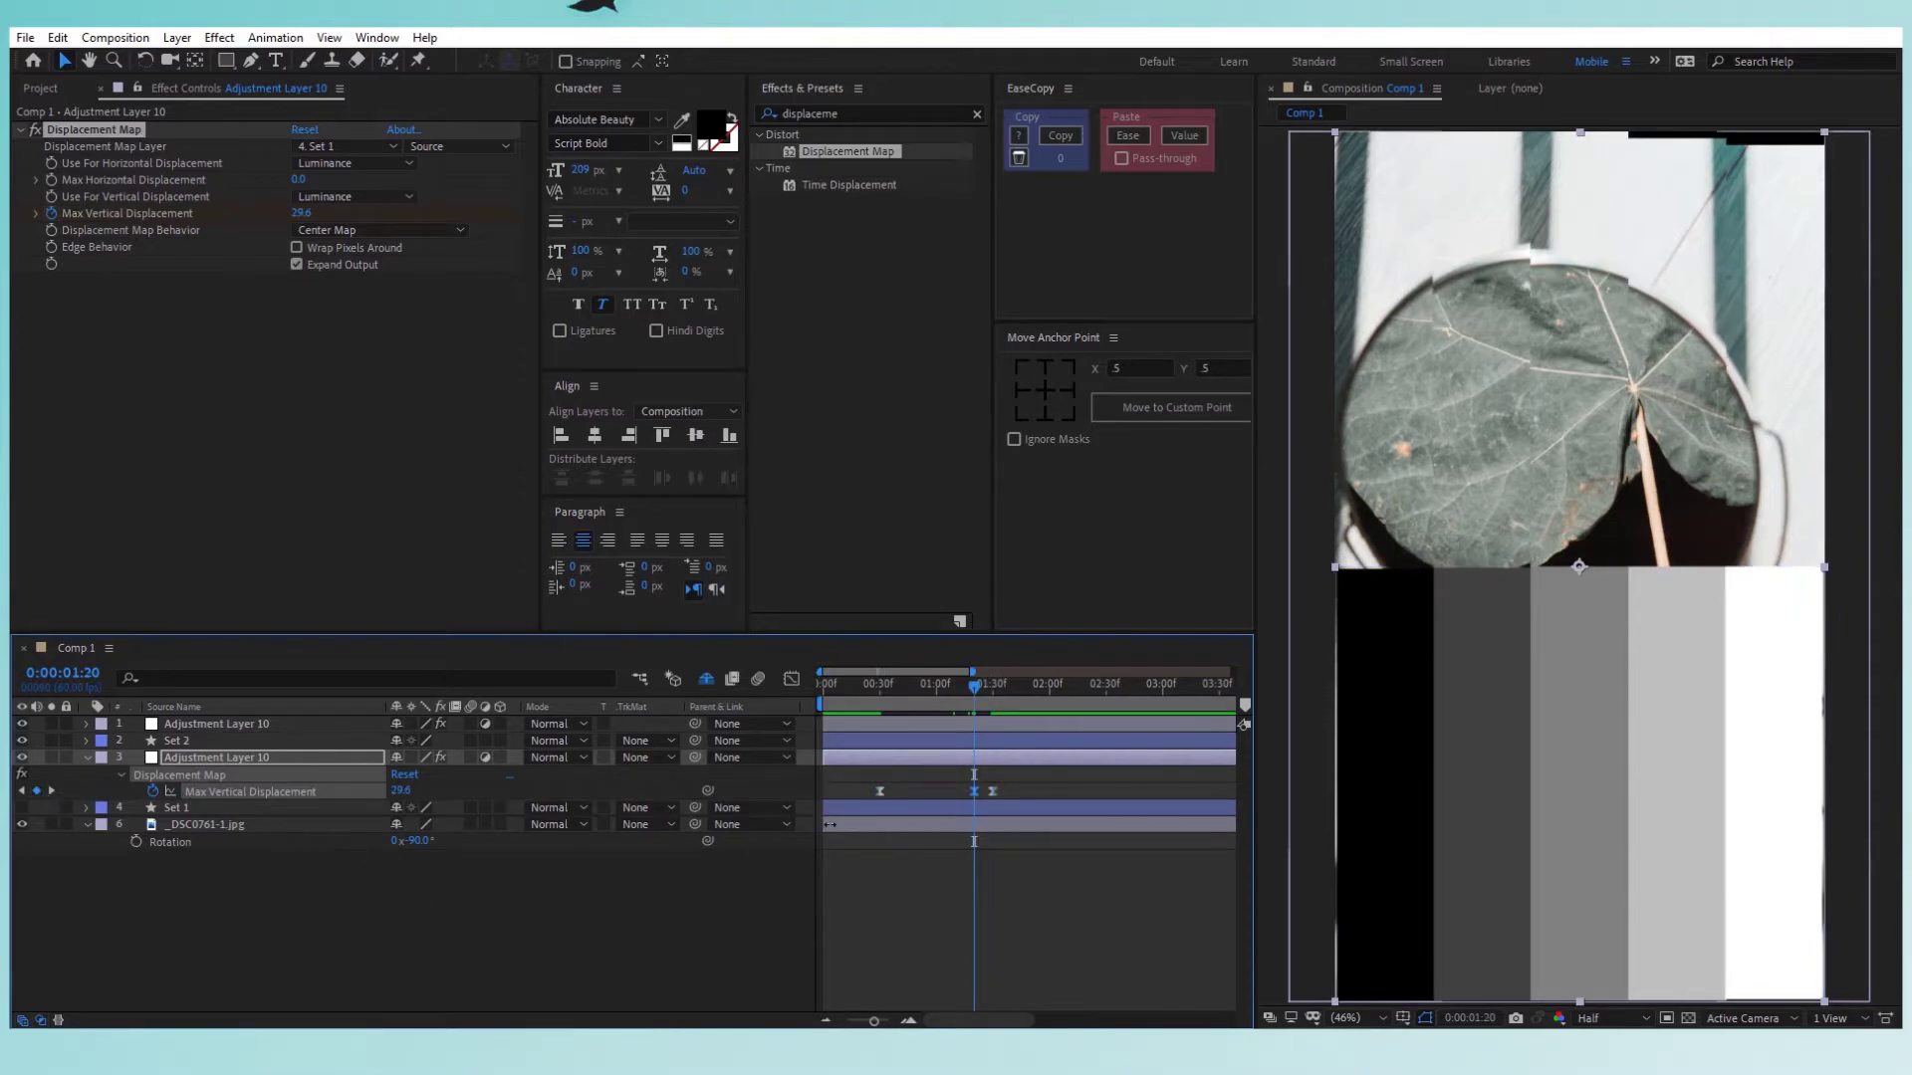
key("shift+Page_Down")
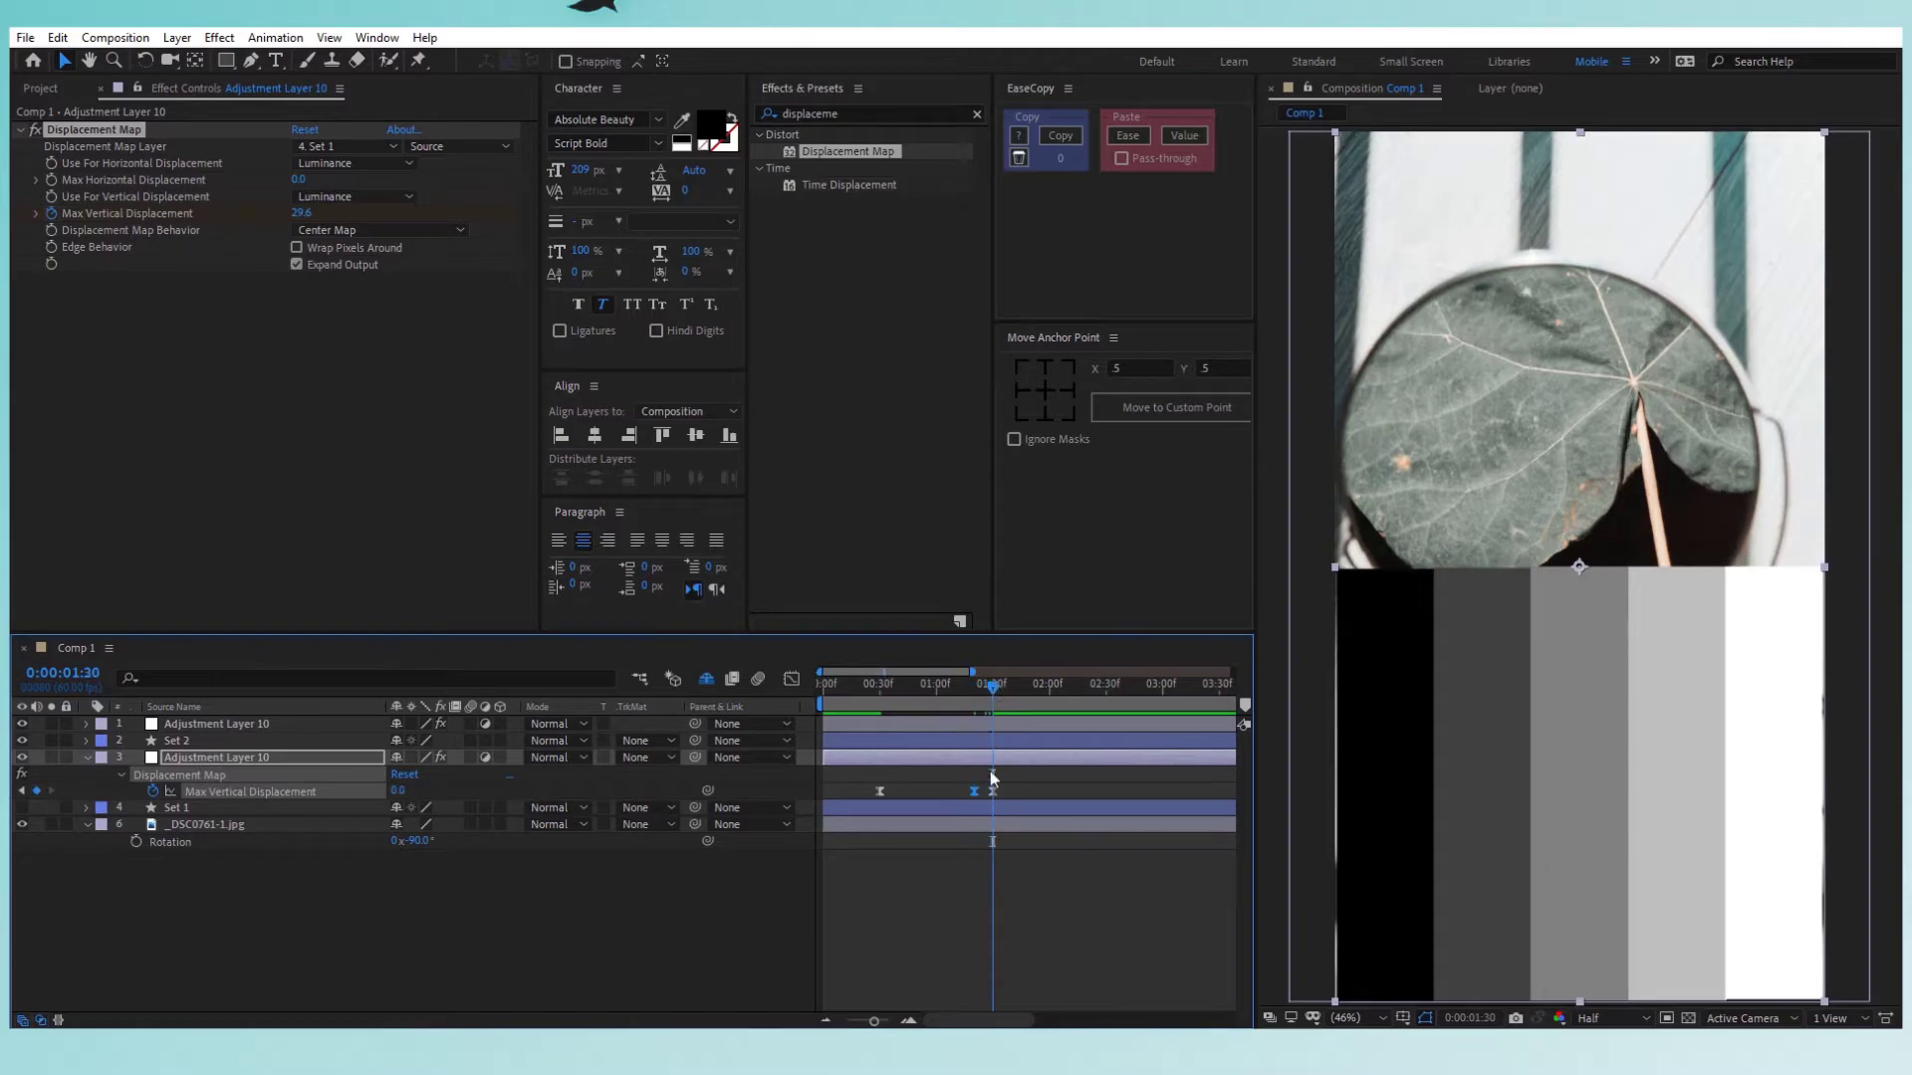
left_click_drag(994, 791, 1141, 786)
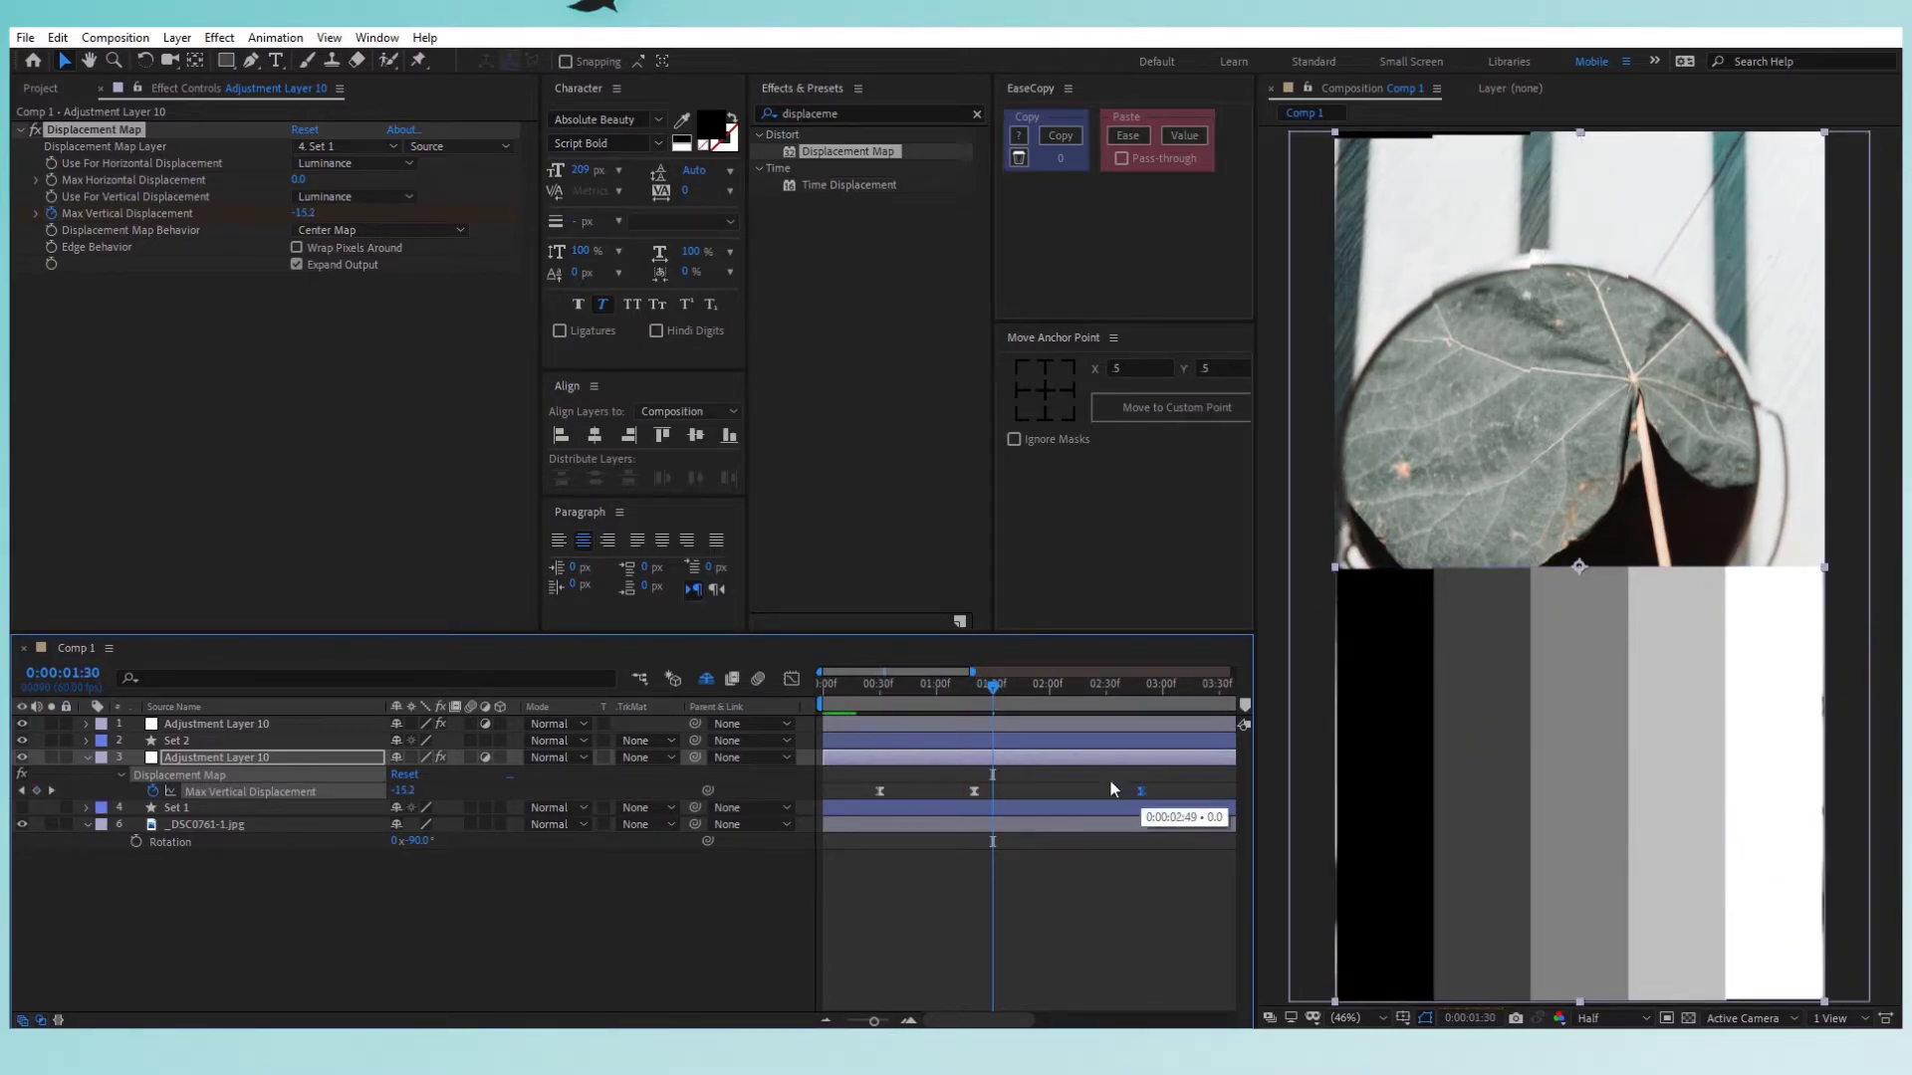
Convert the middle keyframe at 0:00:01:20 to Auto Bezier and review its speed curve and playback.
left_click(945, 772)
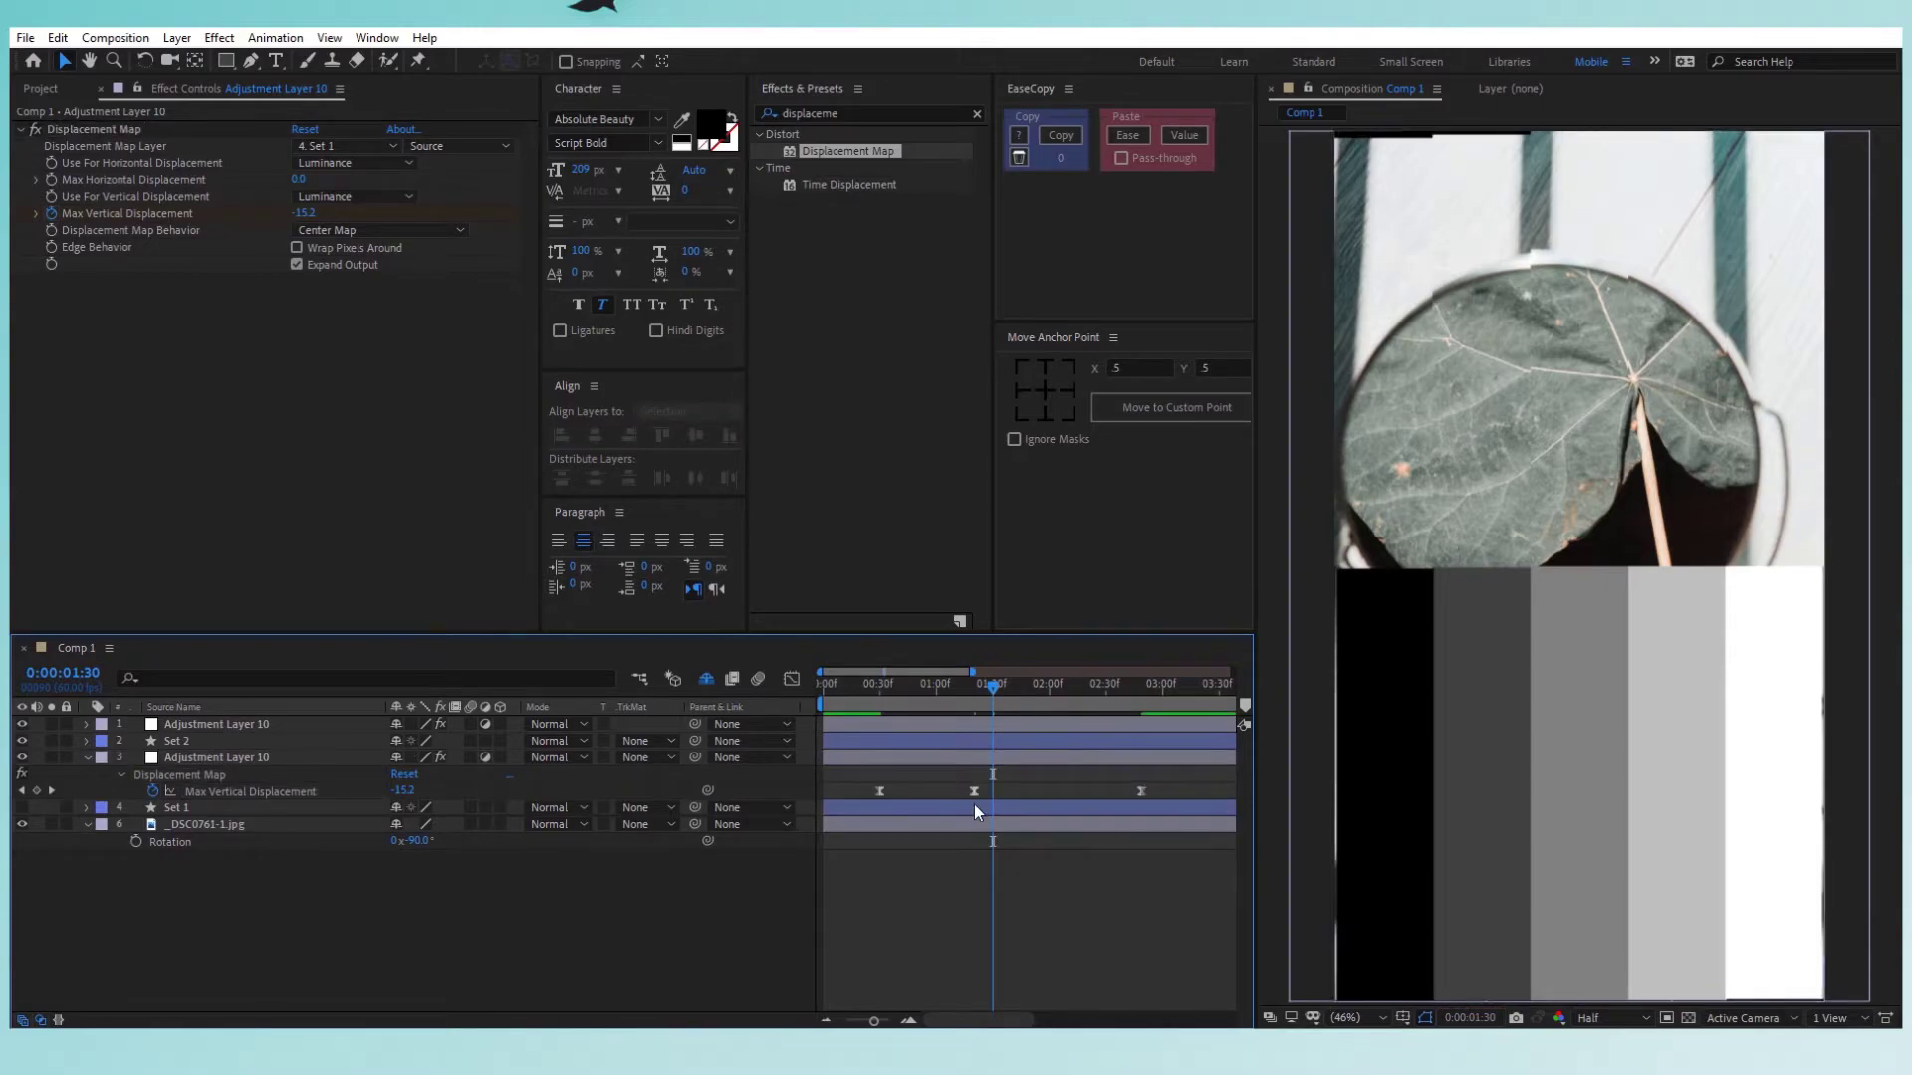
left_click(972, 792)
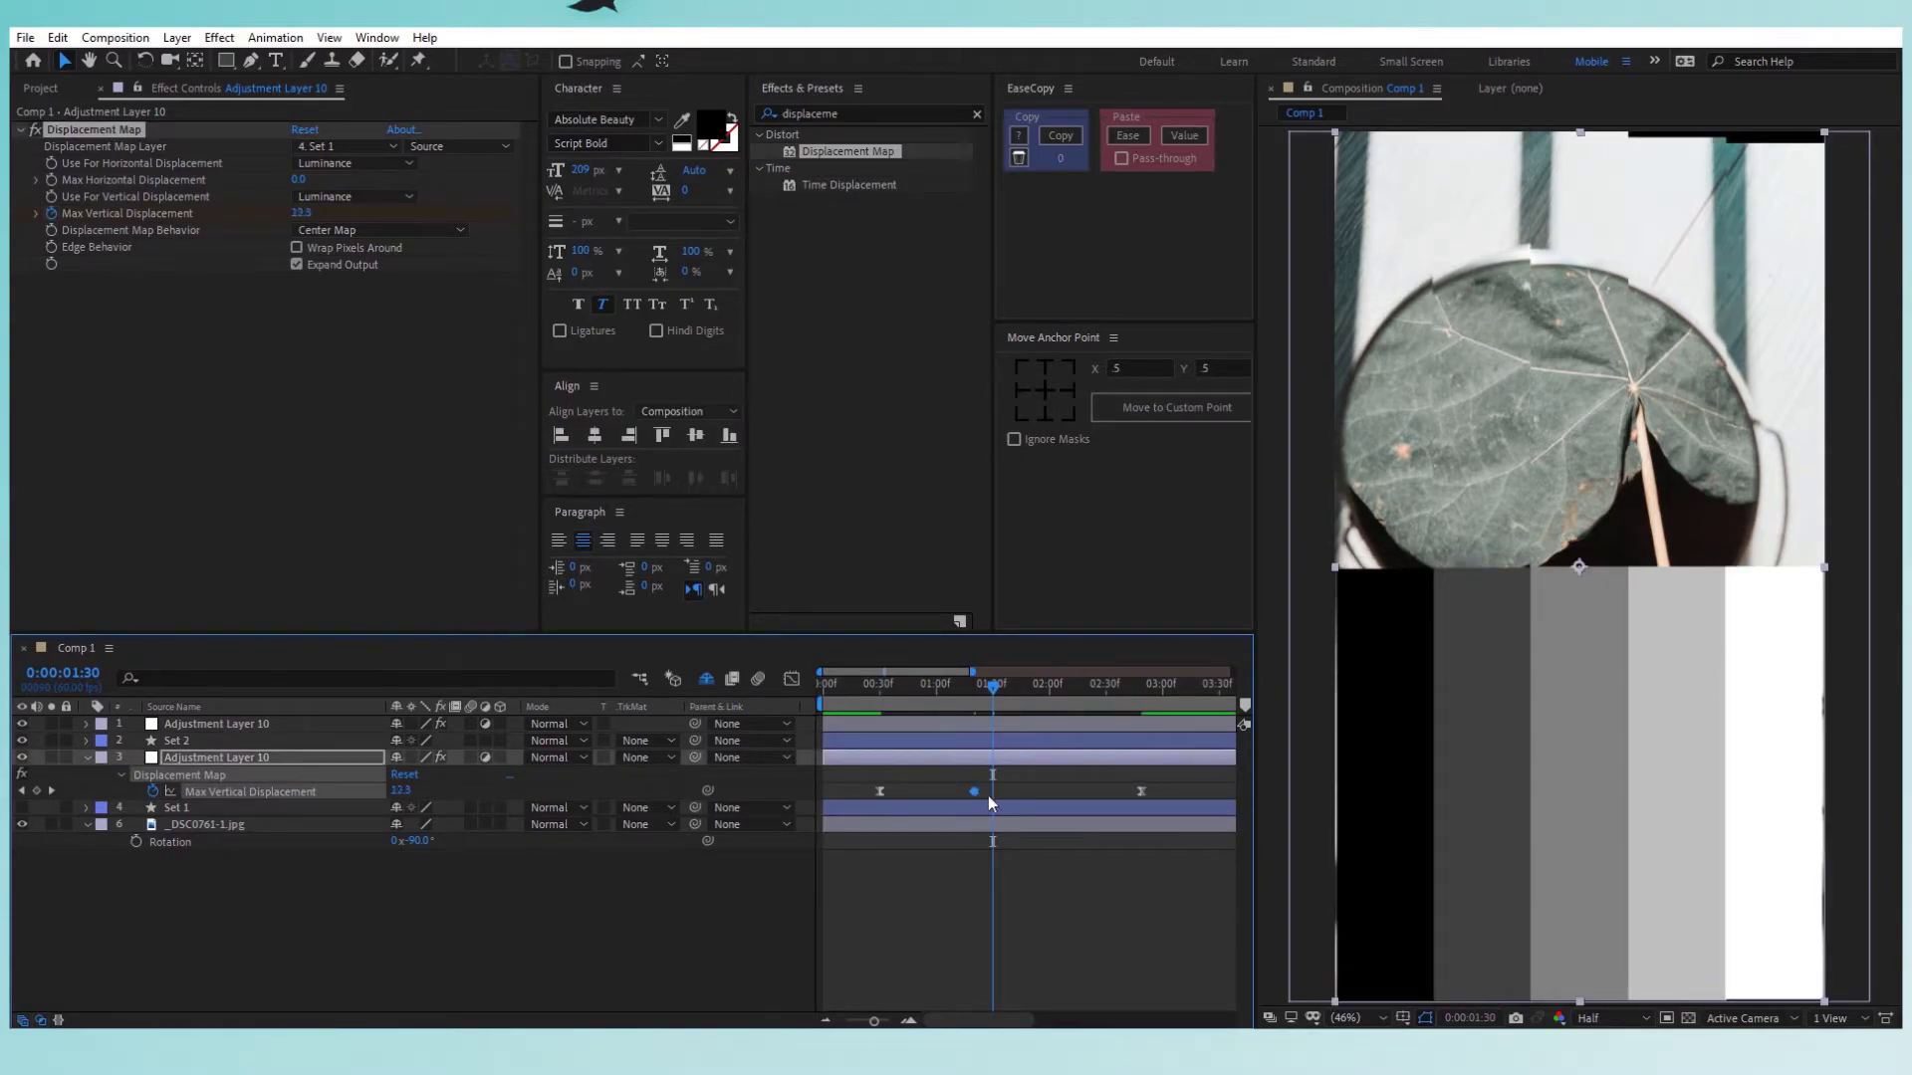
mouse_move(994, 689)
left_mouse_down()
mouse_move(990, 721)
mouse_move(978, 689)
left_mouse_up()
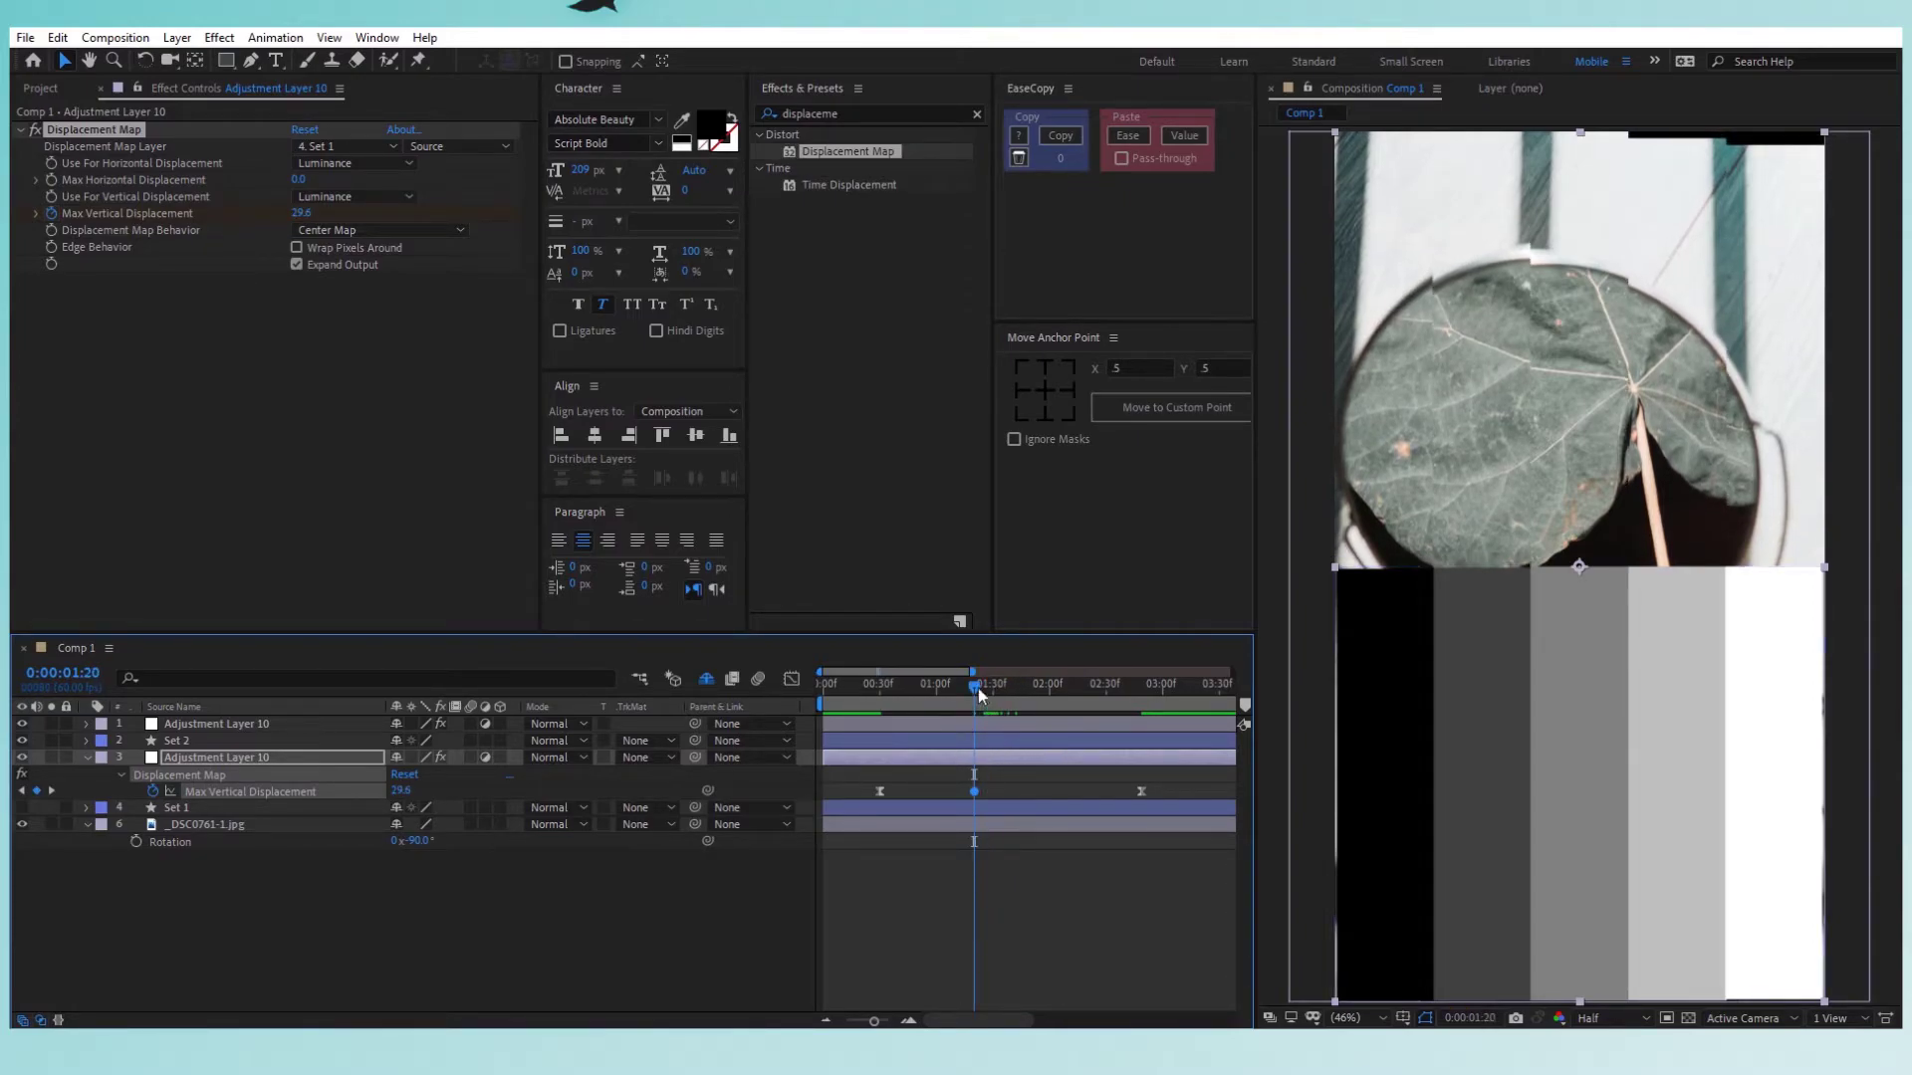
left_click(331, 792)
left_click(789, 680)
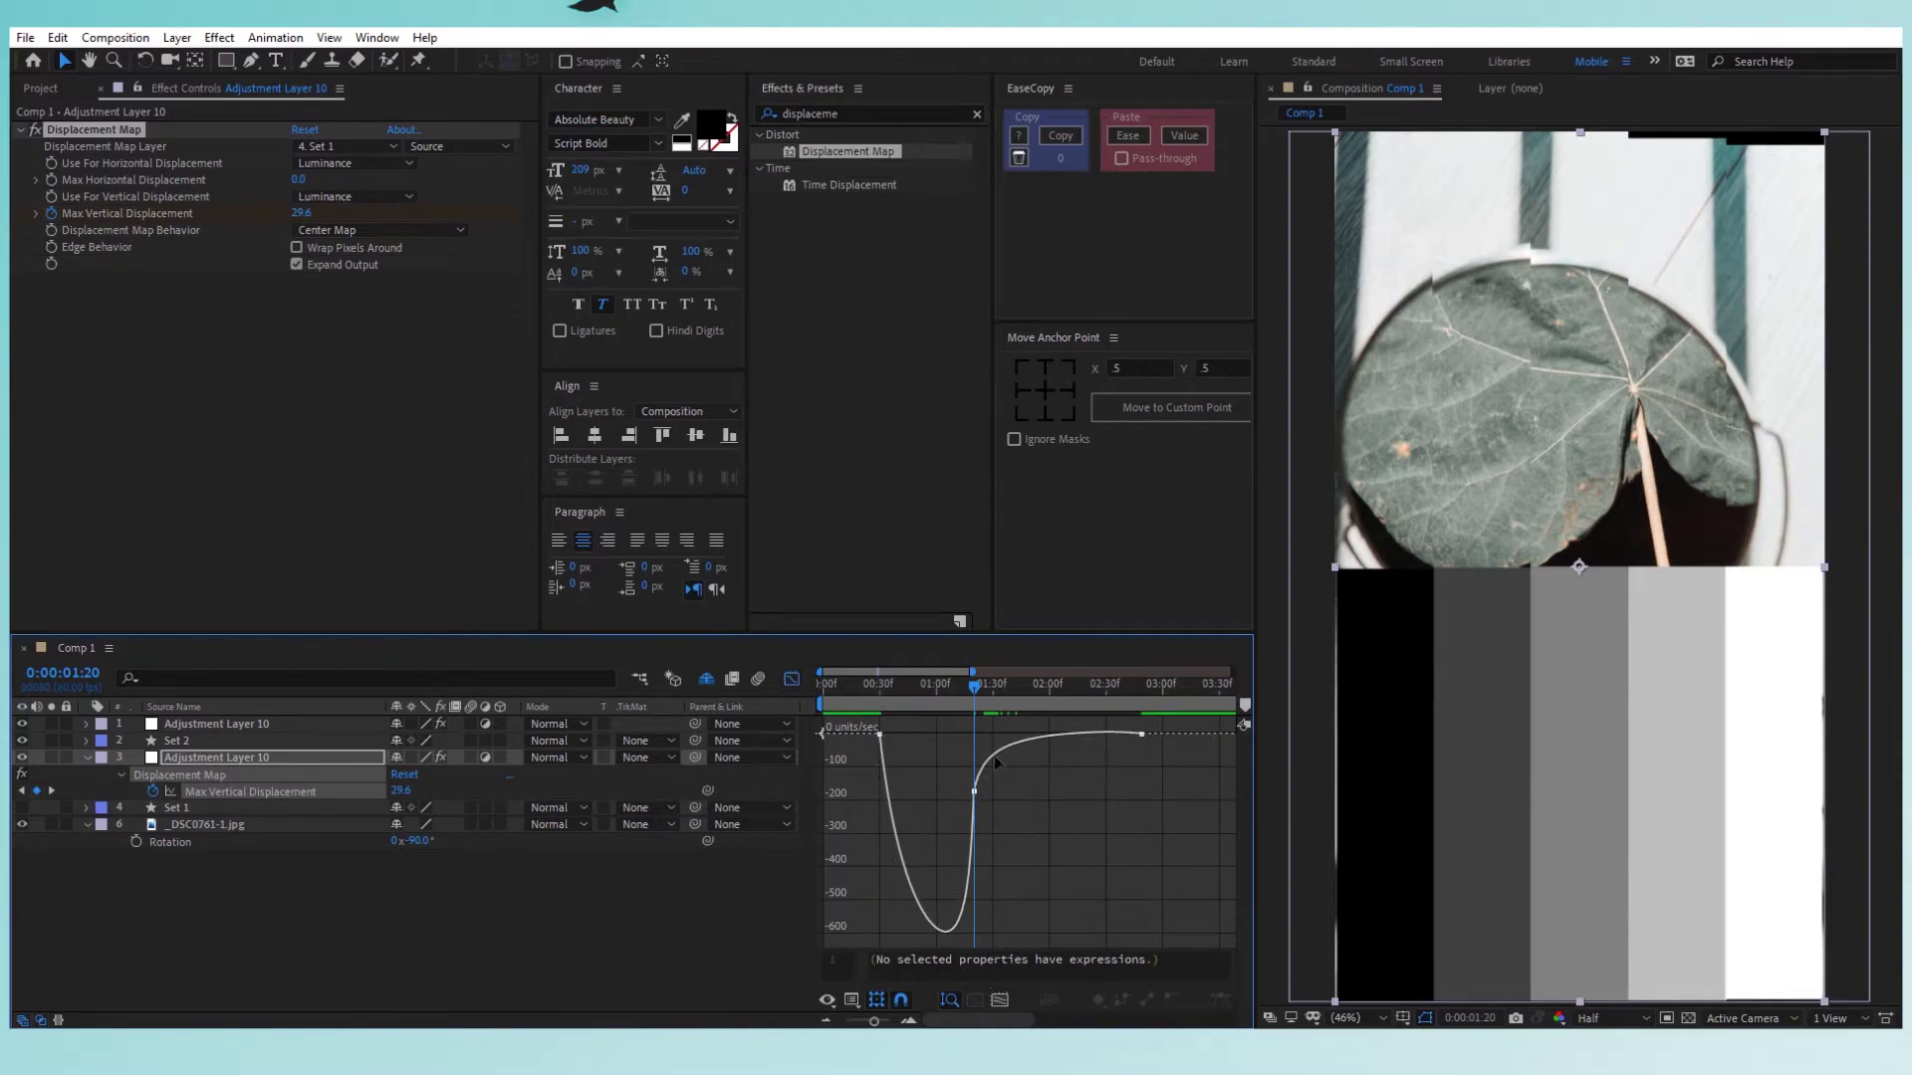
left_click(793, 677)
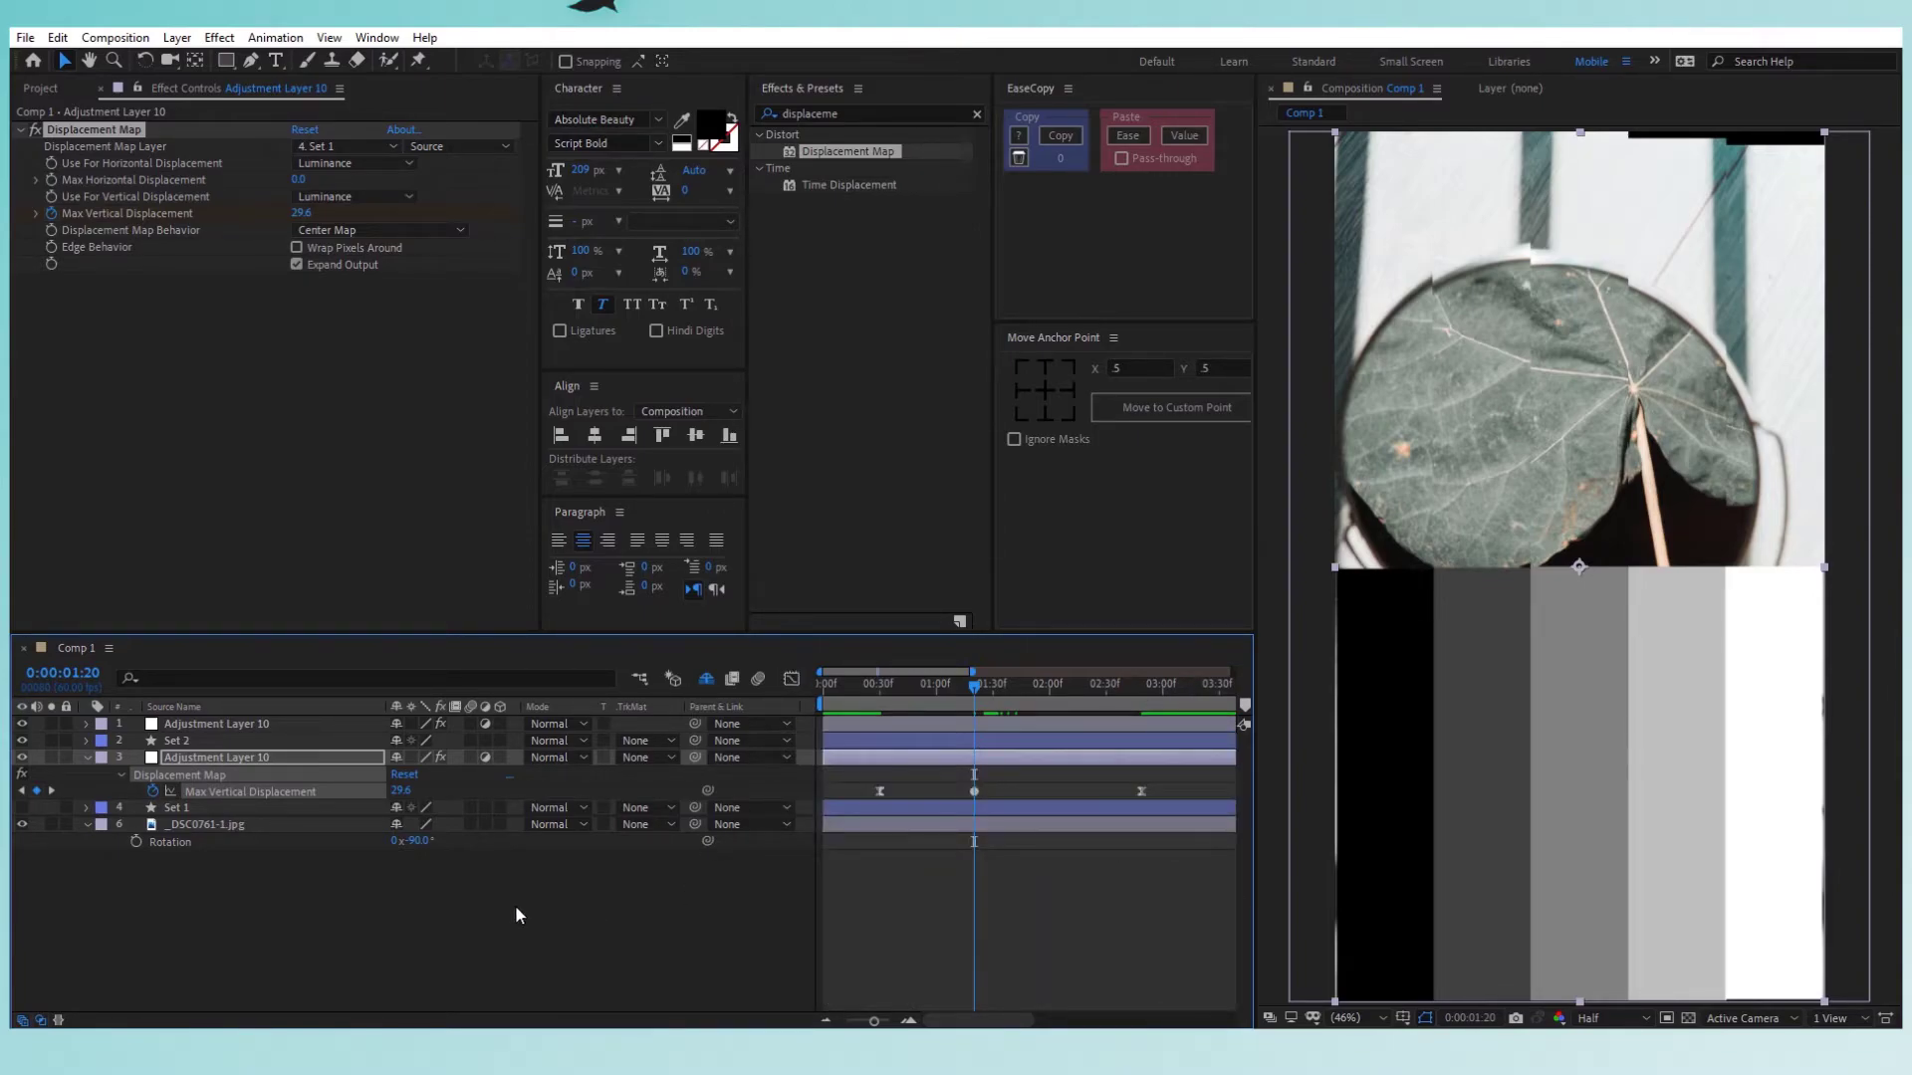
left_click(488, 896)
key("space")
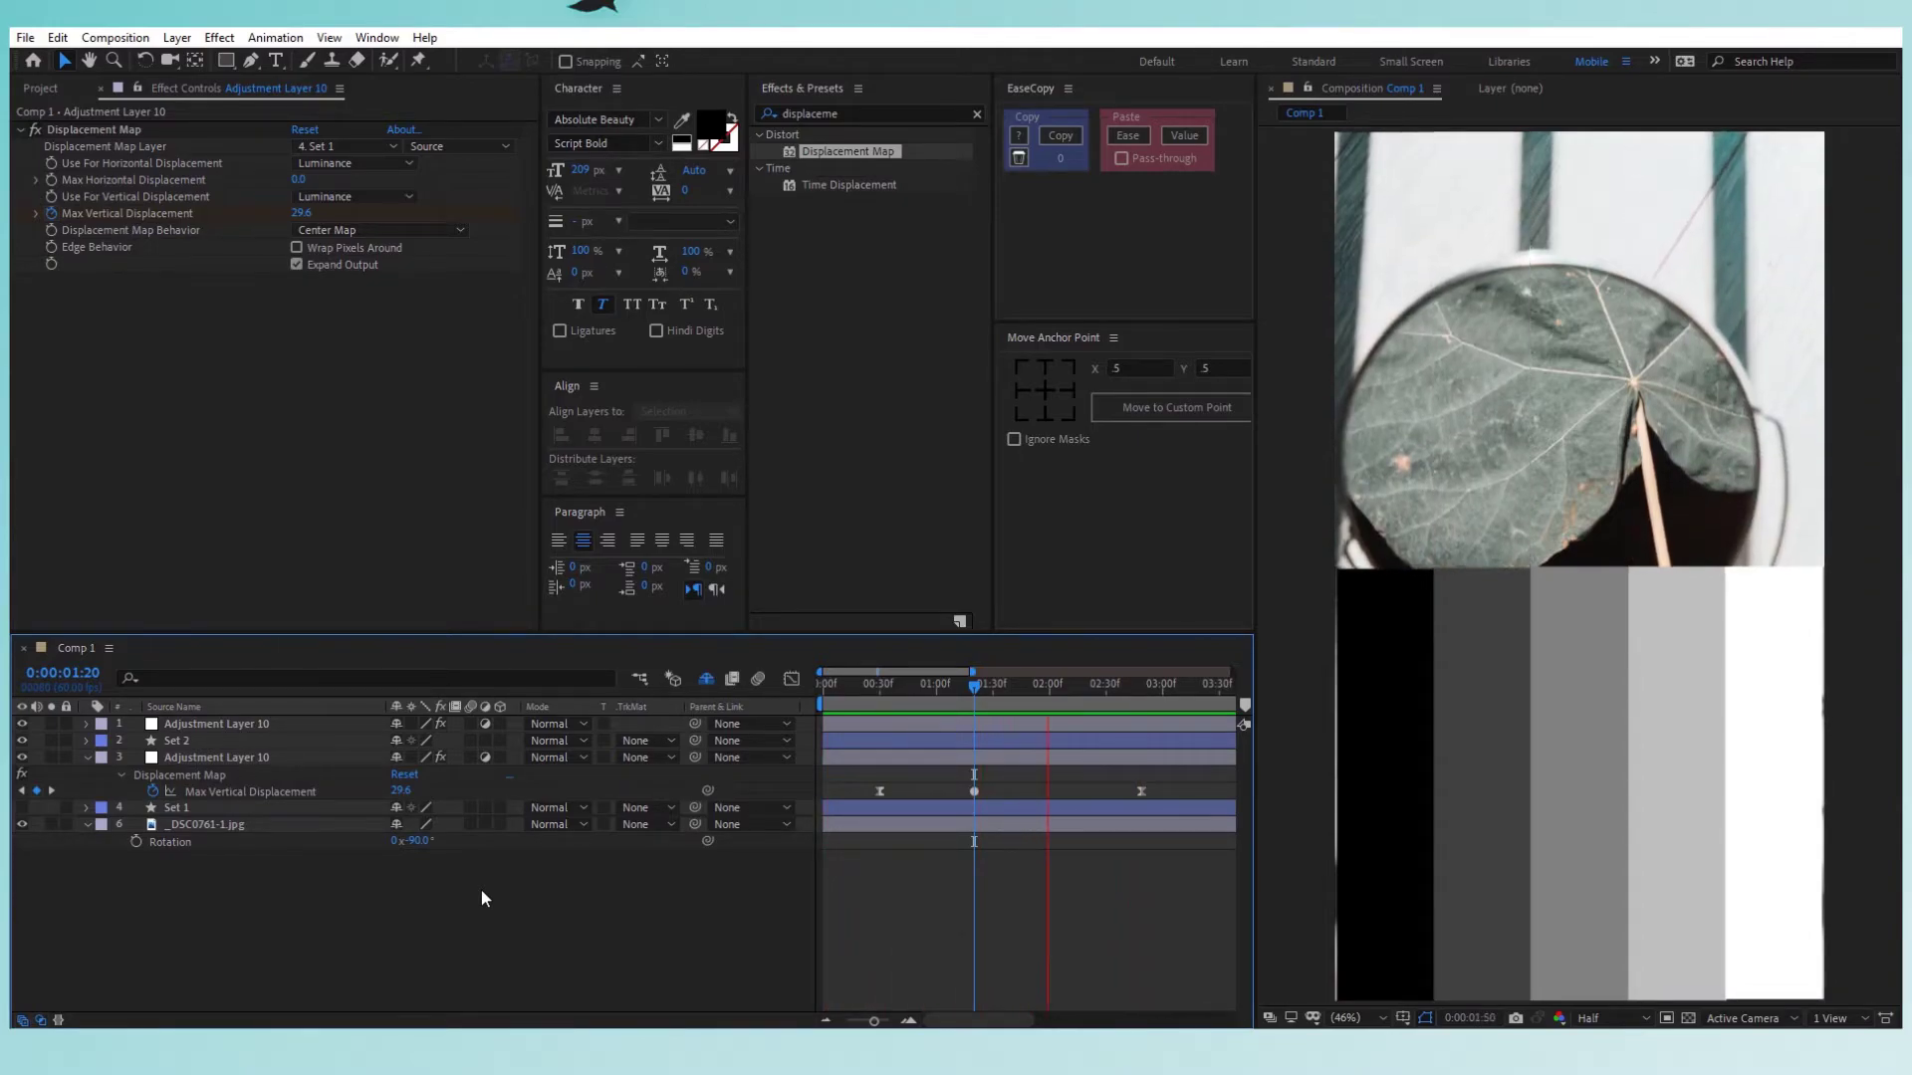
key("space")
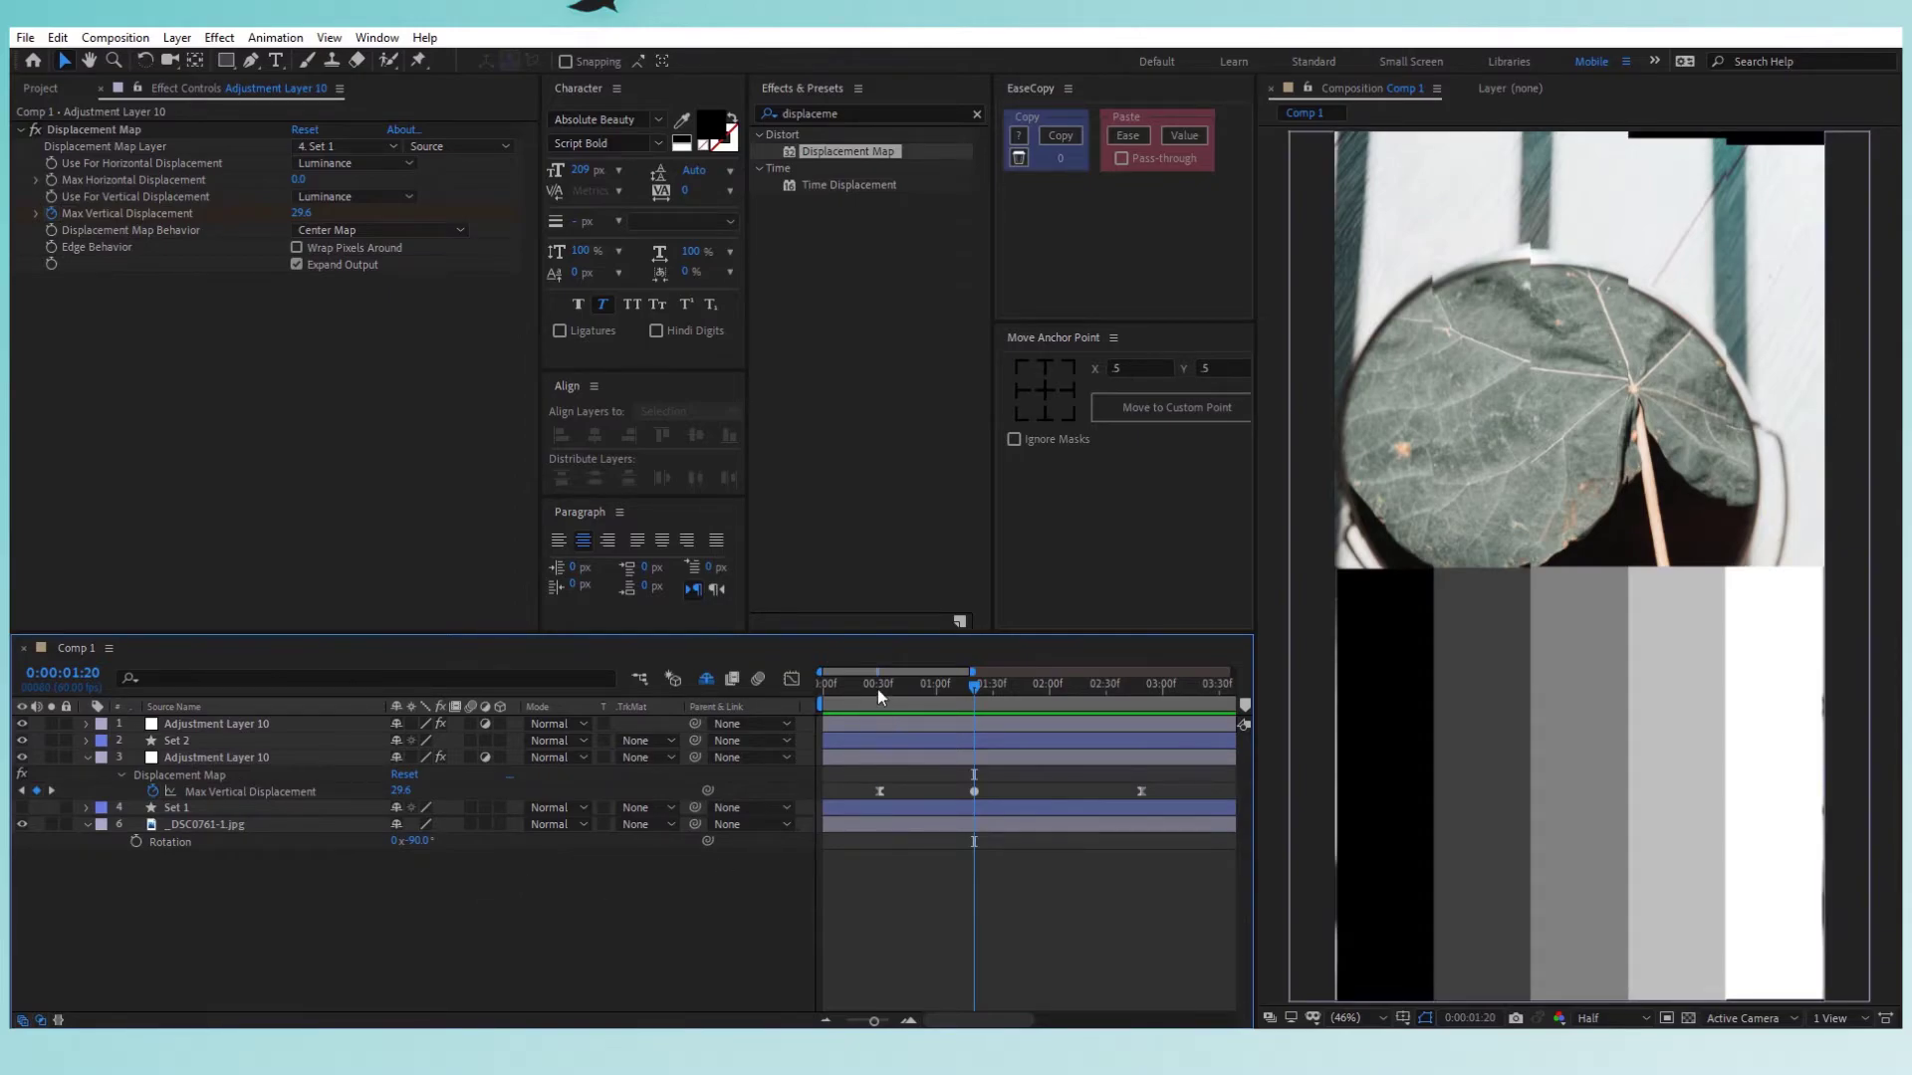
Copy the three Max Vertical Displacement keyframes from the lower adjustment layer to the topmost one, starting at 0:00:00:30.
left_click_drag(876, 689, 385, 977)
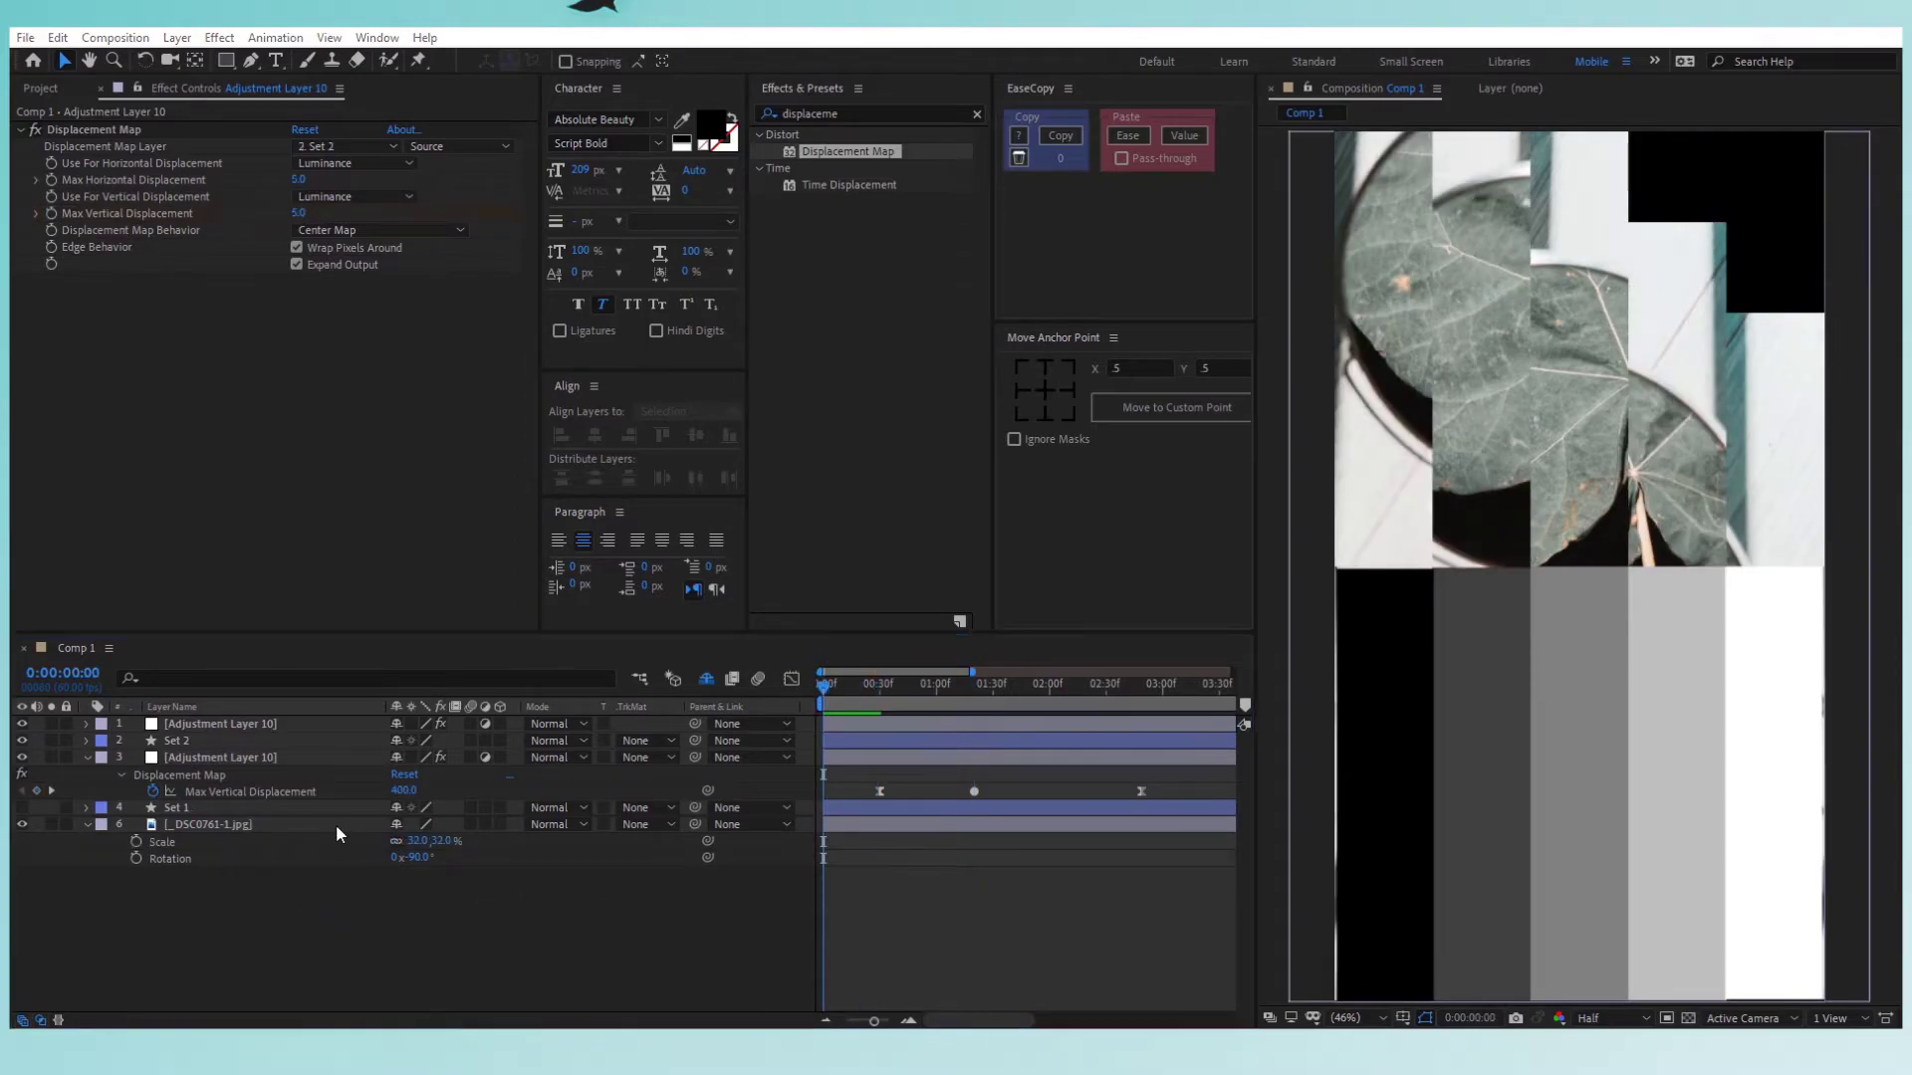
left_click(283, 791)
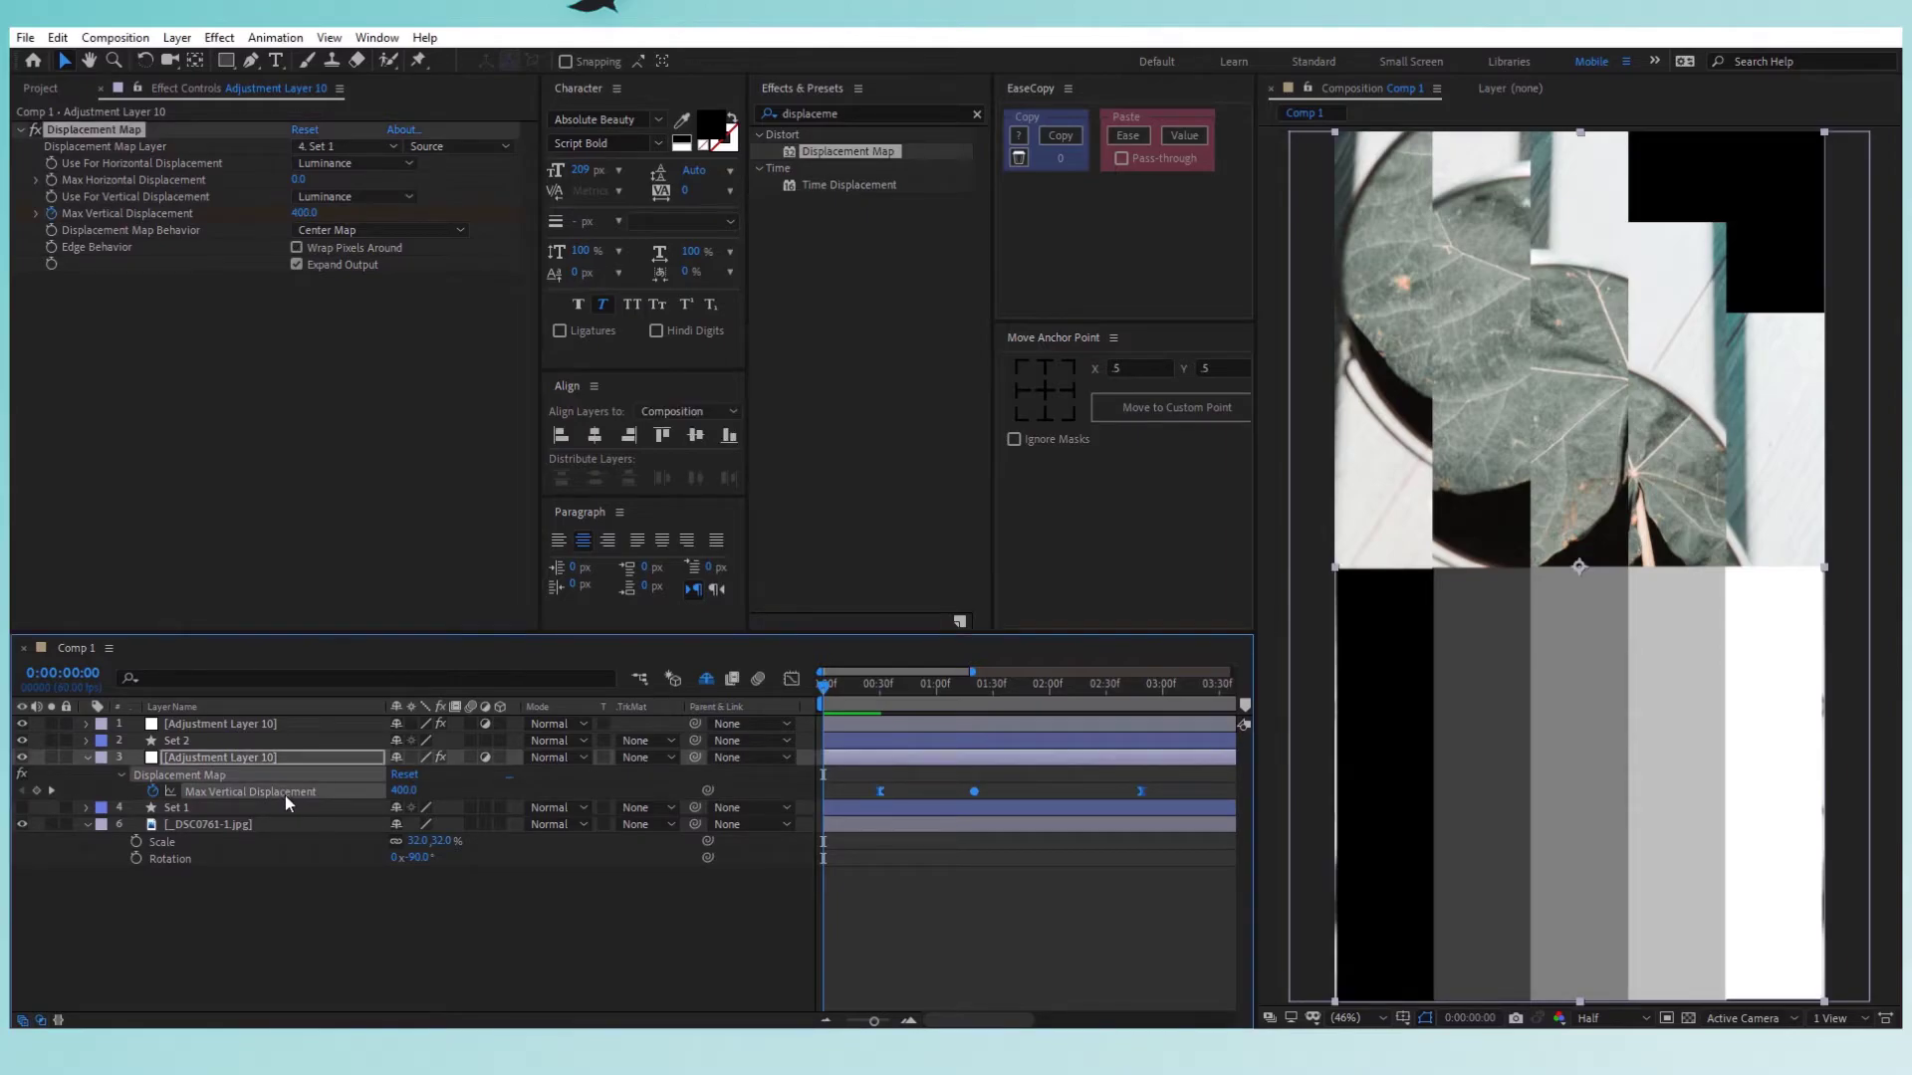
left_click(231, 722)
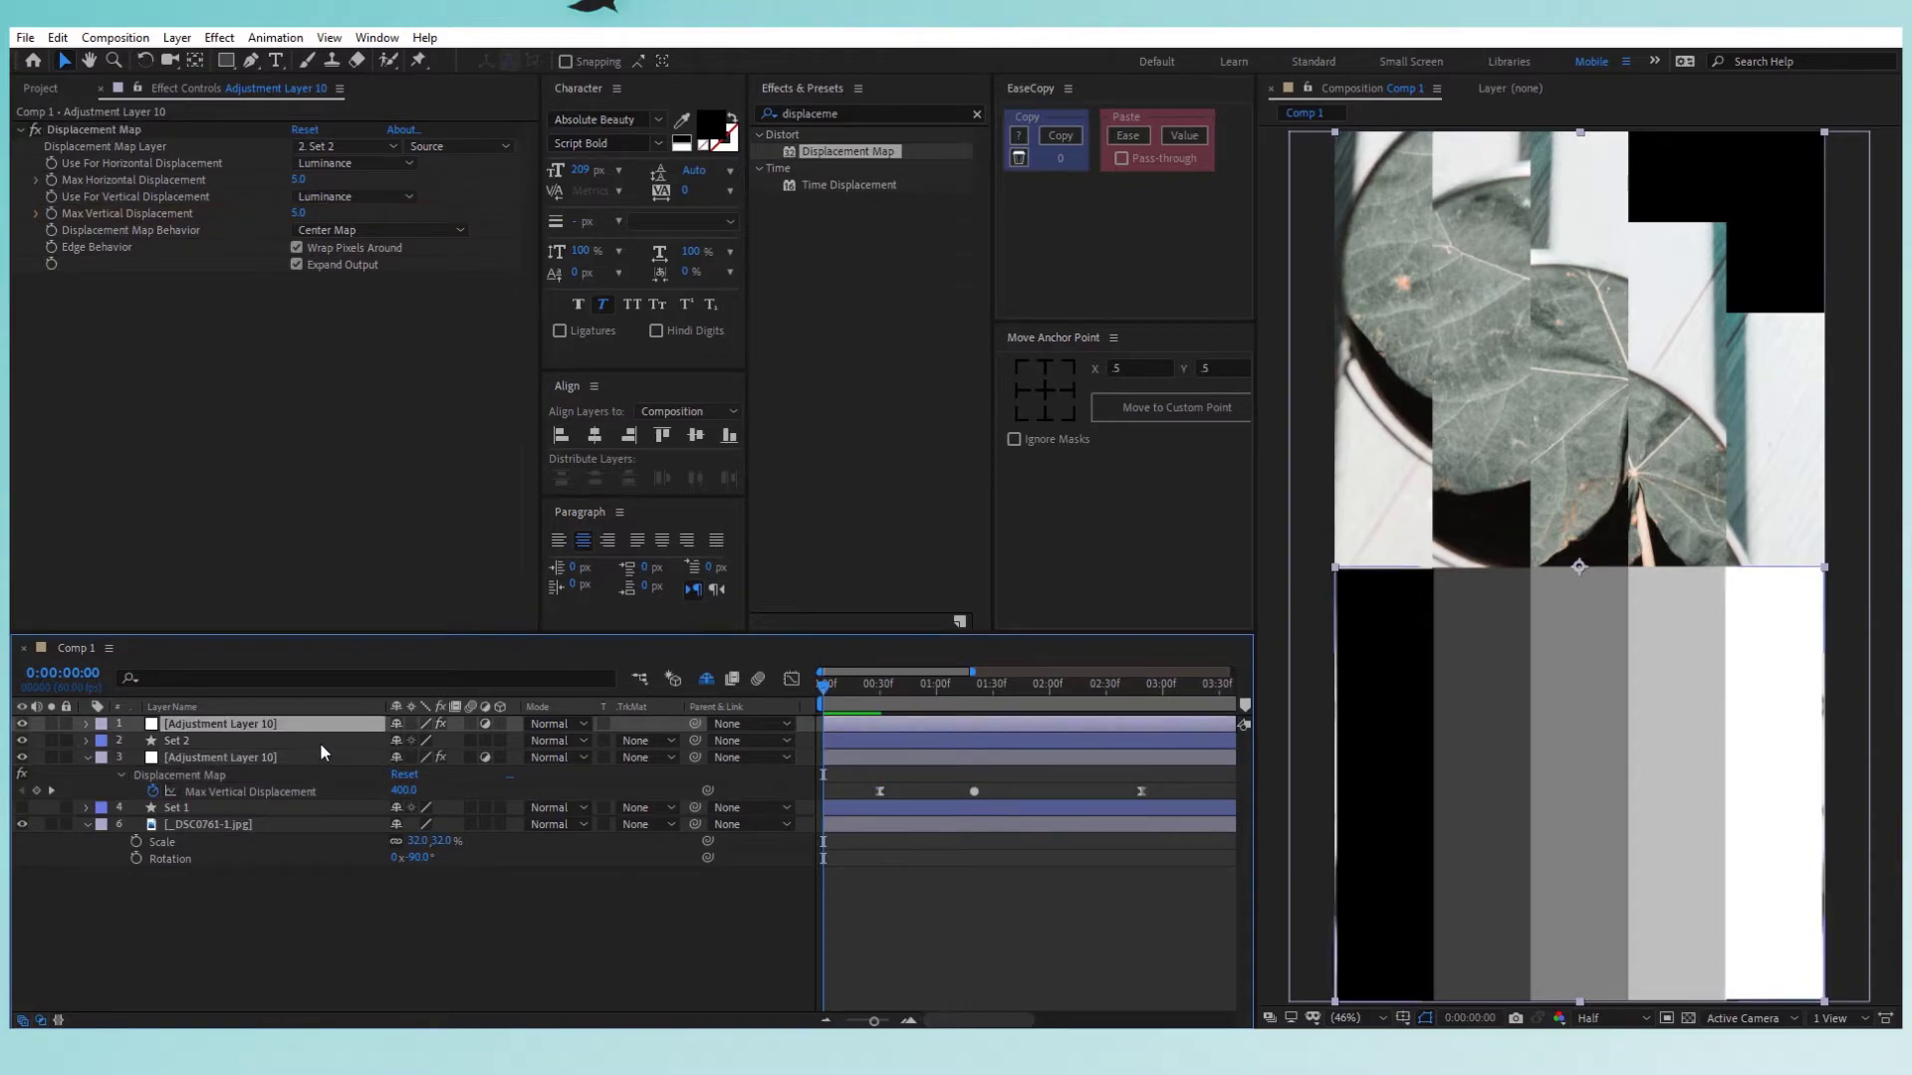
key("ctrl+v")
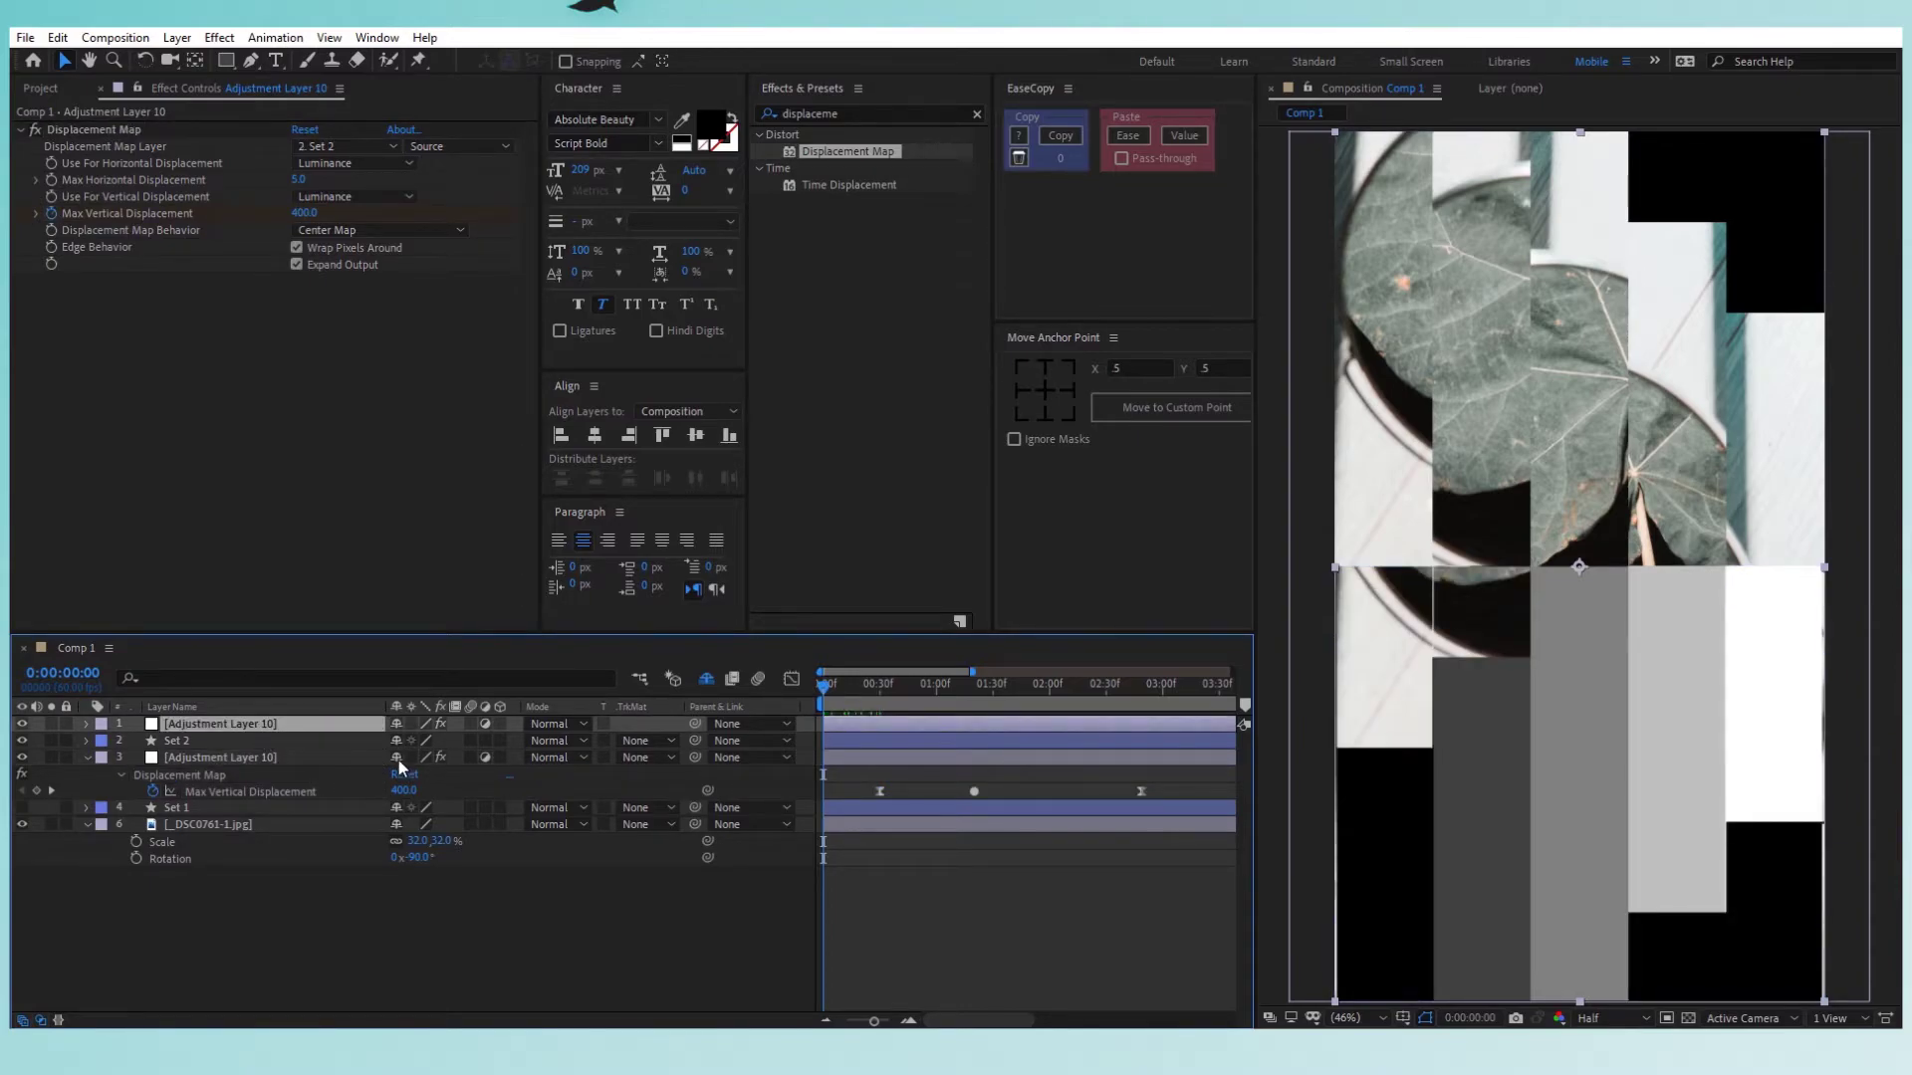
key("u")
left_click_drag(1130, 745, 823, 782)
left_click_drag(826, 687, 879, 691)
left_click_drag(853, 762, 884, 763)
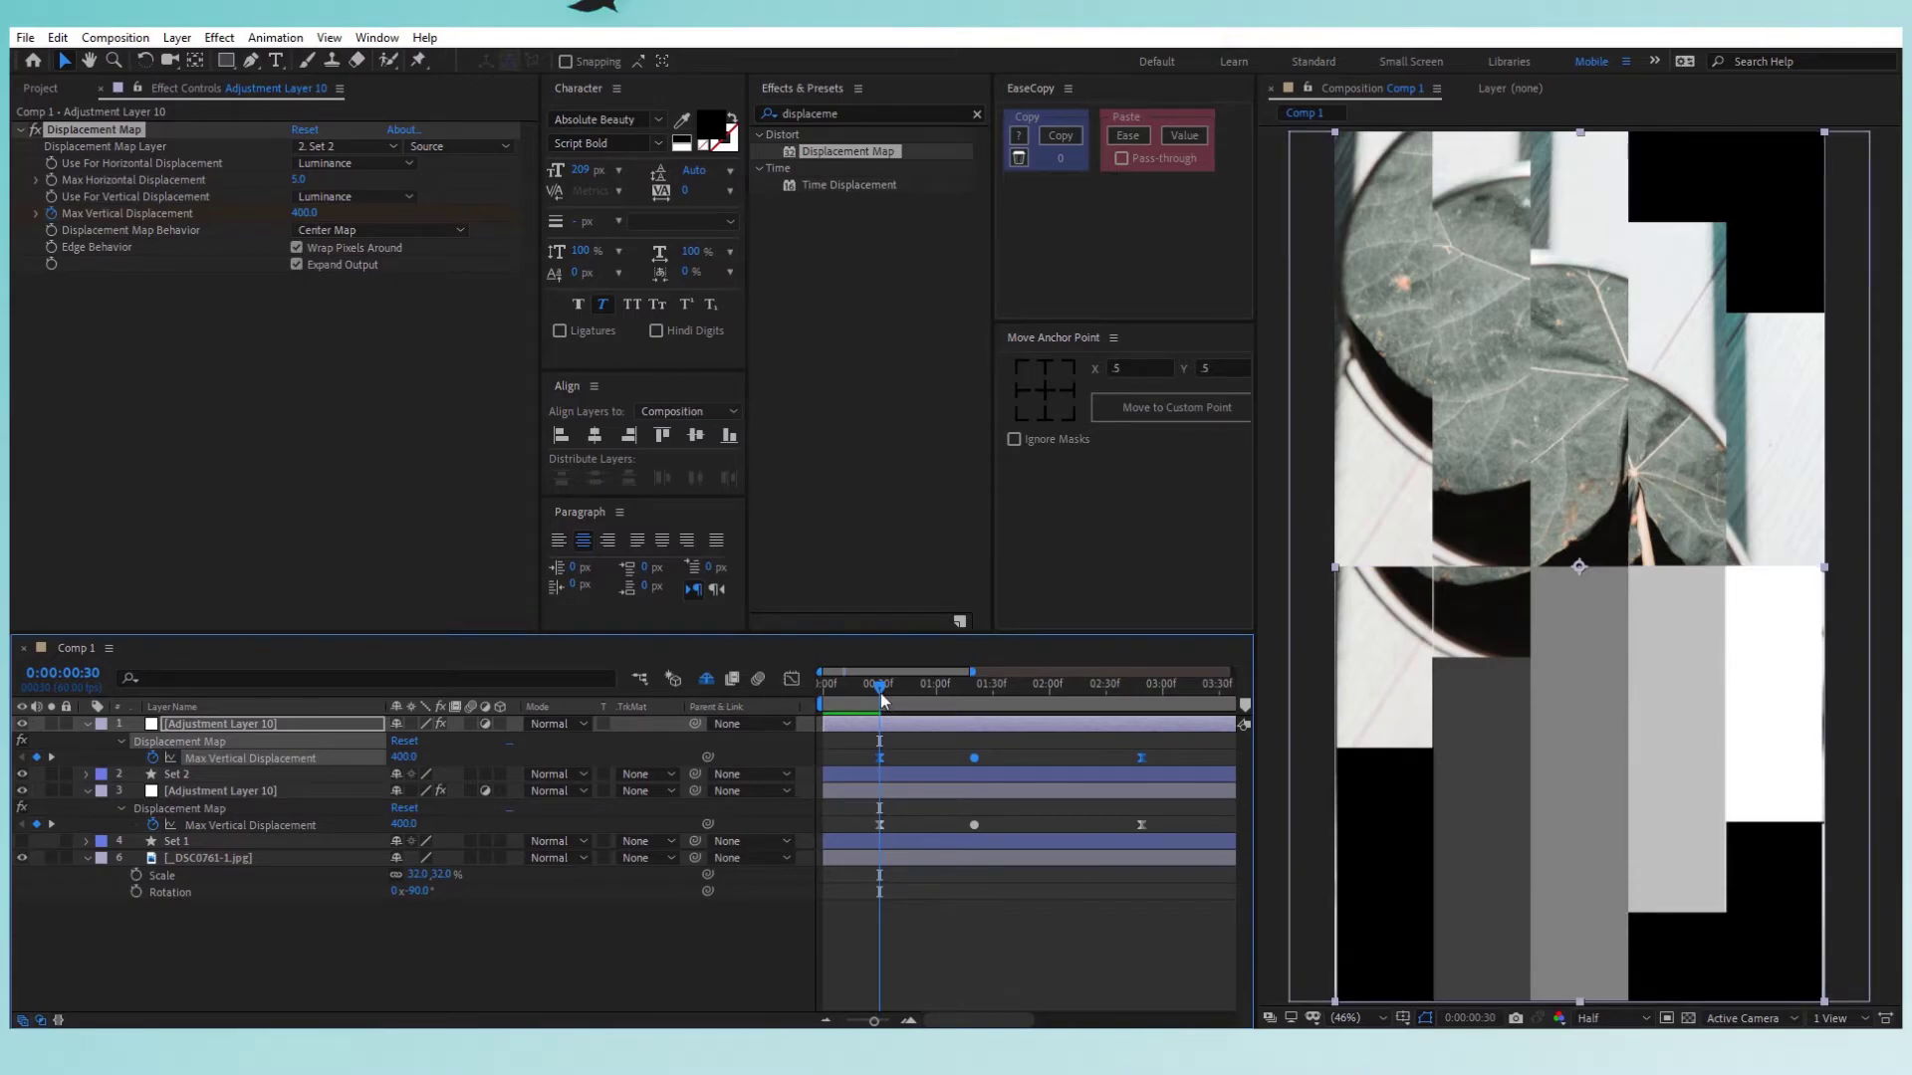
Set Max Horizontal Displacement to 0 on the topmost adjustment layer.
left_click(299, 180)
type("0")
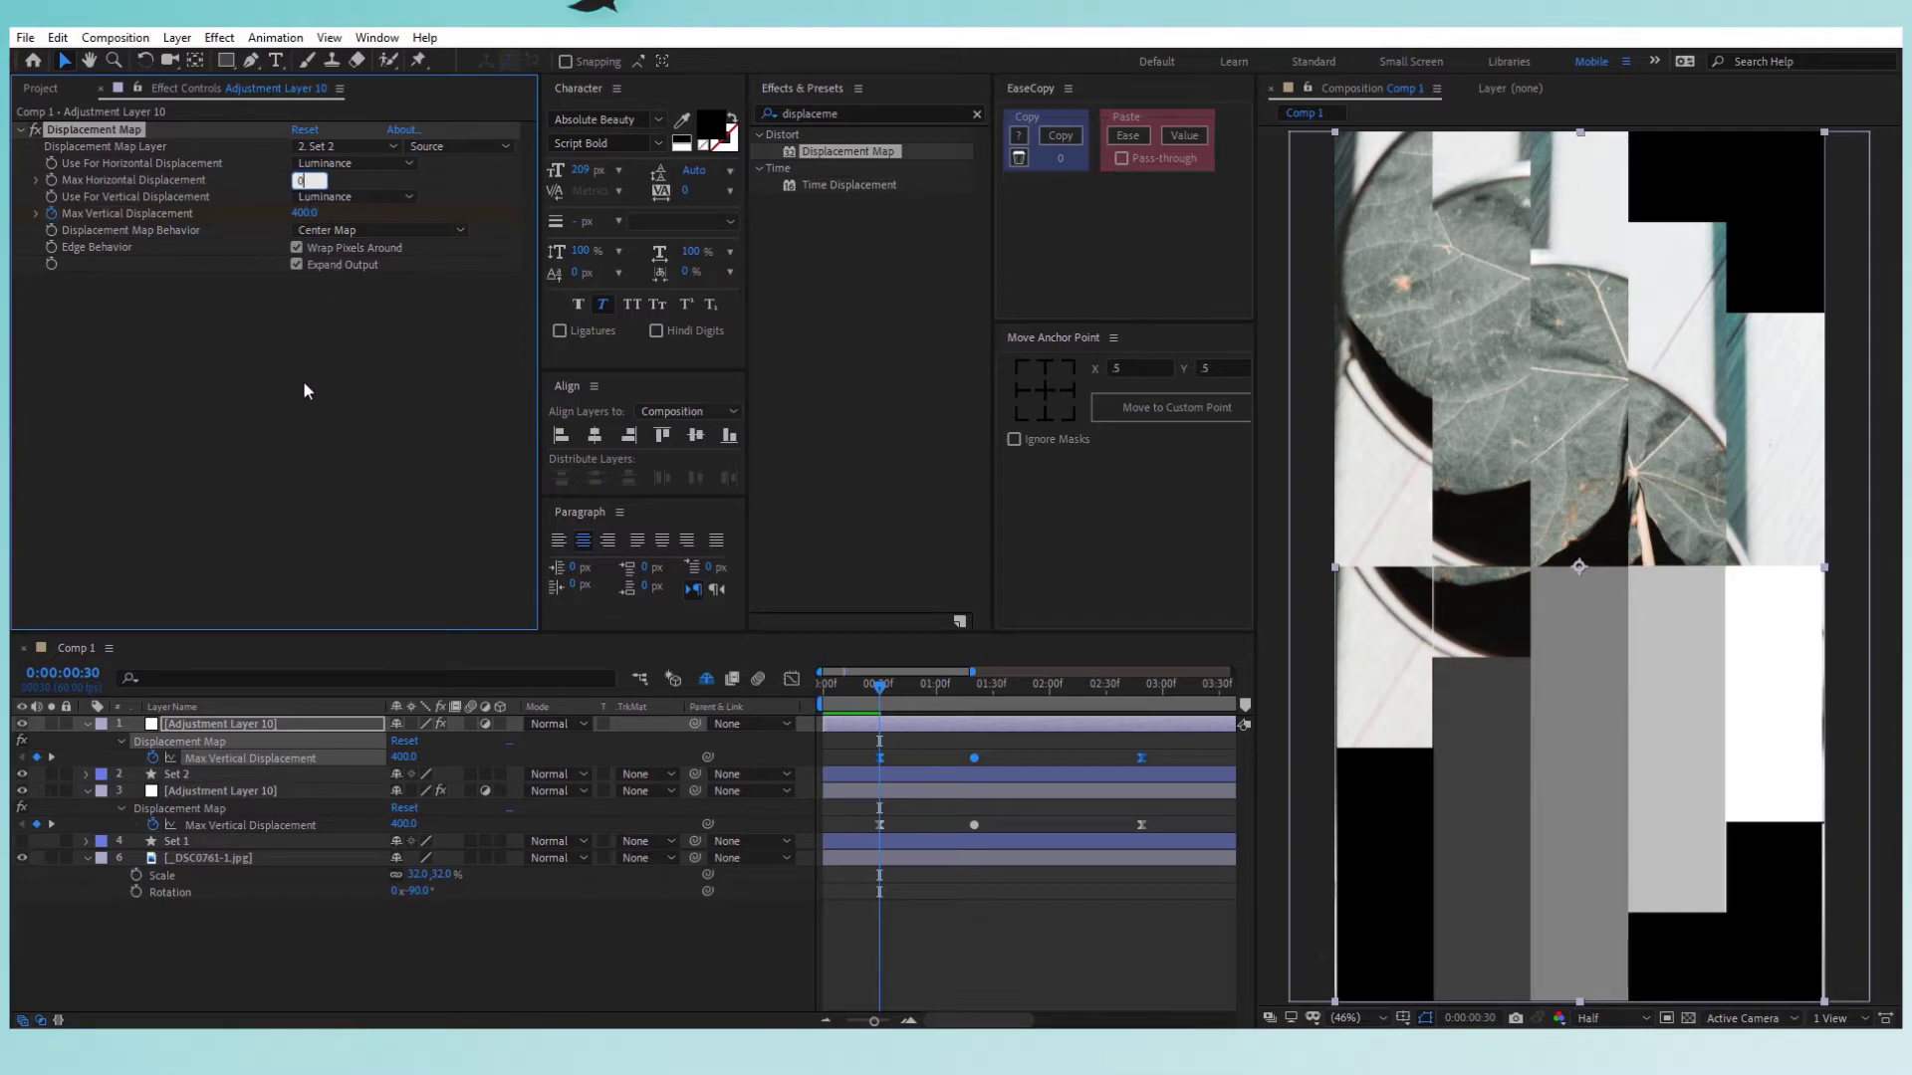
left_click(396, 424)
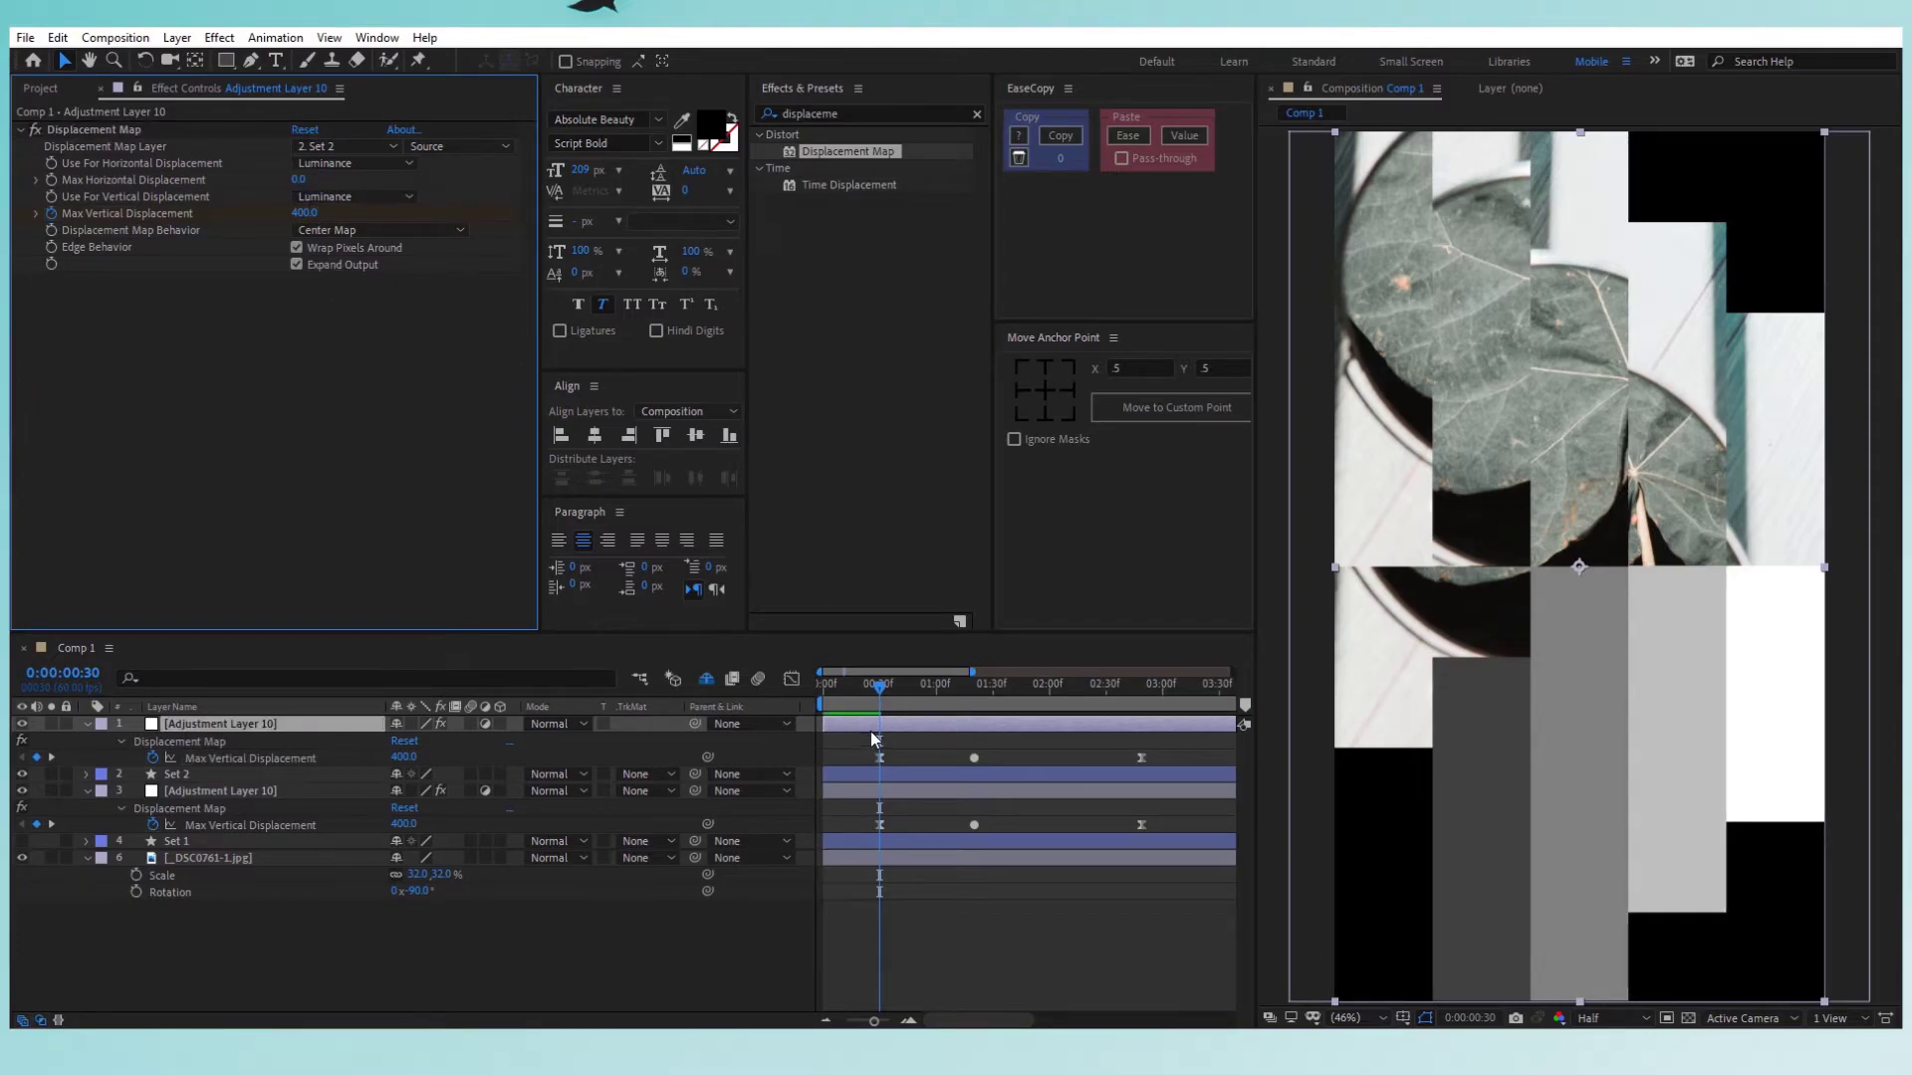
Hide the Set 2 layer so the displaced photo shows across the whole frame.
left_click(223, 774)
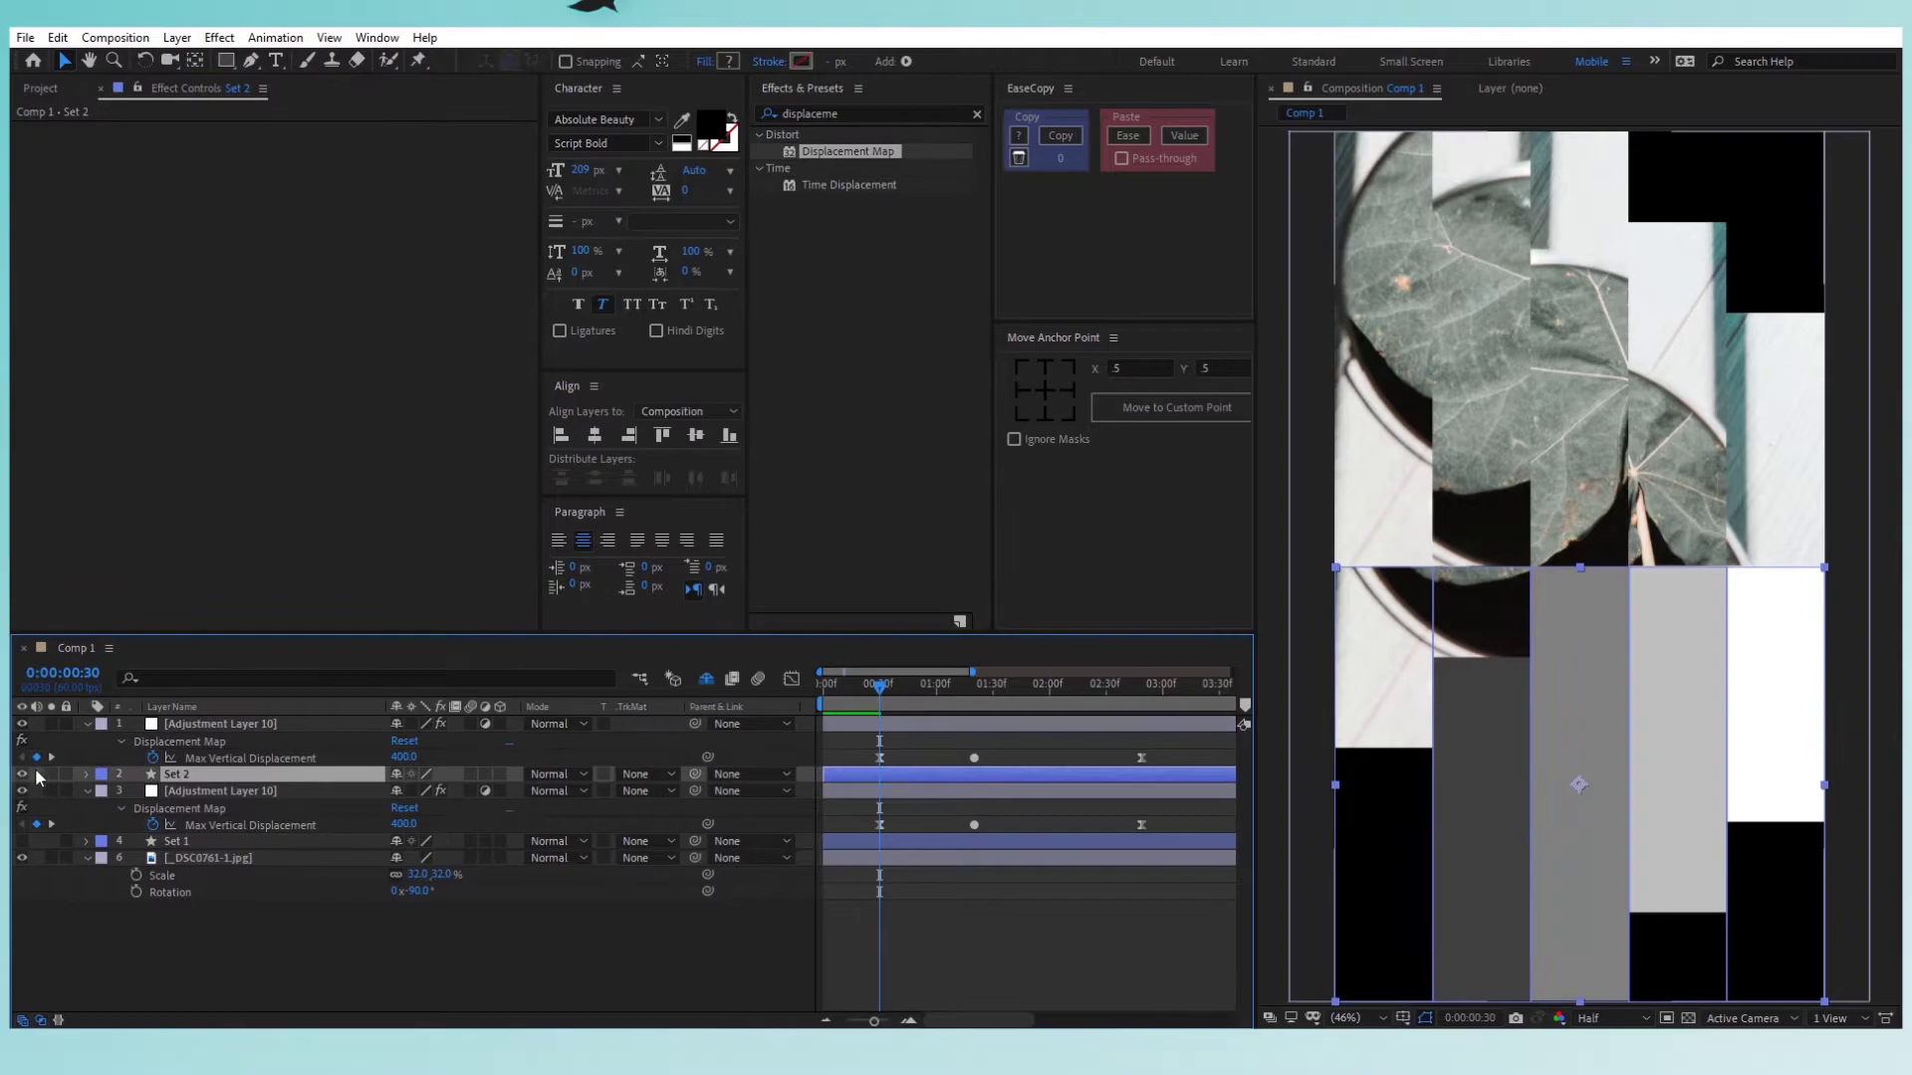
left_click(23, 790)
left_click(884, 703)
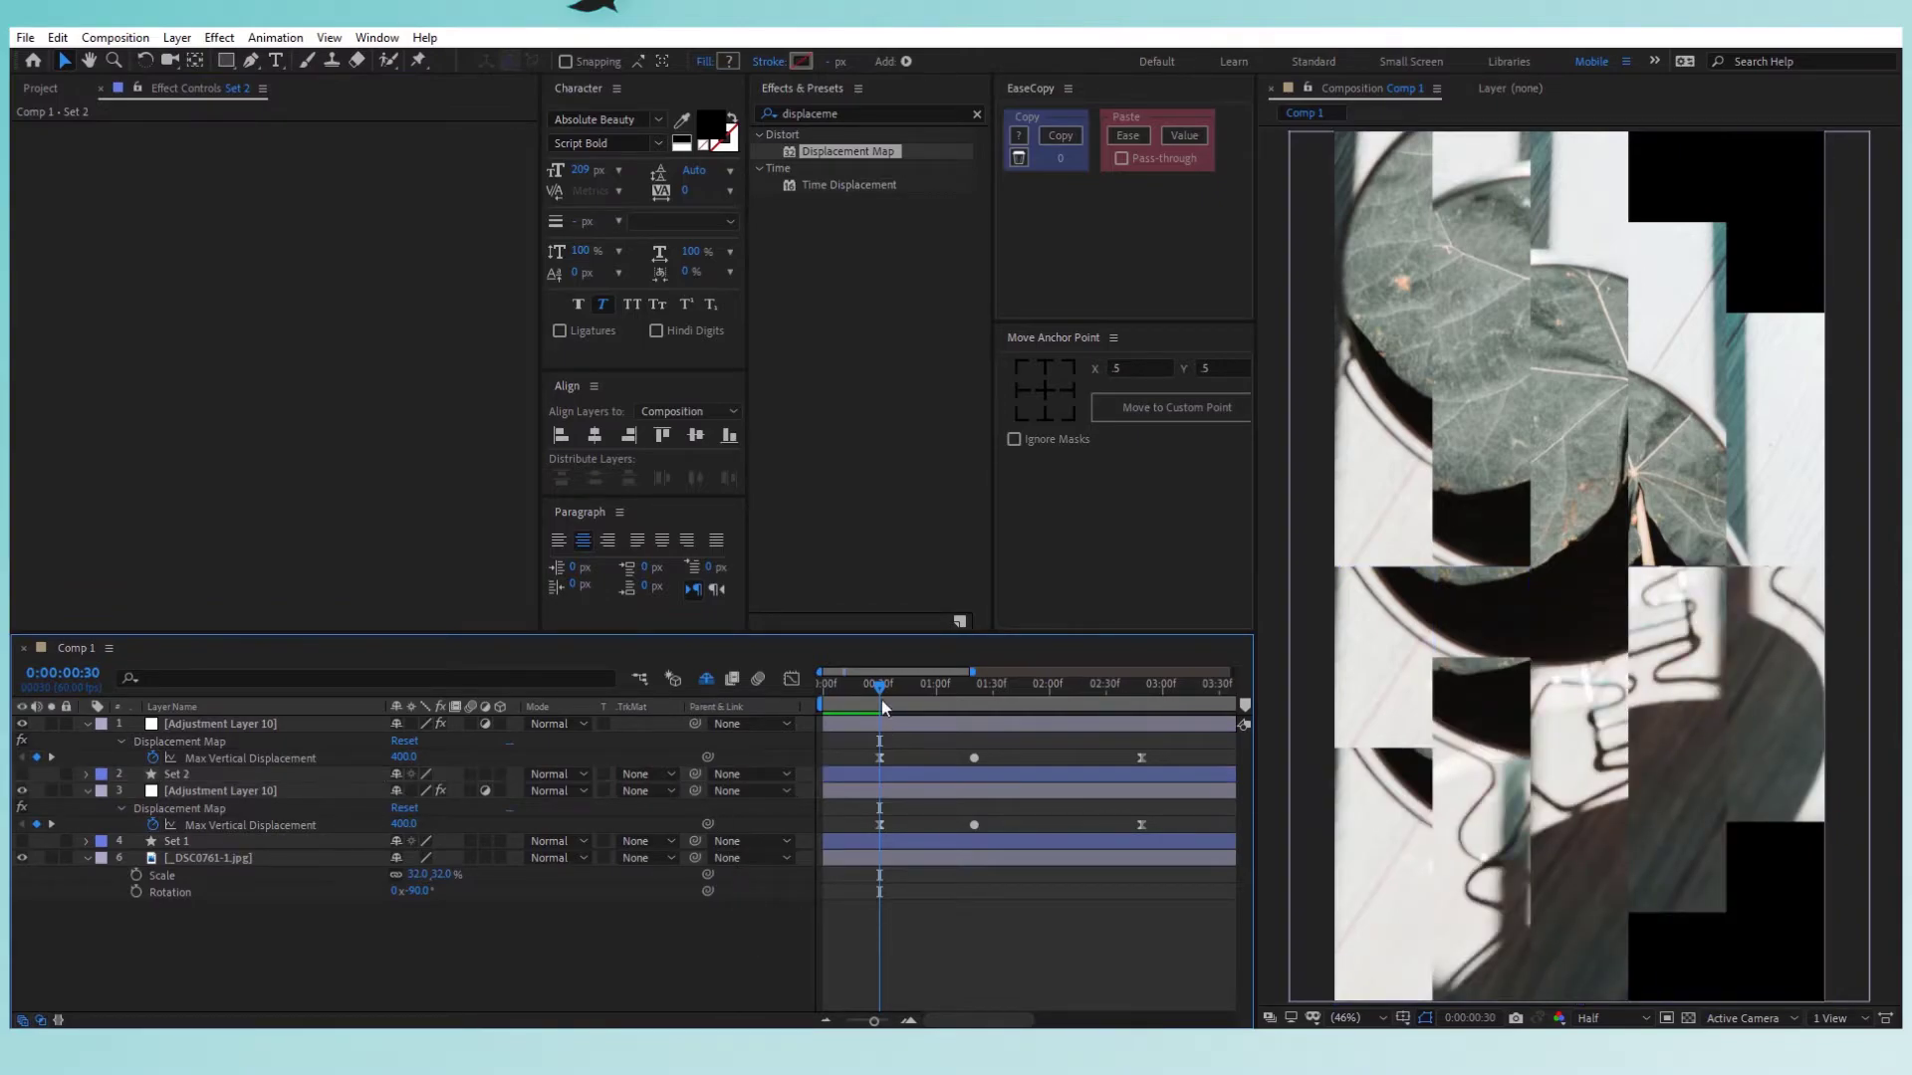
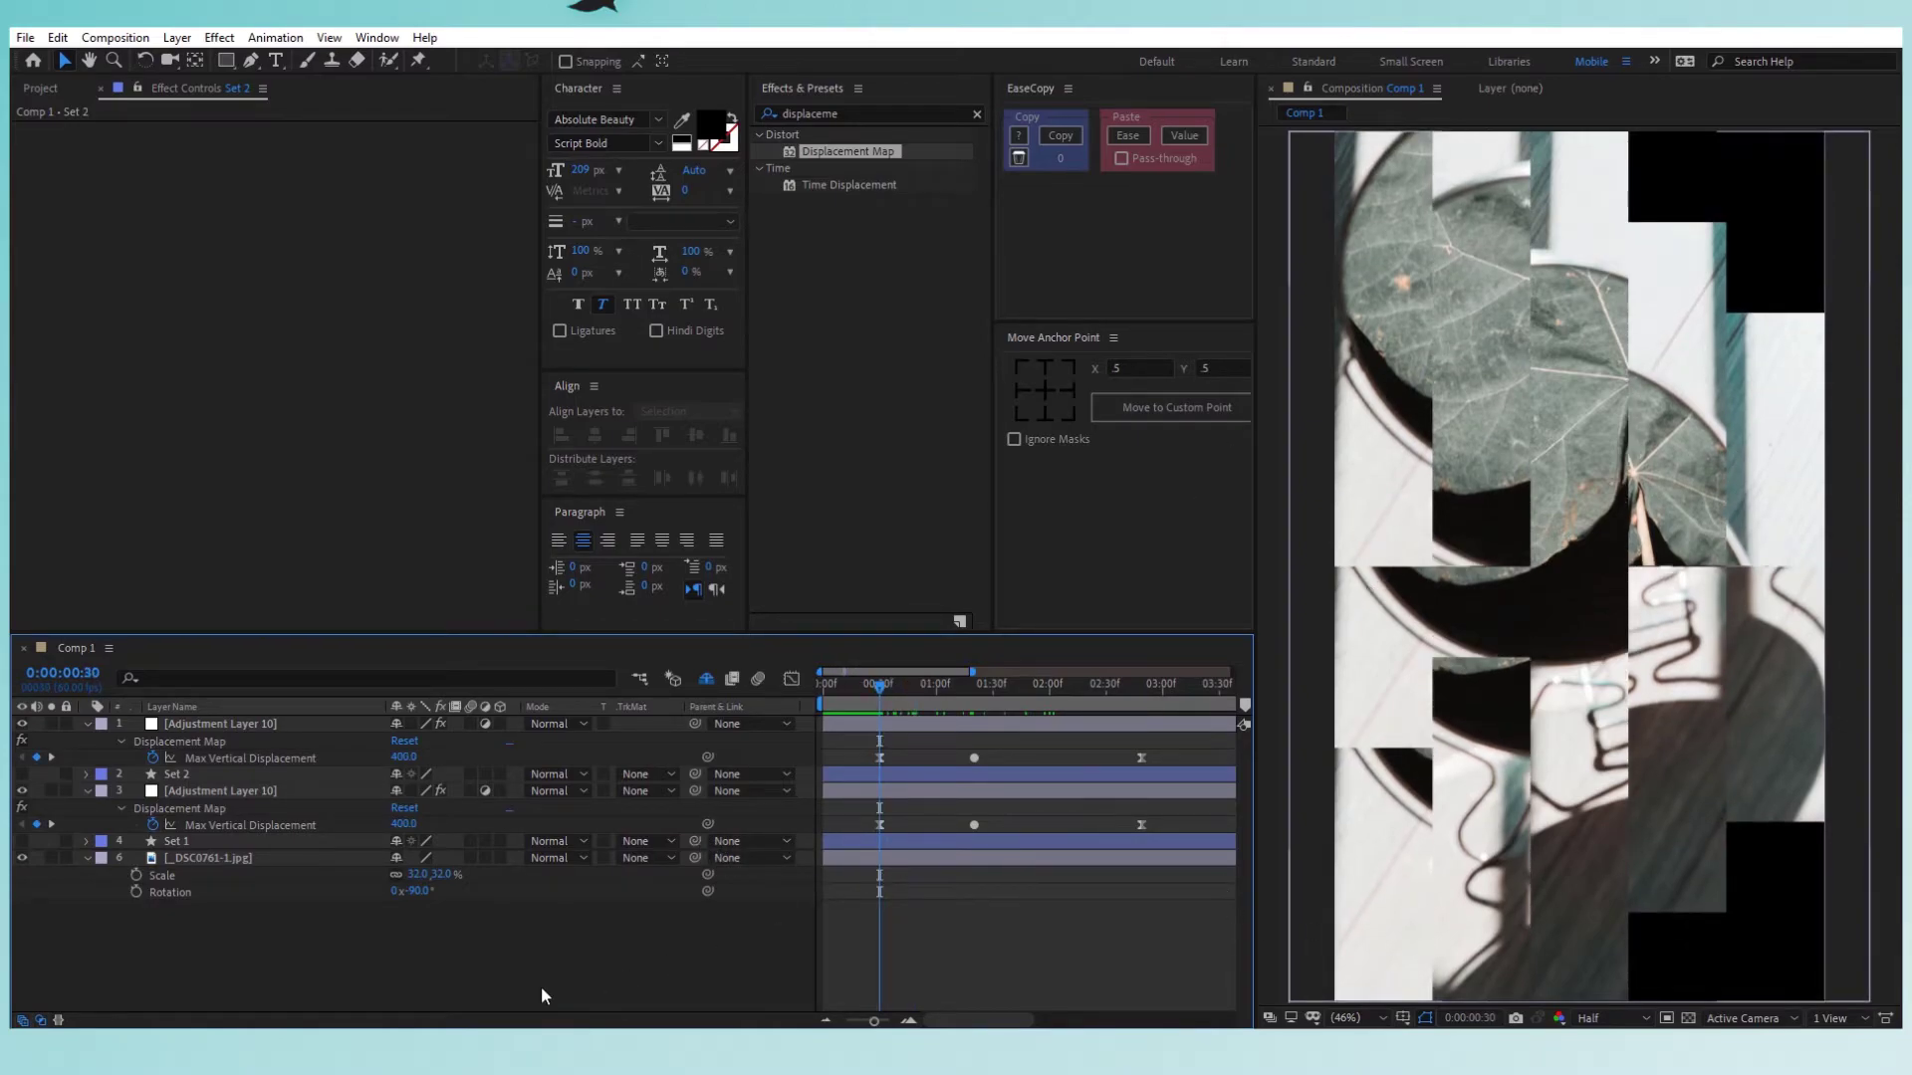
Create an adjustment layer directly above the photo and add a rectangle mask covering the full frame.
left_click(290, 859)
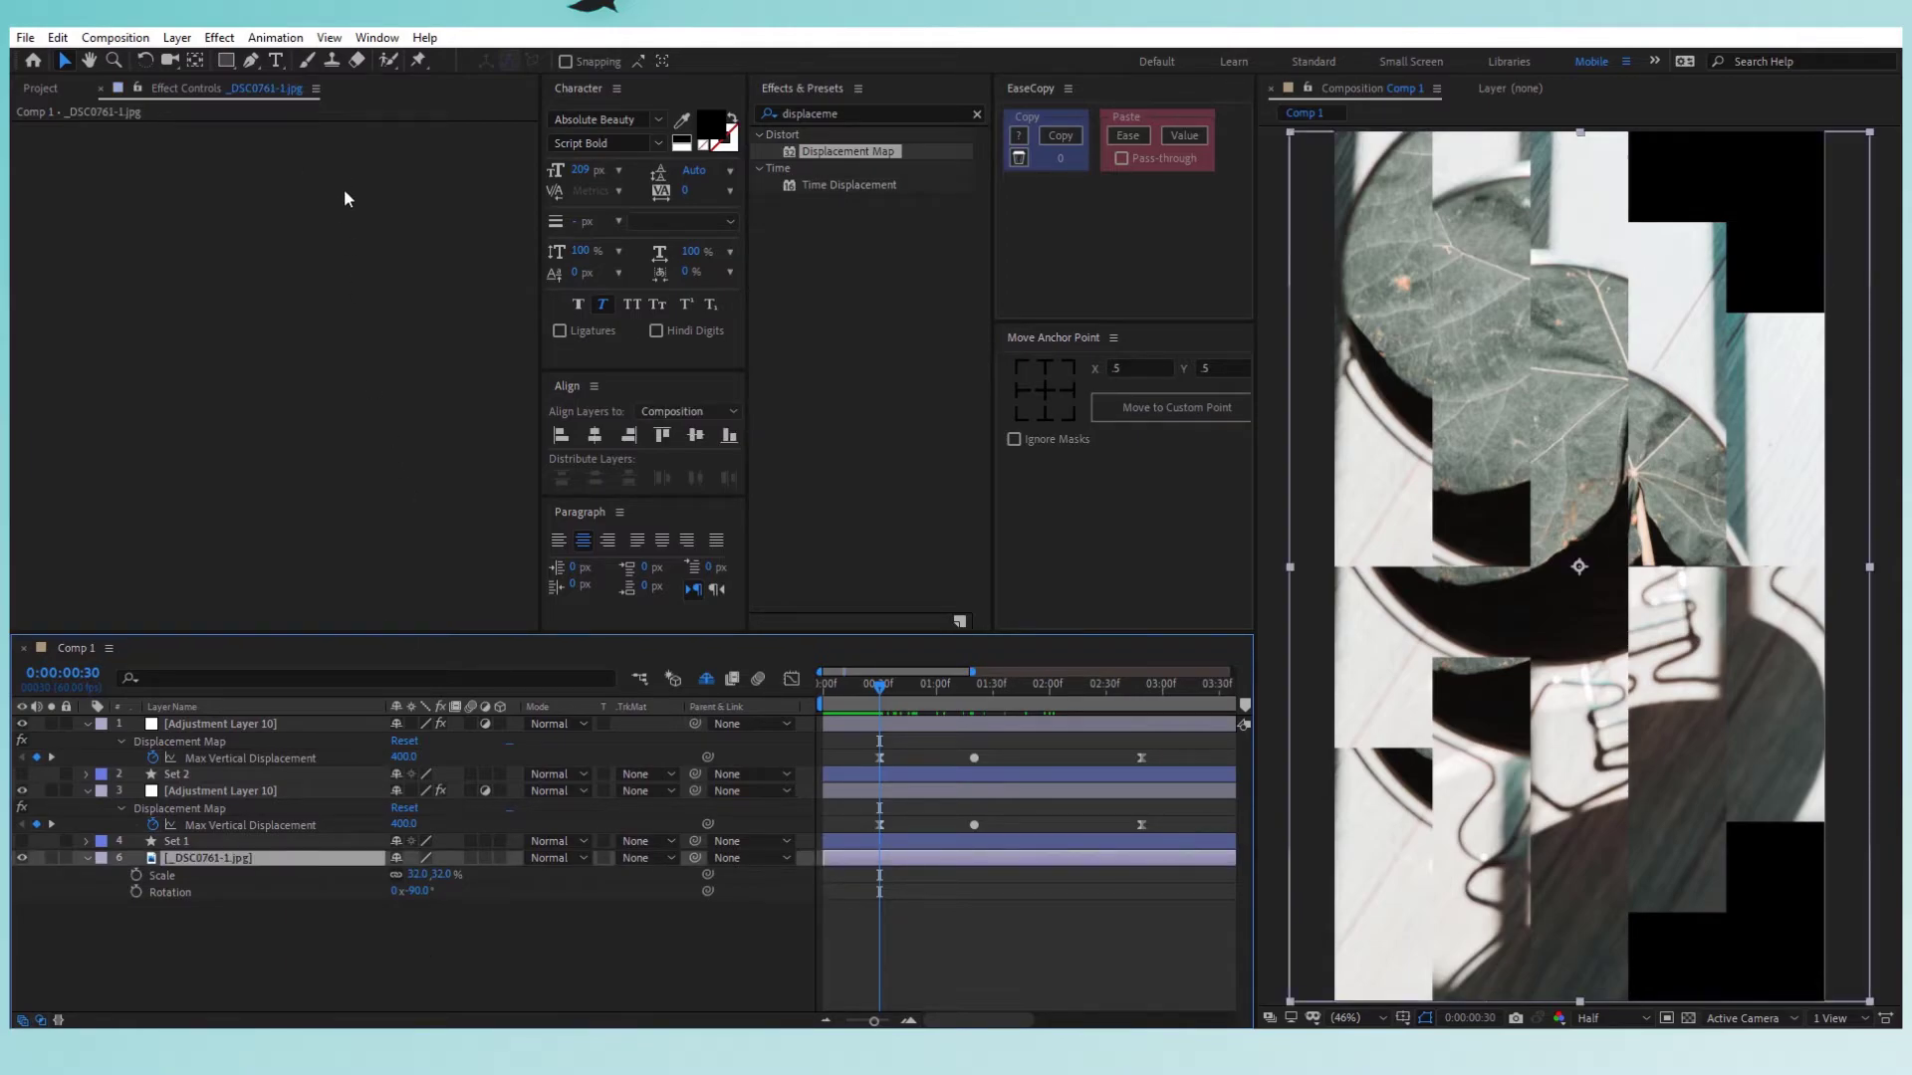
right_click(487, 961)
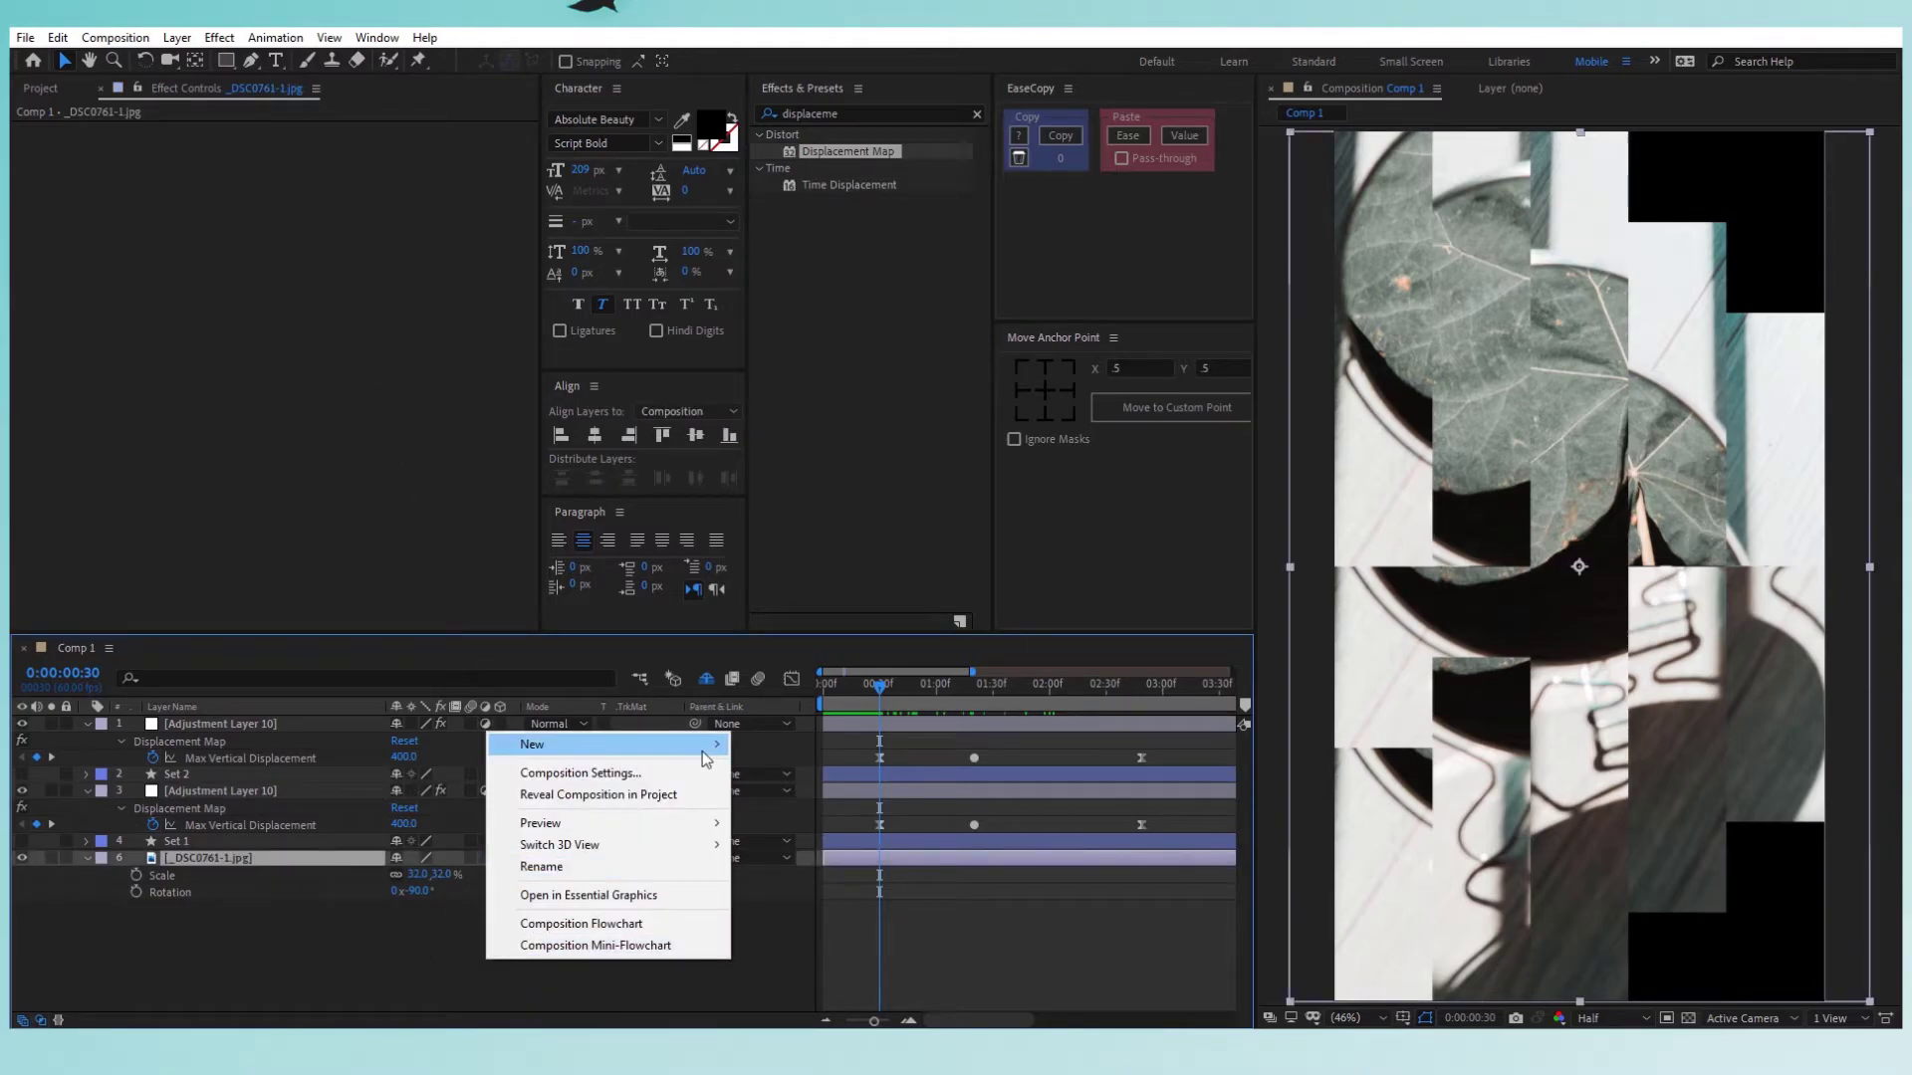
mouse_move(702, 747)
left_click(802, 903)
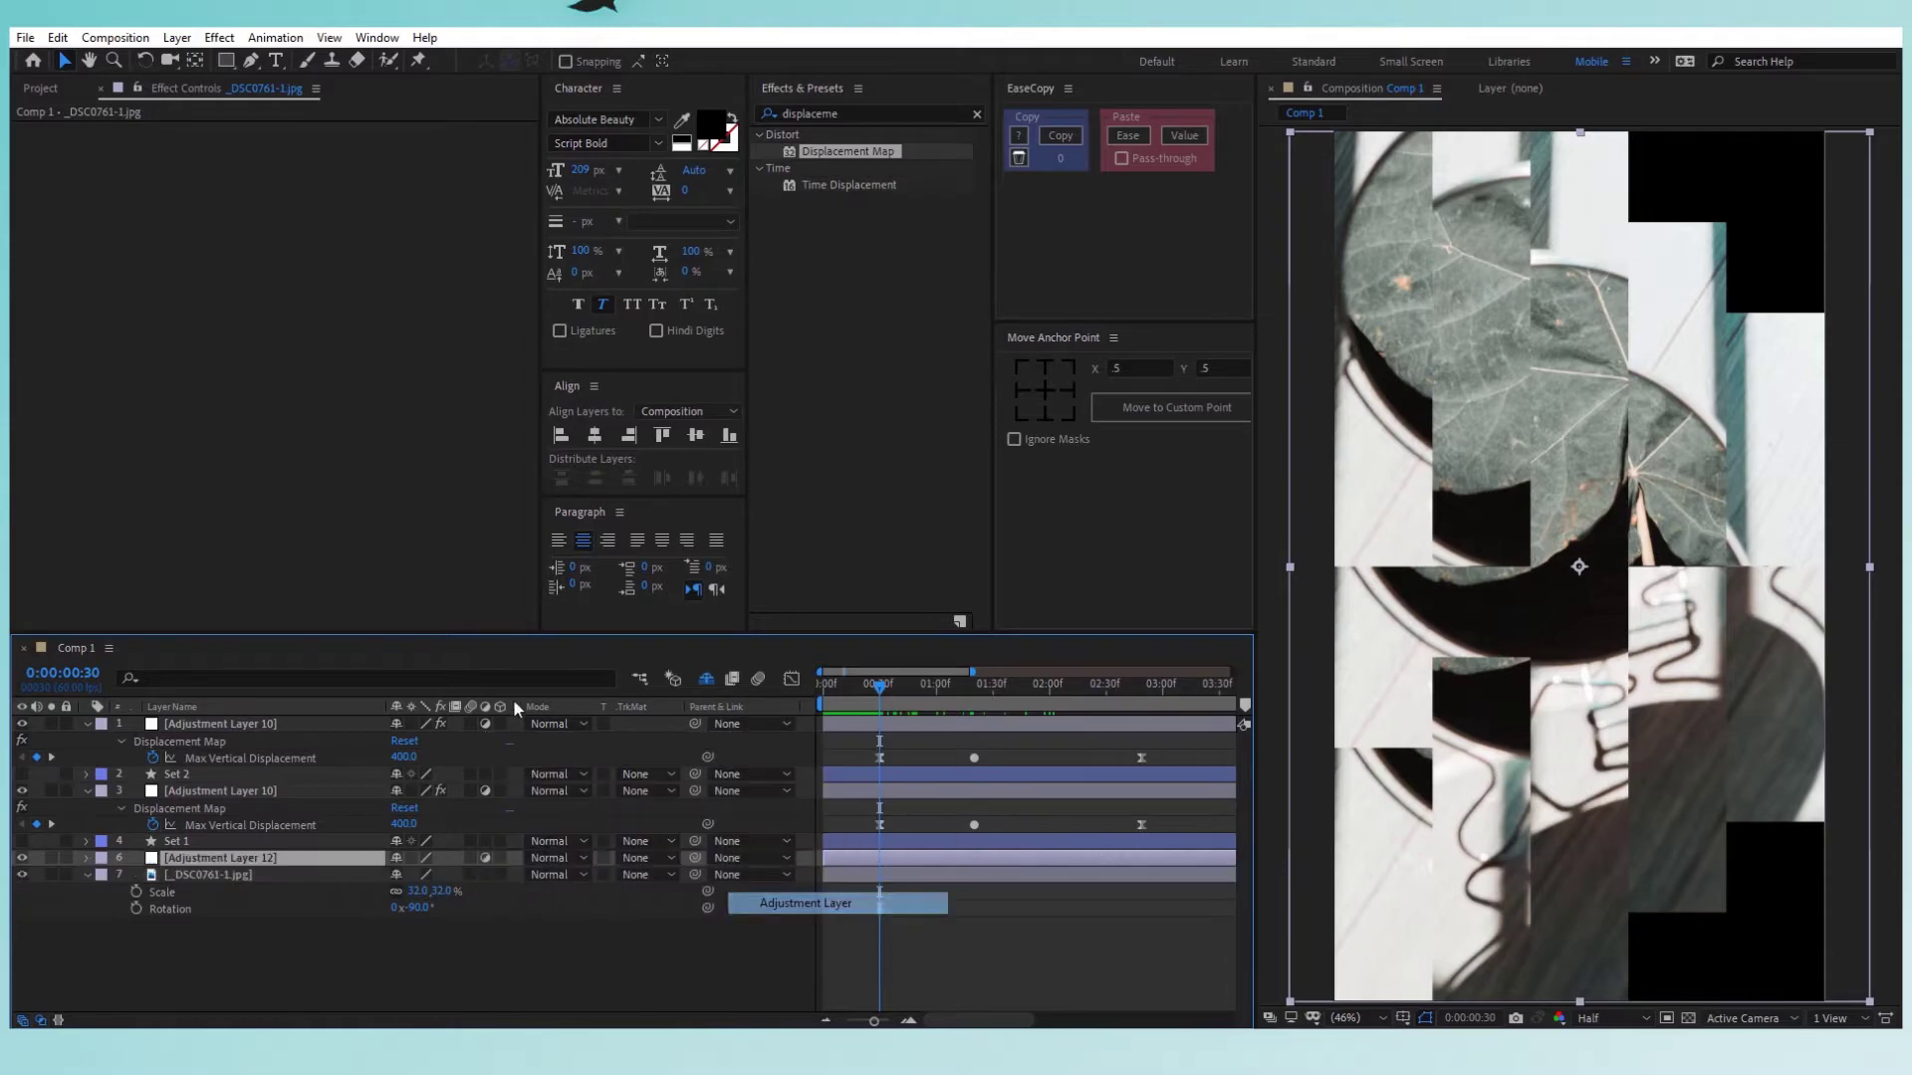
double_click(235, 62)
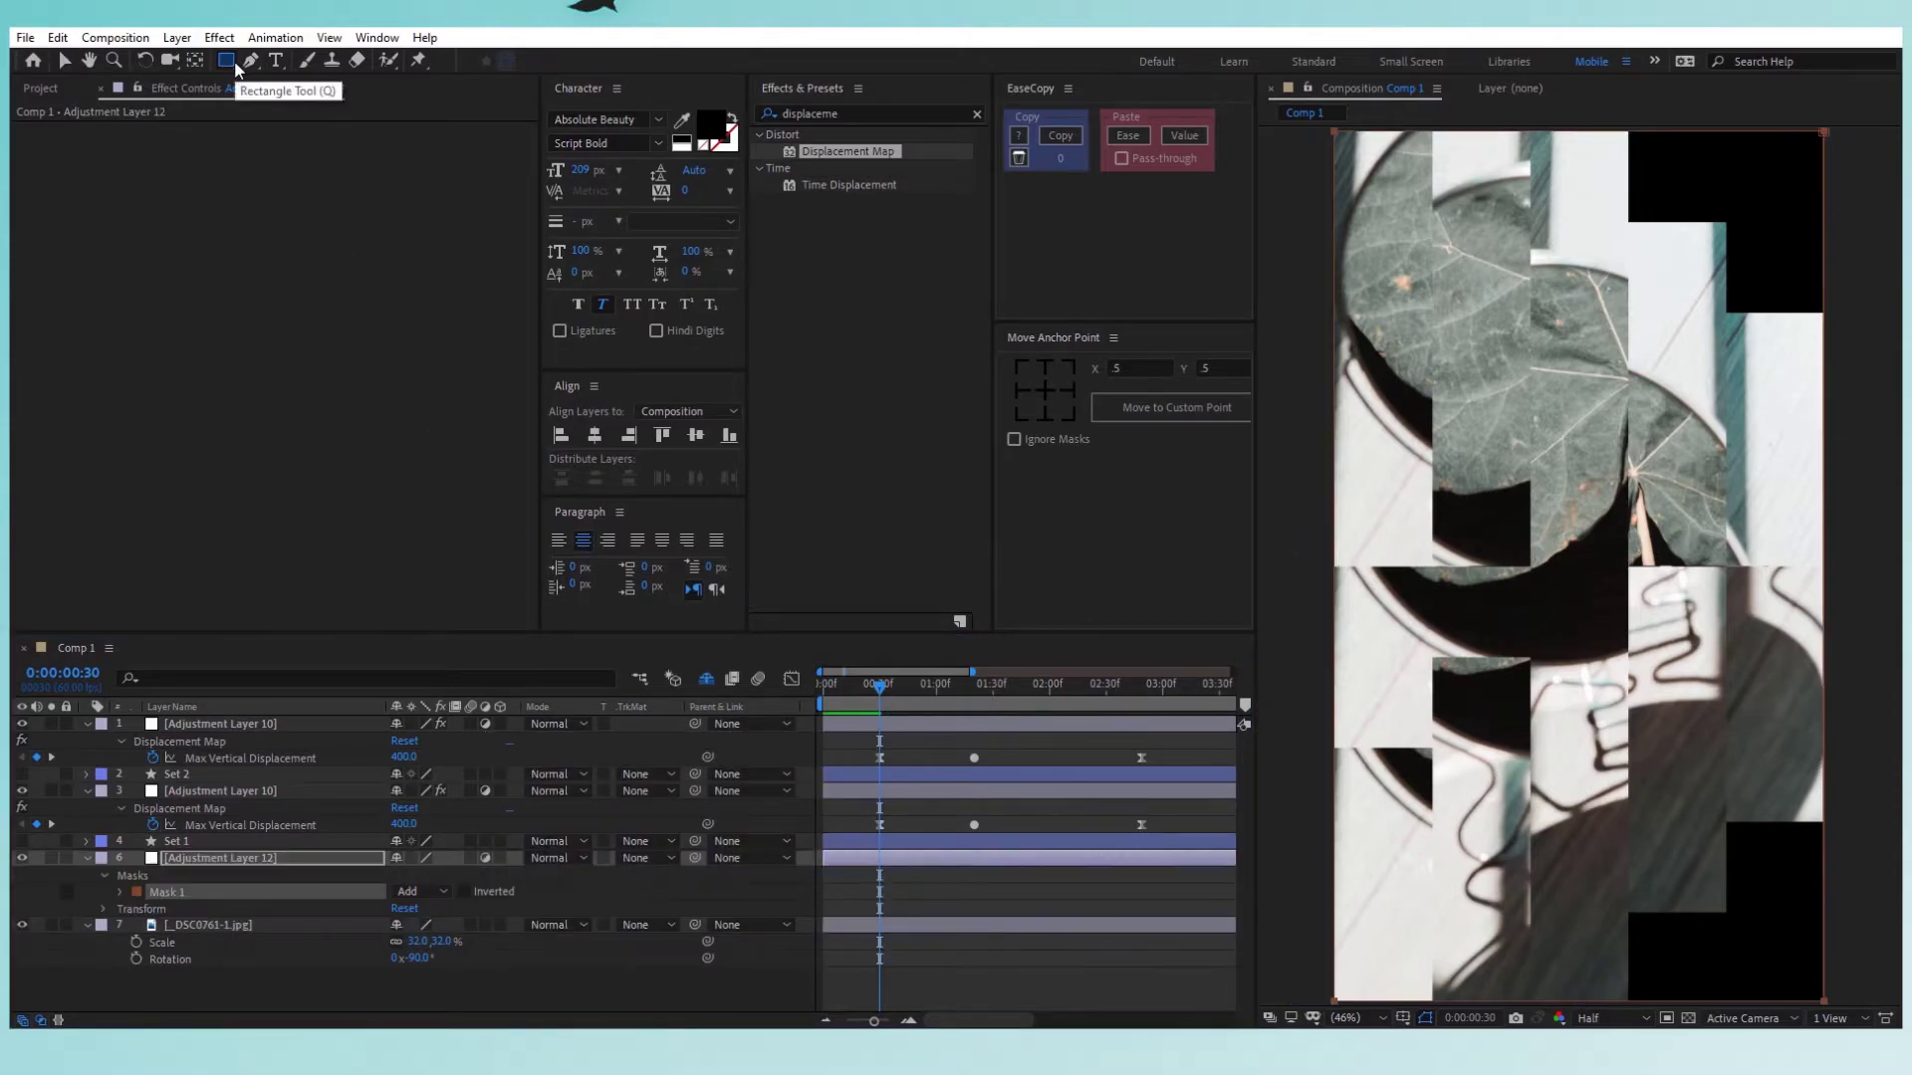
Set the photo's track matte to Alpha, using the masked adjustment layer above it.
left_click(302, 922)
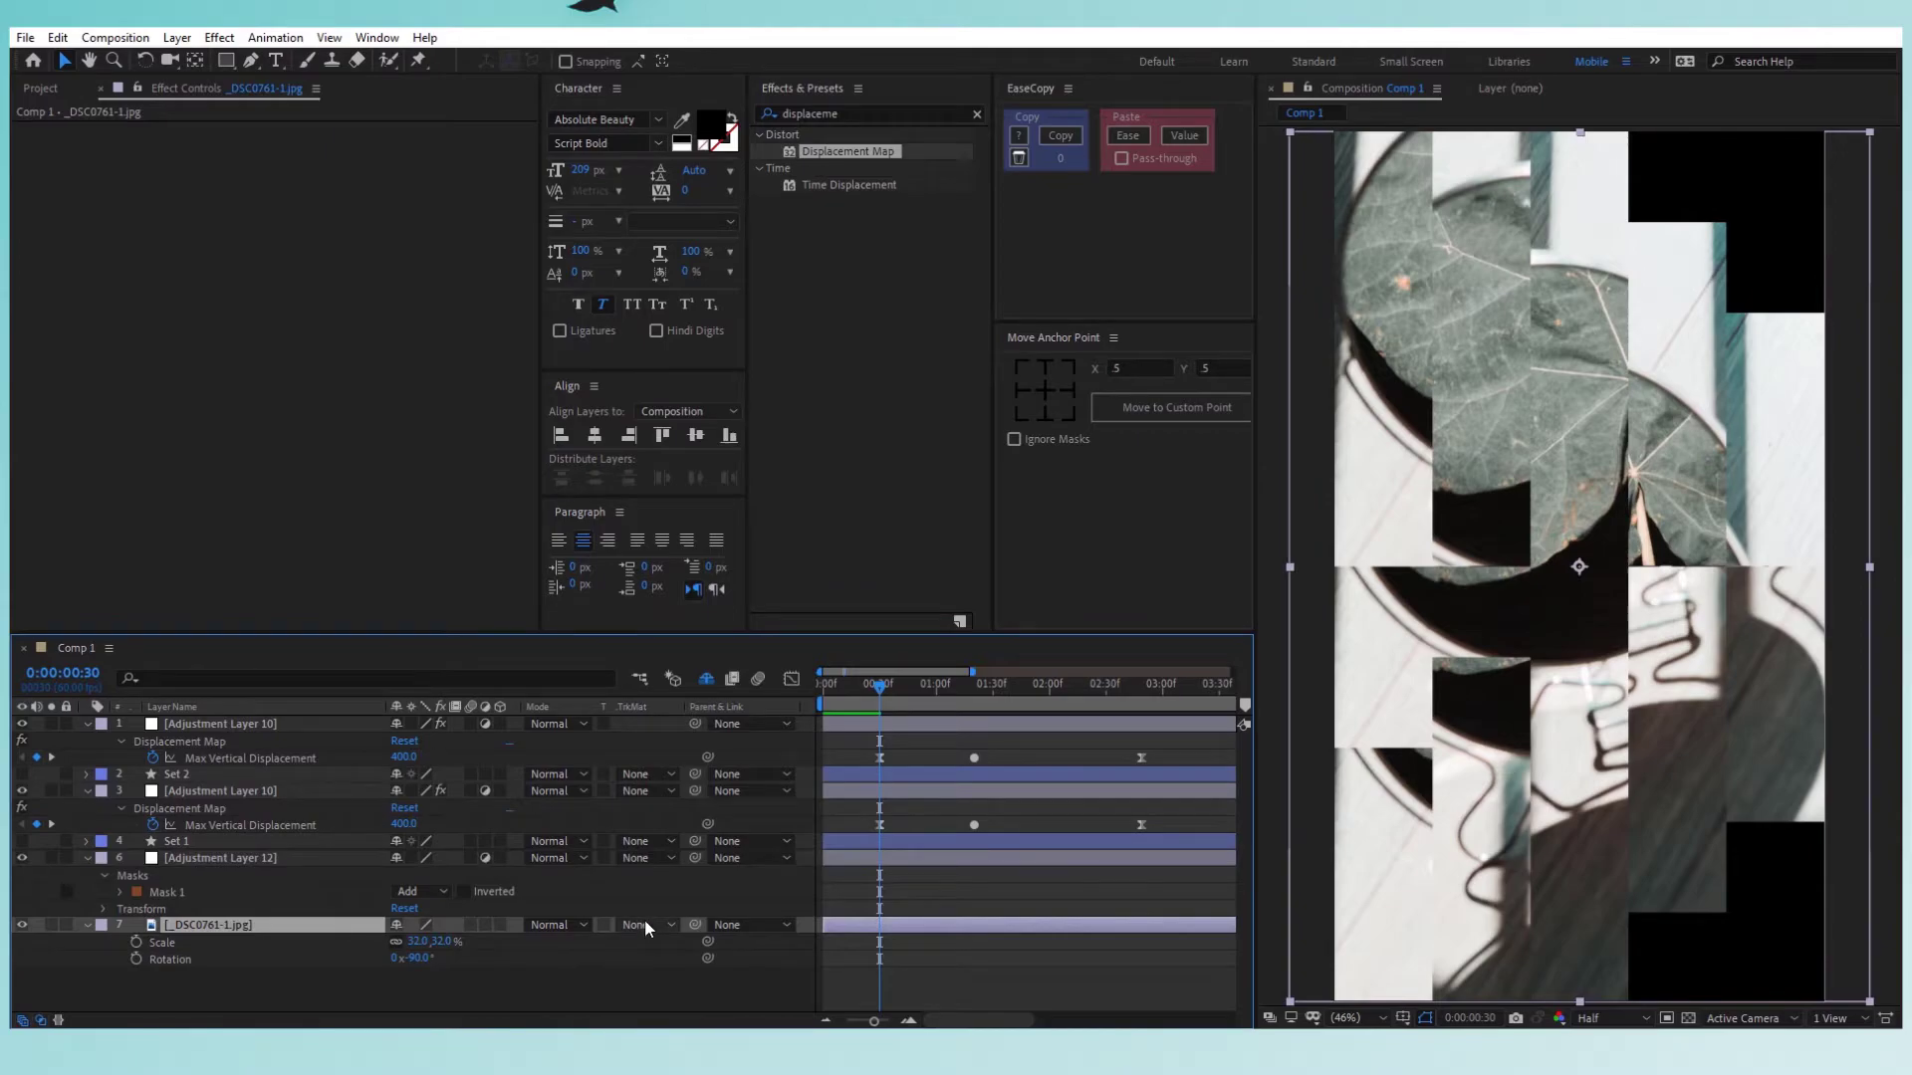
left_click(646, 927)
left_click(687, 836)
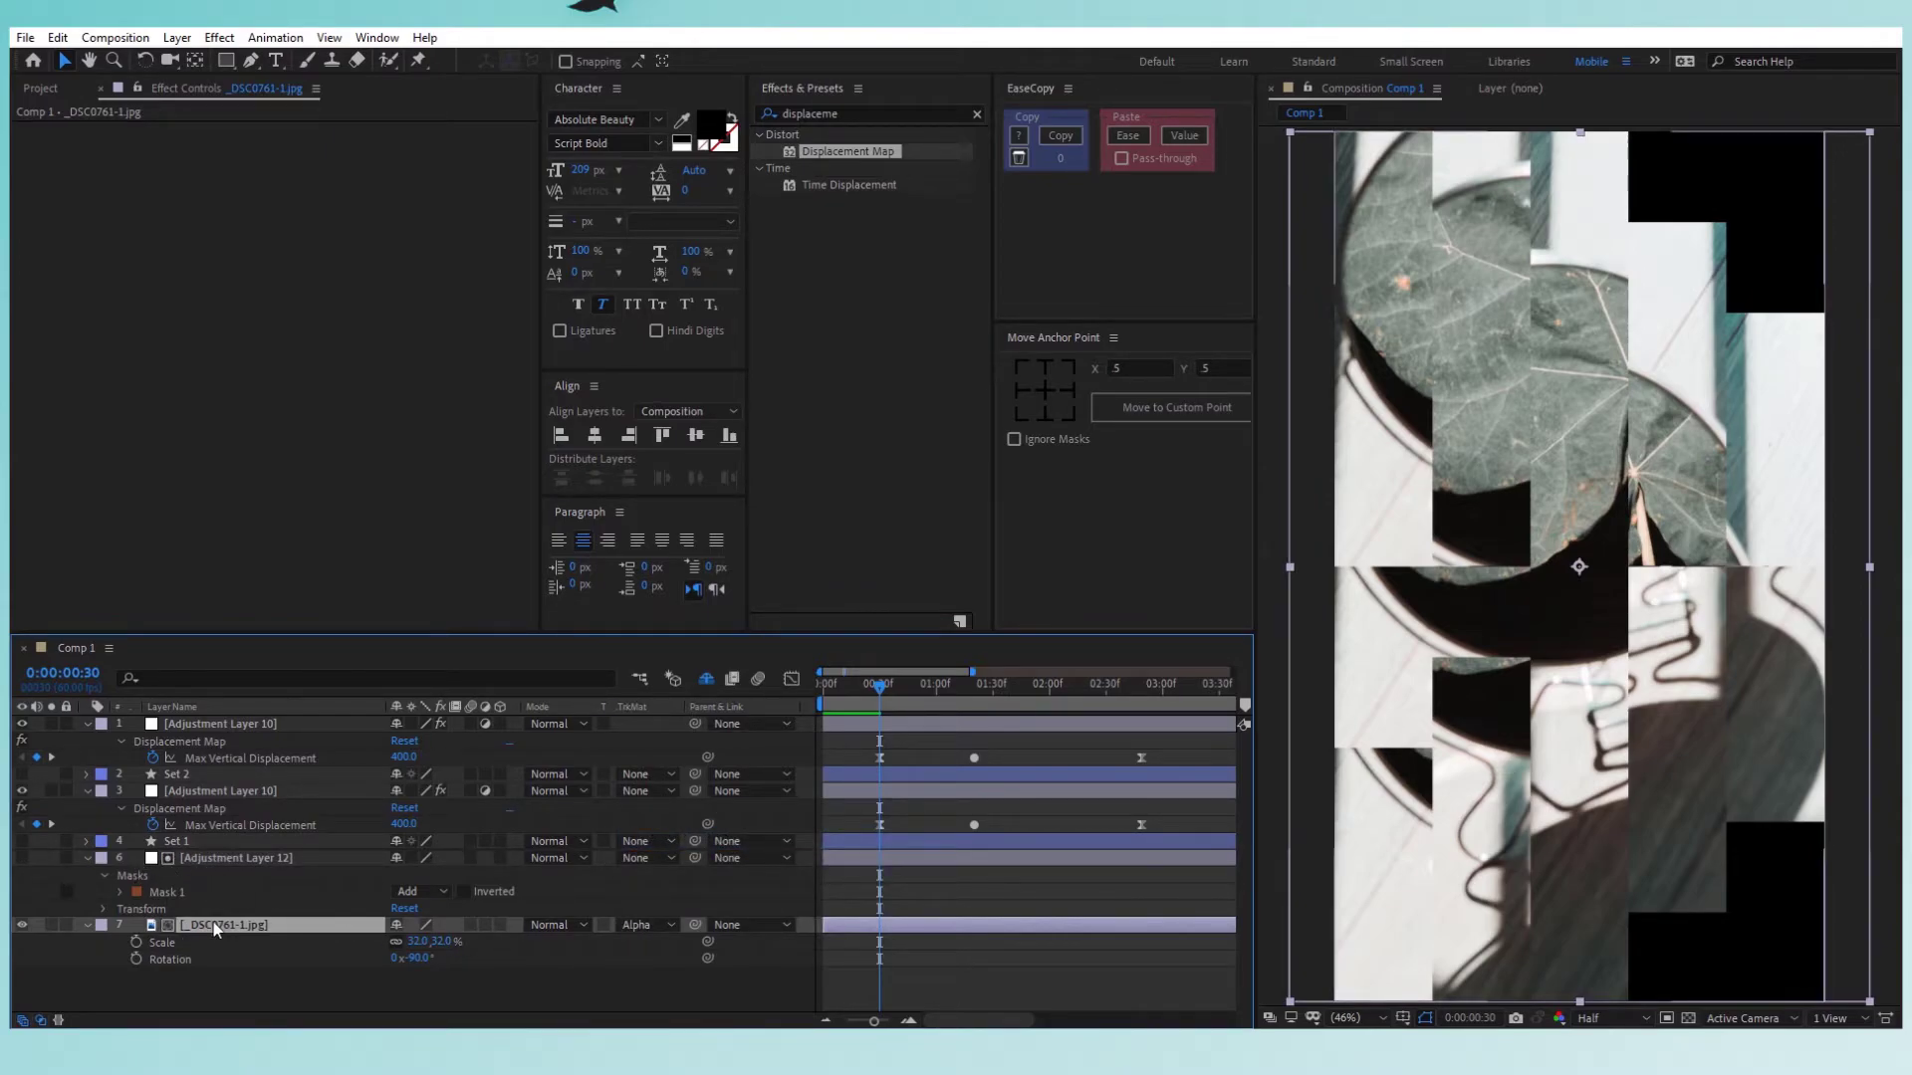
Create a null object and parent all the other layers to it.
right_click(368, 988)
mouse_move(545, 776)
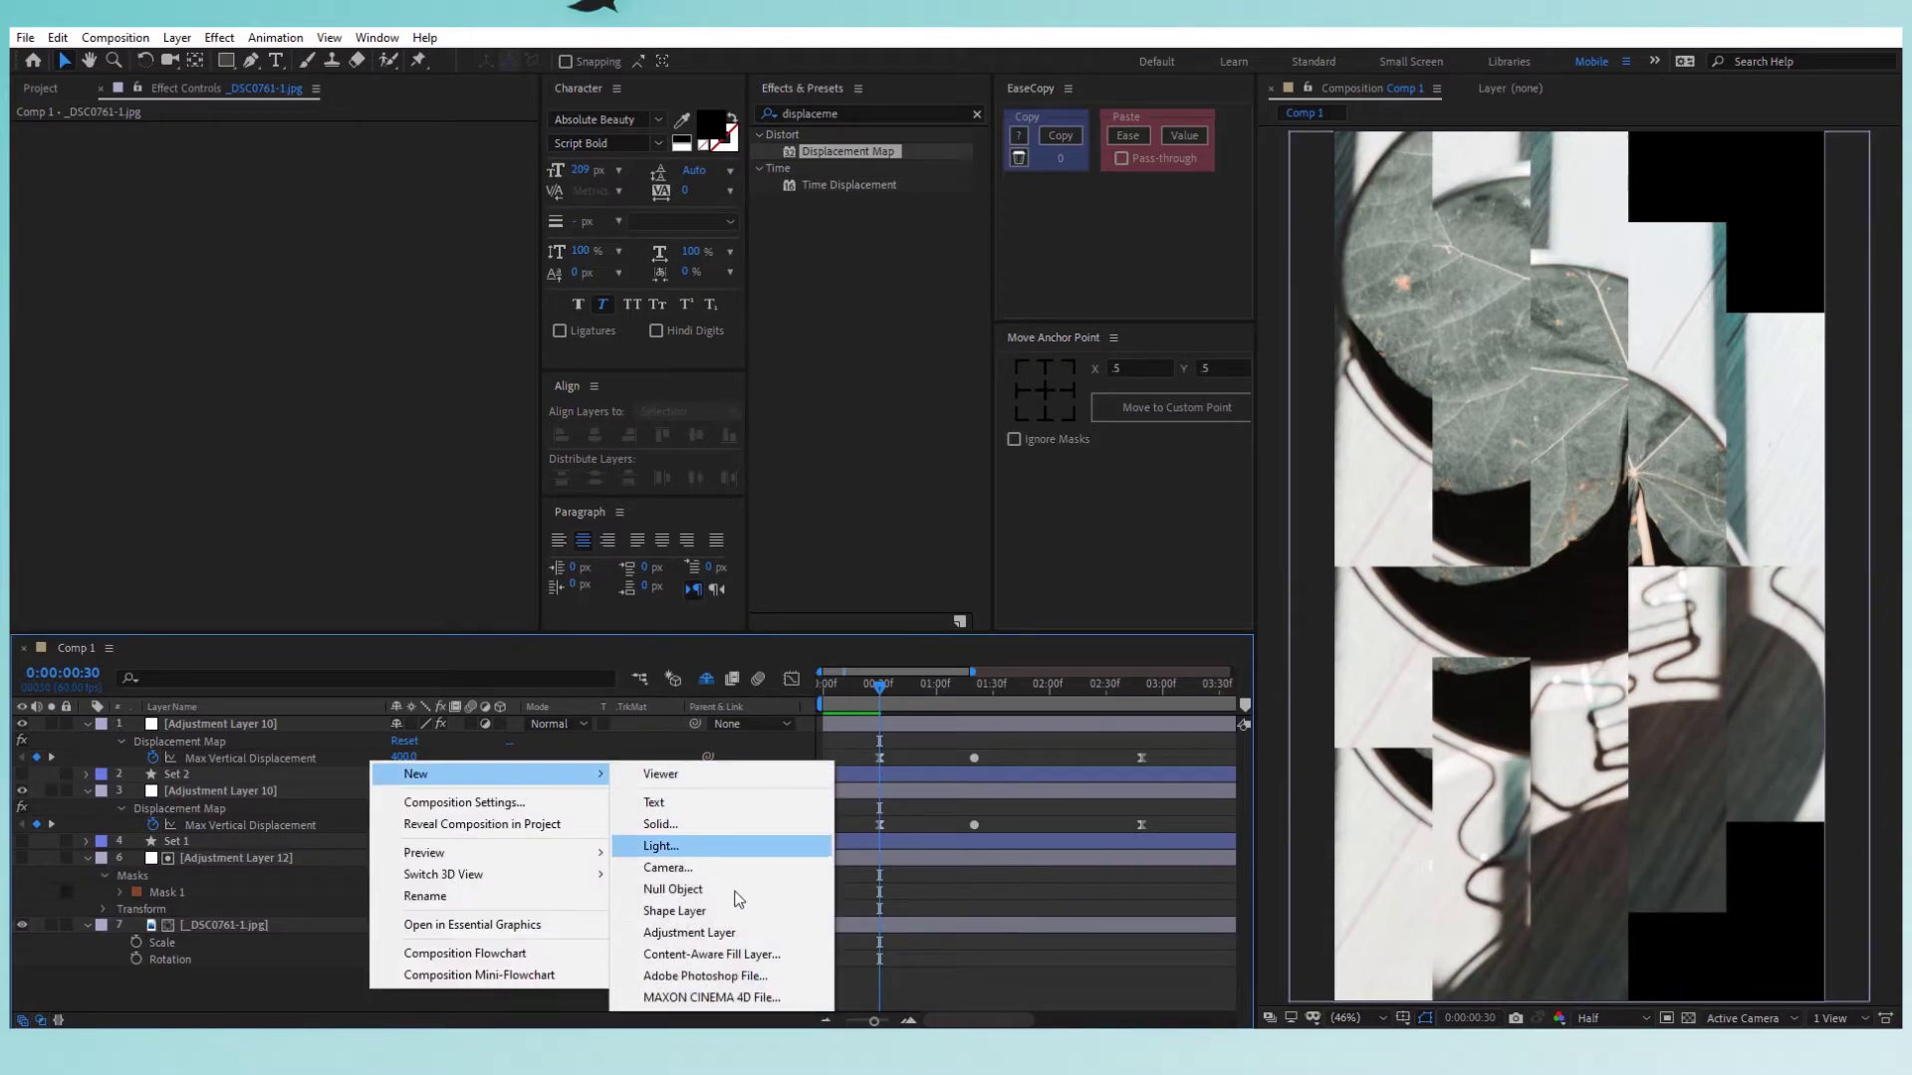
left_click(677, 889)
left_click(288, 740)
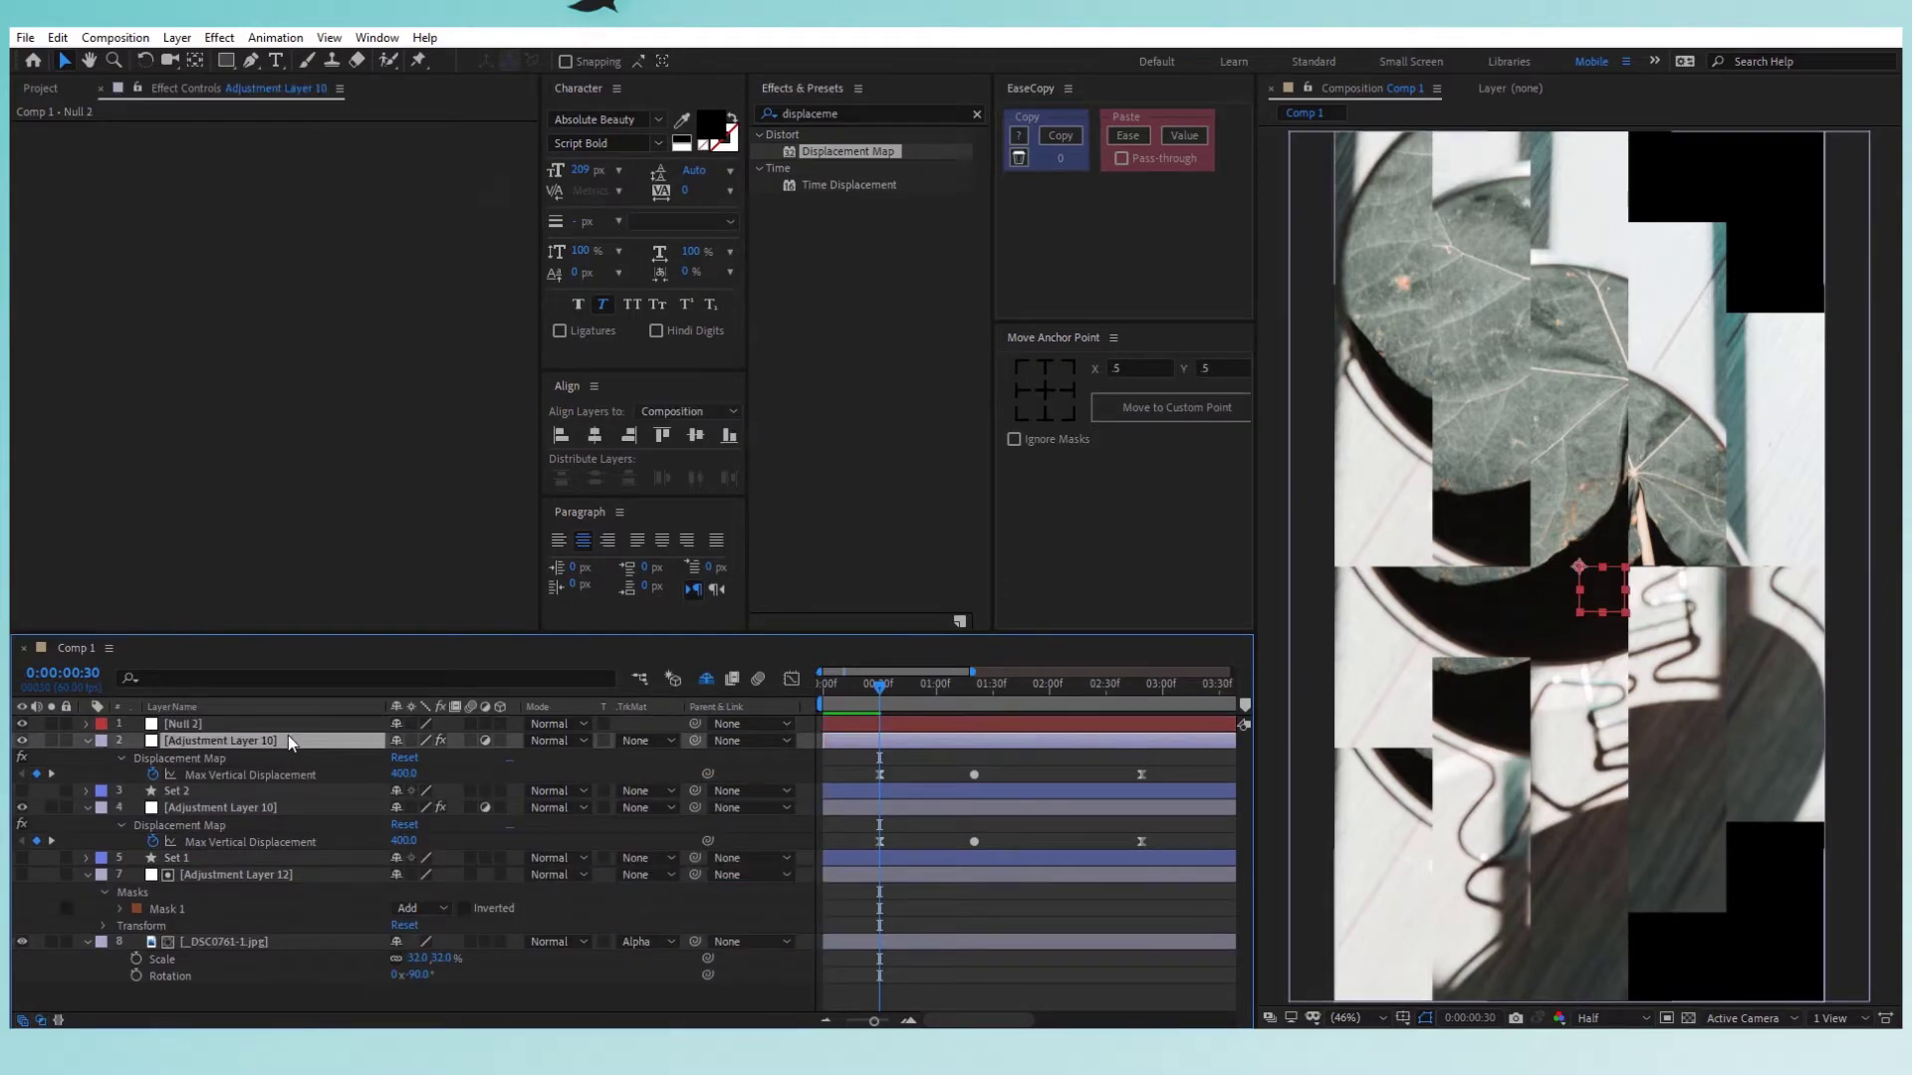
left_click(305, 874, "shift")
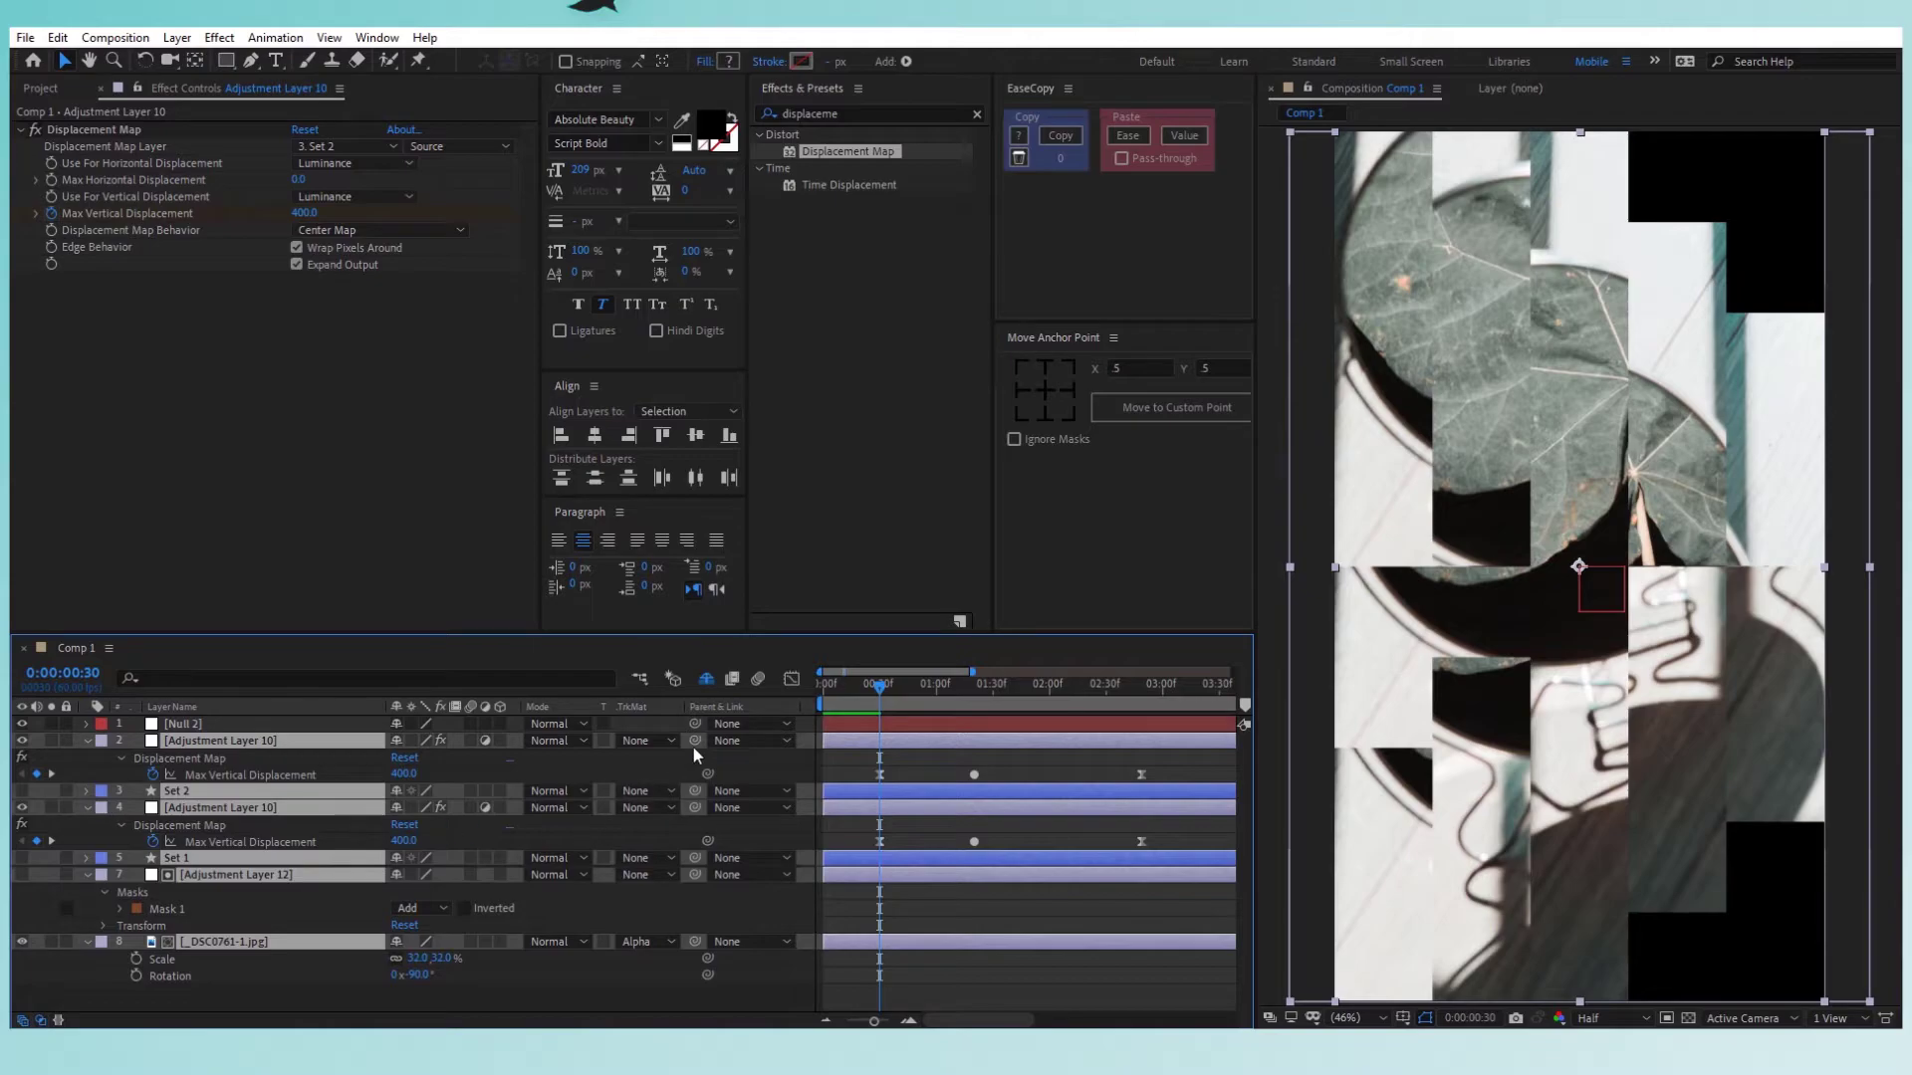
left_click_drag(695, 740, 225, 720)
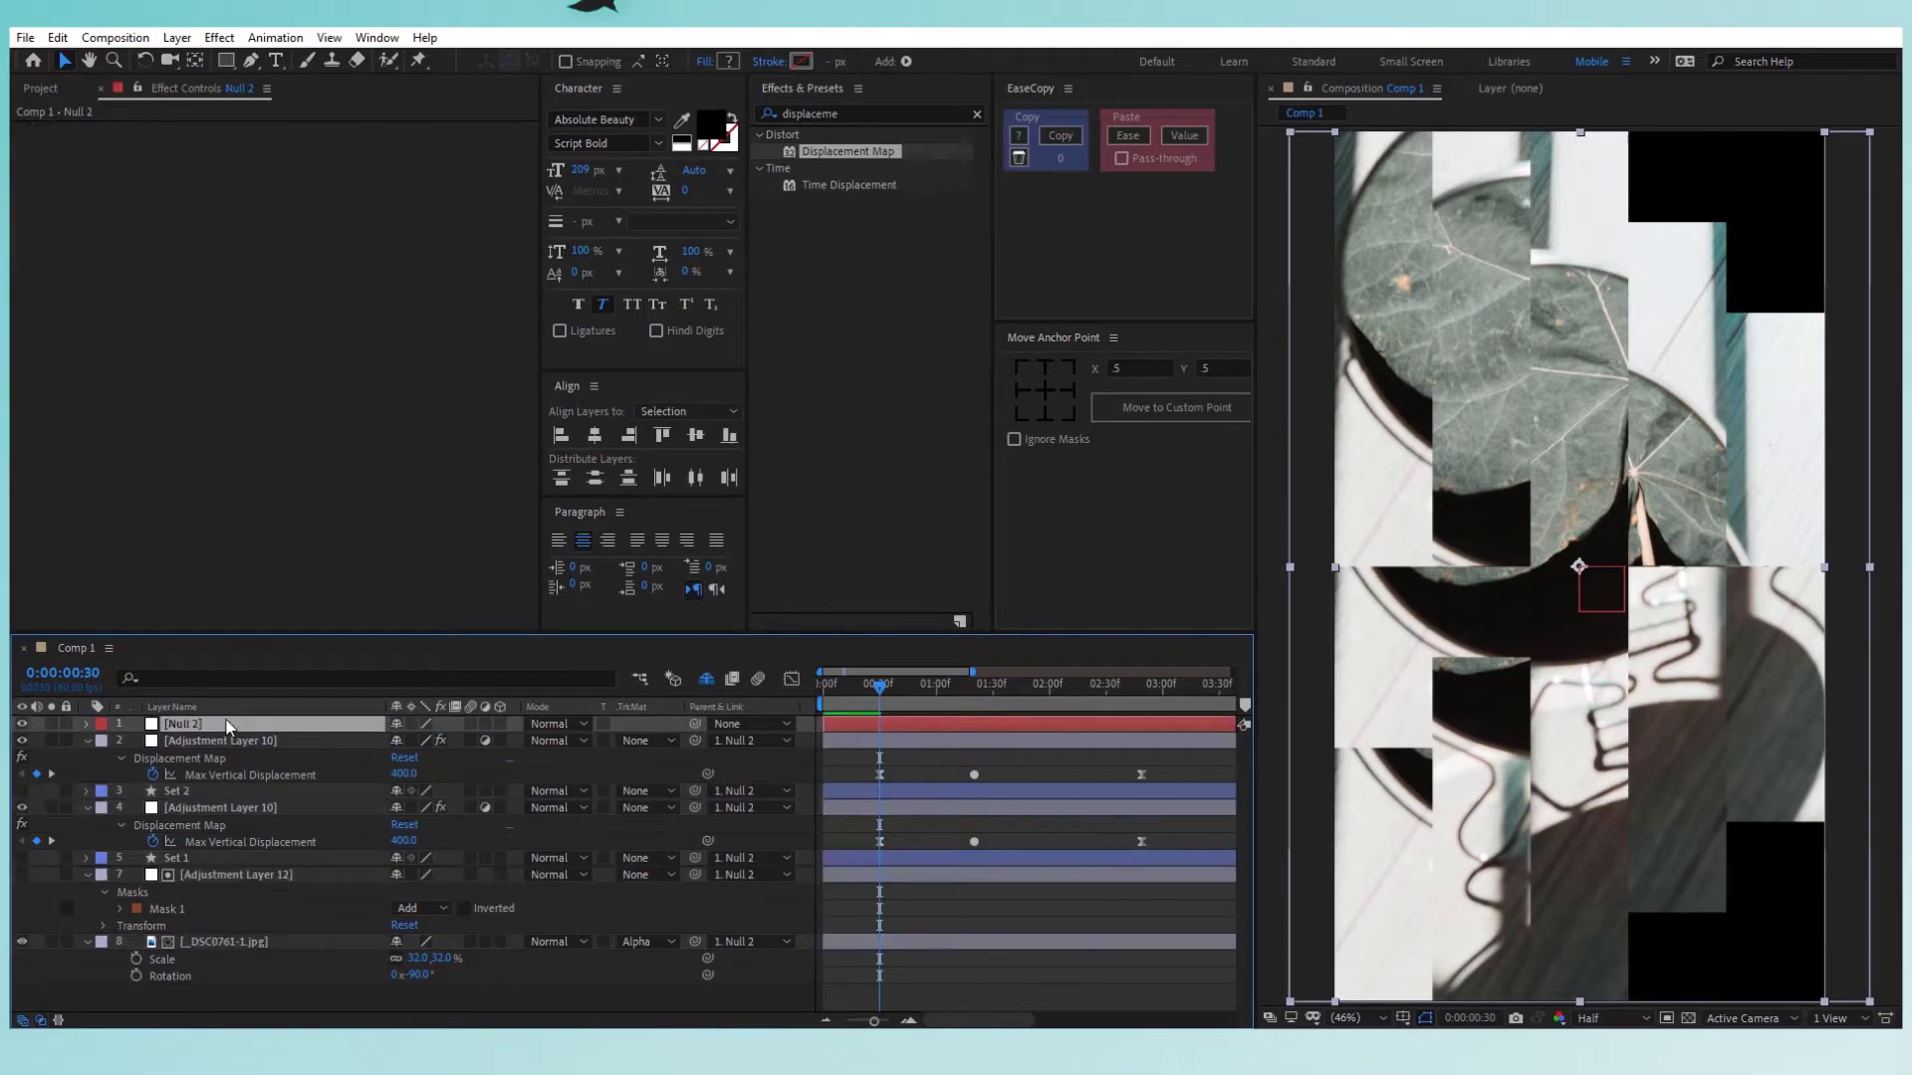
Scale the null object down to 69% to shrink the whole strip composition.
left_click(225, 723)
key("s")
left_click_drag(419, 749, 394, 747)
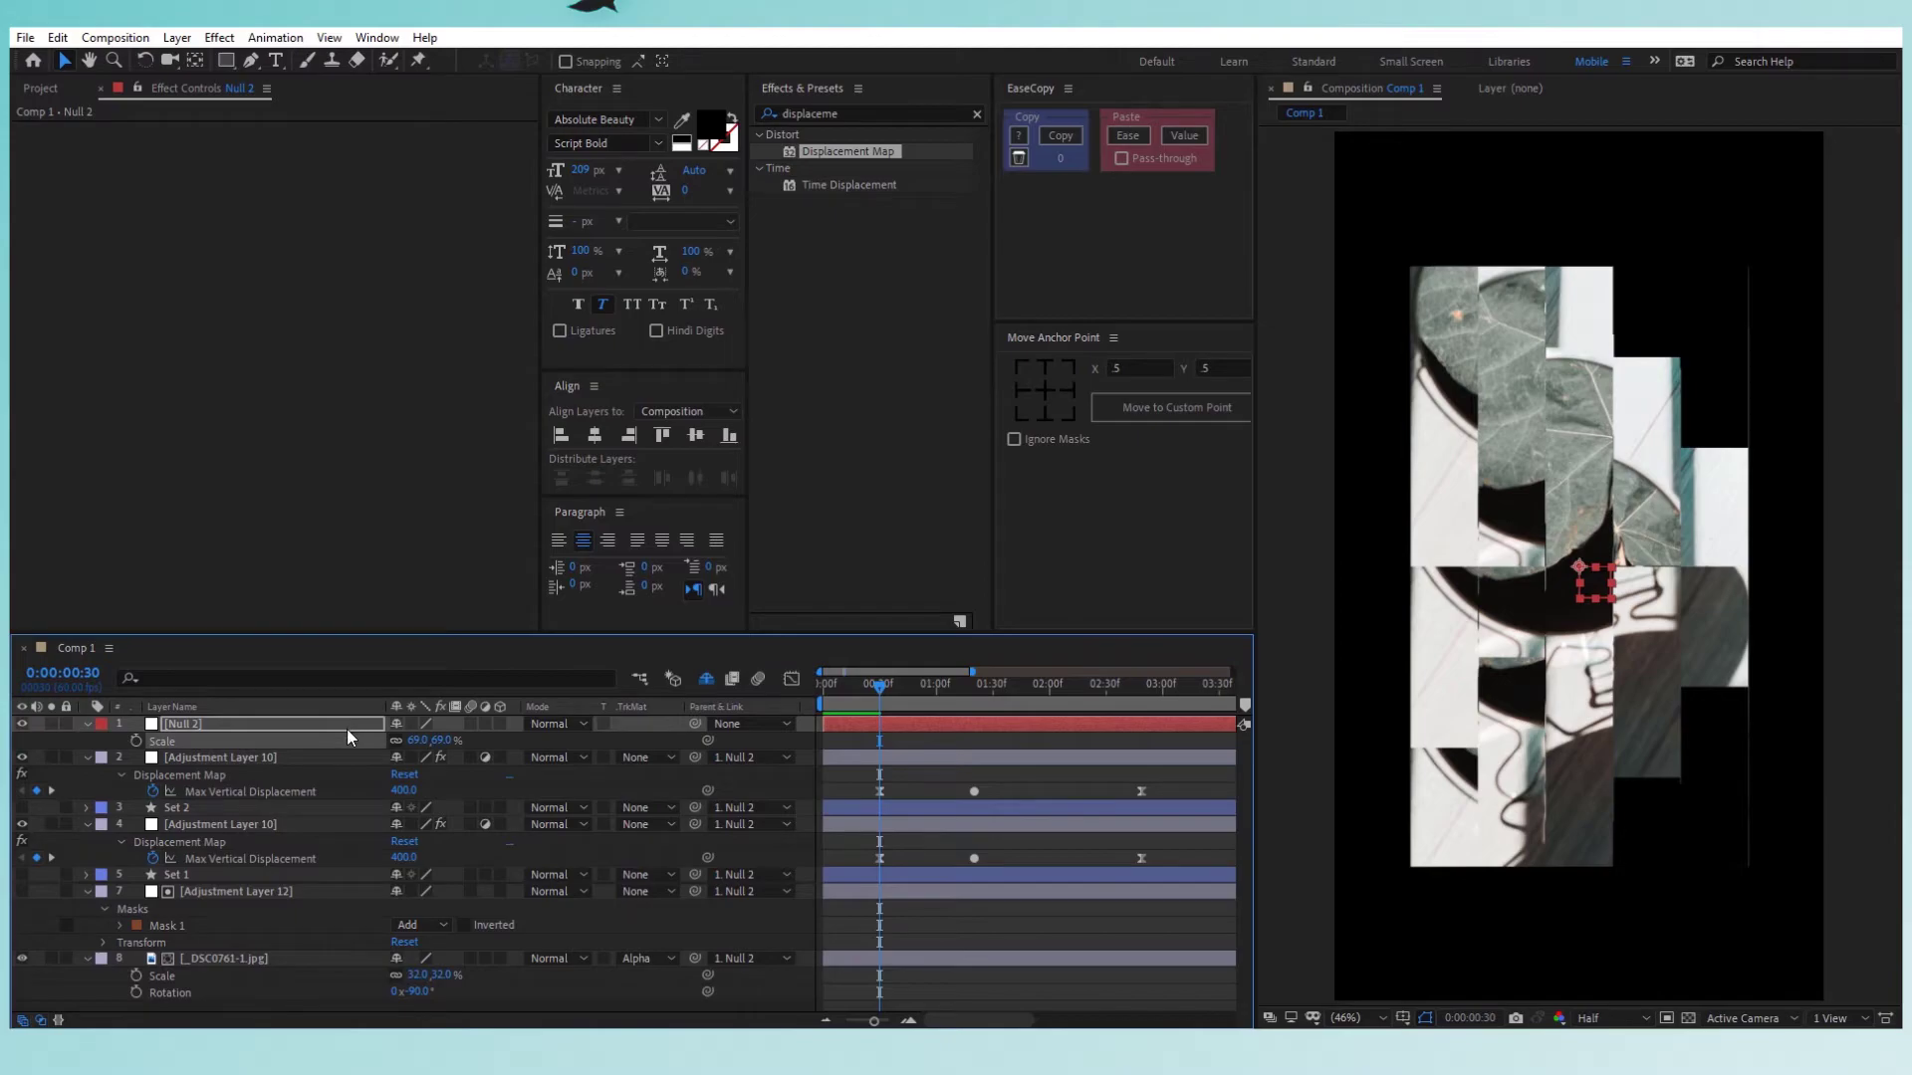
Create a comp-sized 1080 x 1920 px solid layer in the pale grey-turquoise colour 95A199.
right_click(536, 988)
mouse_move(689, 785)
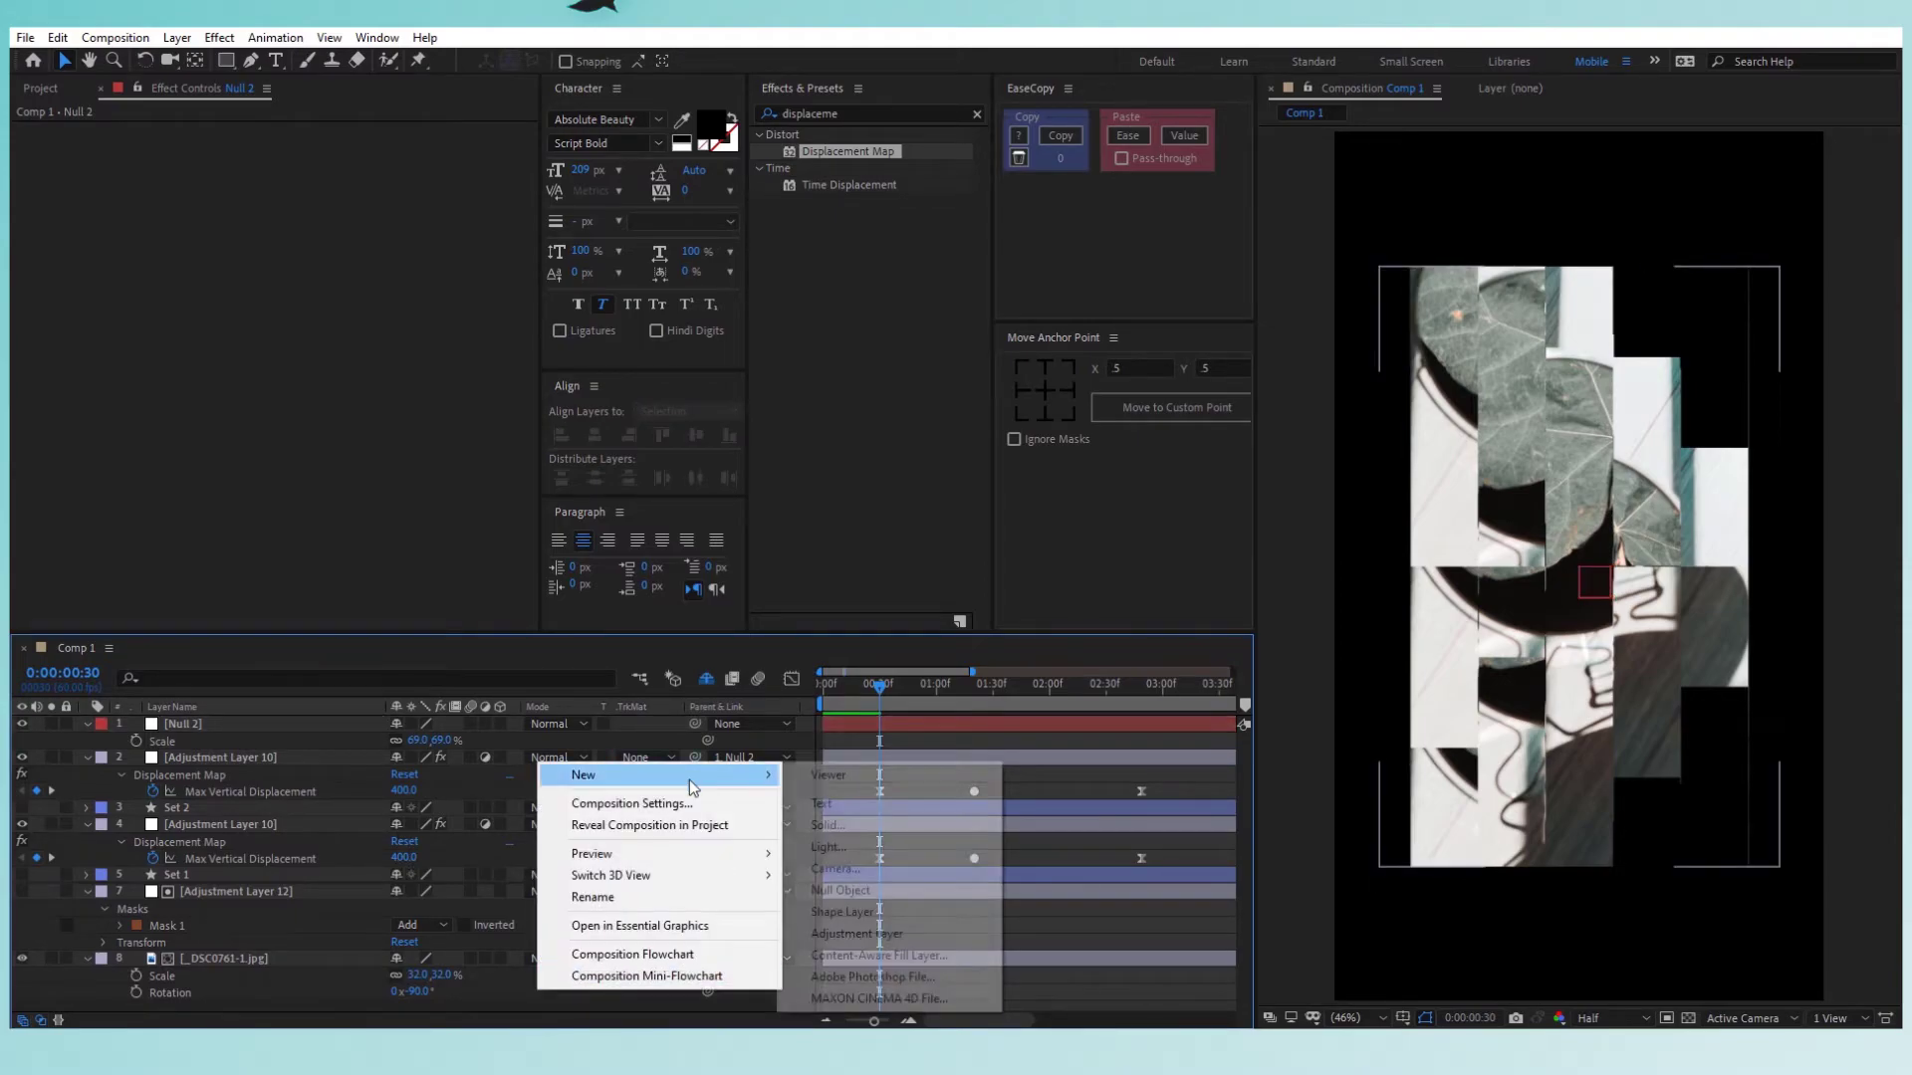
left_click(912, 828)
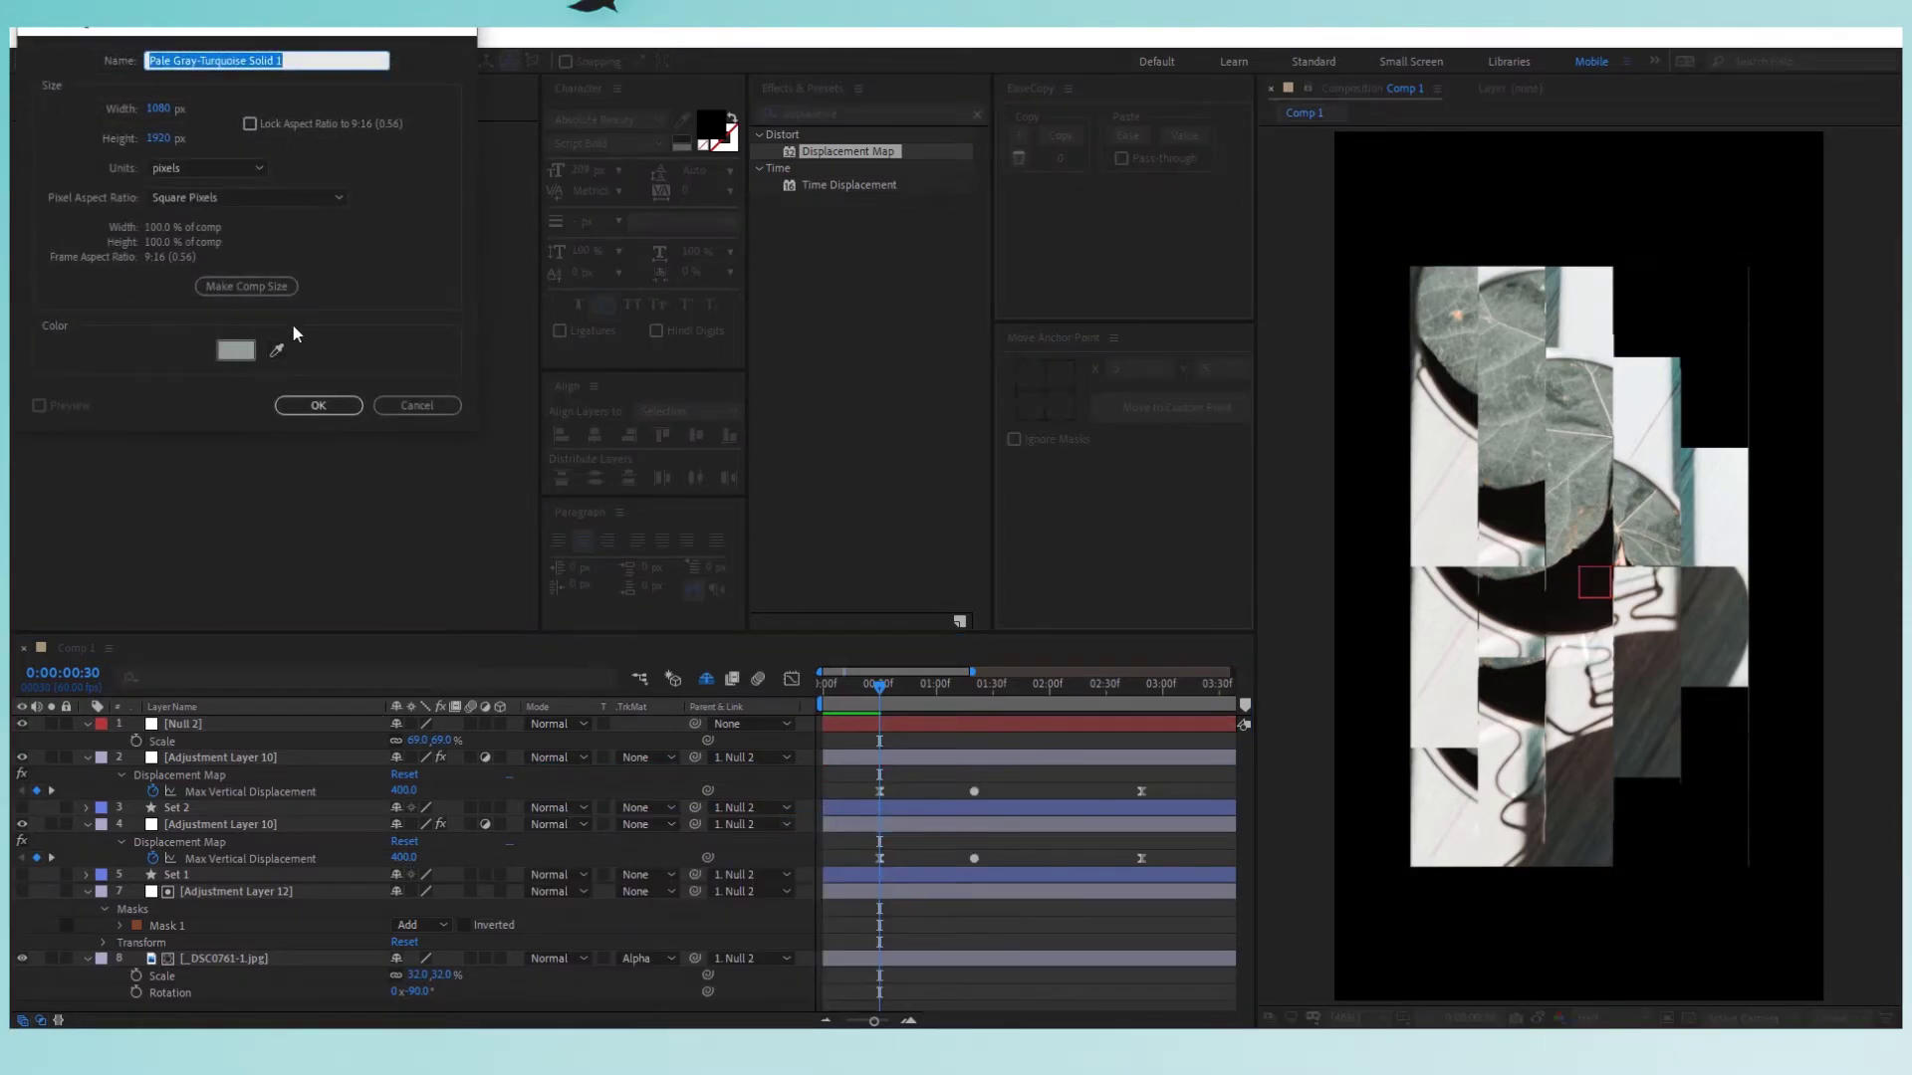
left_click(236, 350)
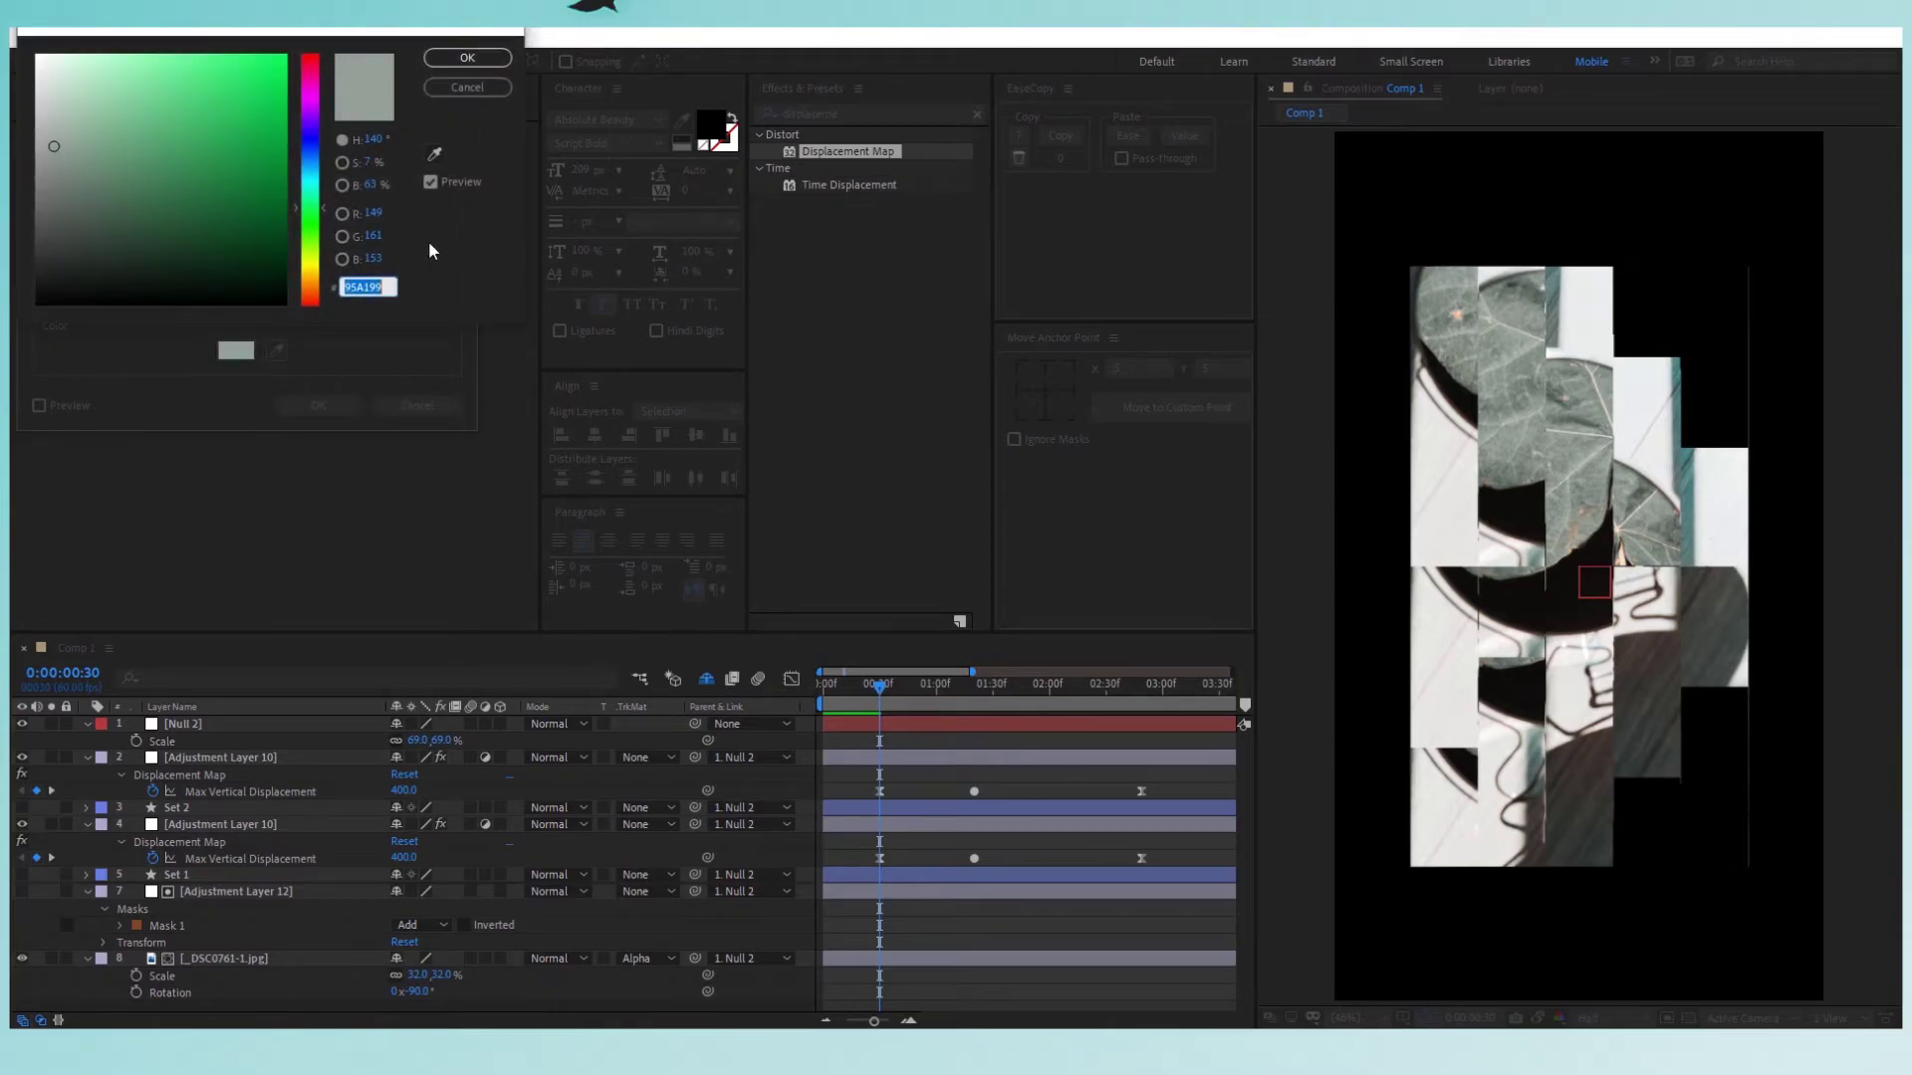
left_click(480, 60)
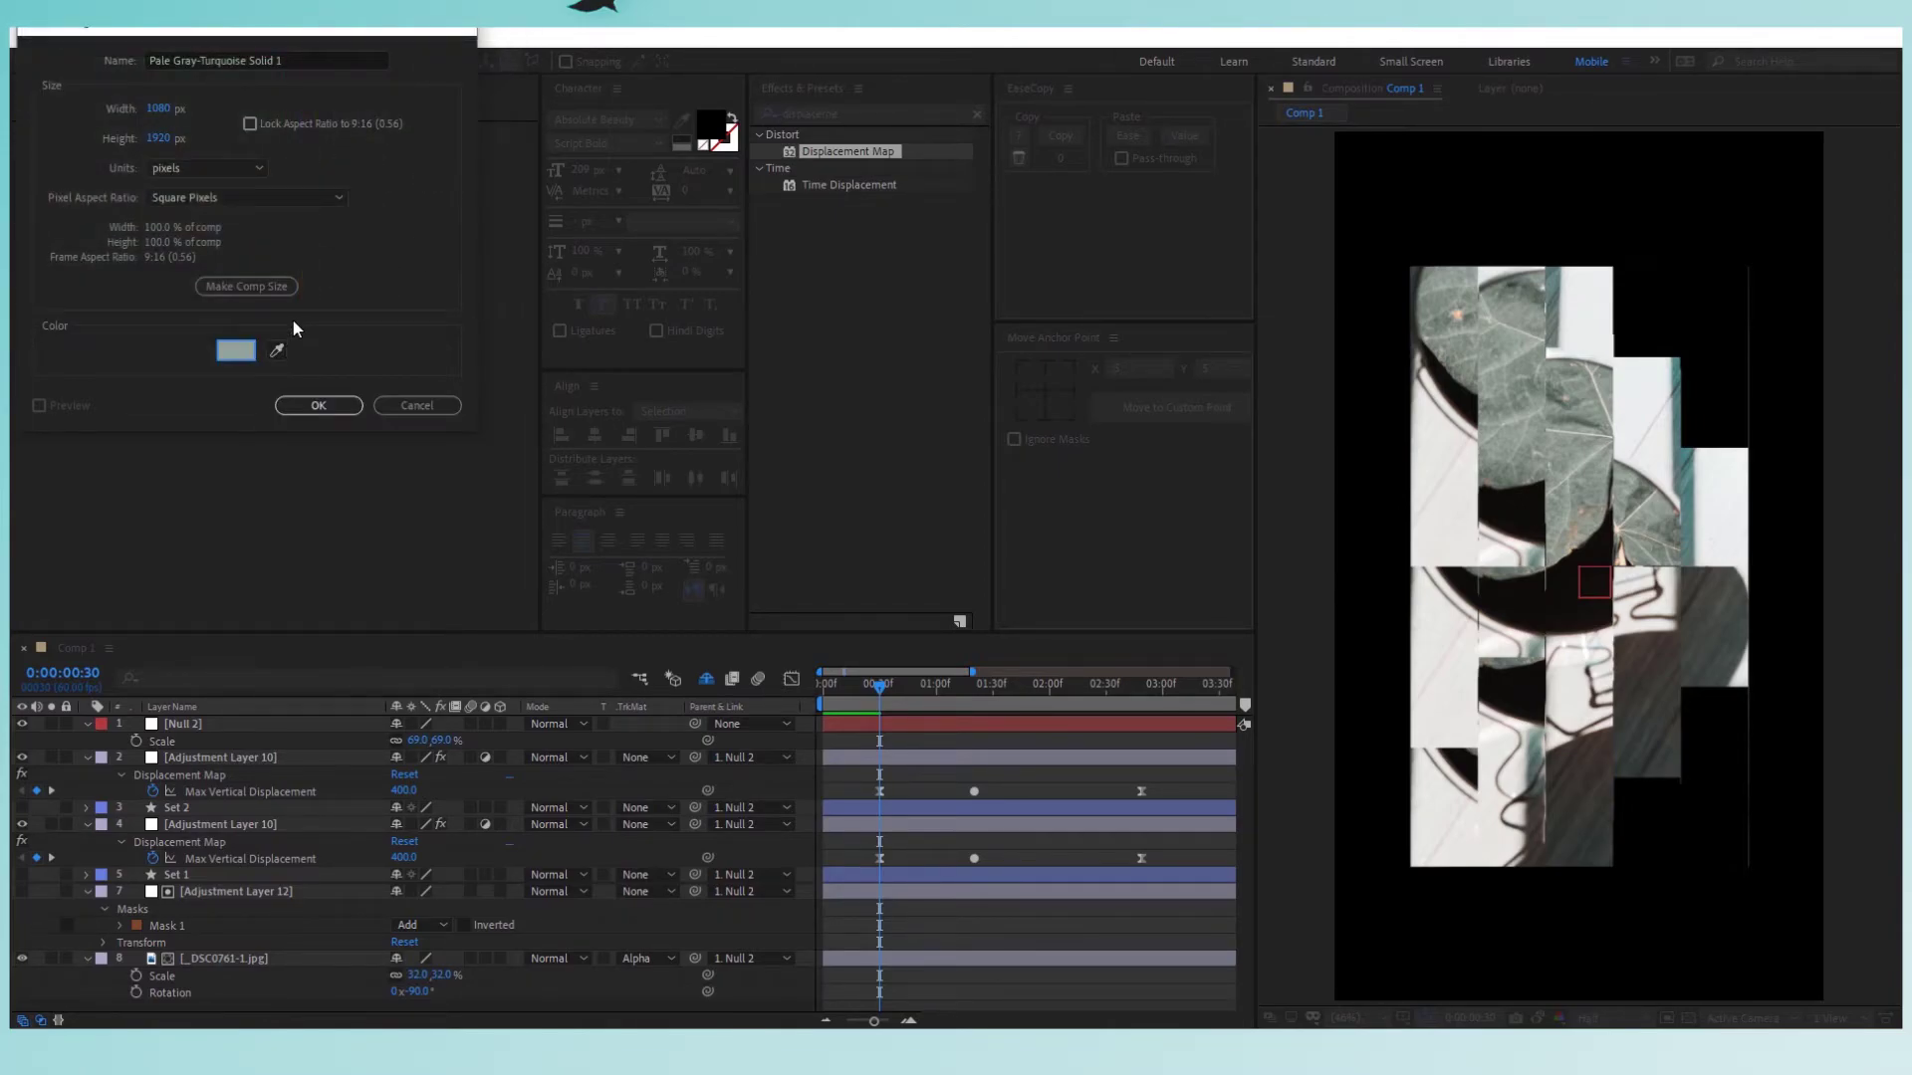
left_click(317, 405)
Place the solid beneath all other layers as the background and scale it to 132%.
left_click_drag(202, 1004, 351, 1024)
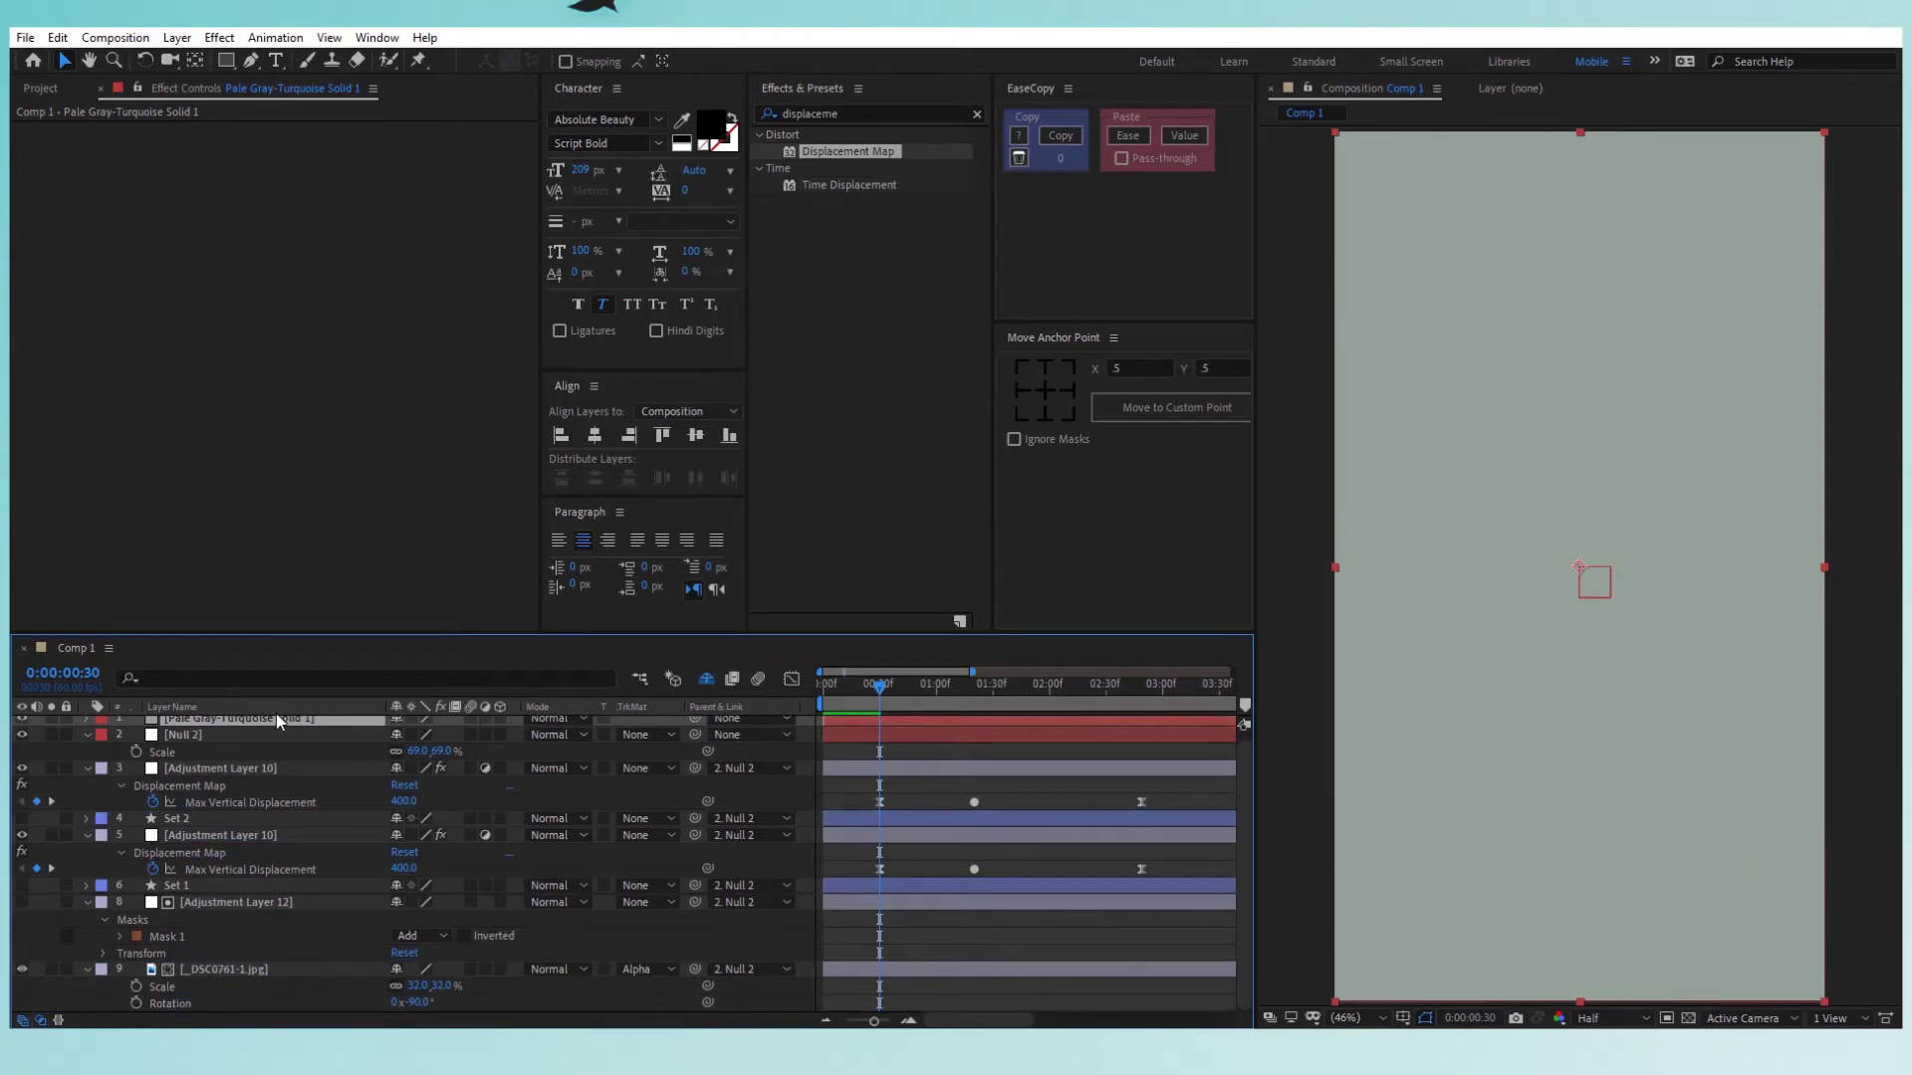
left_click_drag(293, 793, 309, 1004)
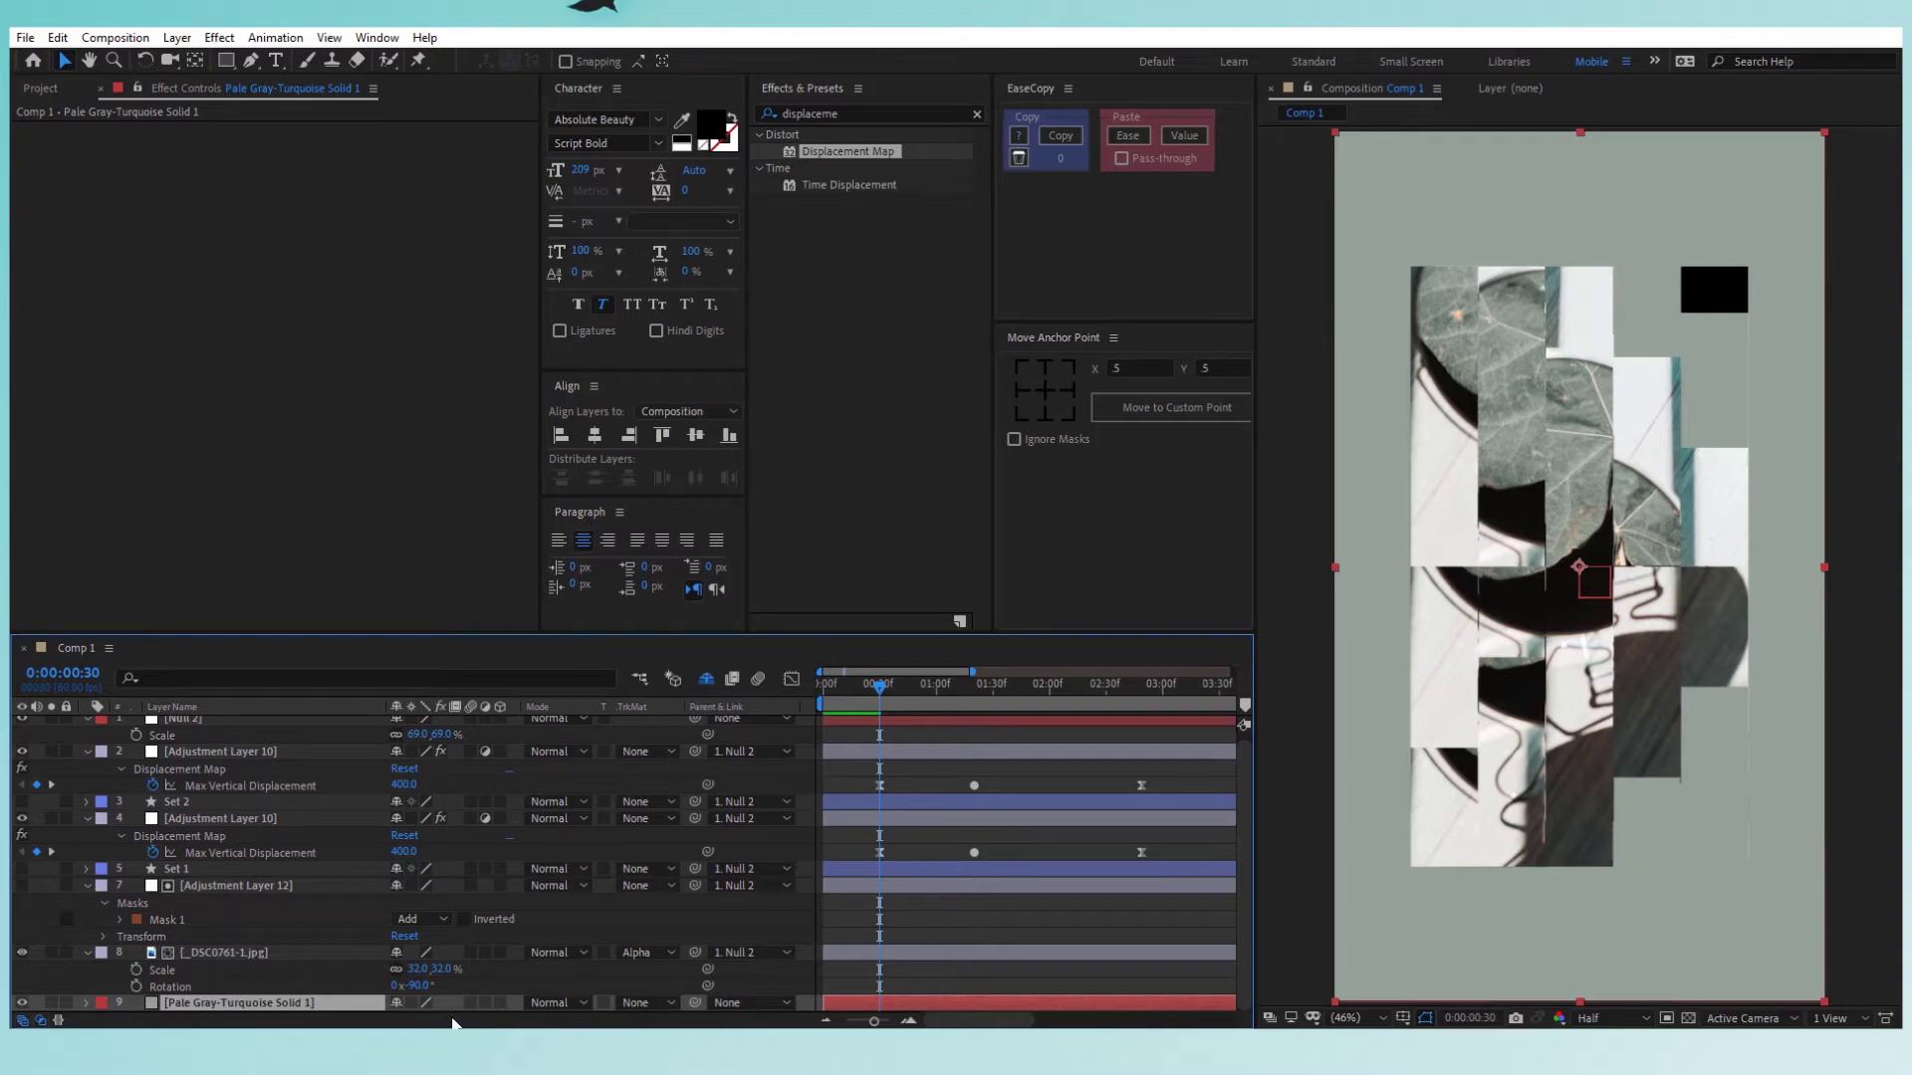
key("s")
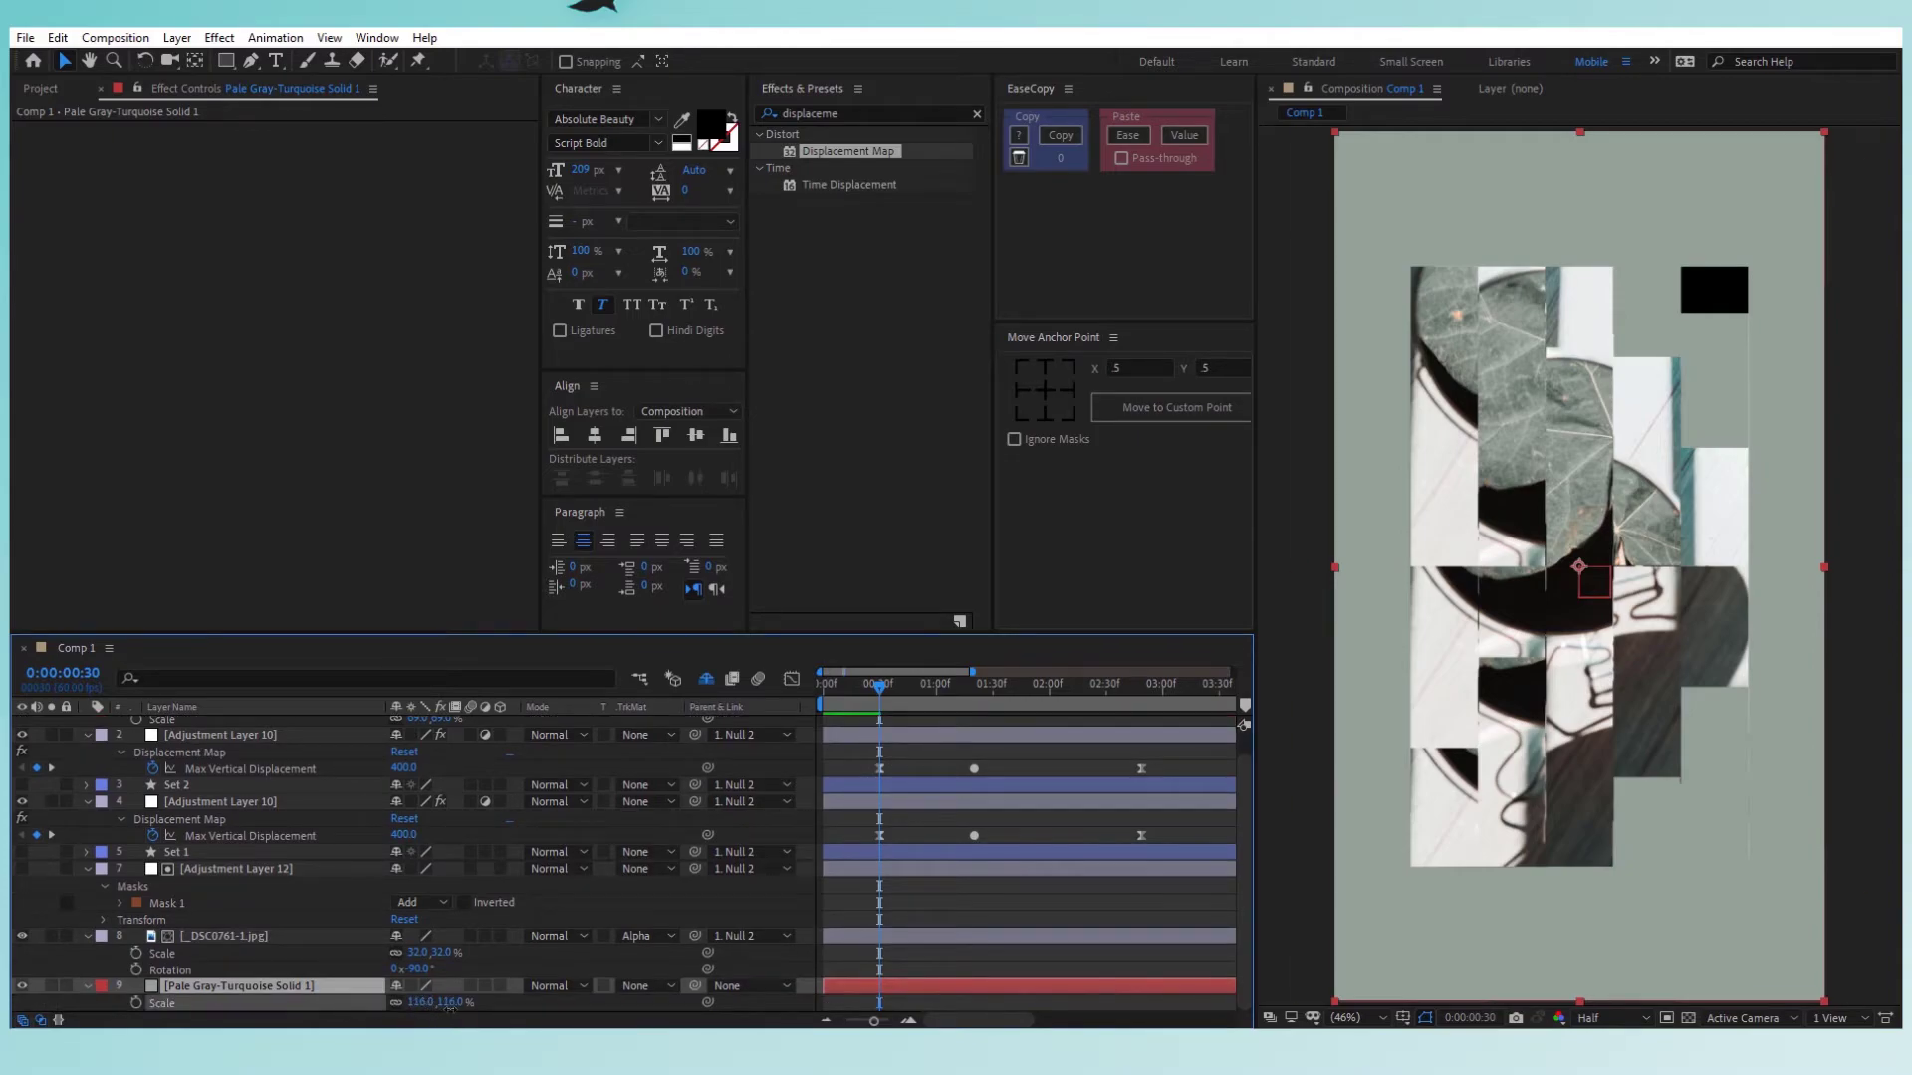
left_click_drag(450, 1004, 466, 1004)
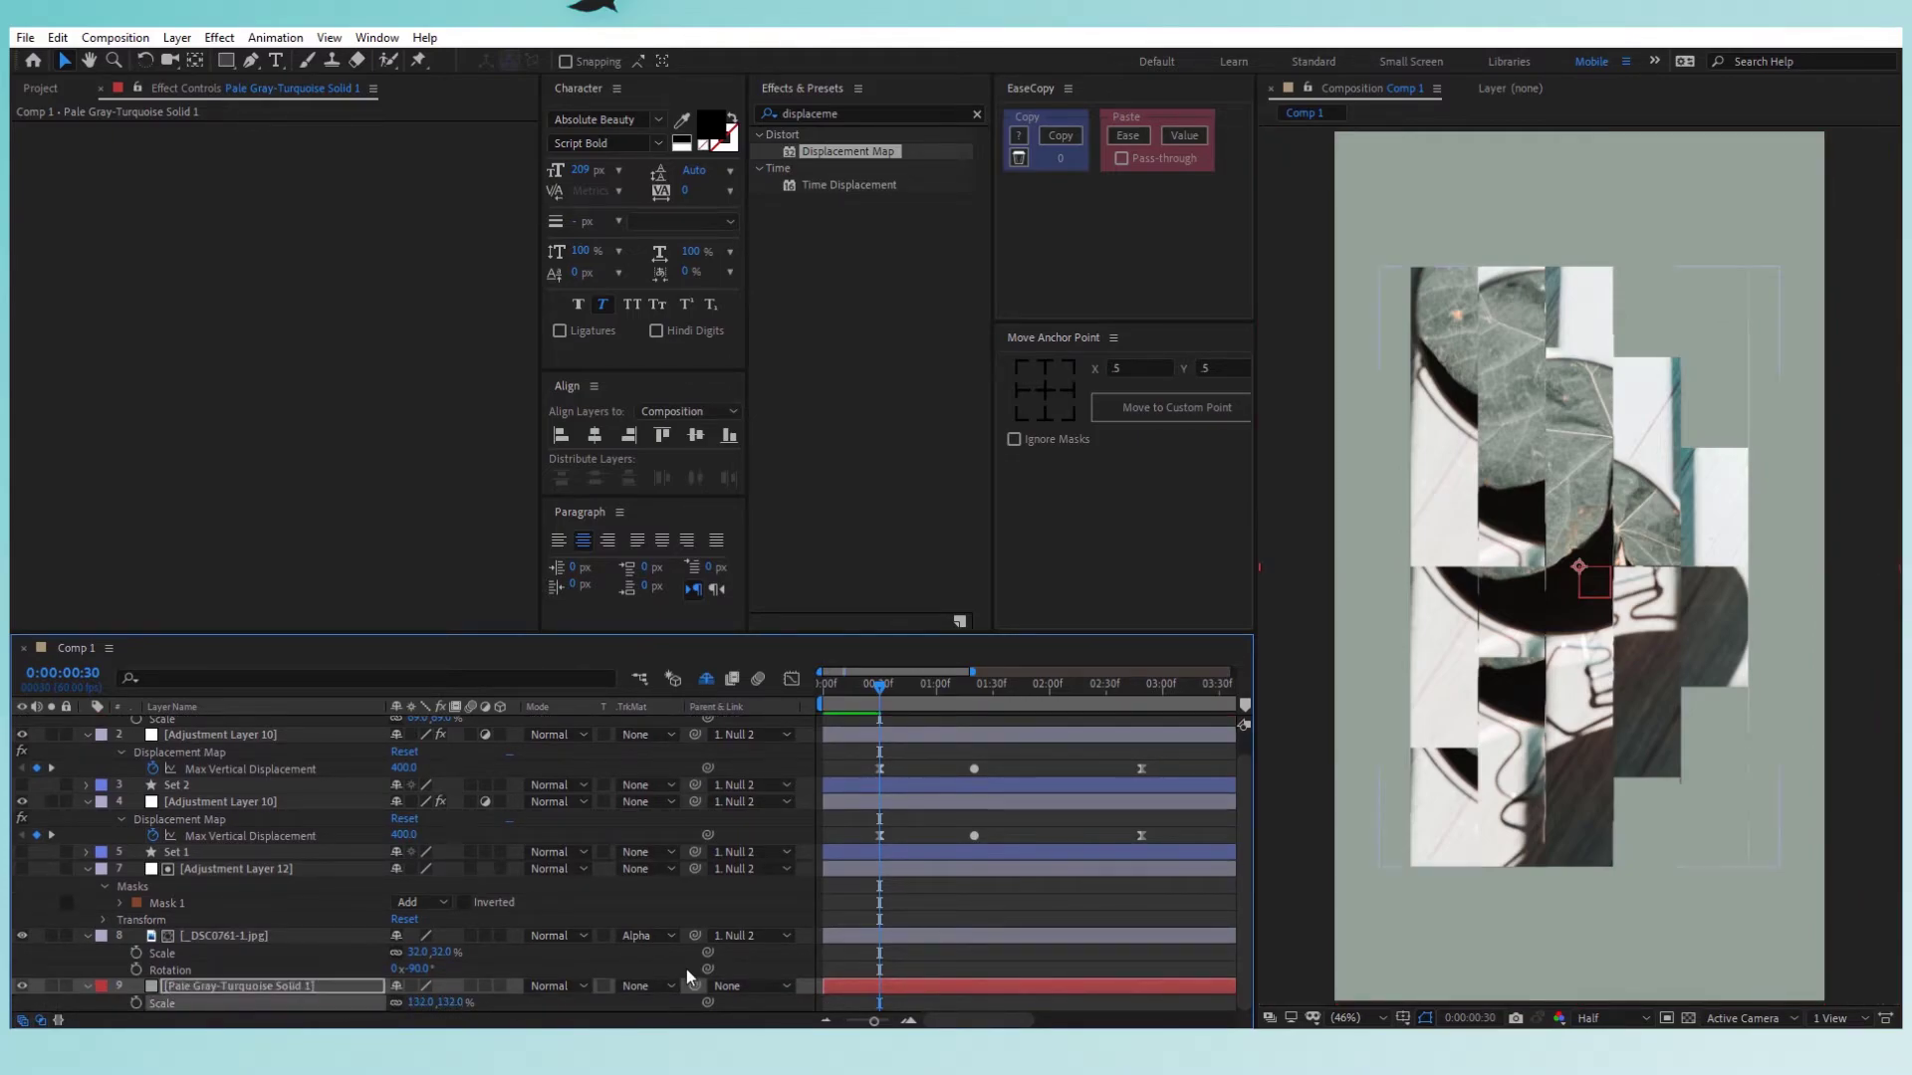
left_click(643, 954)
Preview the strip reveal from the start against the new background and return to the first frame.
left_click_drag(872, 718, 803, 715)
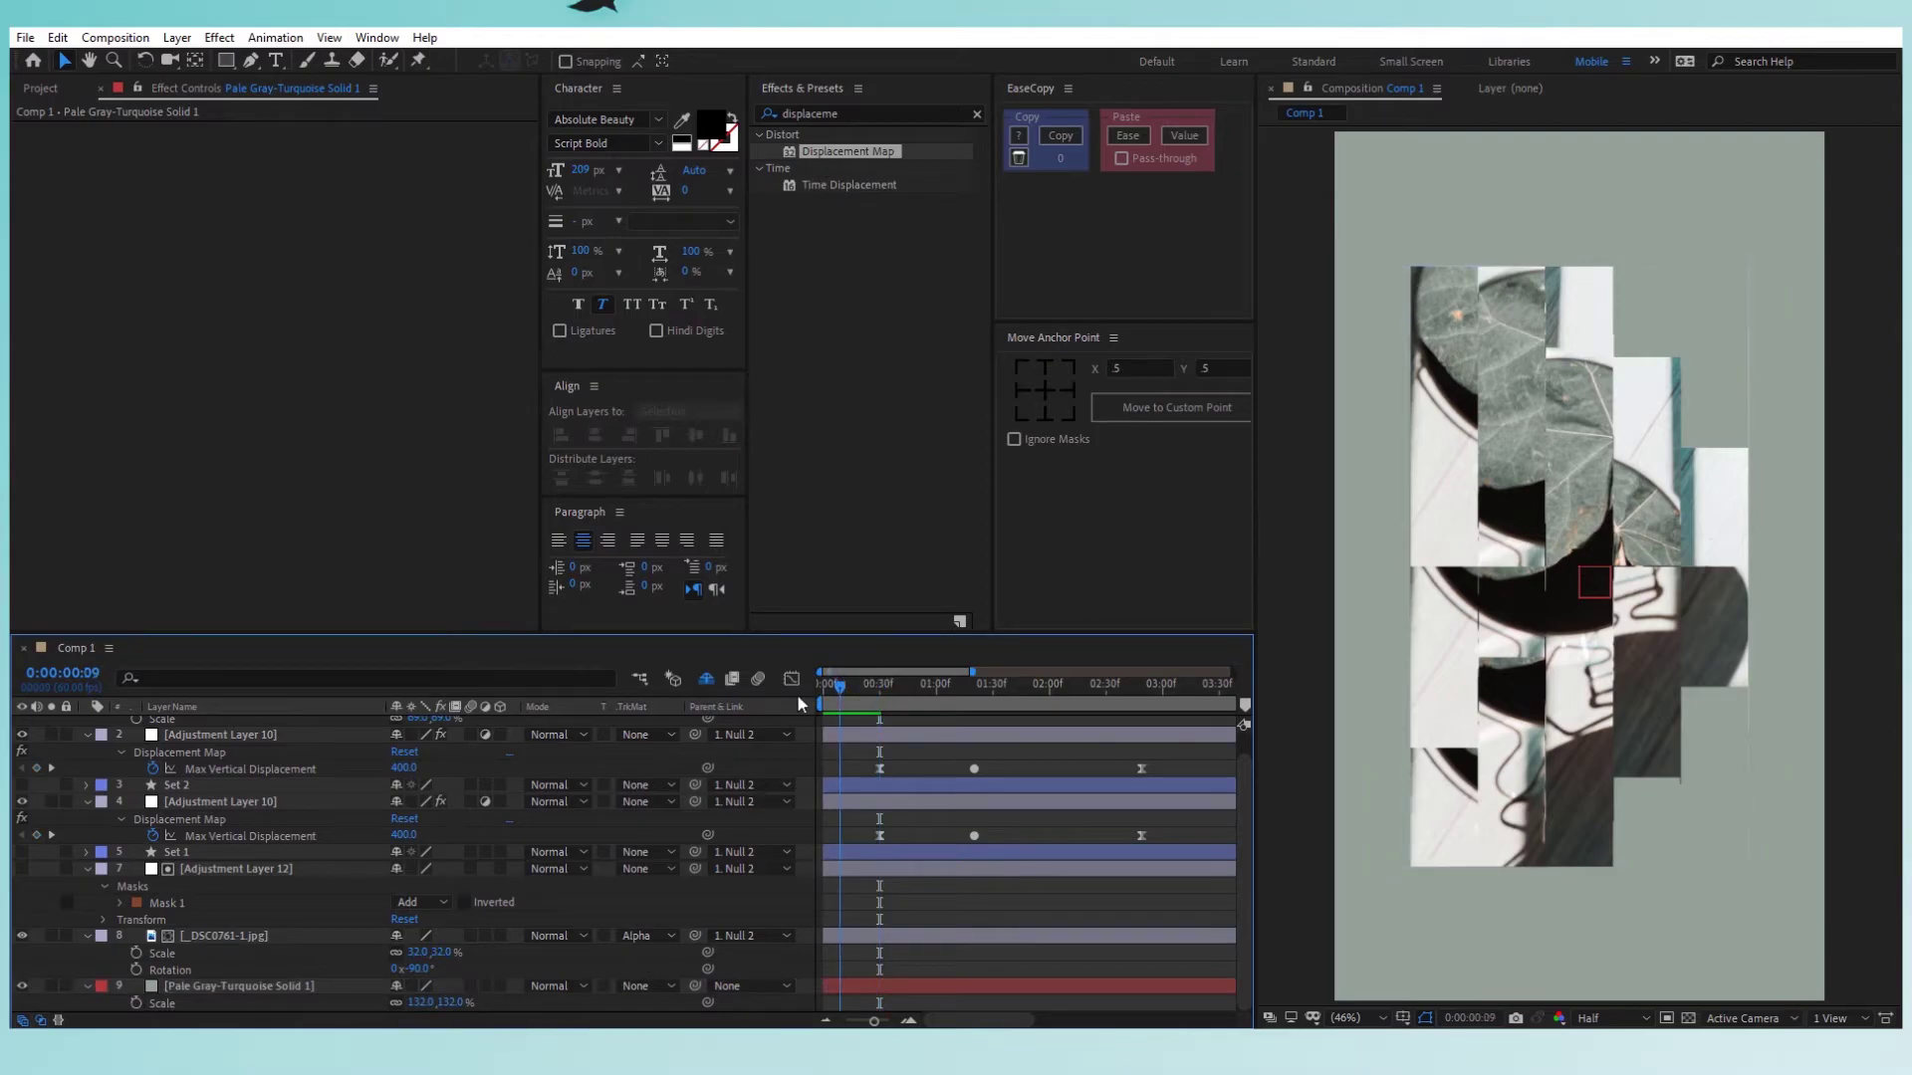
key("space")
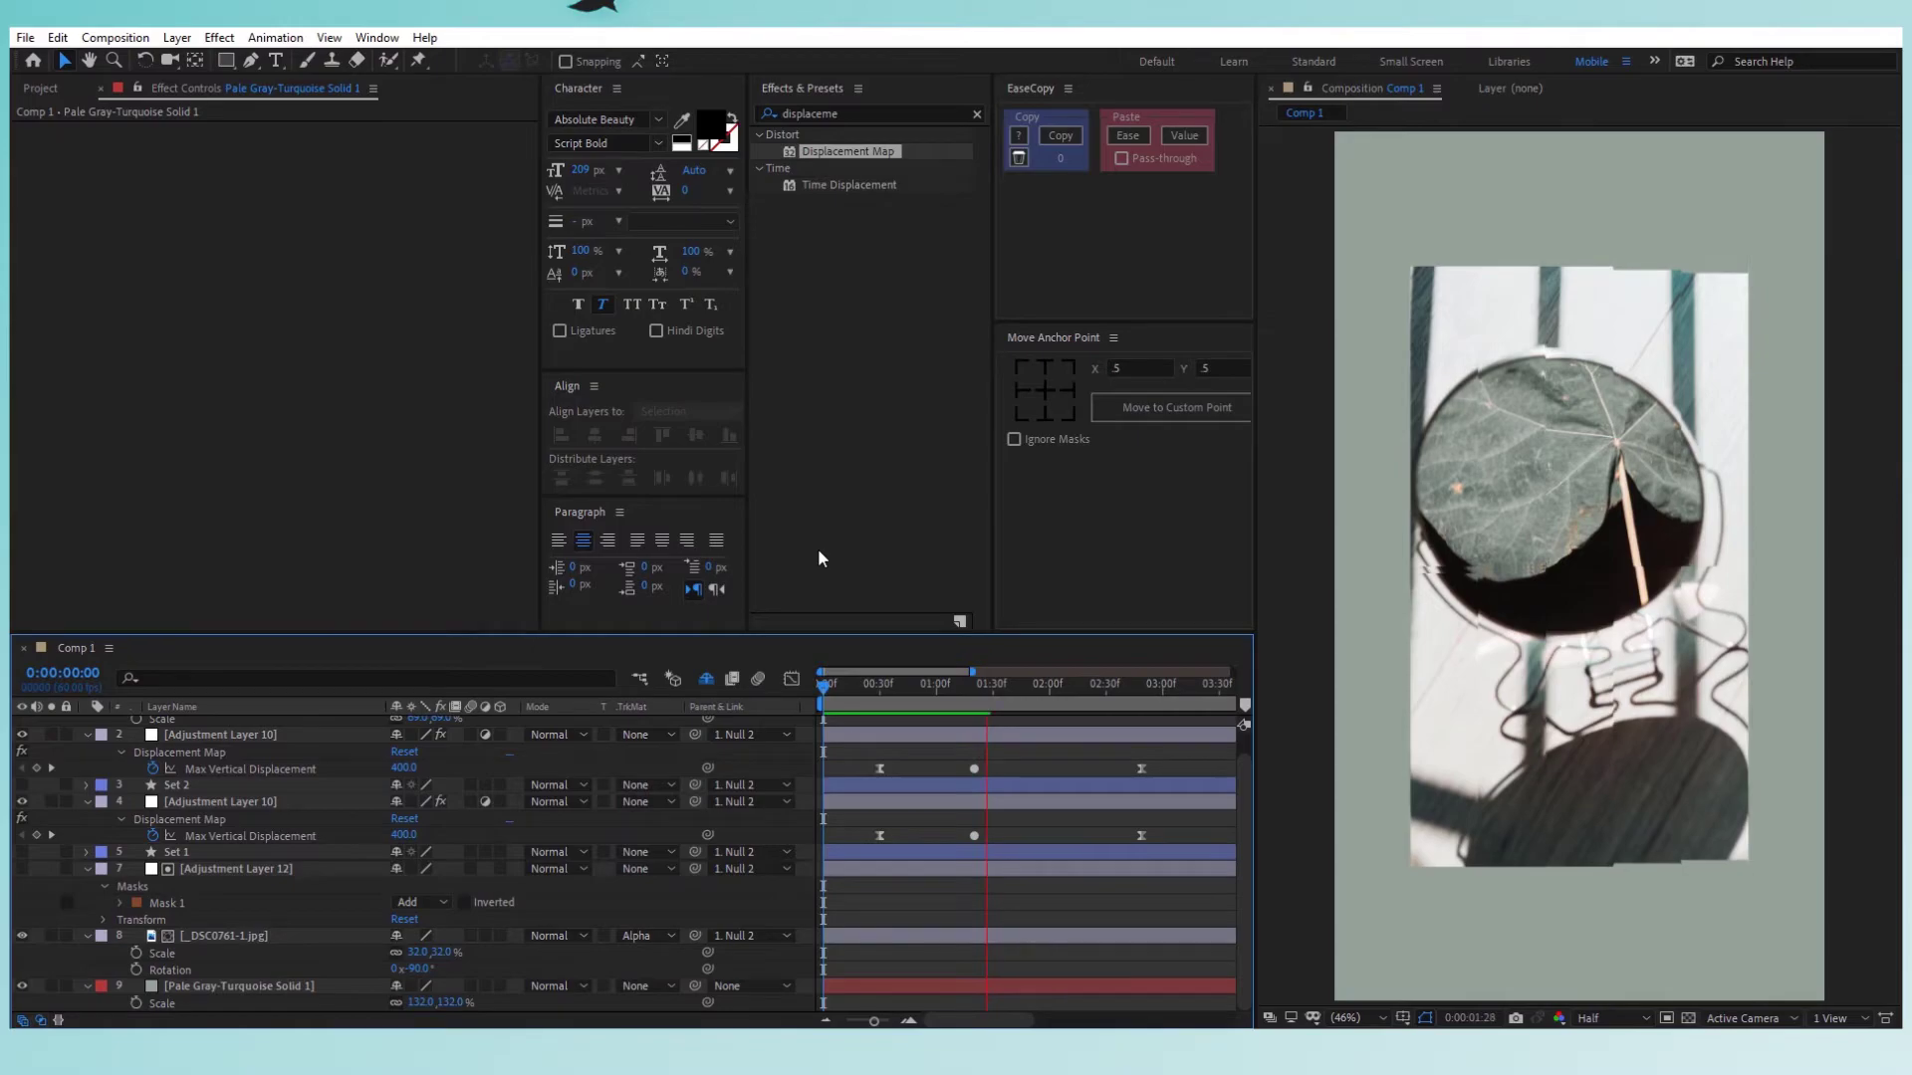
mouse_move(1026, 685)
left_mouse_down()
mouse_move(952, 703)
mouse_move(1023, 687)
left_mouse_up()
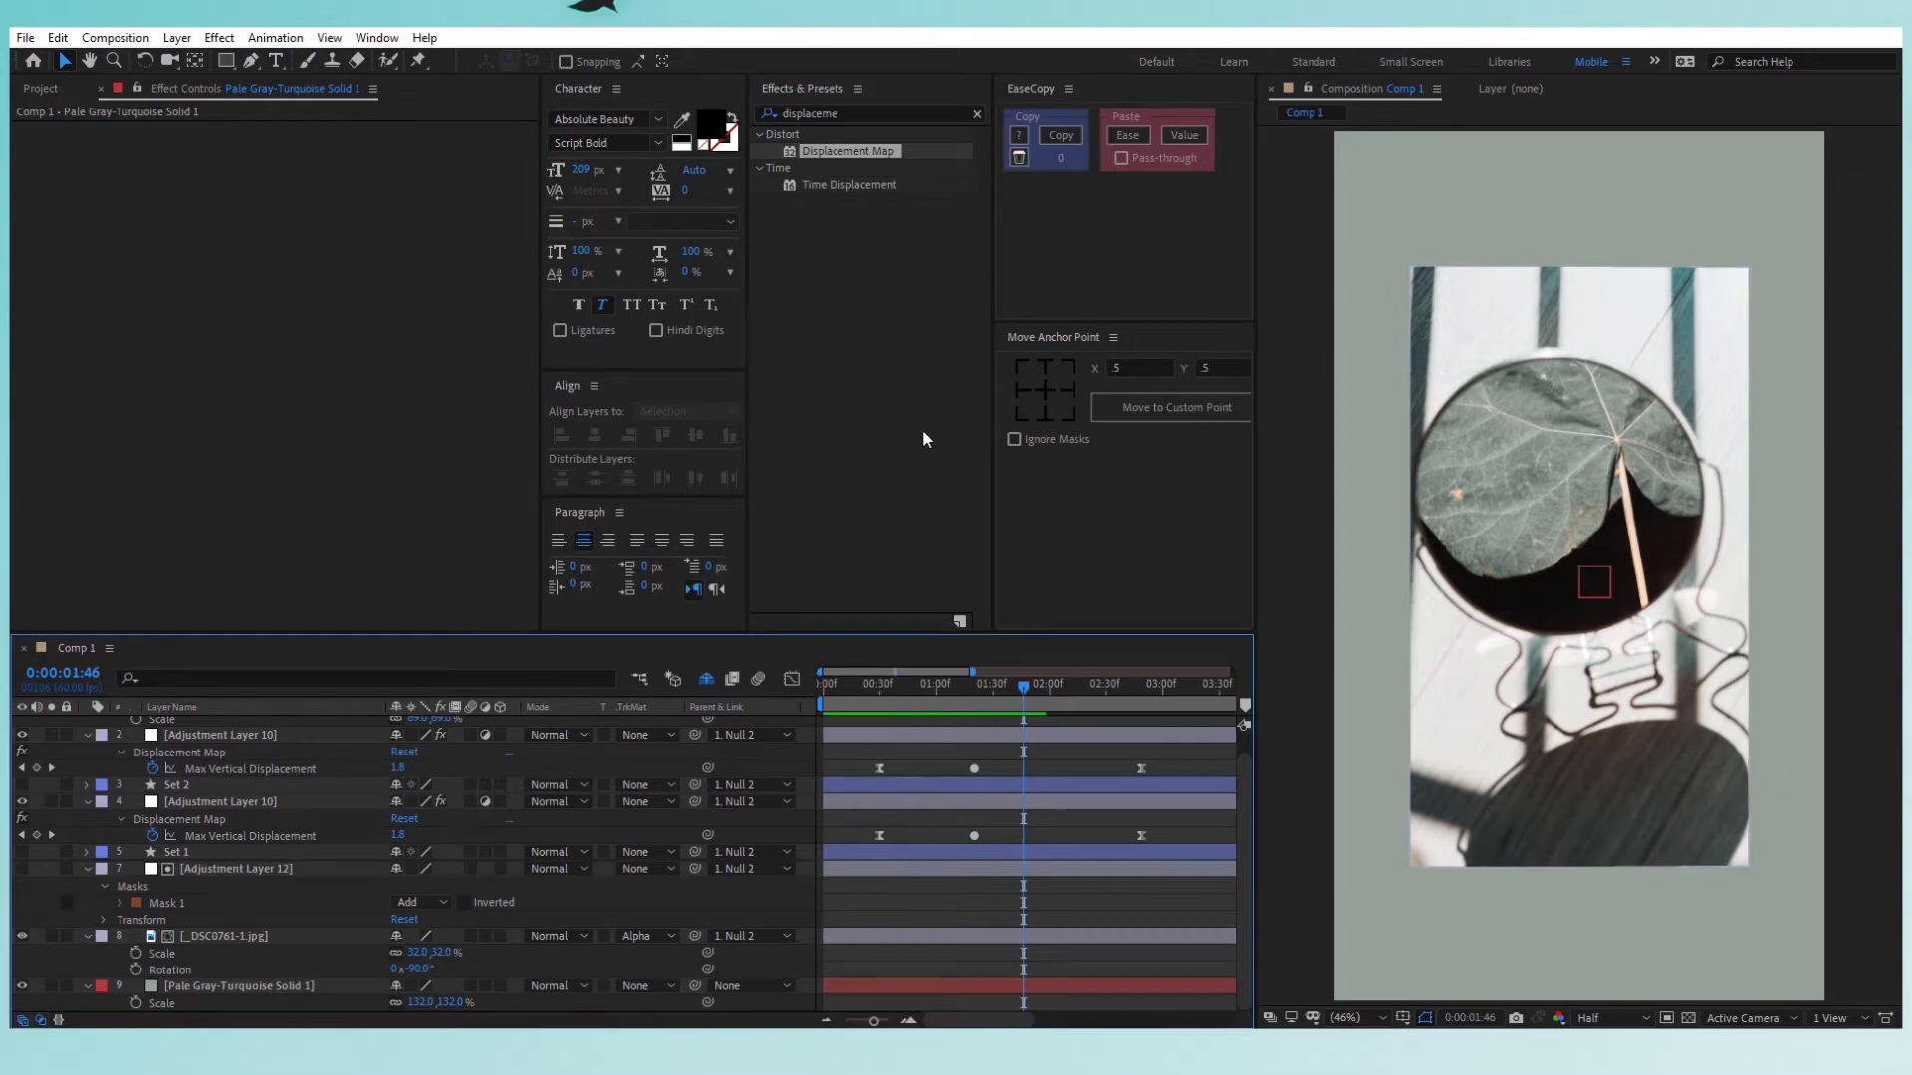
left_click_drag(1023, 685, 804, 679)
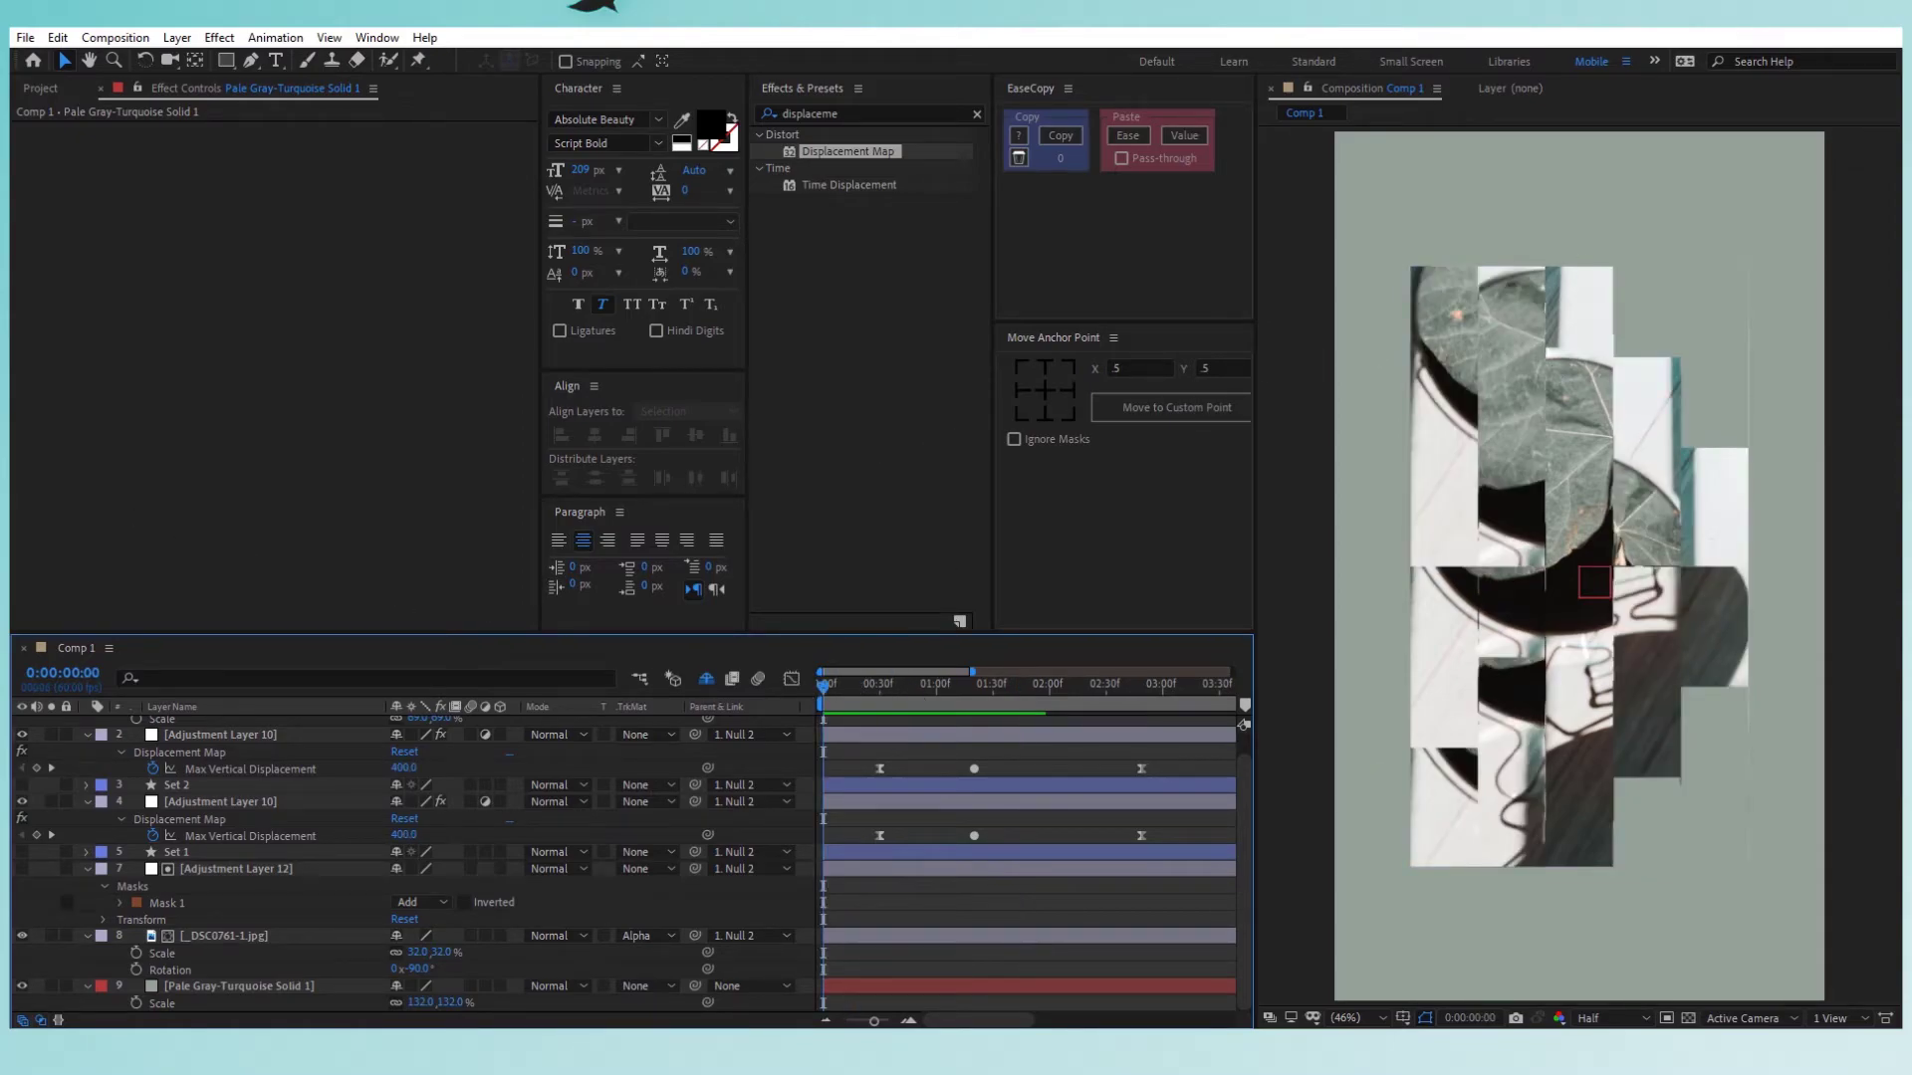
Add the title text "COOL INSTA STORY" in Anton above the photo and shift it toward the frame's upper-right area.
left_click(220, 734)
scroll(299, 797, "up", 1)
left_click(276, 59)
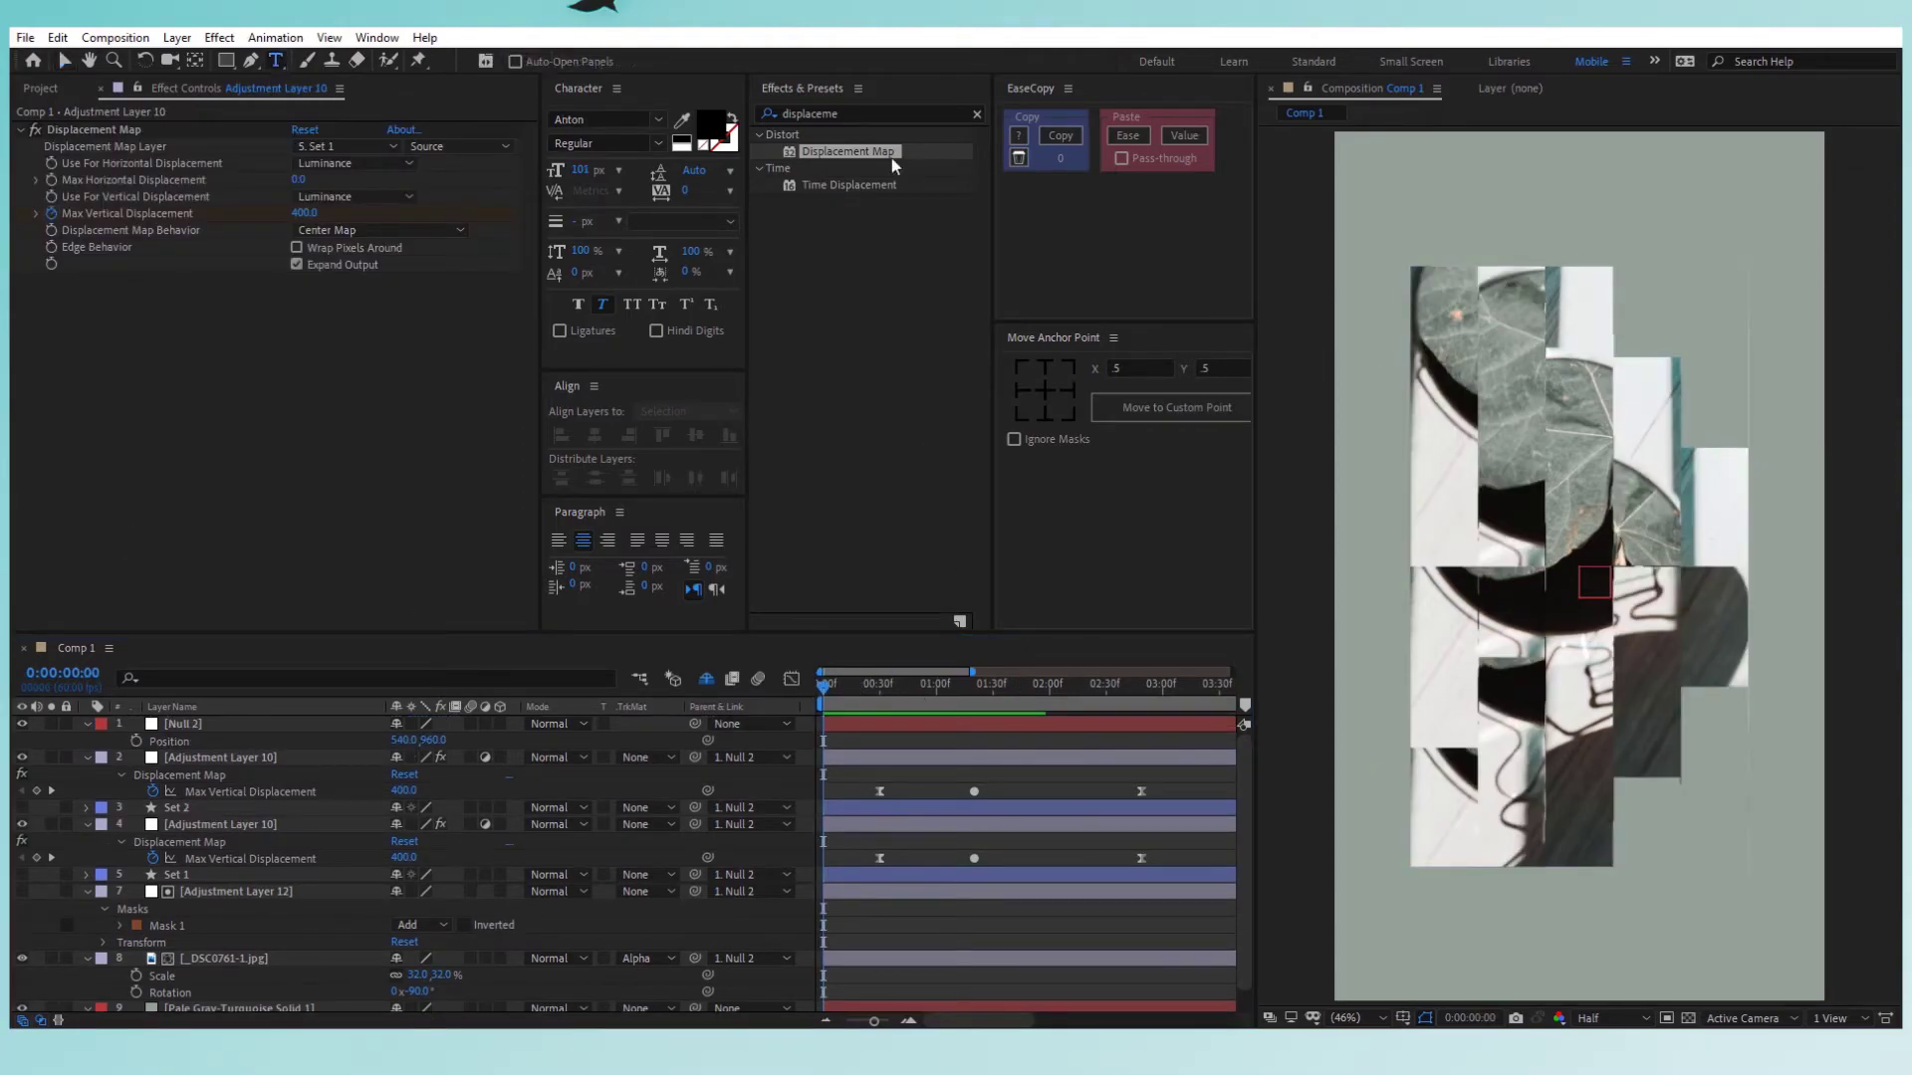
left_click(1556, 227)
type("C")
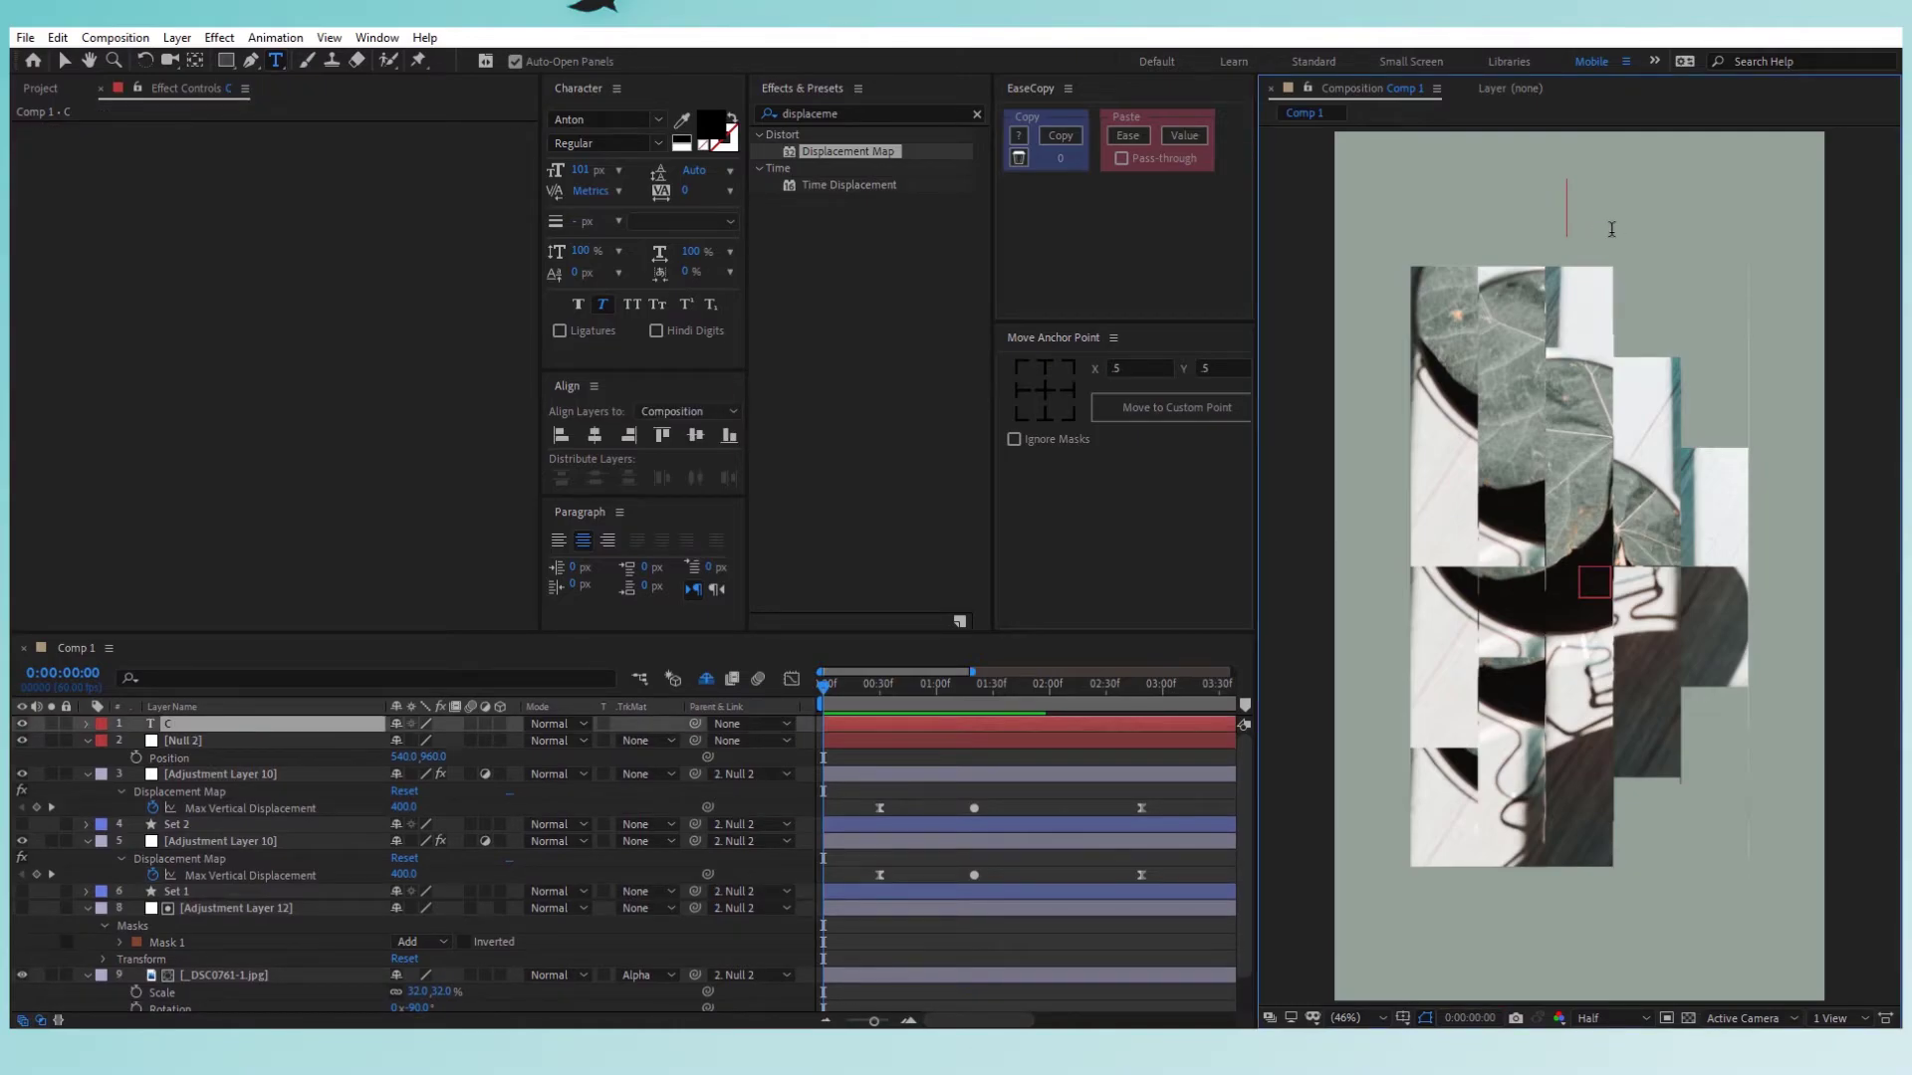
type("OOL INSTA STORY")
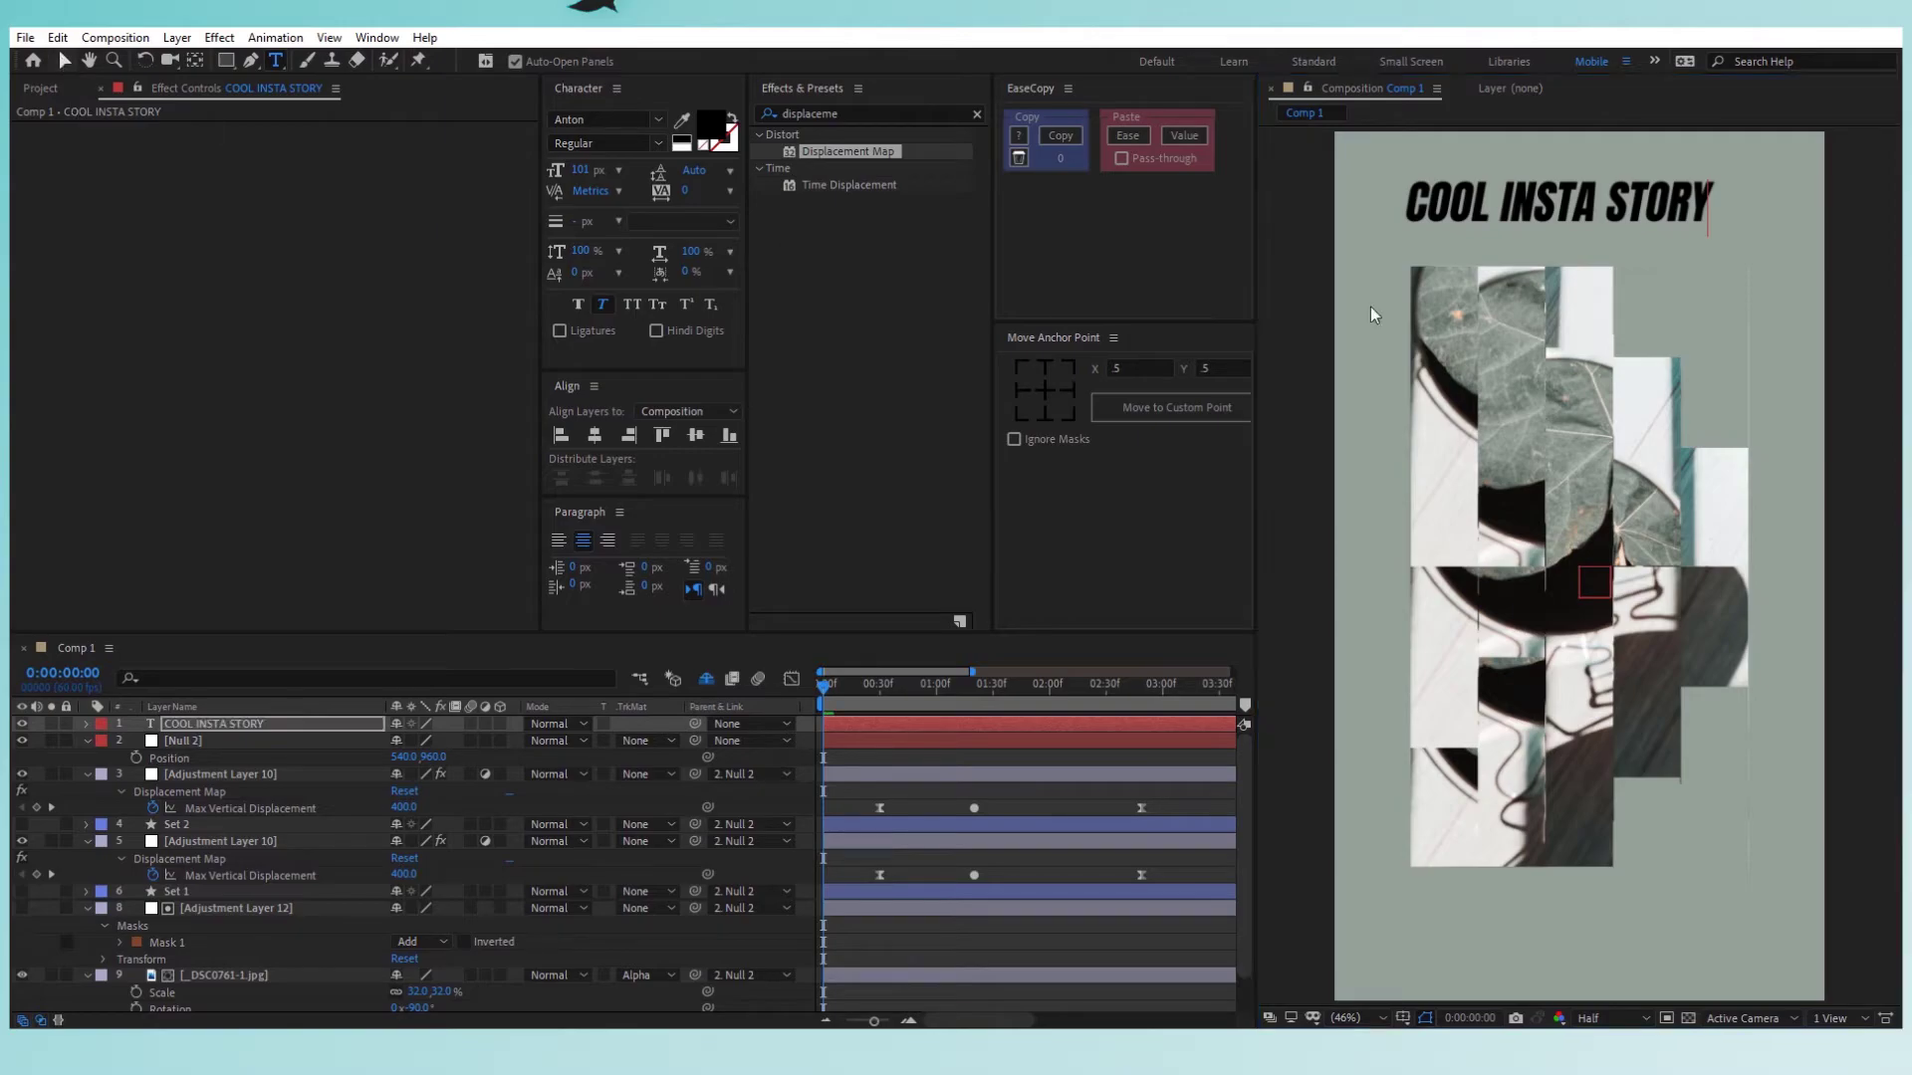
key("Escape")
key("v")
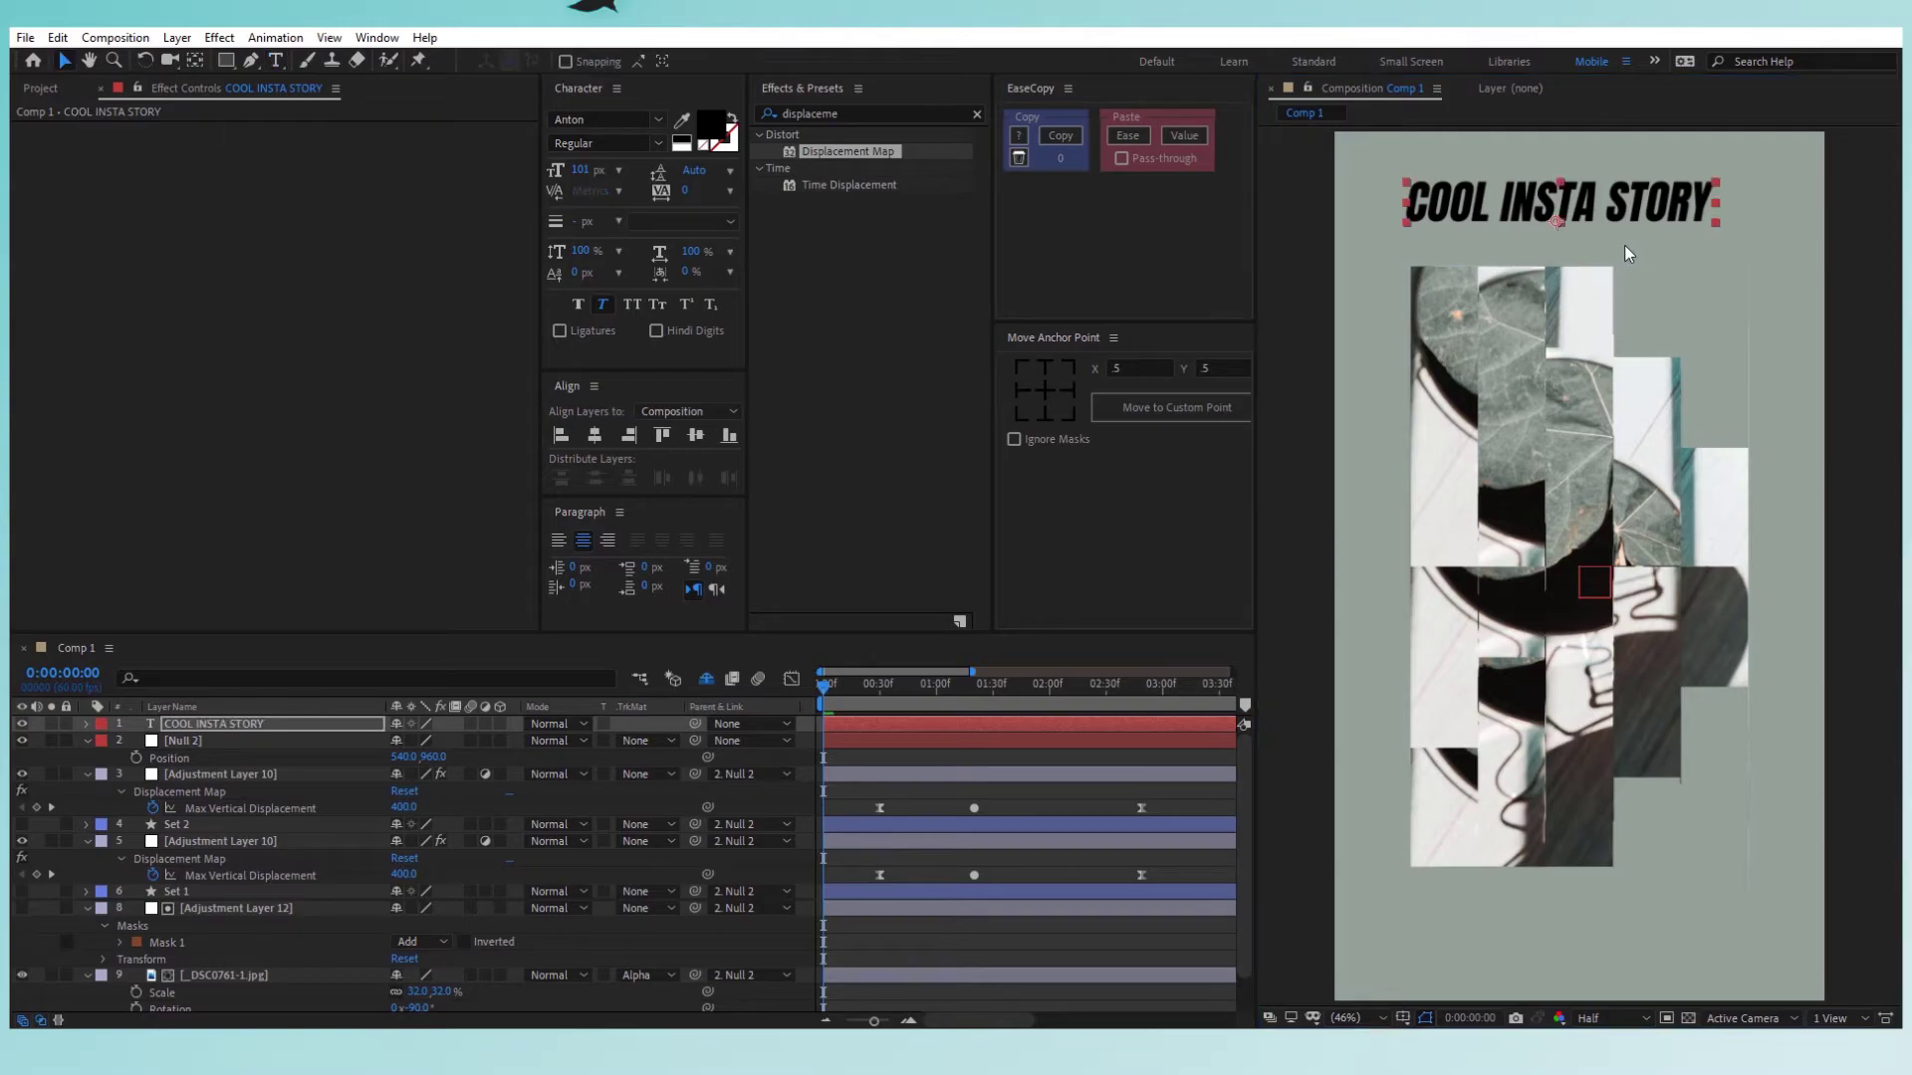
left_click_drag(1631, 213, 1710, 230)
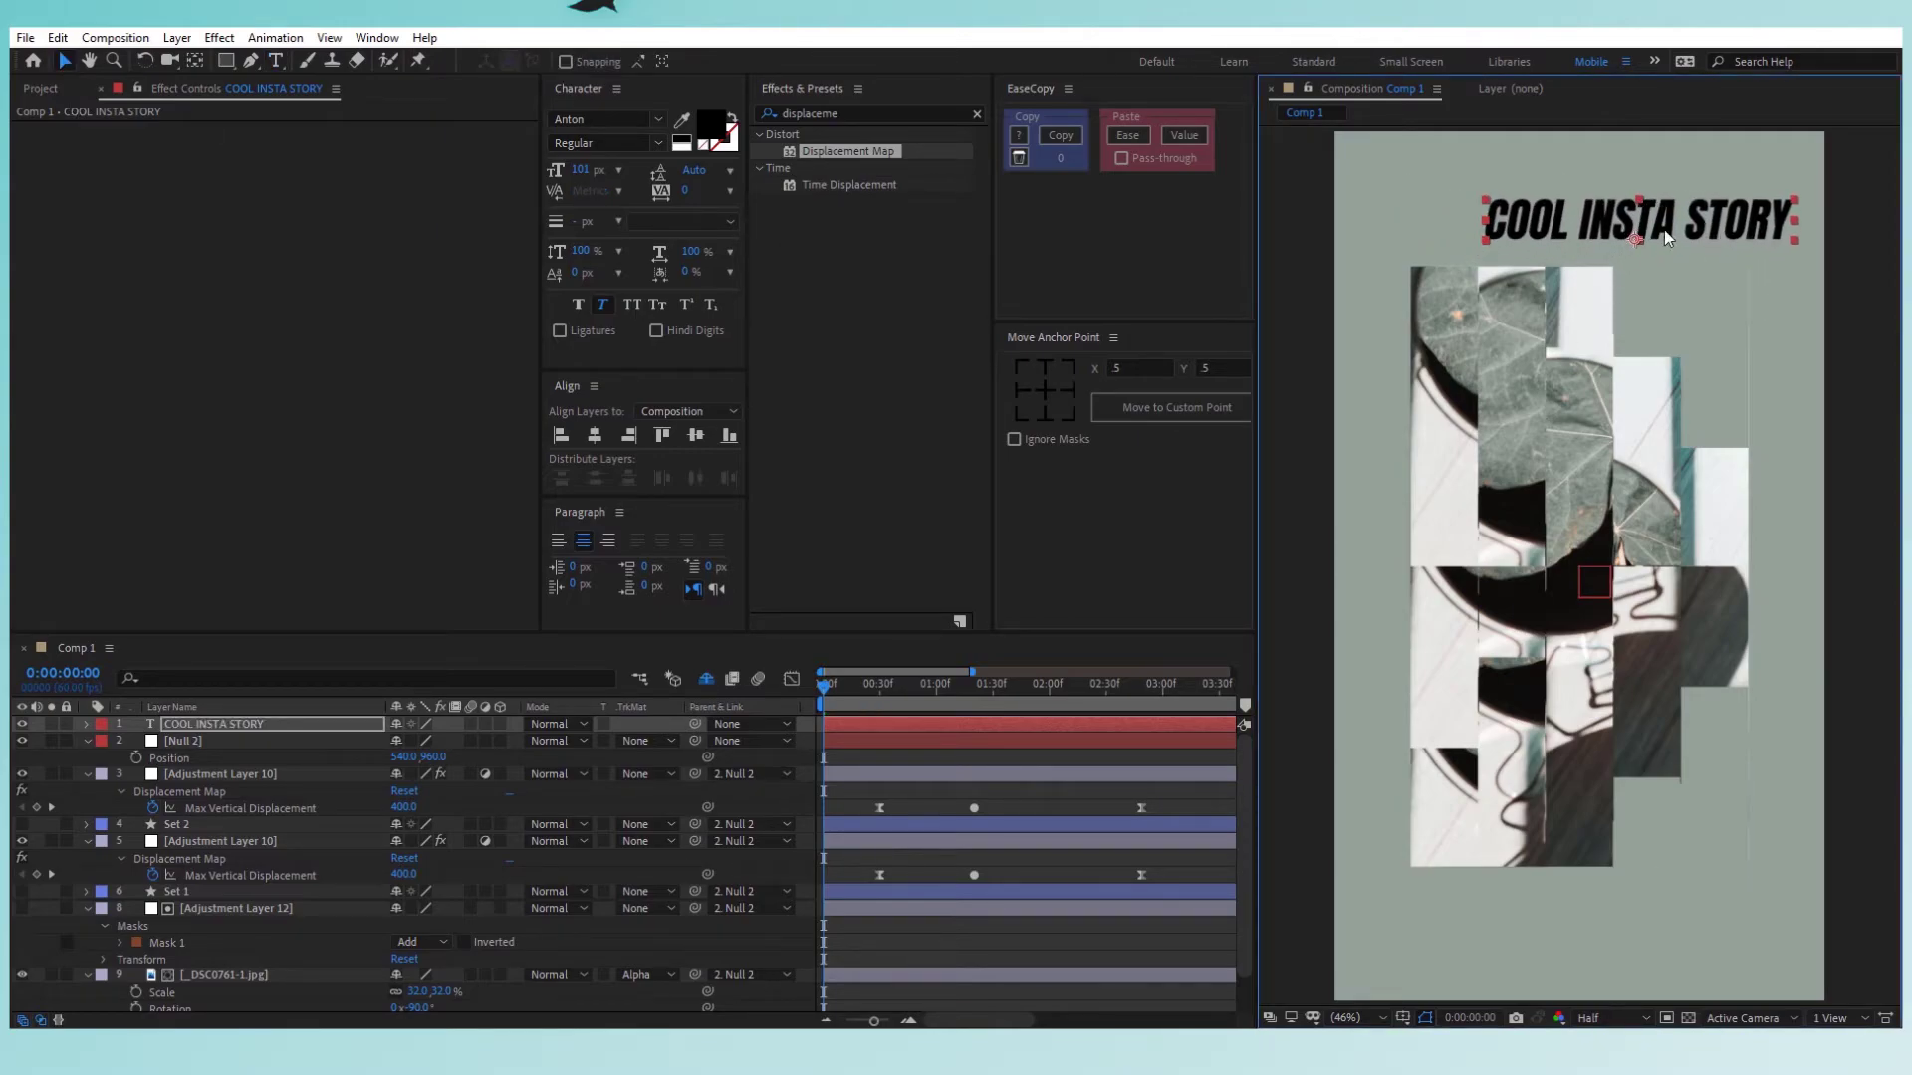
Duplicate the COOL INSTA STORY text layer three times.
left_click(277, 725)
key("ctrl+d")
key("ctrl+d")
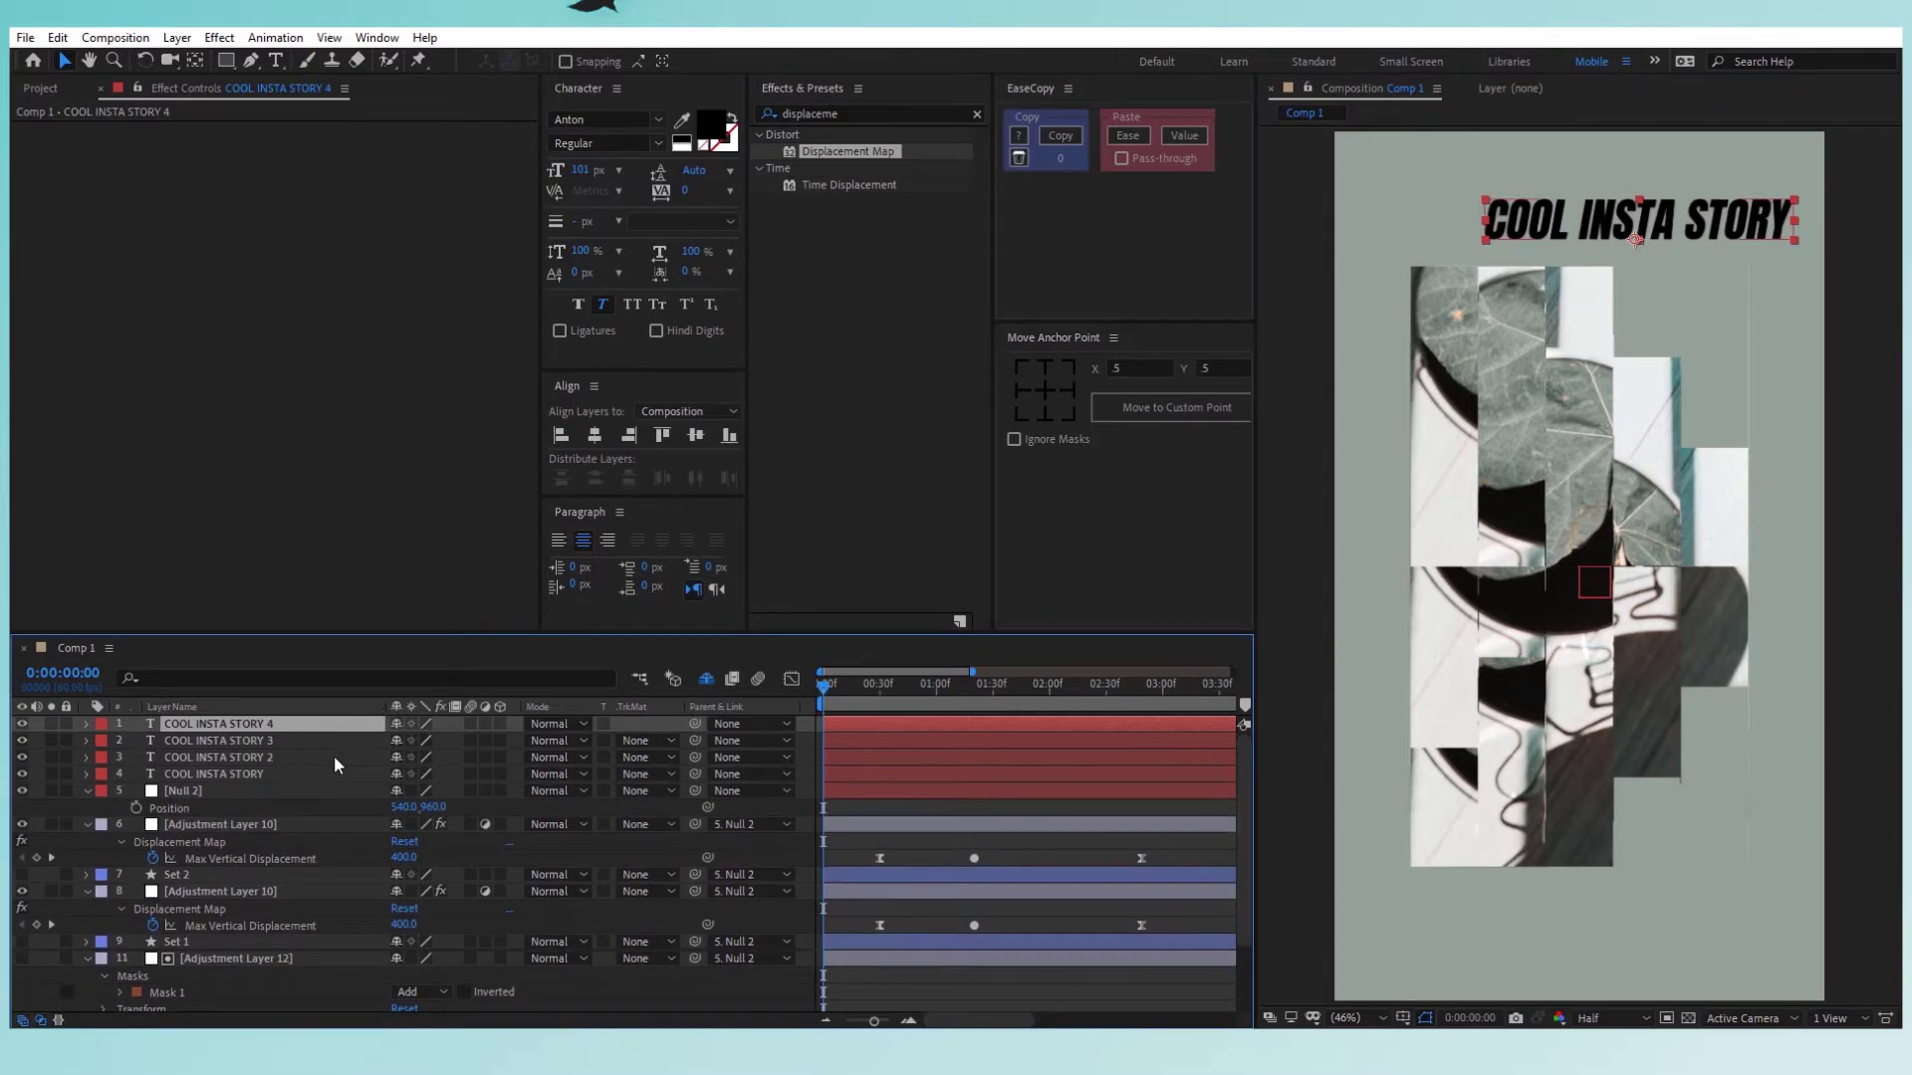
Lower the three duplicated text layers together by 100 px, to a Y position of 337.
left_click(314, 758)
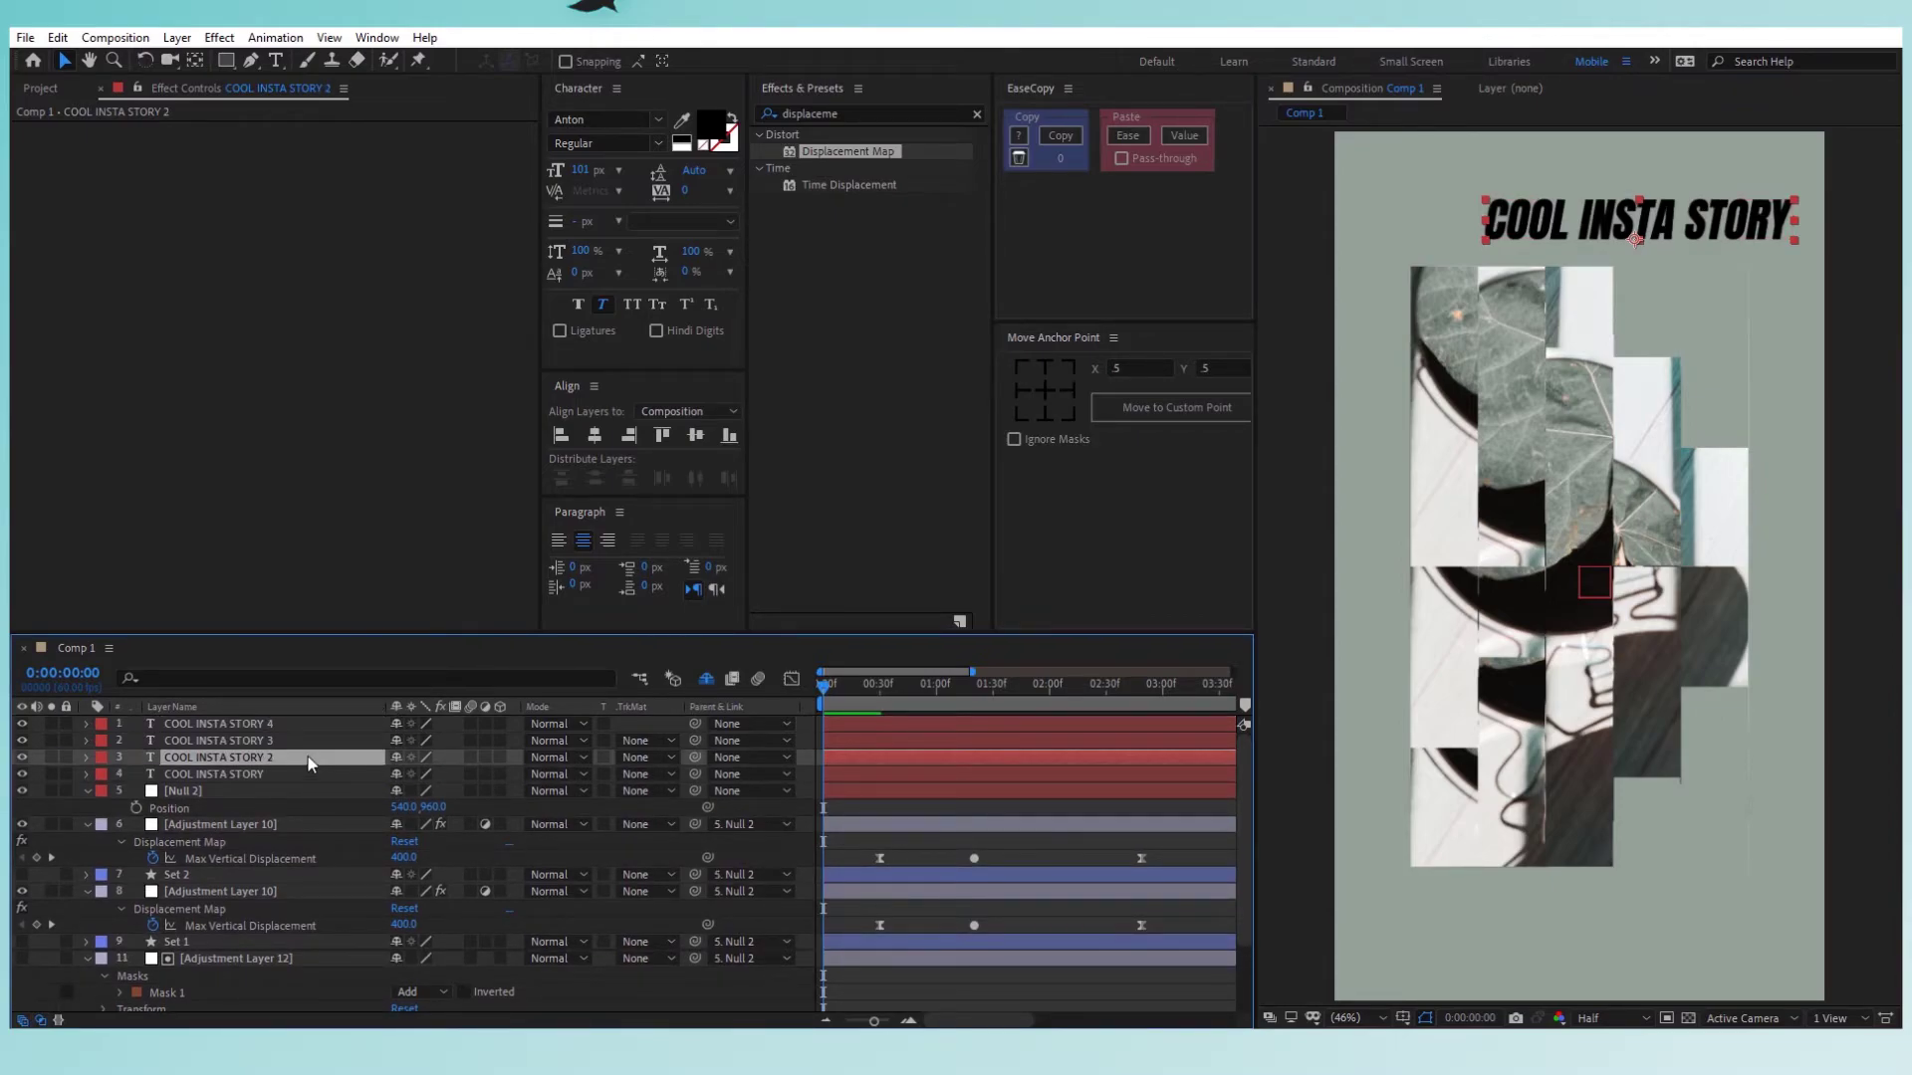
left_click(273, 723, "shift")
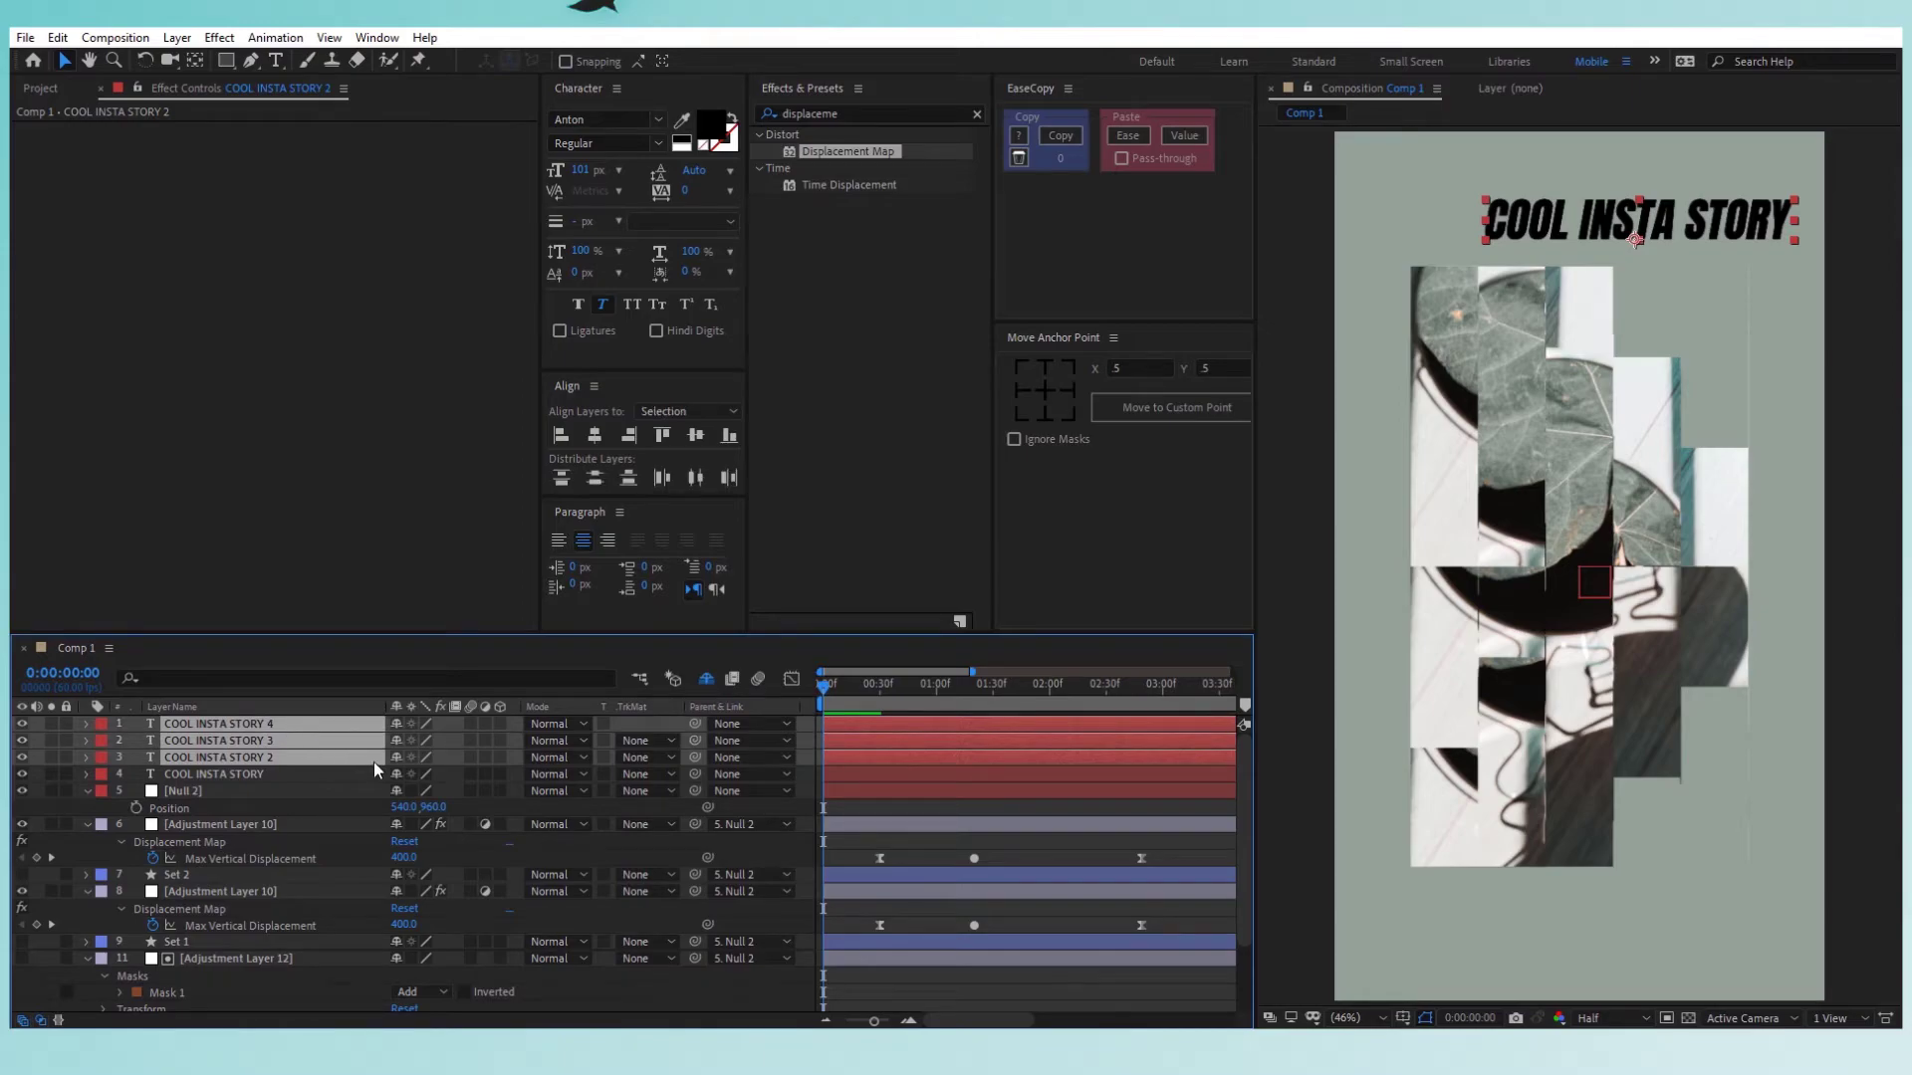
key("p")
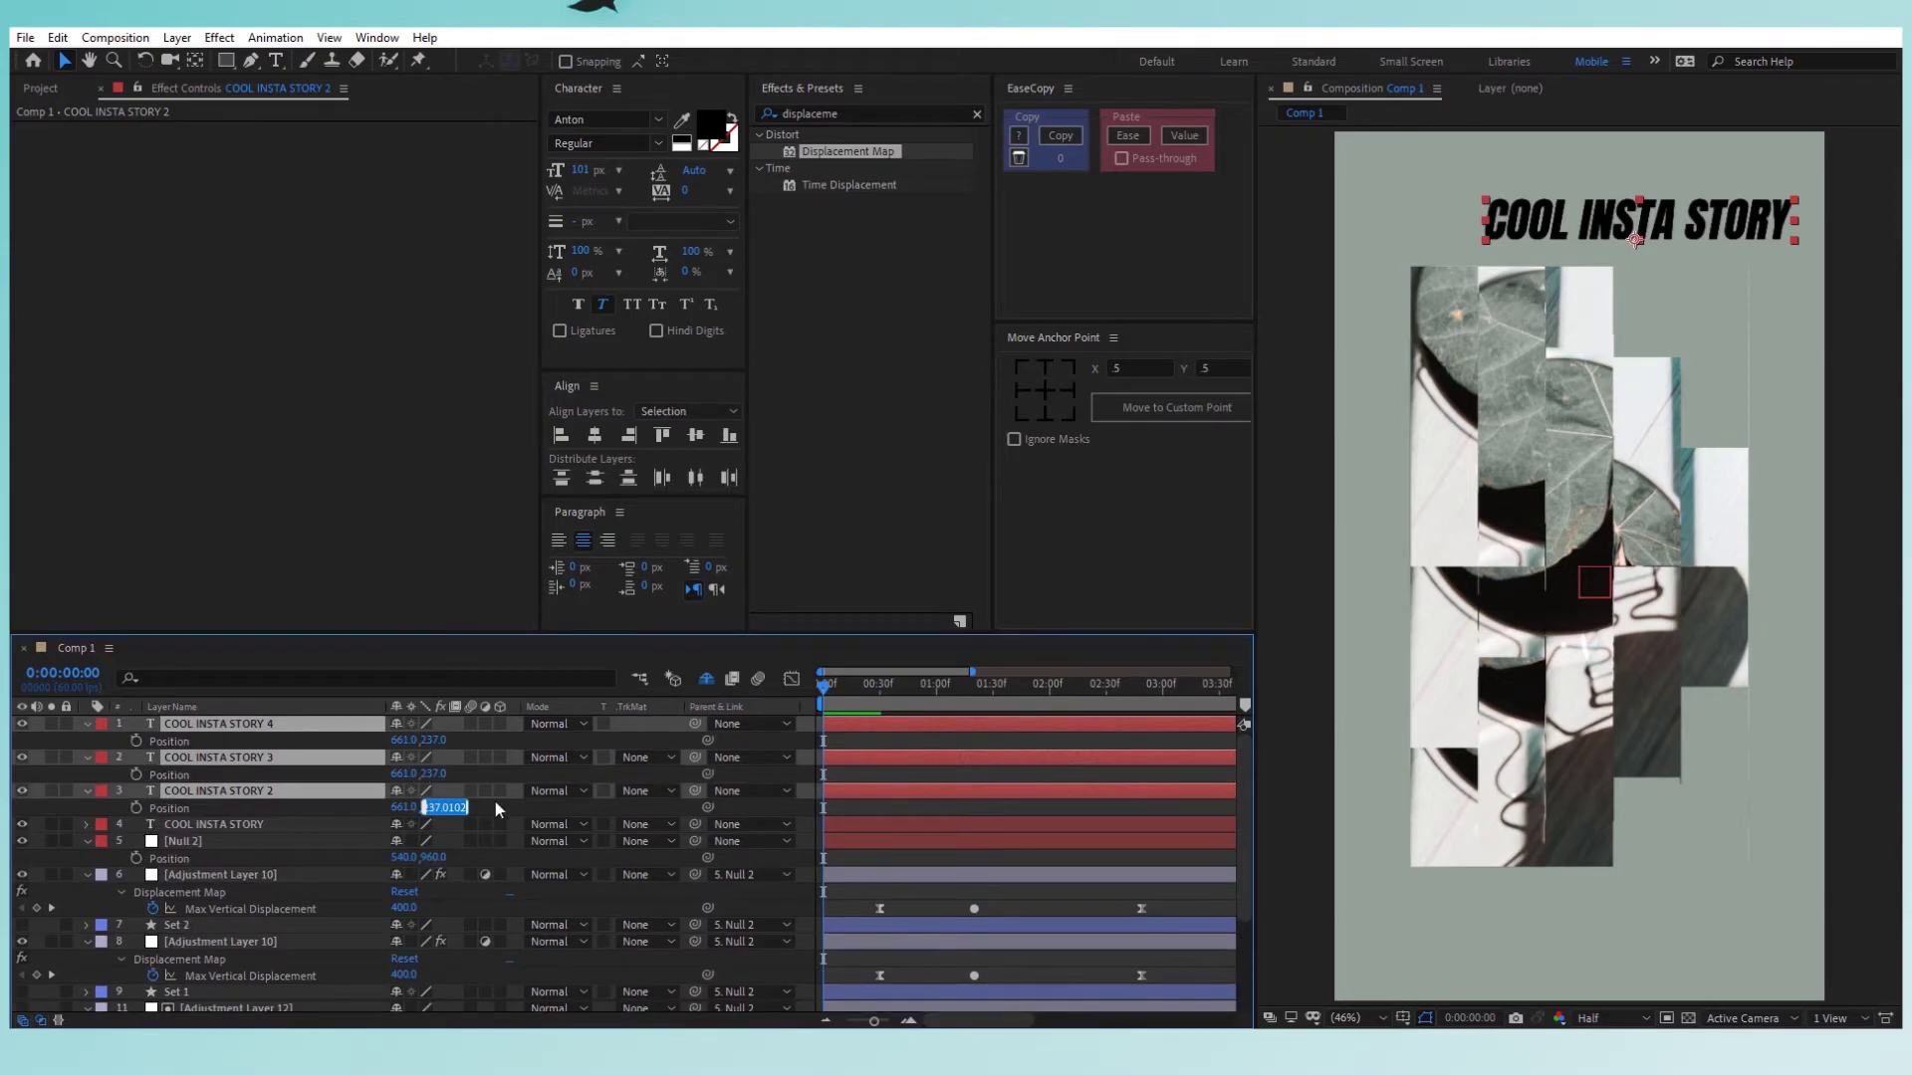
key("End")
type("+100")
key("Return")
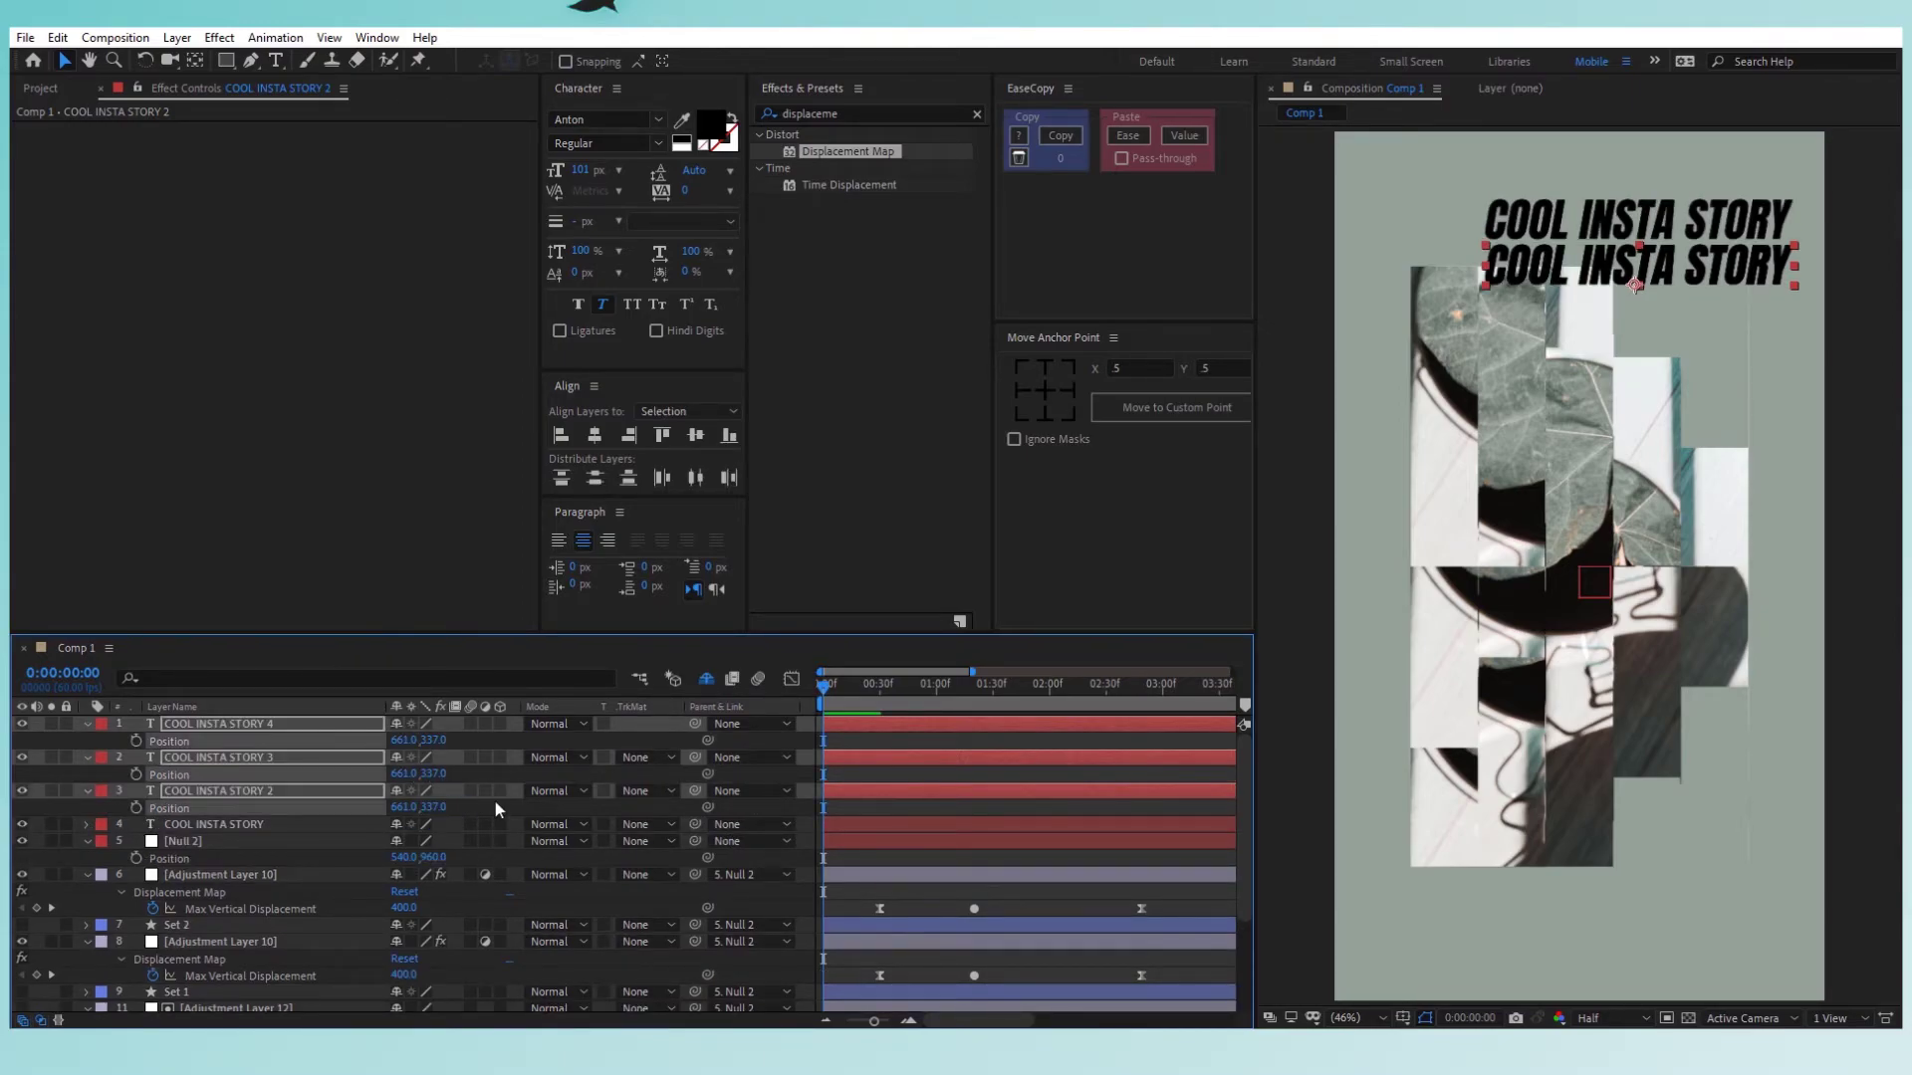
Try to lower the COOL INSTA STORY 3 layer by a further 200 px and undo the move.
left_click(462, 770)
left_click(435, 774)
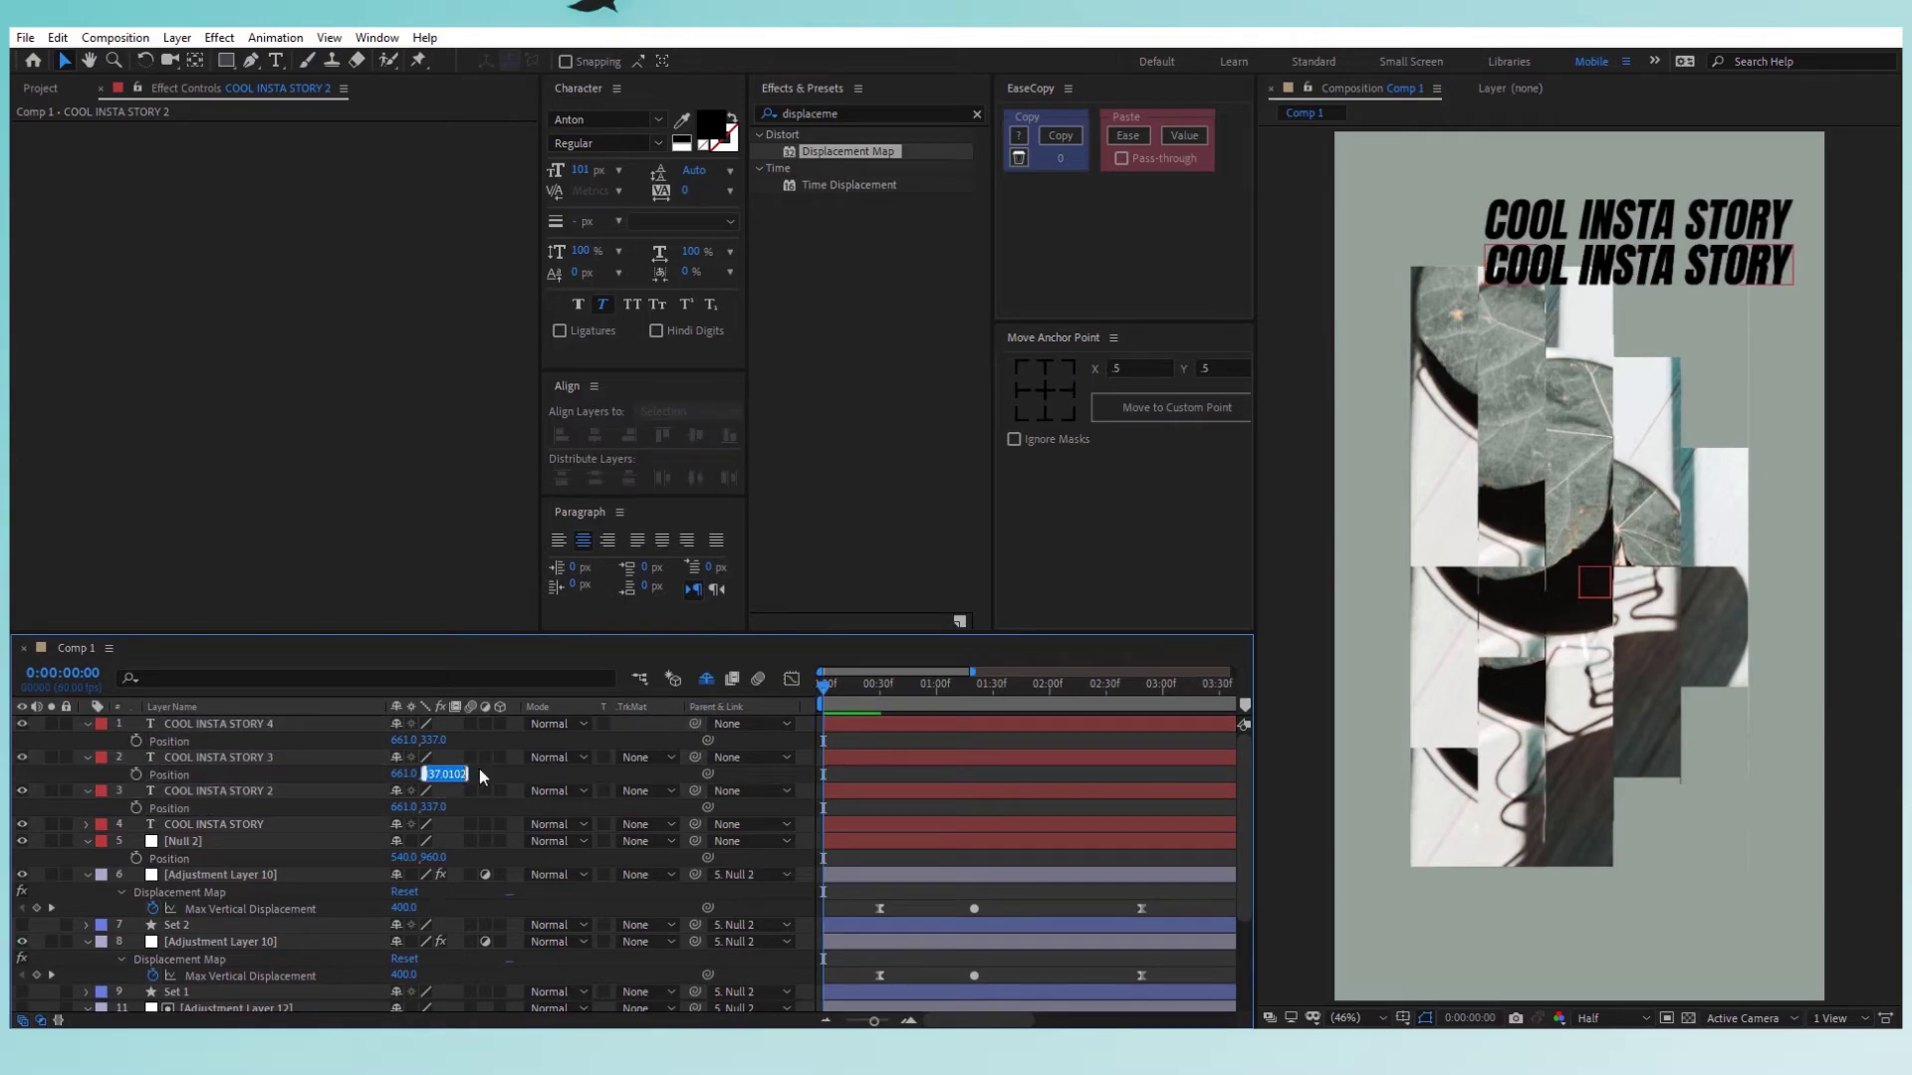
type("+200")
key("Return")
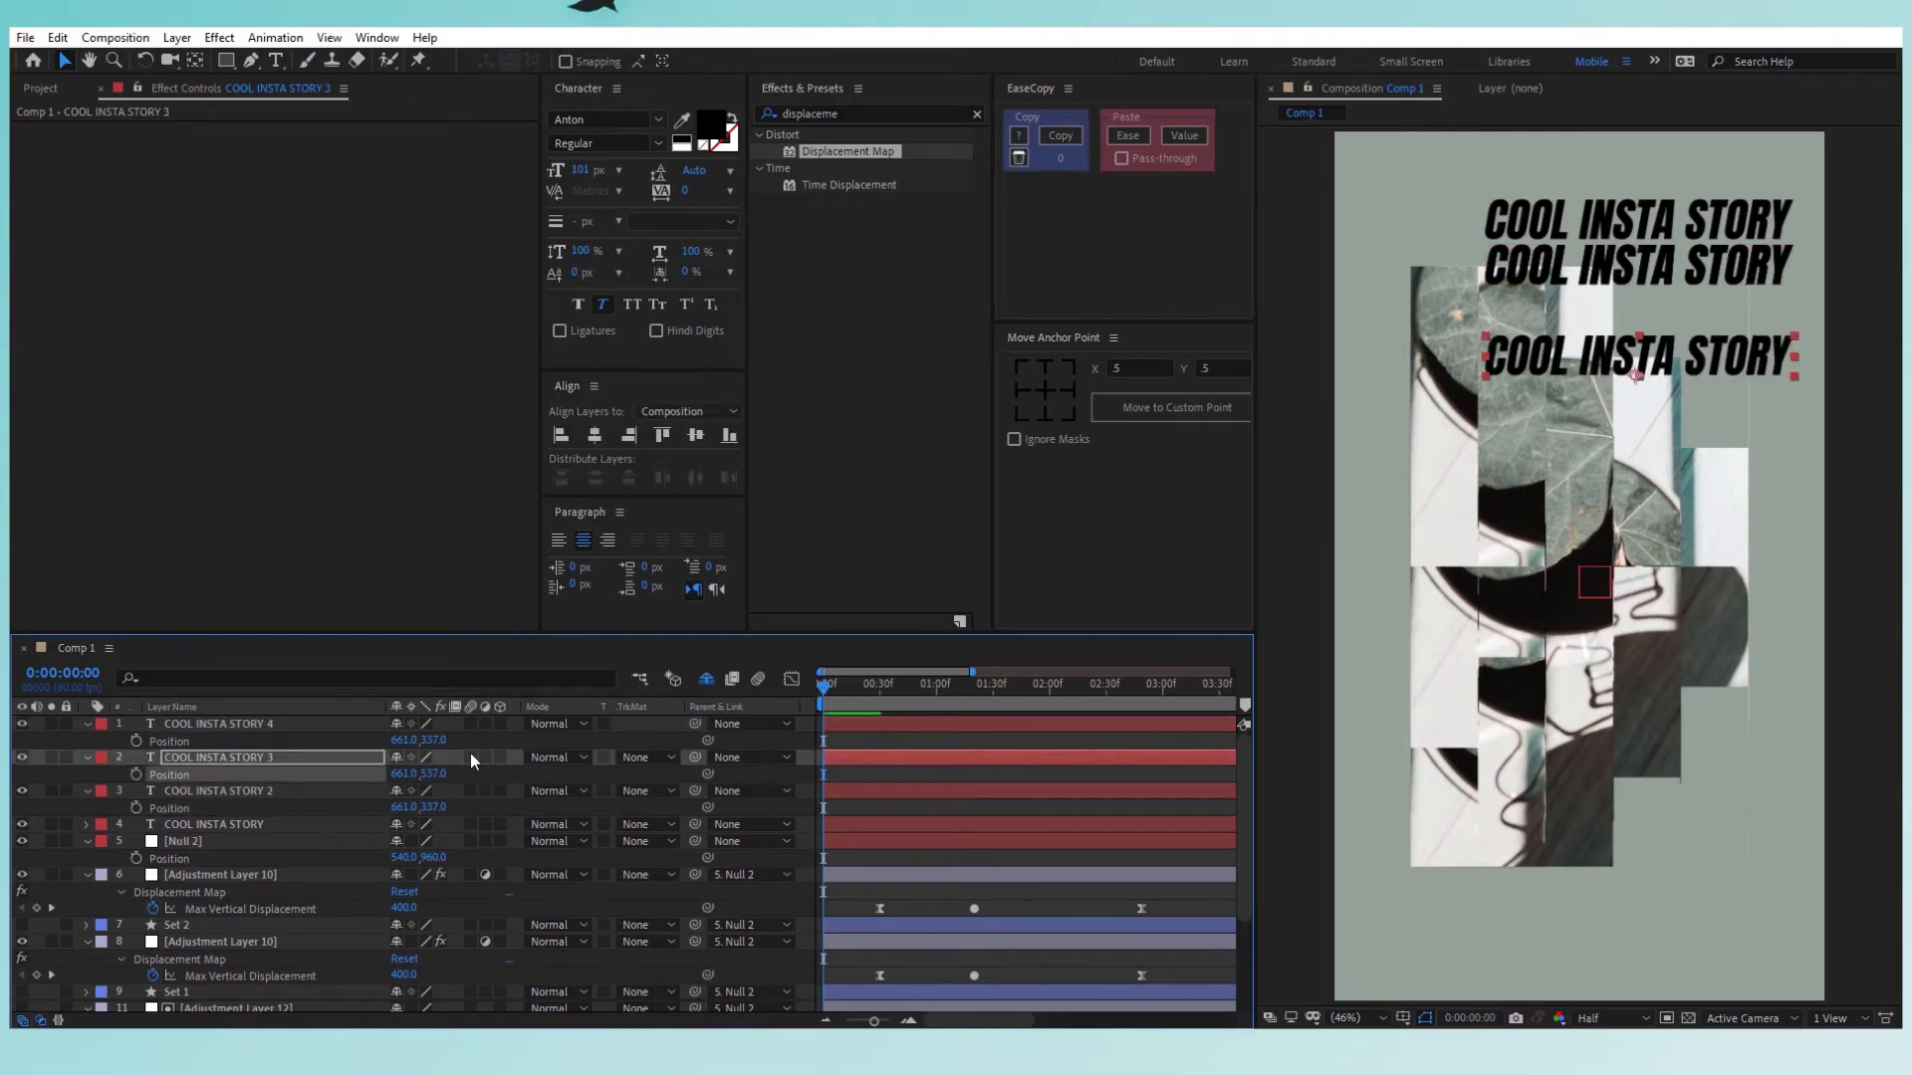
key("ctrl+z")
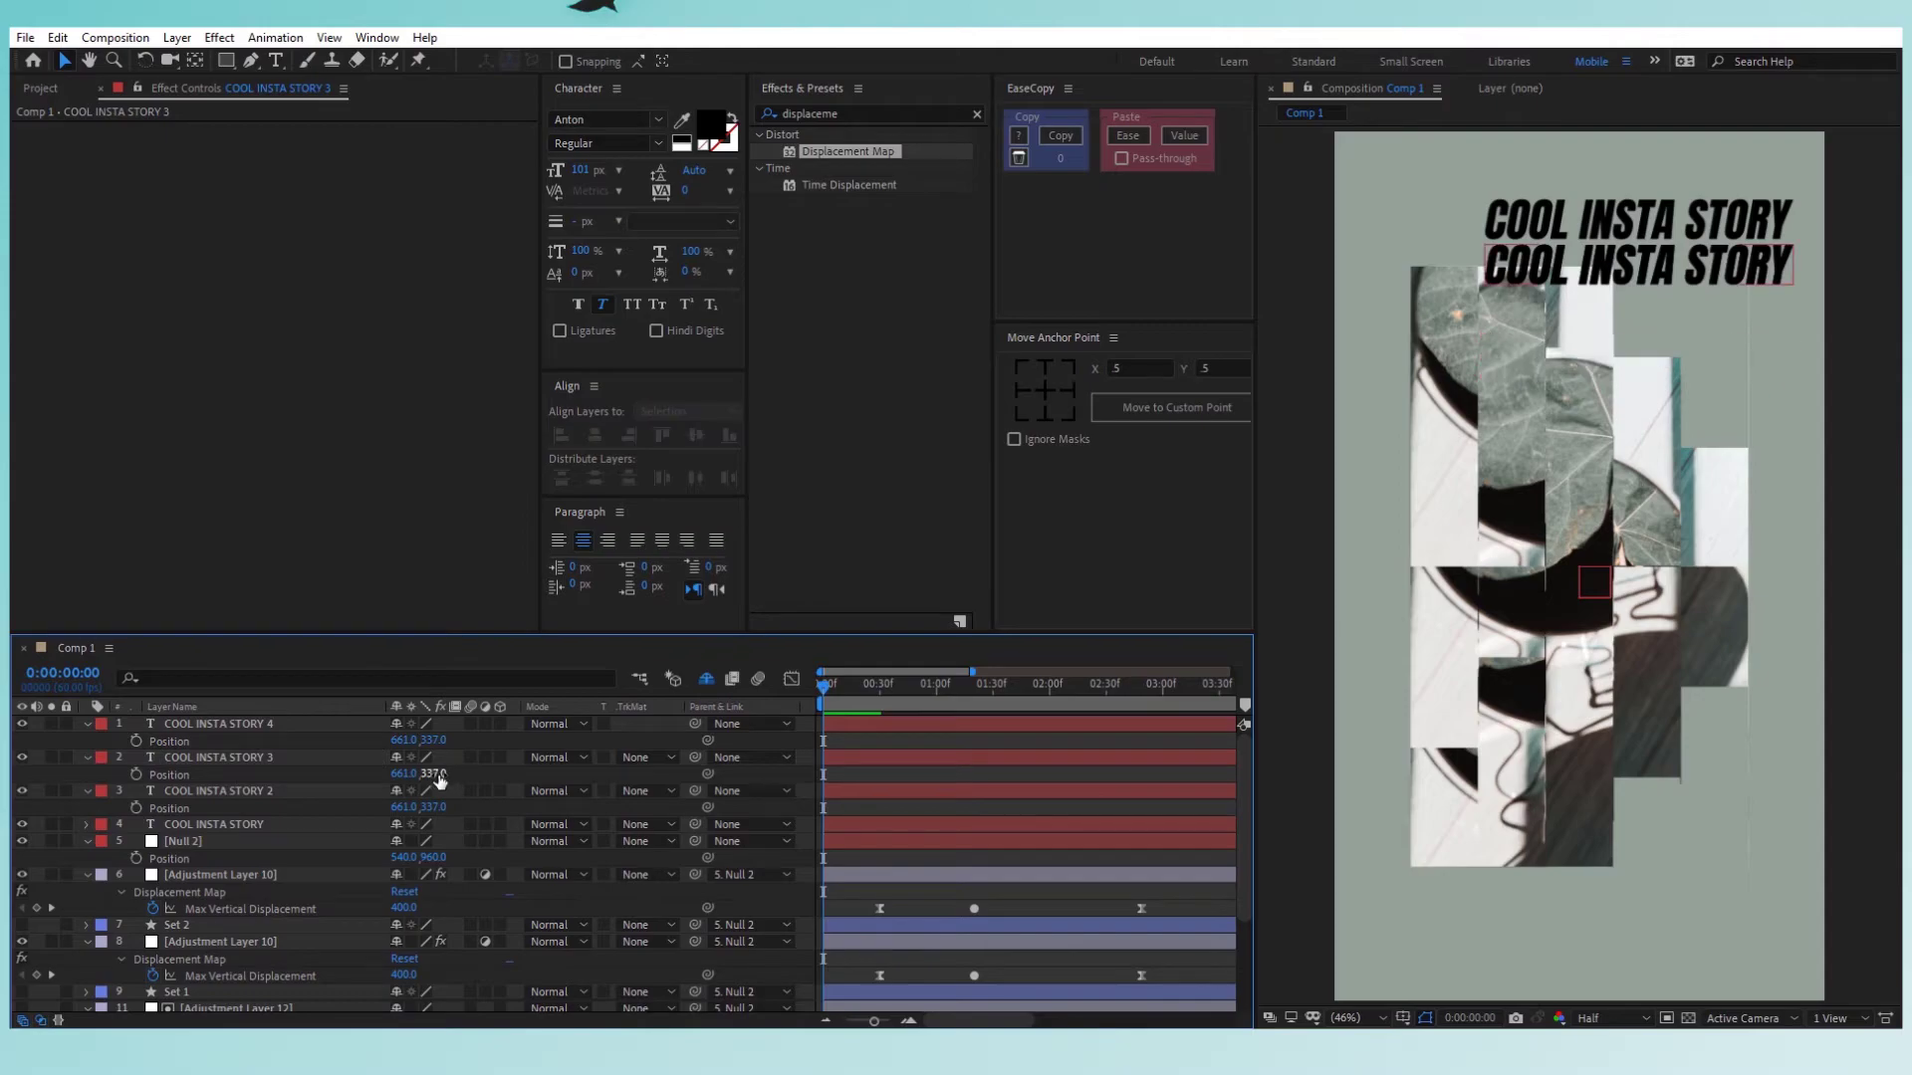
Set the Y position of COOL INSTA STORY 3 to 437 and of COOL INSTA STORY 4 to 537.
left_click(438, 774)
type("+100")
key("Return")
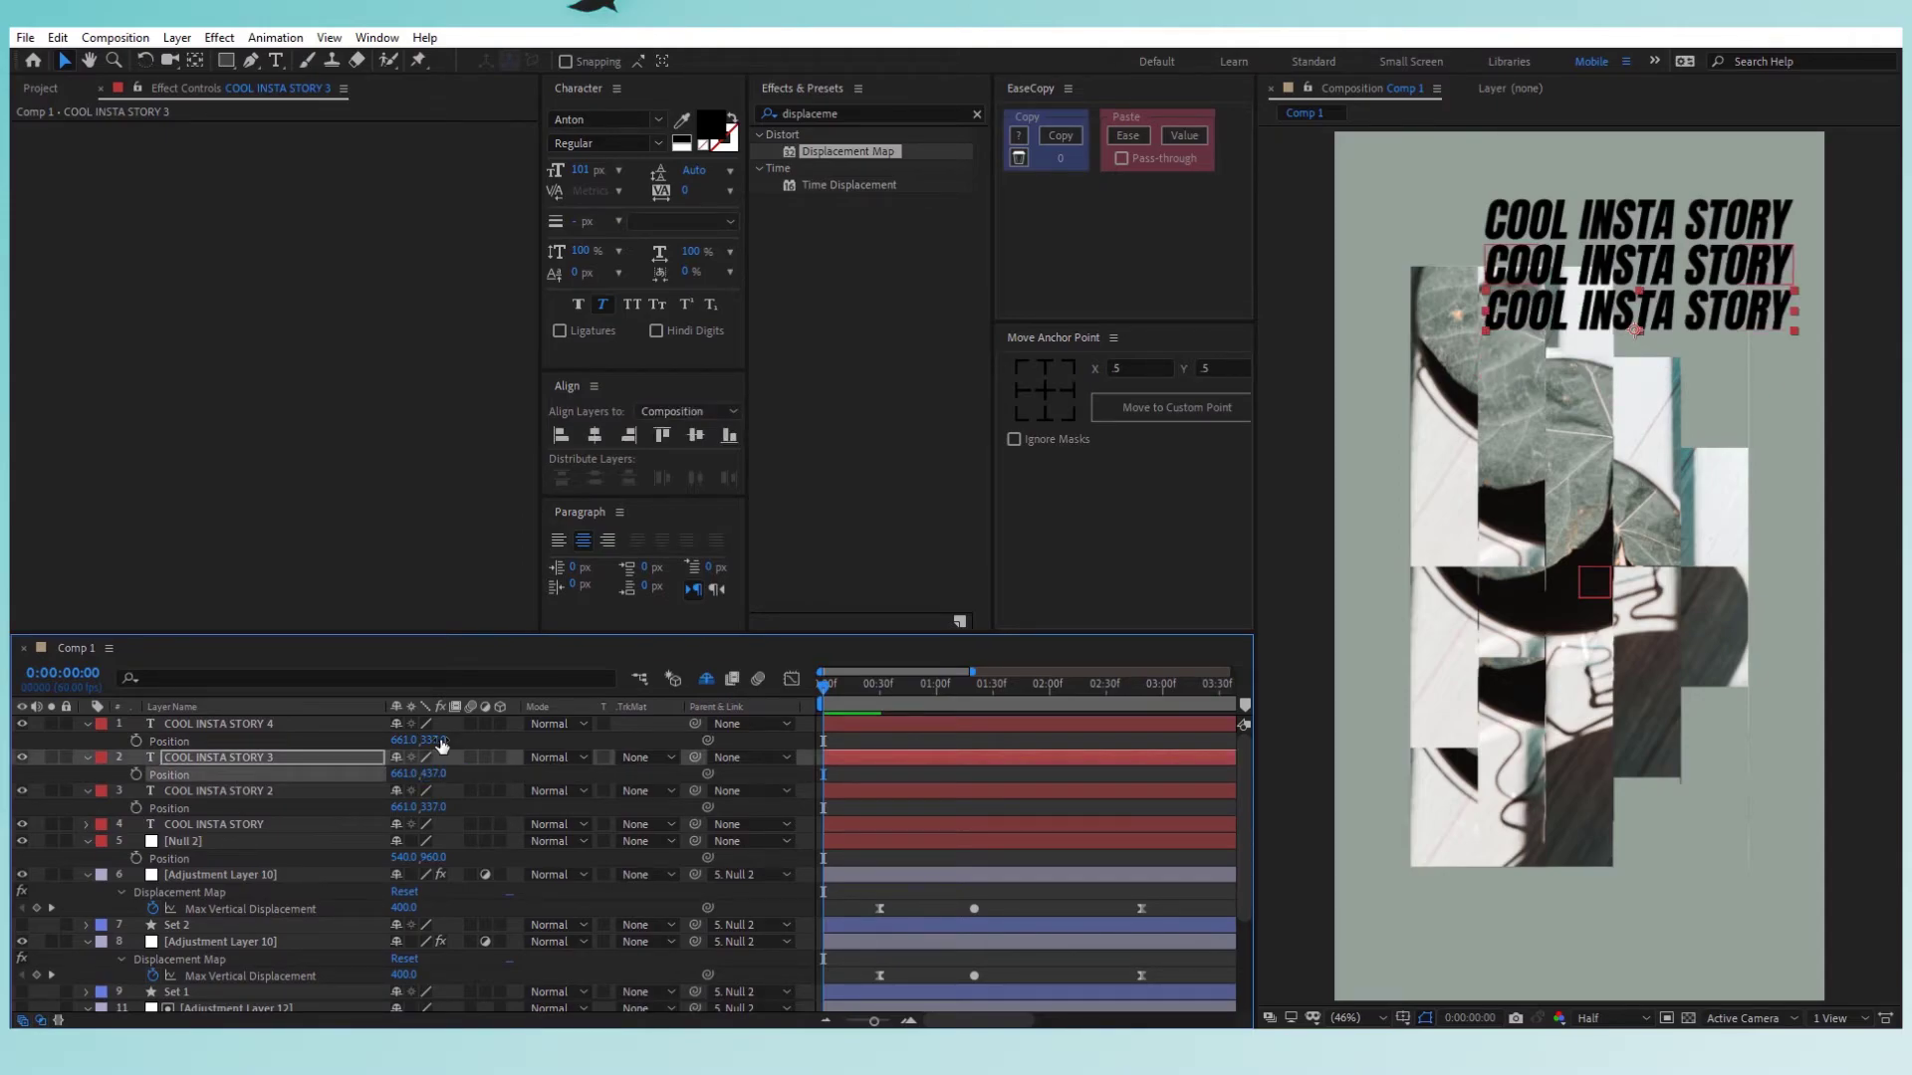
left_click(438, 740)
type("537")
key("Return")
left_click(563, 744)
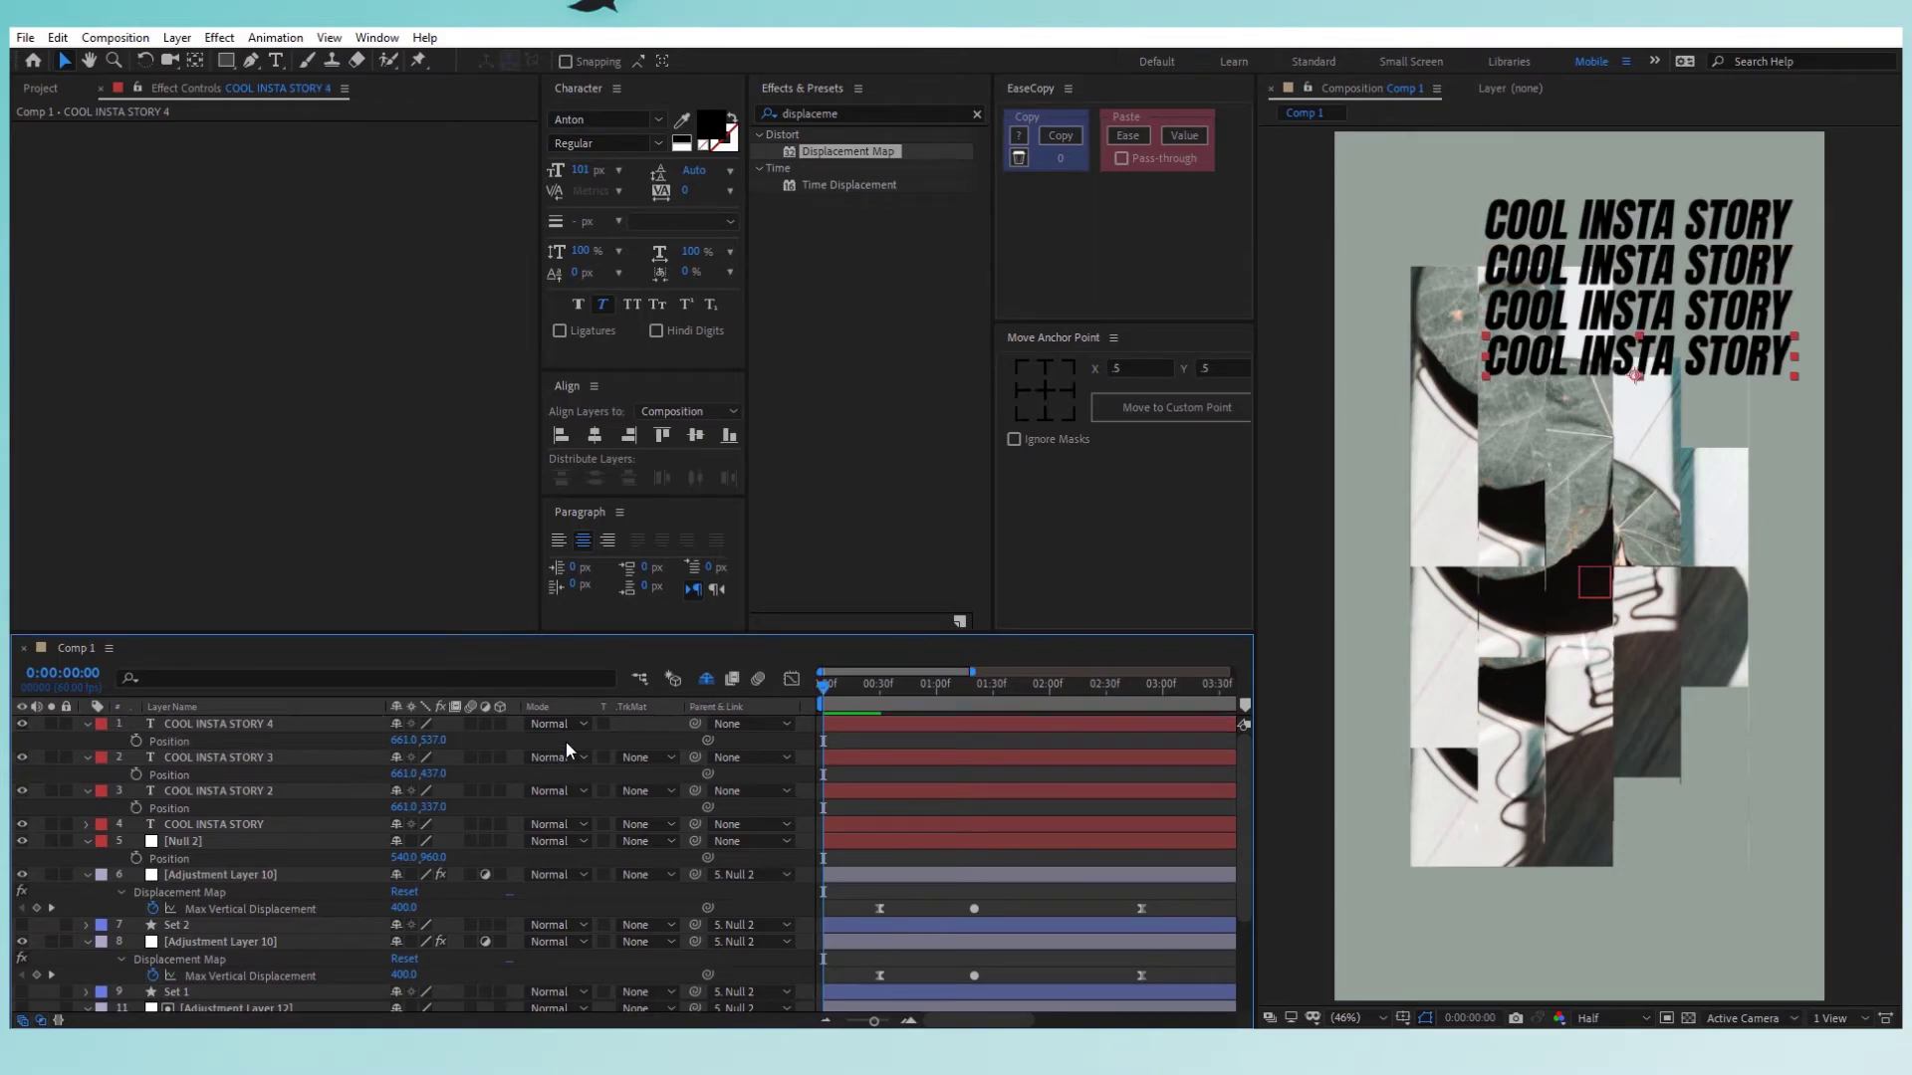
Move the parent null to position 503, 1044 so the photo strips shift down and left.
left_click(182, 719)
left_click(316, 822, "shift")
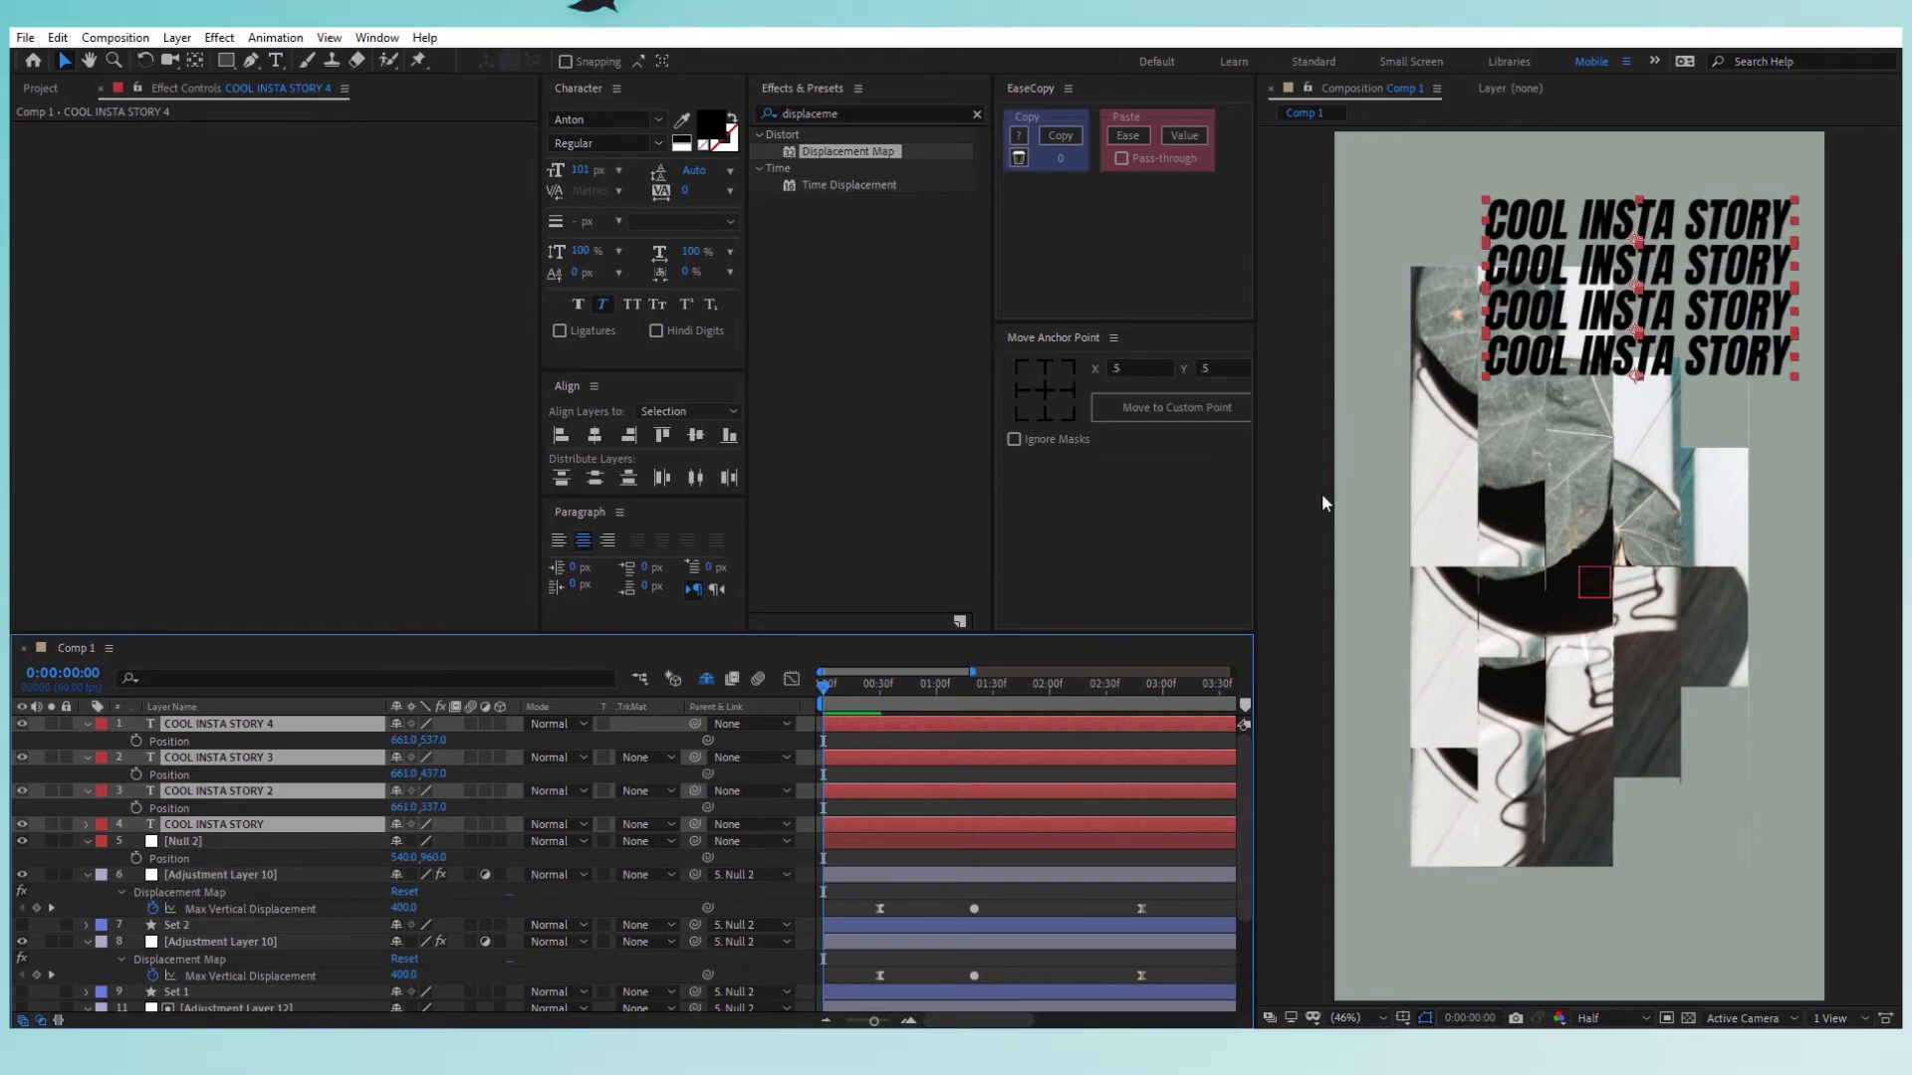
left_click(281, 843)
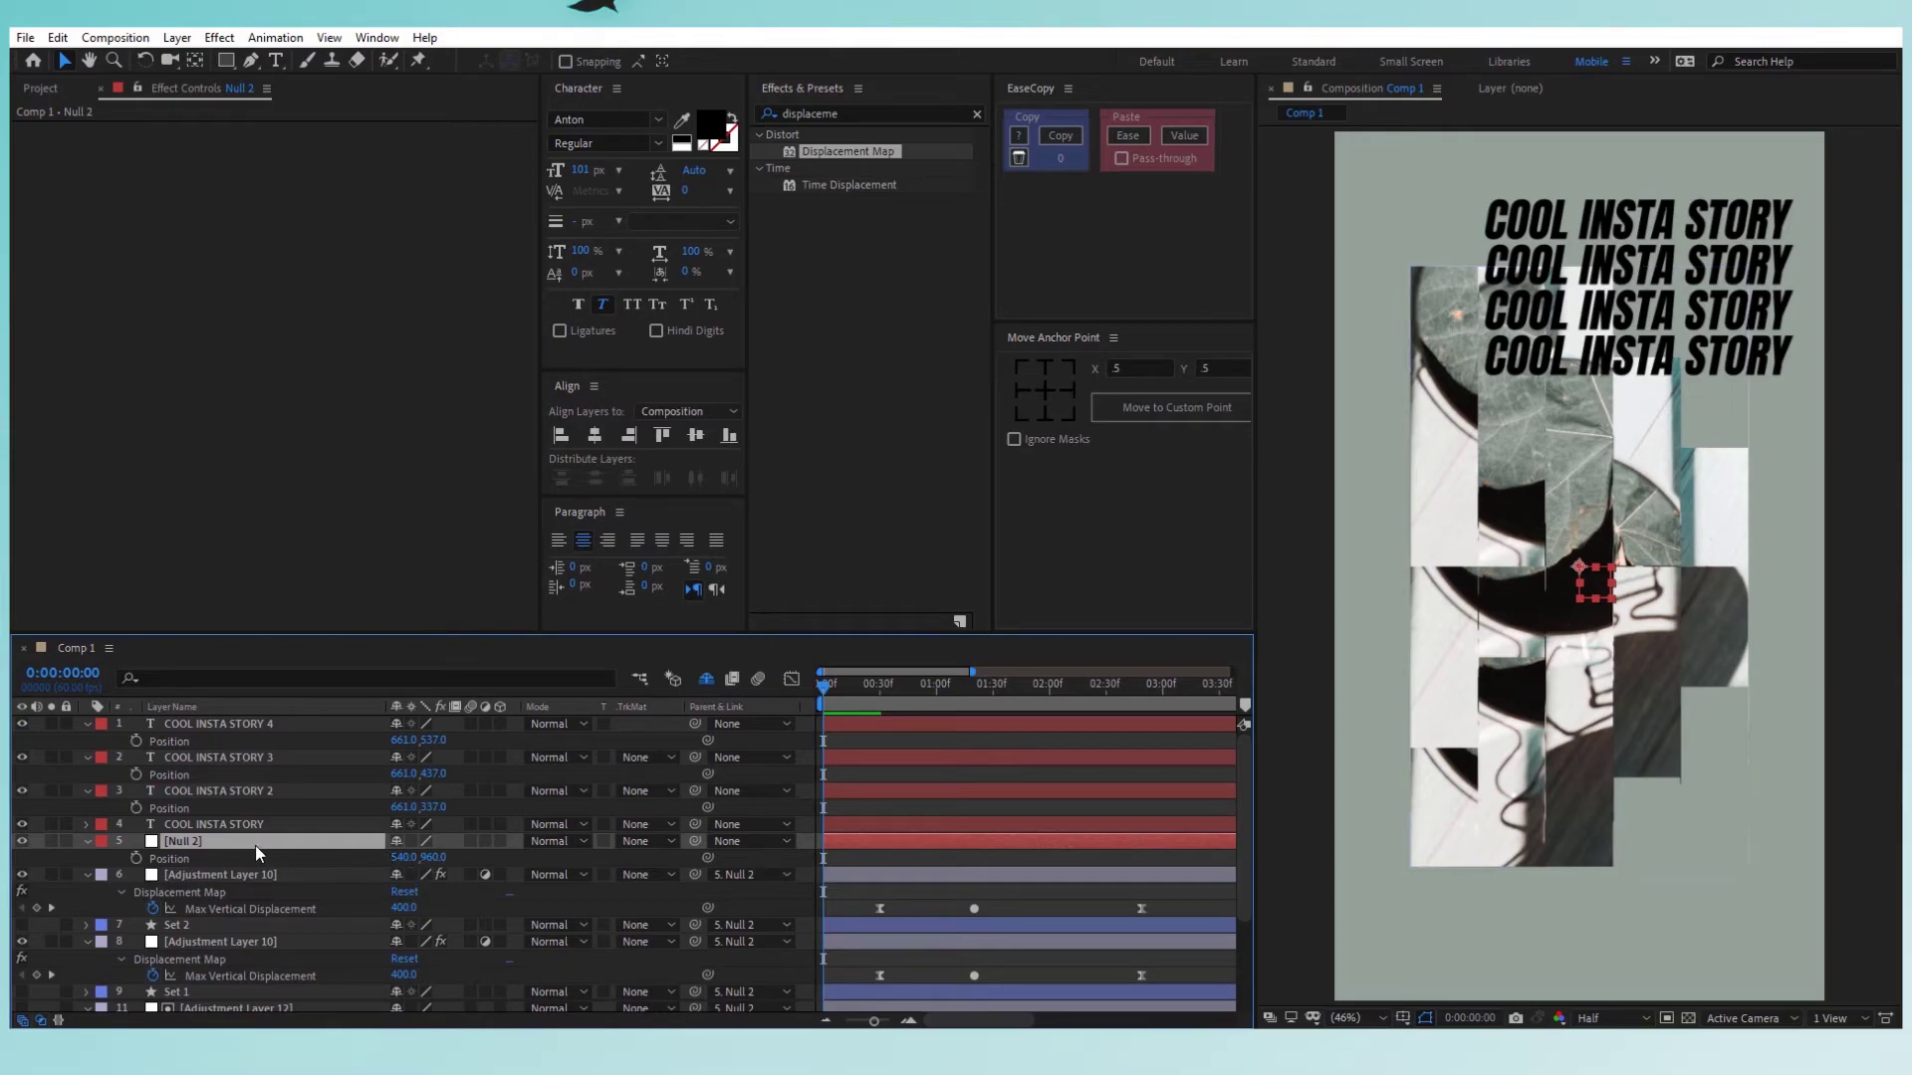
left_click_drag(399, 858, 491, 875)
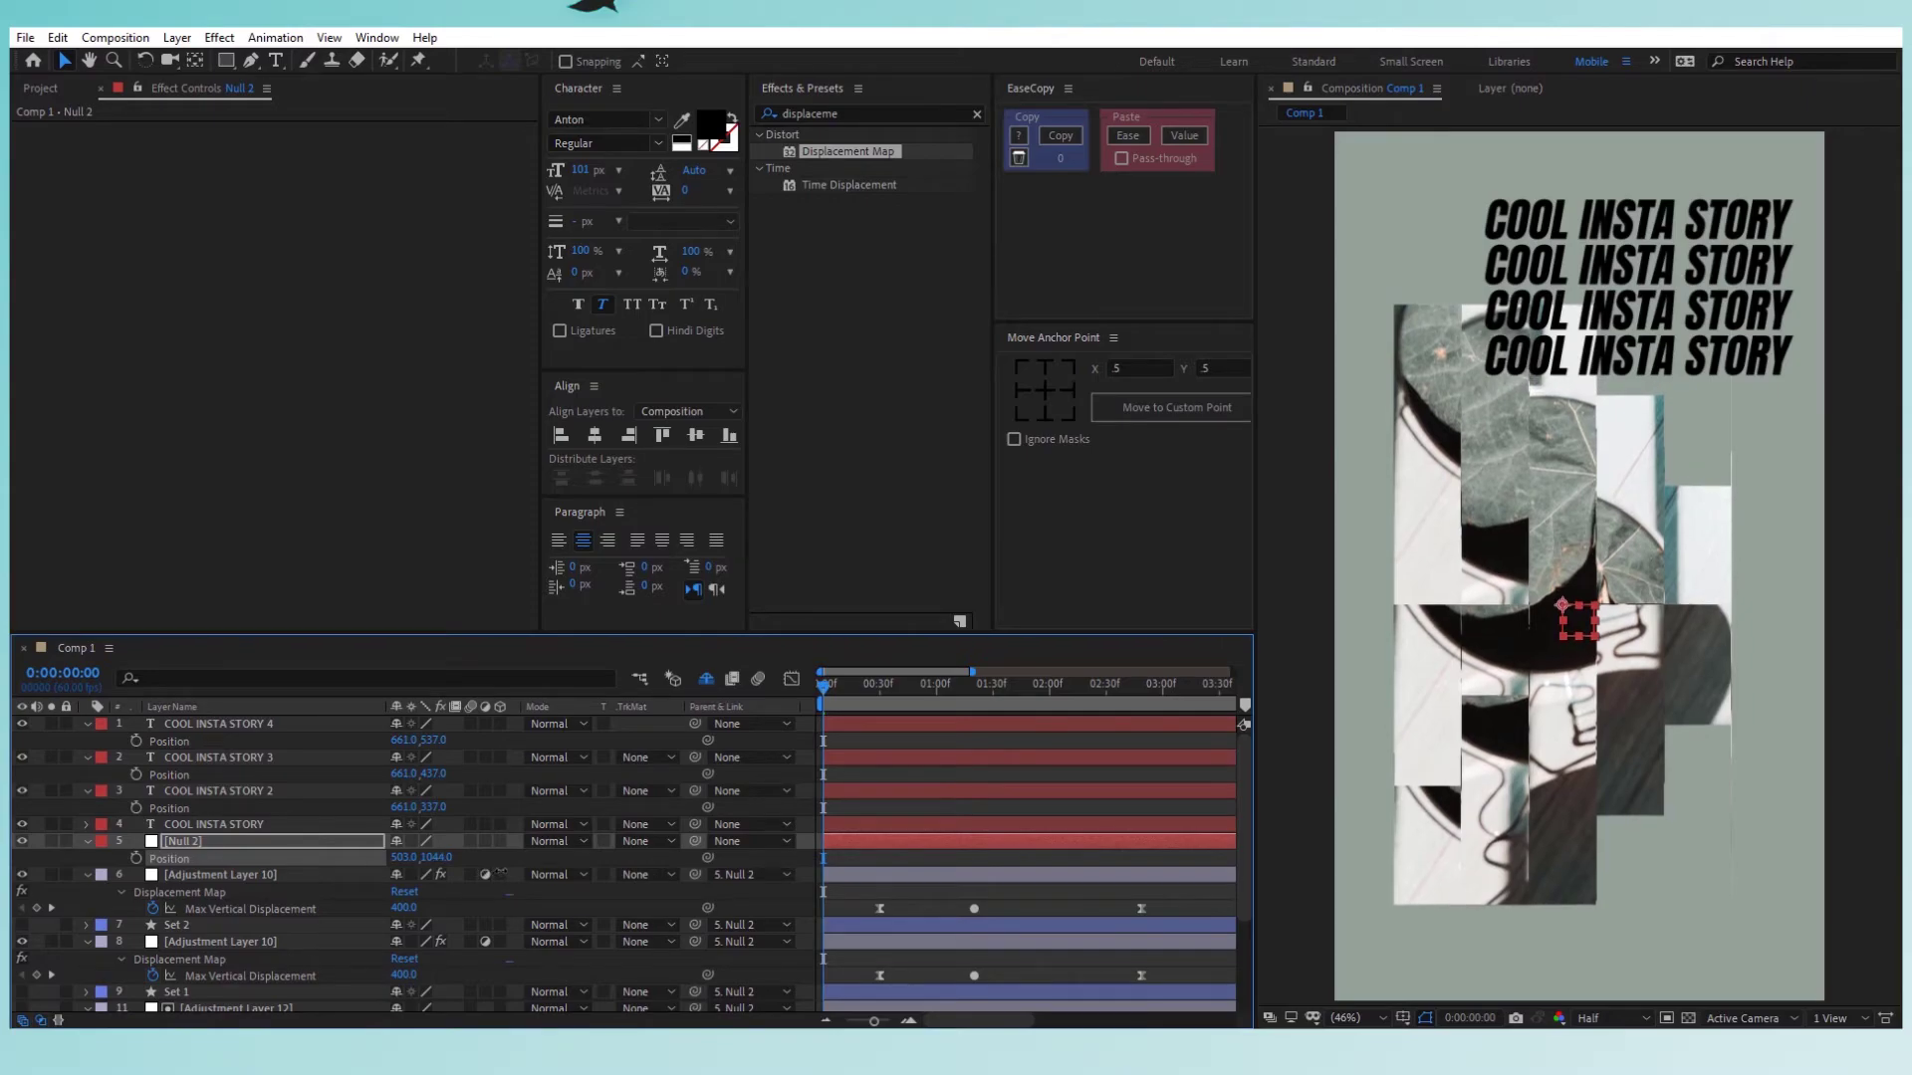
key("F2")
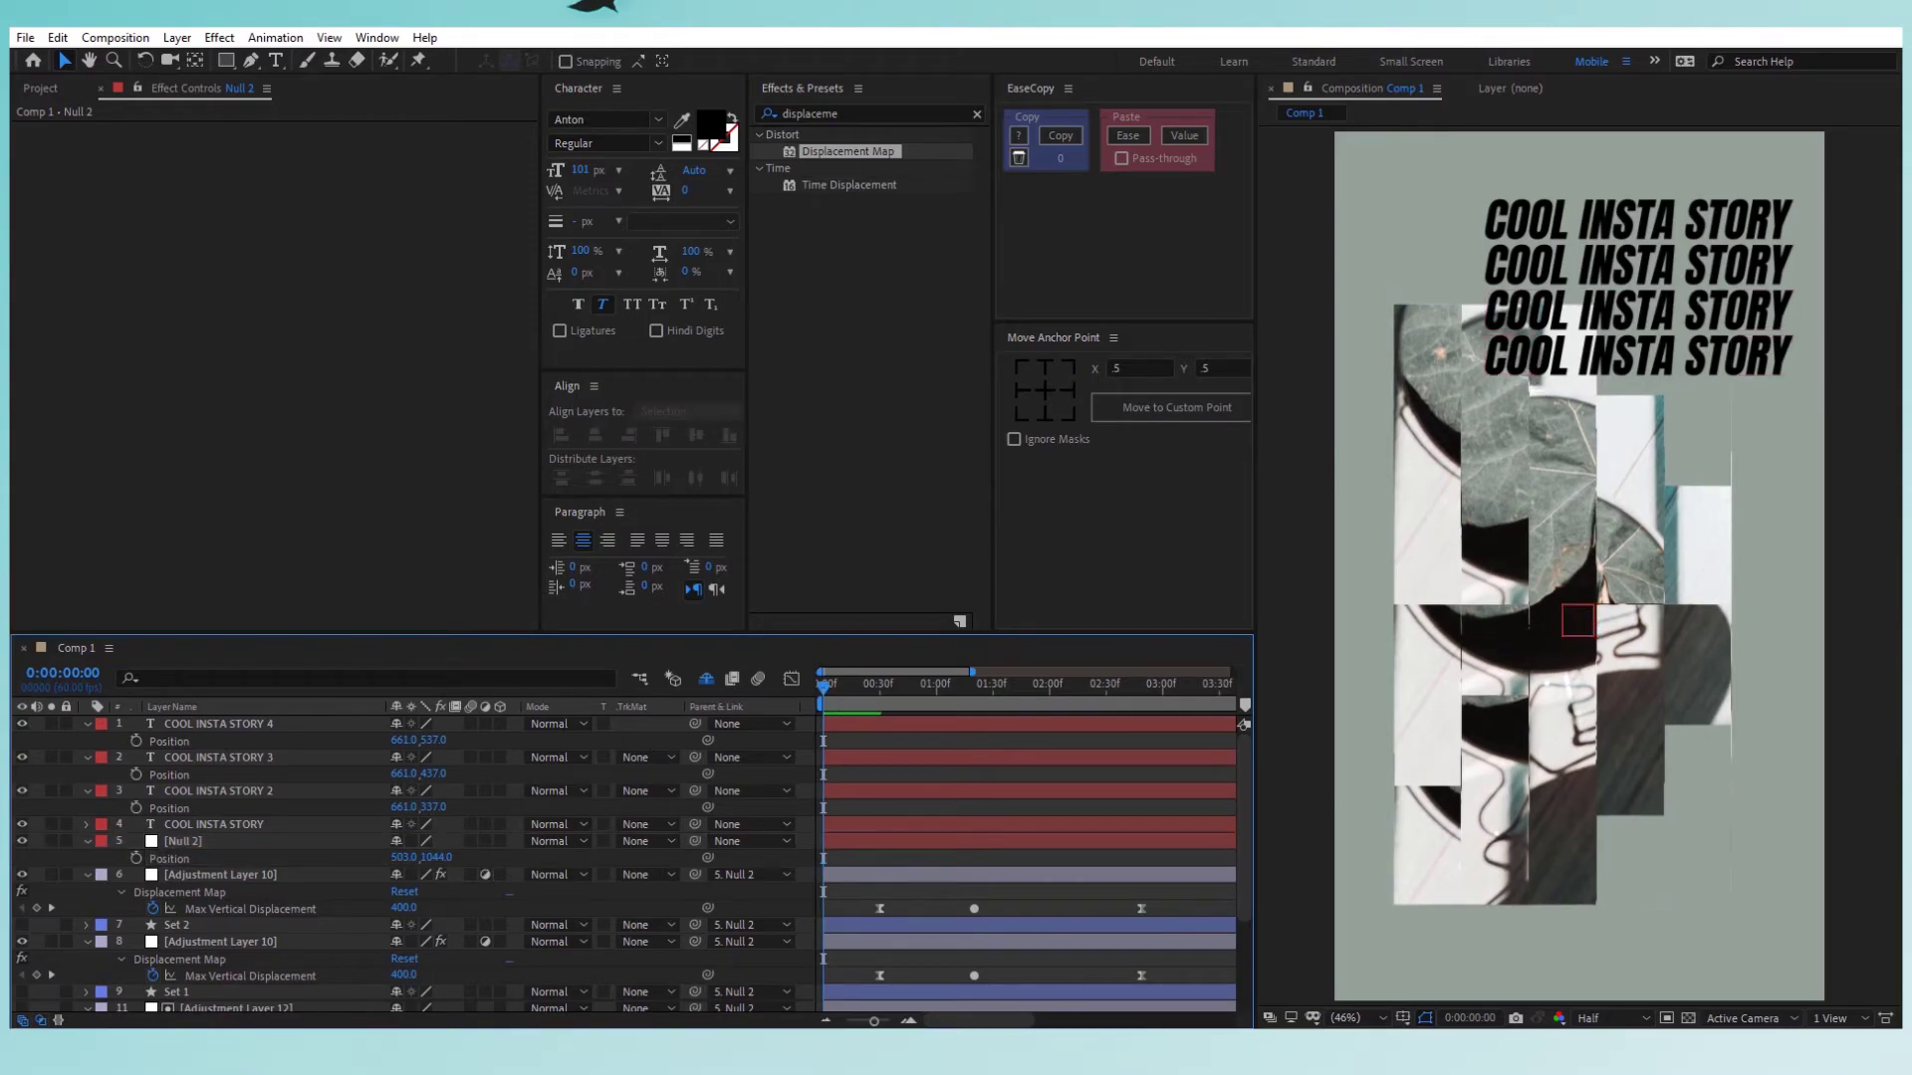
Add a Position keyframe to the original COOL INSTA STORY text layer at 0:00:00:50.
left_click(214, 824)
key("p")
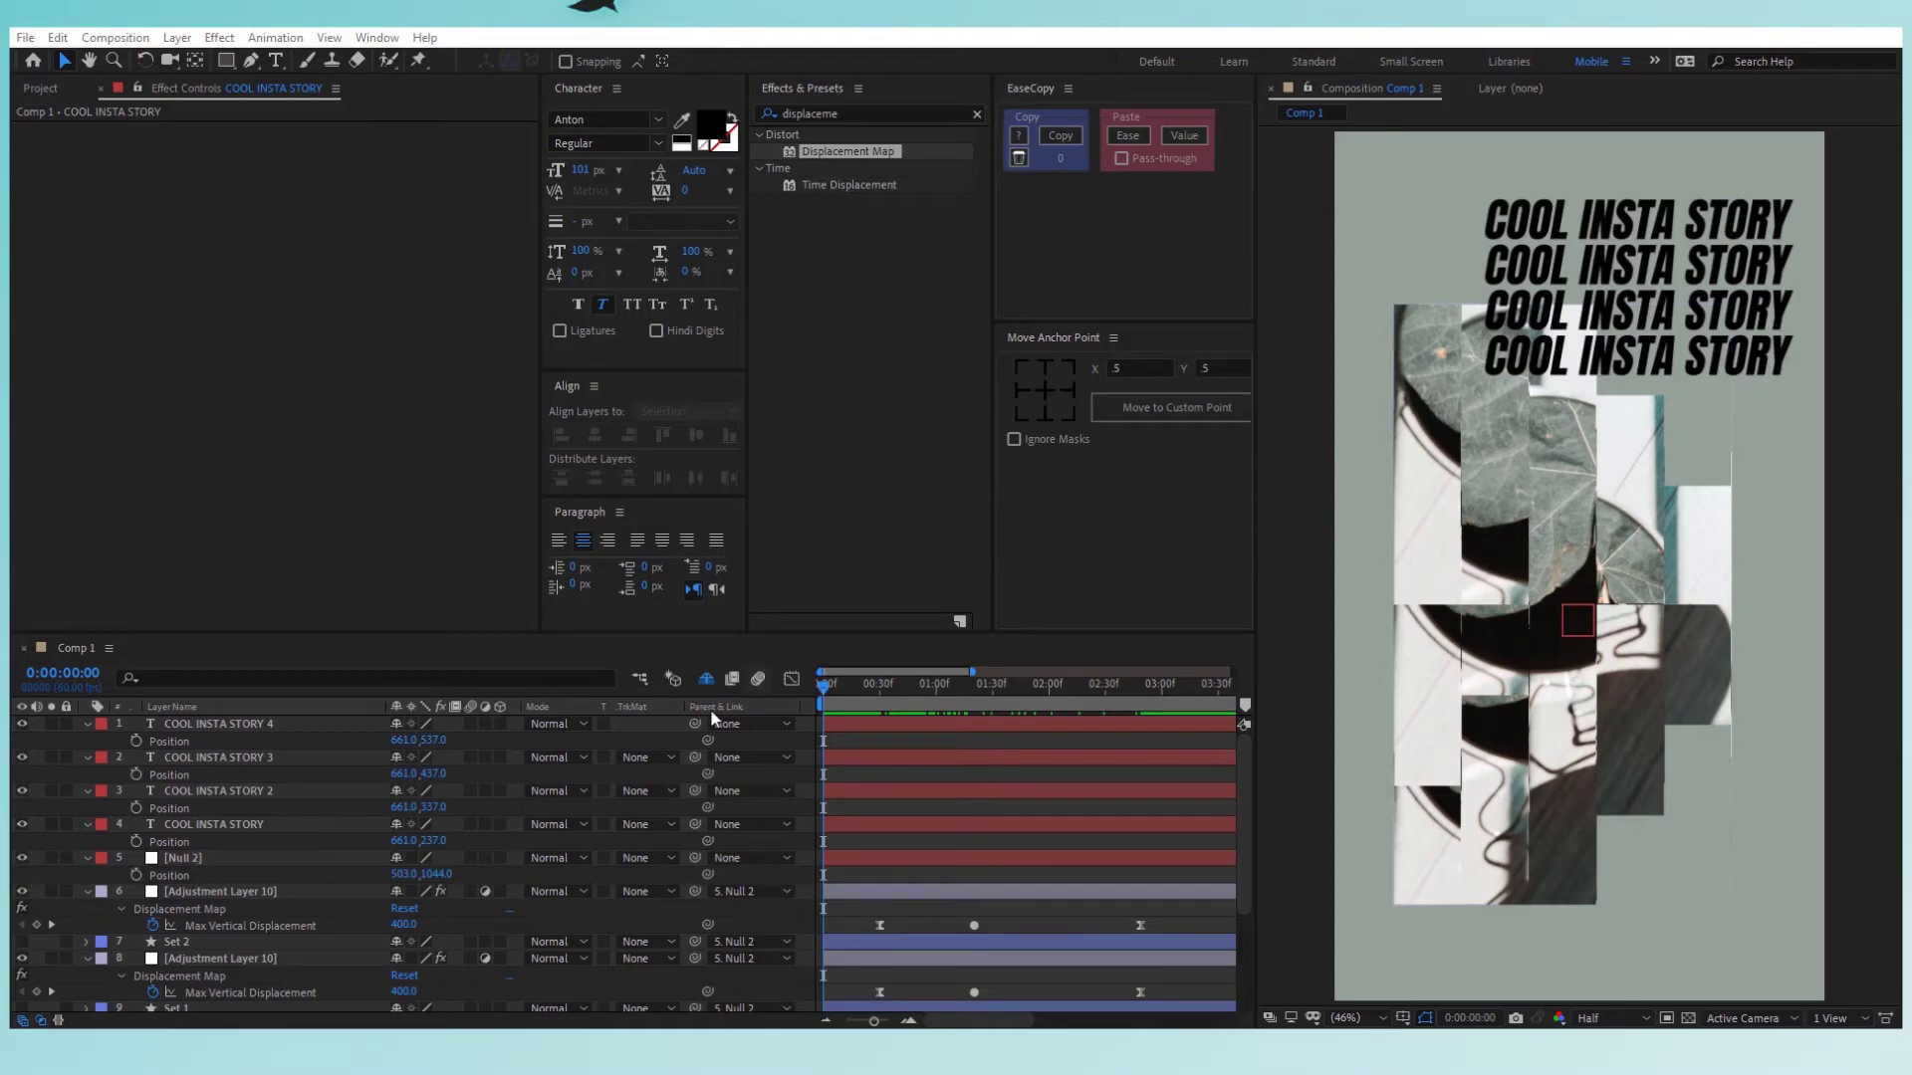
left_click_drag(828, 687, 917, 702)
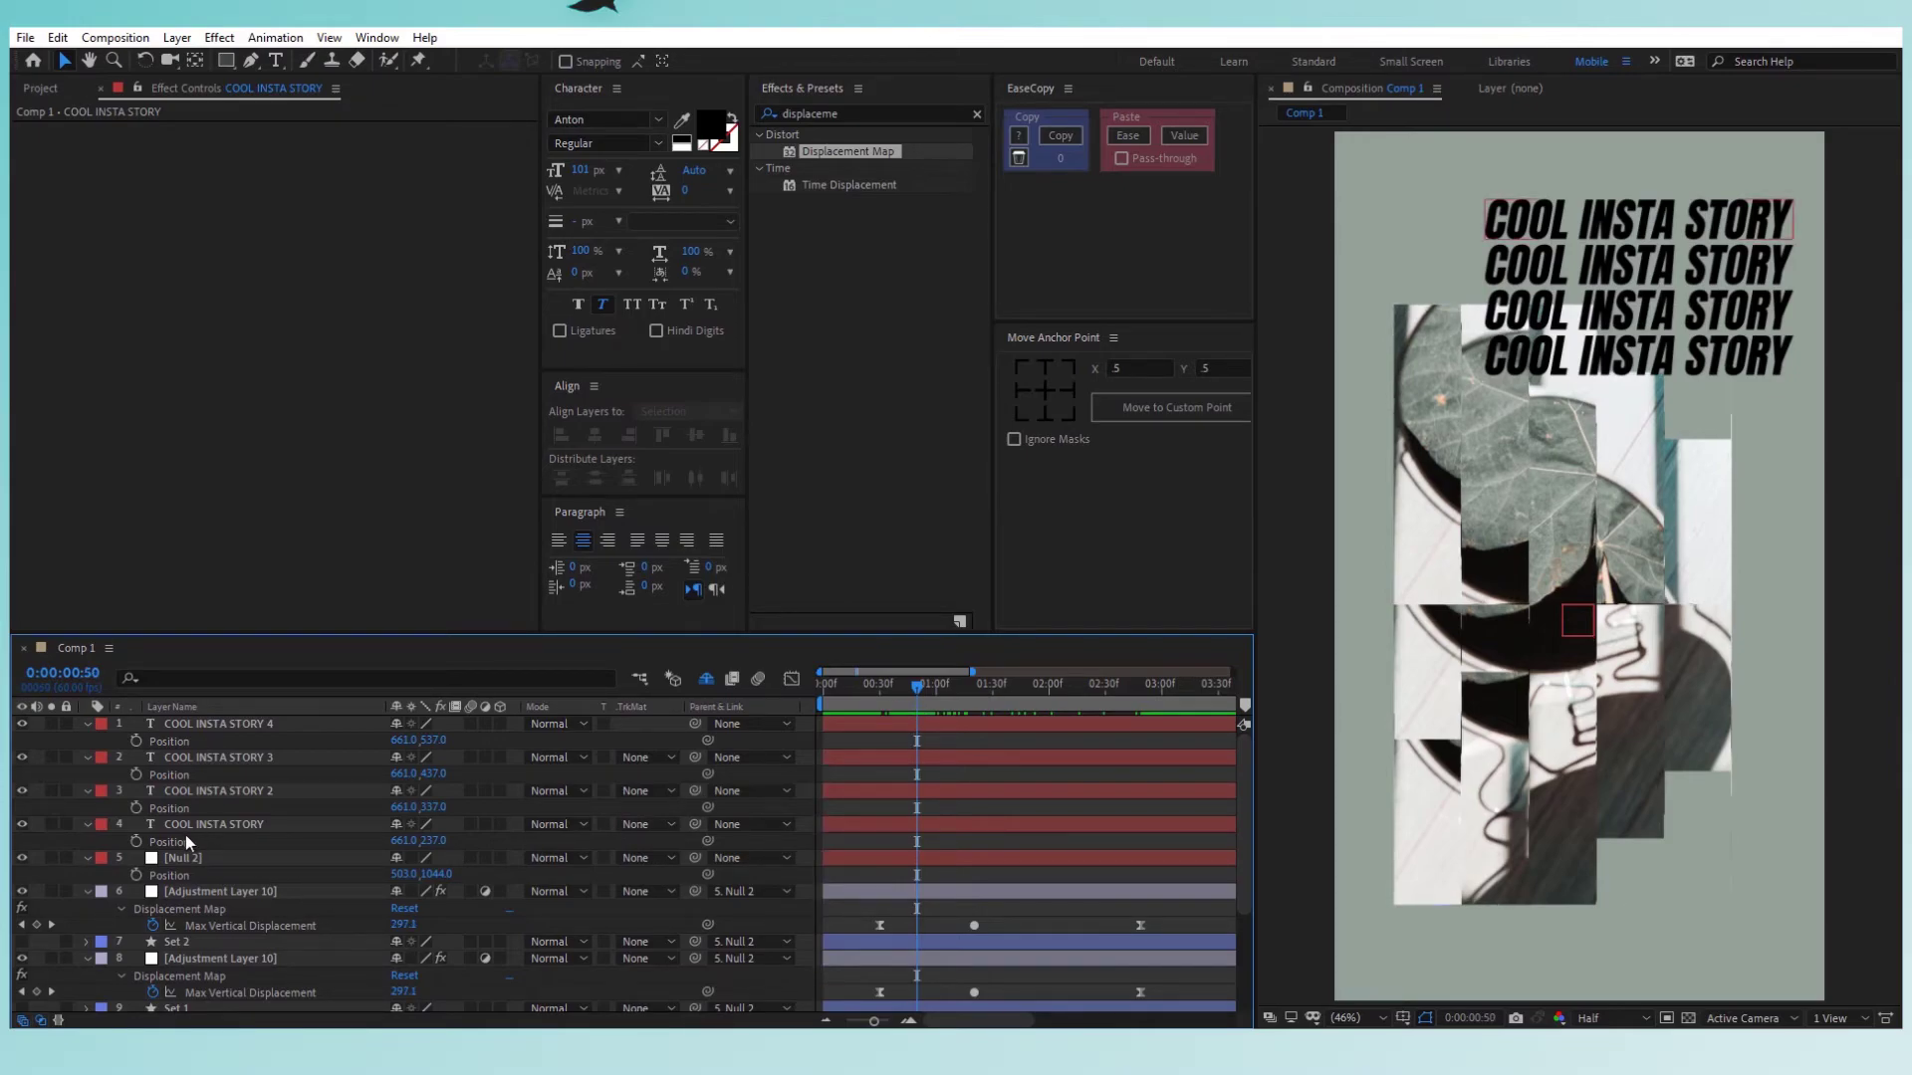
left_click(136, 843)
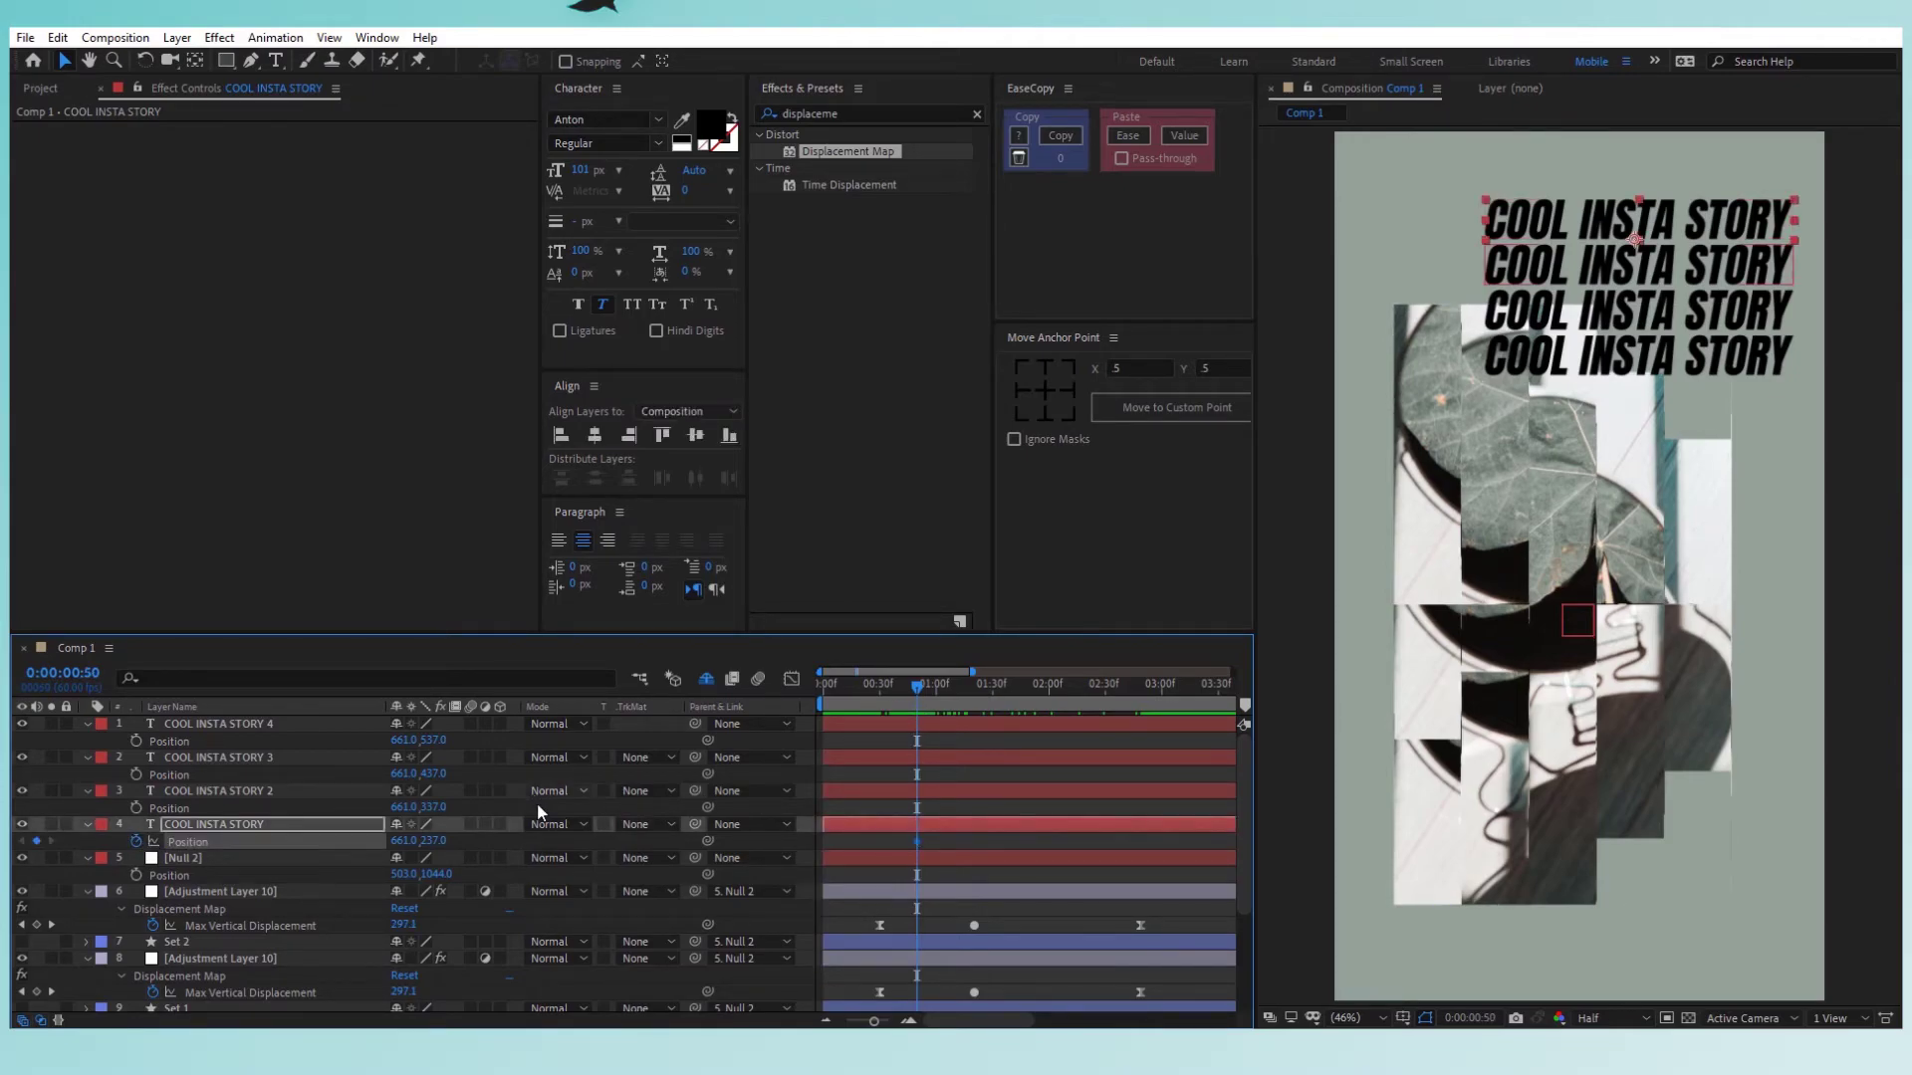
Add a Position keyframe to the original COOL INSTA STORY text layer at 0:00:01:50.
left_click(69, 673)
left_click(70, 673)
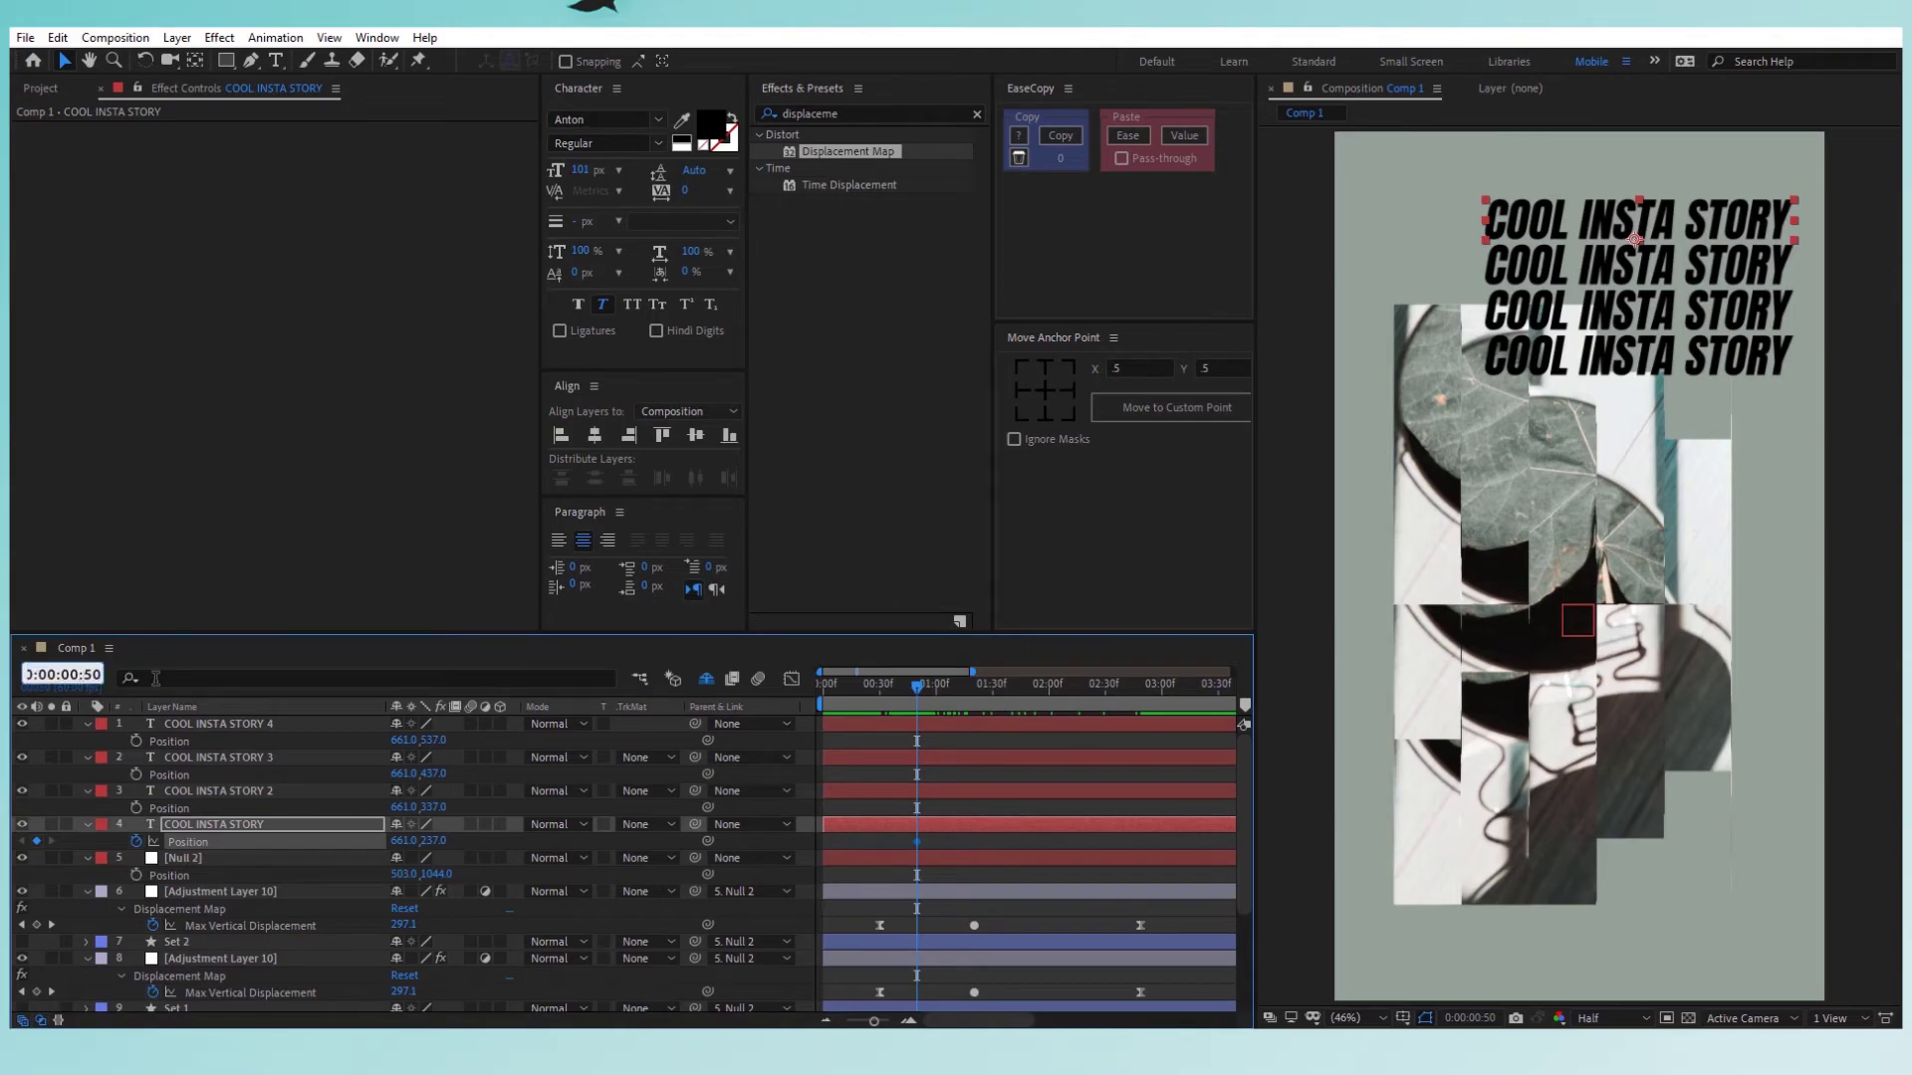
type("150")
key("Return")
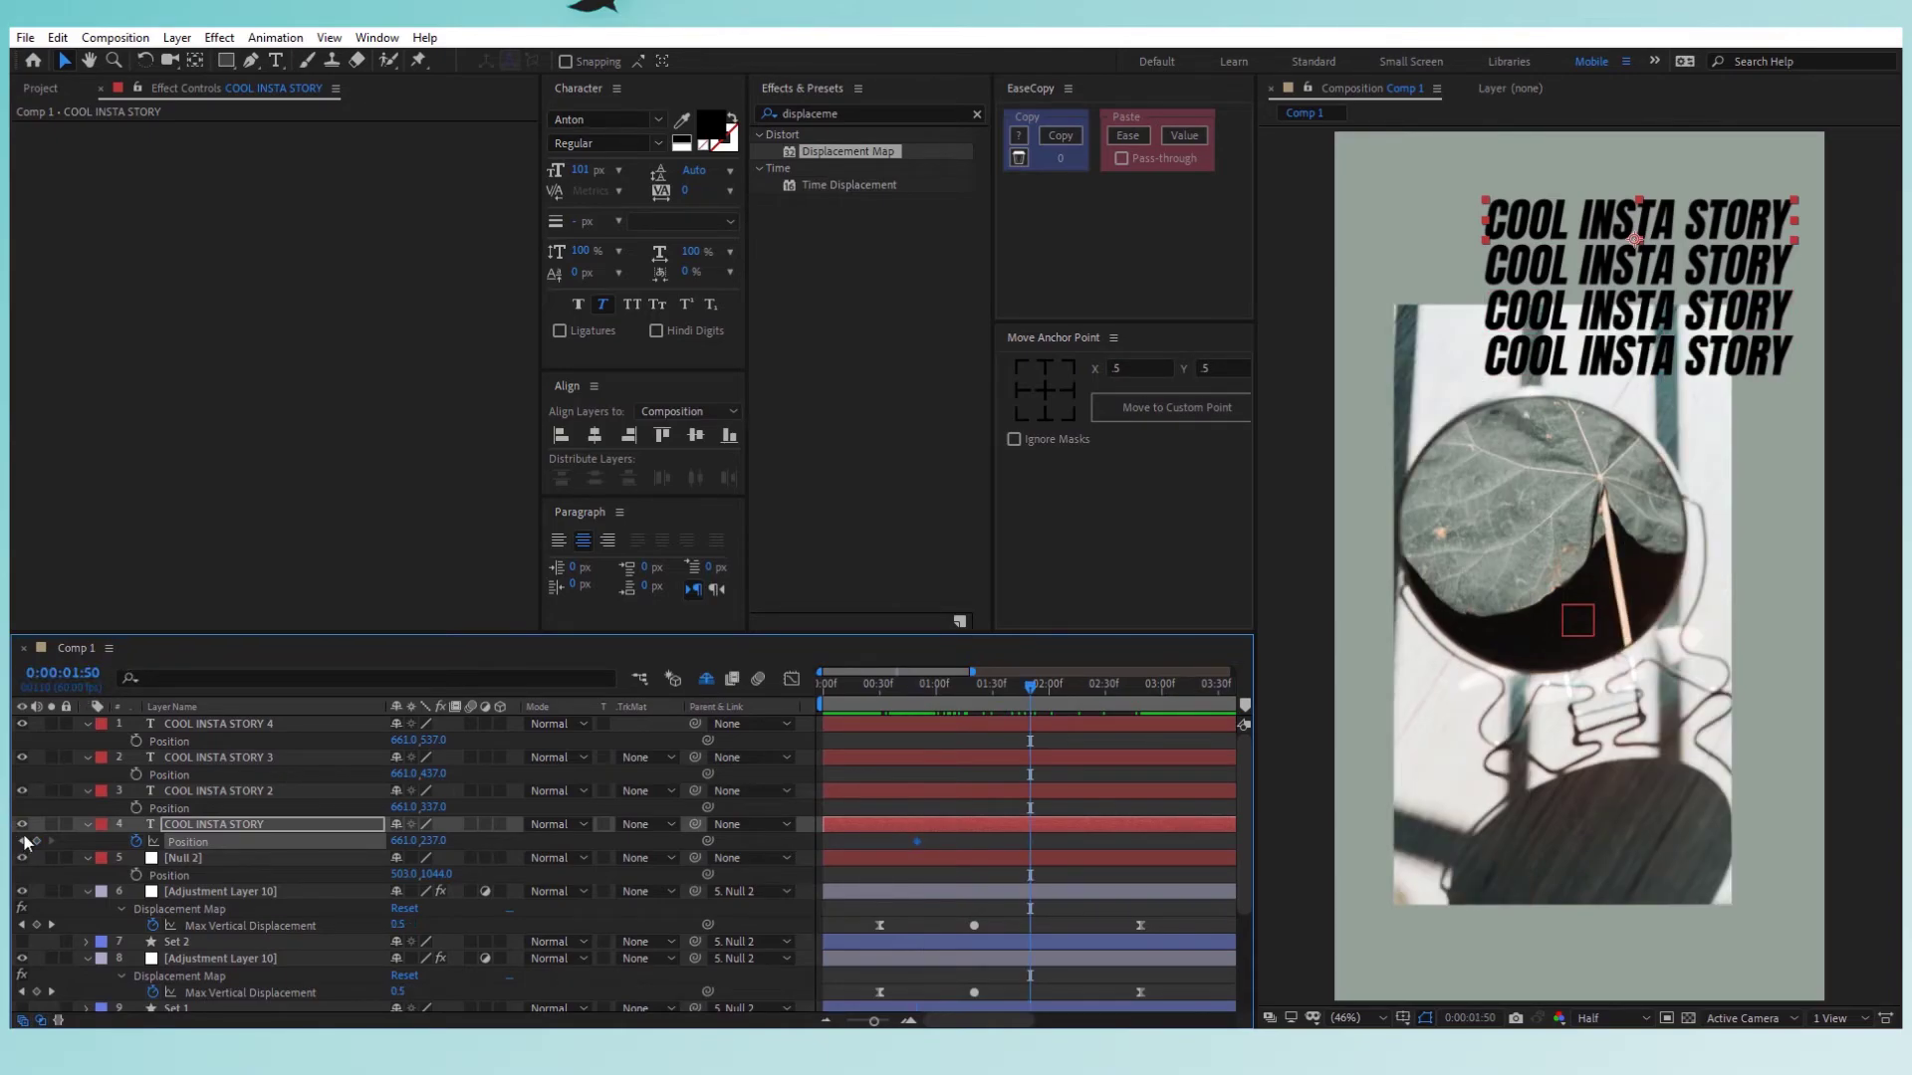
key("alt+shift+p")
At 0:00:00:50, set the original title's X position to 1426, outside the frame, and apply Easy Ease to both Position keyframes.
left_click_drag(958, 687, 917, 685)
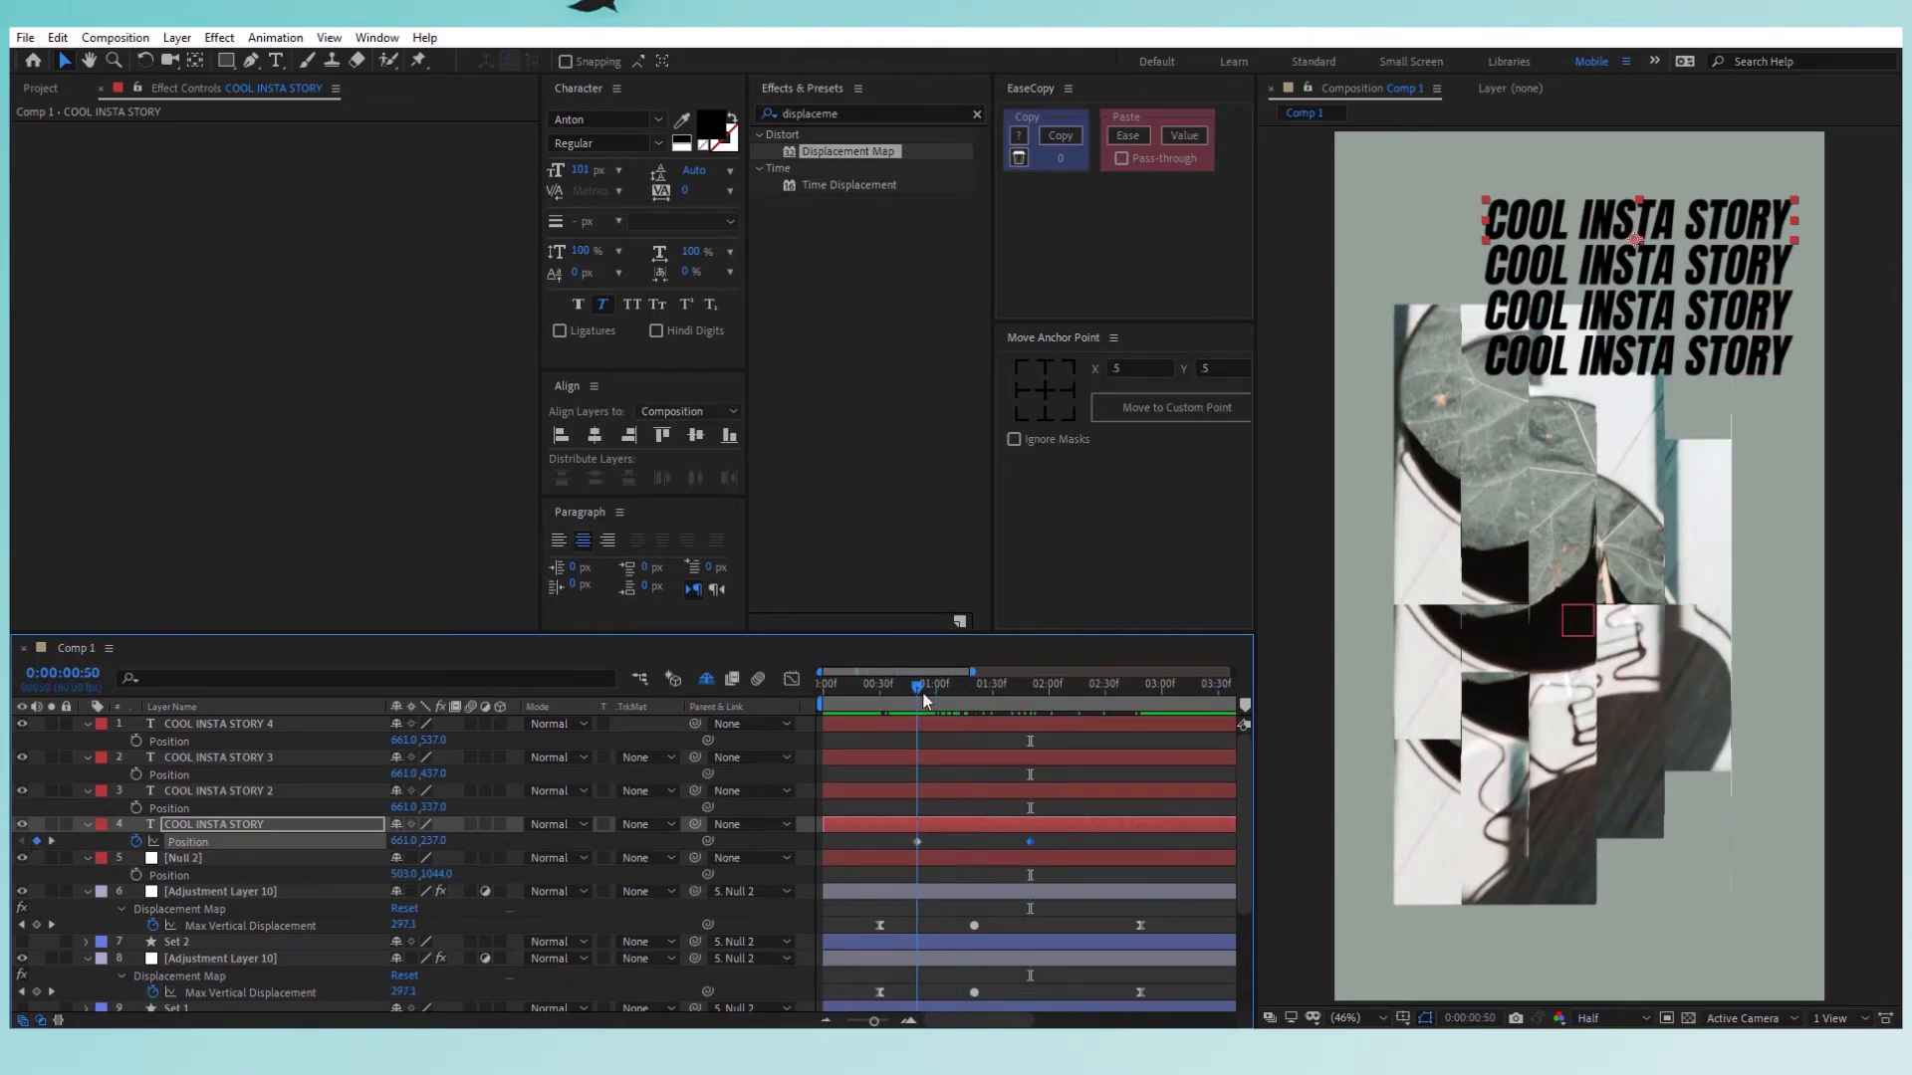
left_click_drag(404, 841, 1149, 842)
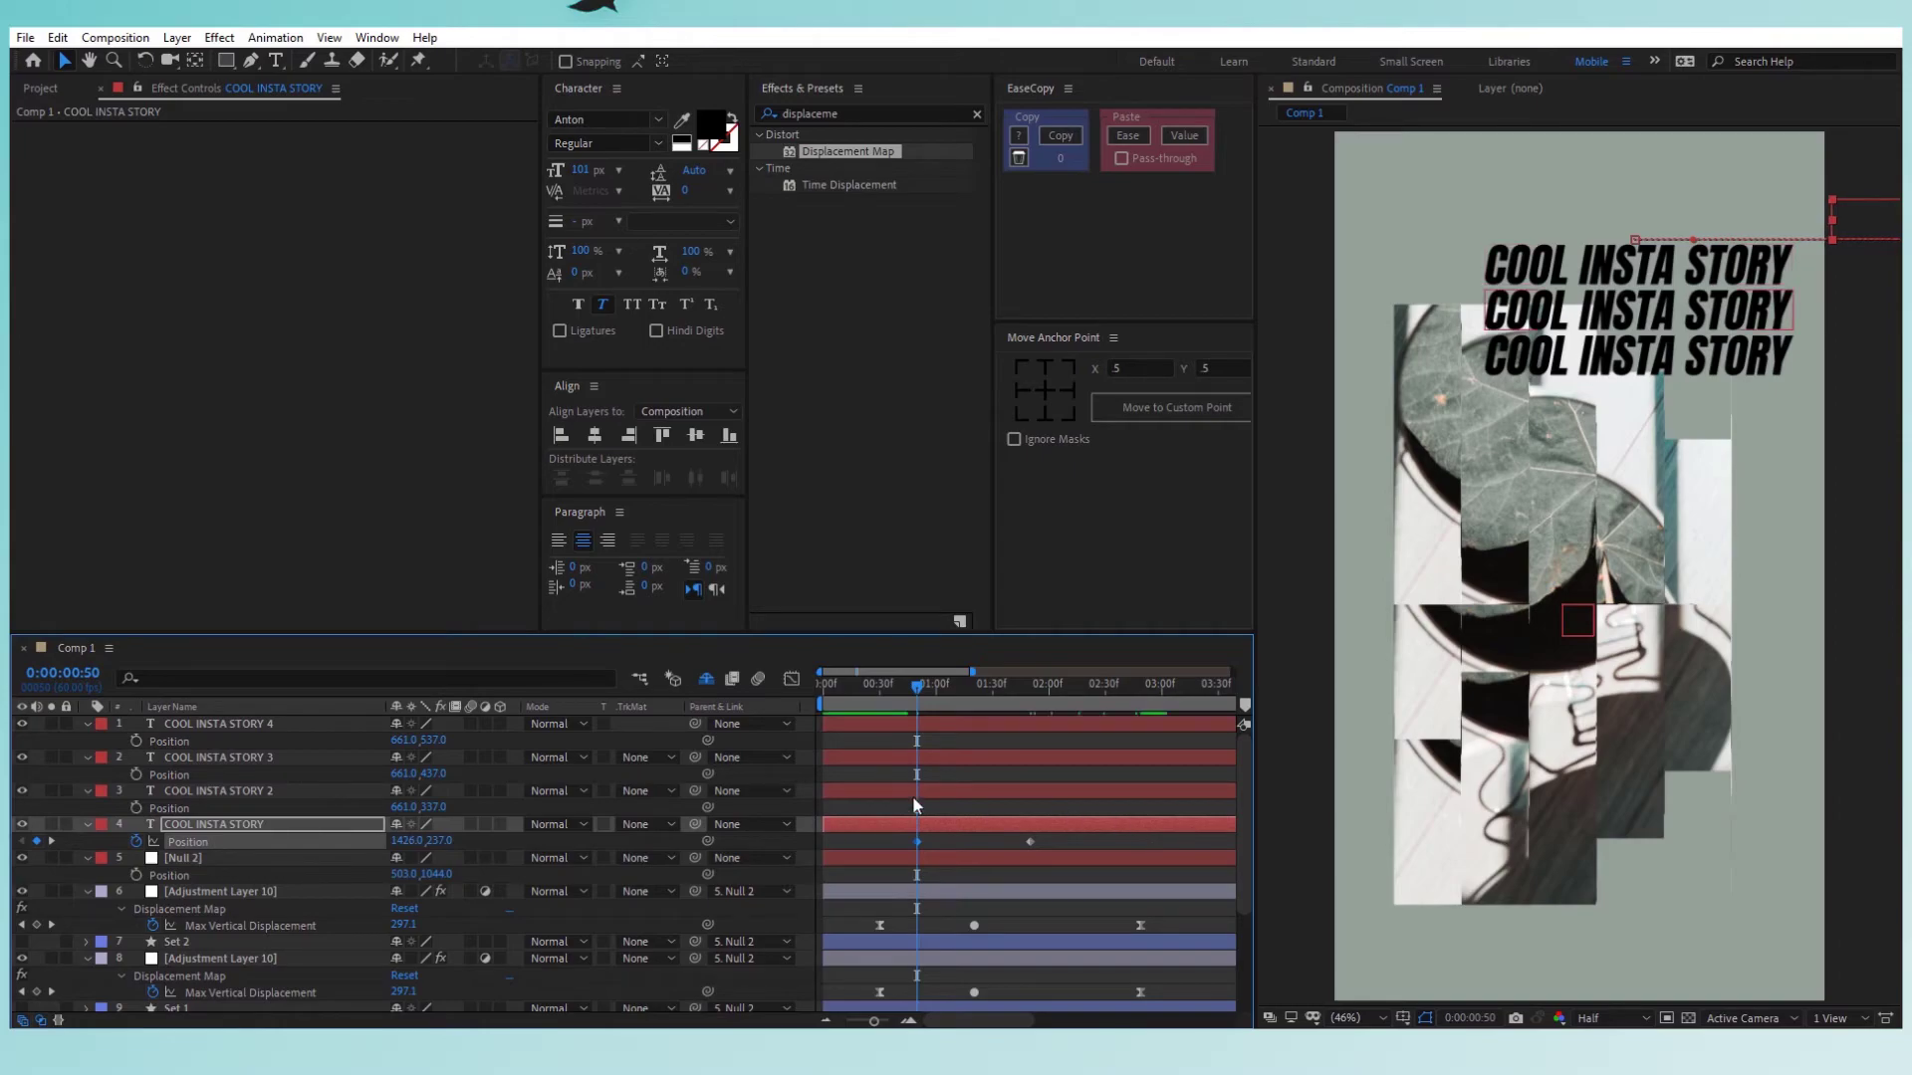
left_click_drag(889, 834, 1045, 846)
Add an intermediate Position keyframe to the original COOL INSTA STORY layer at 0:00:01:35.
left_click_drag(939, 694, 1033, 713)
key("Page_Up")
key("Page_Up")
key("Page_Up")
key("Page_Up")
key("Page_Up")
key("Page_Up")
key("Page_Up")
key("Page_Up")
key("Page_Up")
key("Page_Up")
key("Page_Up")
key("Page_Up")
key("Page_Up")
key("Page_Up")
key("Page_Up")
key("Page_Up")
key("Page_Up")
key("Page_Up")
key("Page_Up")
key("Page_Up")
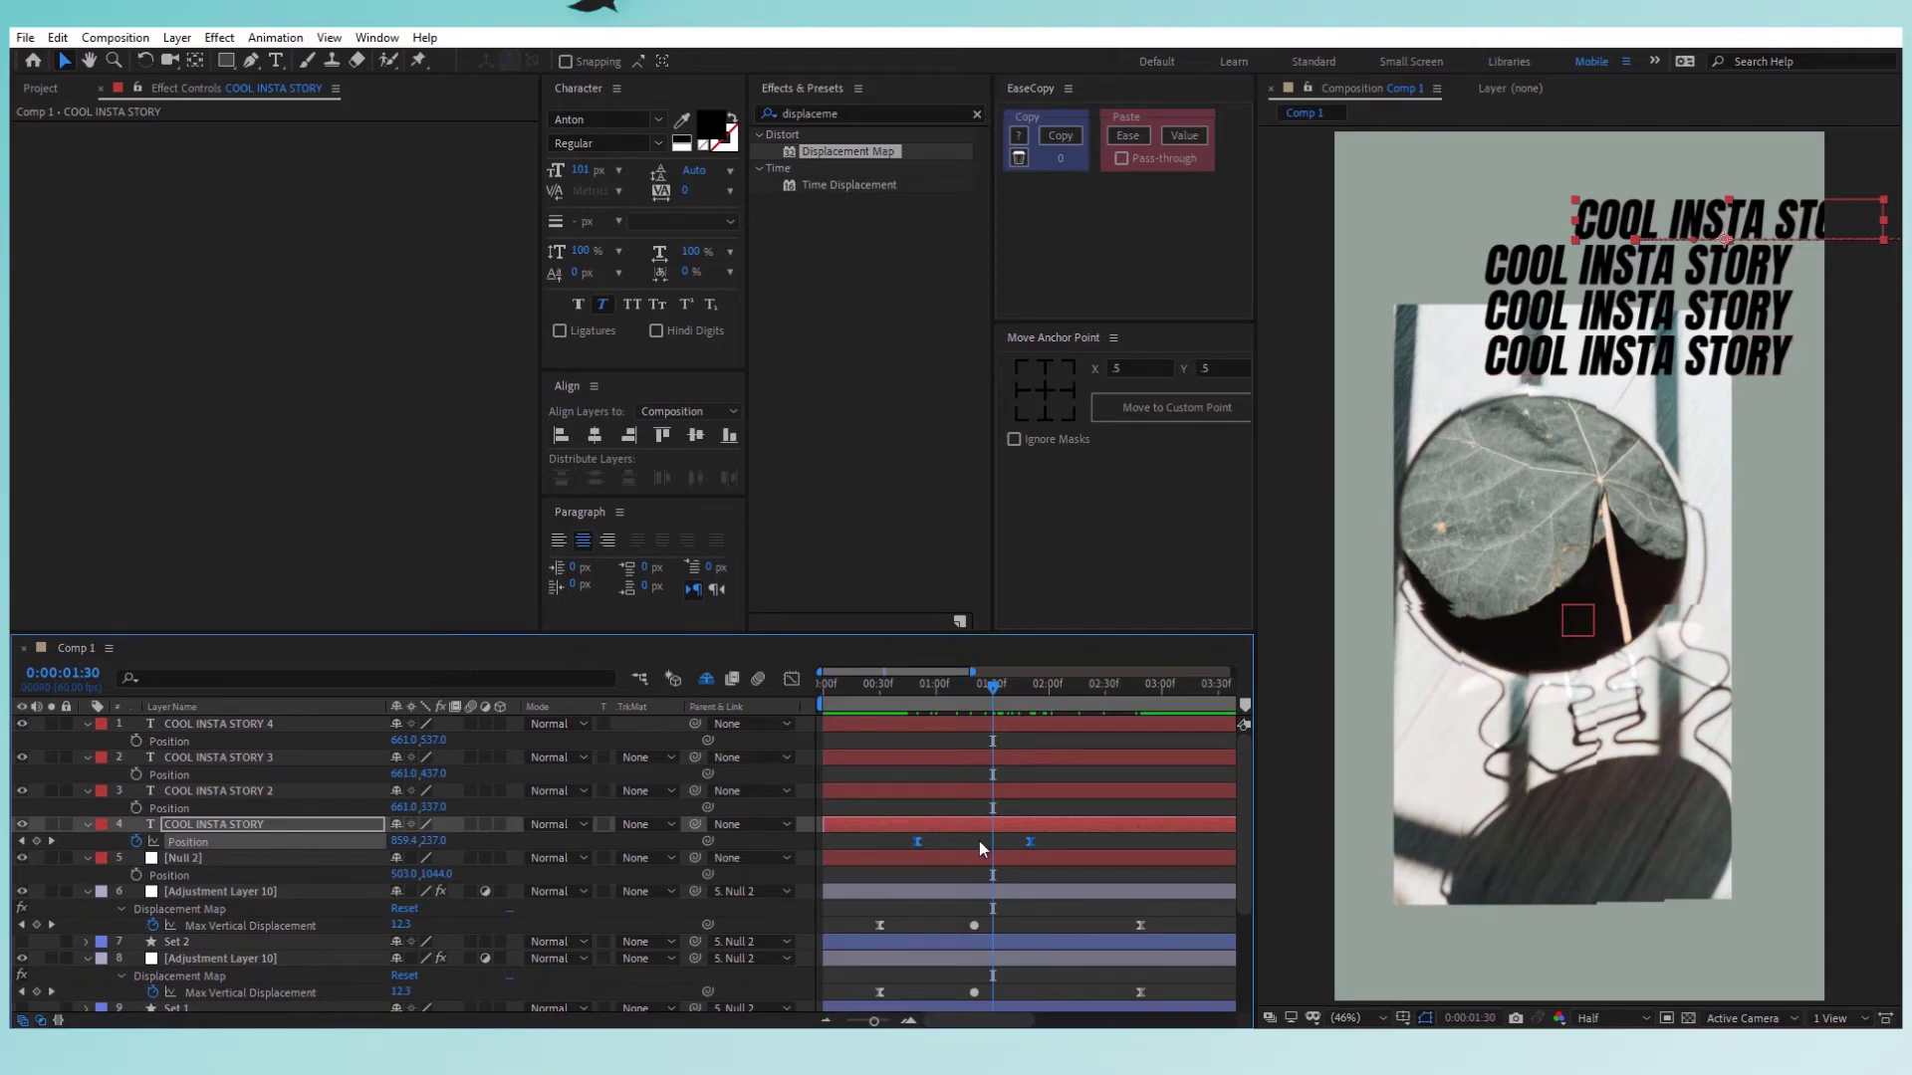
key("Page_Down")
key("Page_Down")
key("Page_Down")
key("Page_Down")
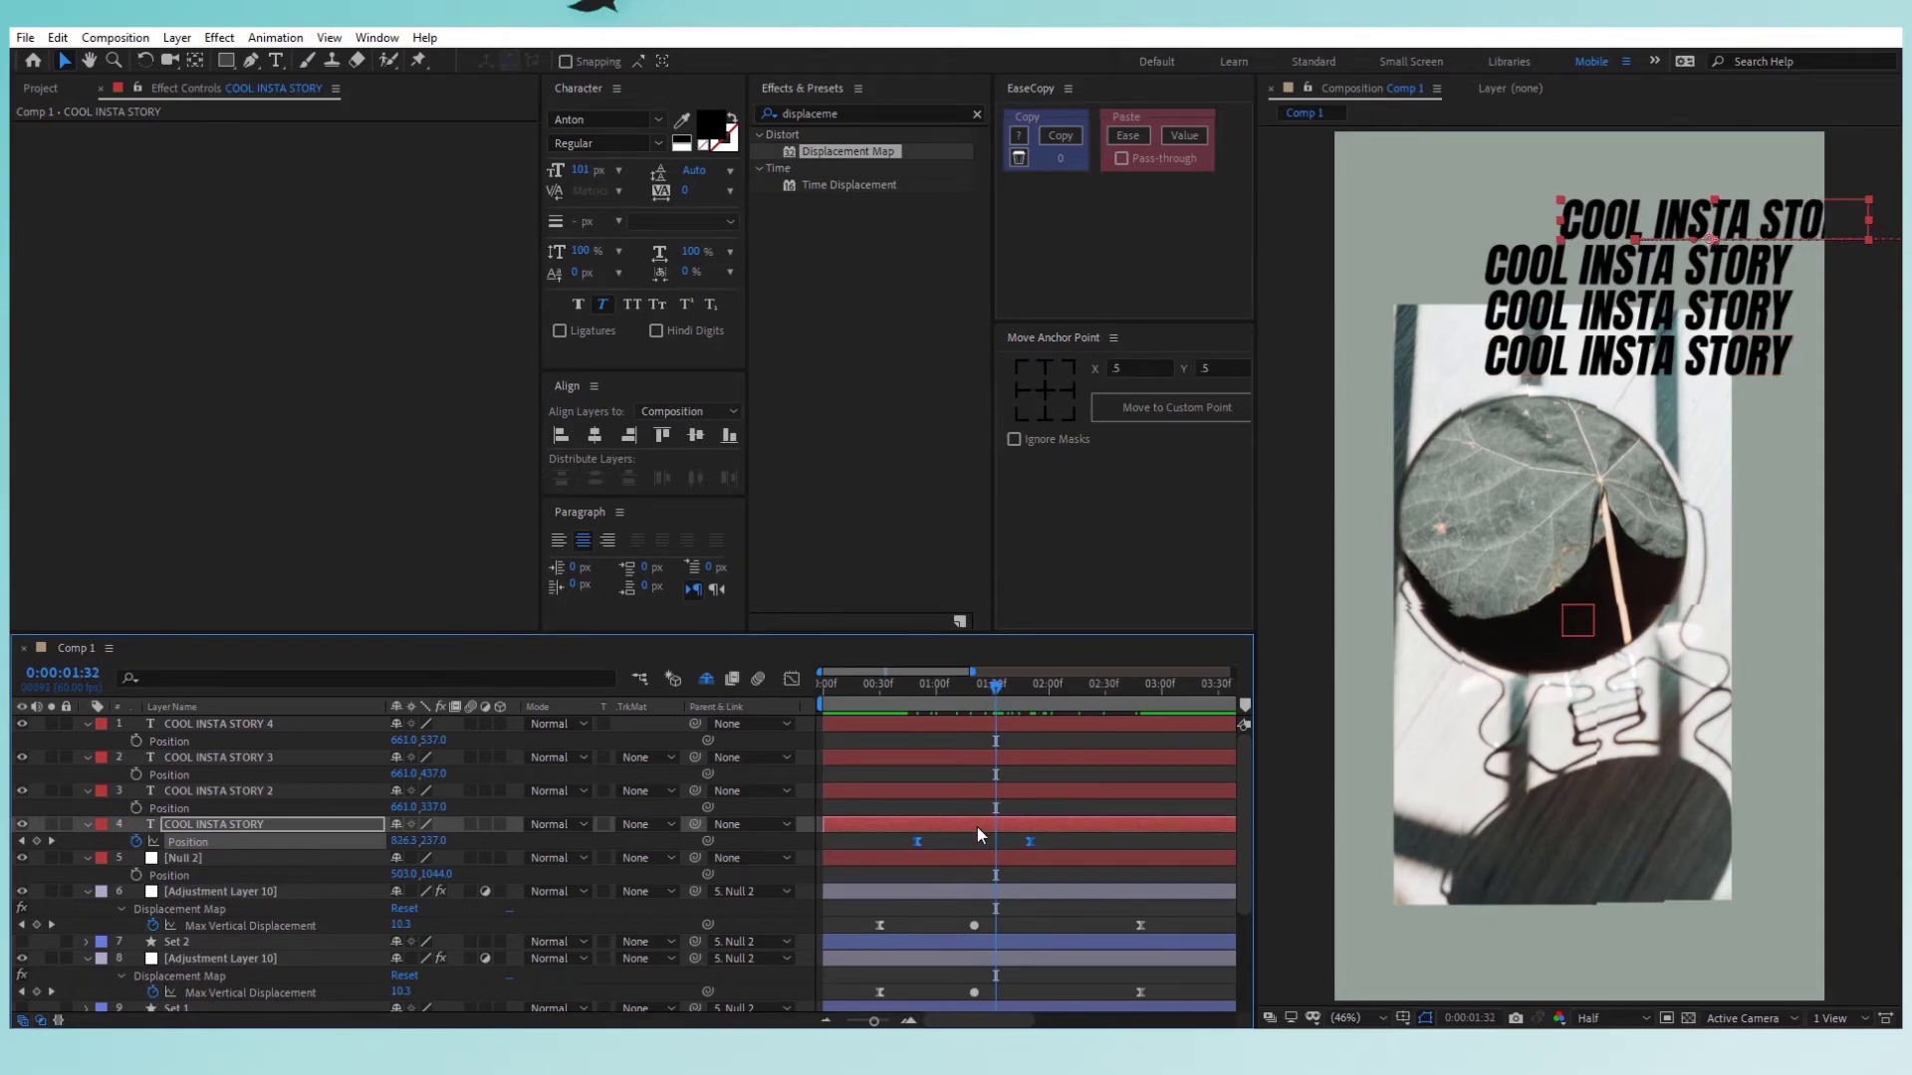
key("Page_Down")
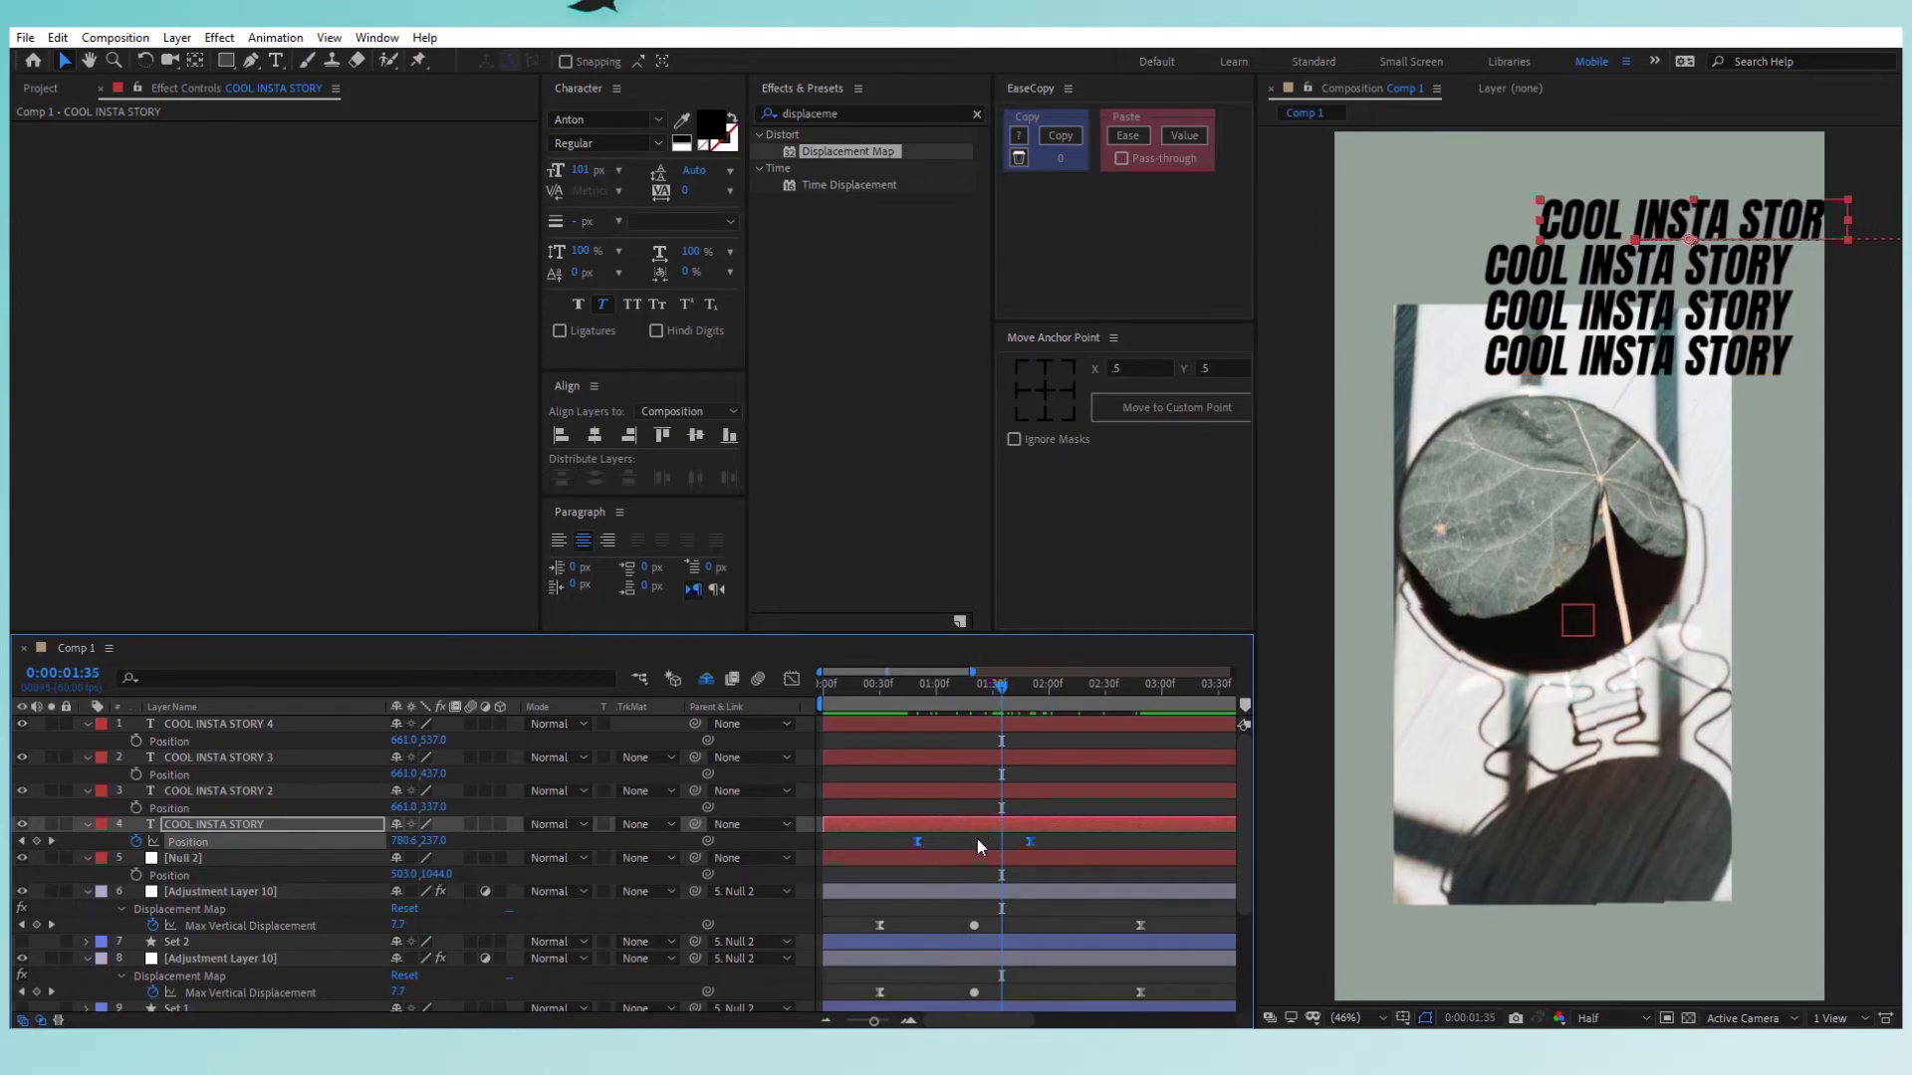
left_click(943, 839)
left_click(36, 841)
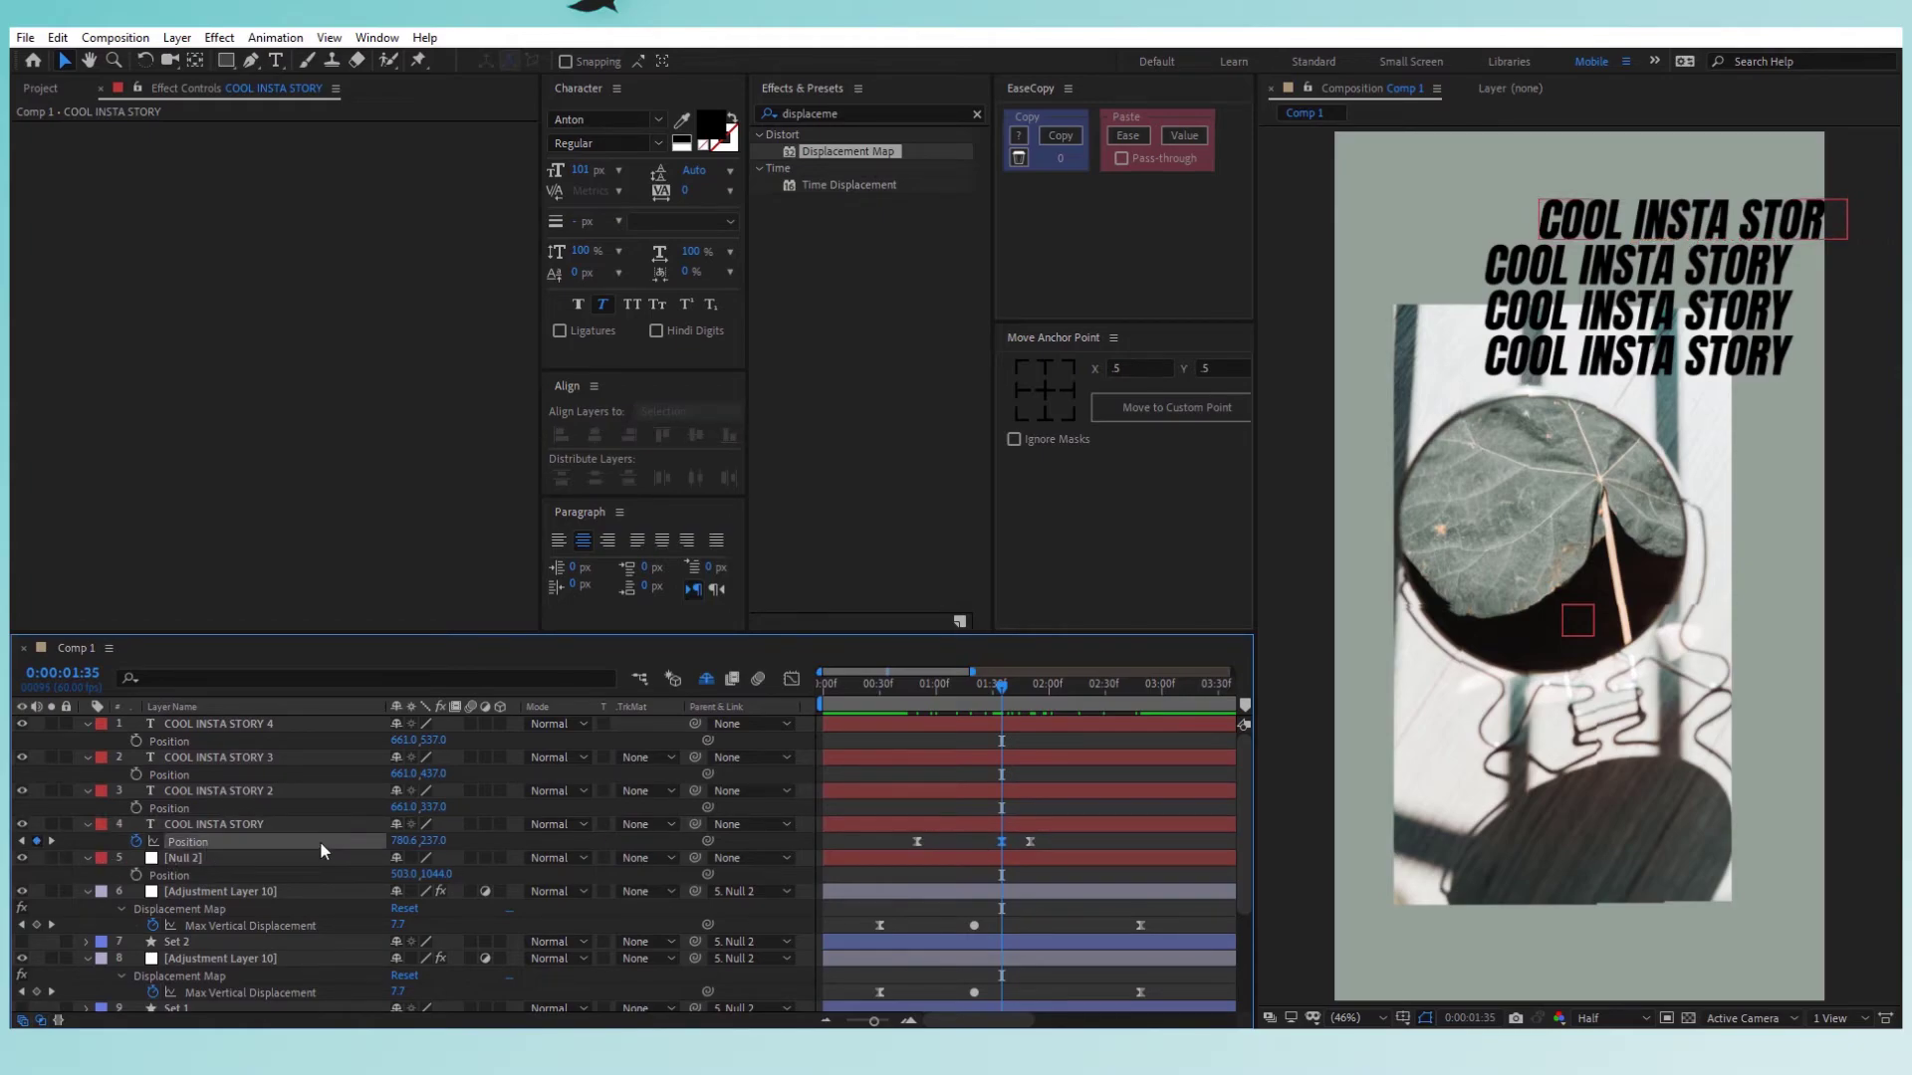
Move the original title's last Position keyframe to 0:00:03:14 and convert its middle keyframe to Auto Bezier.
left_click(1027, 695)
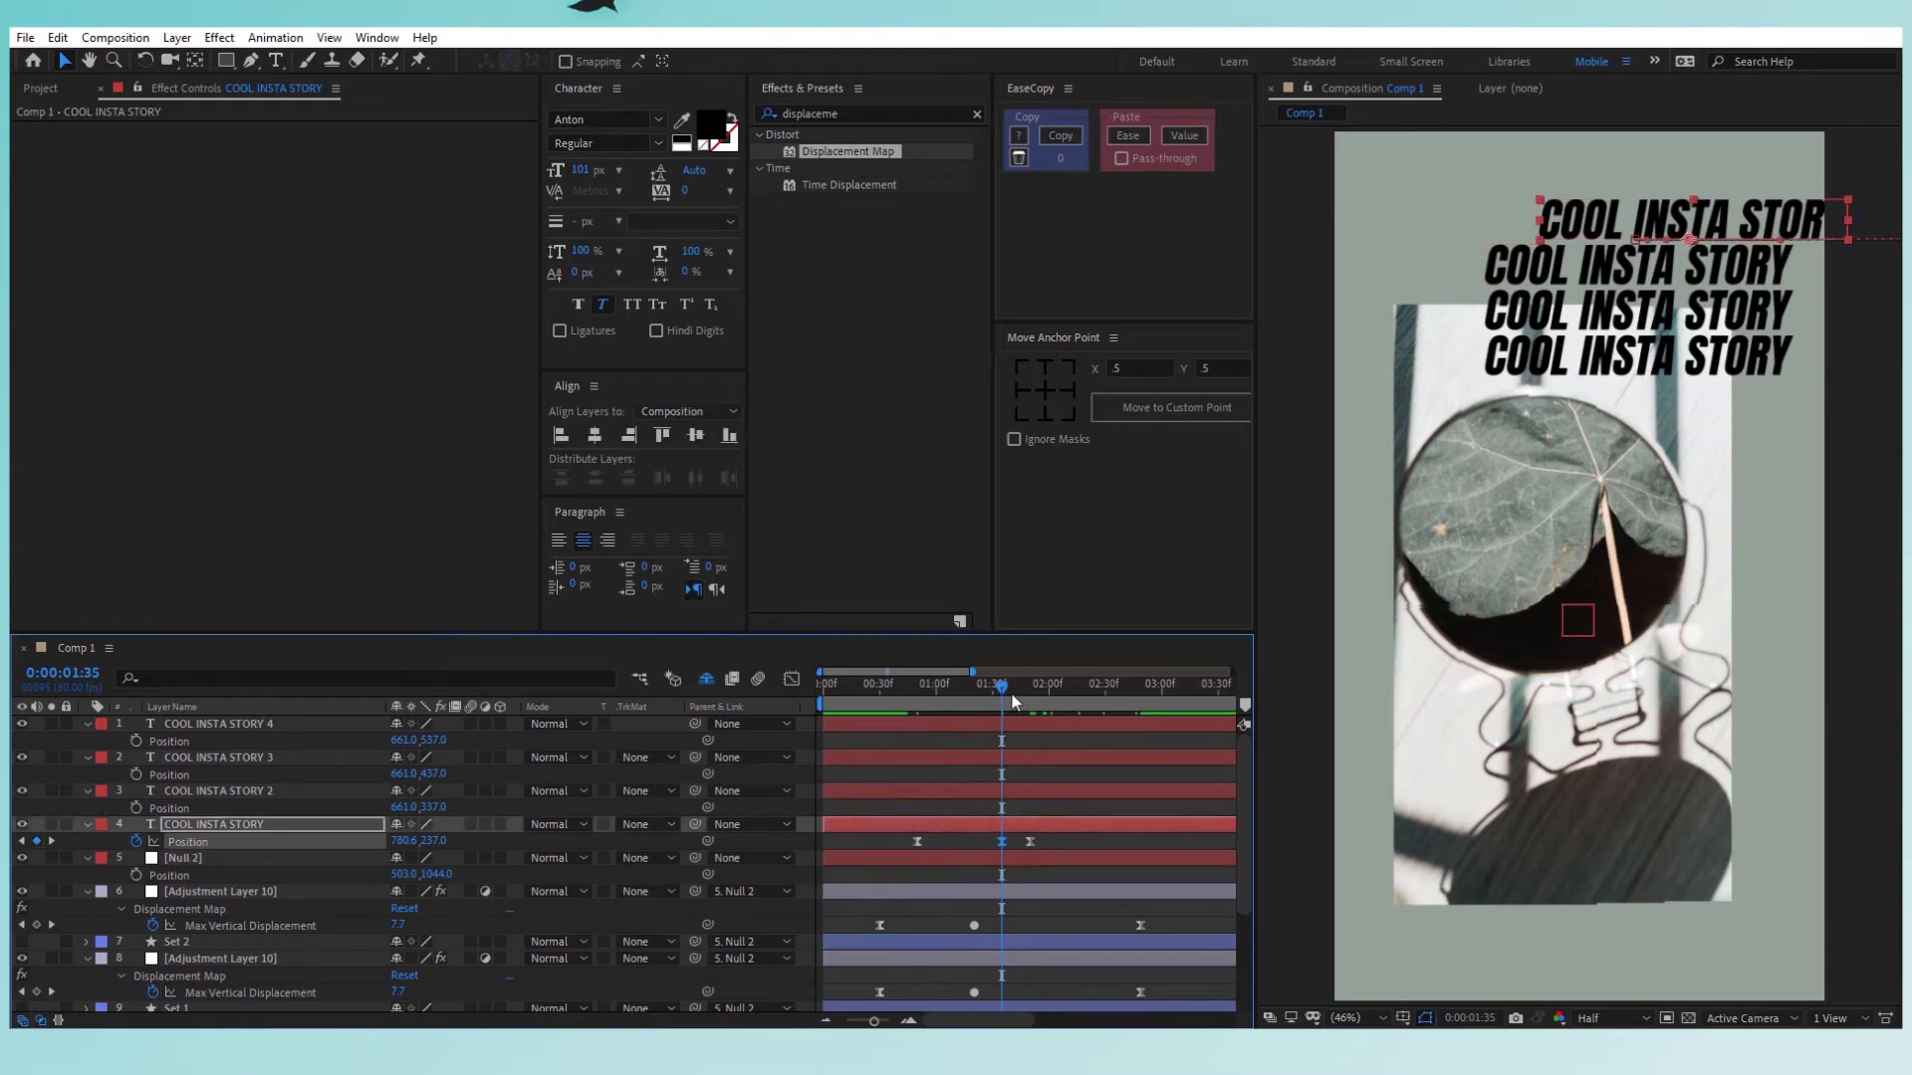
left_click_drag(1029, 840, 1188, 837)
left_click(1018, 830)
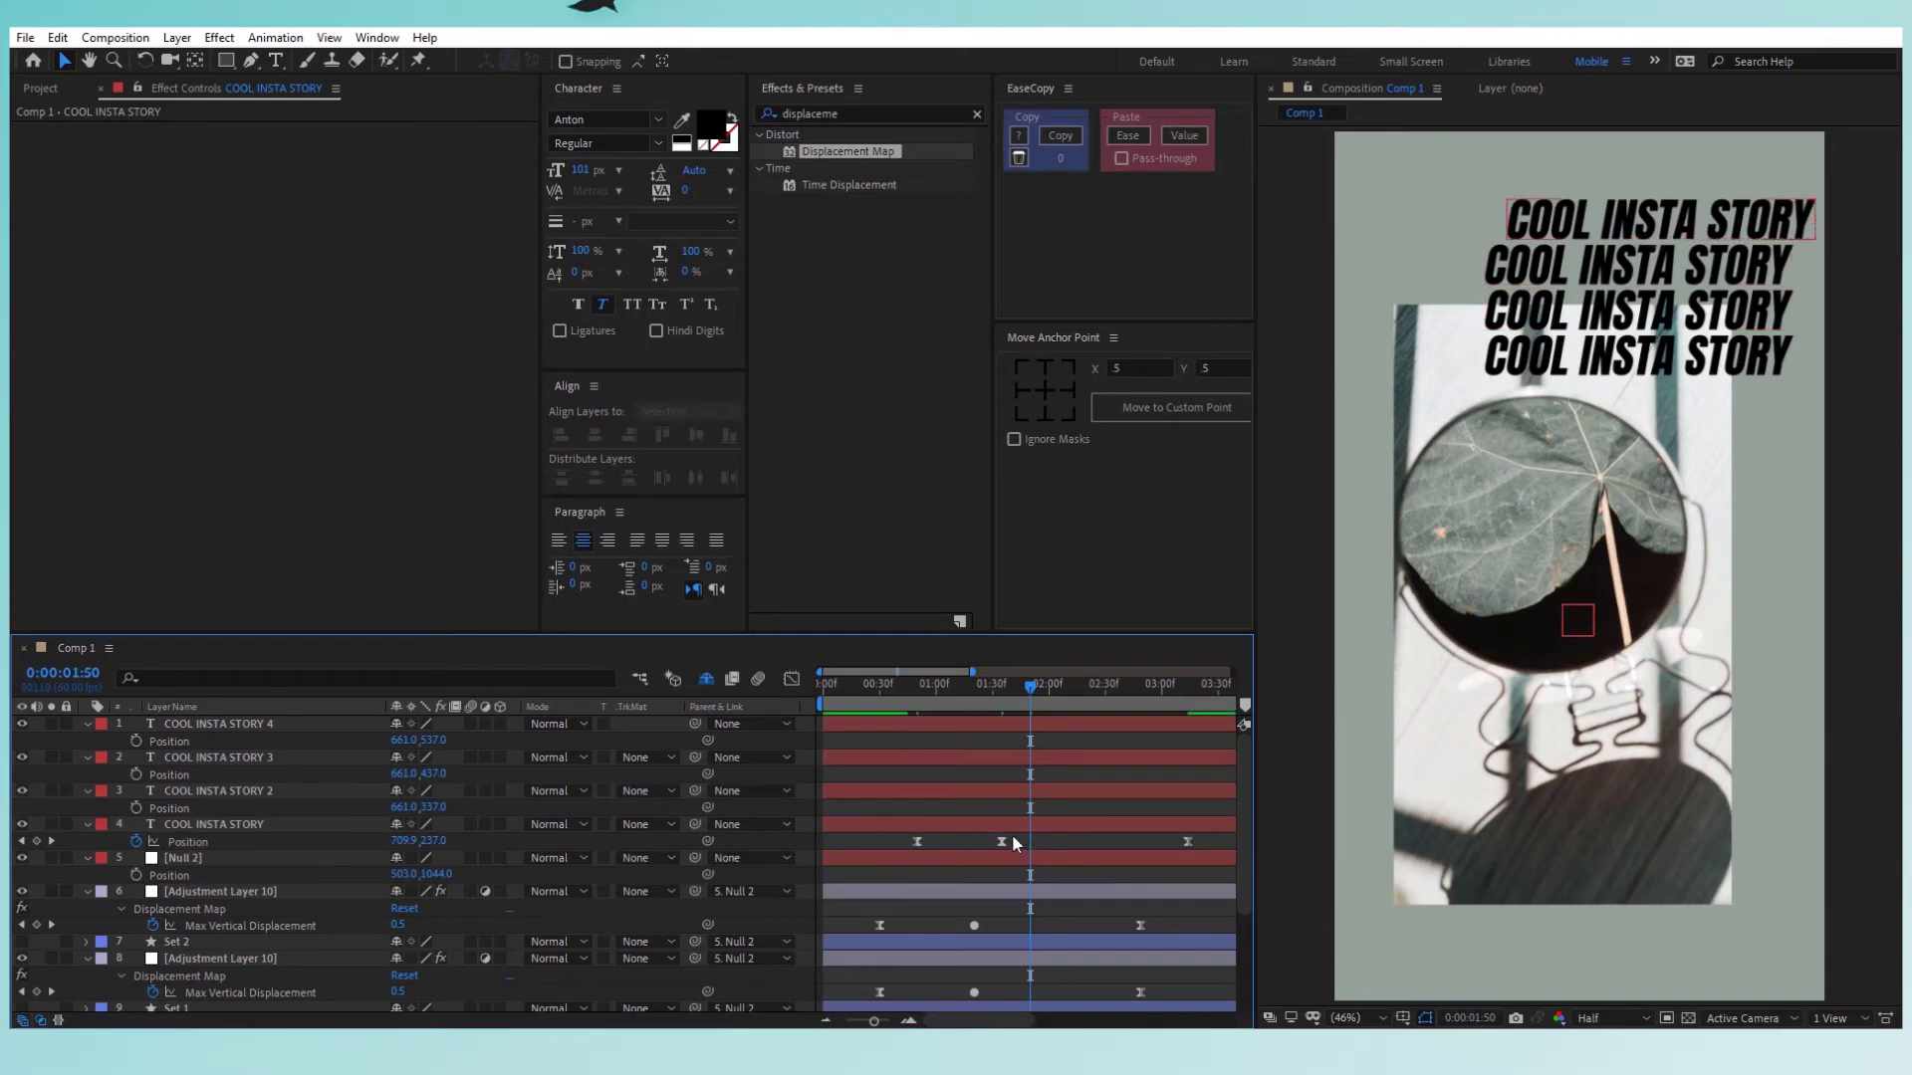
left_click(1001, 841)
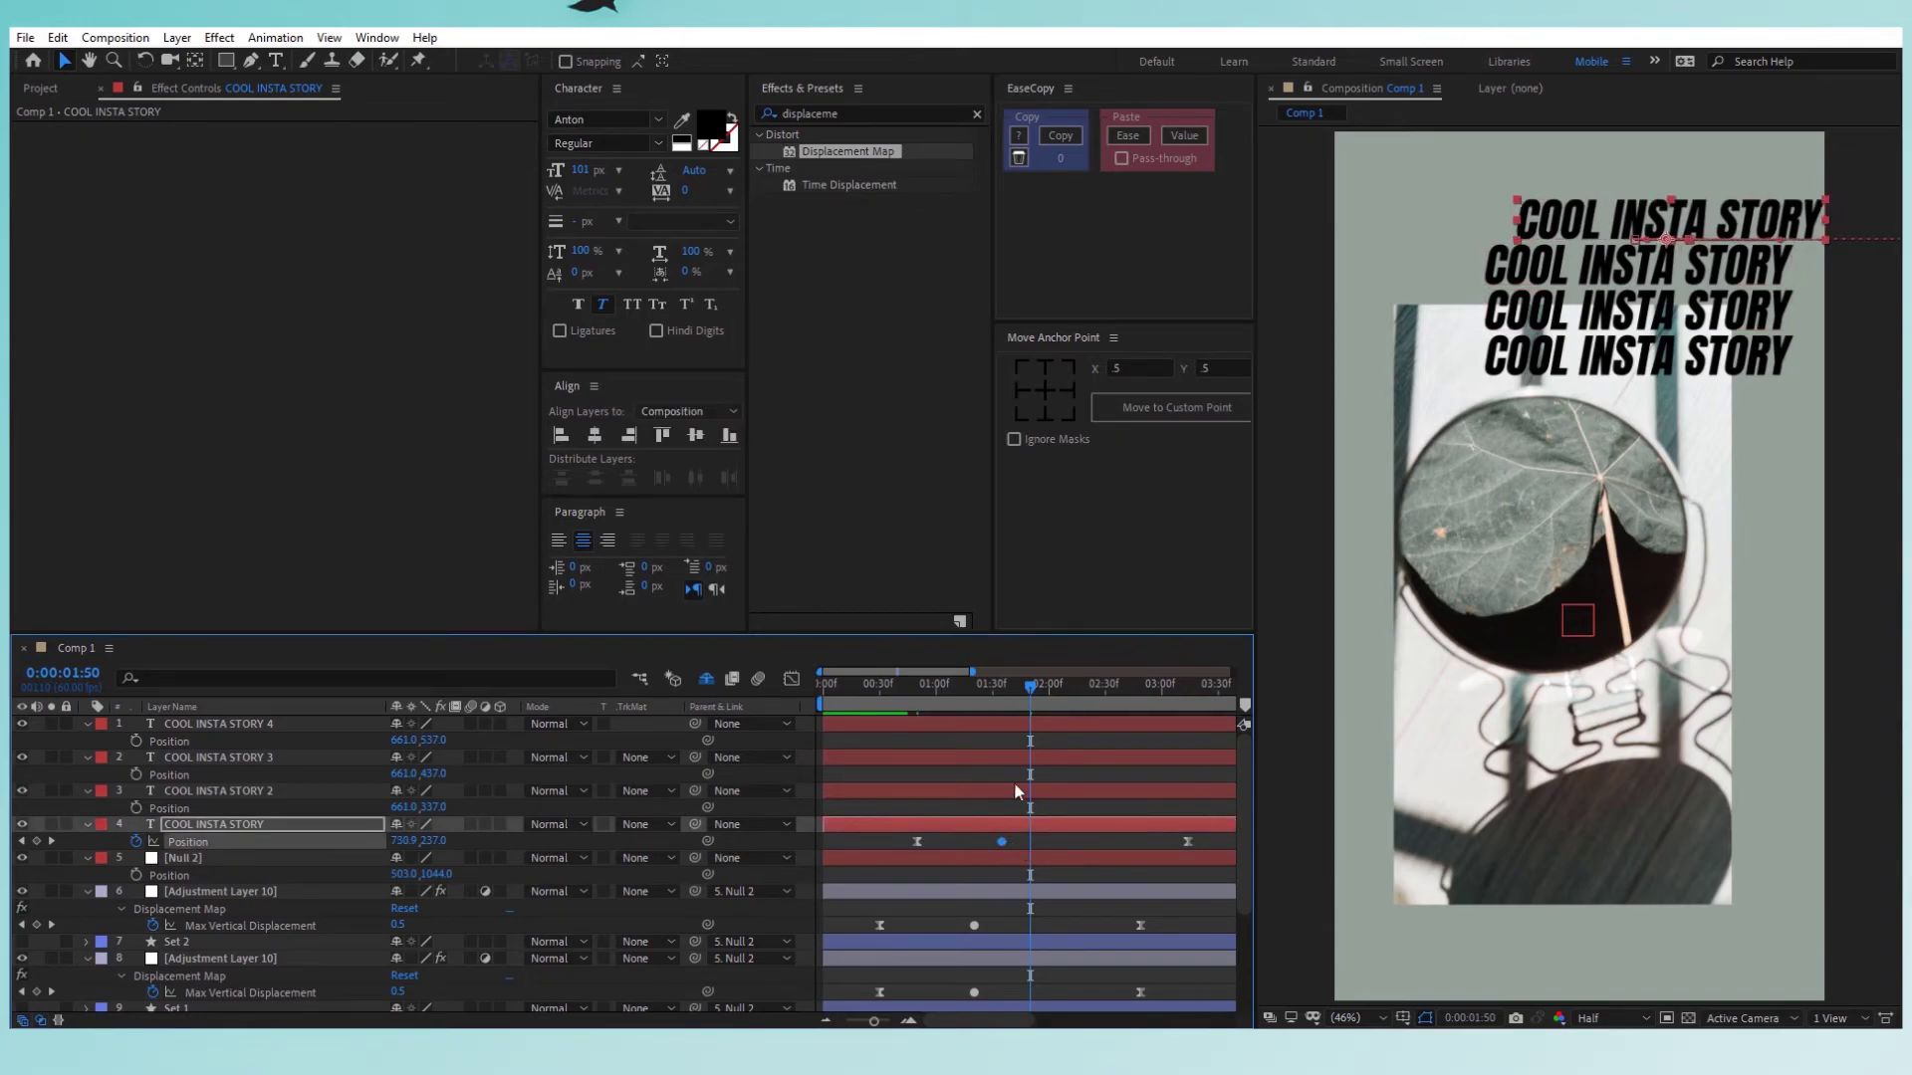
Adjust the ease of the original title's first Position keyframe in the speed graph.
left_click(354, 840)
left_click(792, 678)
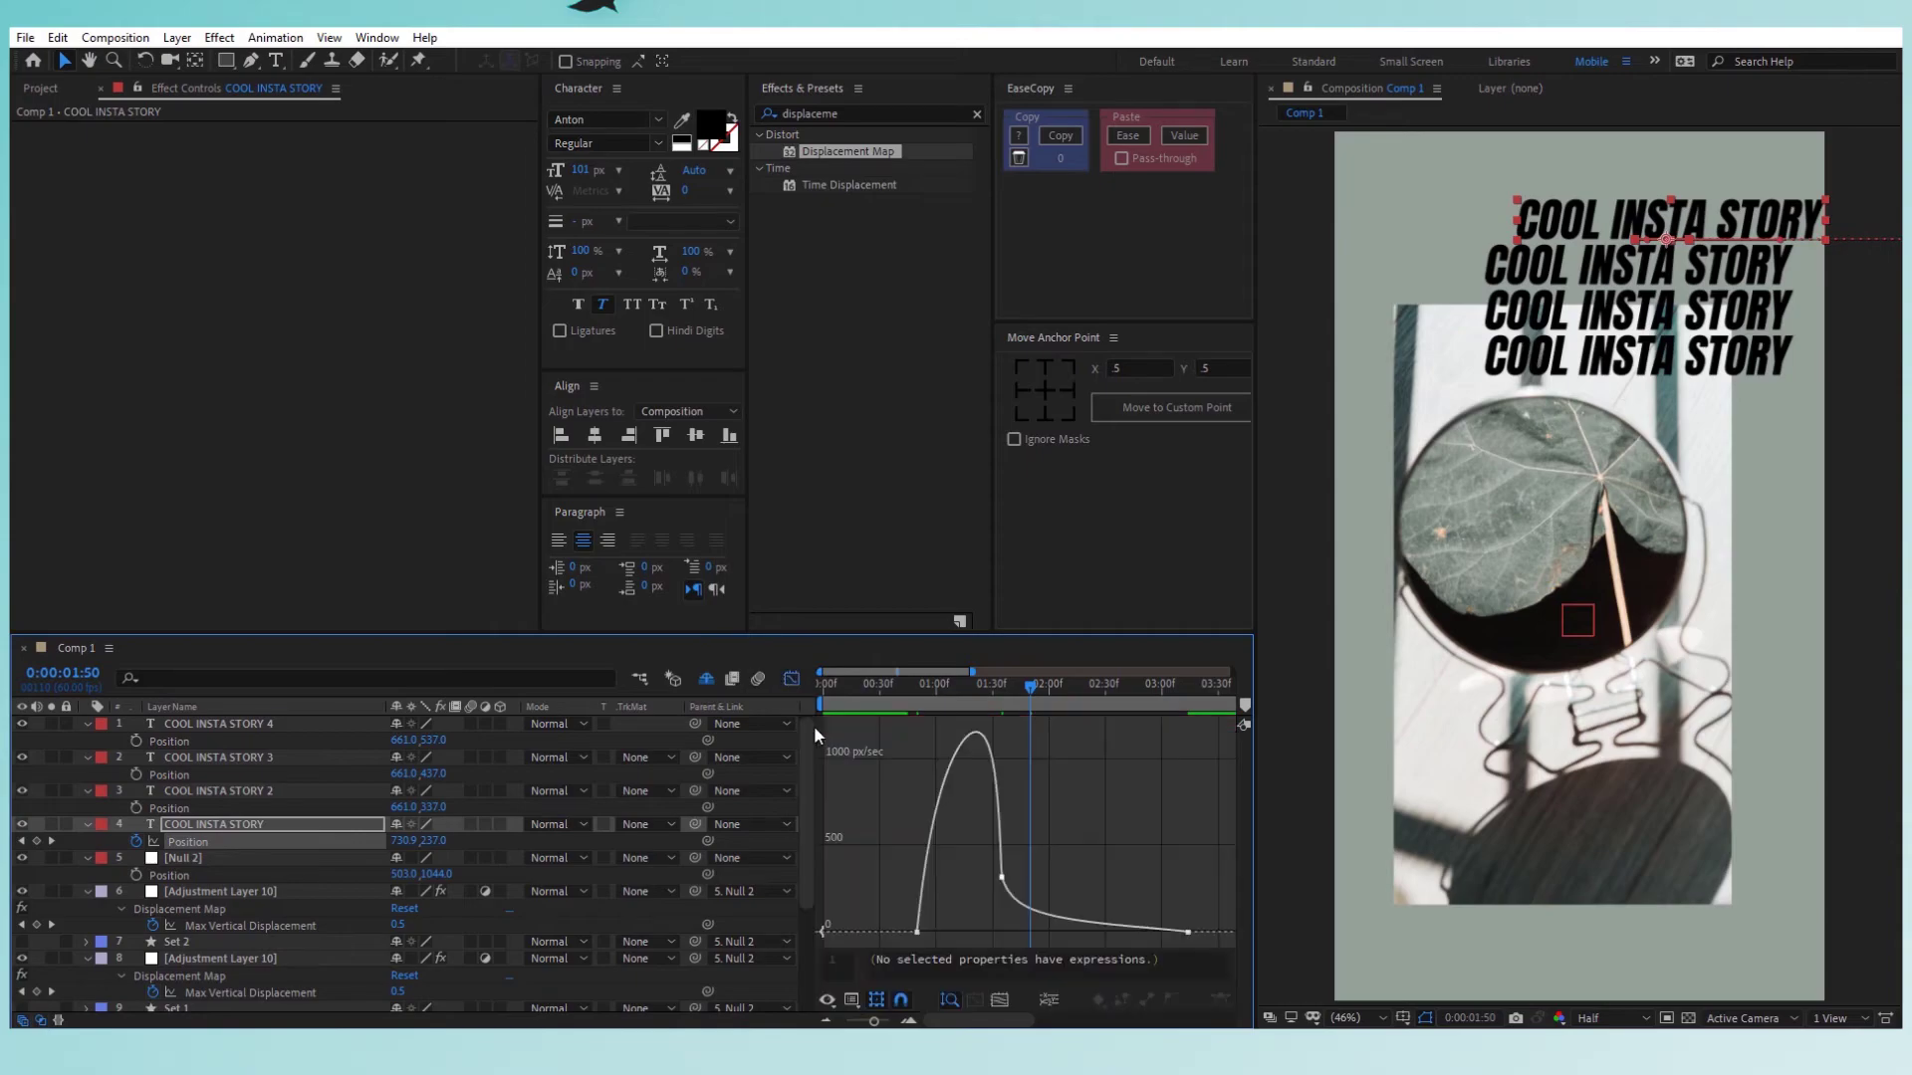
left_click(855, 997)
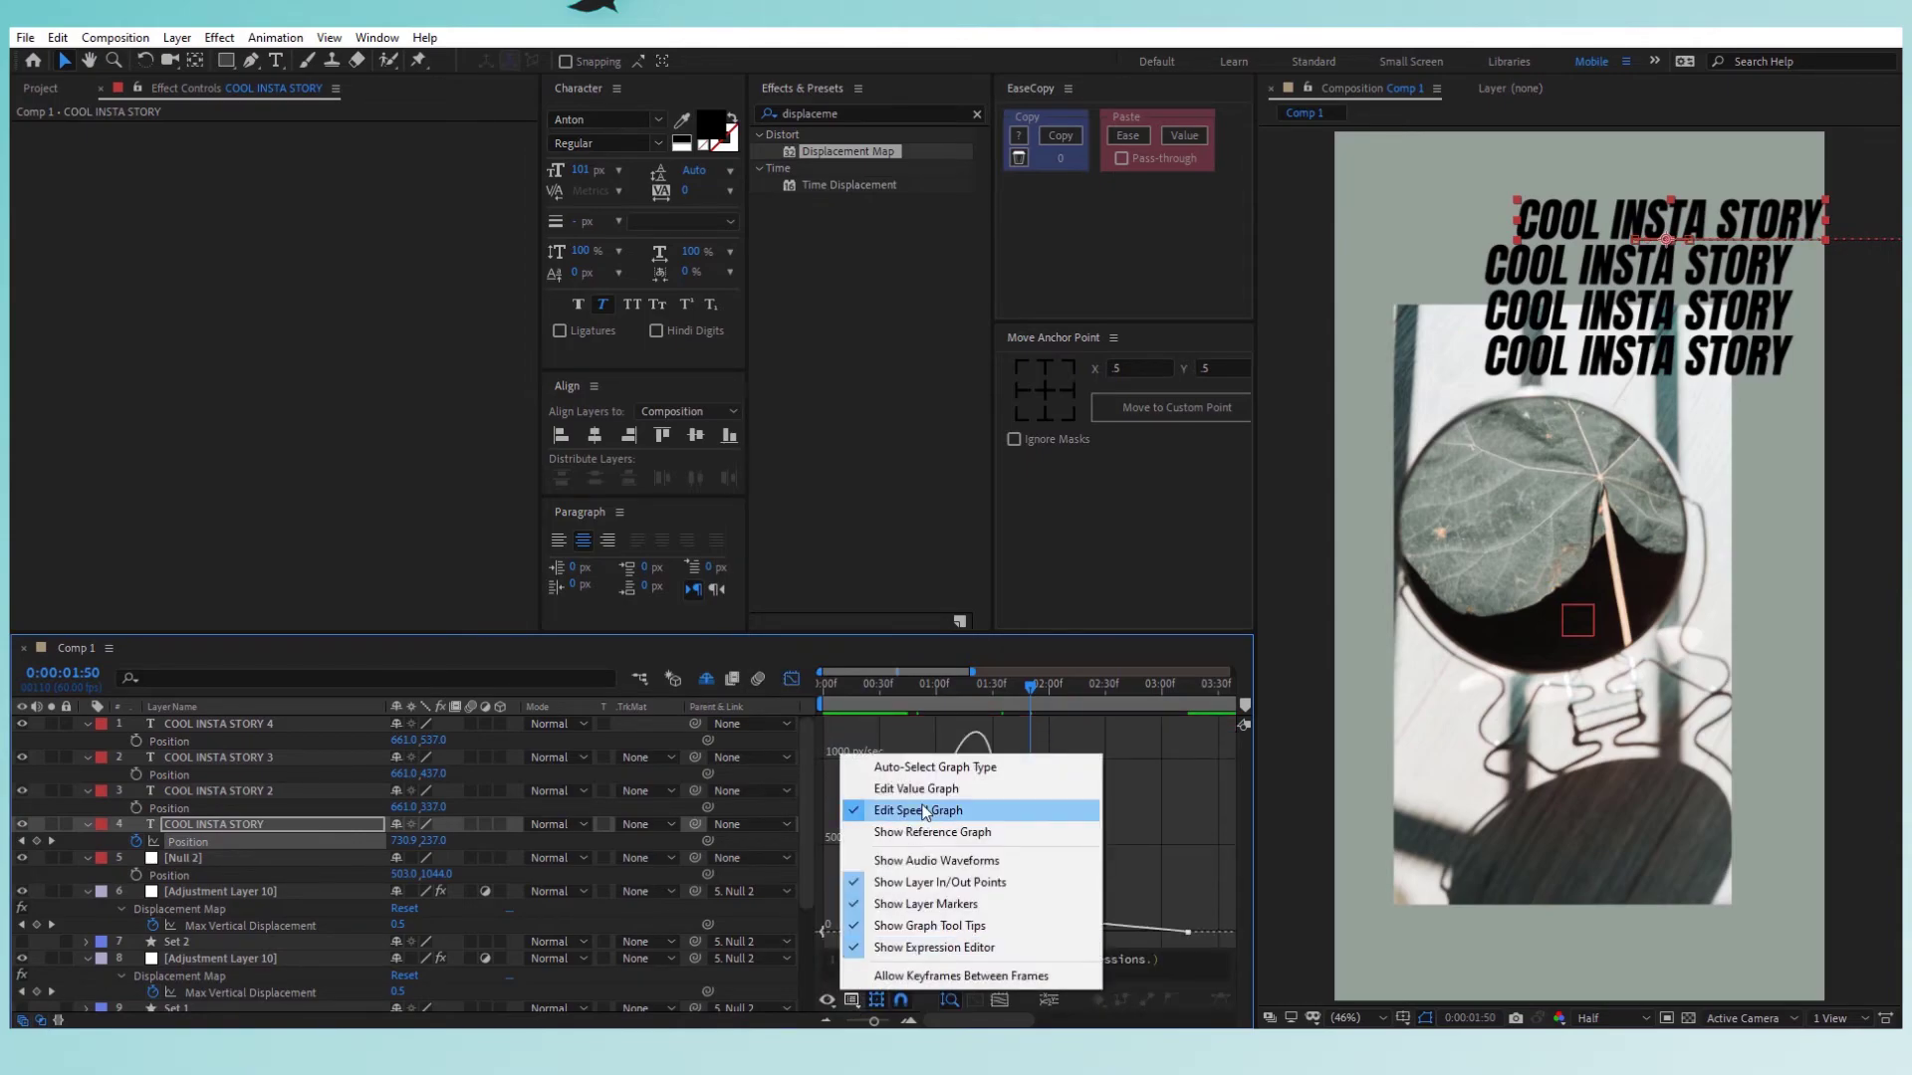
left_click(936, 806)
left_click_drag(922, 936, 938, 933)
left_click(792, 680)
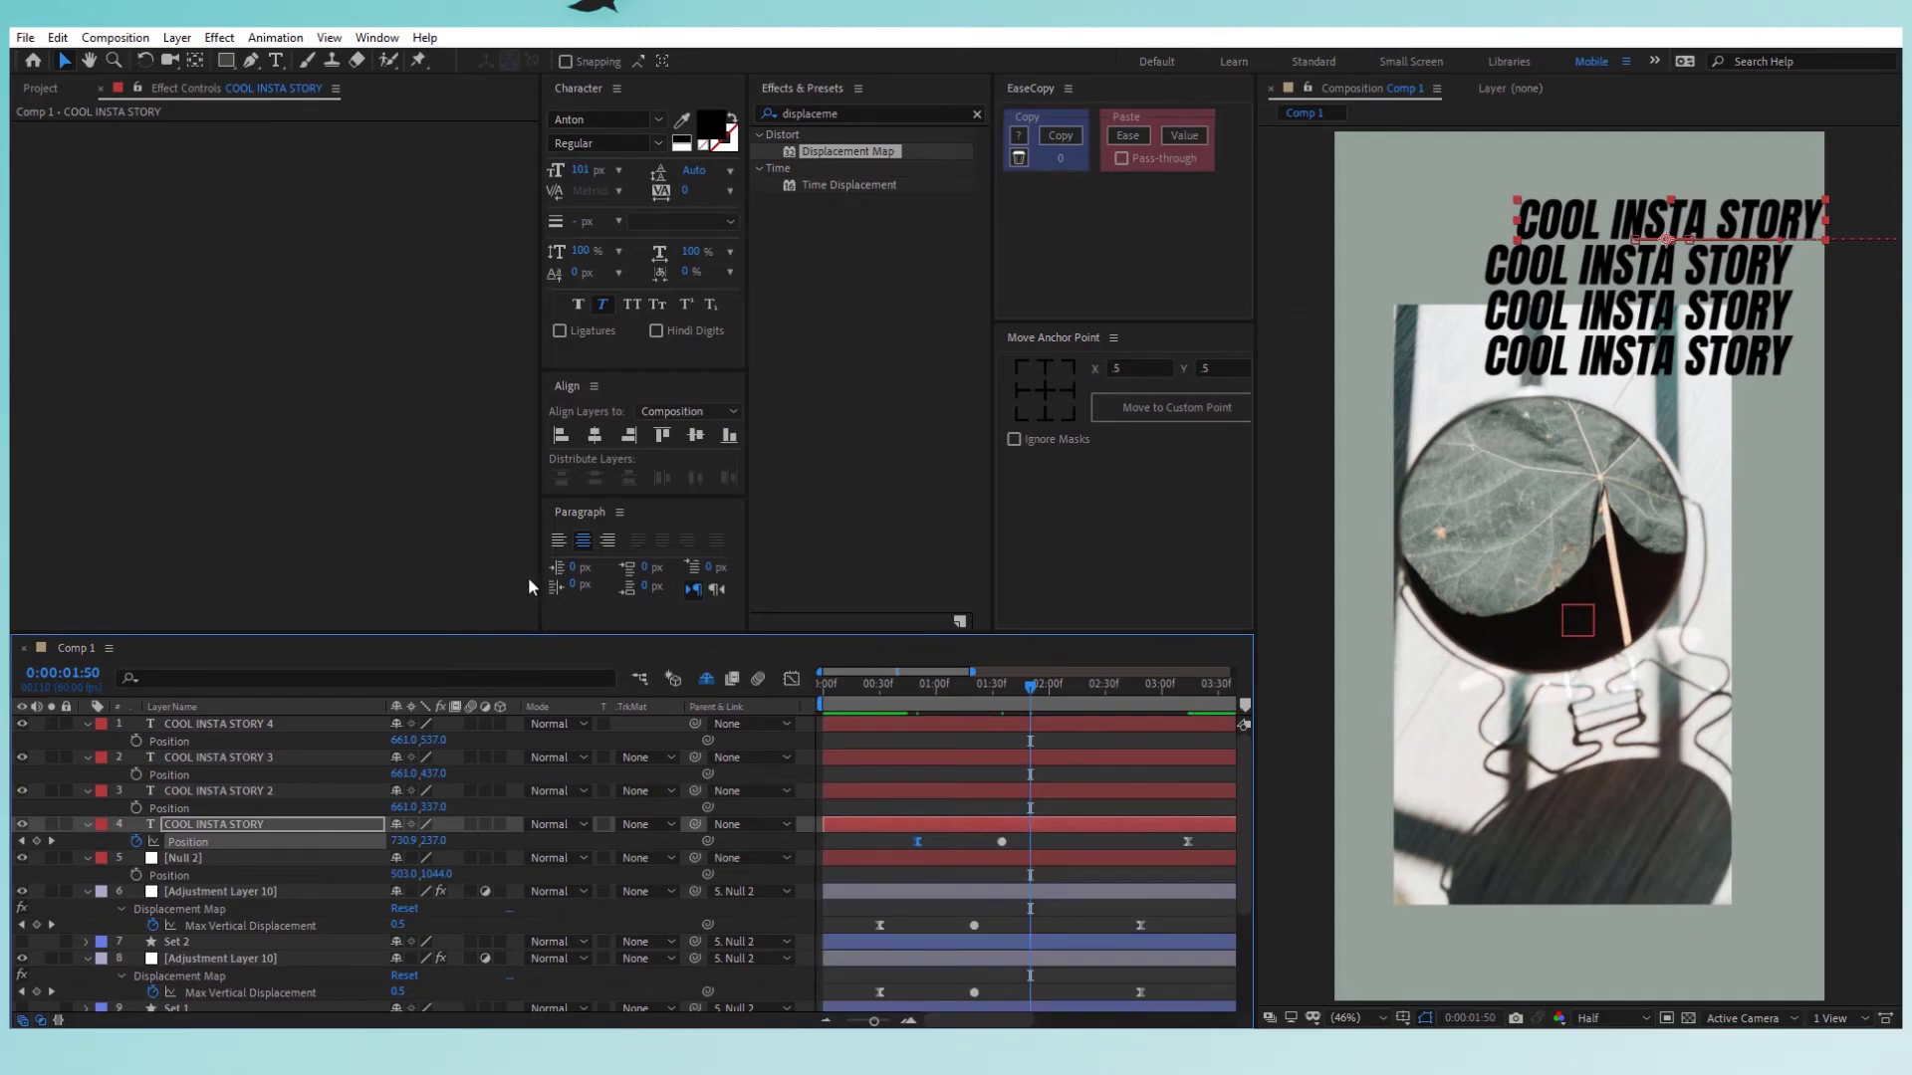
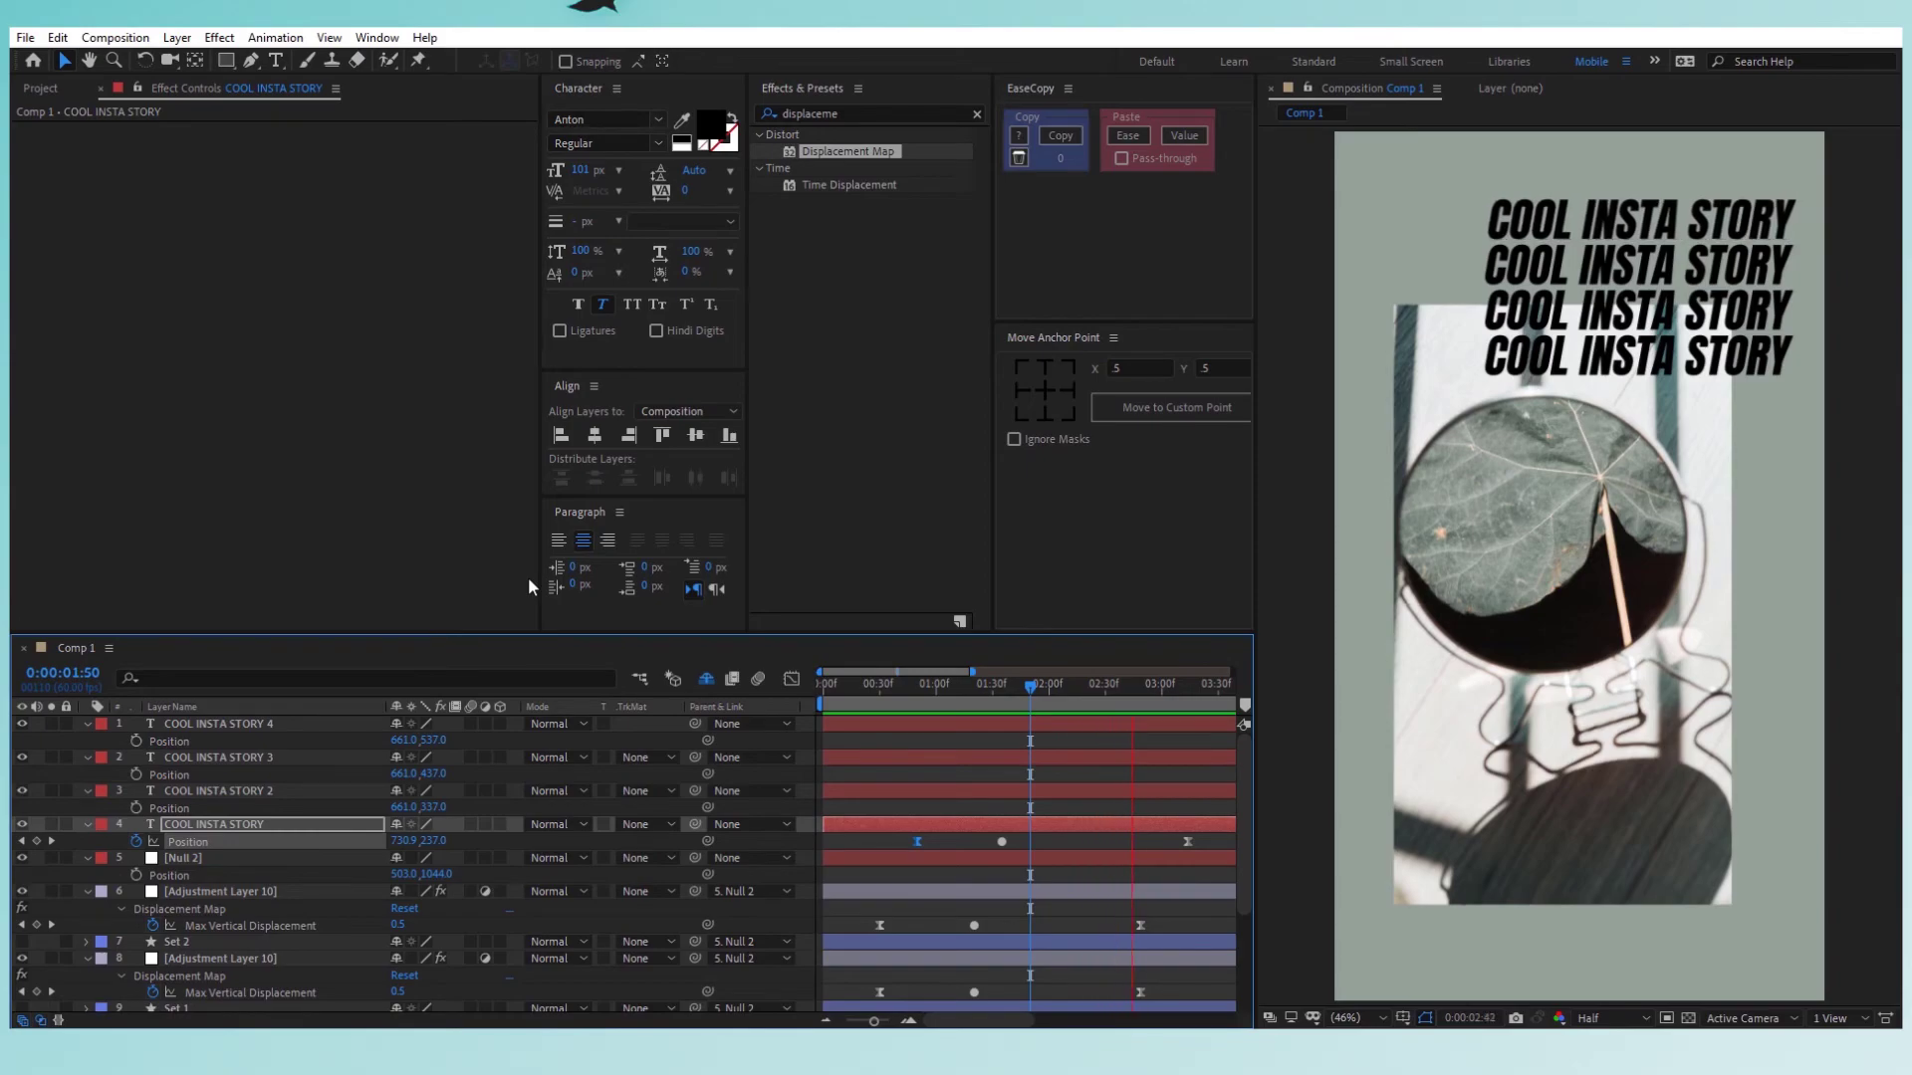
Preview the original title's slide-in animation and return to the start of the composition with nothing selected.
key("space")
key("space")
key("space")
key("Home")
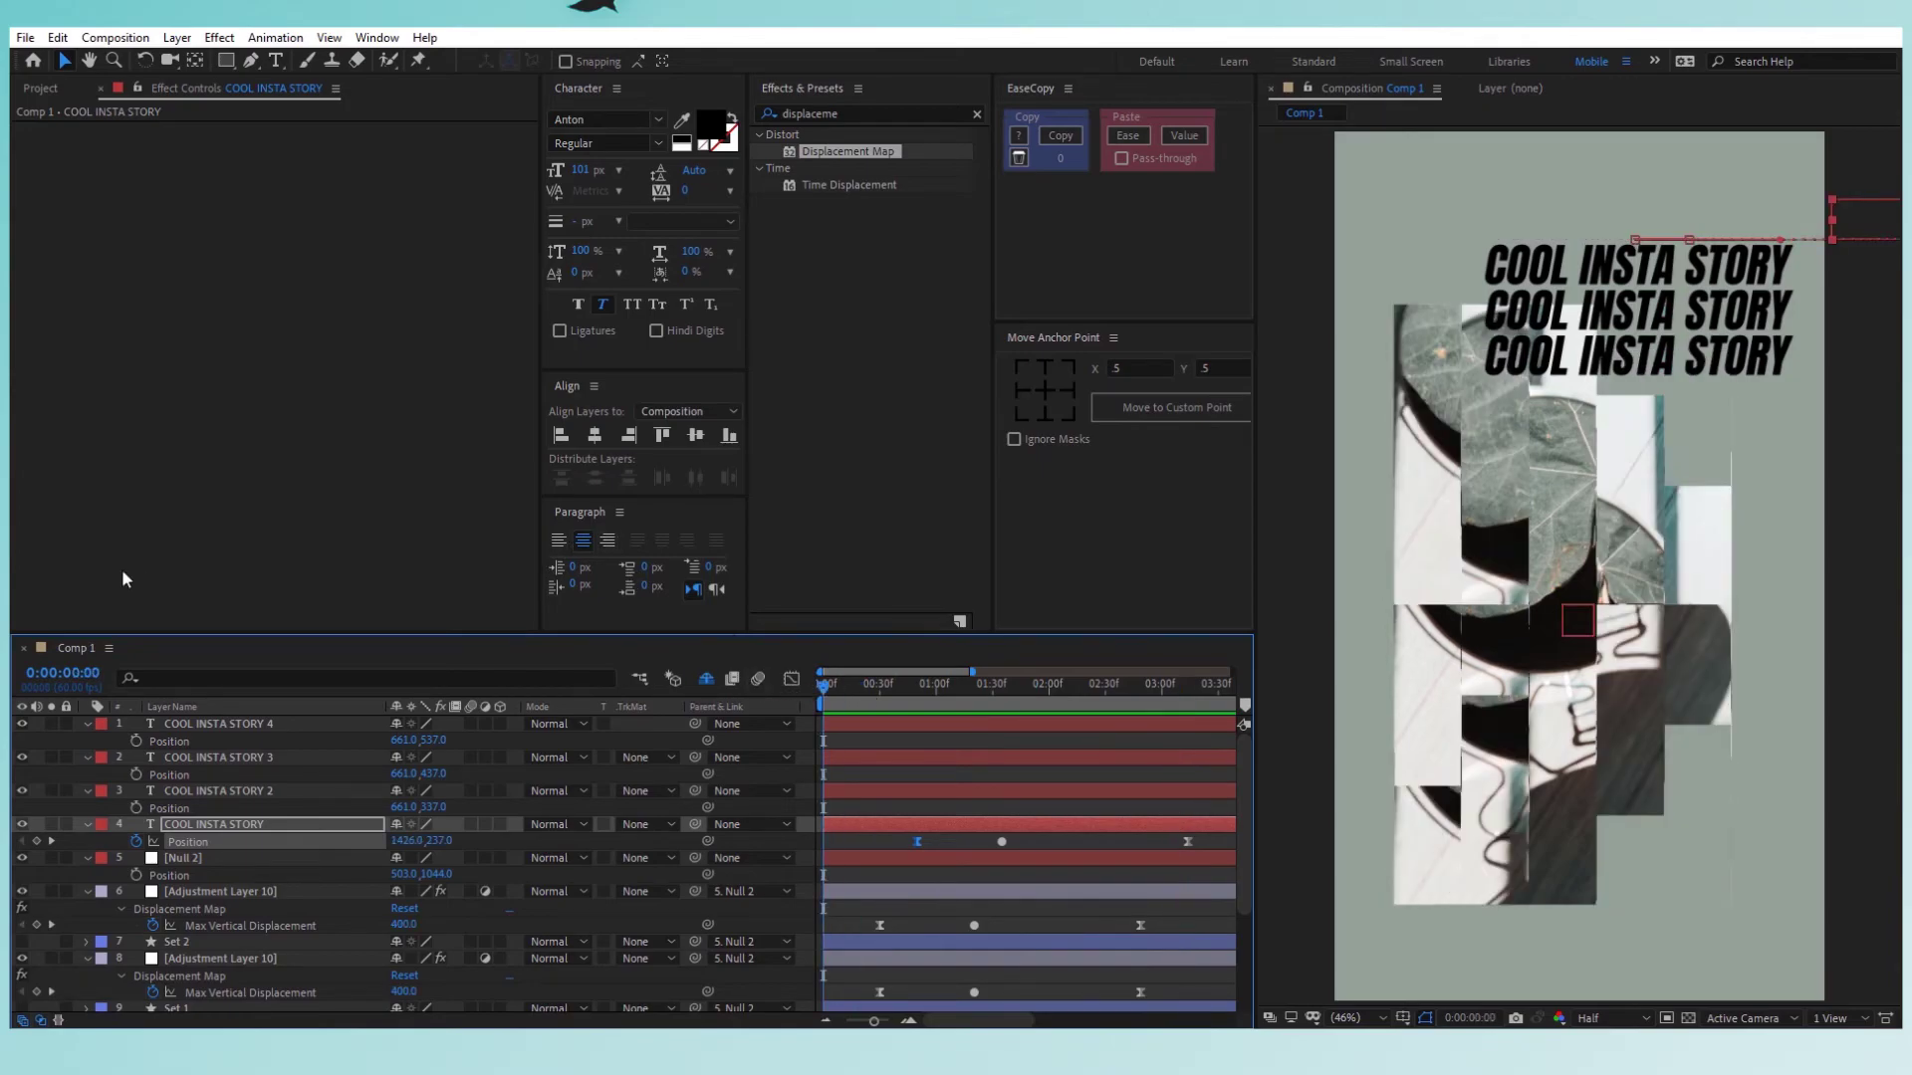
key("F2")
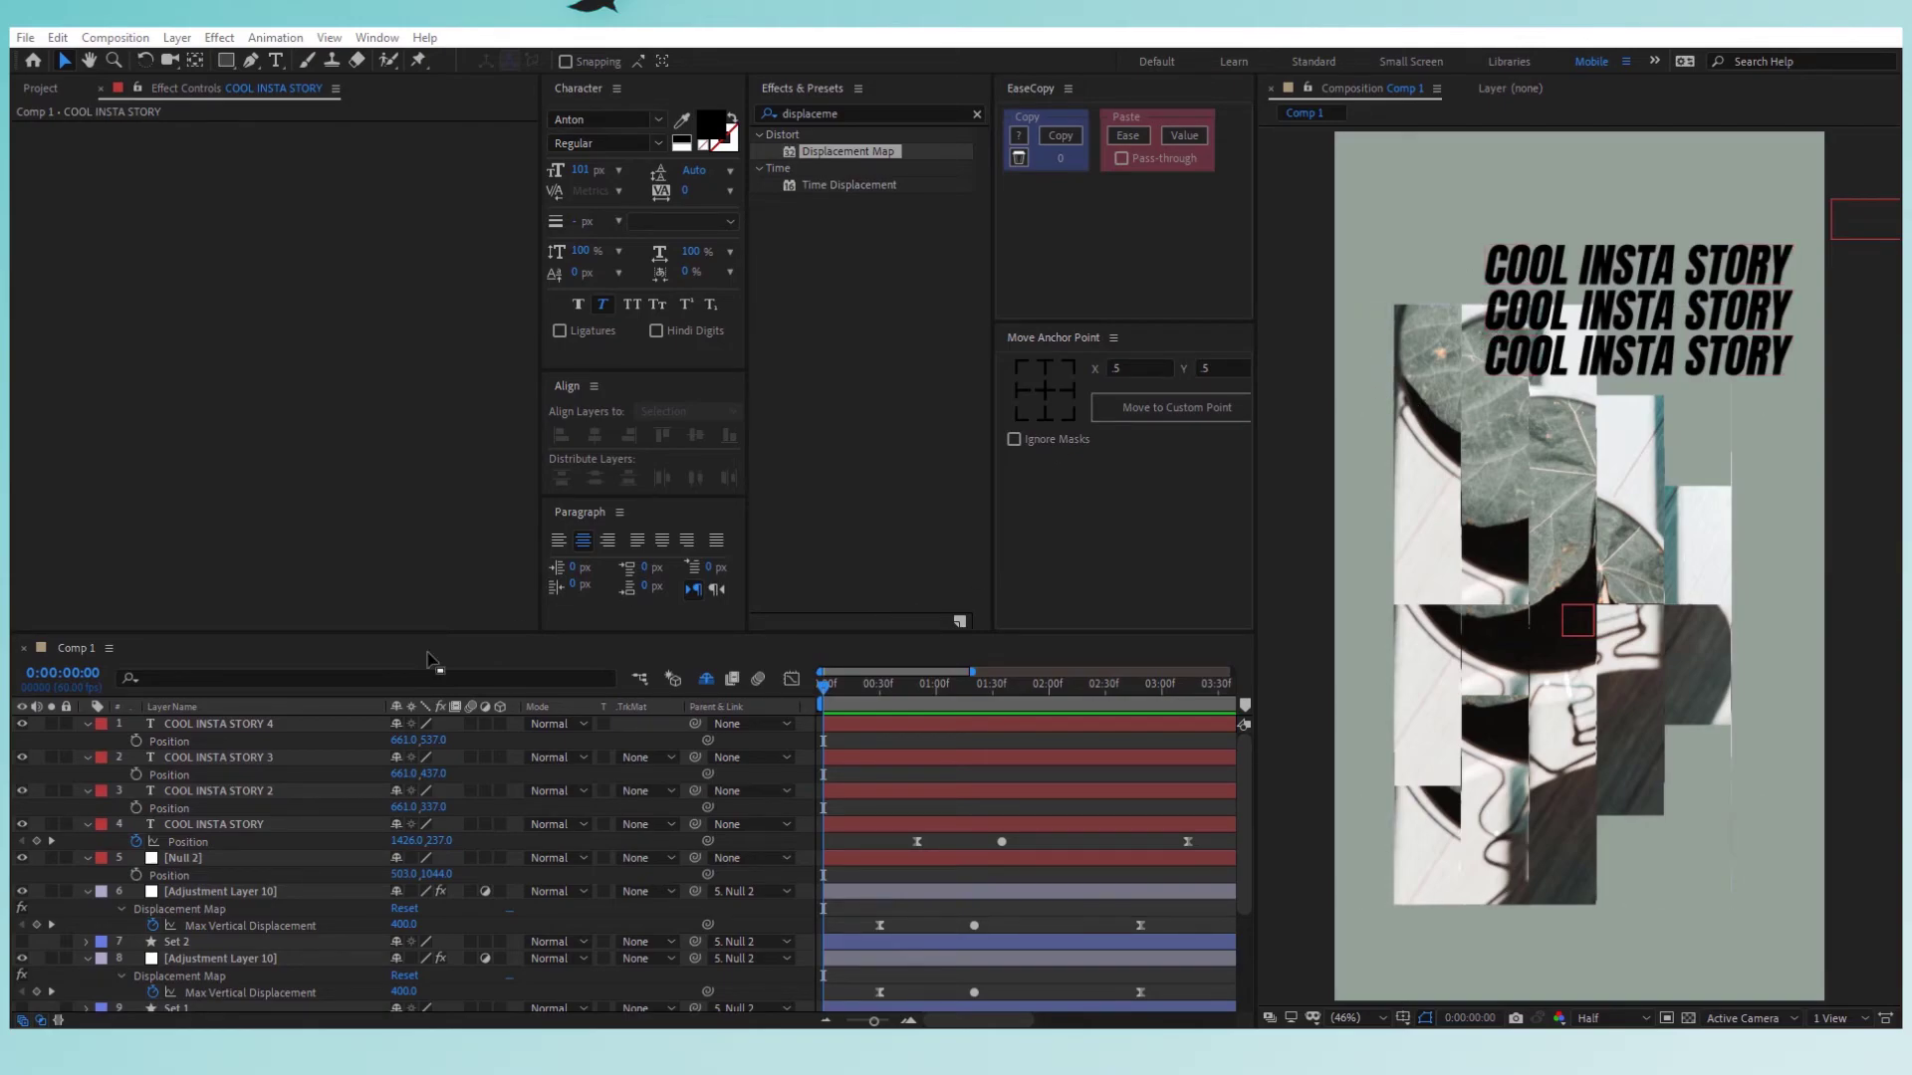
Add a Position keyframe to the COOL INSTA STORY 2 layer at 0:00:00:50.
left_click(266, 791)
mouse_move(894, 691)
left_mouse_down()
mouse_move(862, 689)
mouse_move(916, 687)
left_mouse_up()
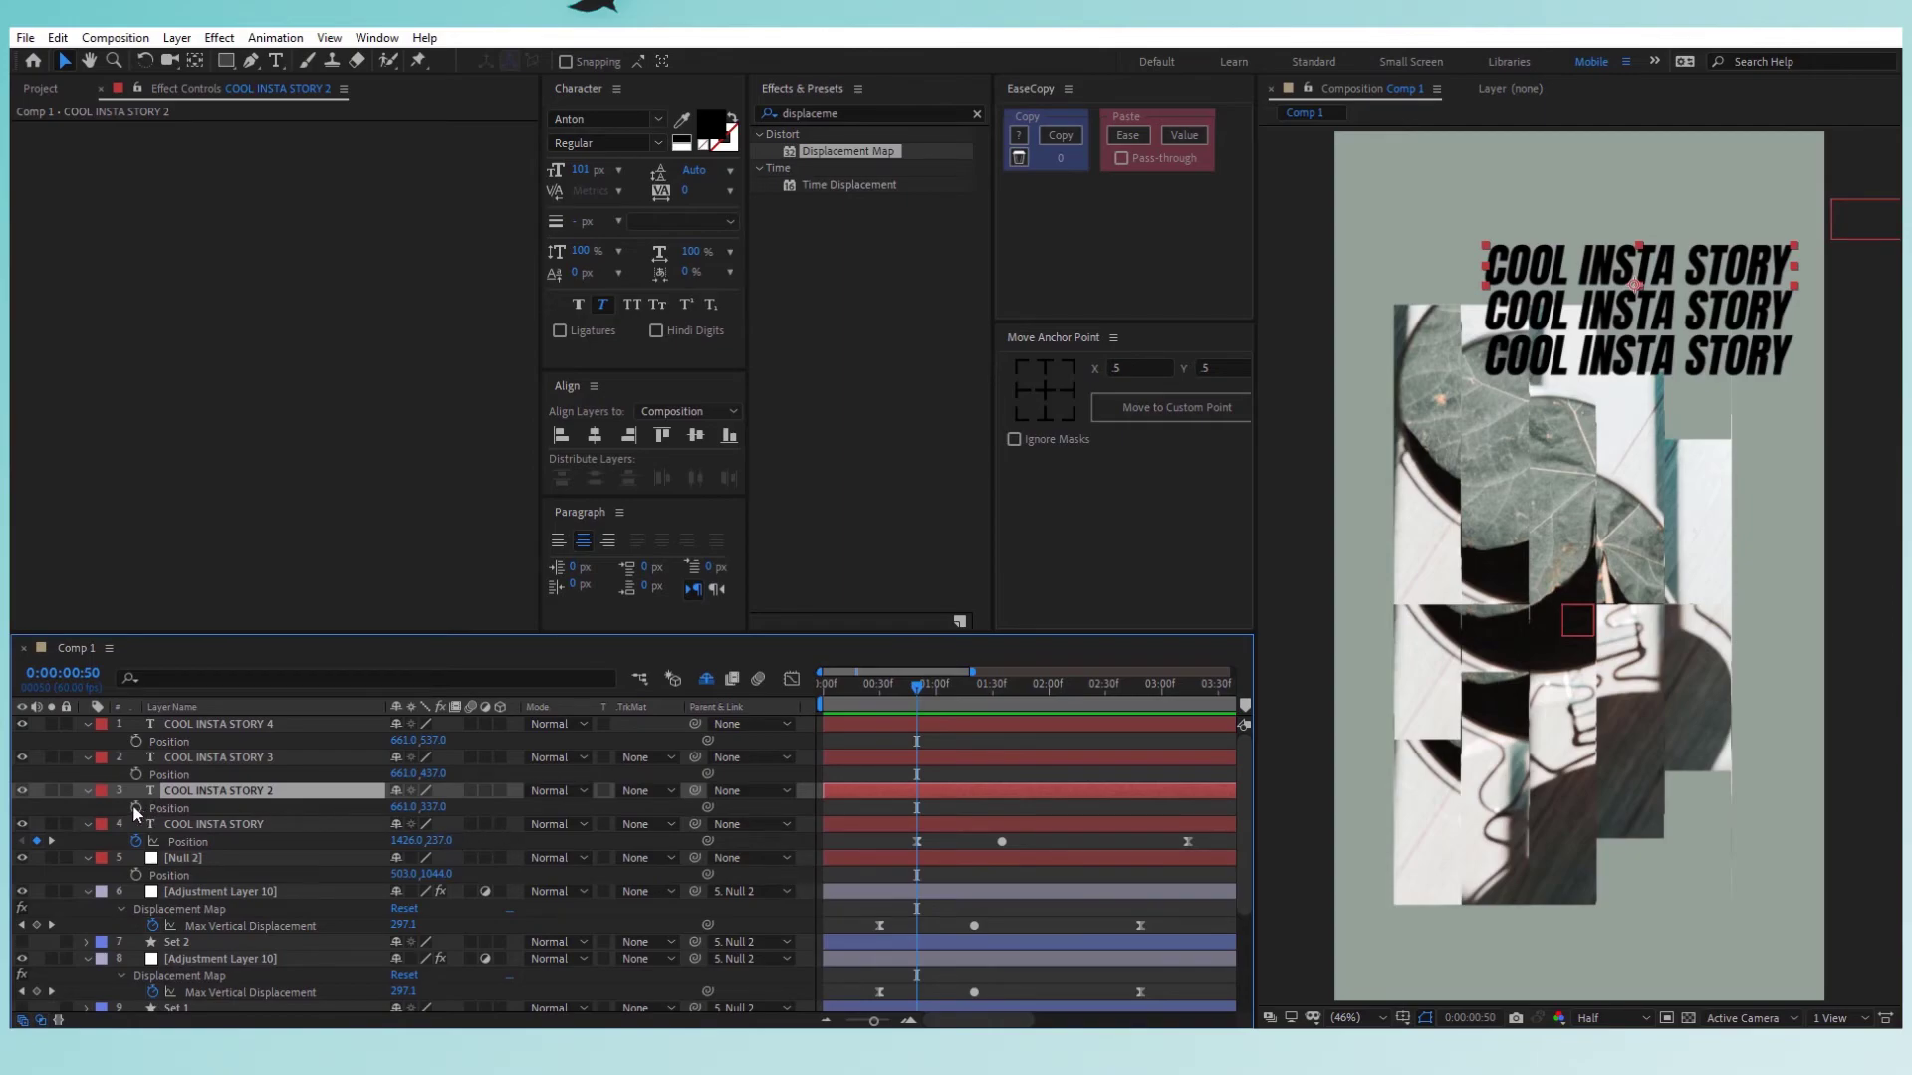
left_click(137, 807)
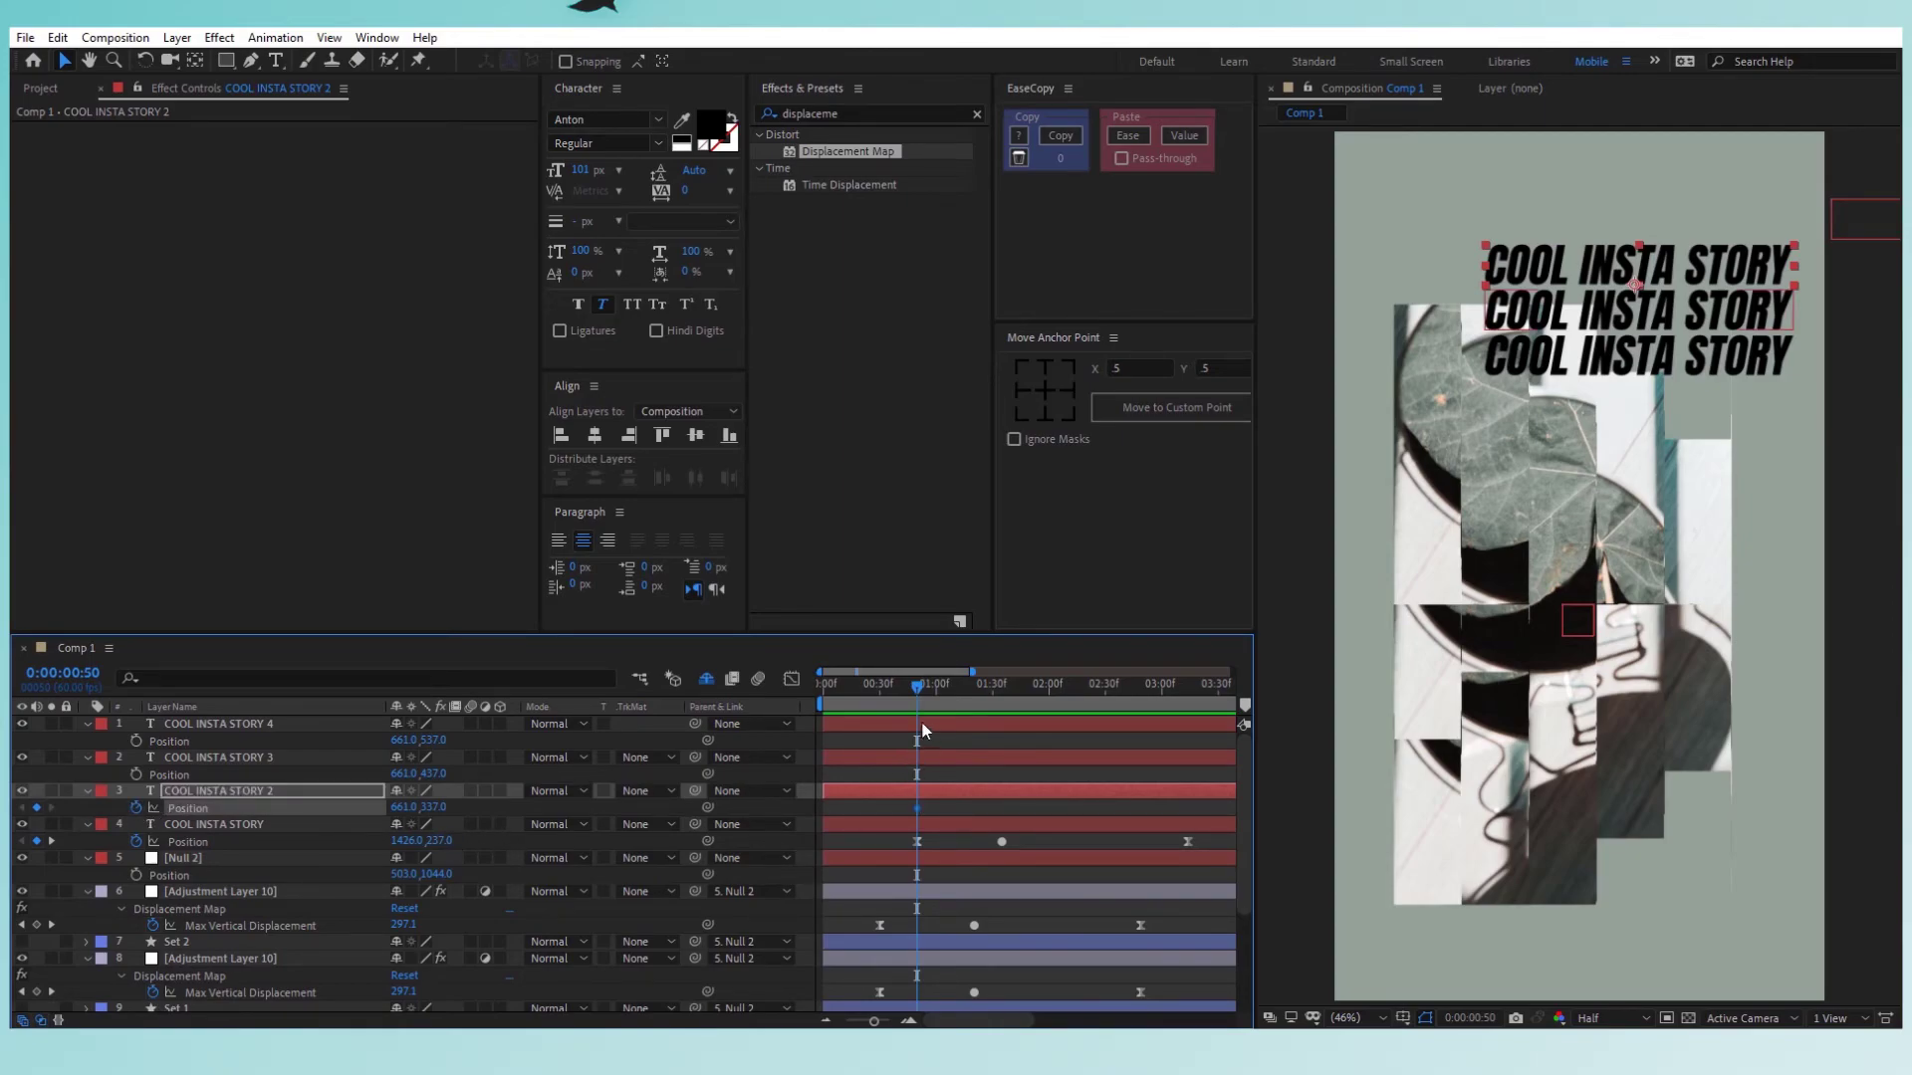
Animate COOL INSTA STORY 2 and 4 in from X 1437 and 1435 with Position keyframes at 0:00:00:50, 0:00:01:35 and 0:00:03:14.
key("space")
key("space")
left_click_drag(918, 694, 914, 693)
left_click_drag(917, 807, 1031, 803)
left_click_drag(1026, 693, 1185, 741)
key("ctrl+z")
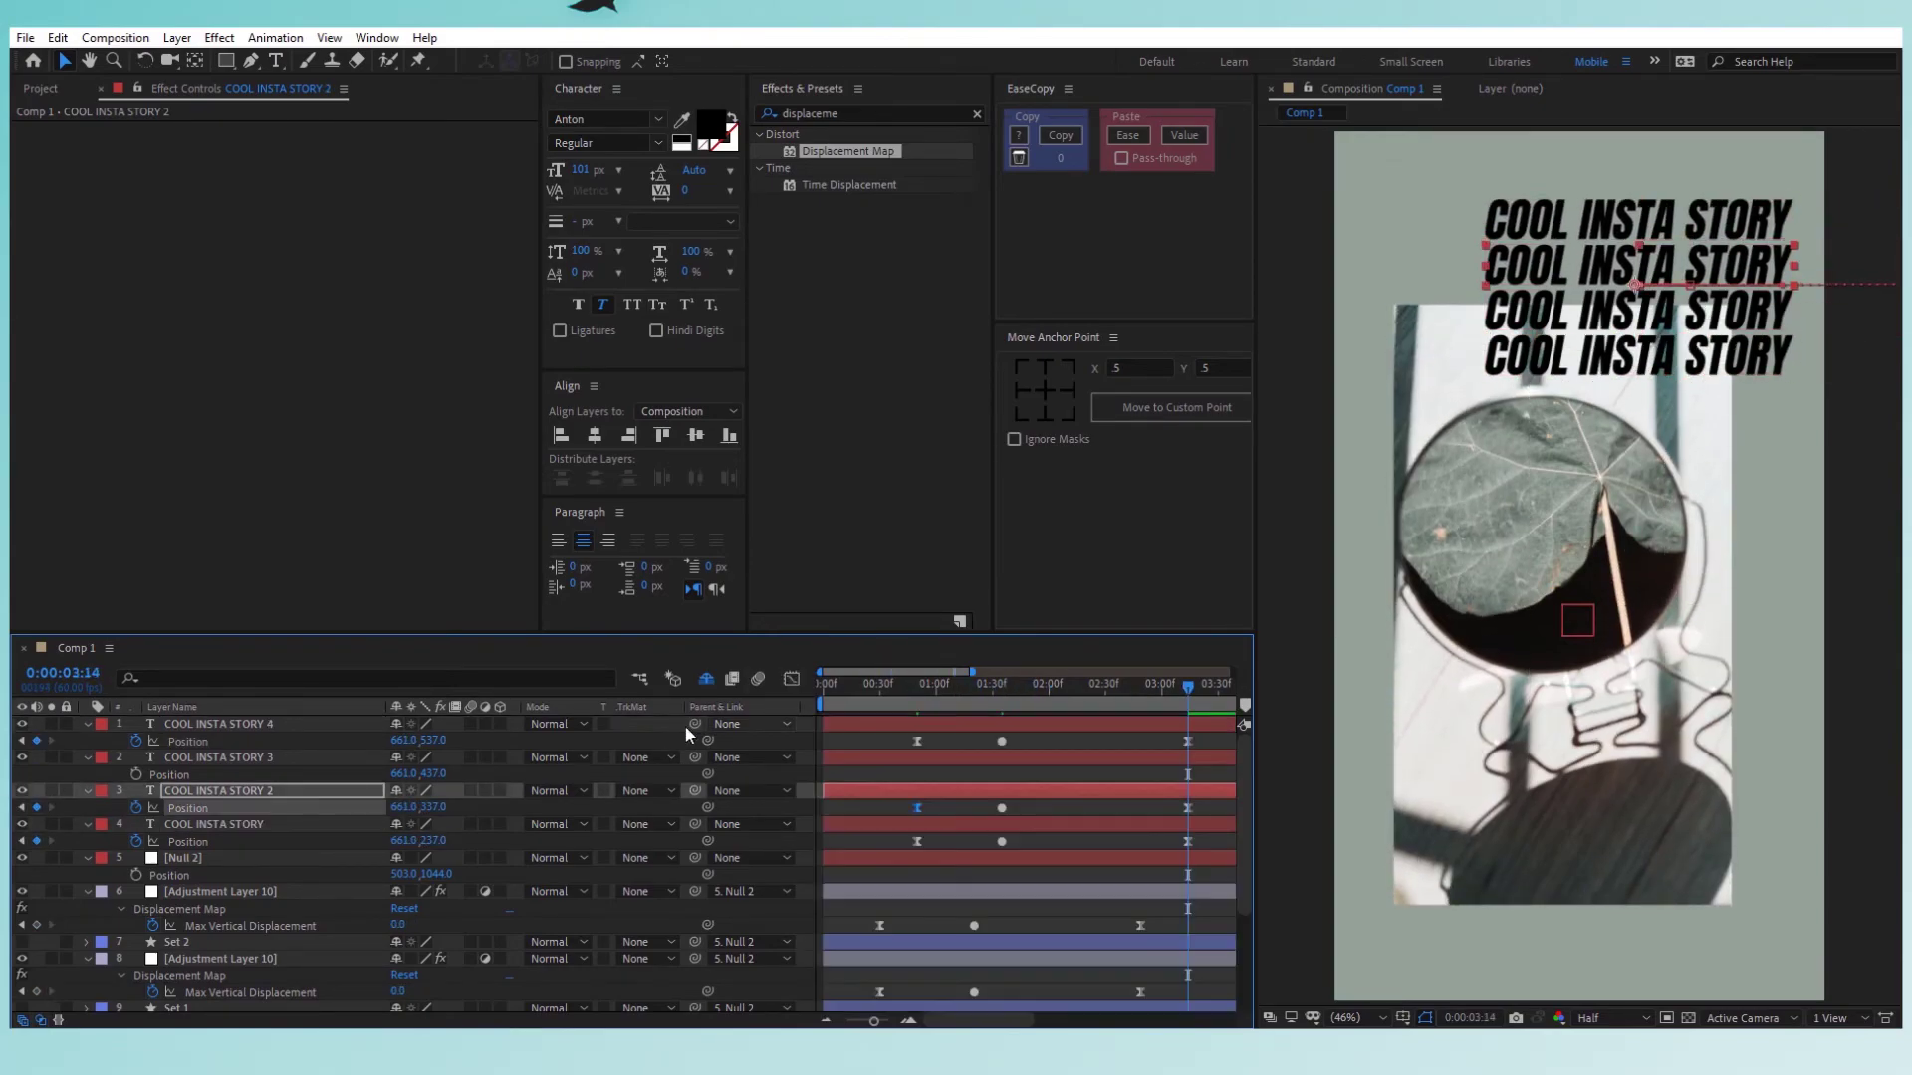
Add a Position keyframe to the COOL INSTA STORY 3 layer at 0:00:00:50.
key("j")
mouse_move(917, 686)
left_mouse_down()
mouse_move(858, 735)
mouse_move(480, 552)
mouse_move(944, 683)
mouse_move(898, 687)
left_mouse_up()
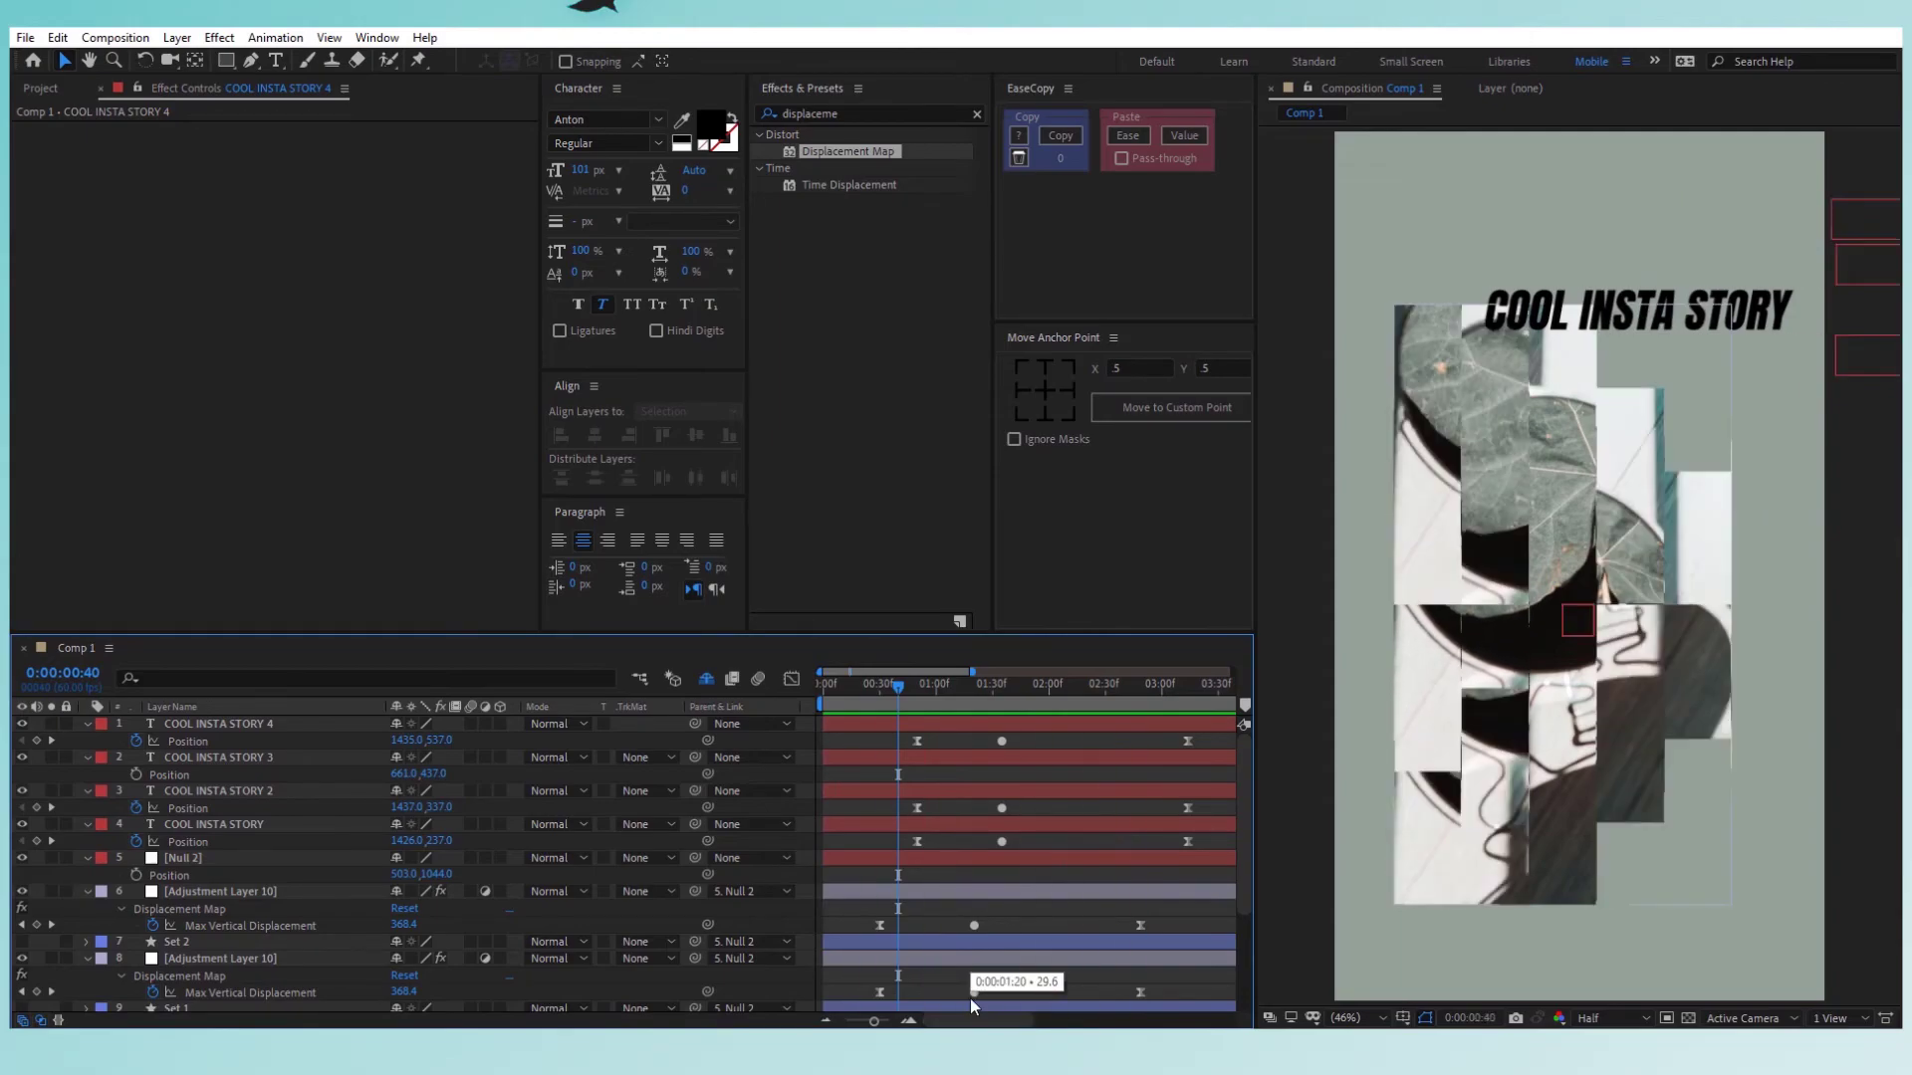
left_click(281, 759)
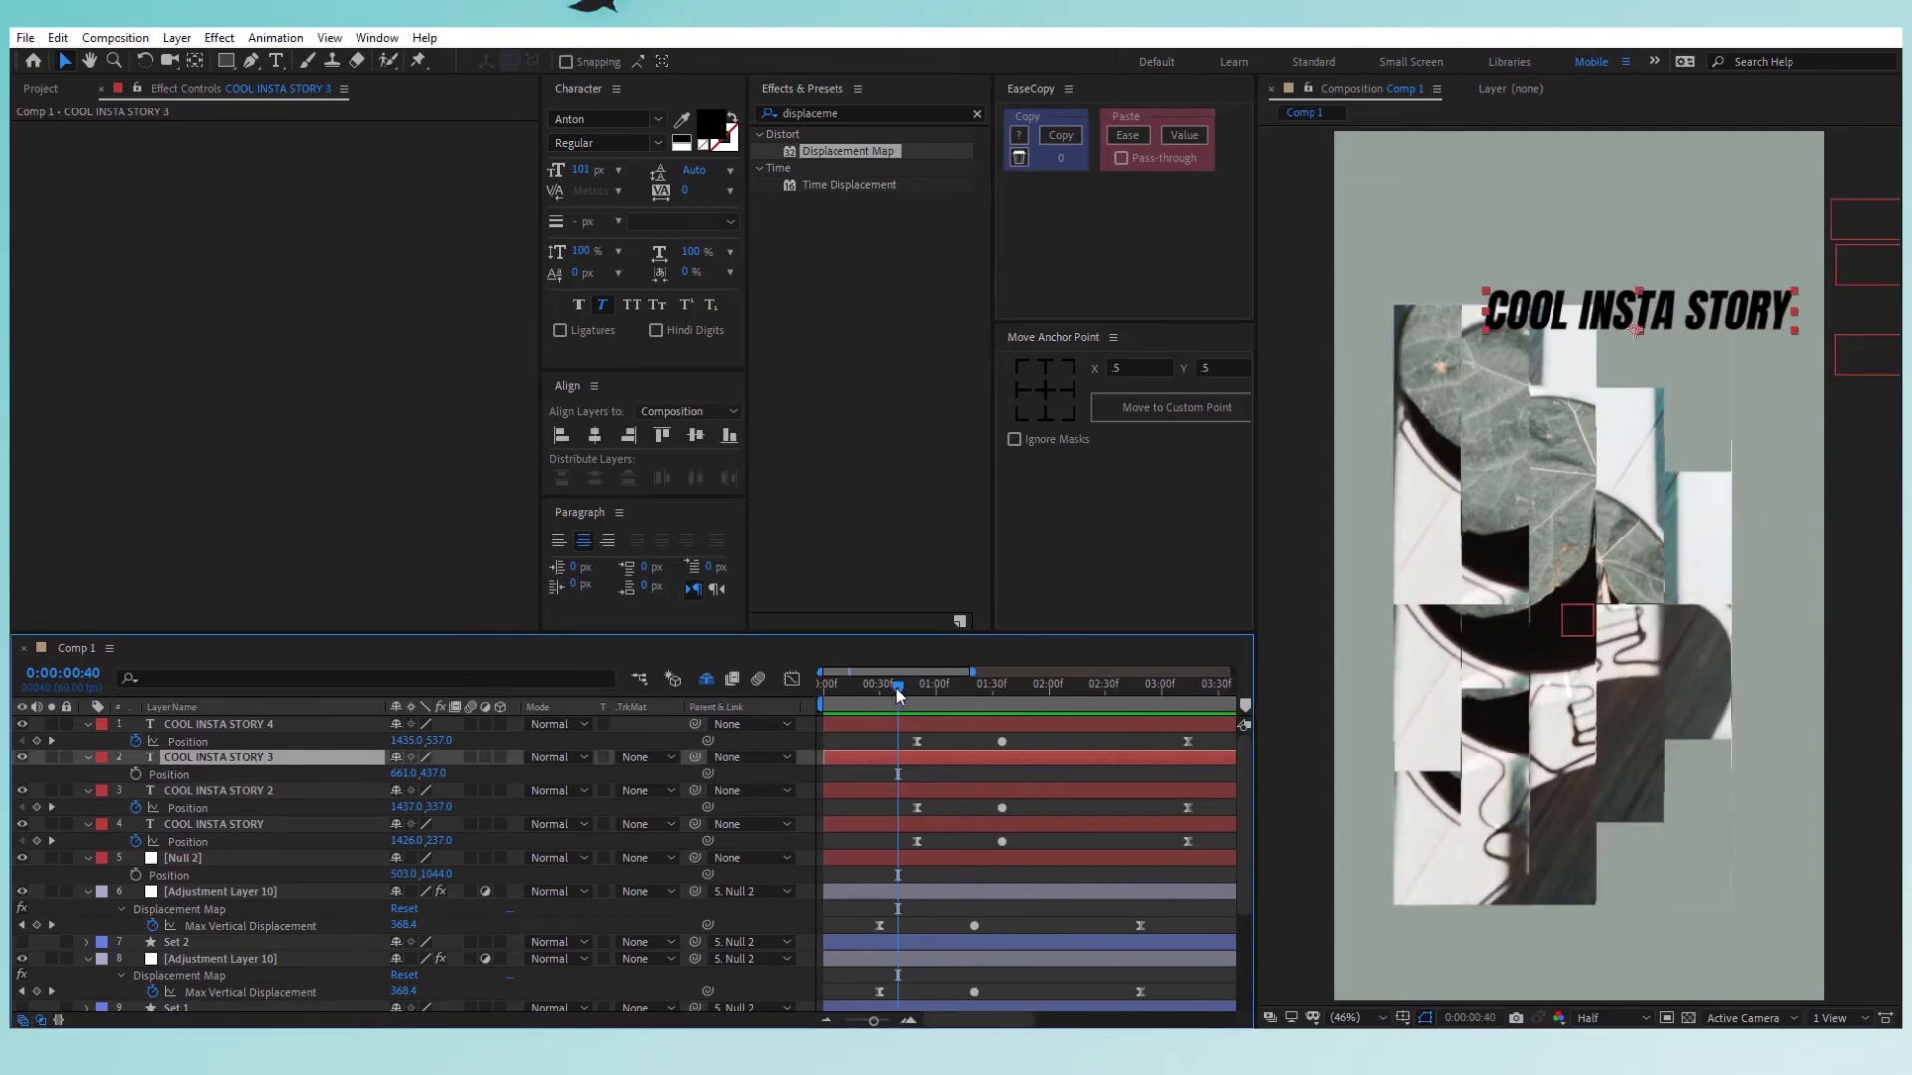
left_click_drag(898, 687, 917, 687)
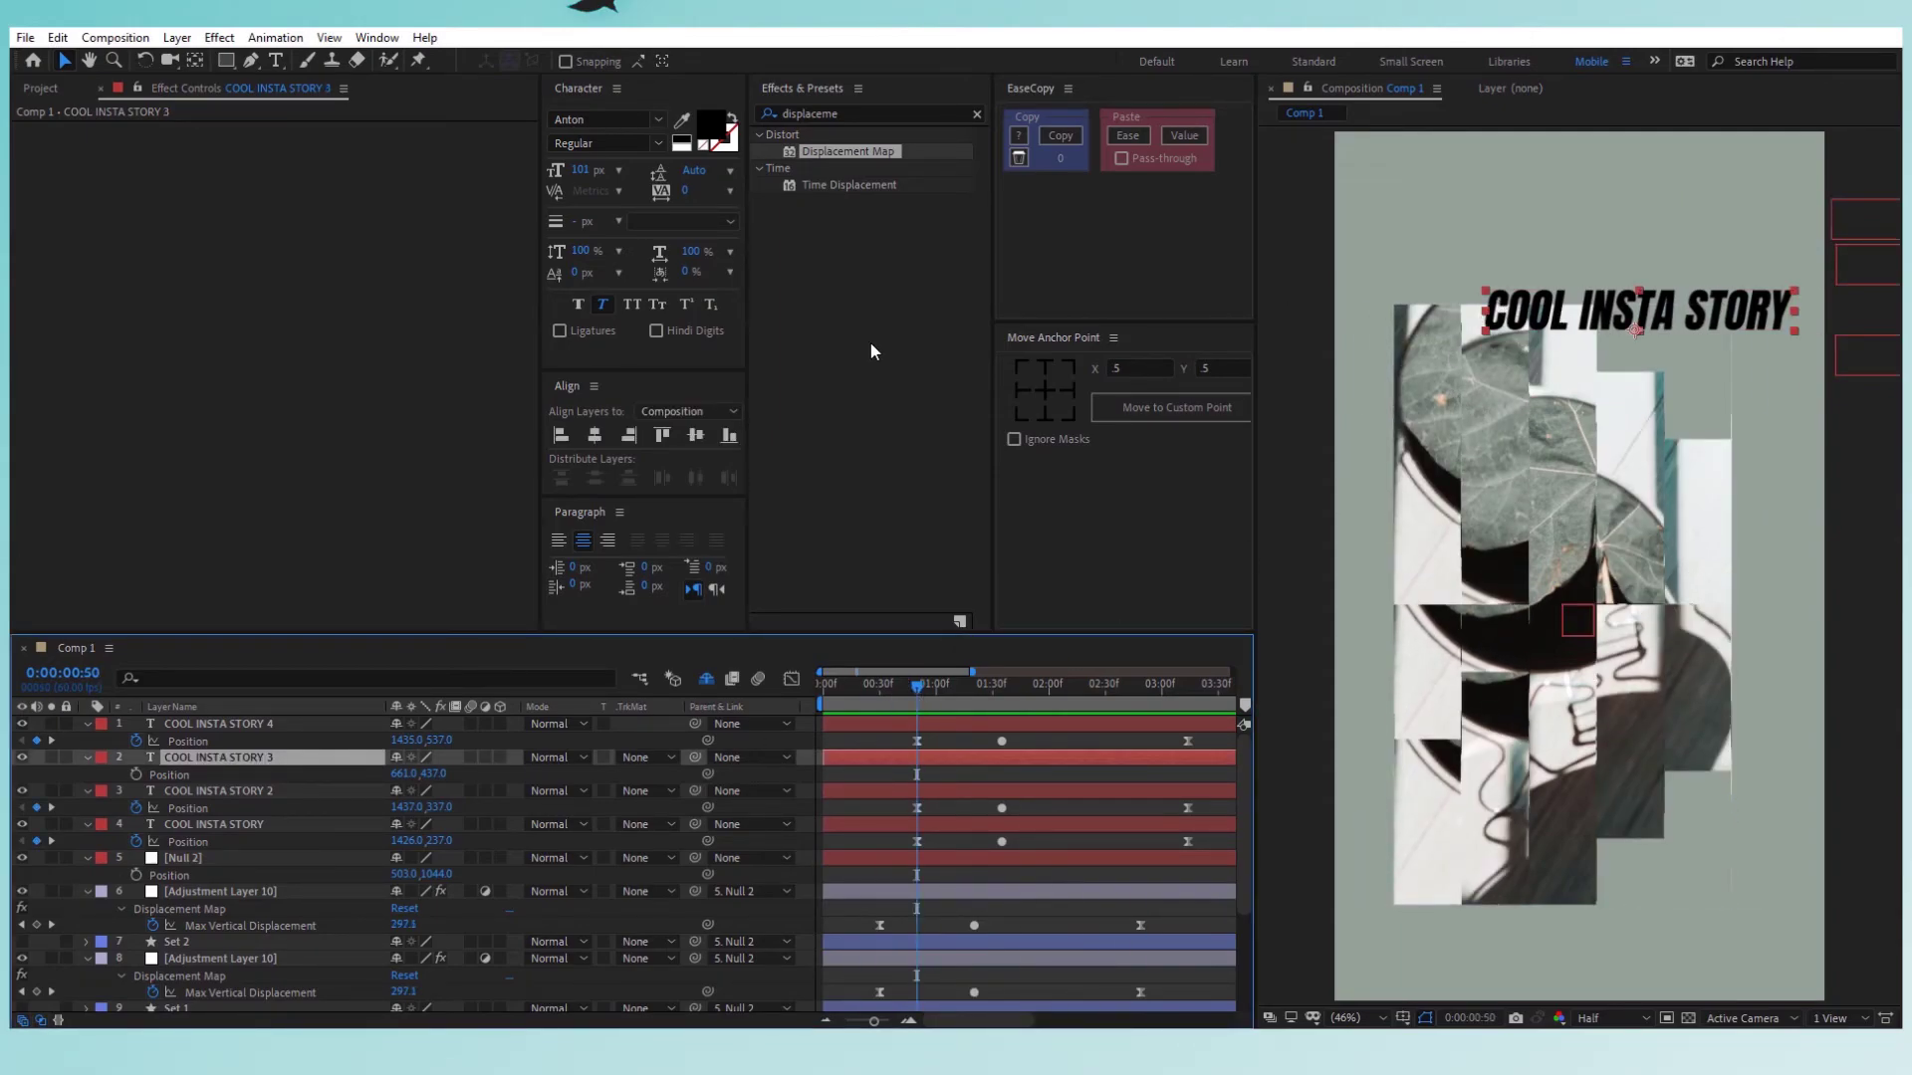
left_click(138, 774)
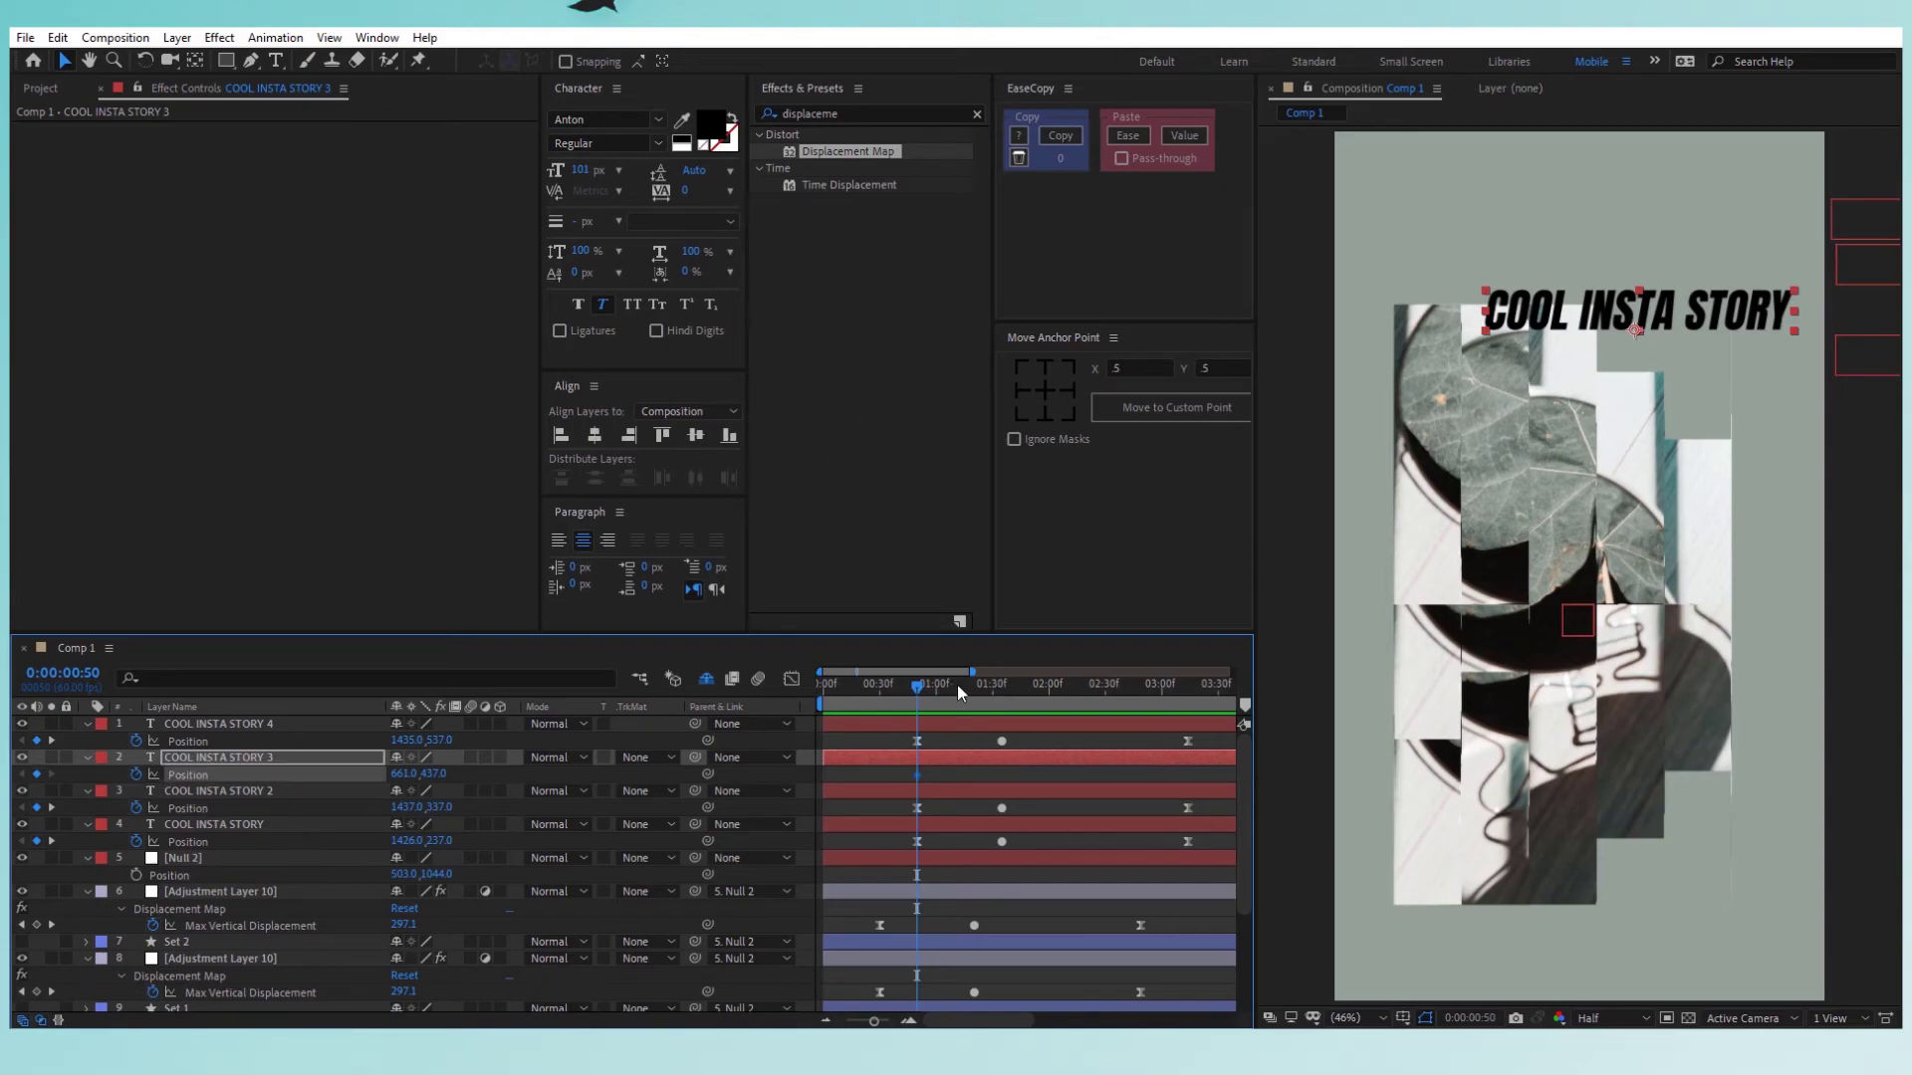
Add a second Position keyframe to COOL INSTA STORY 3 at 0:00:01:50.
left_click(983, 689)
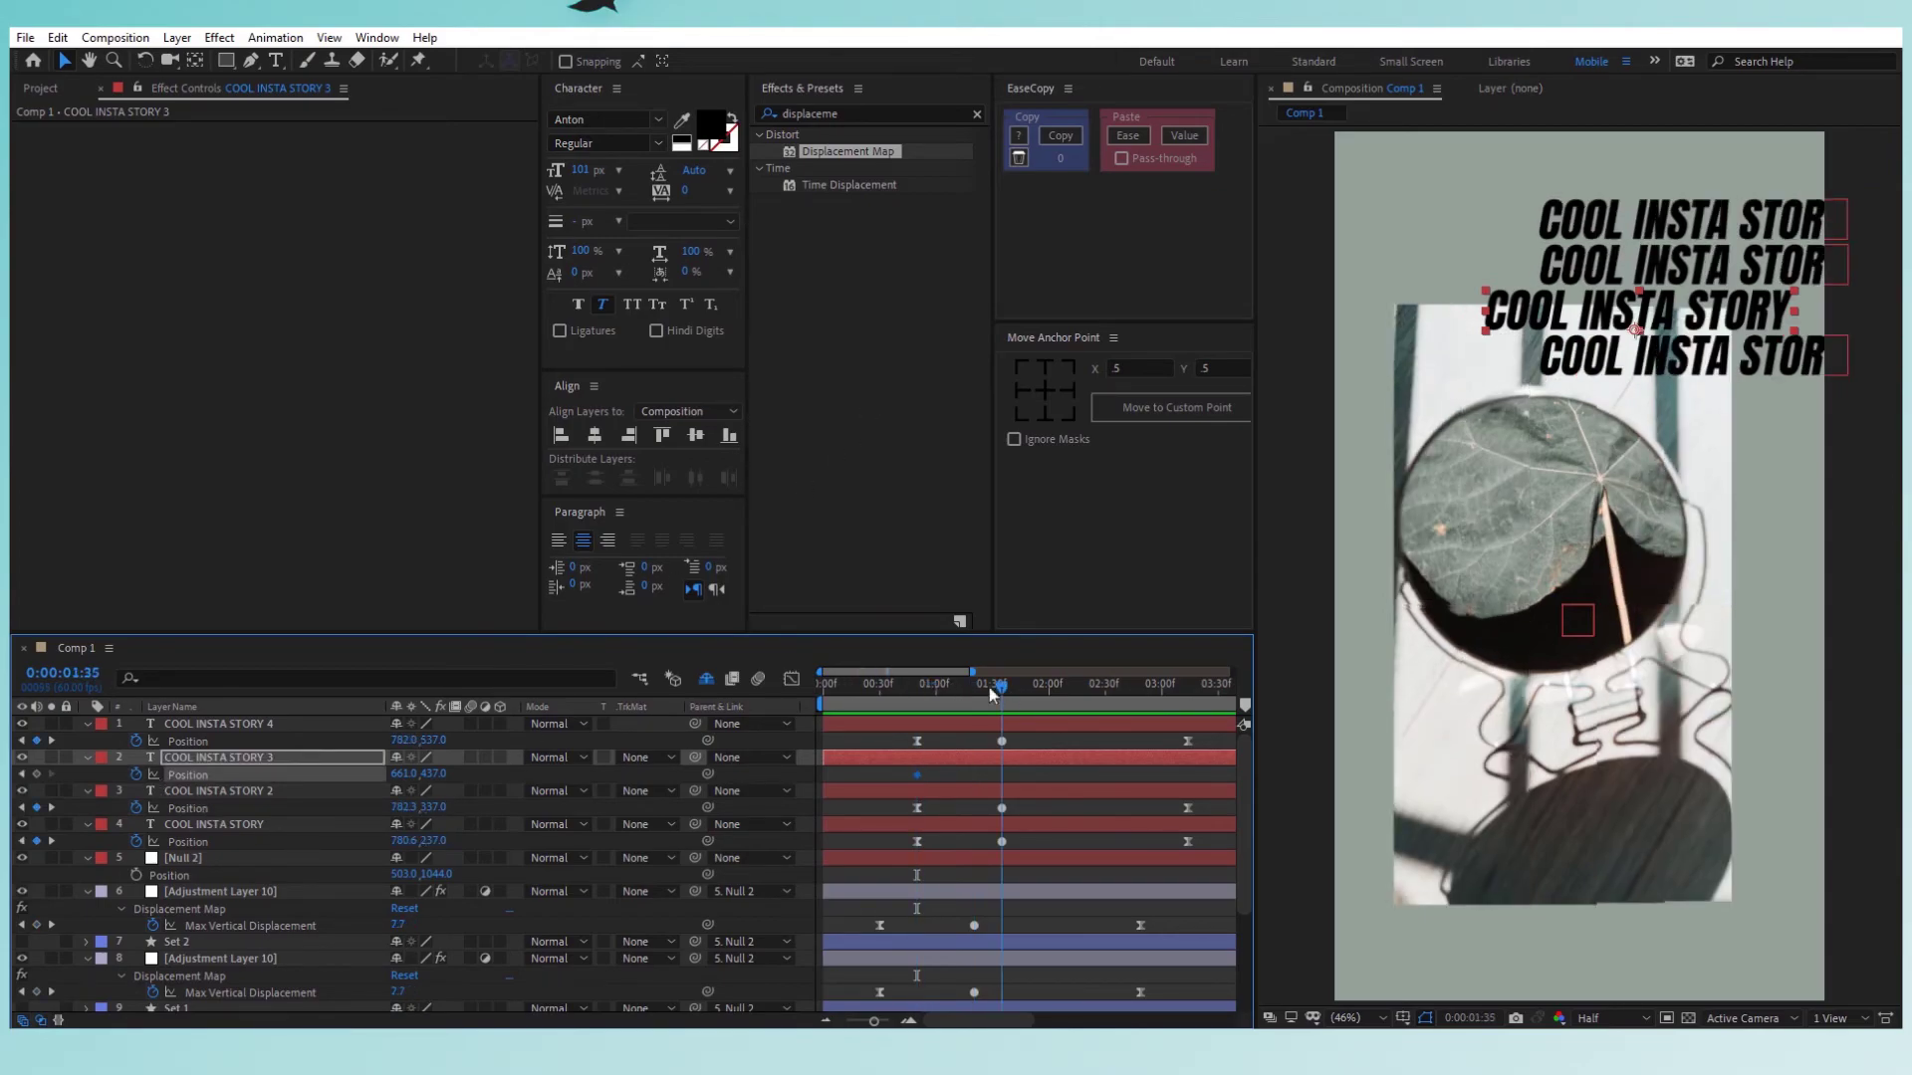
left_click(914, 686)
left_click(70, 674)
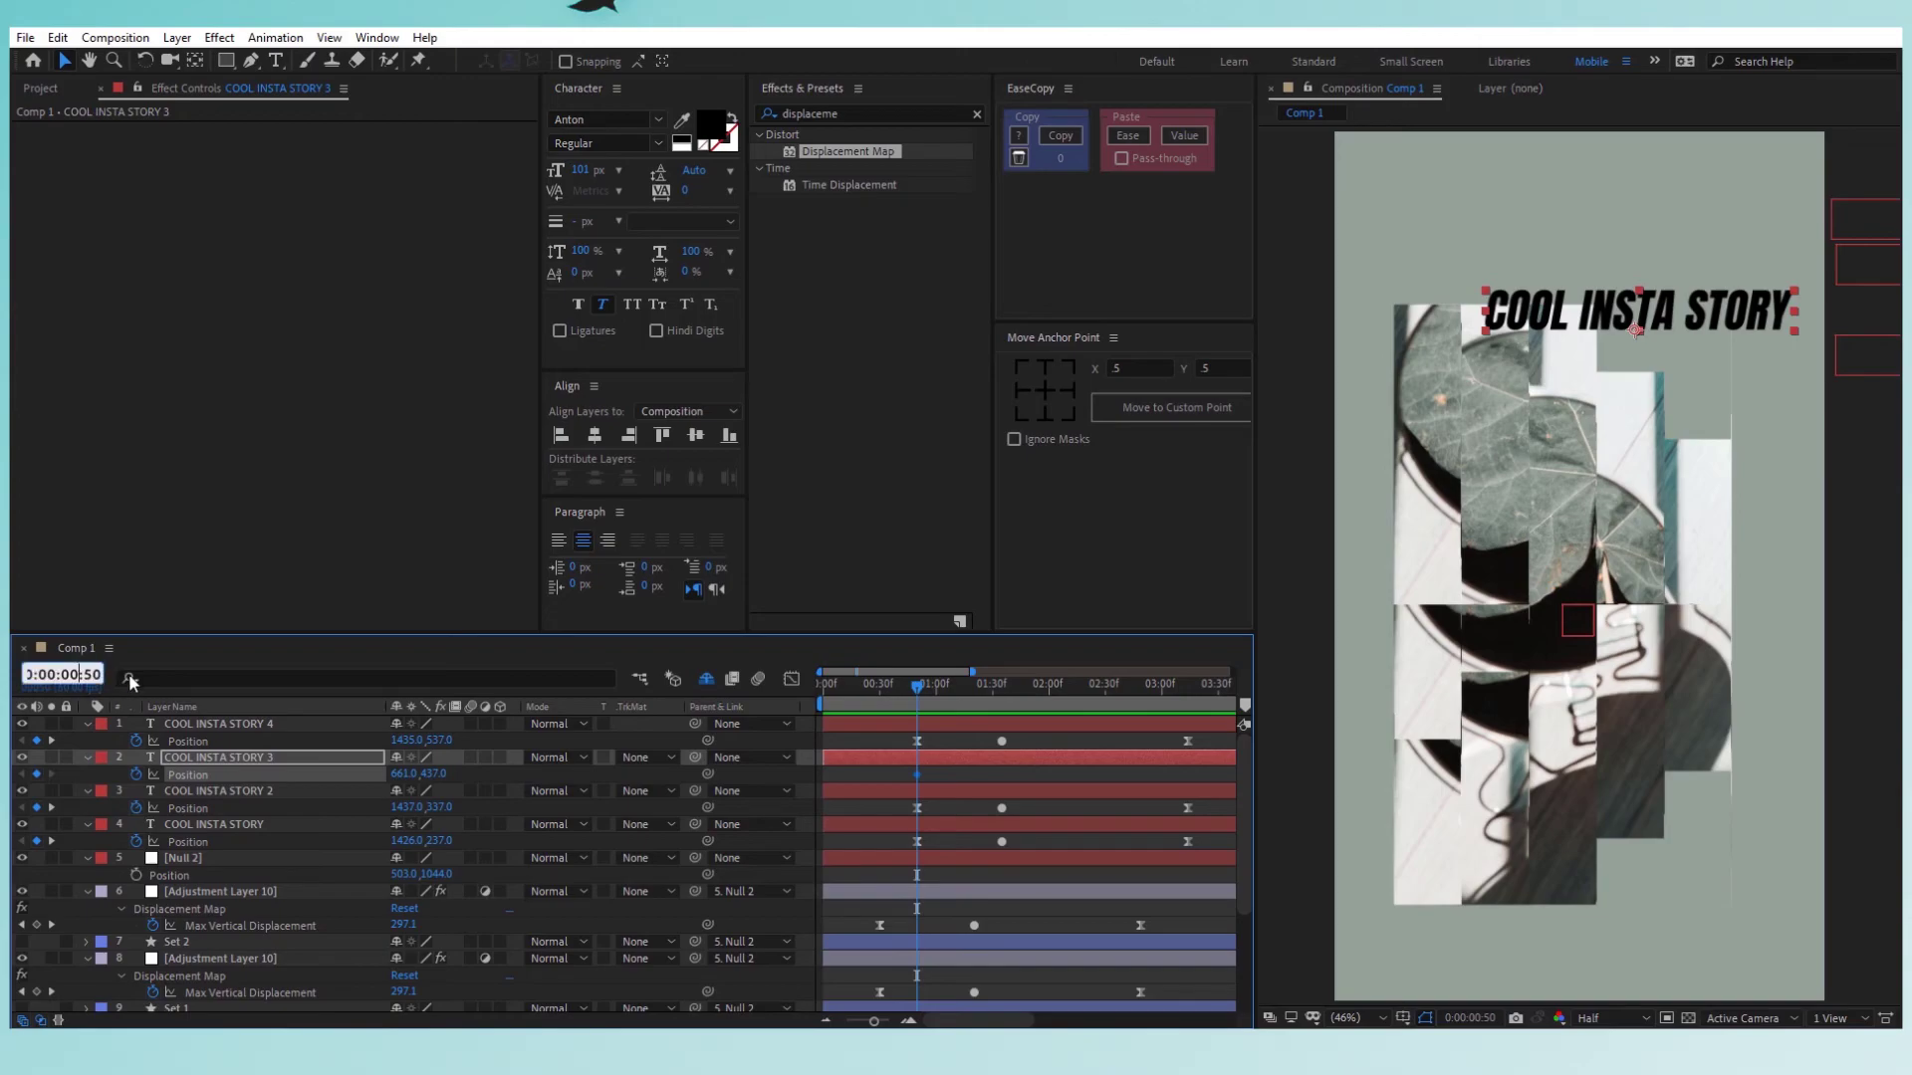
type("150")
key("Return")
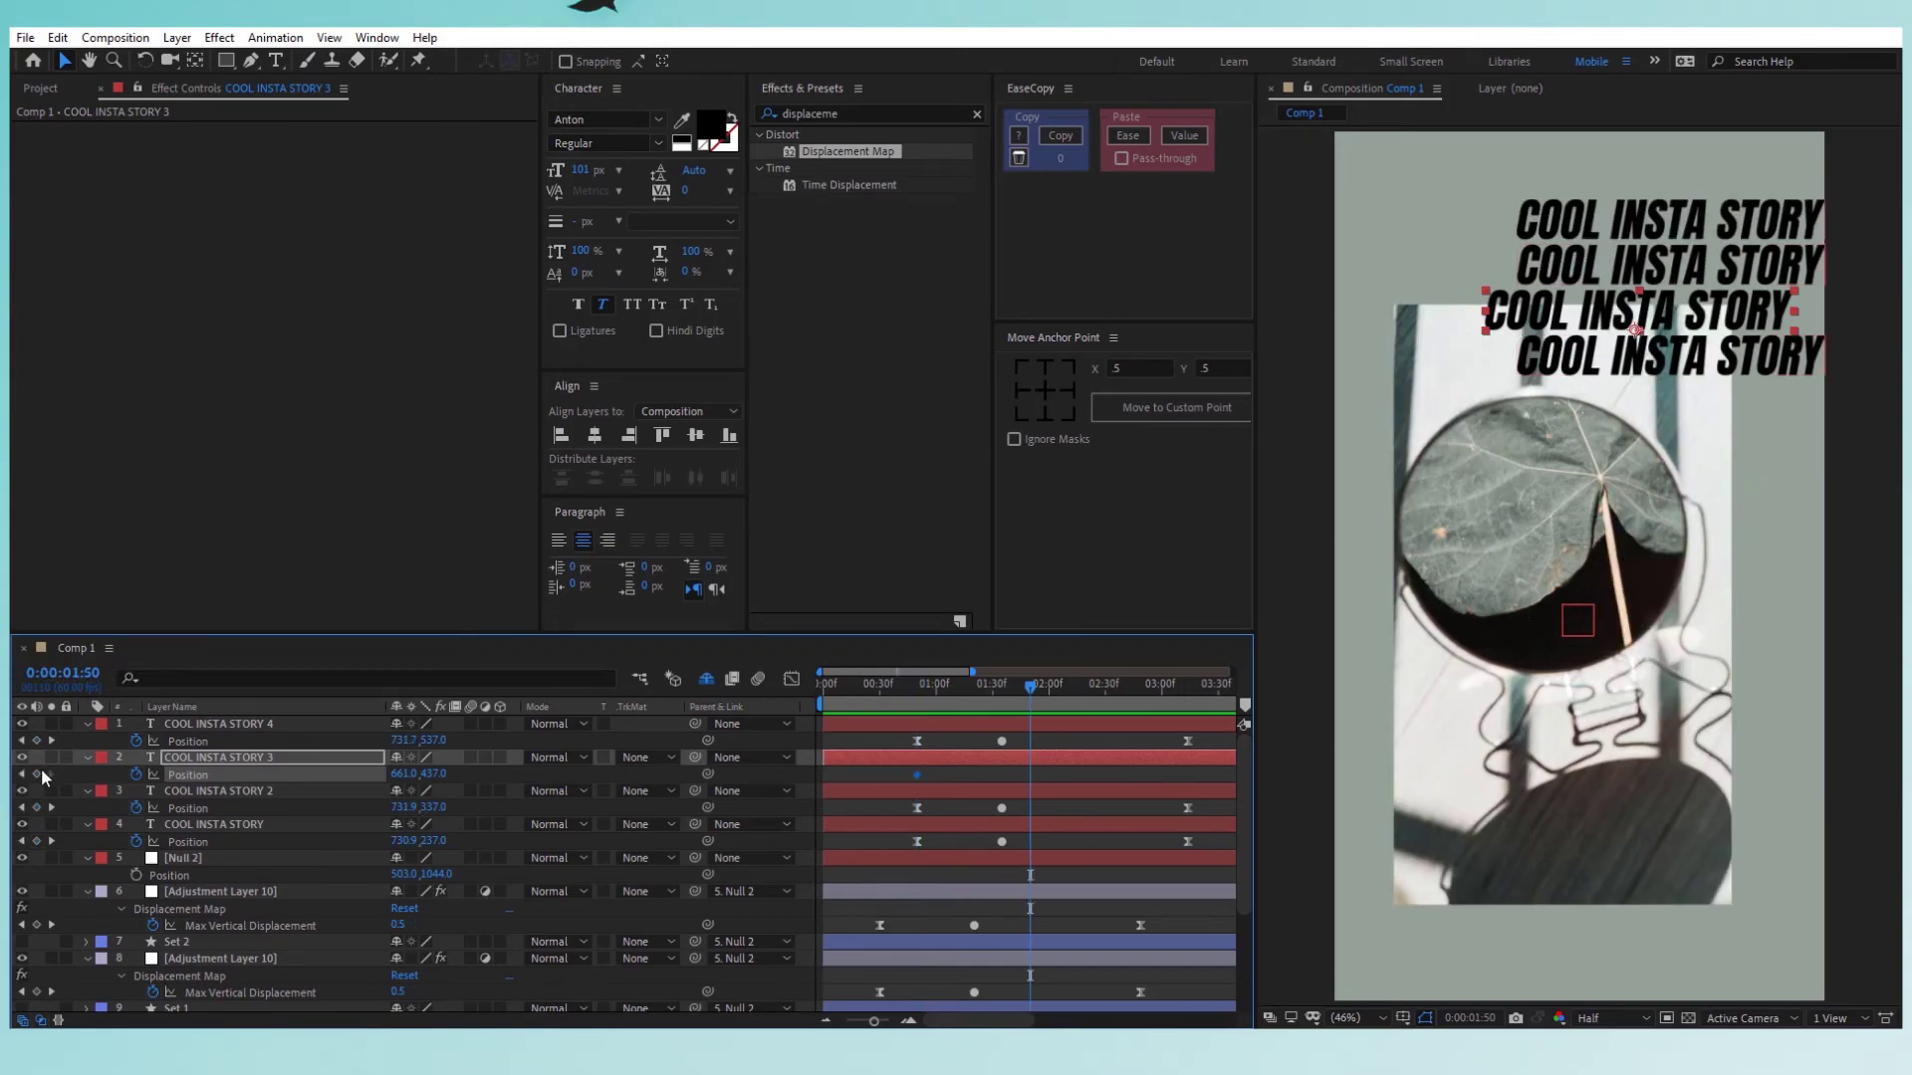
left_click(37, 774)
At 0:00:00:50, set the X position of COOL INSTA STORY 3 to -381 and apply Easy Ease to both Position keyframes.
left_click(913, 687)
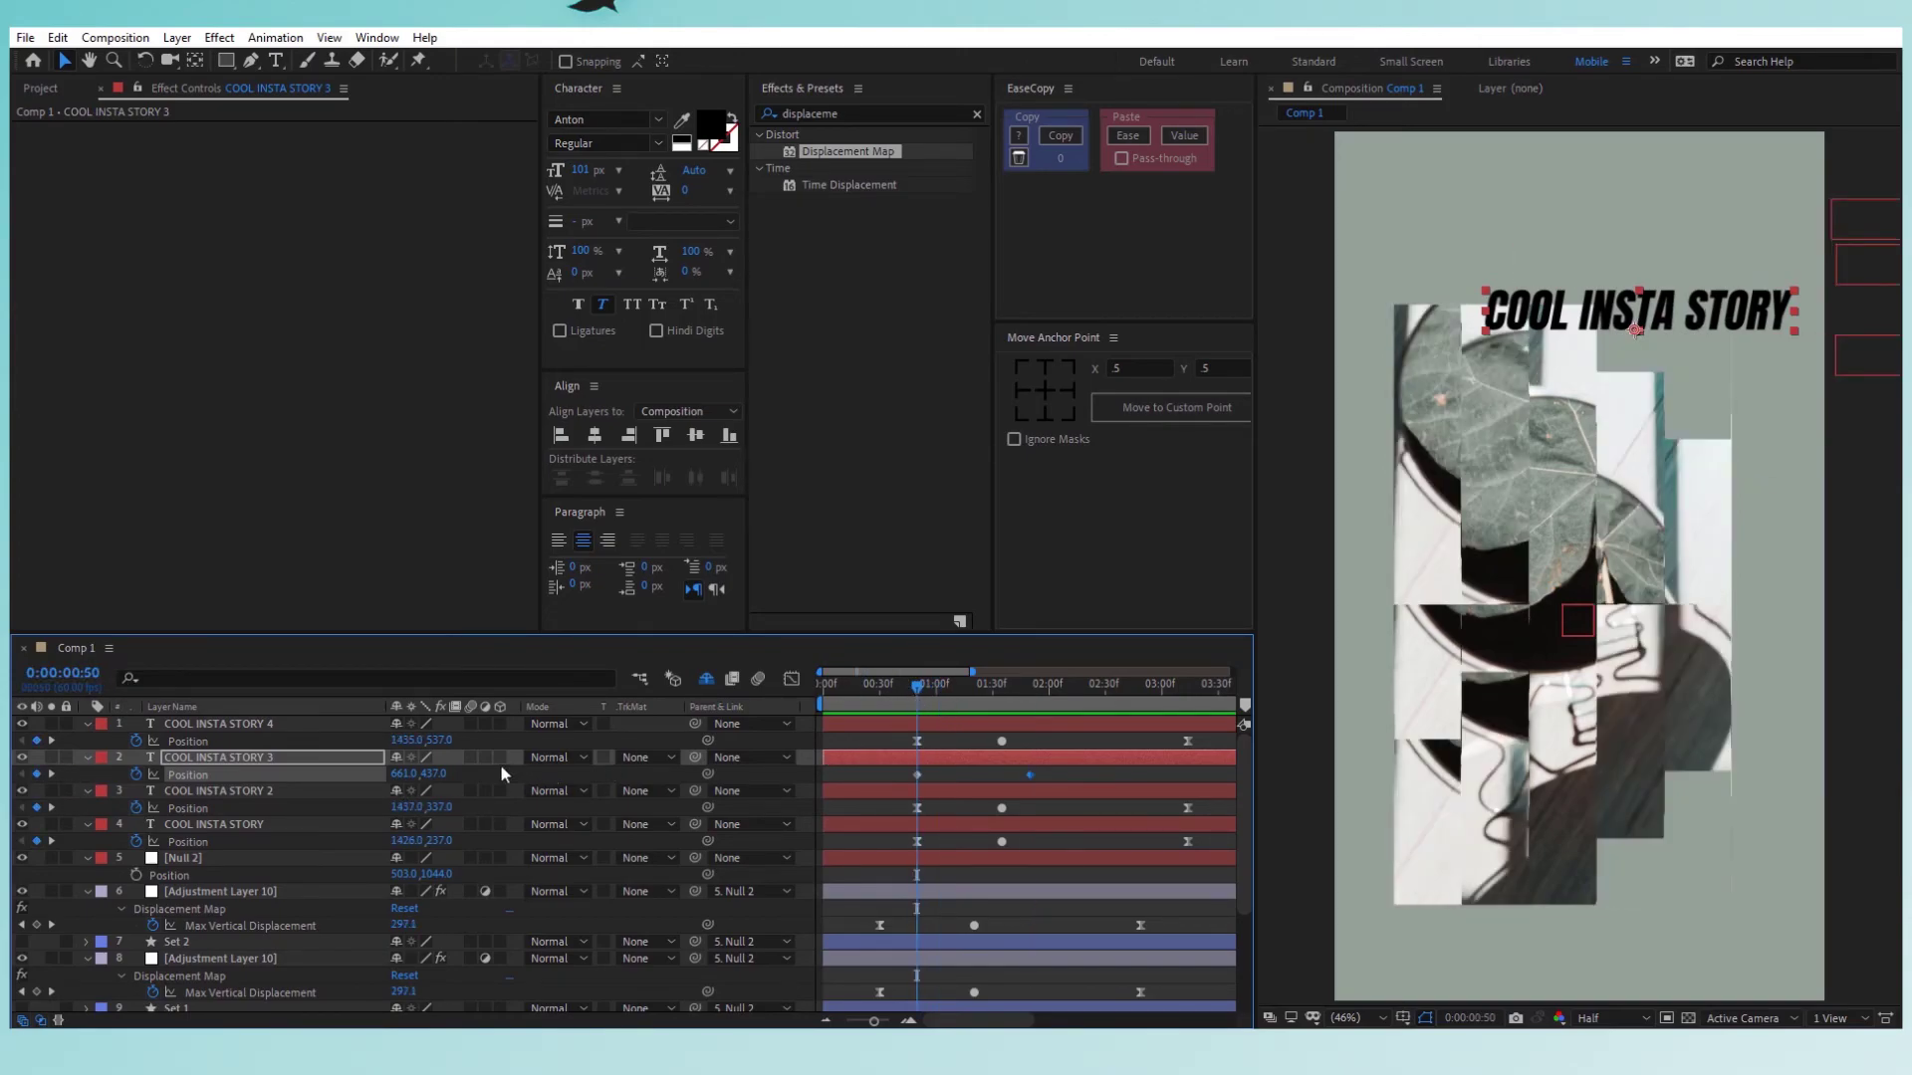
left_click_drag(405, 774, 388, 782)
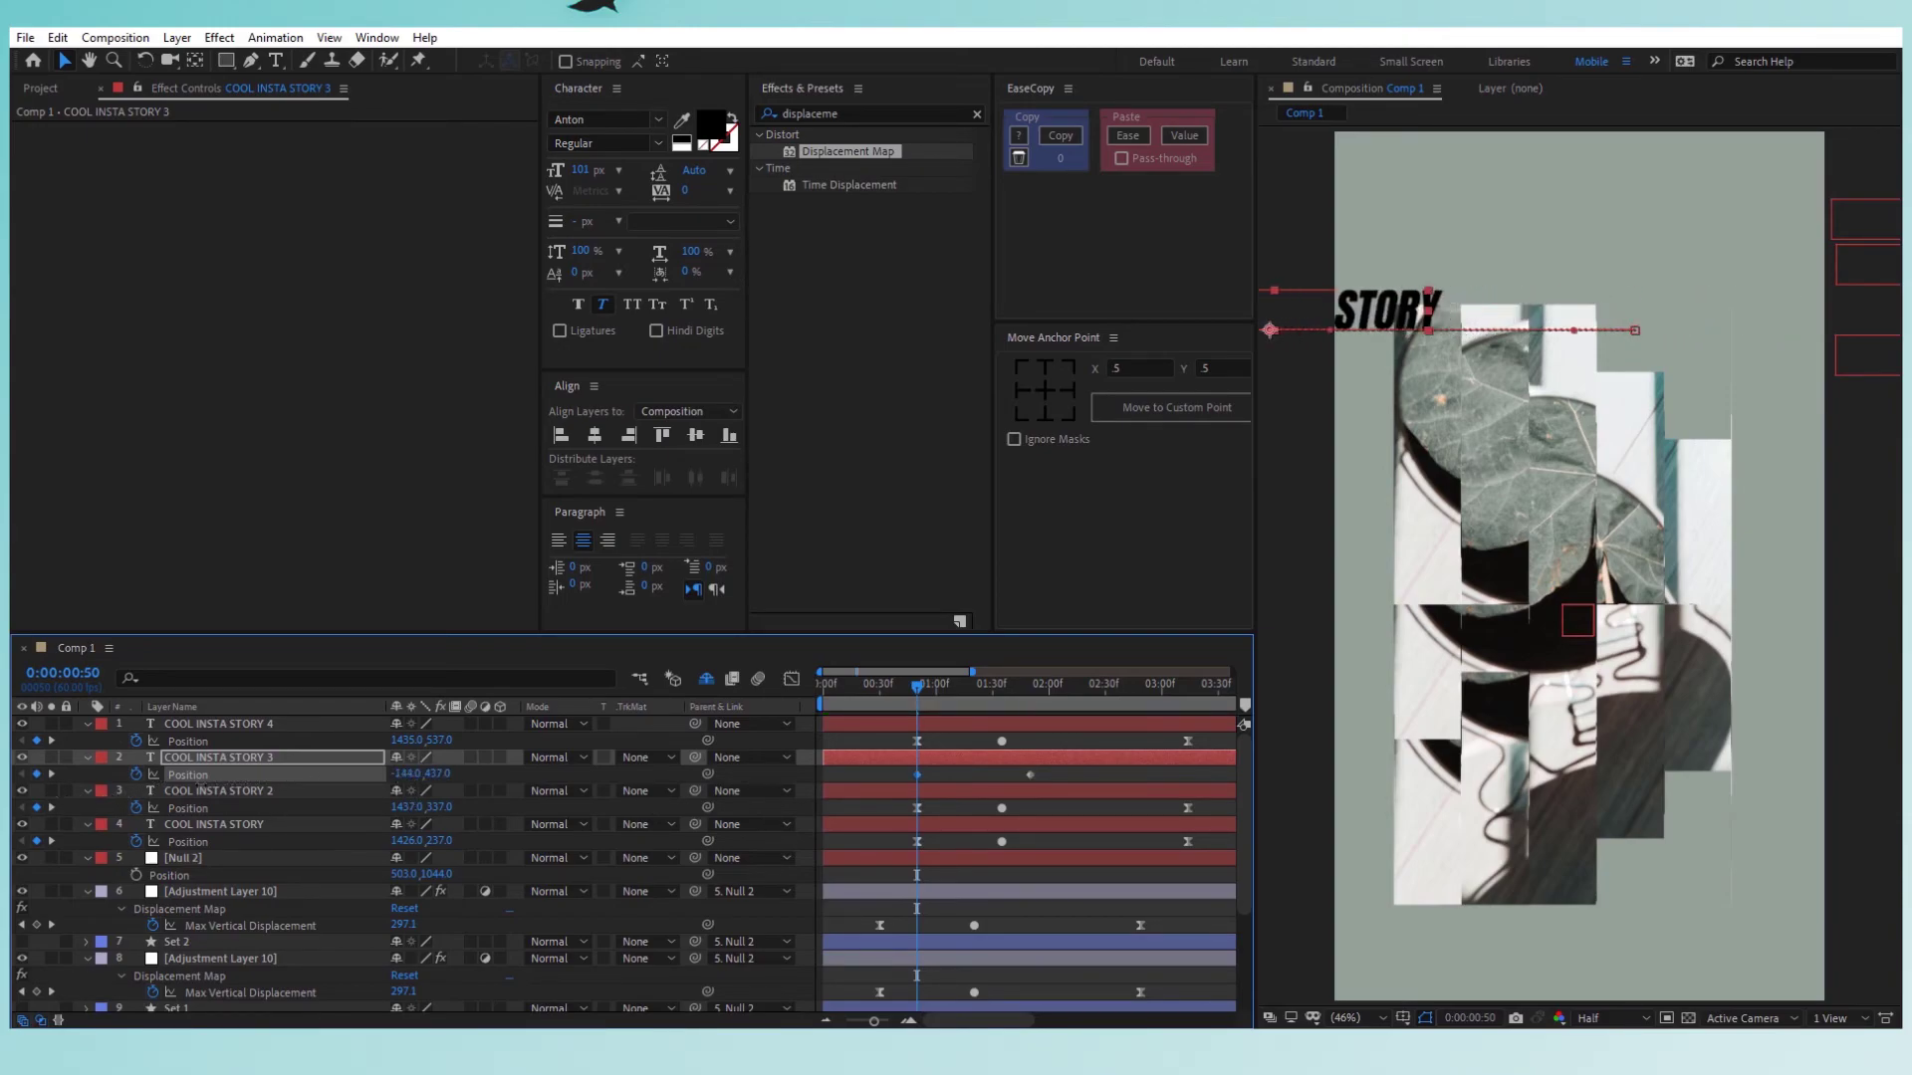
left_click_drag(202, 786, 254, 778)
left_click_drag(881, 771, 1061, 775)
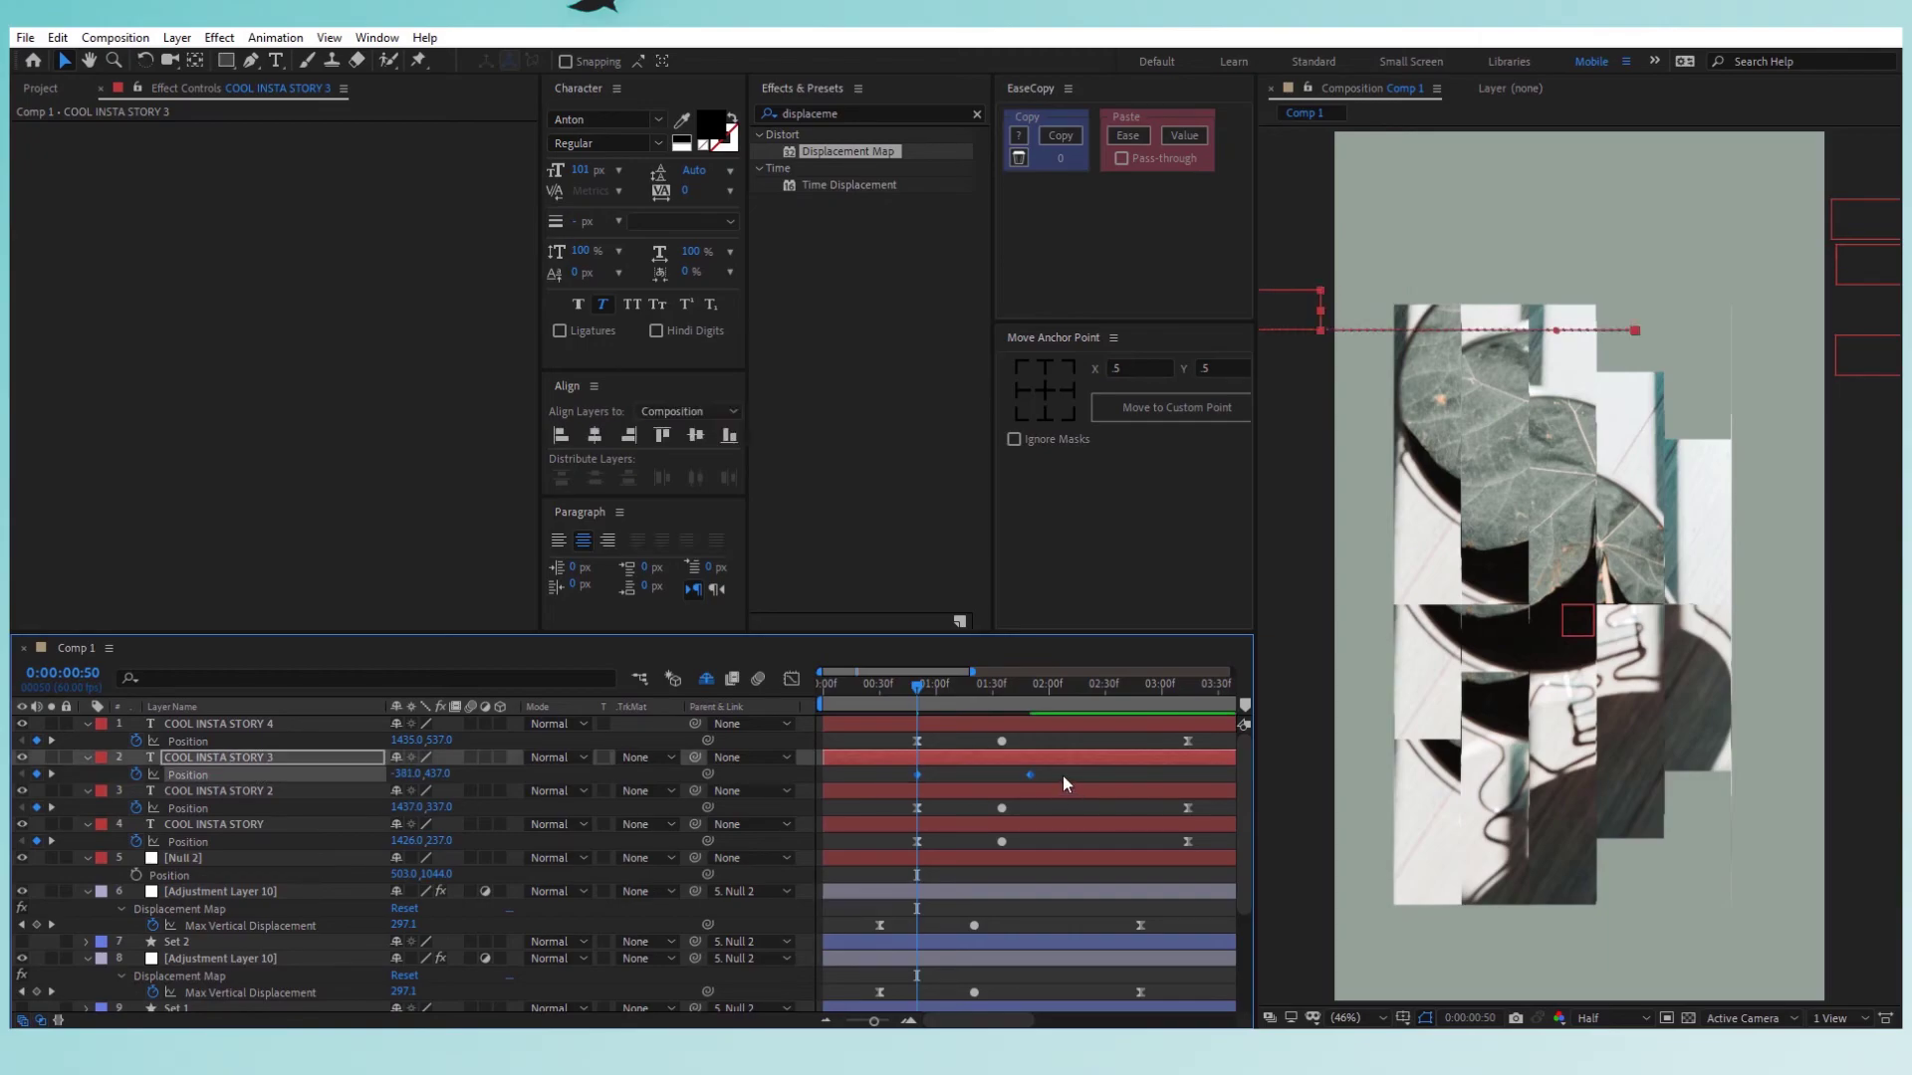
key("F9")
Add an intermediate Position keyframe to COOL INSTA STORY 3 at 0:00:01:35.
left_click_drag(947, 687, 998, 691)
key("F2")
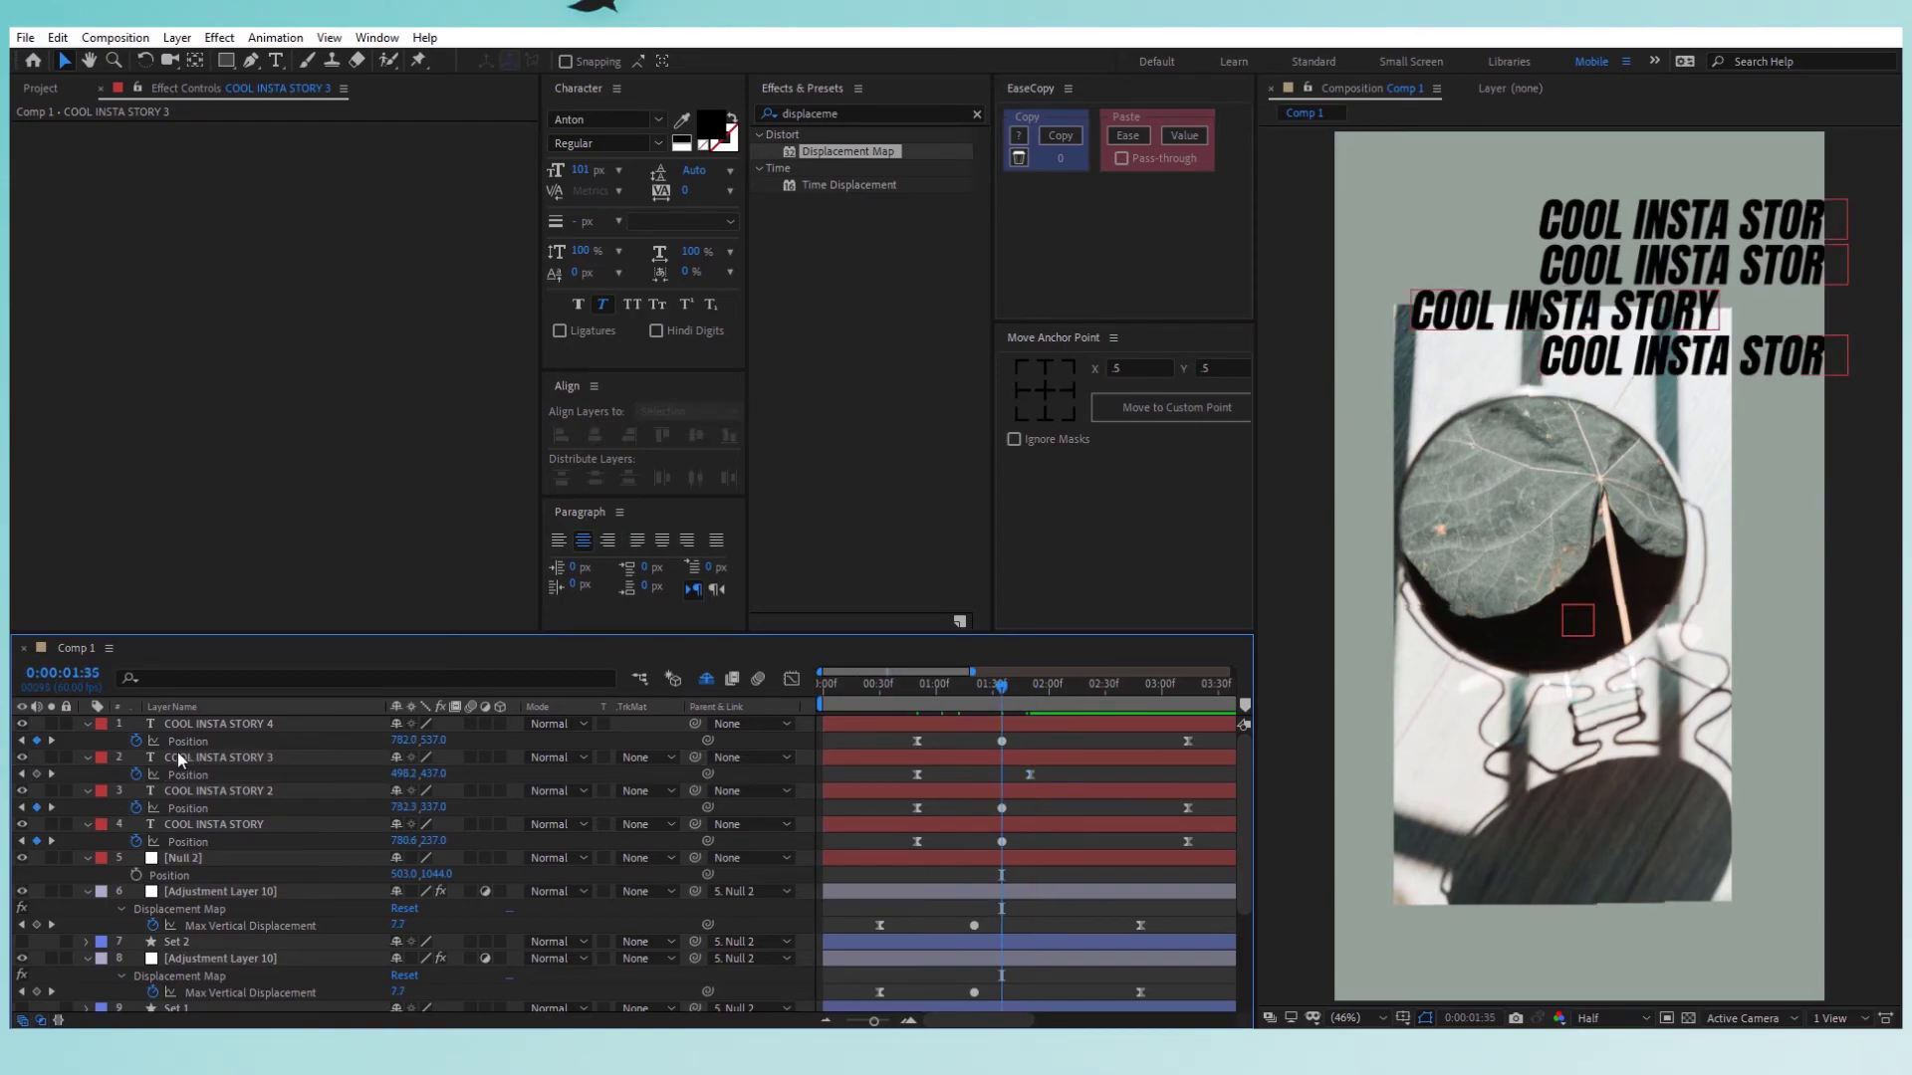
left_click(37, 775)
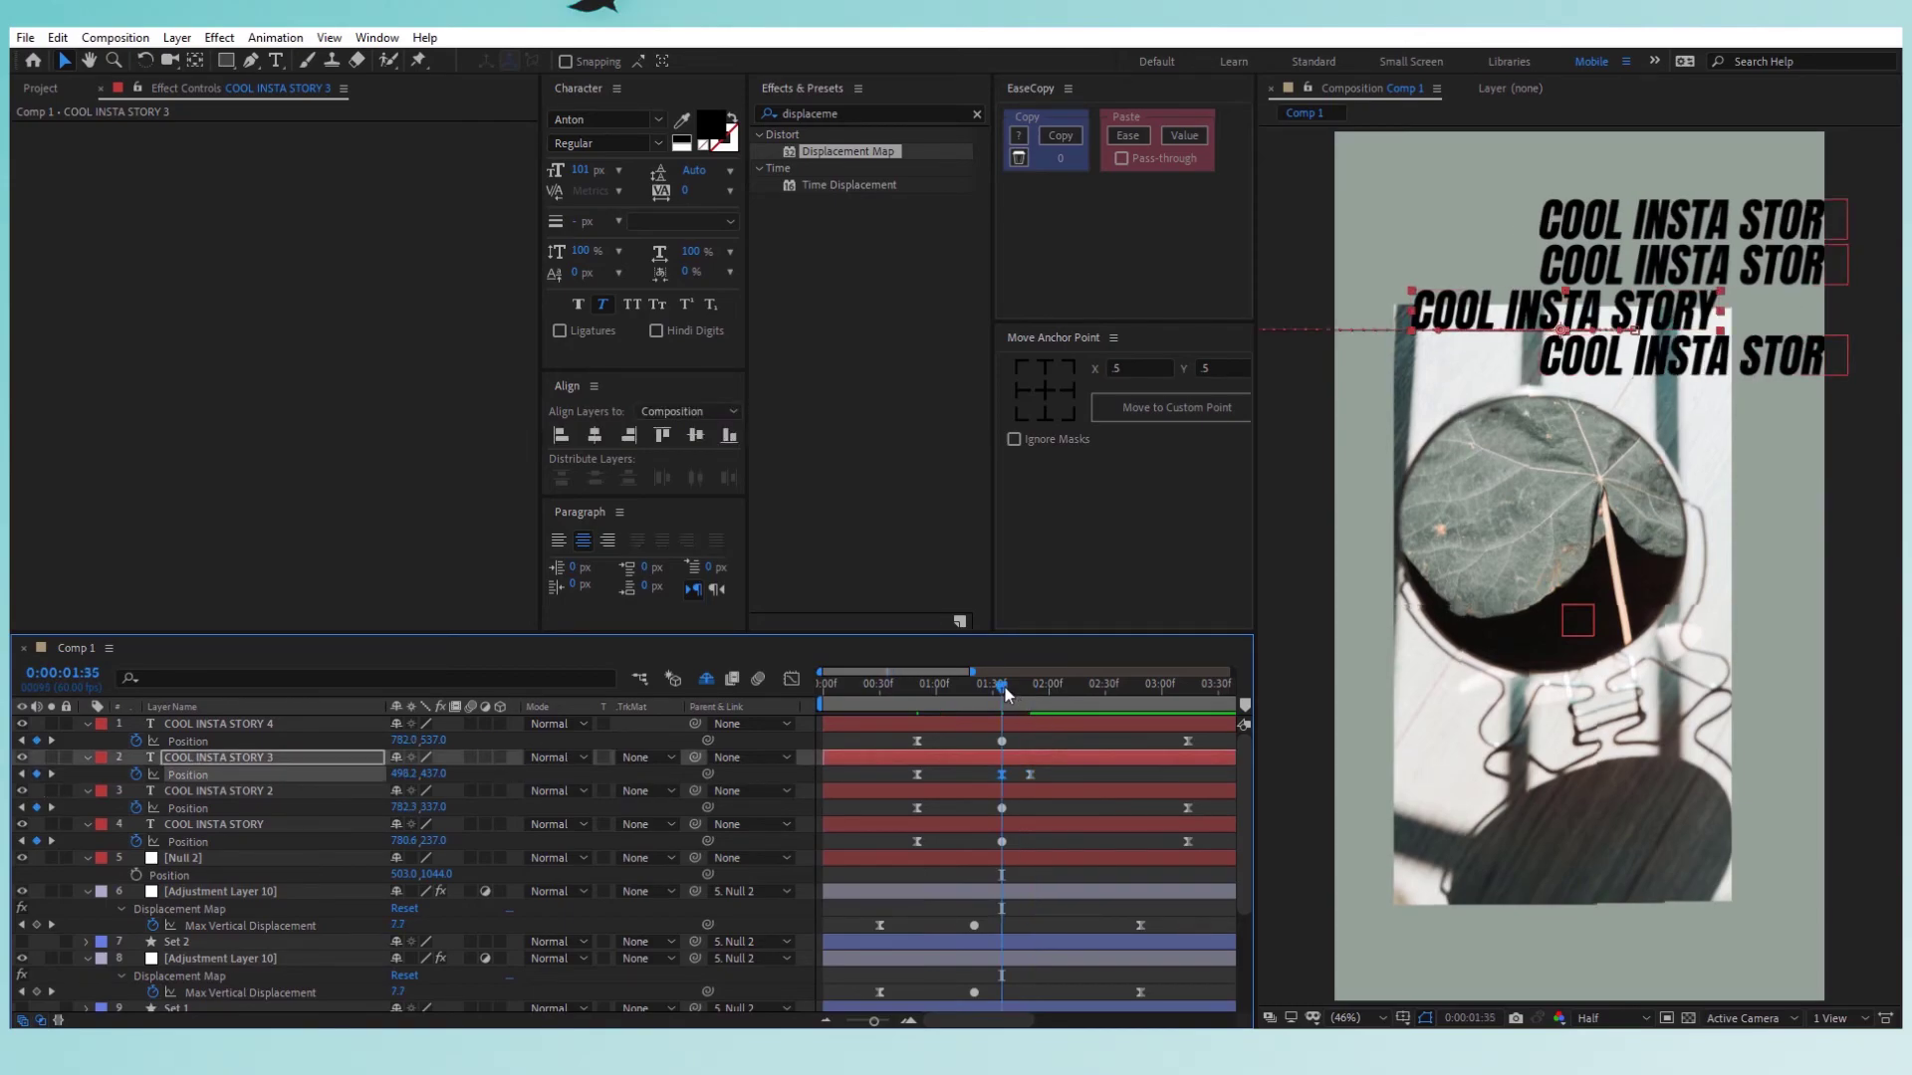
Move the last Position keyframe of COOL INSTA STORY 3 to 0:00:03:14 and convert its middle keyframe to Auto Bezier.
left_click_drag(1006, 700, 1189, 701)
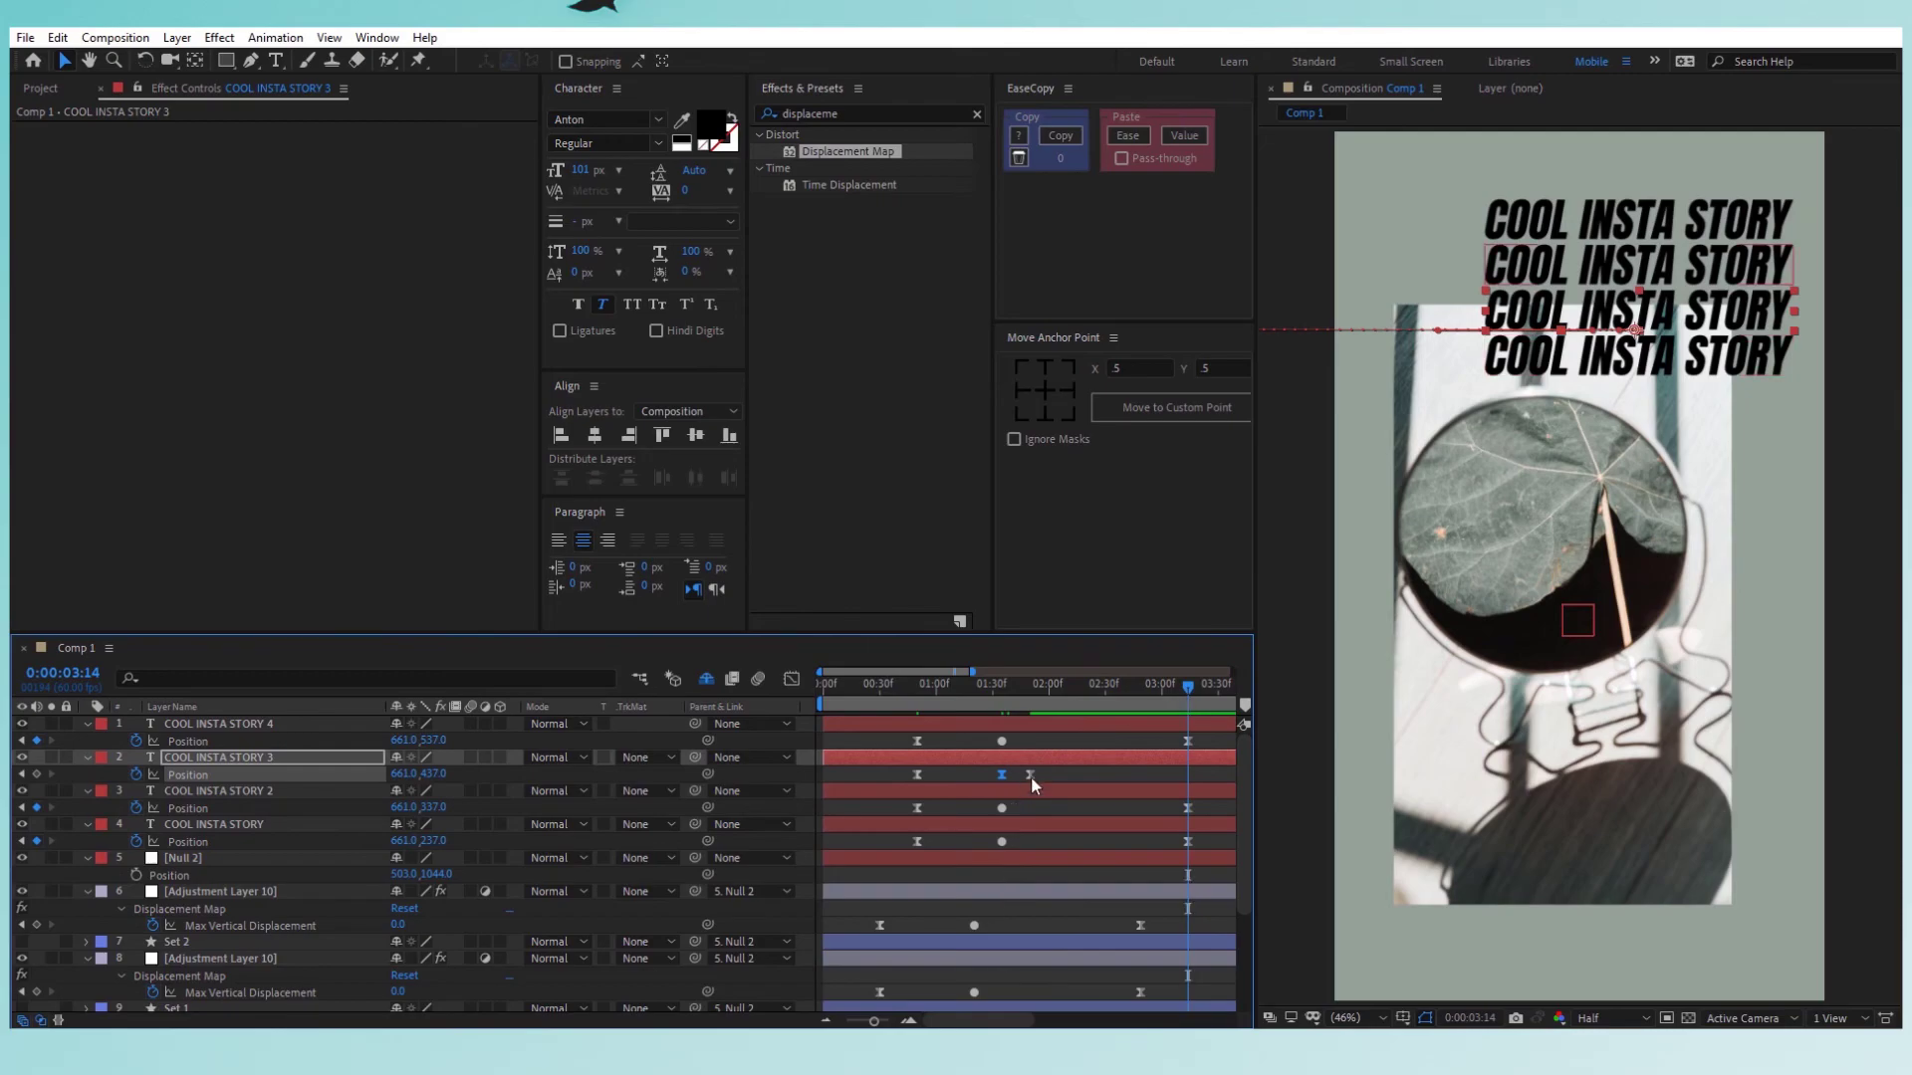
left_click_drag(1031, 775, 1186, 779)
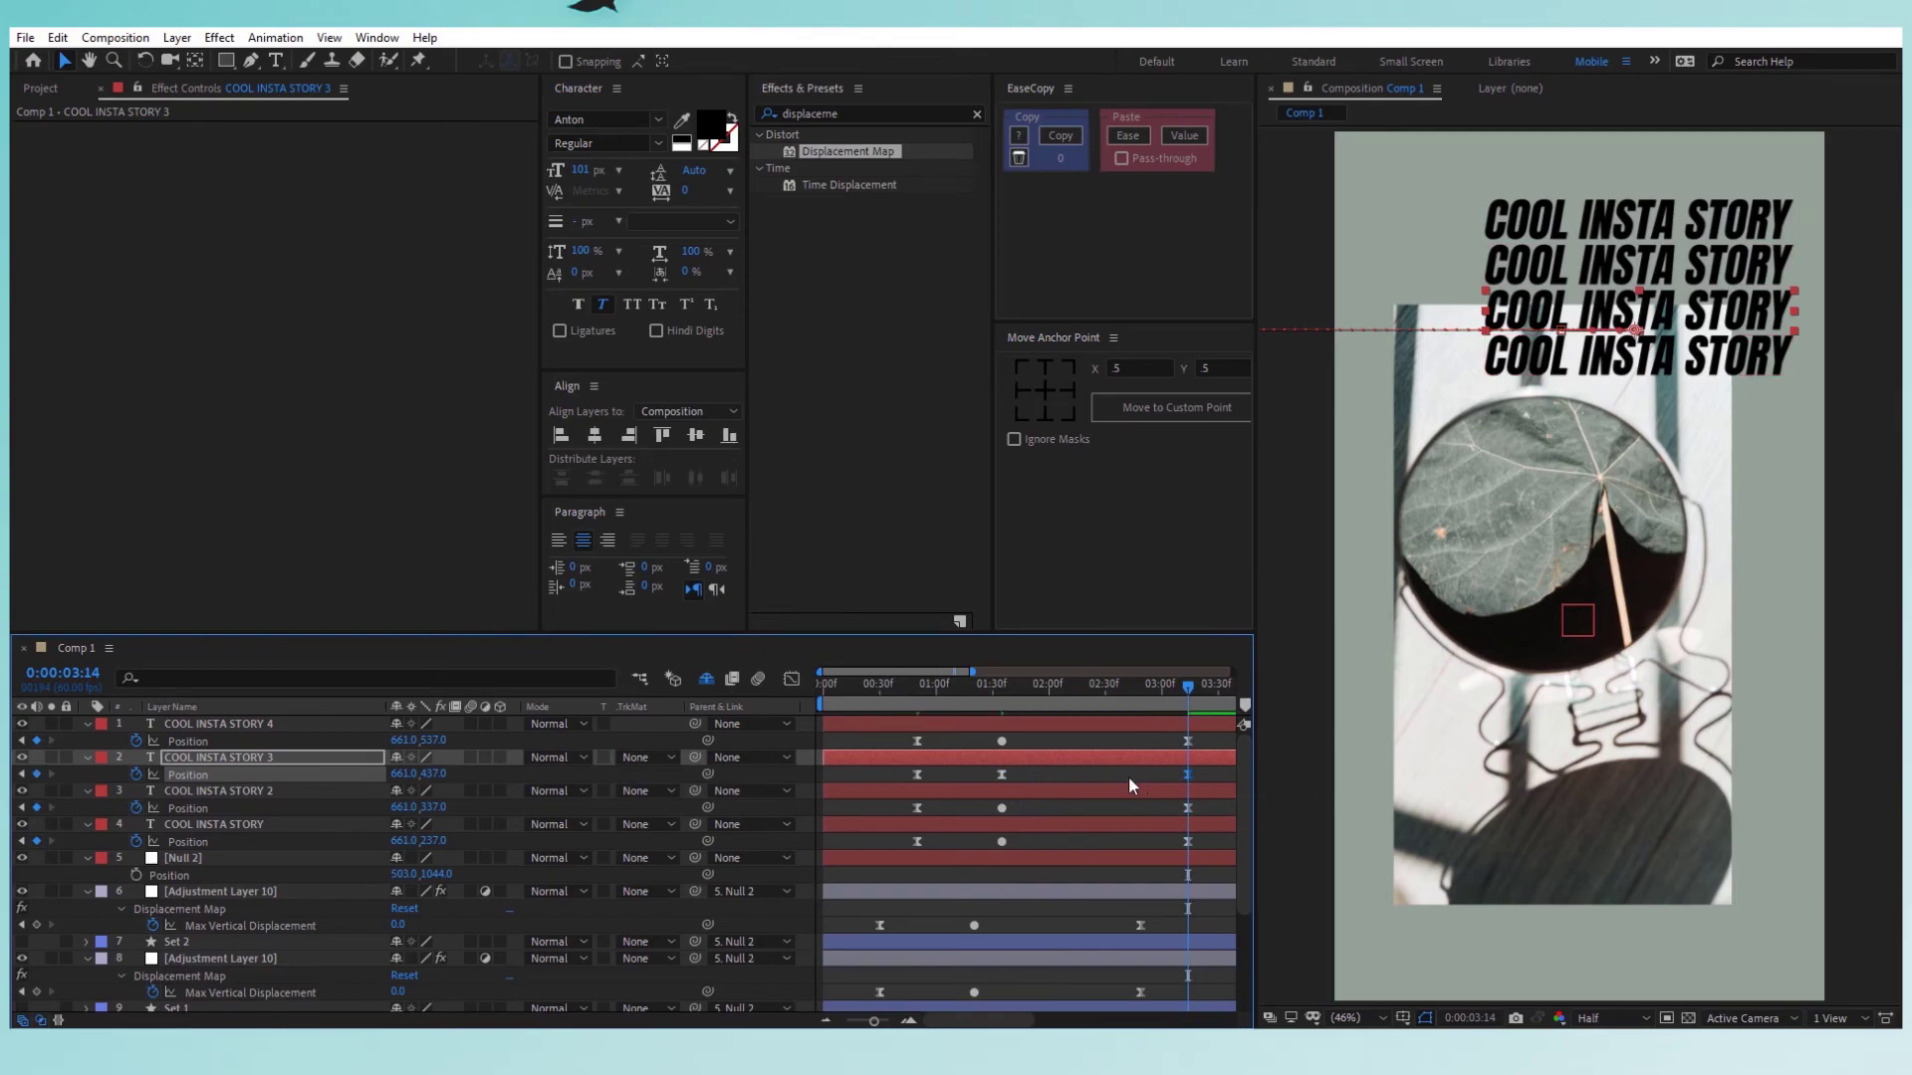
left_click(1002, 774, "ctrl")
left_click_drag(1066, 685, 1002, 687)
left_click(1044, 767)
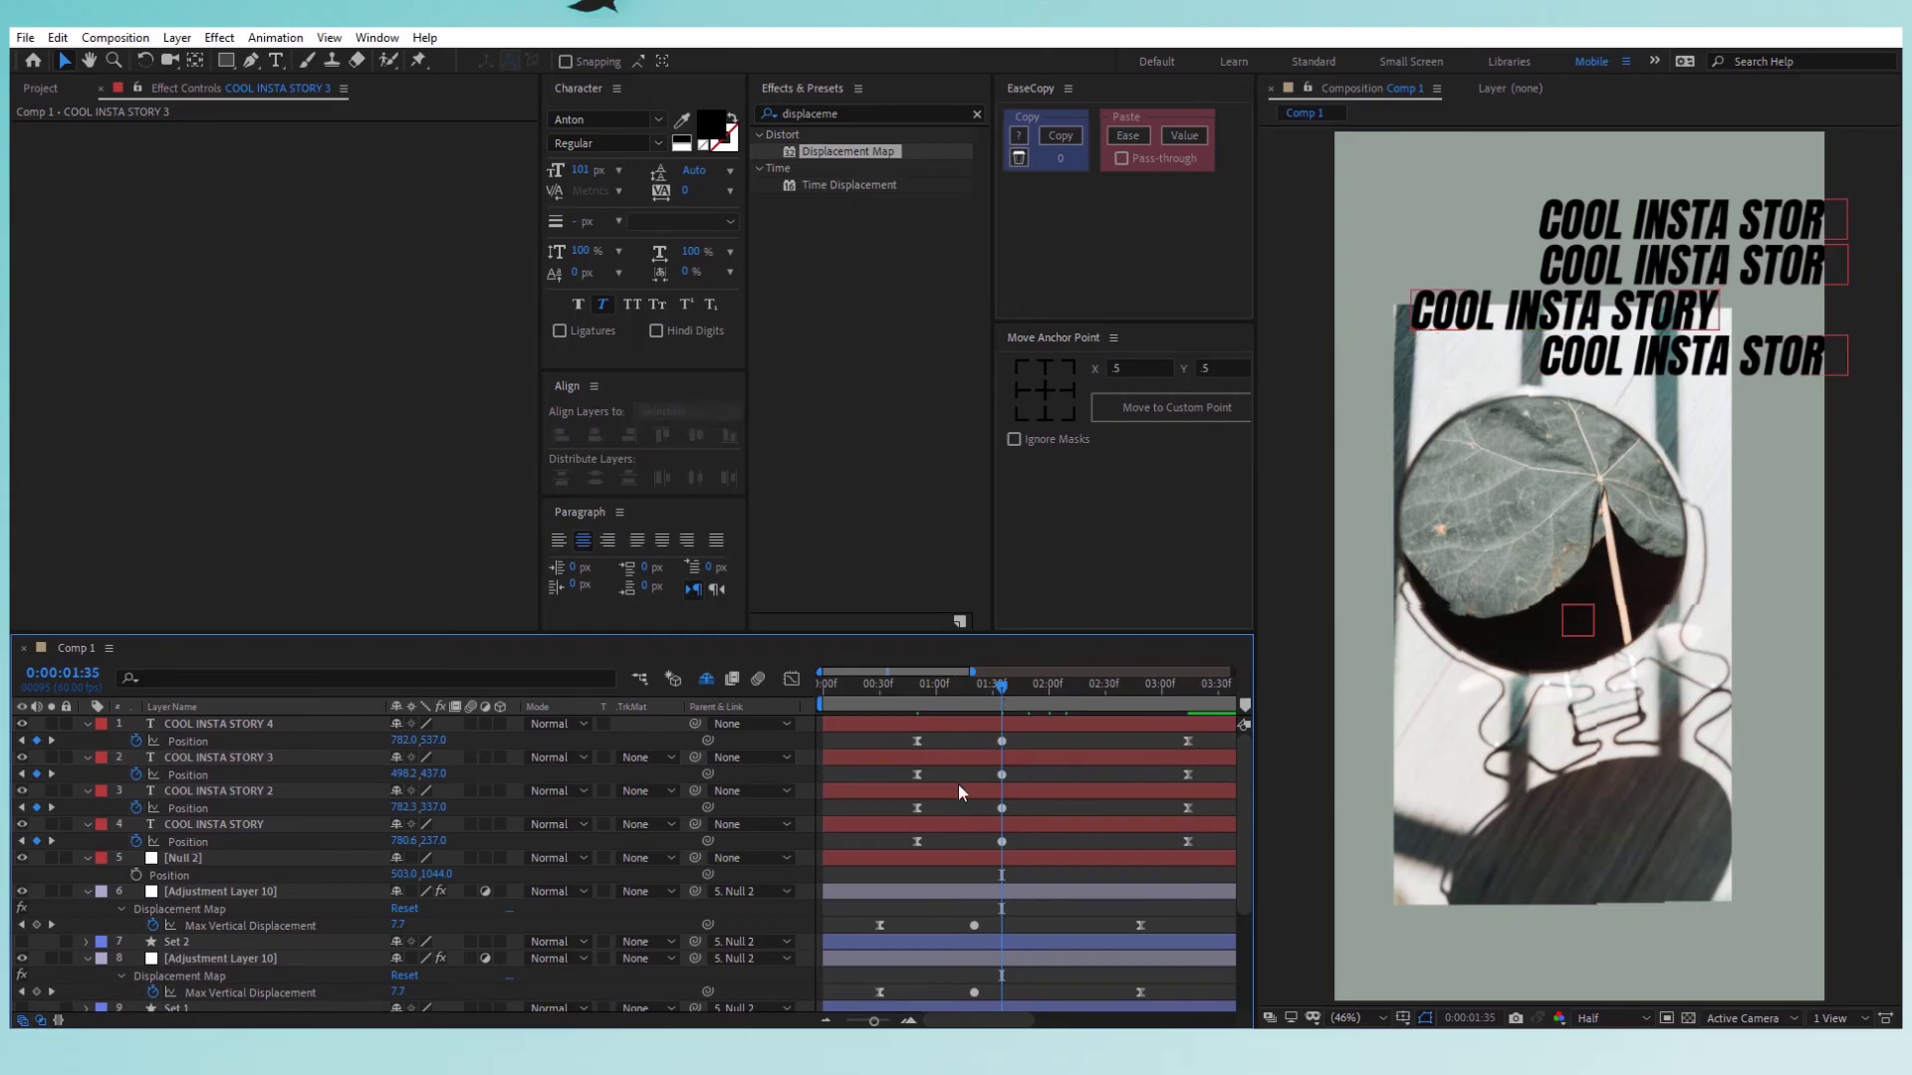
Stagger the titles by shifting all Position keyframes of COOL INSTA STORY 2 slightly later and those of COOL INSTA STORY 3 slightly earlier.
left_click(957, 792)
left_click_drag(1000, 808, 1010, 808)
left_click_drag(892, 765, 1193, 786)
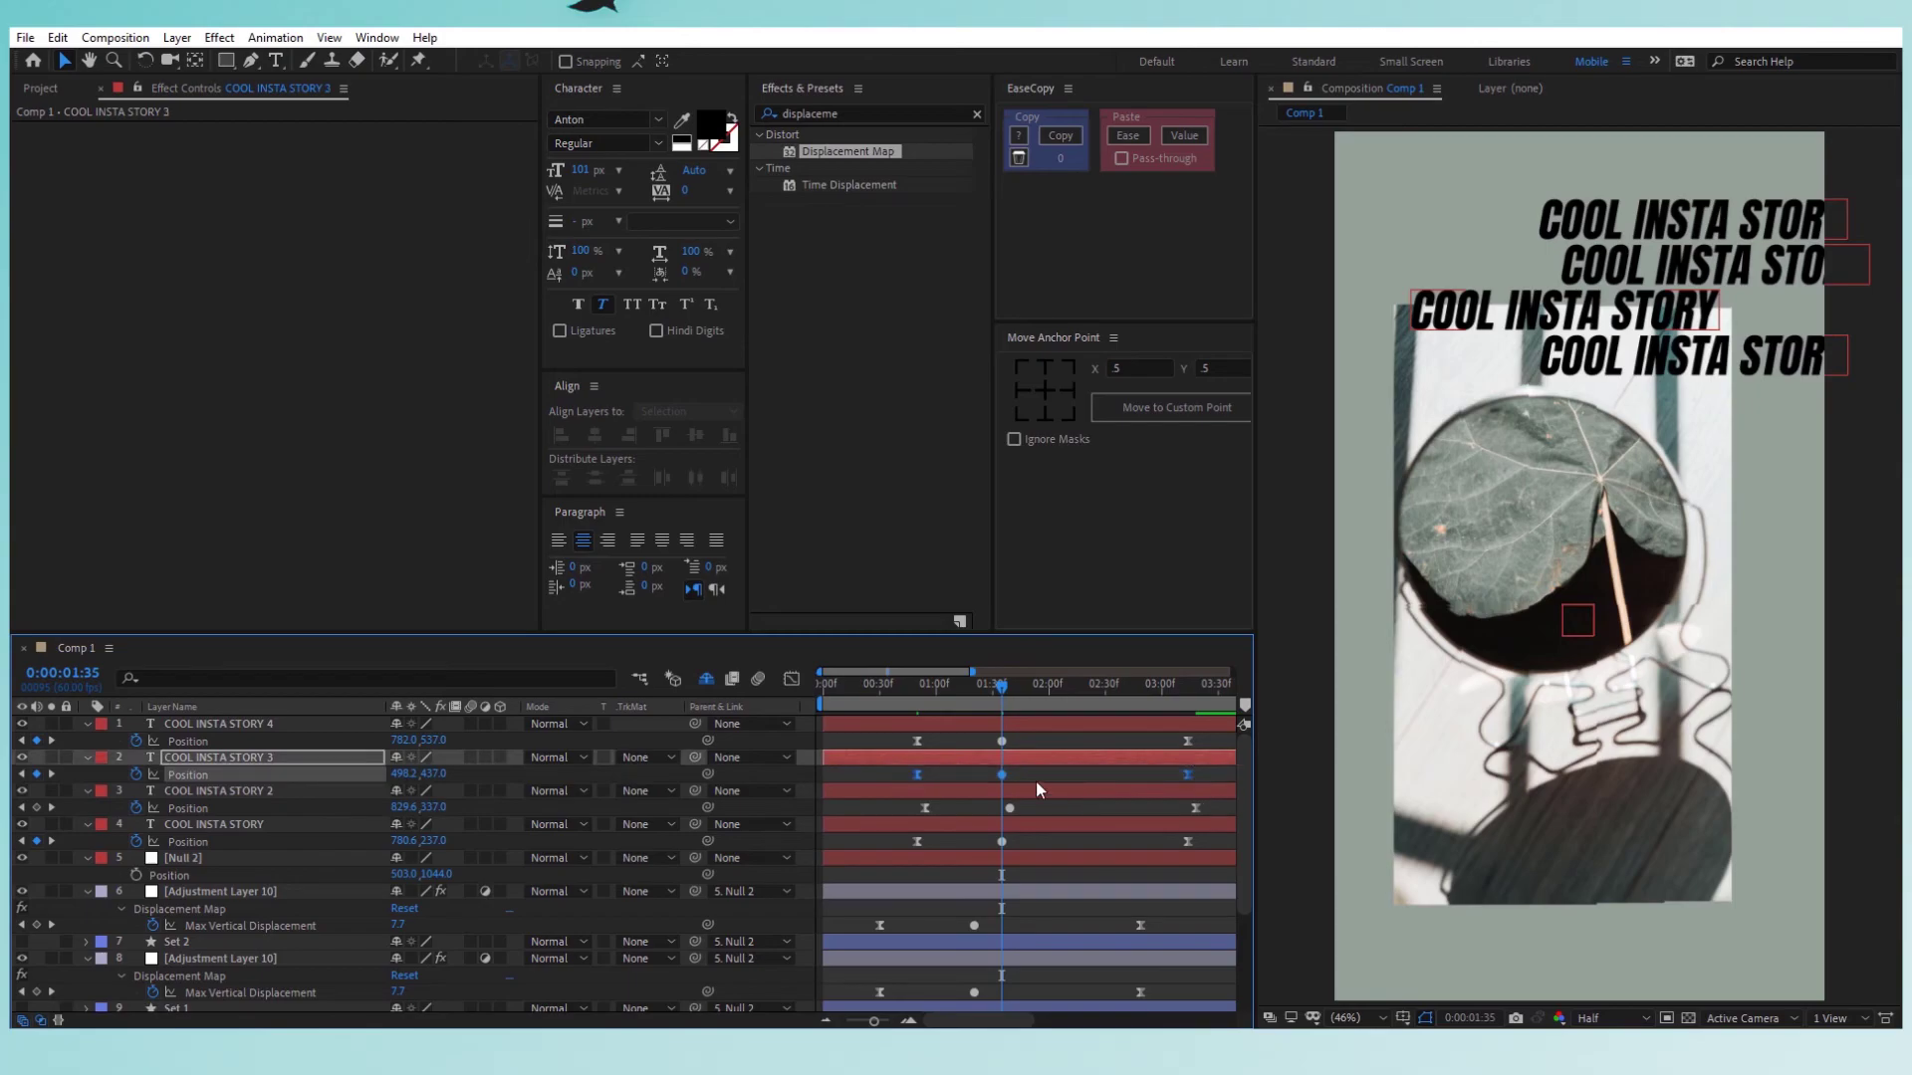
left_click_drag(1001, 773, 1004, 770)
Shift the Position keyframes of COOL INSTA STORY 4 later and pull its last keyframe back to about 0:00:03:00.
left_click(994, 738)
left_click_drag(892, 732, 1193, 764)
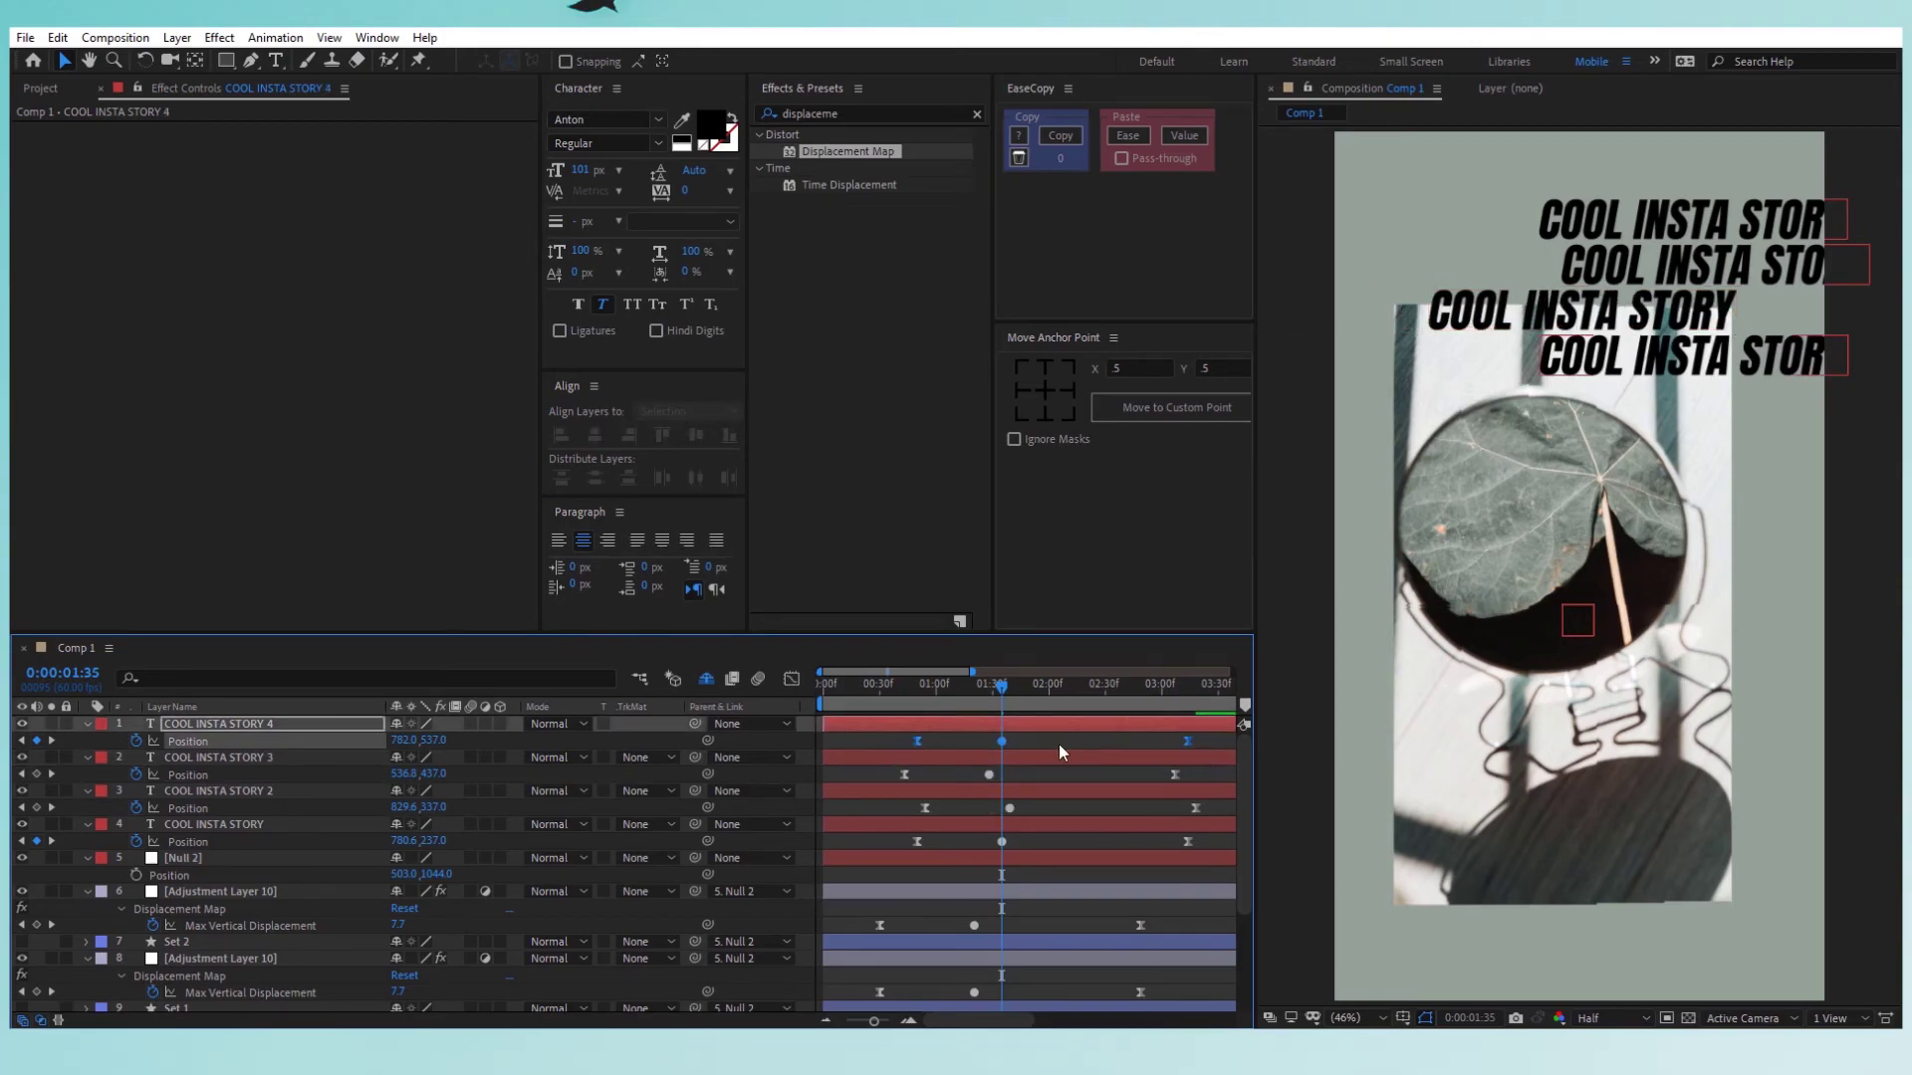
left_click_drag(1001, 741, 1033, 743)
left_click_drag(1199, 741, 1157, 739)
Play back the composition to review the staggered title slide-ins together with the split-strip photo reveal.
left_click(974, 694)
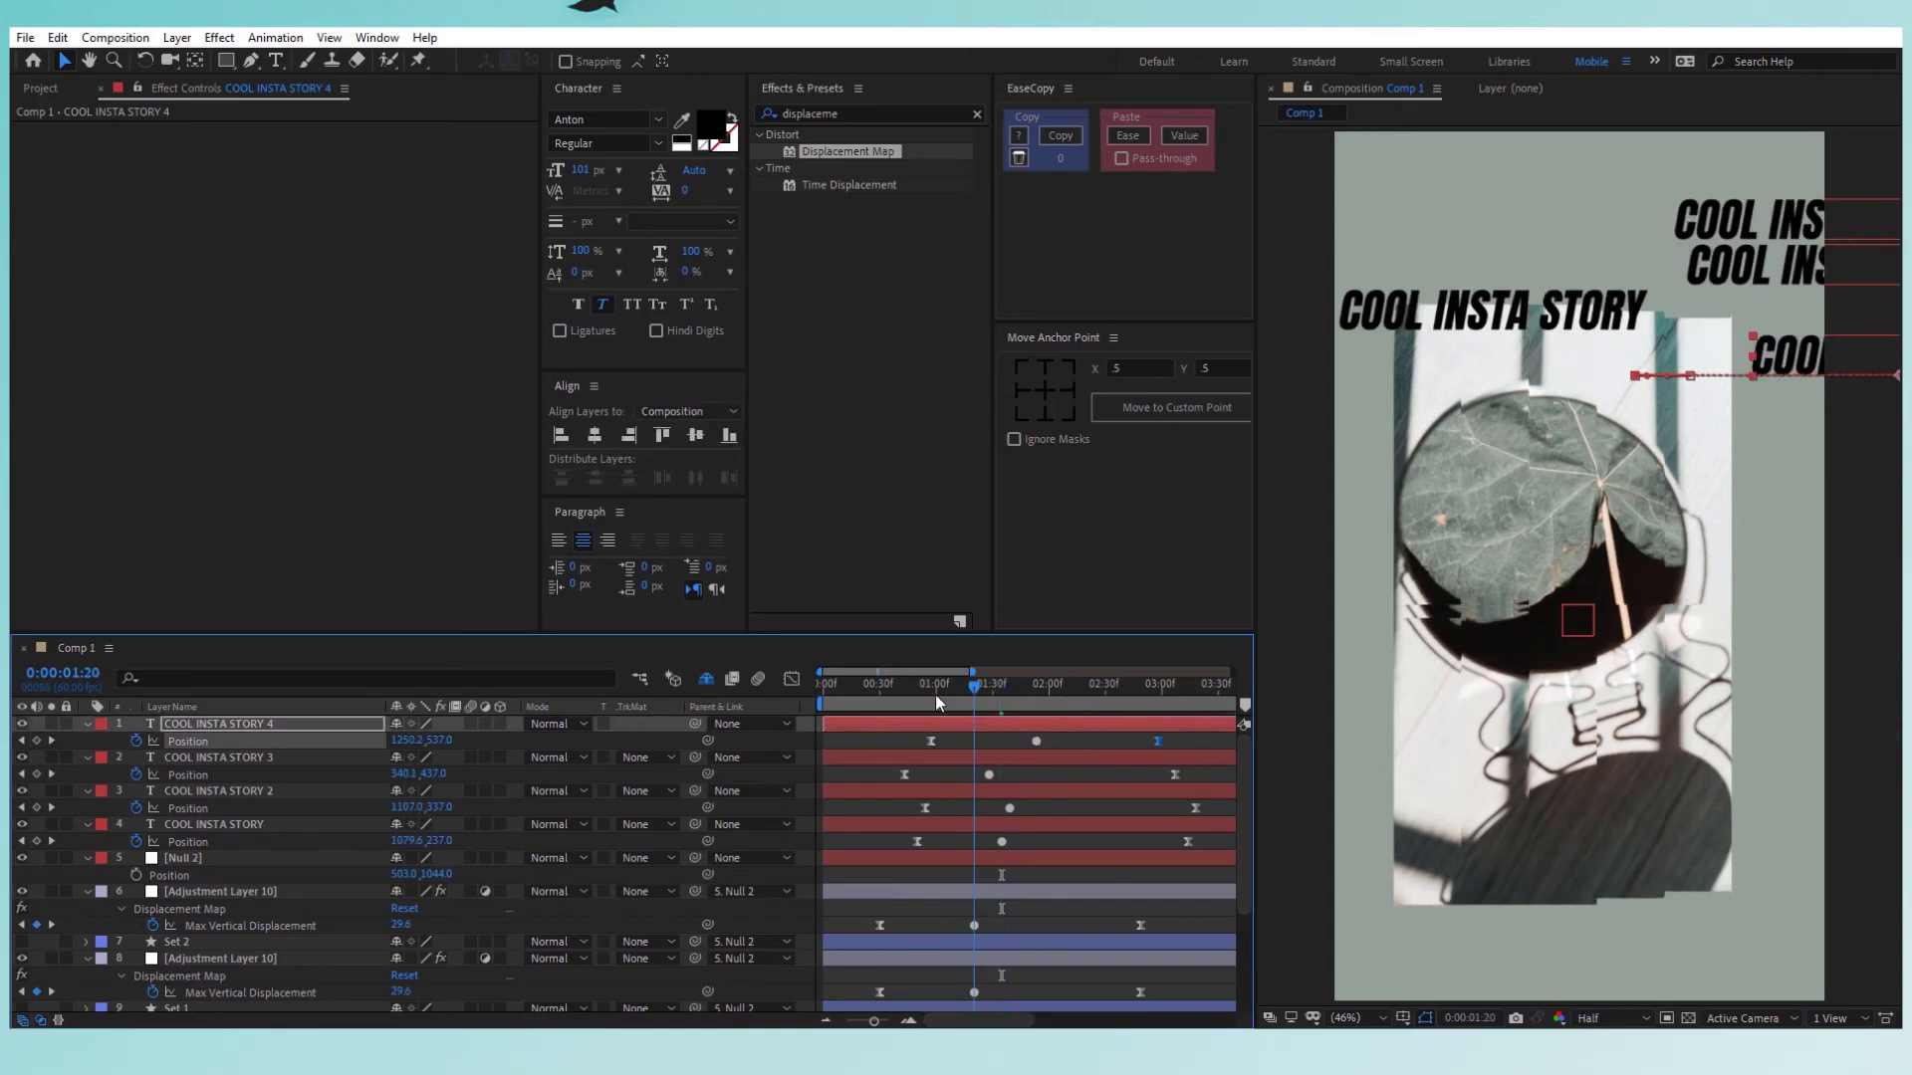
left_click_drag(935, 695, 884, 702)
key("space")
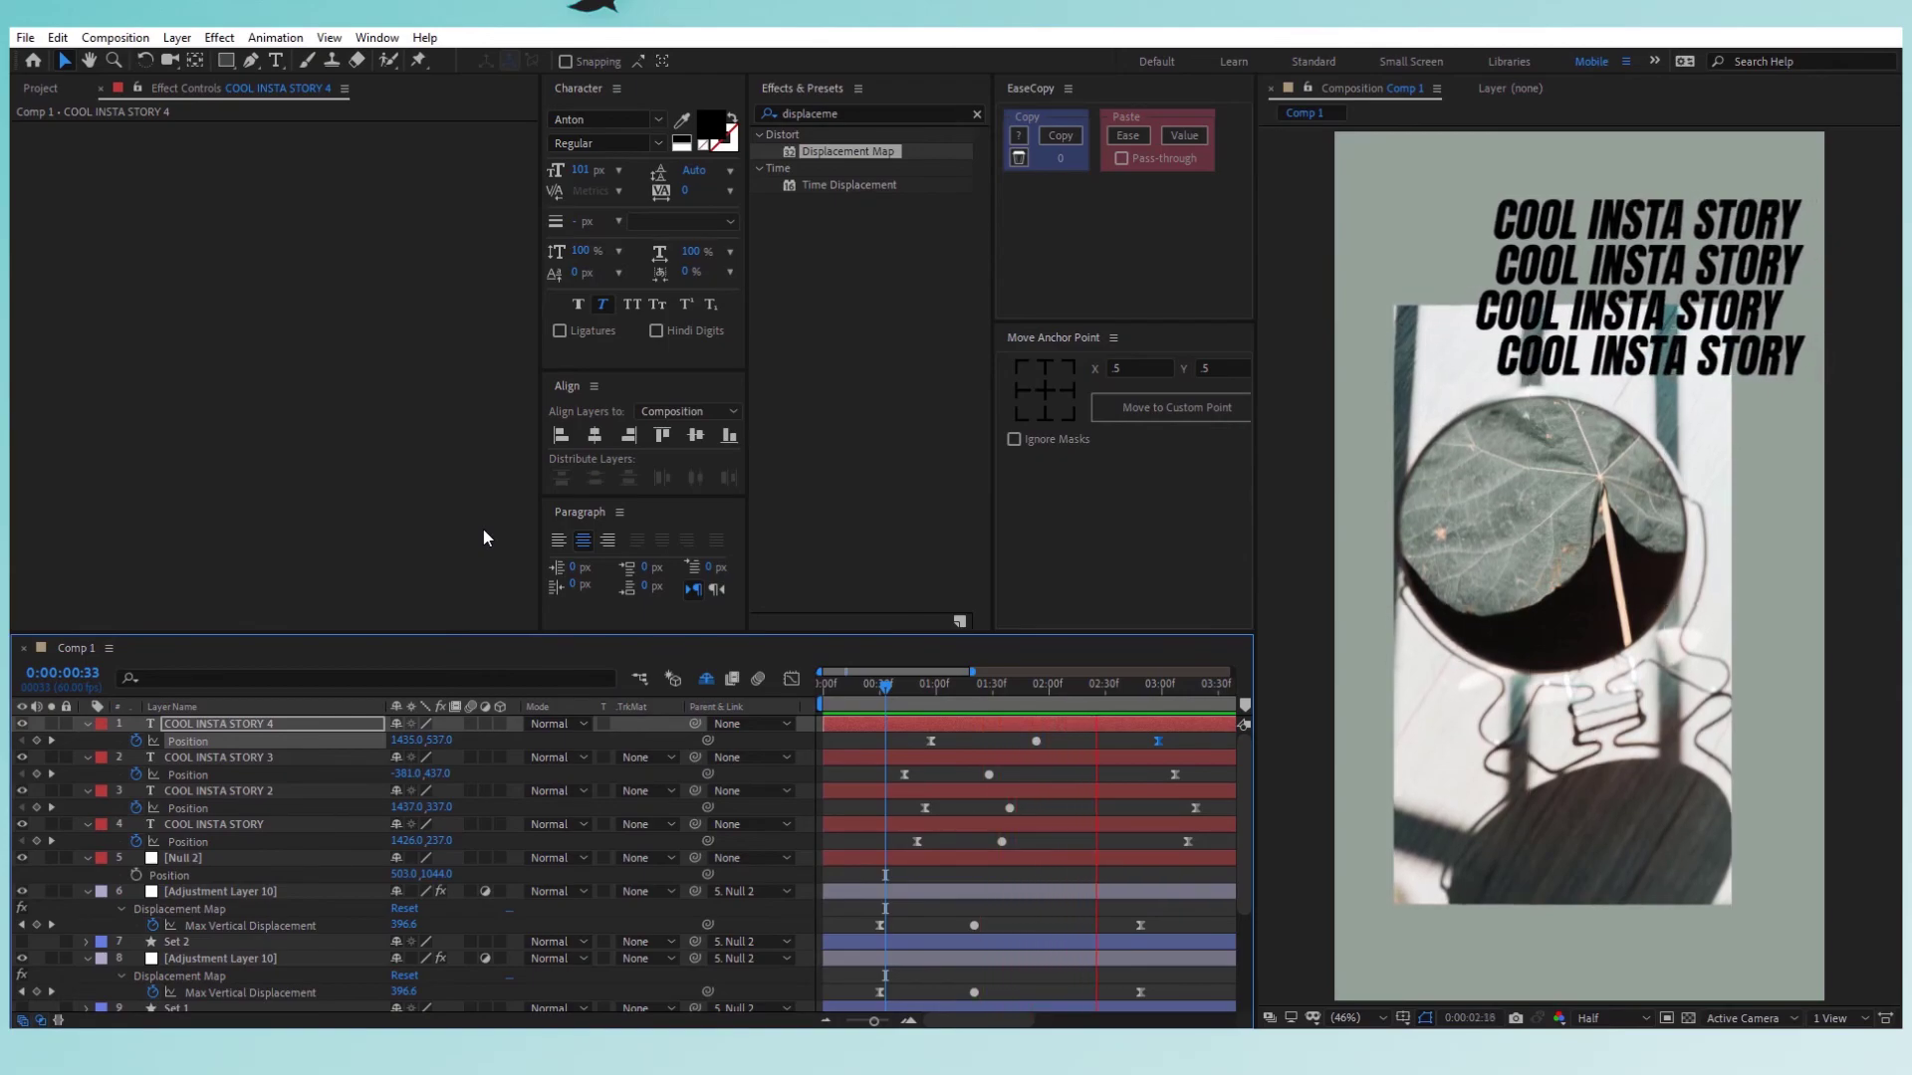
key("space")
left_click(825, 703)
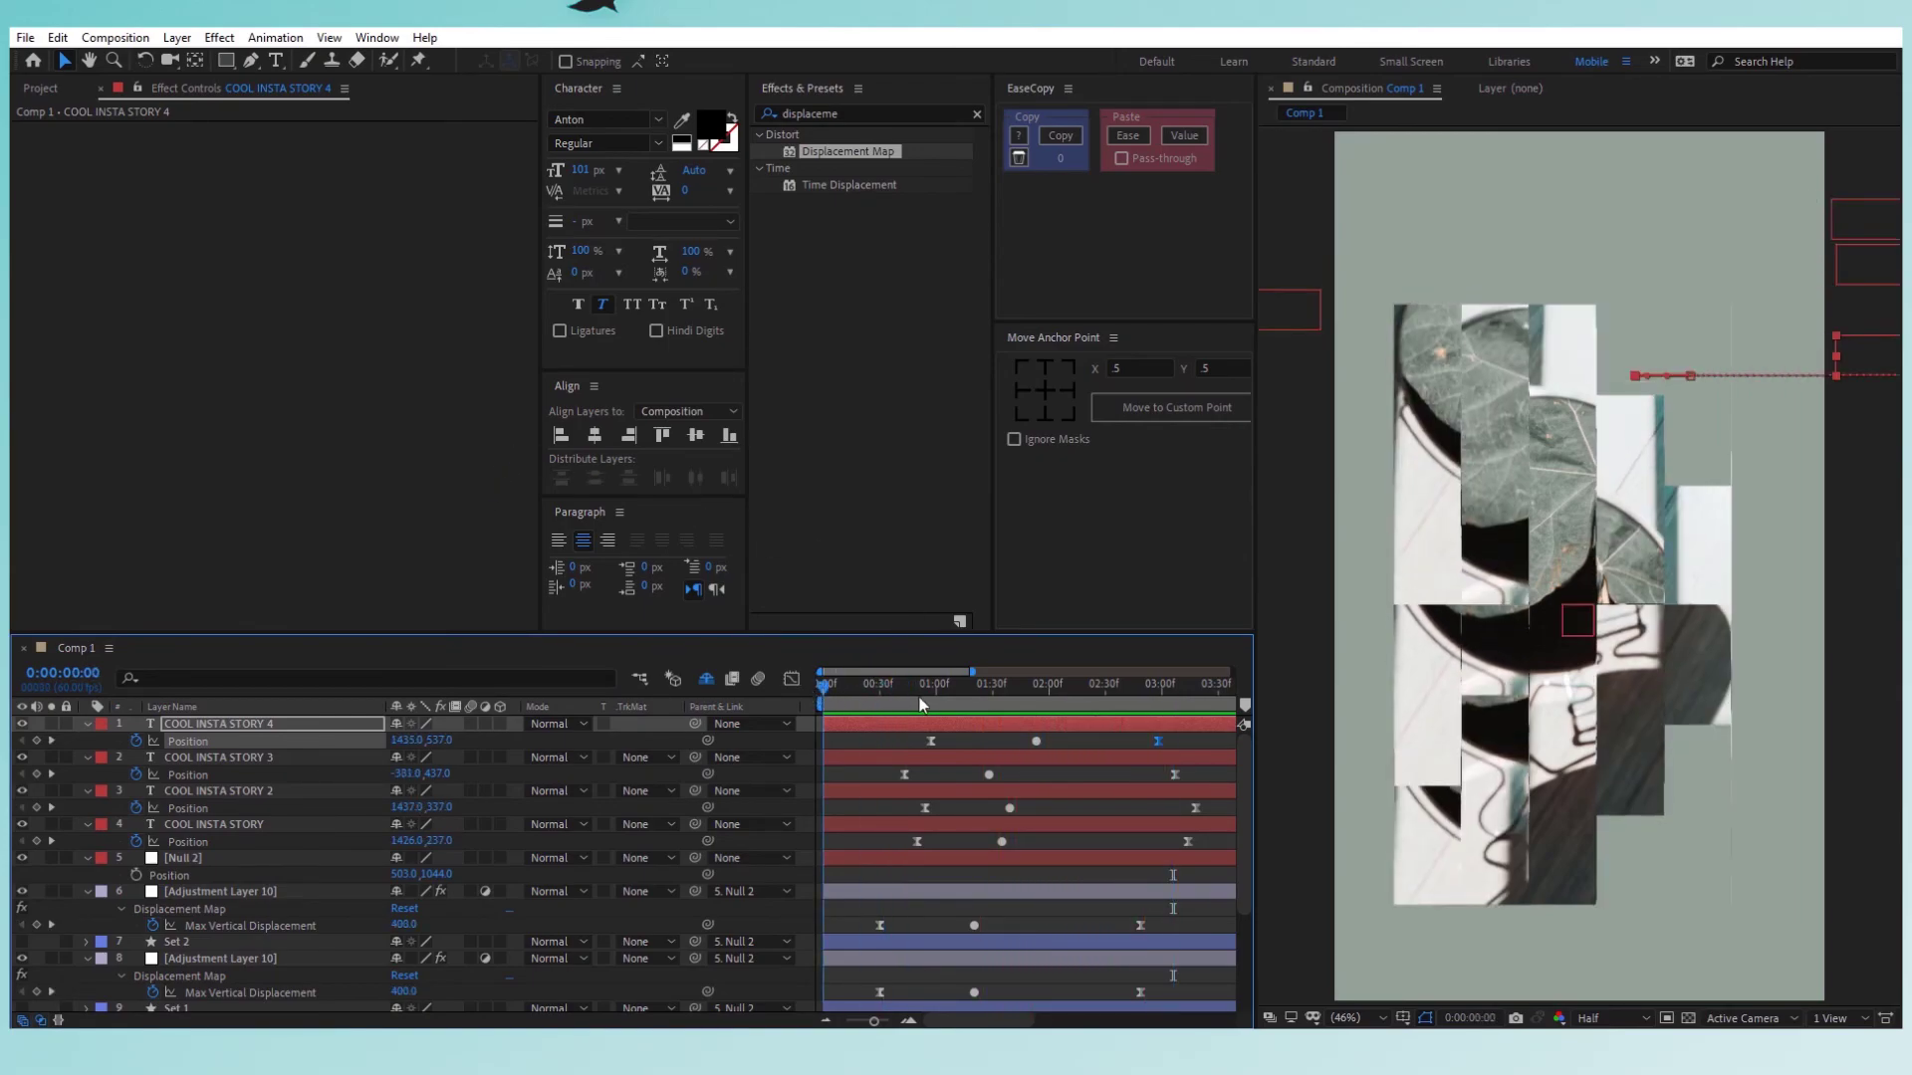
key("space")
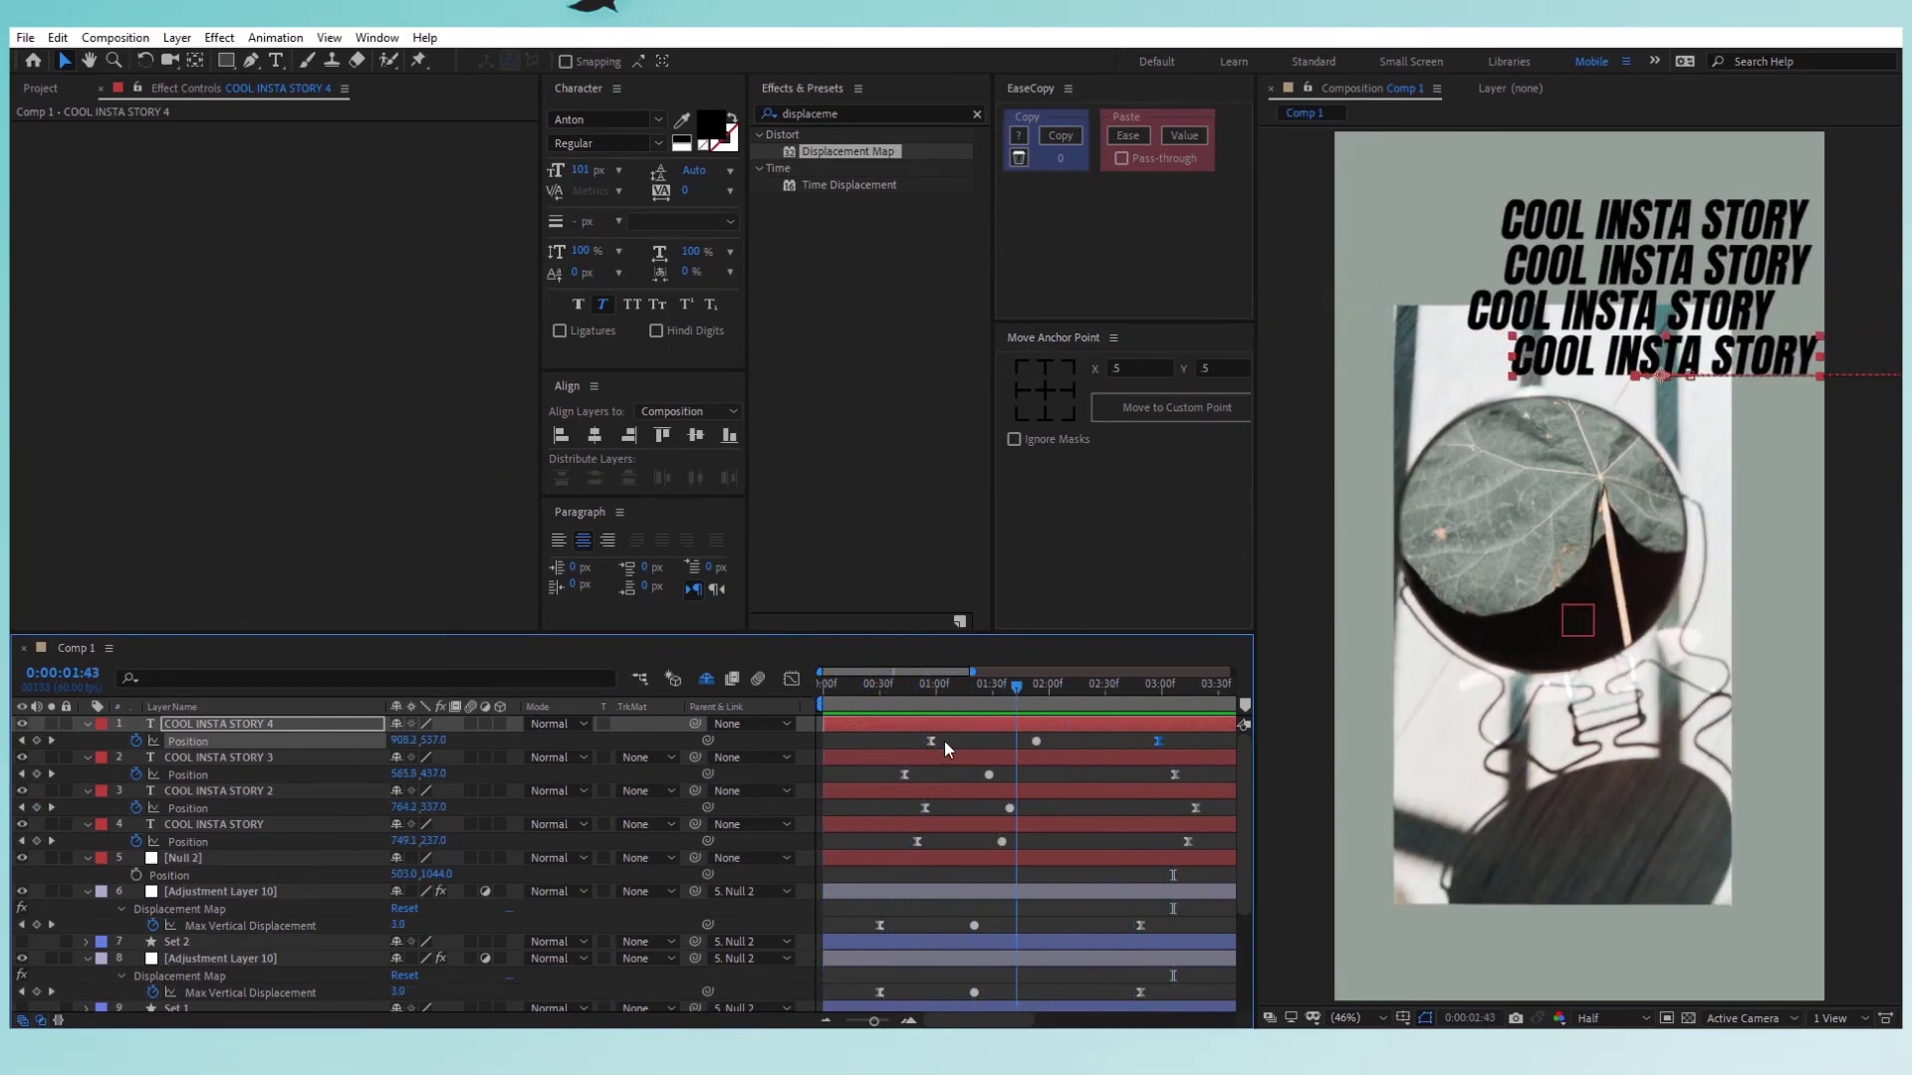
key("space")
left_click(880, 737)
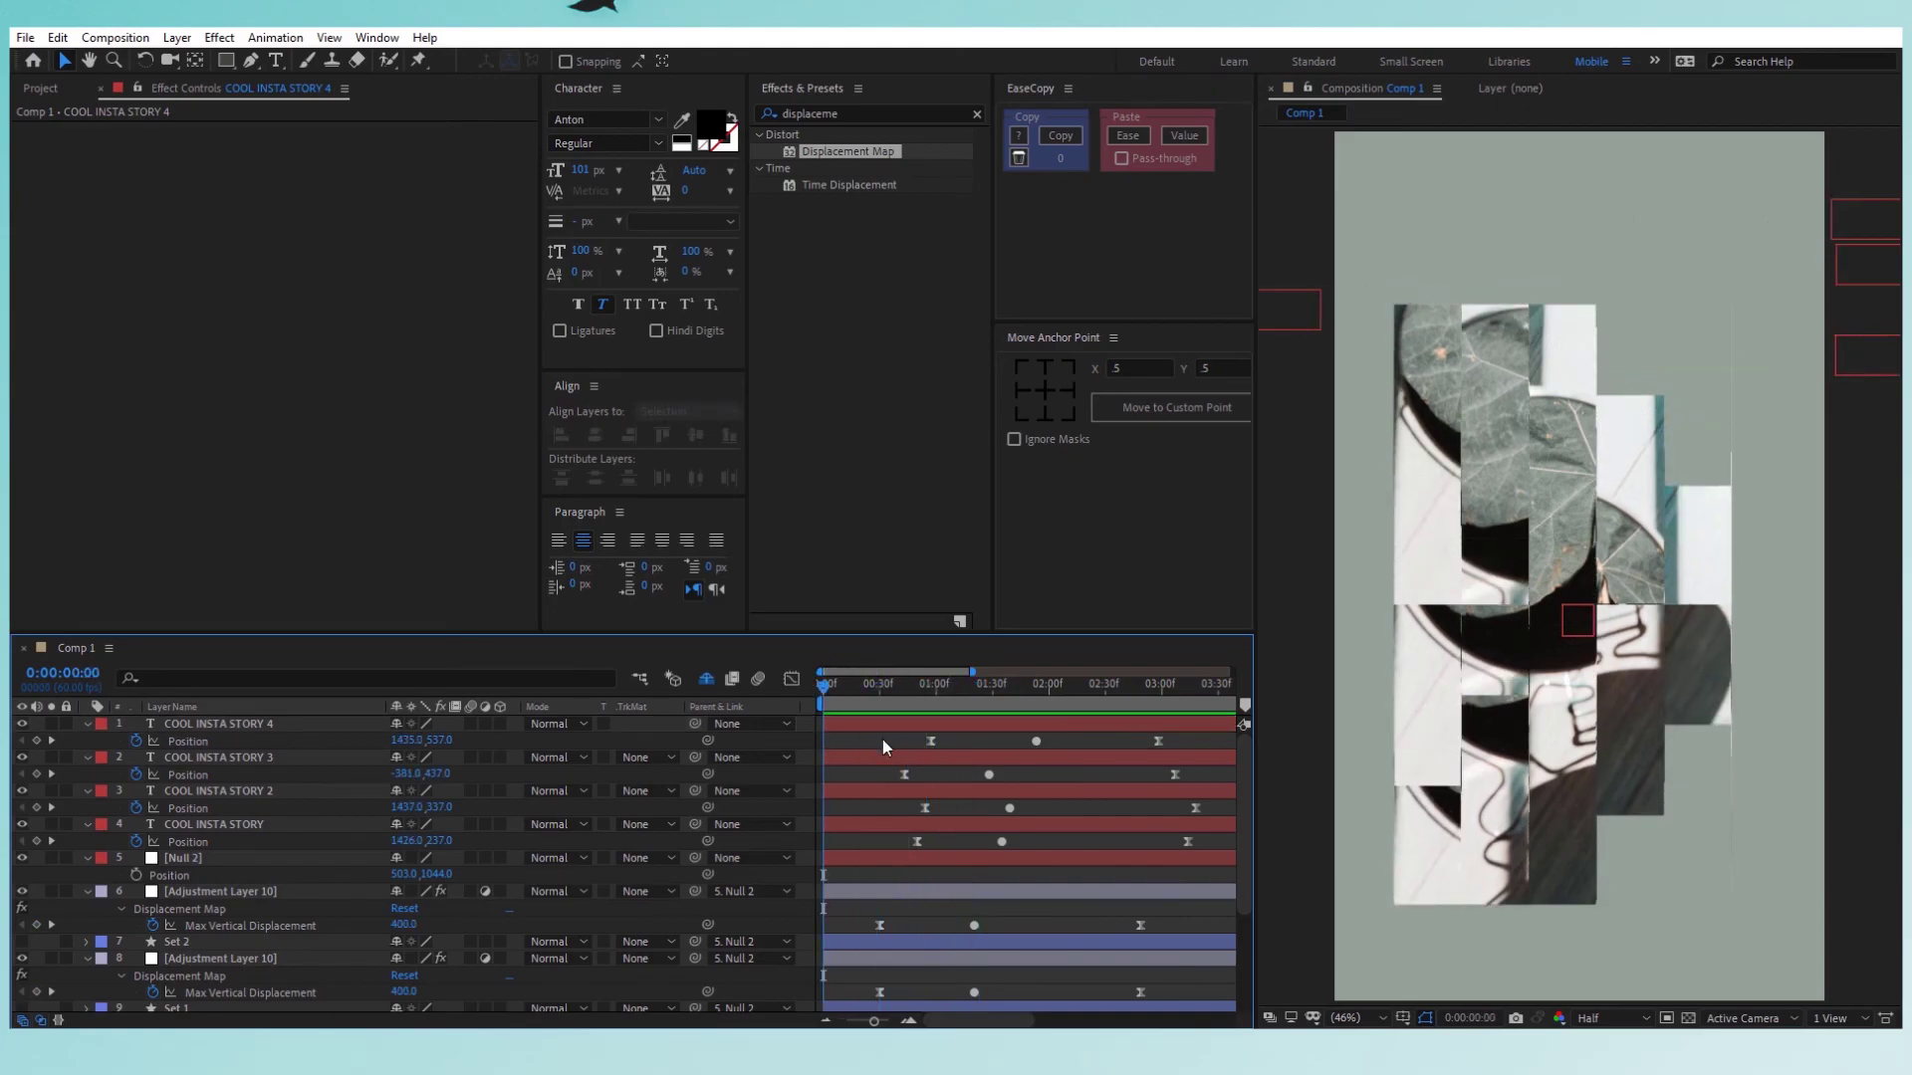